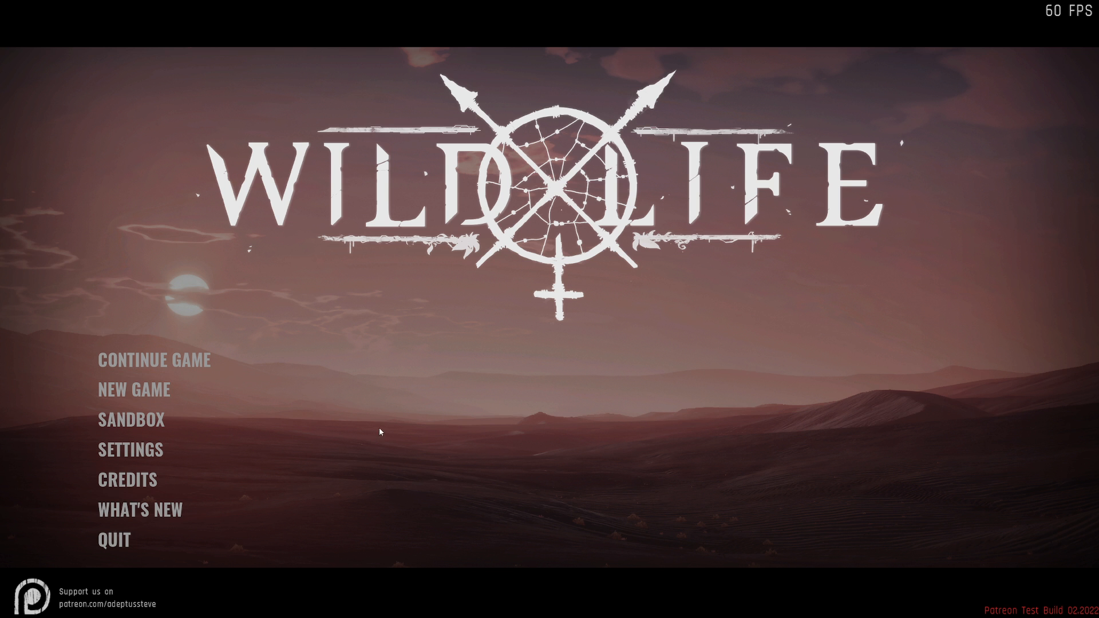
# - Start the Showroom sandbox level with an empty new save
pyautogui.click(144, 421)
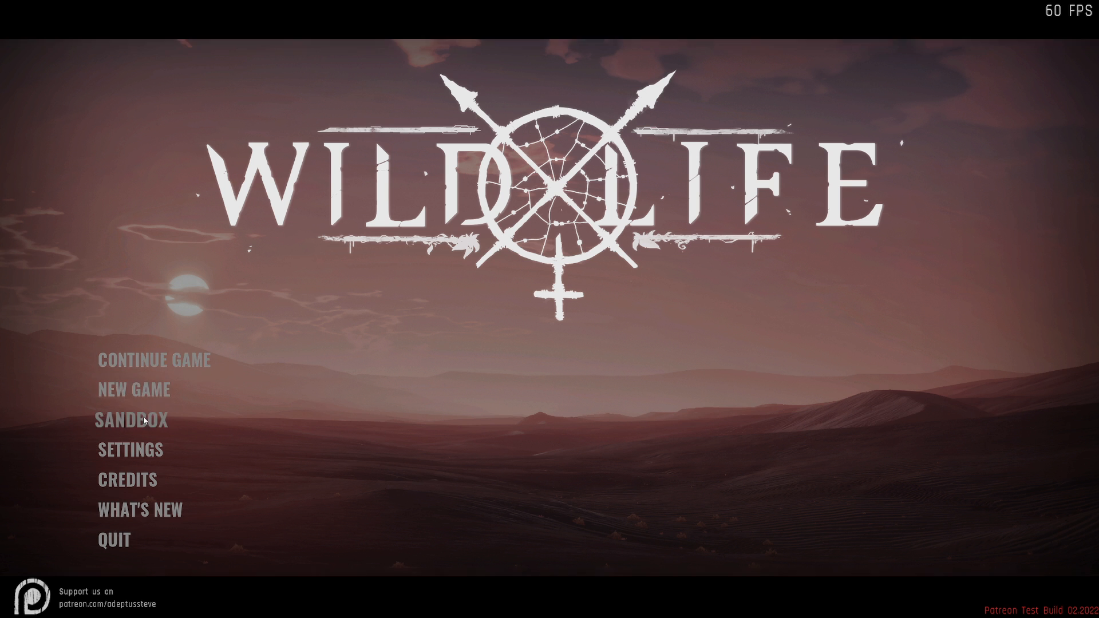
pyautogui.scroll(-1, 535, 489)
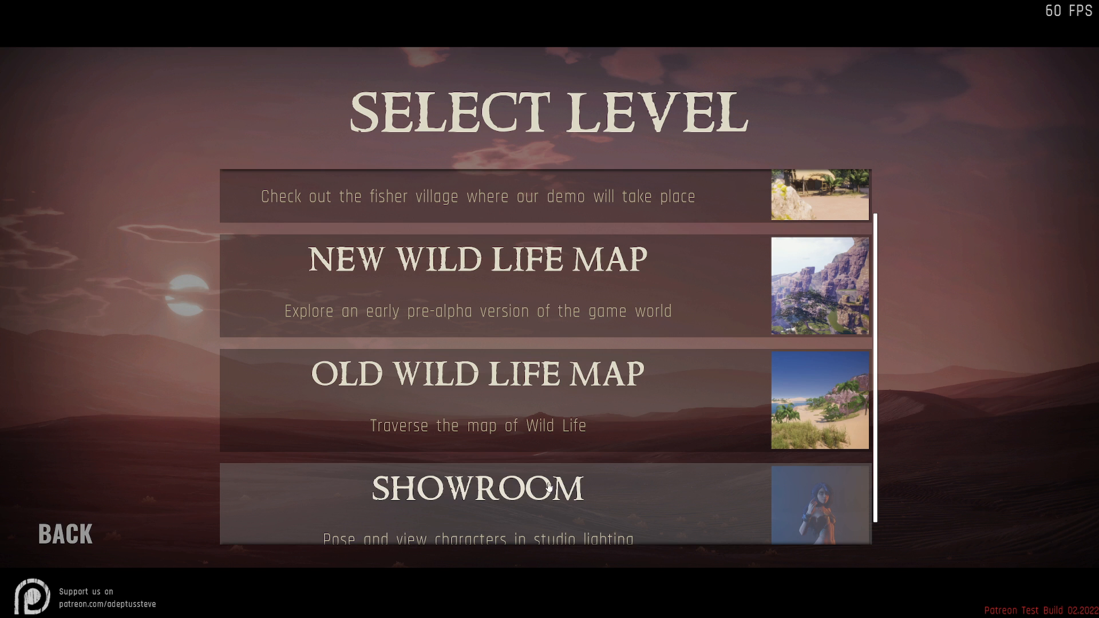
pyautogui.click(500, 492)
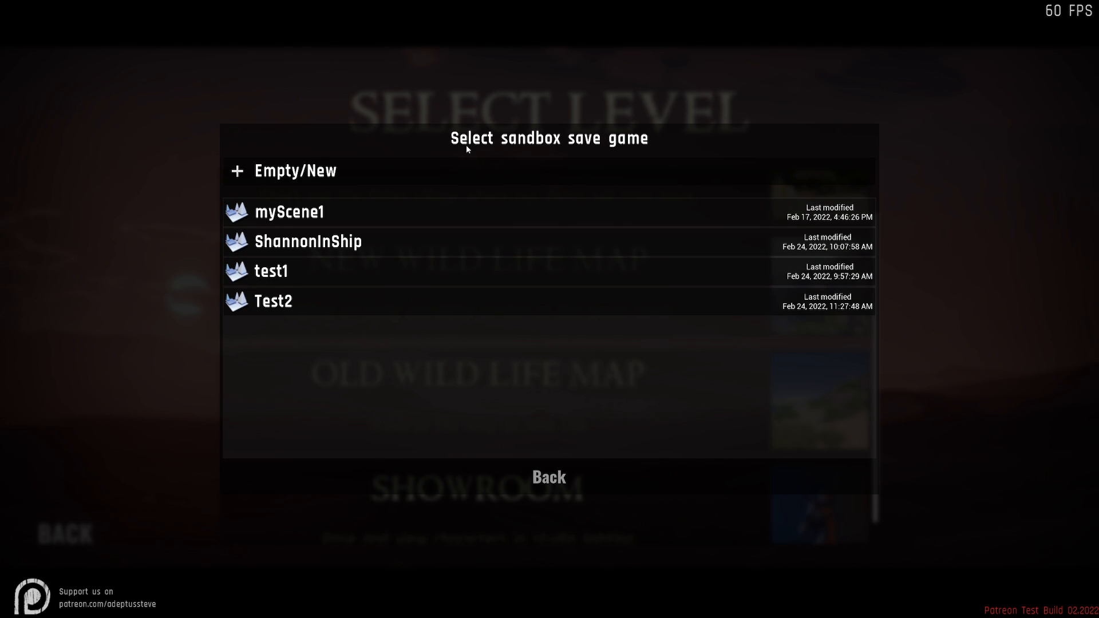
pyautogui.click(296, 171)
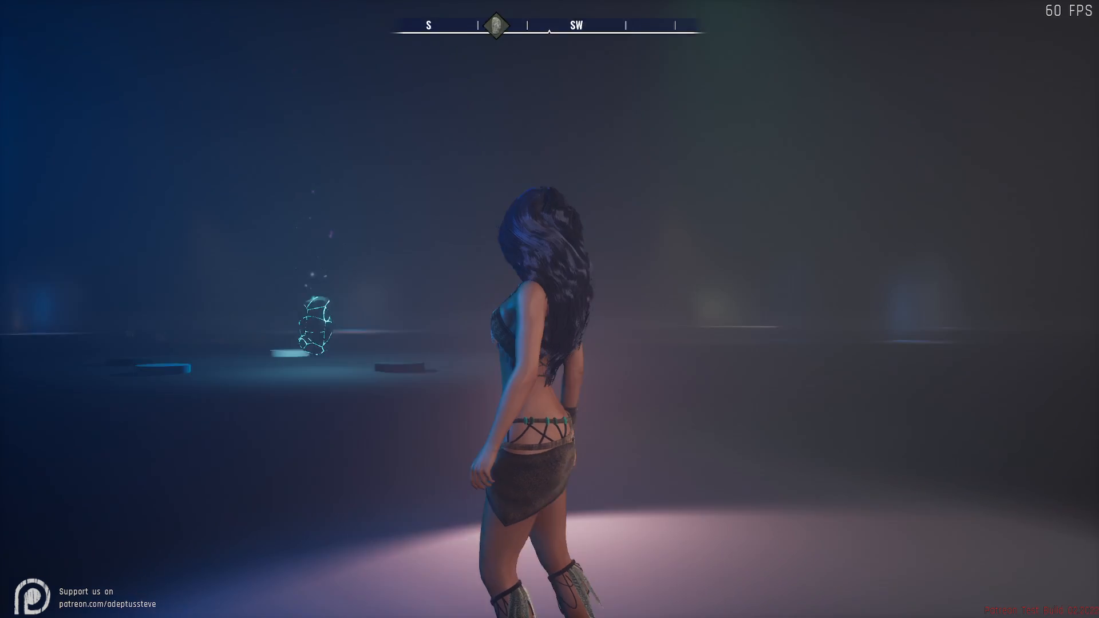
# - View the Summon list and the Character Poser for Maya, closing each without making changes
pyautogui.press('Tab')
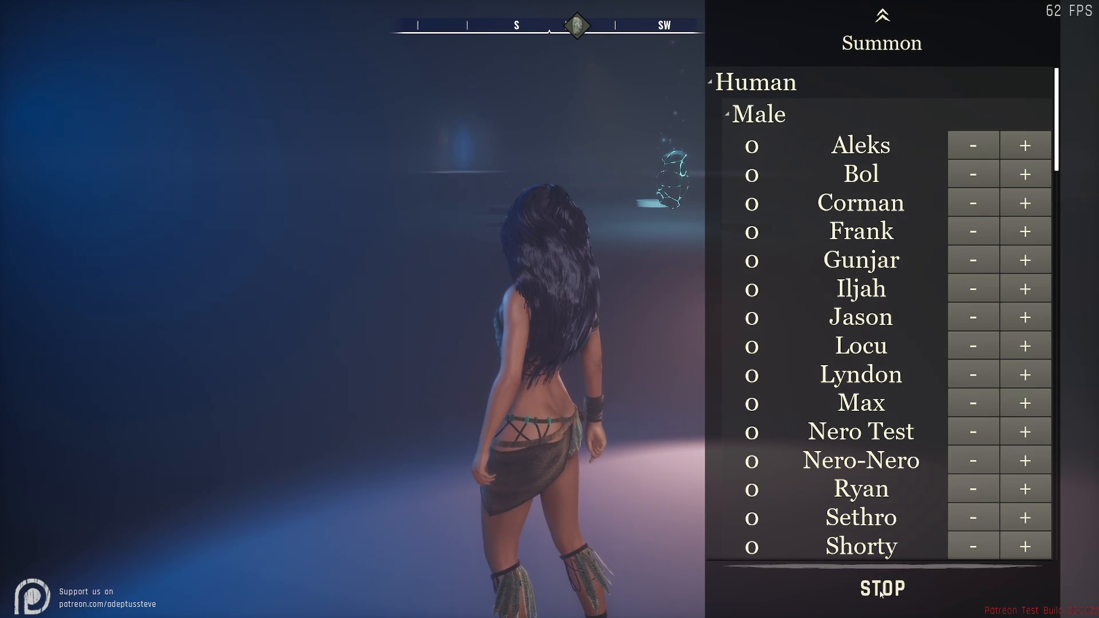
pyautogui.click(902, 600)
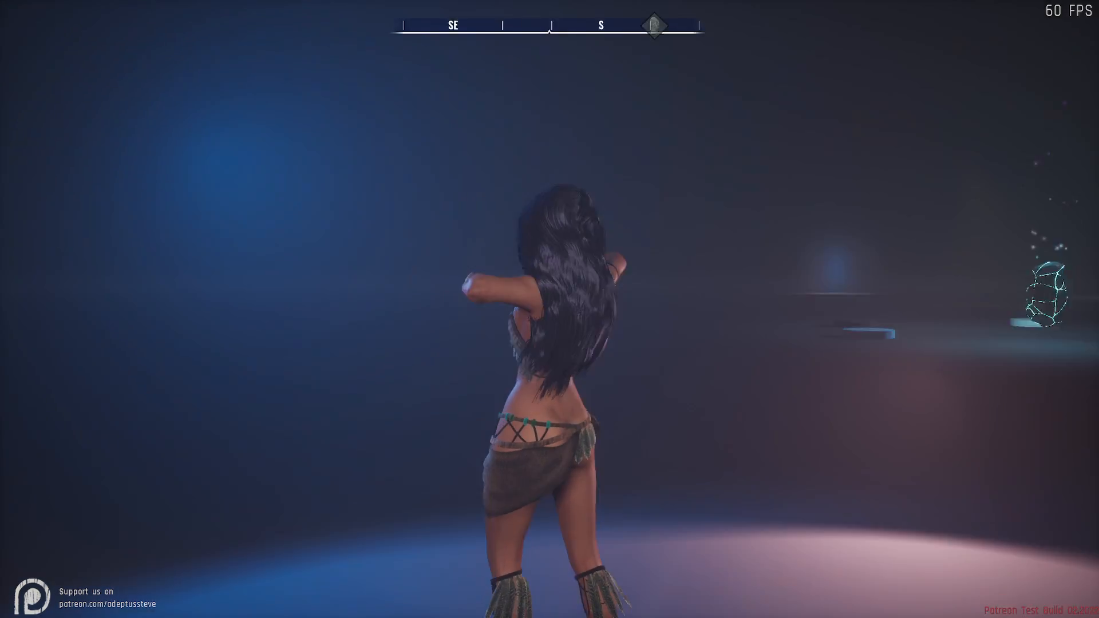
pyautogui.press('p')
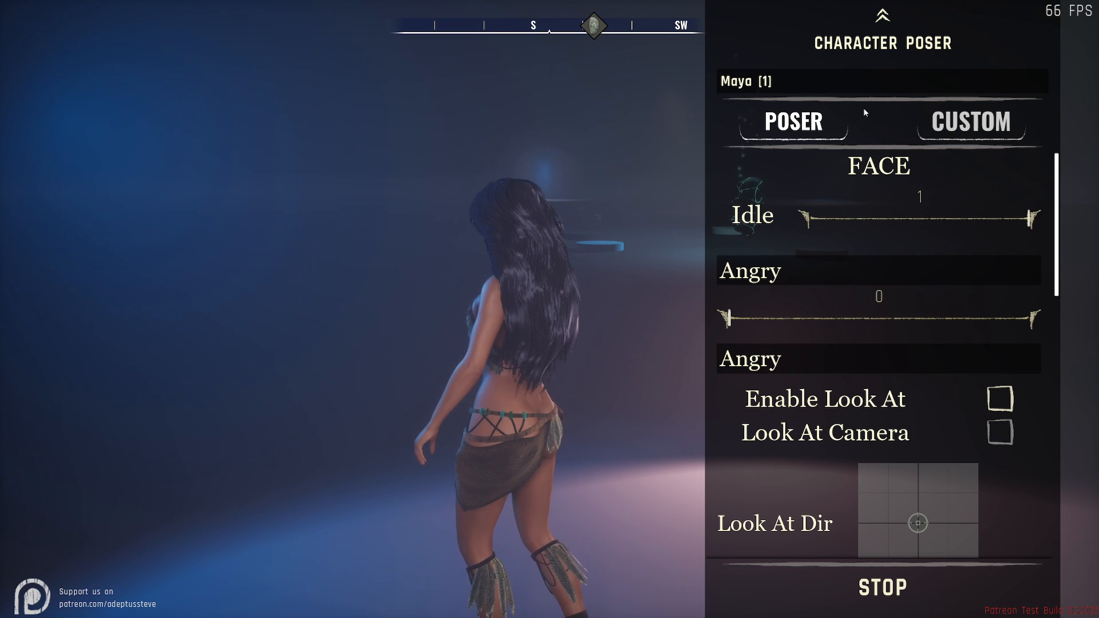
pyautogui.press('p')
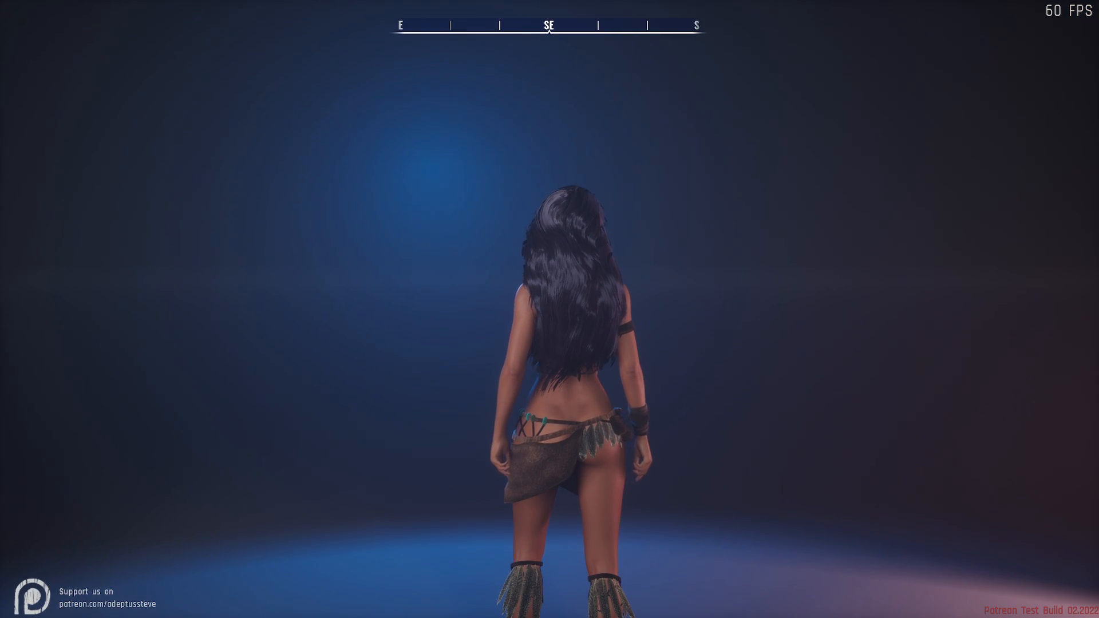
# - Open the sandbox scene editor, view the character and stage with the free camera, and leave the editor
pyautogui.press('Tab')
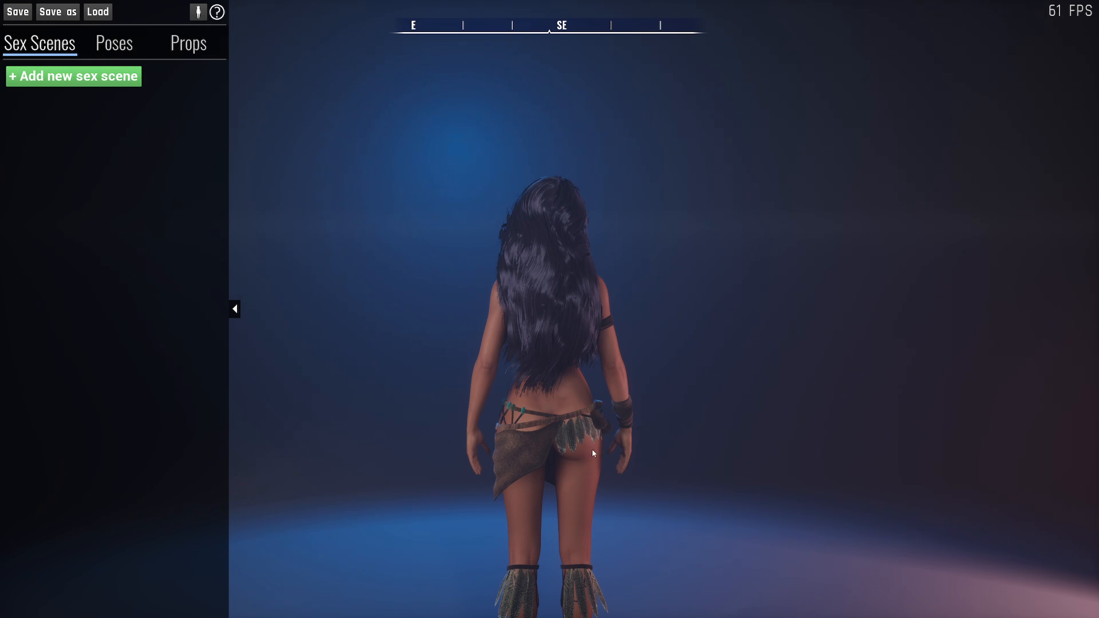
pyautogui.press('s')
pyautogui.moveTo(652, 429); pyautogui.dragTo(752, 359, button='right')
pyautogui.press('a')
pyautogui.press('w')
pyautogui.press('d')
pyautogui.press('a')
pyautogui.press('s')
pyautogui.press('d')
pyautogui.press('w')
pyautogui.press('a')
pyautogui.press('d')
pyautogui.press('s')
pyautogui.press('w')
pyautogui.press('w')
pyautogui.press('a')
pyautogui.press('a')
pyautogui.moveTo(810, 330); pyautogui.dragTo(735, 331, button='right')
pyautogui.press('s')
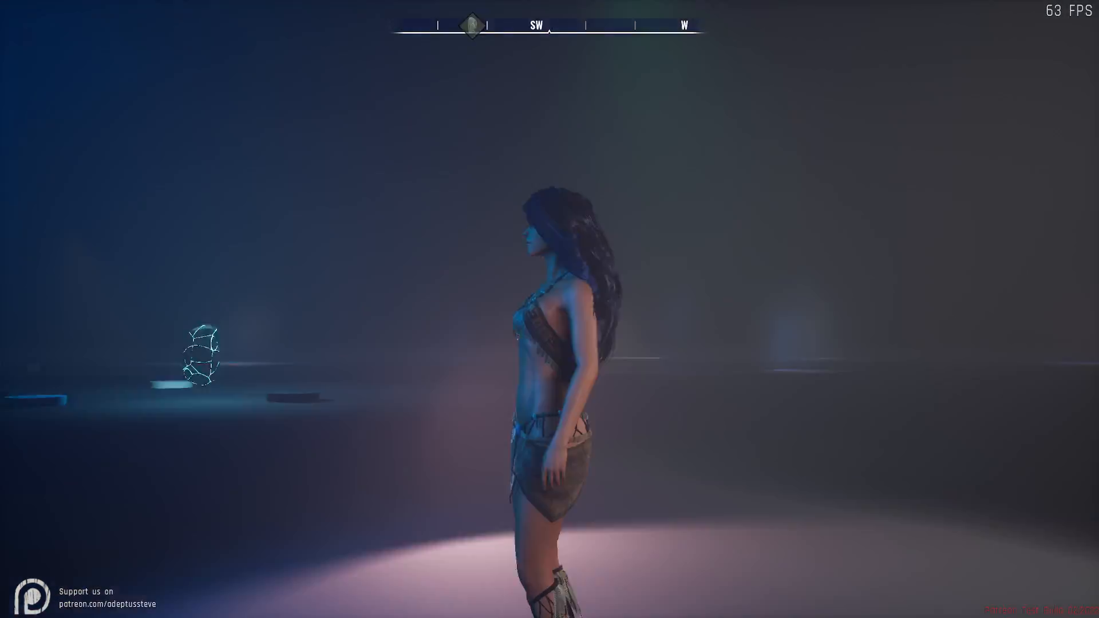
pyautogui.press('w')
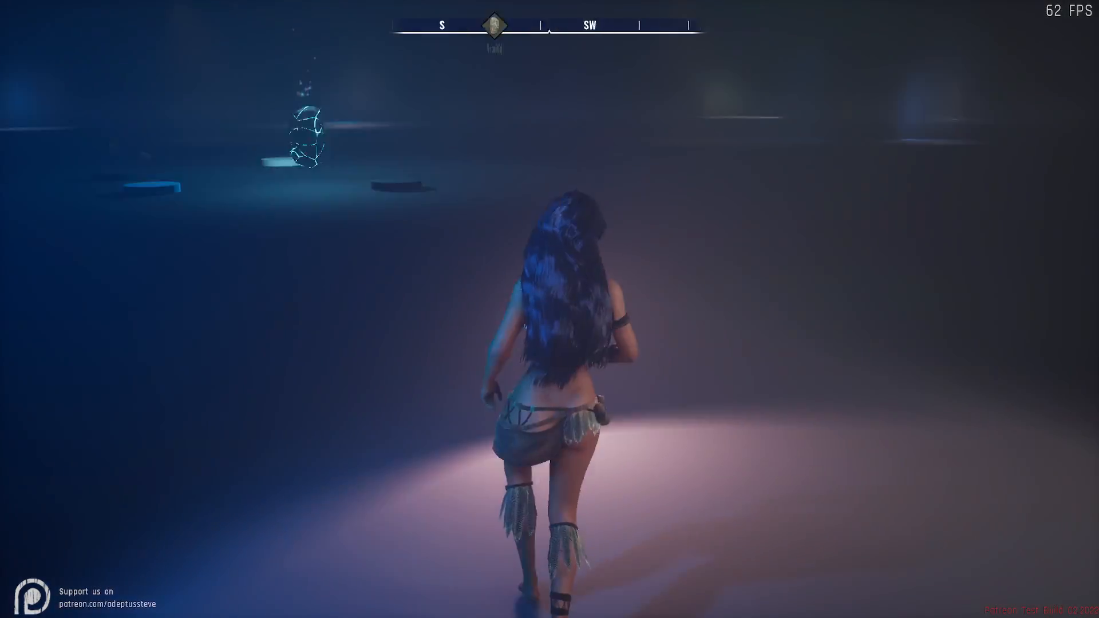
pyautogui.press('s')
pyautogui.press('w')
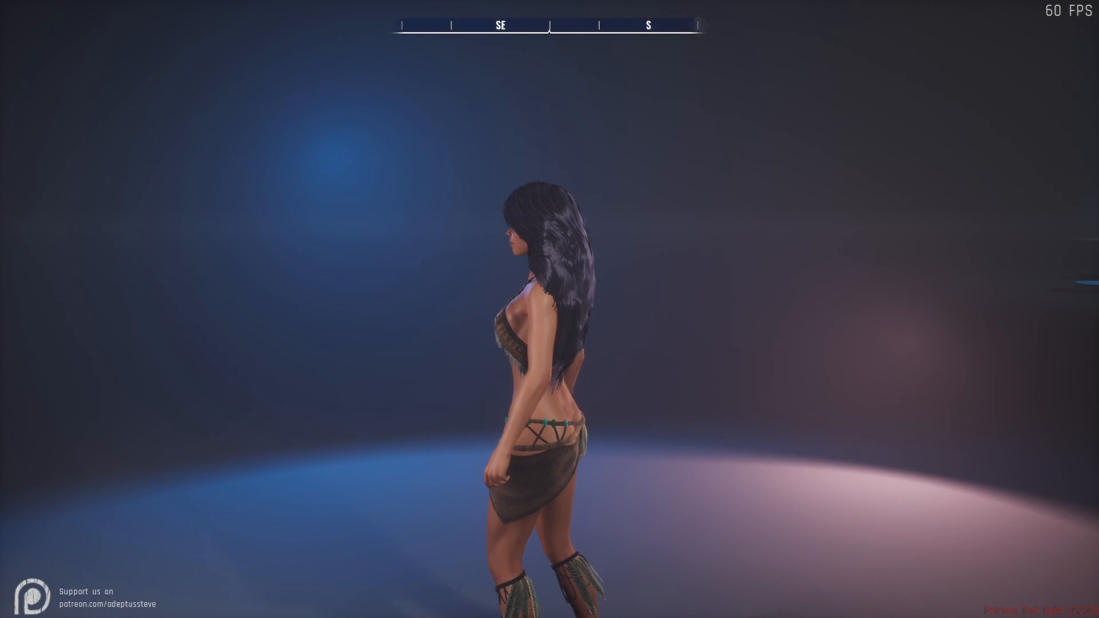
# - Reopen the sandbox scene editor with the whole lit stage in view and add a new sex scene
pyautogui.press('Tab')
pyautogui.press('s')
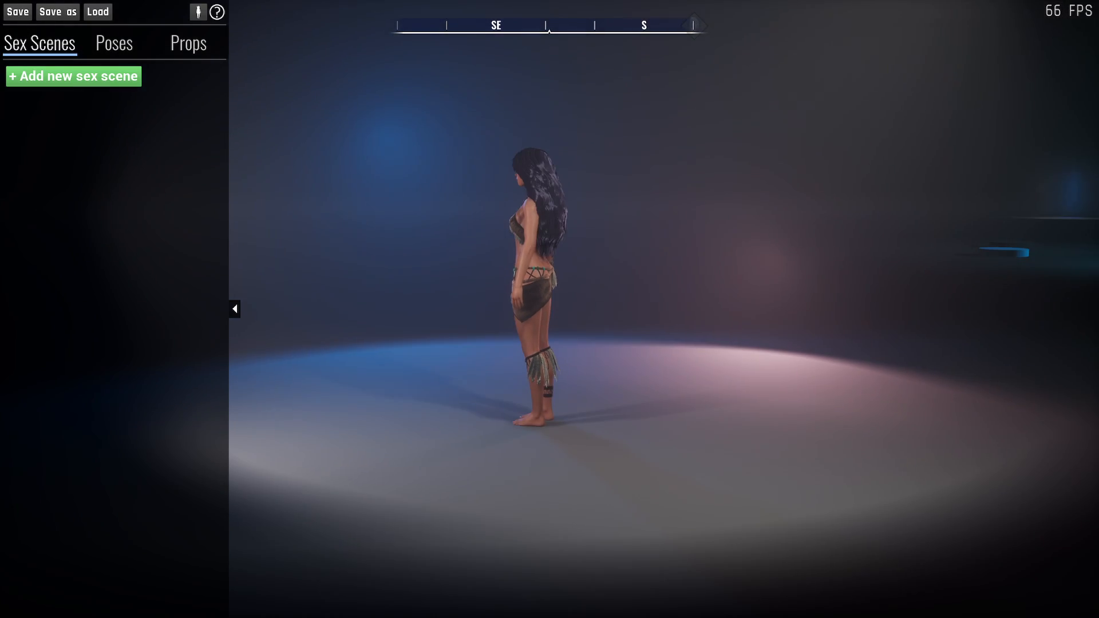
pyautogui.press('d')
pyautogui.moveTo(539, 274); pyautogui.dragTo(515, 302, button='right')
pyautogui.press('s')
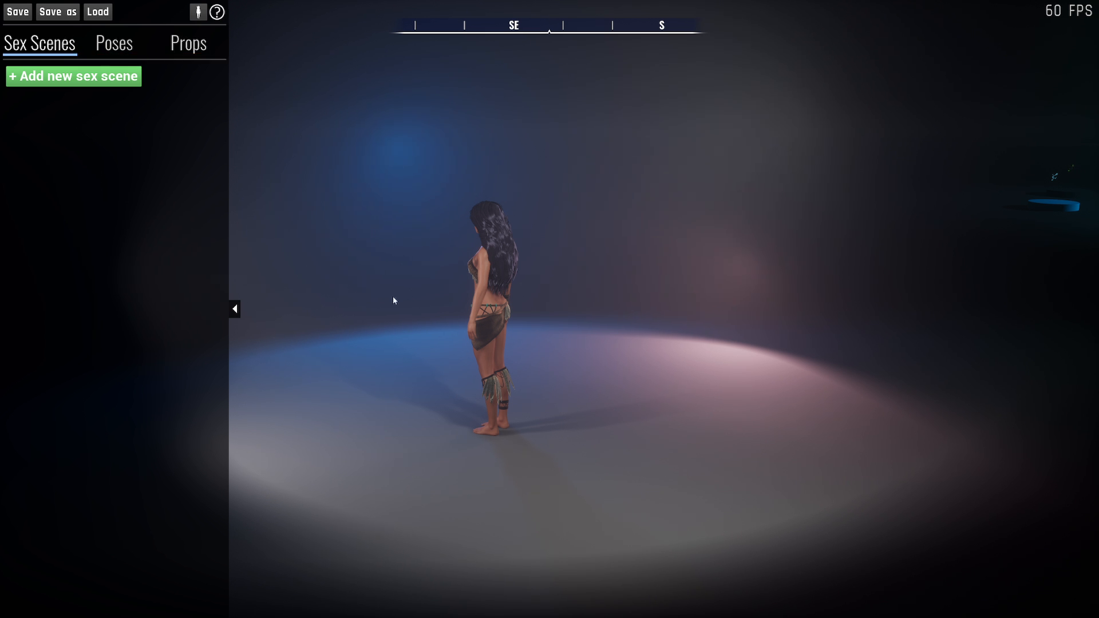
pyautogui.press('s')
pyautogui.moveTo(401, 300); pyautogui.dragTo(364, 219, button='right')
pyautogui.press('a')
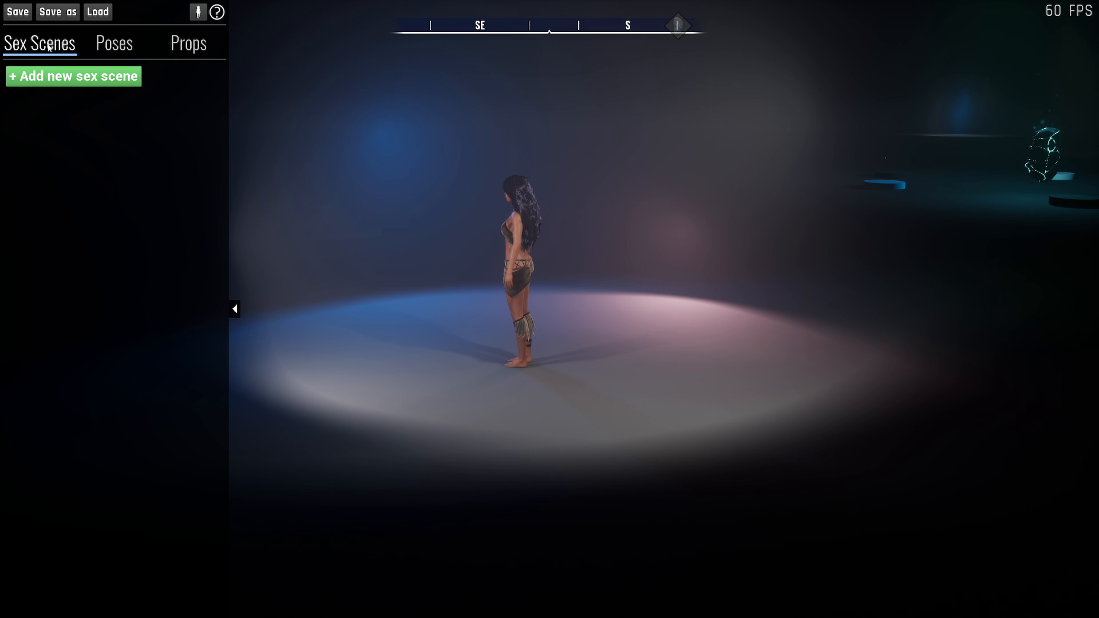
pyautogui.click(46, 78)
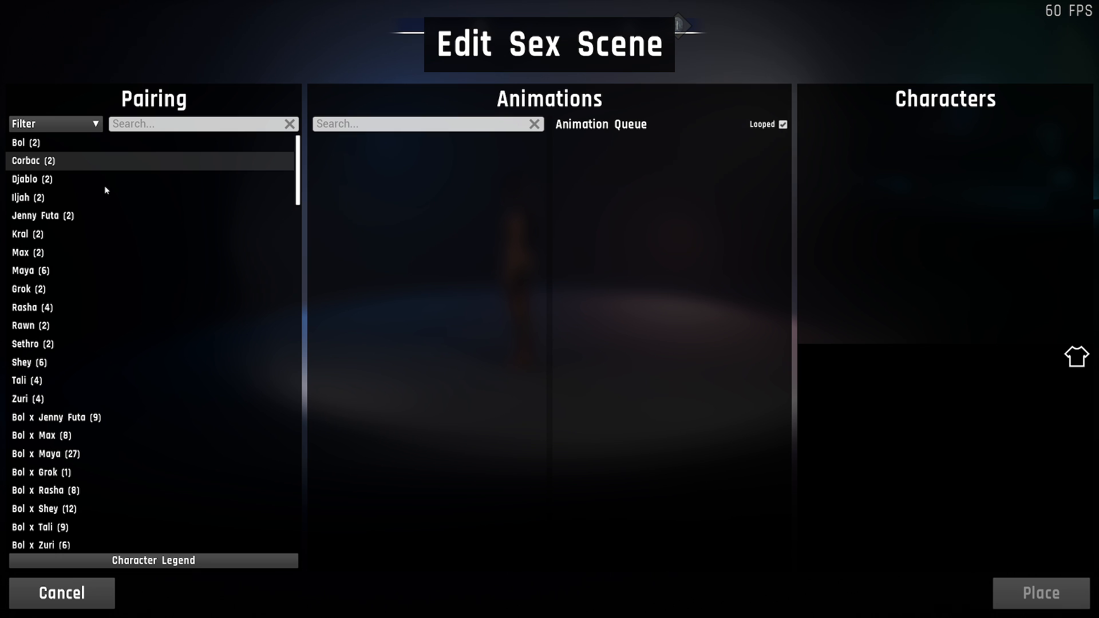
# - Look through the list of single characters and character pairings available for the scene
pyautogui.scroll(-3, 175, 259)
pyautogui.scroll(-1, 40, 264)
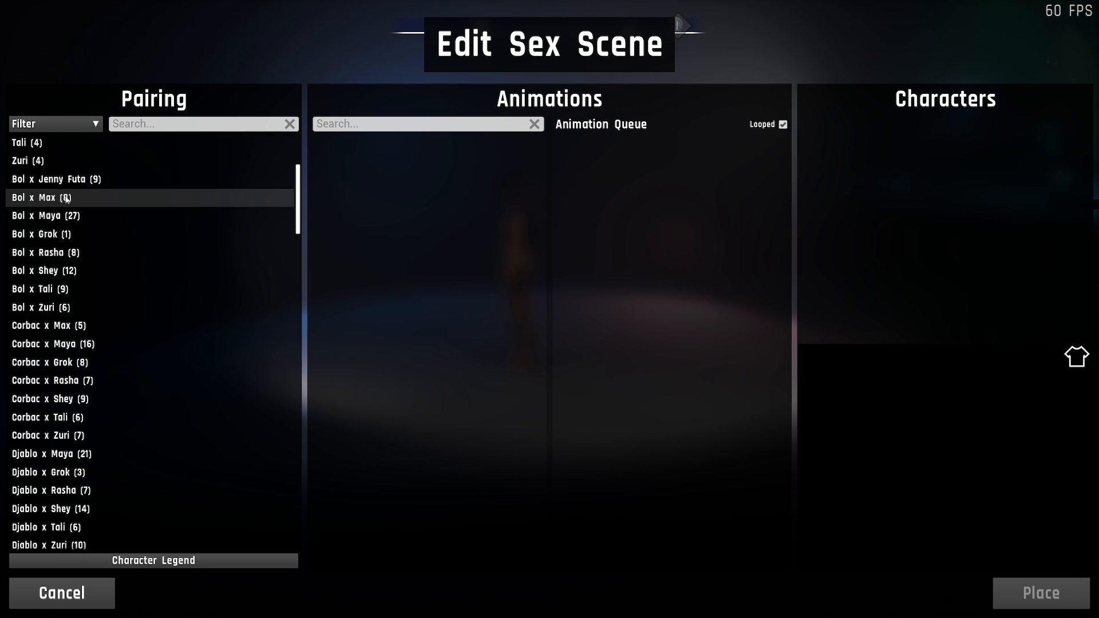
pyautogui.scroll(-2, 63, 229)
pyautogui.scroll(1, 68, 210)
pyautogui.scroll(2, 68, 210)
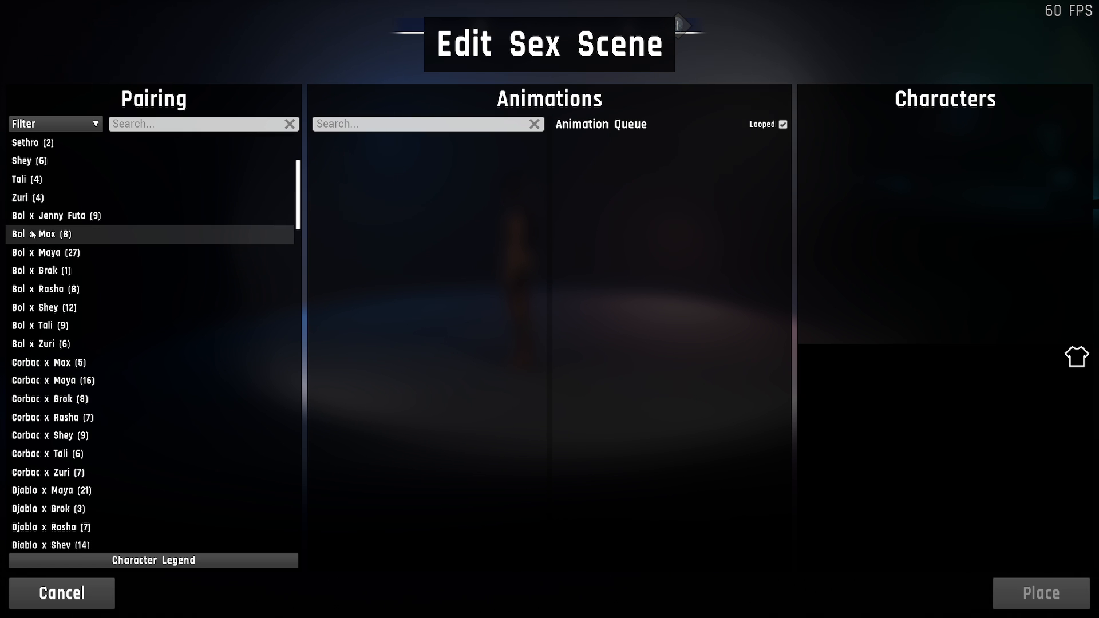
pyautogui.scroll(-4, 37, 395)
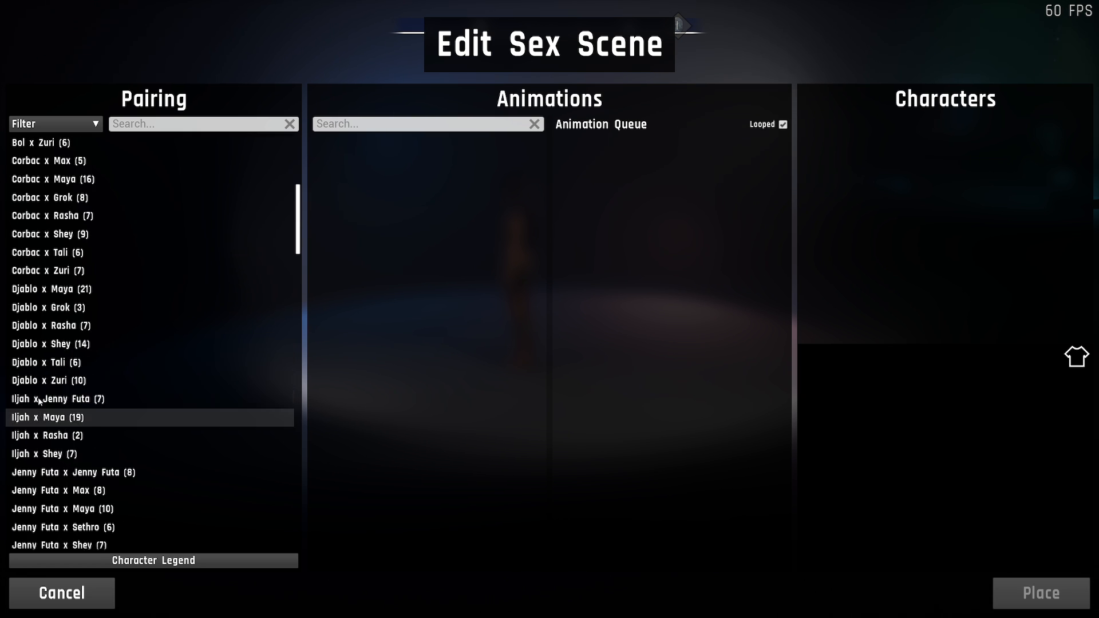
pyautogui.scroll(-5, 51, 401)
pyautogui.scroll(2, 65, 356)
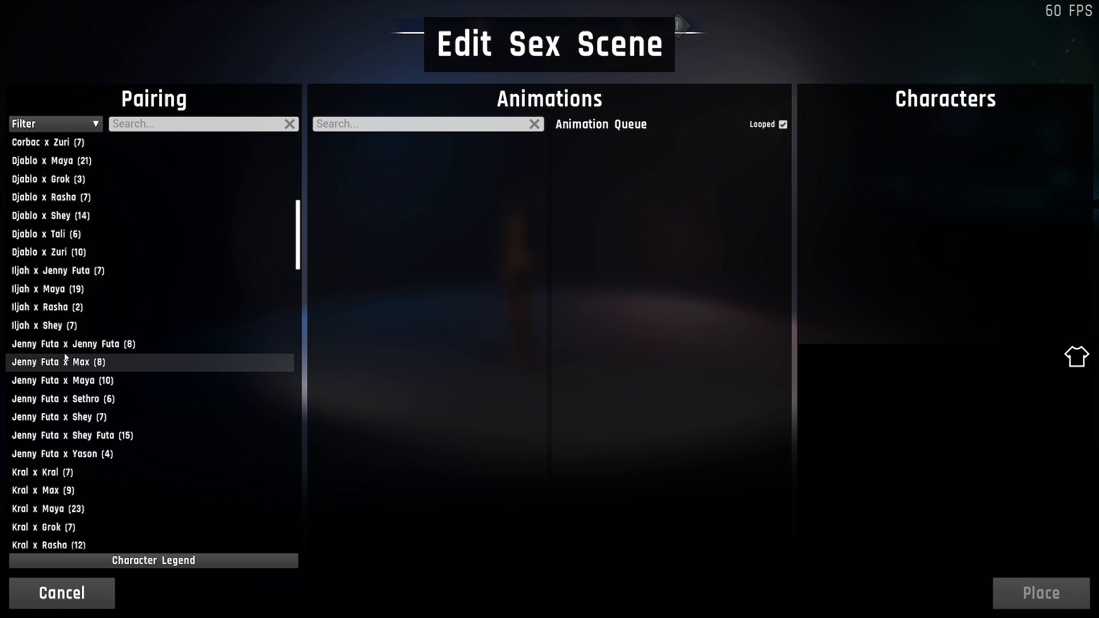
pyautogui.scroll(10, 65, 358)
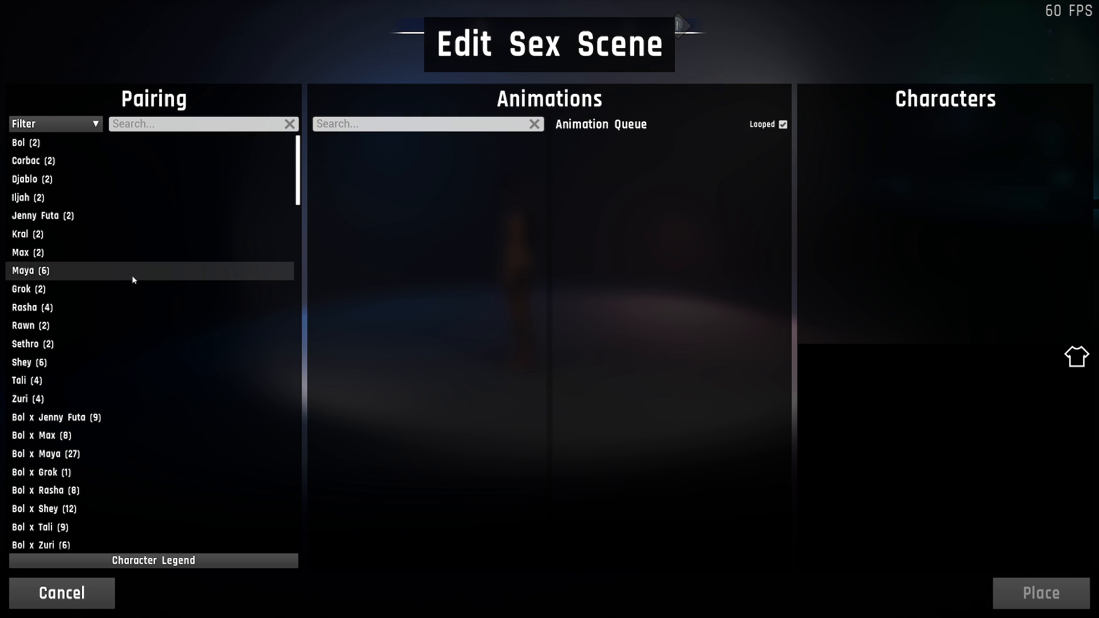
pyautogui.scroll(-3, 133, 279)
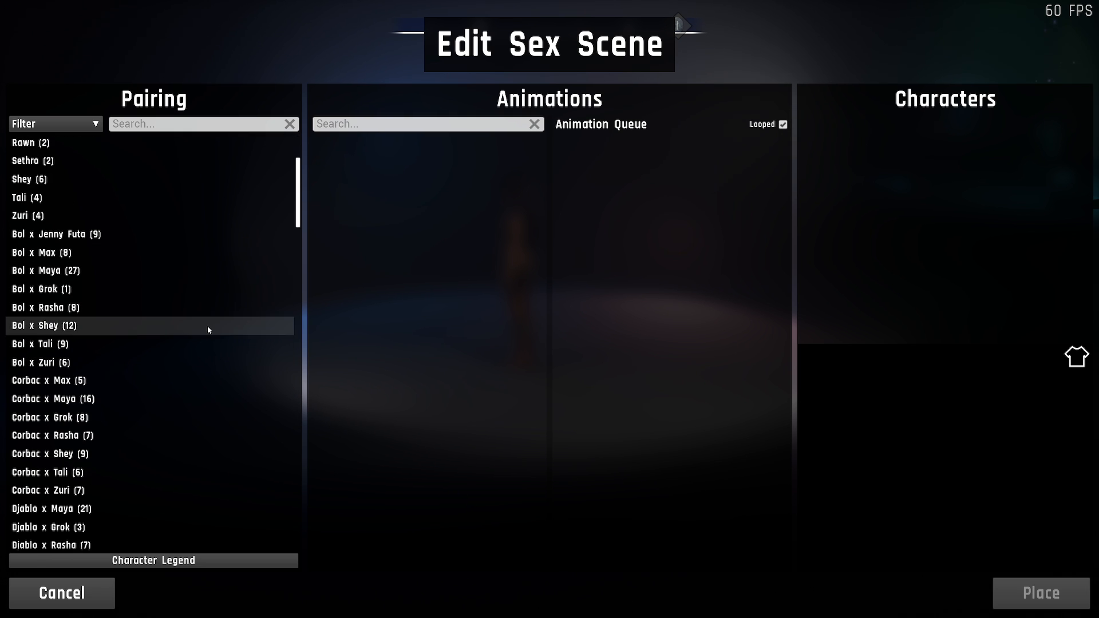
pyautogui.scroll(1, 161, 296)
pyautogui.scroll(-5, 179, 332)
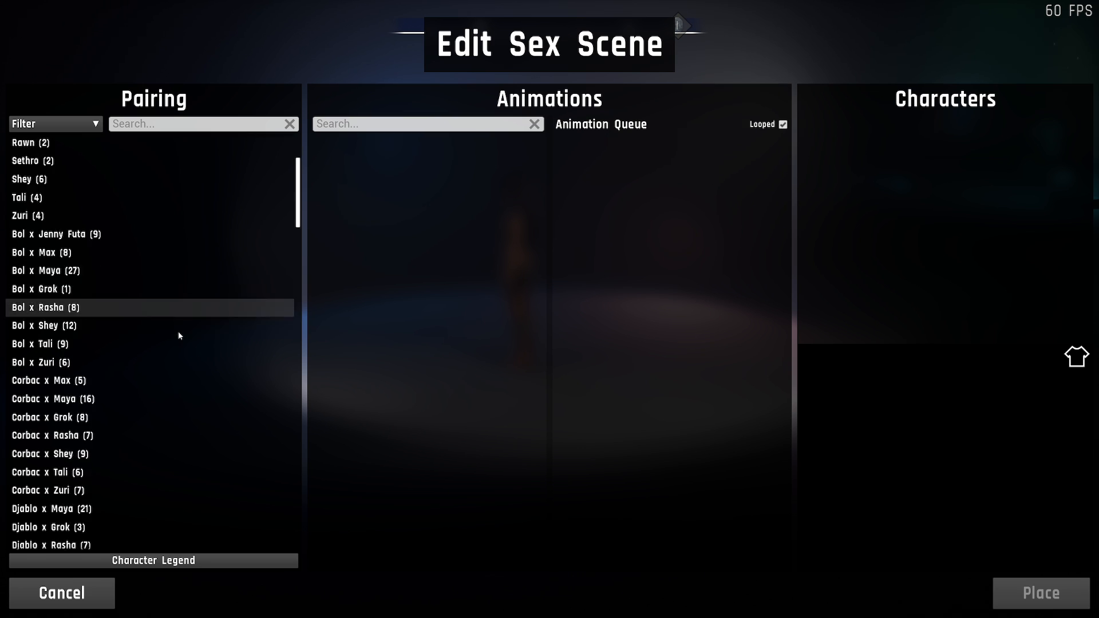
# - Choose the Max x Maya pairing for the scene
pyautogui.scroll(-5, 183, 314)
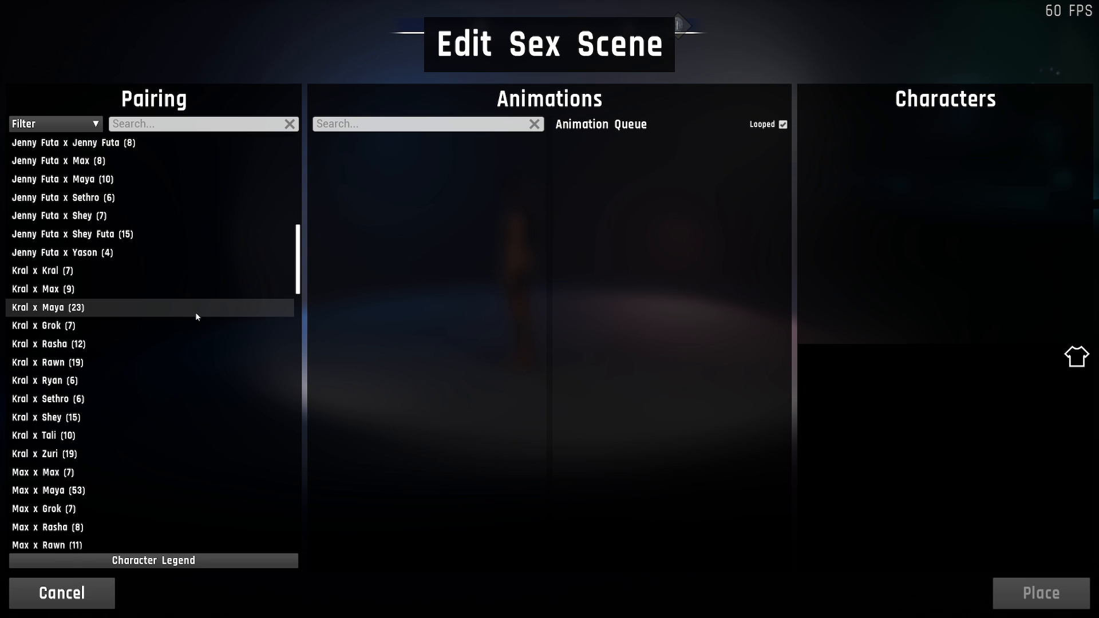
pyautogui.scroll(-2, 176, 280)
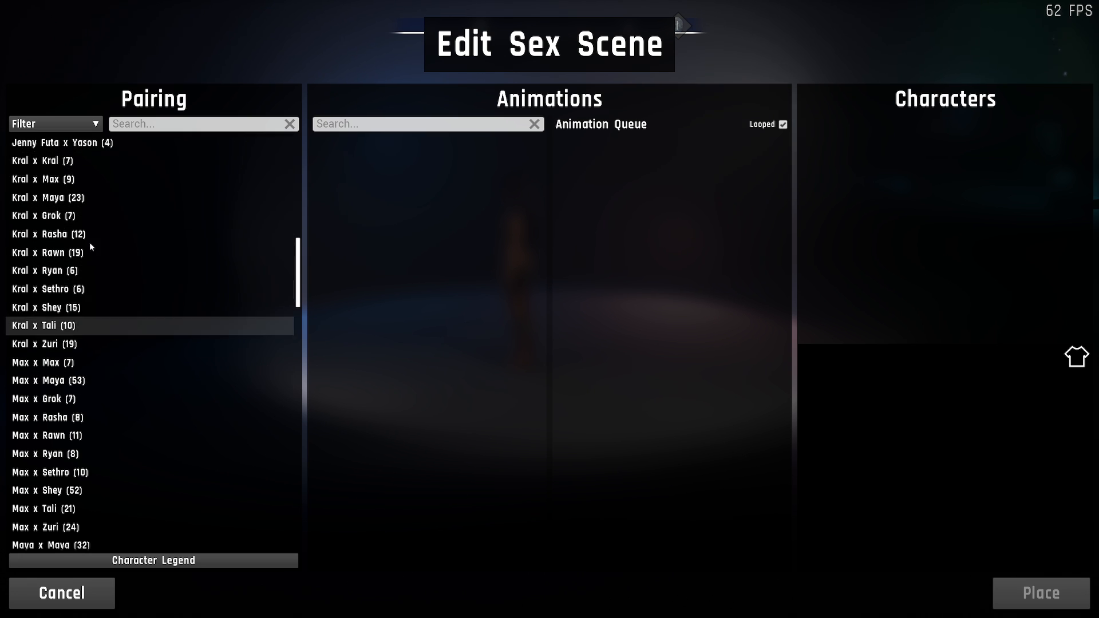
pyautogui.click(61, 382)
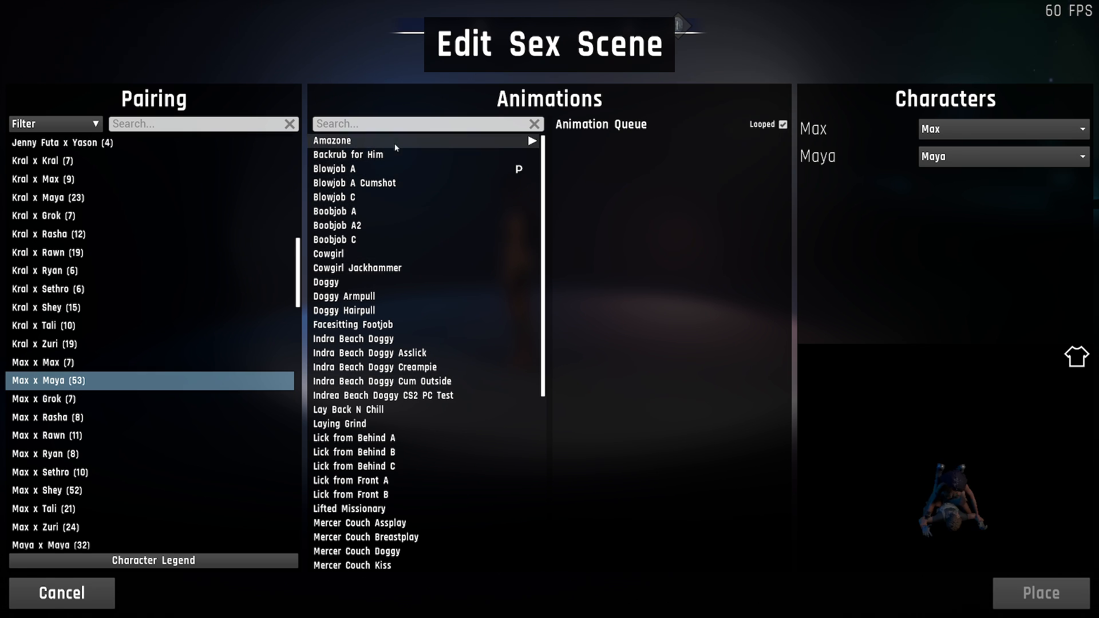
# - Look through the full list of animations offered for the Max x Maya pairing
pyautogui.scroll(-7, 455, 232)
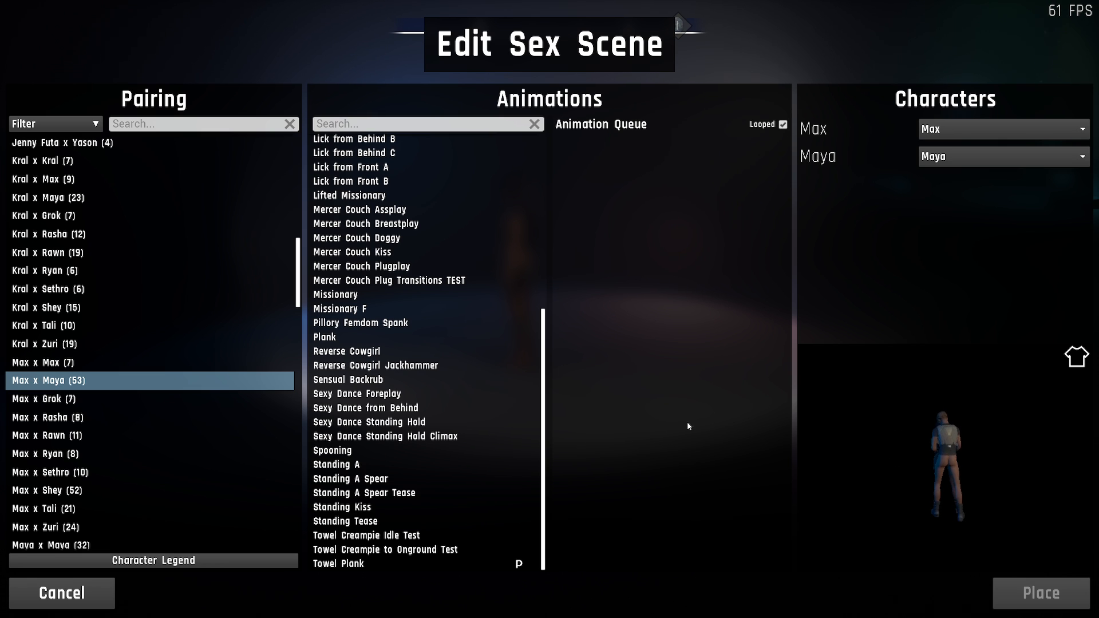
pyautogui.scroll(6, 529, 378)
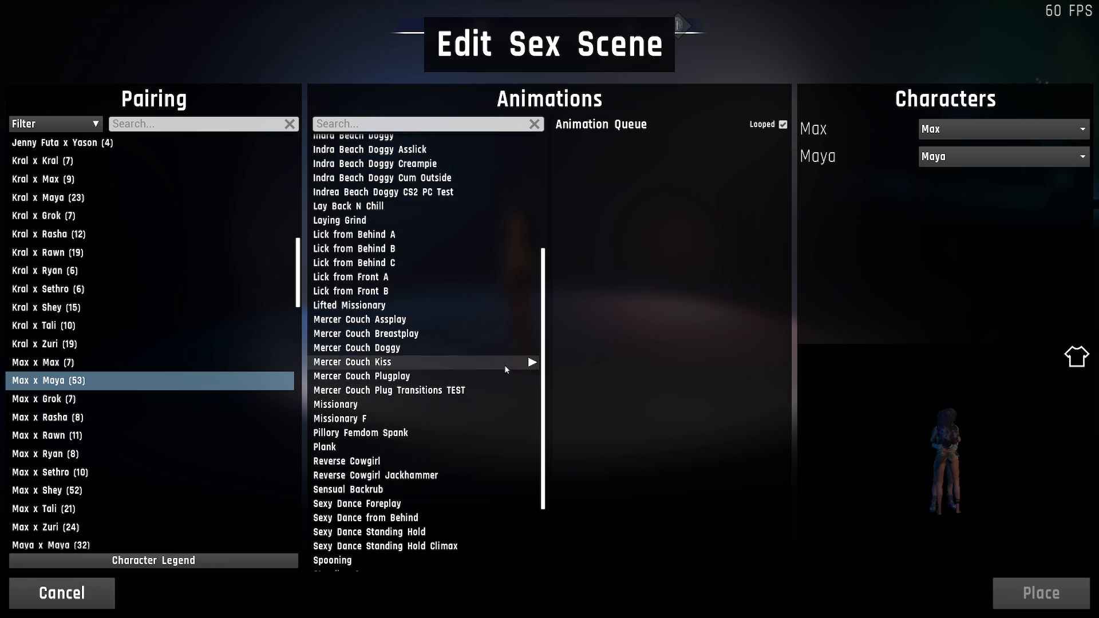
pyautogui.scroll(1, 512, 354)
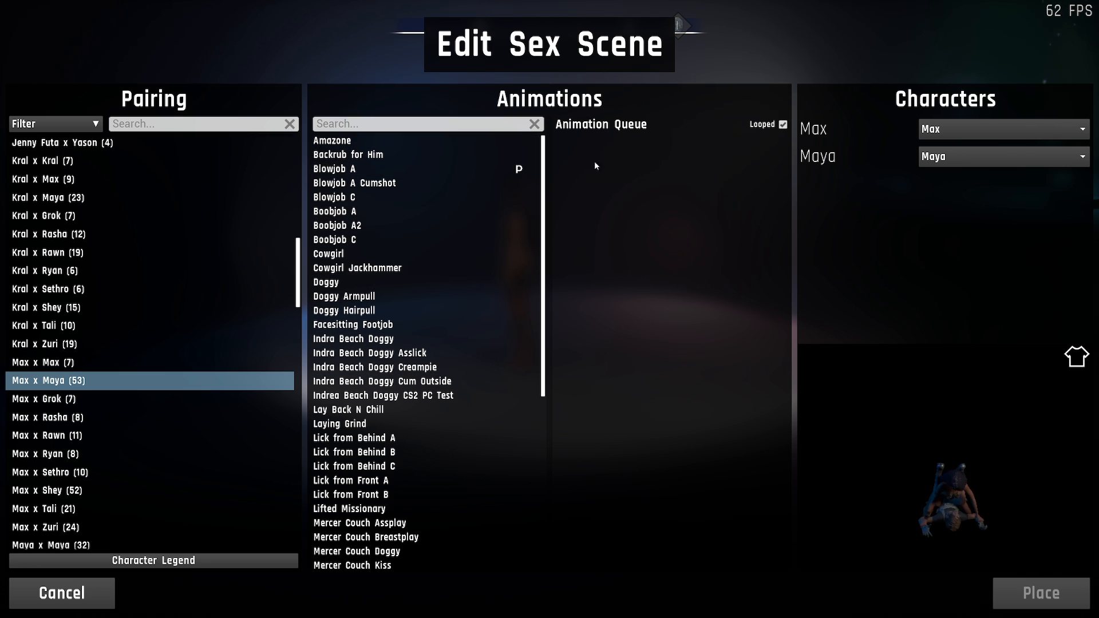
# - Search the animations for "Ama" and for "Blow", clearing the search text after each
pyautogui.click(391, 123)
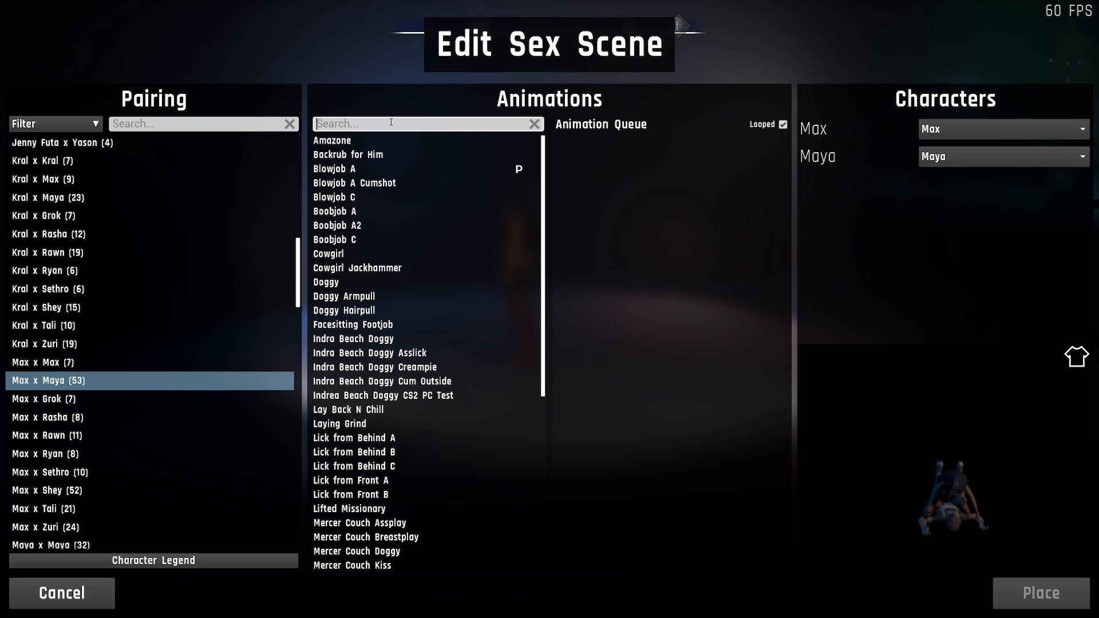
pyautogui.write('Amaz')
pyautogui.hotkey('ctrl', 'a')
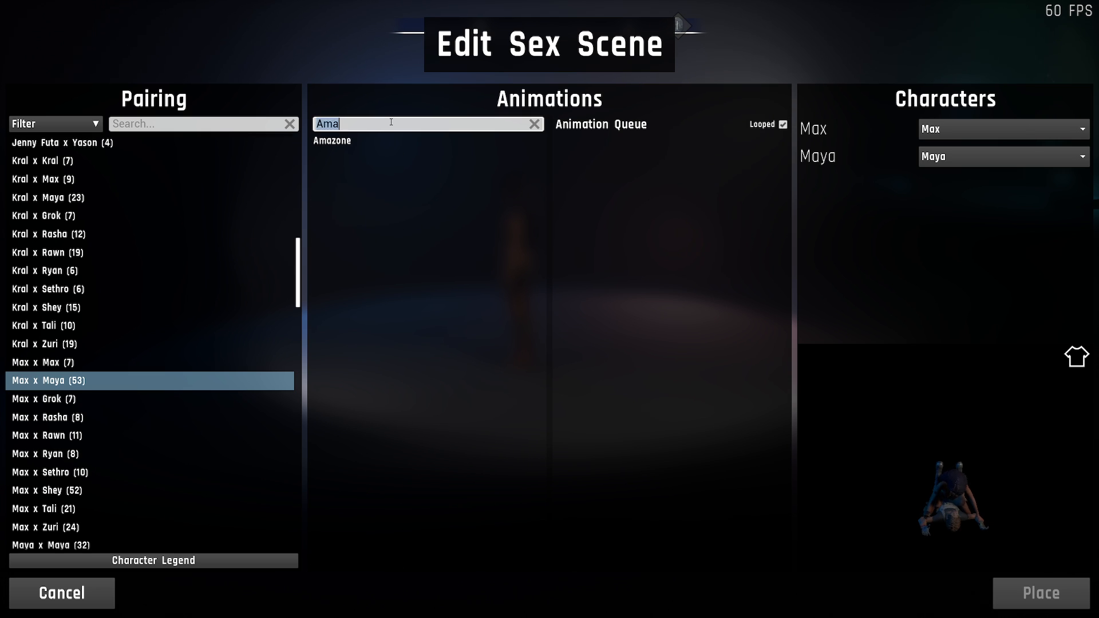
pyautogui.press('BackSpace')
pyautogui.write('Blow')
pyautogui.hotkey('ctrl', 'a')
pyautogui.press('BackSpace')
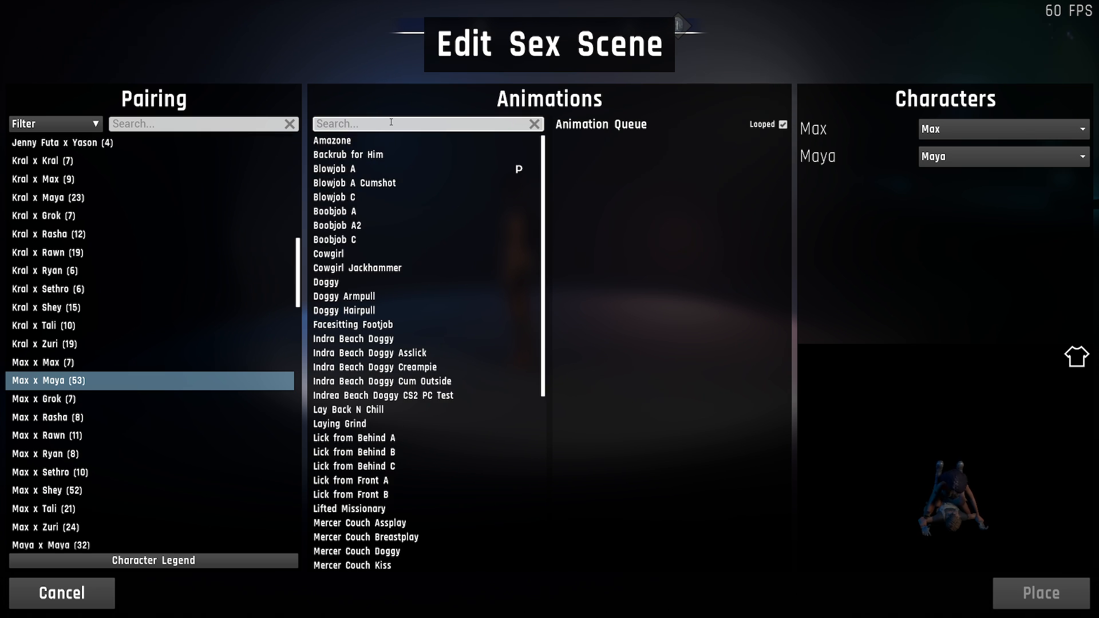
# - Search the animations for "Dog", and replace the search text with the partial word "ogg"
pyautogui.write('Dog')
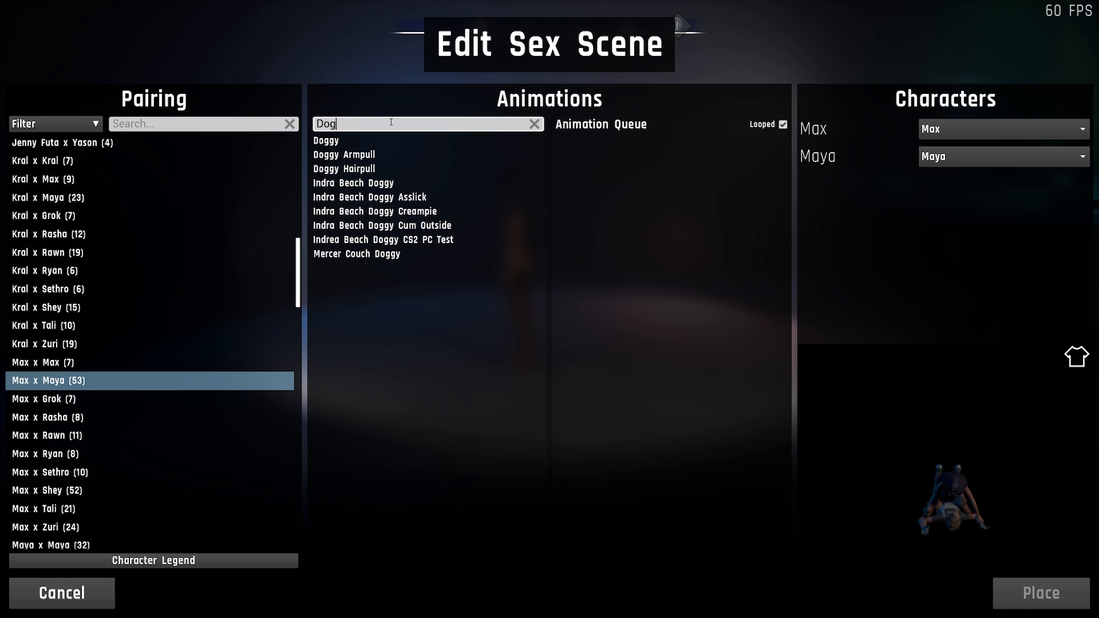
pyautogui.hotkey('ctrl', 'a')
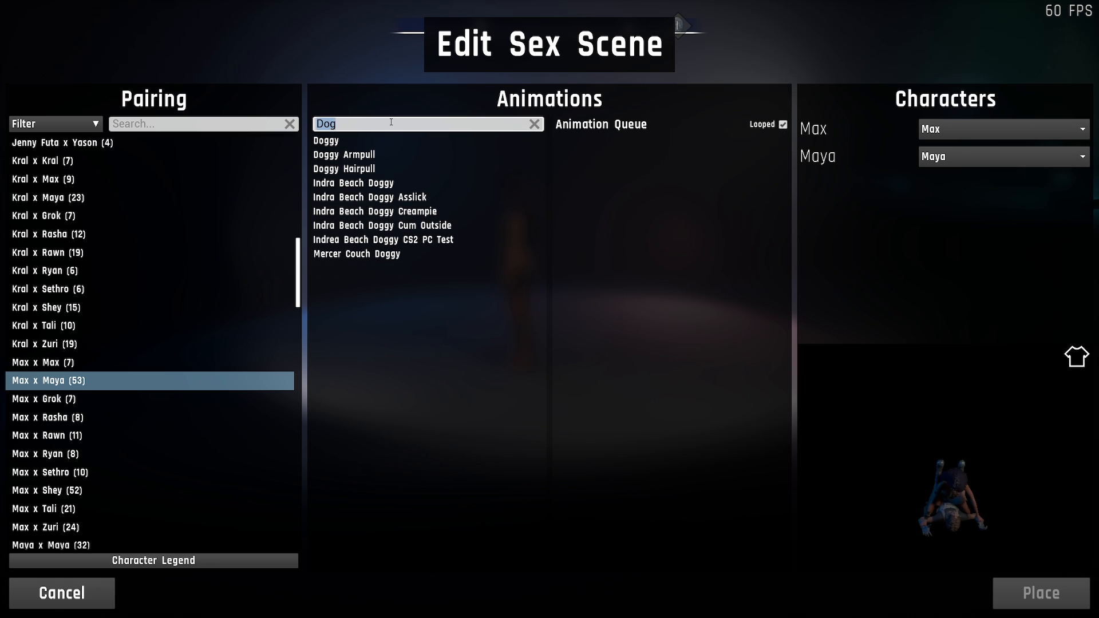
pyautogui.press('BackSpace')
pyautogui.write('ogg')
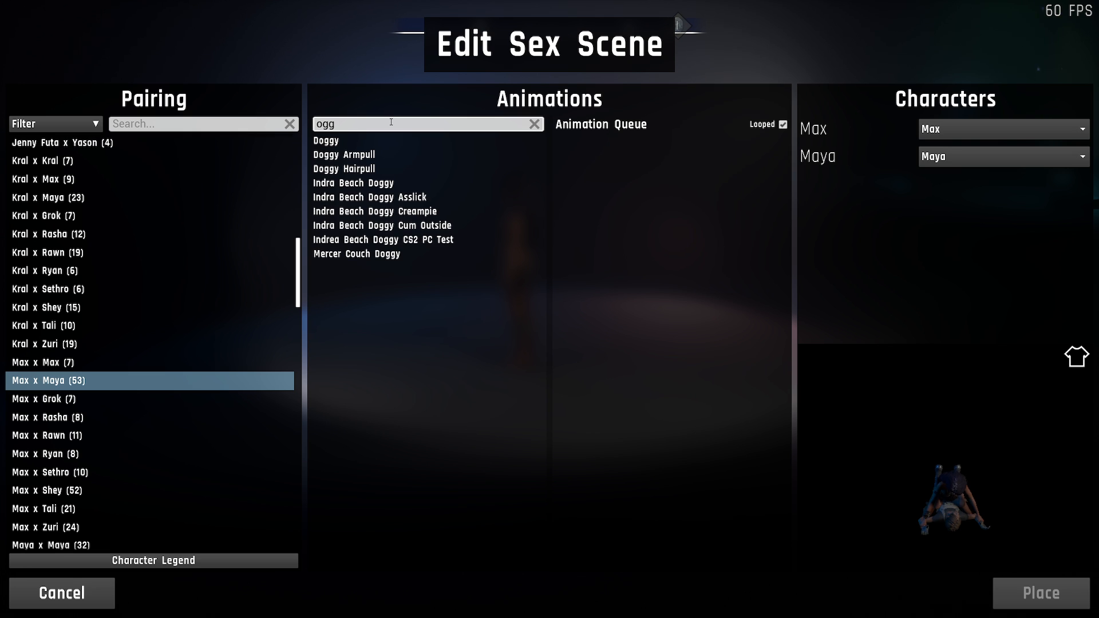
# - Replace the animation search text with "boob" and clear it again to restore the full list
pyautogui.press('BackSpace')
pyautogui.press('BackSpace')
pyautogui.press('BackSpace')
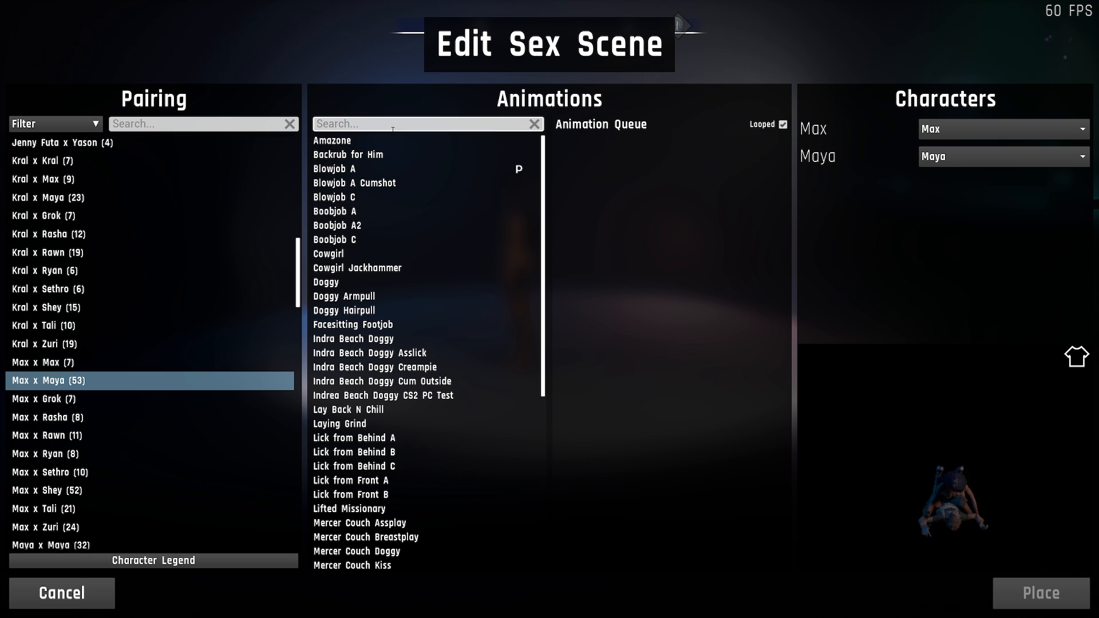
pyautogui.write('boob')
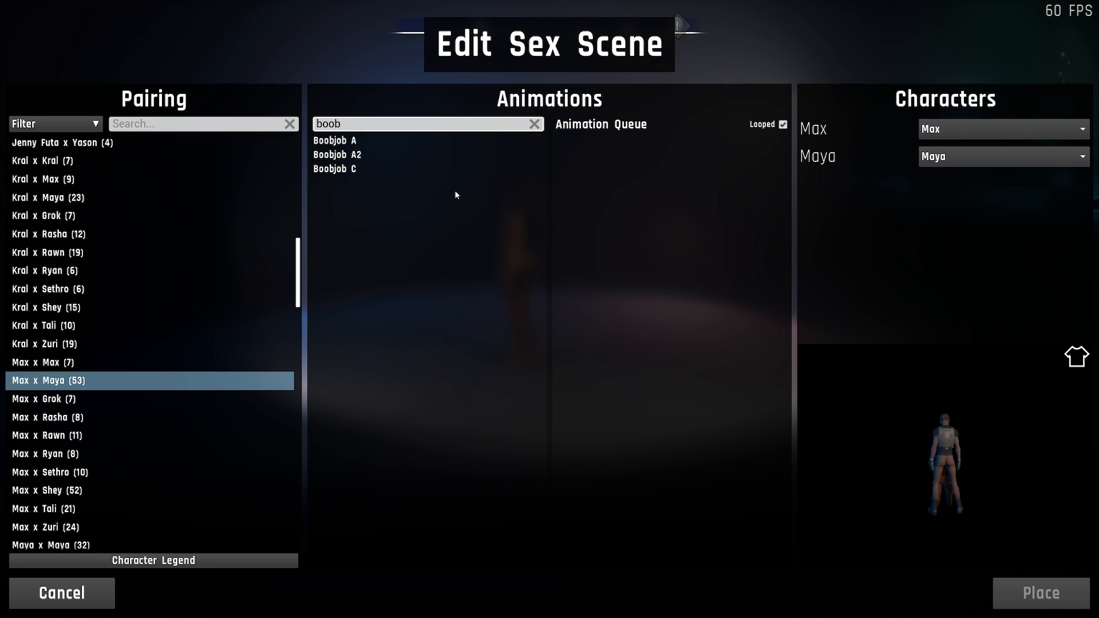
pyautogui.hotkey('ctrl', 'a')
pyautogui.press('BackSpace')
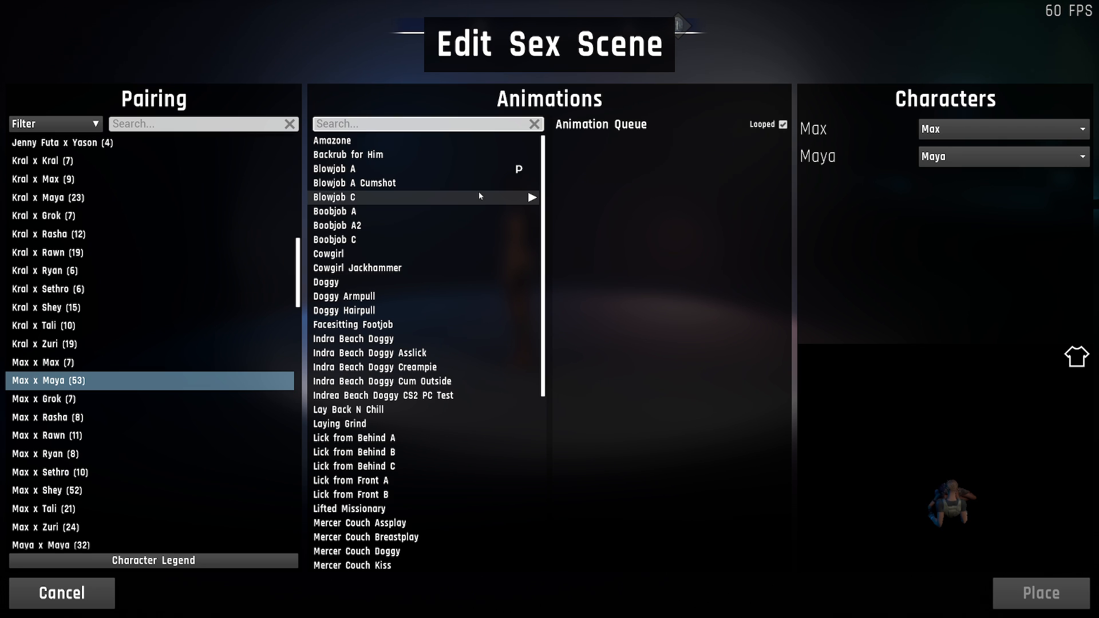
pyautogui.write('oio')
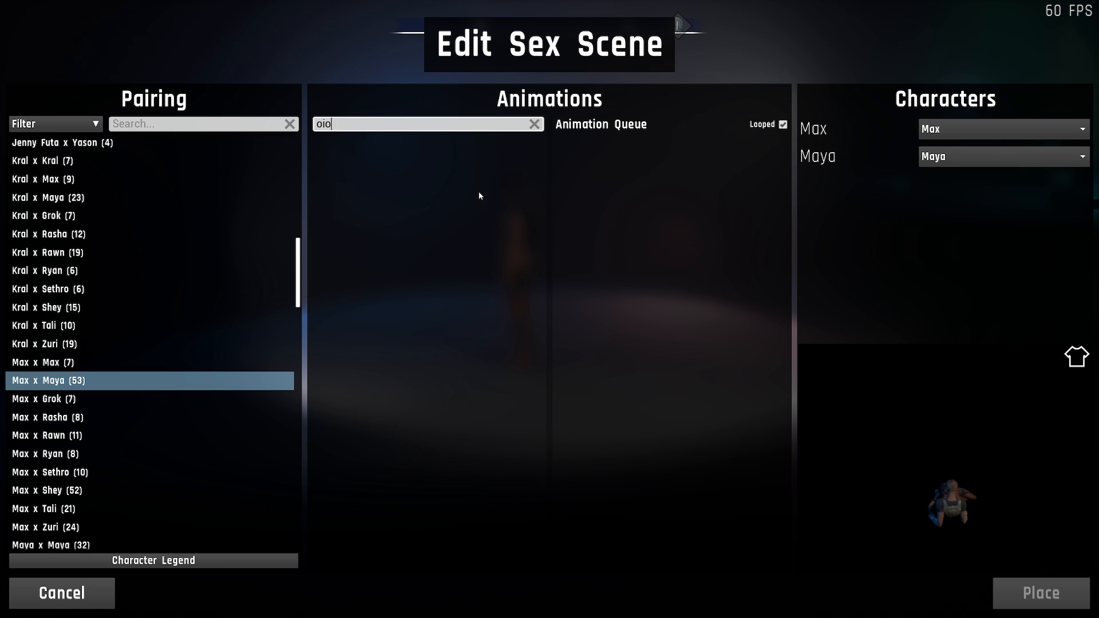
pyautogui.press('BackSpace')
pyautogui.press('BackSpace')
pyautogui.press('BackSpace')
# - Filter the animations by "boob", queue Boobjob A, A2 and C, and reorder the queue to C, A2, A
pyautogui.write('boob')
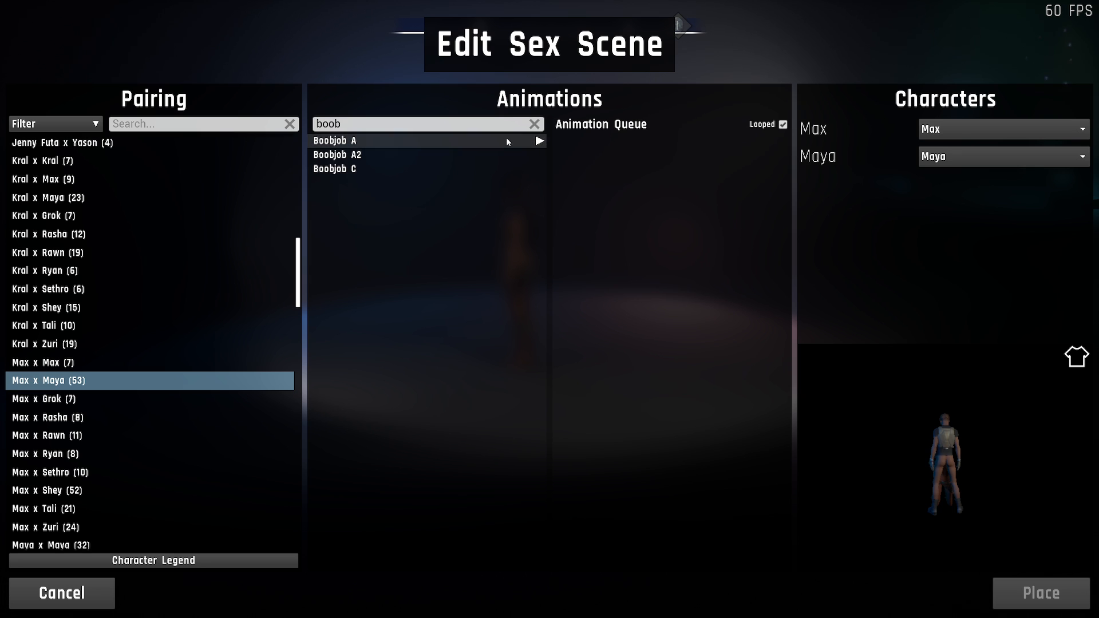
pyautogui.click(539, 141)
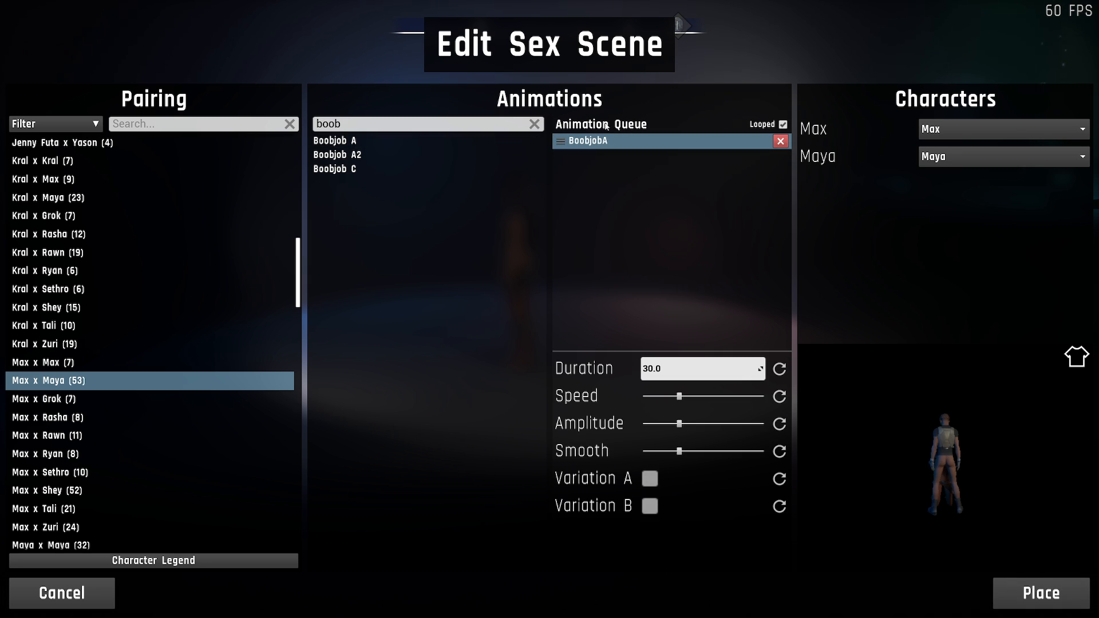
pyautogui.click(539, 156)
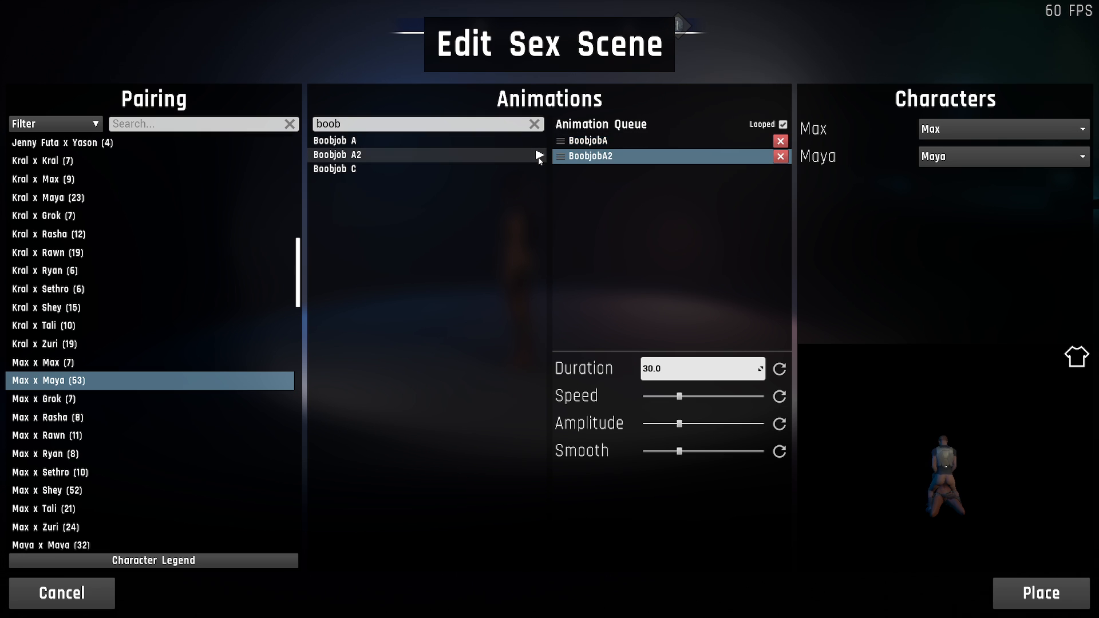
pyautogui.click(539, 170)
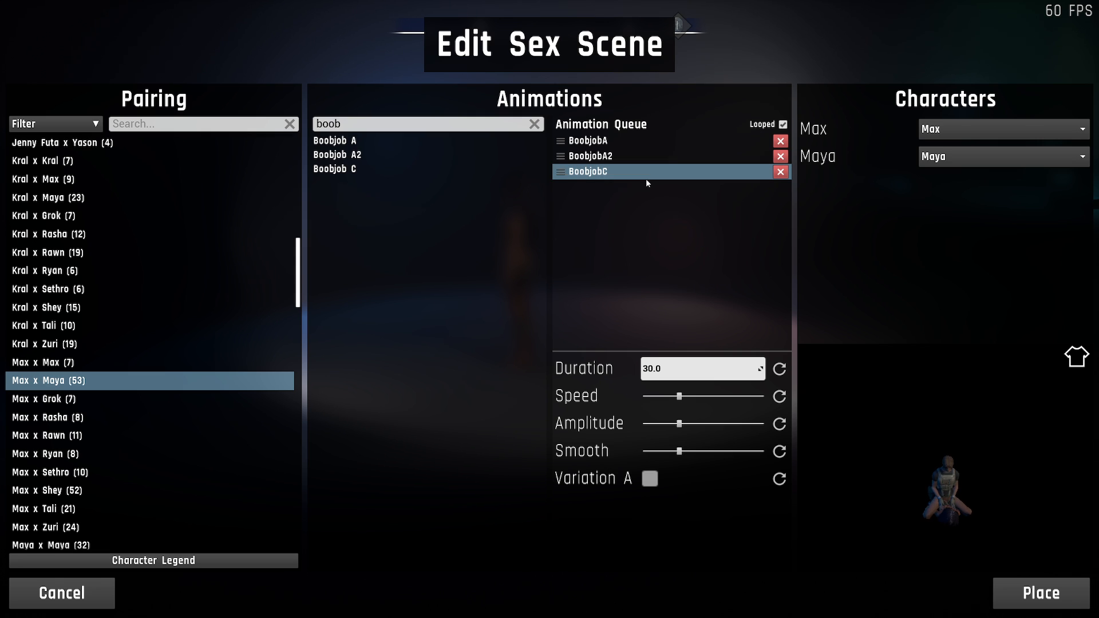
pyautogui.moveTo(623, 175)
pyautogui.mouseDown()
pyautogui.moveTo(615, 156)
pyautogui.moveTo(639, 163)
pyautogui.mouseUp()
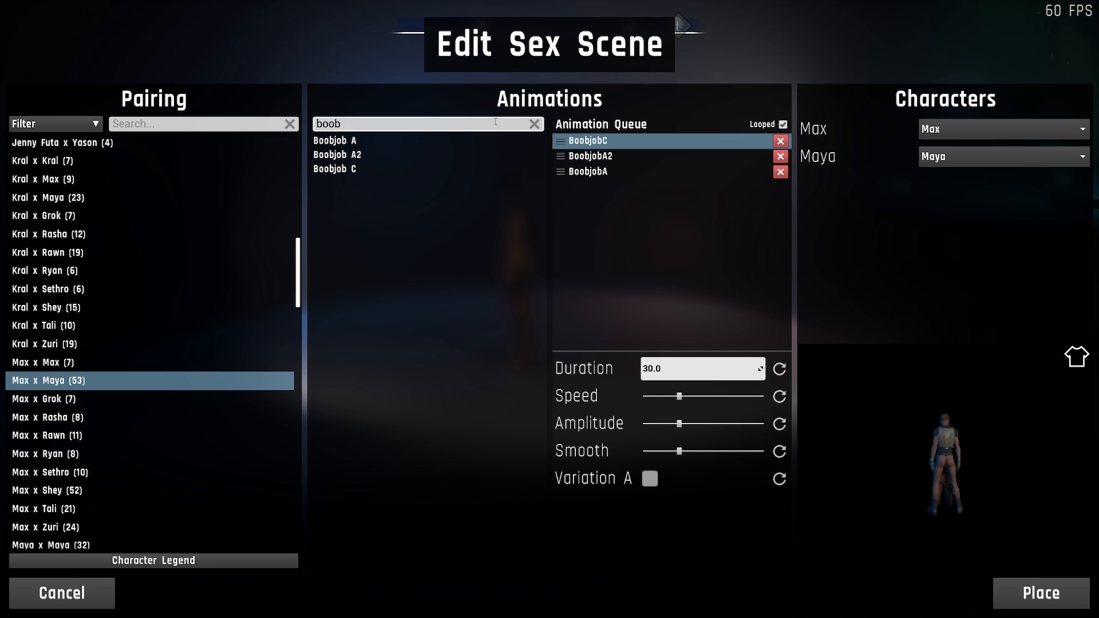
# - Filter the animations by "bl", add Blowjob A to the end of the queue, and clear the search text
pyautogui.press('BackSpace')
pyautogui.press('BackSpace')
pyautogui.press('BackSpace')
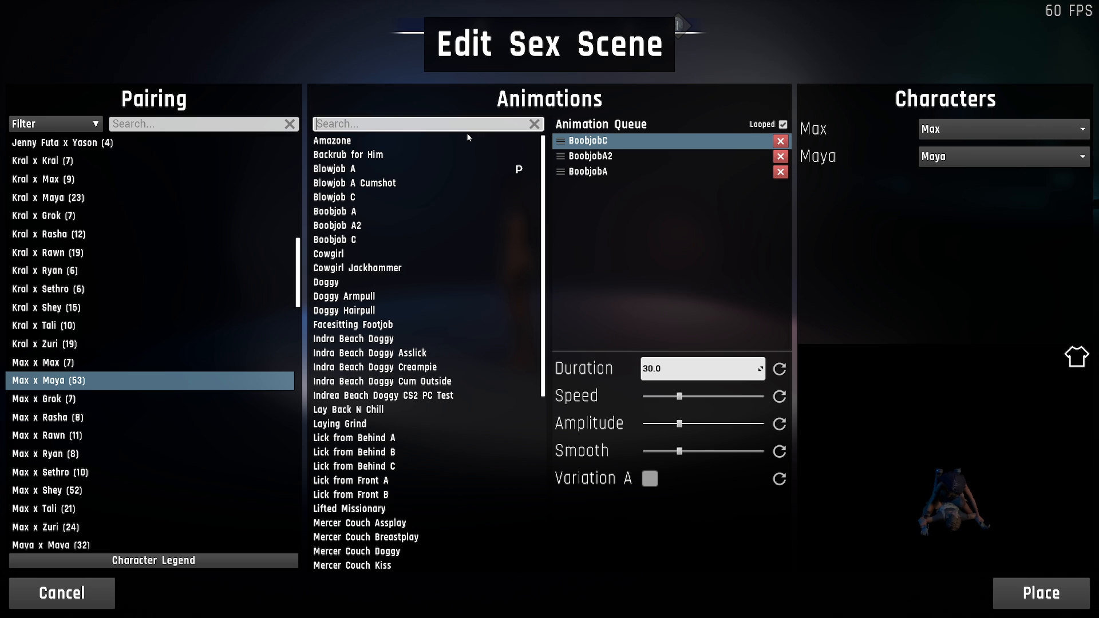
pyautogui.write('bl')
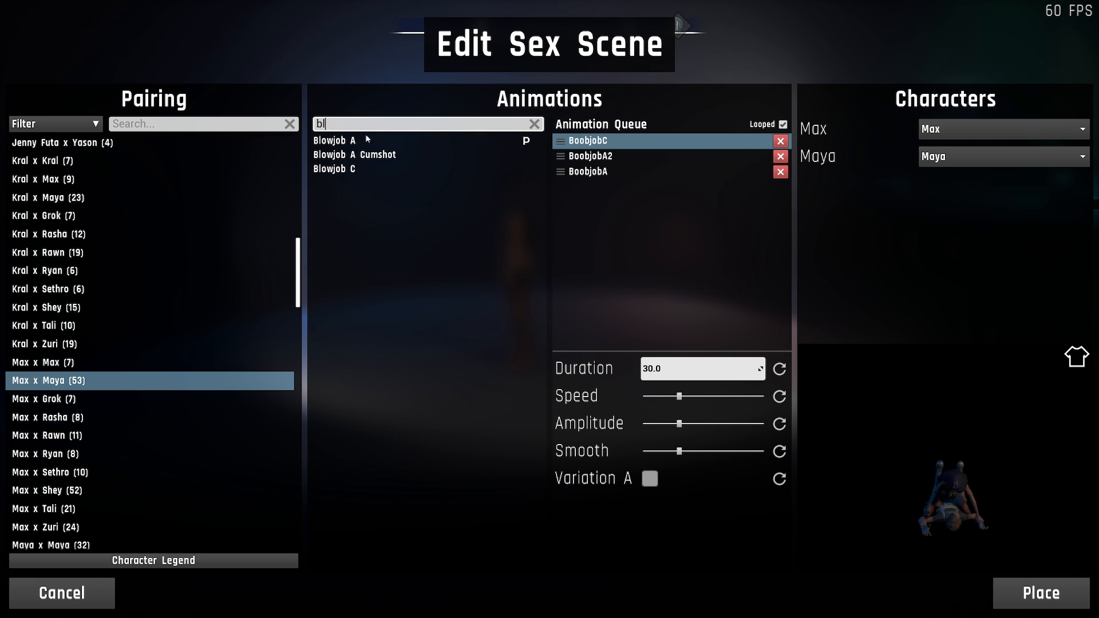
pyautogui.click(352, 140)
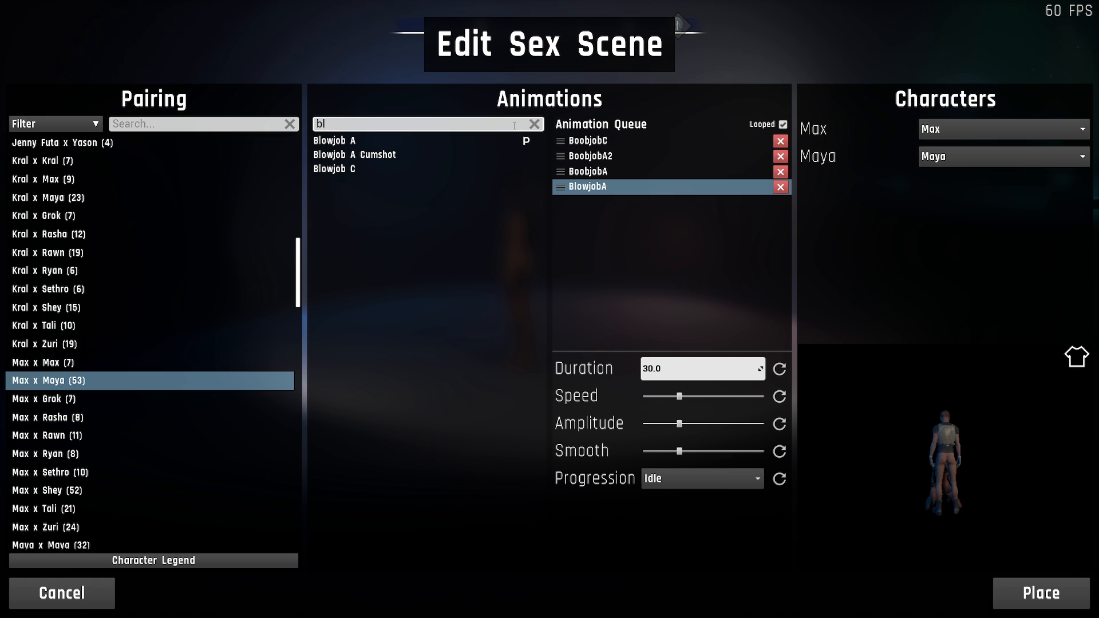
pyautogui.click(534, 124)
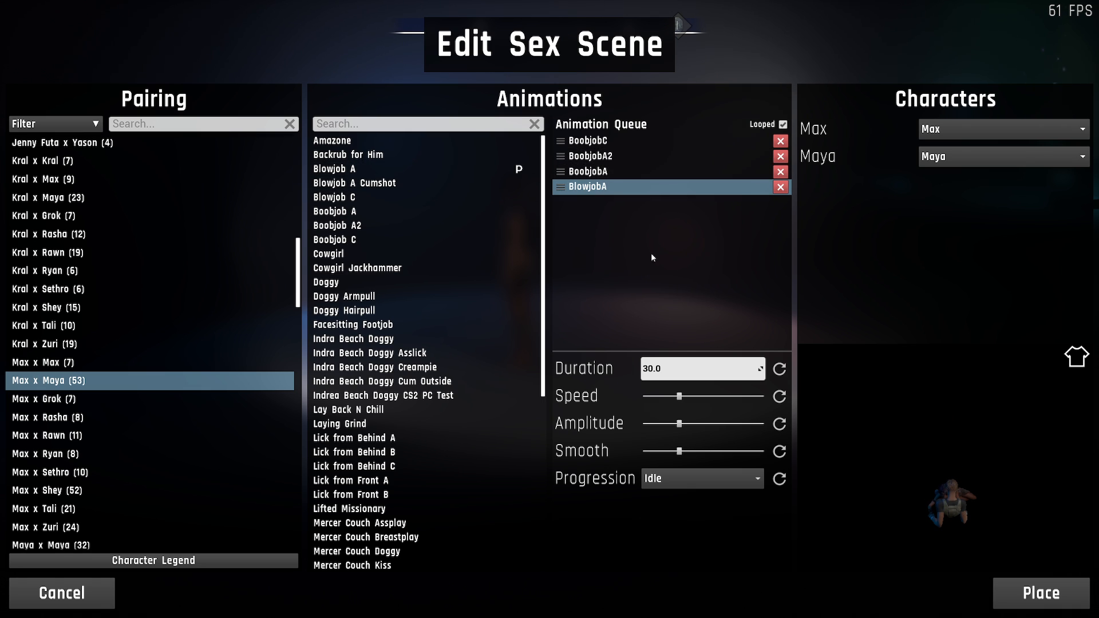
# - Review the settings of the queued animations and enable Variation A for BoobjobA
pyautogui.click(682, 139)
pyautogui.click(658, 170)
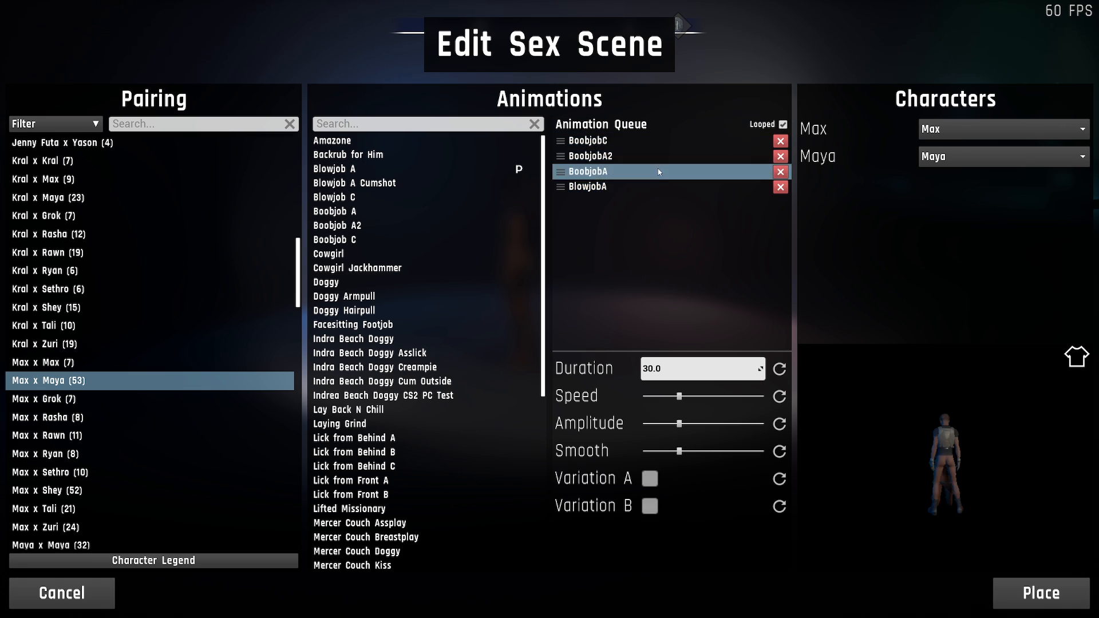
pyautogui.click(657, 182)
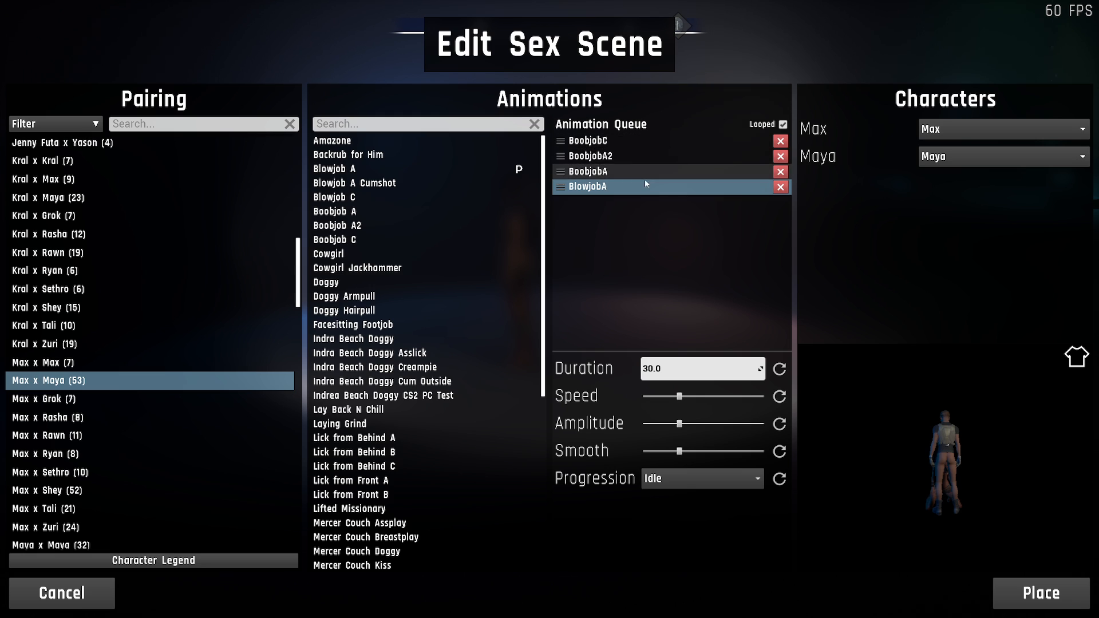
pyautogui.click(648, 150)
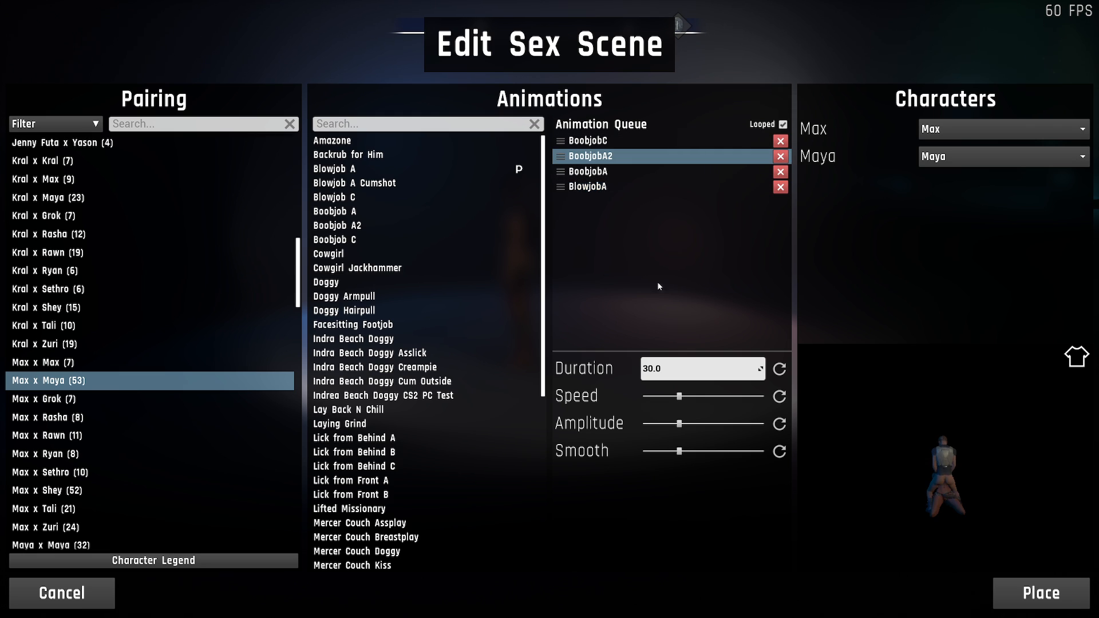
pyautogui.click(624, 140)
pyautogui.click(624, 156)
pyautogui.click(622, 173)
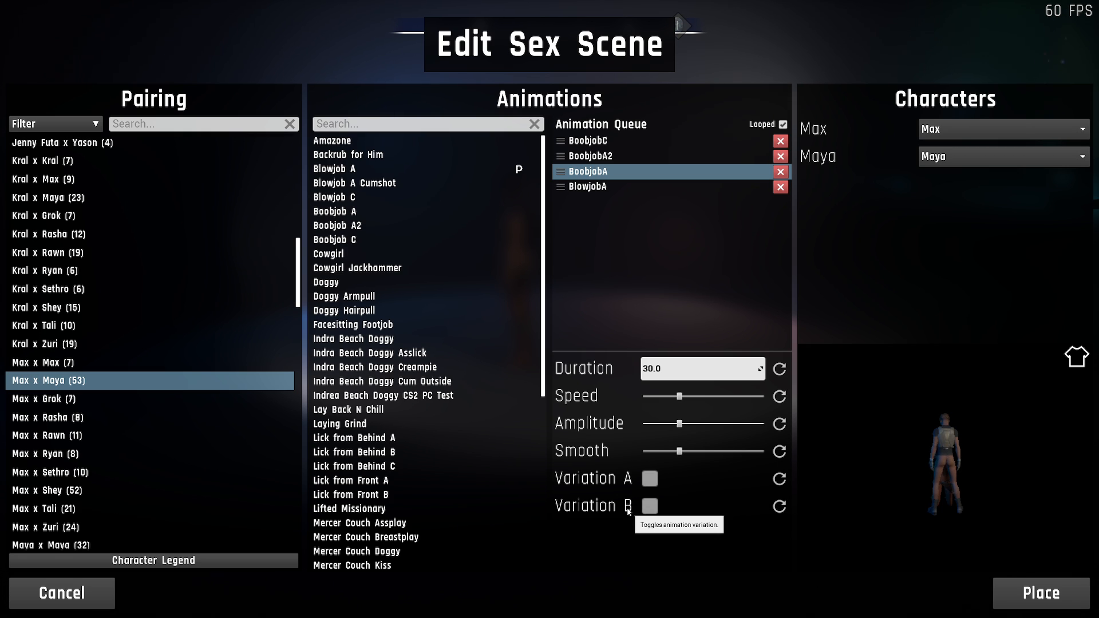
pyautogui.click(649, 479)
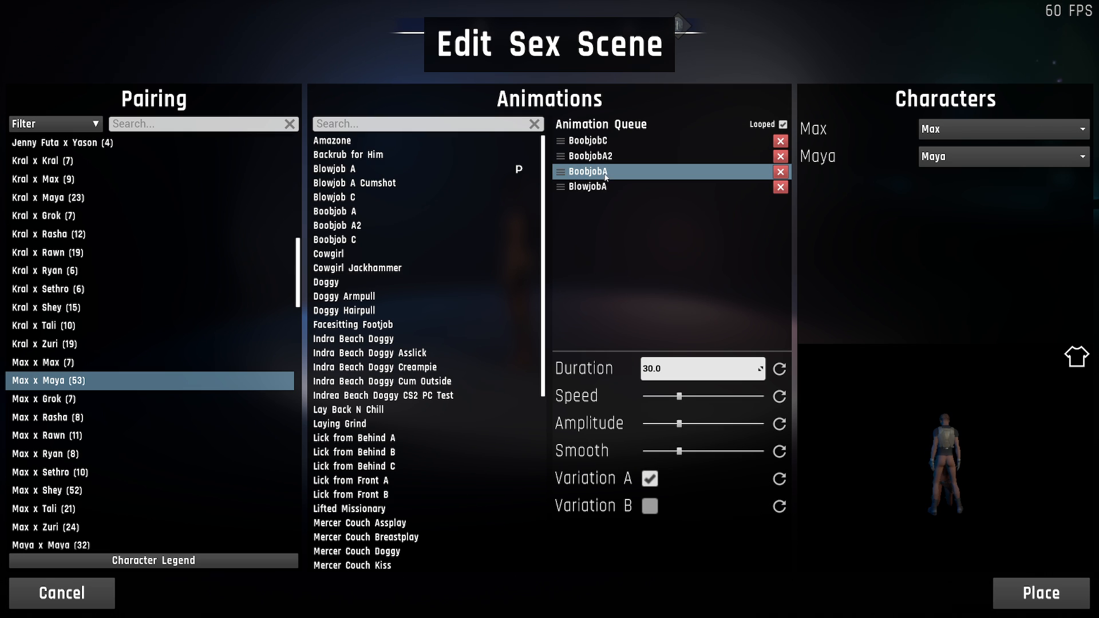
# - Filter the animations by "boob" and add a second Boobjob A to the end of the queue
pyautogui.click(450, 124)
pyautogui.write('boob')
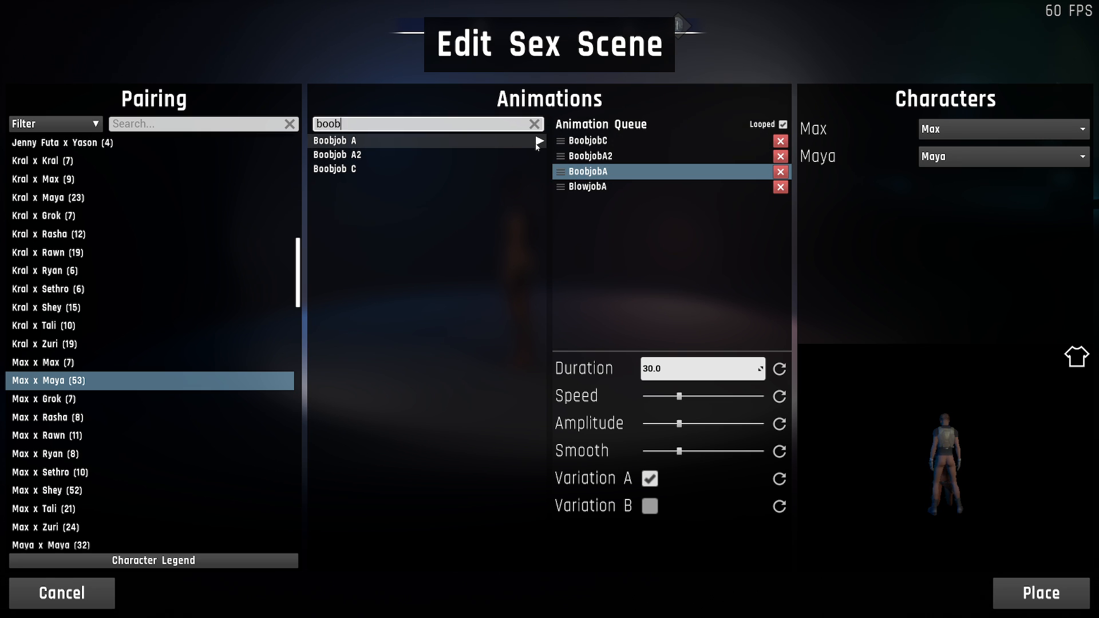
pyautogui.click(538, 141)
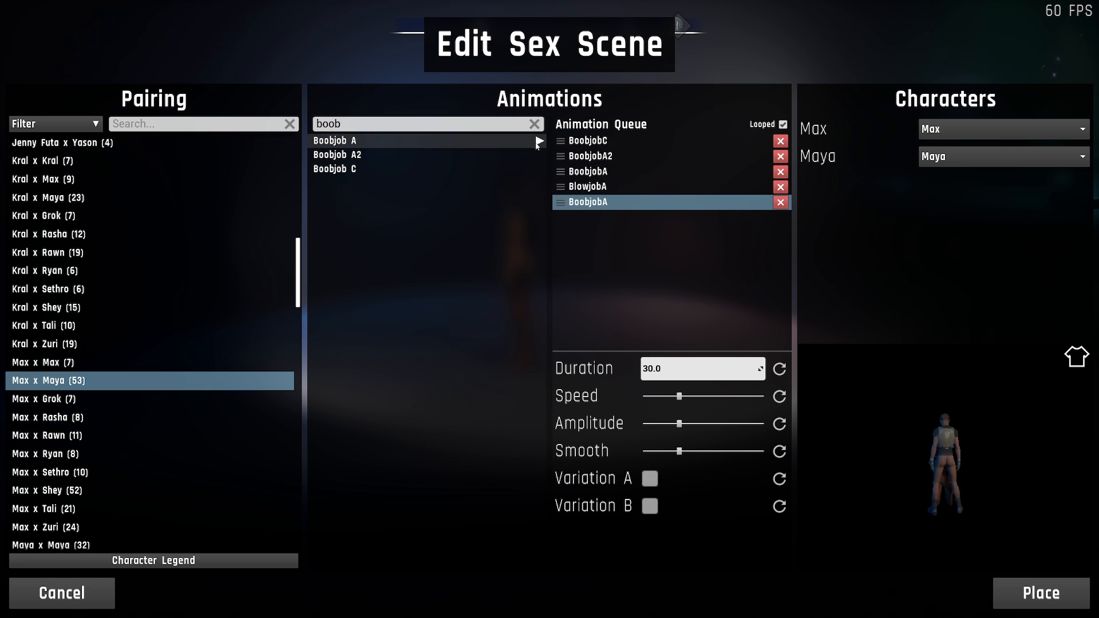
# - Compare the settings of the two queued BoobjobA entries and remove the one at the end of the queue
pyautogui.click(620, 171)
pyautogui.click(617, 202)
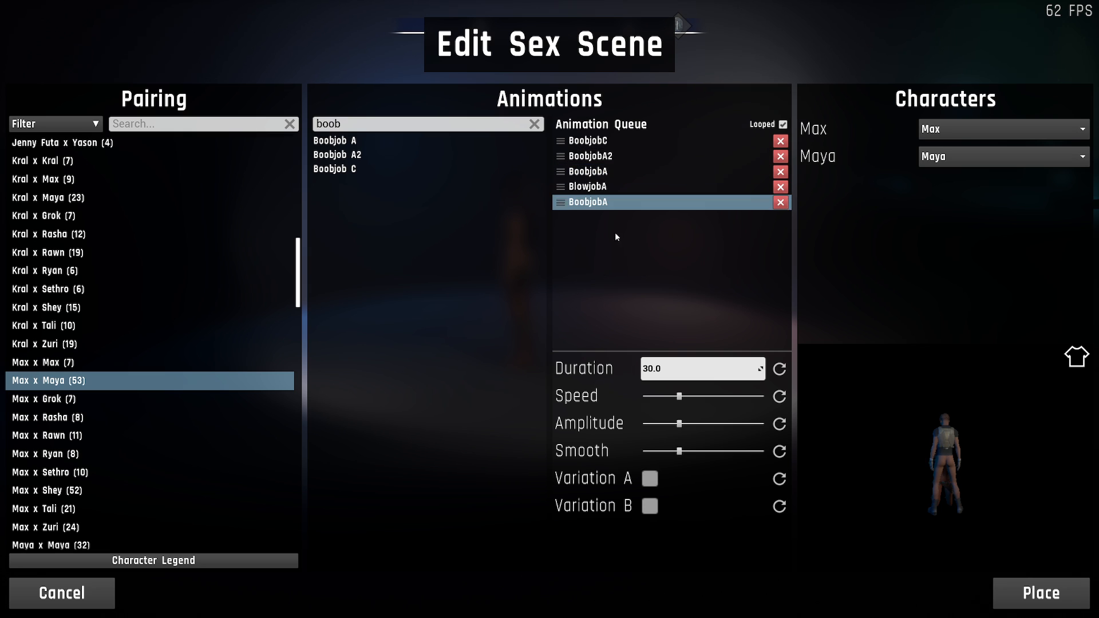
pyautogui.click(618, 171)
pyautogui.click(625, 204)
pyautogui.click(780, 202)
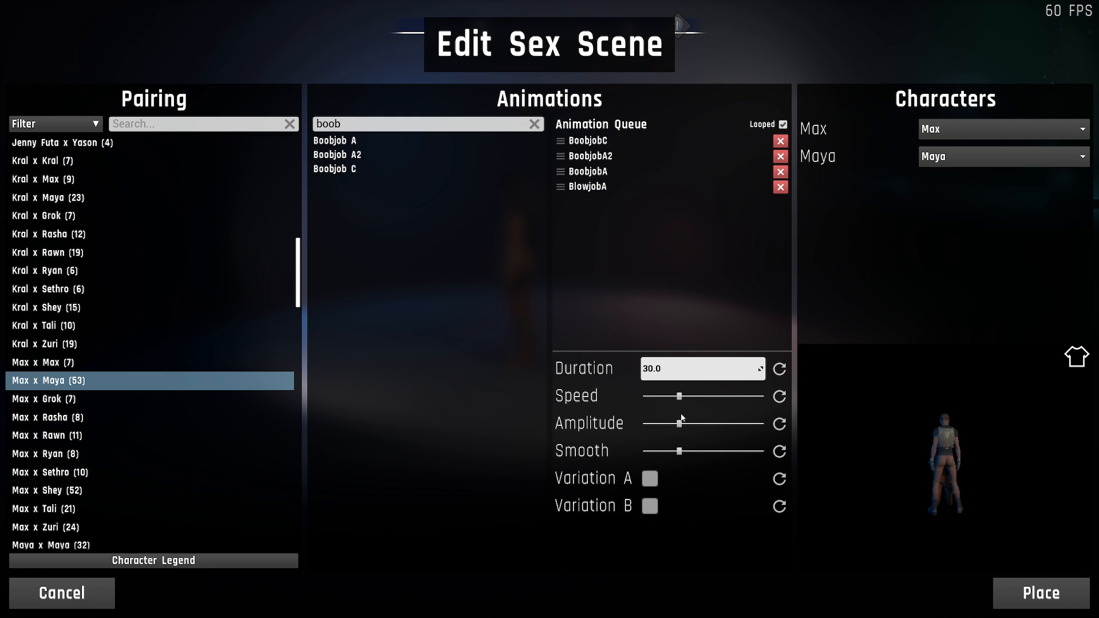
# - Try the animation sliders and examine the duration settings of the queued BoobjobA, BlowjobA and BoobjobC entries
pyautogui.moveTo(680, 424)
pyautogui.mouseDown()
pyautogui.moveTo(710, 424)
pyautogui.moveTo(691, 424)
pyautogui.moveTo(670, 396)
pyautogui.moveTo(679, 426)
pyautogui.mouseUp()
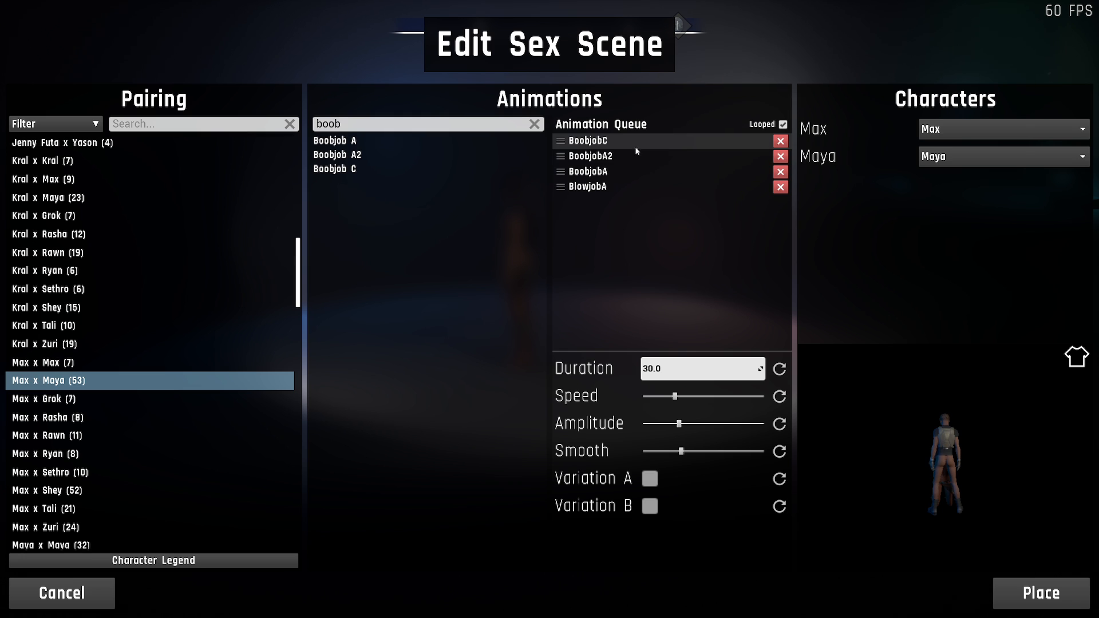
pyautogui.click(633, 171)
pyautogui.click(667, 371)
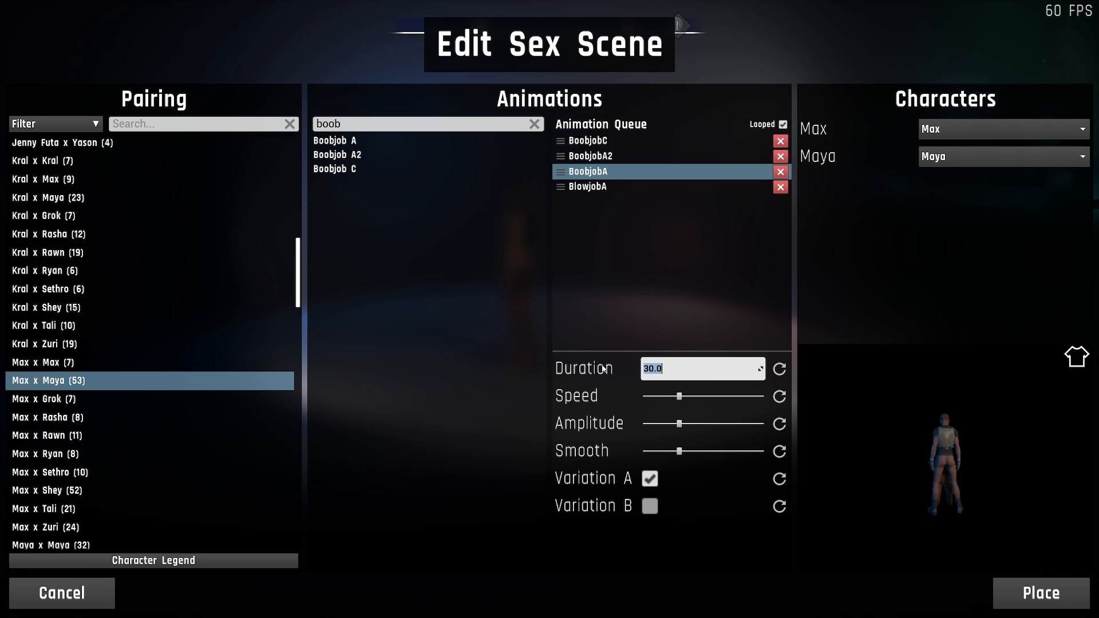
pyautogui.click(605, 188)
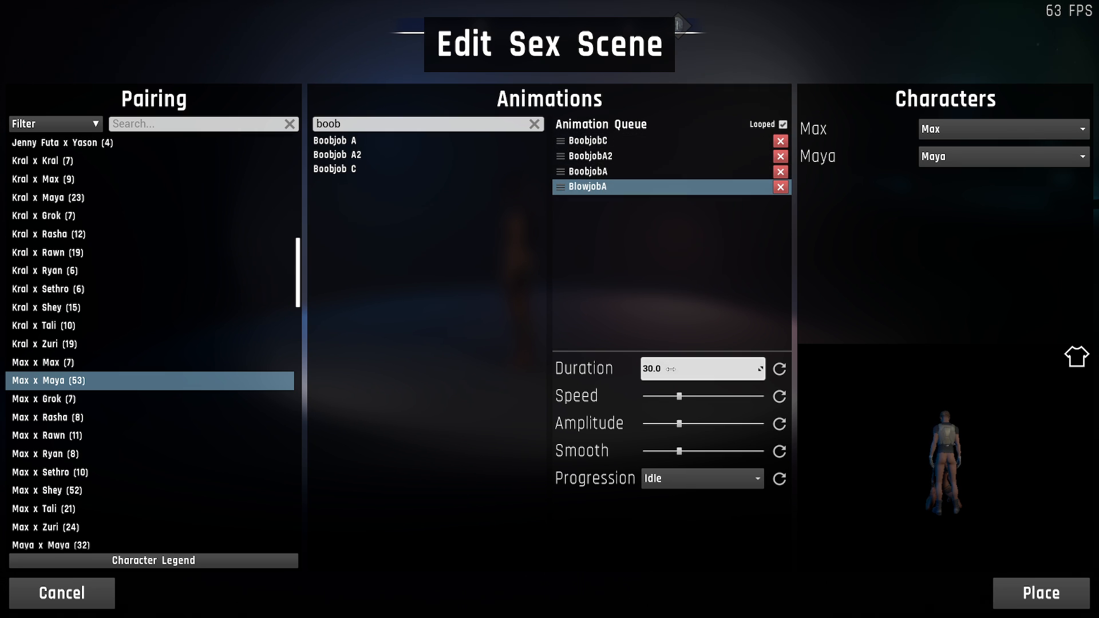
pyautogui.click(636, 143)
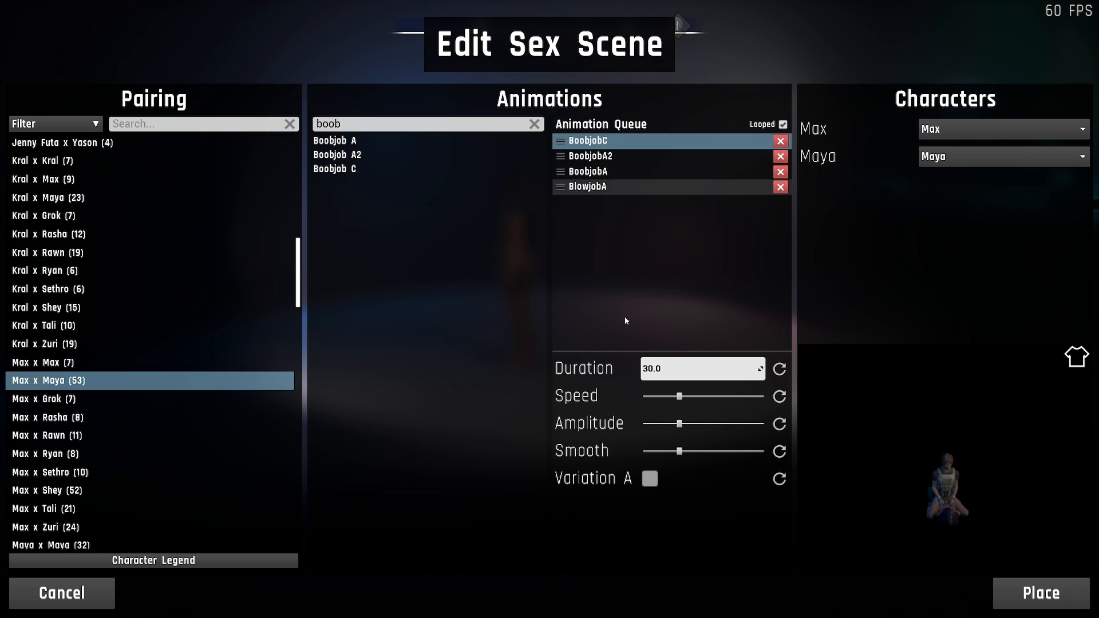
# - Turn off looping for the animation queue, select the last entry, BlowjobA, and turn looping back on
pyautogui.click(782, 125)
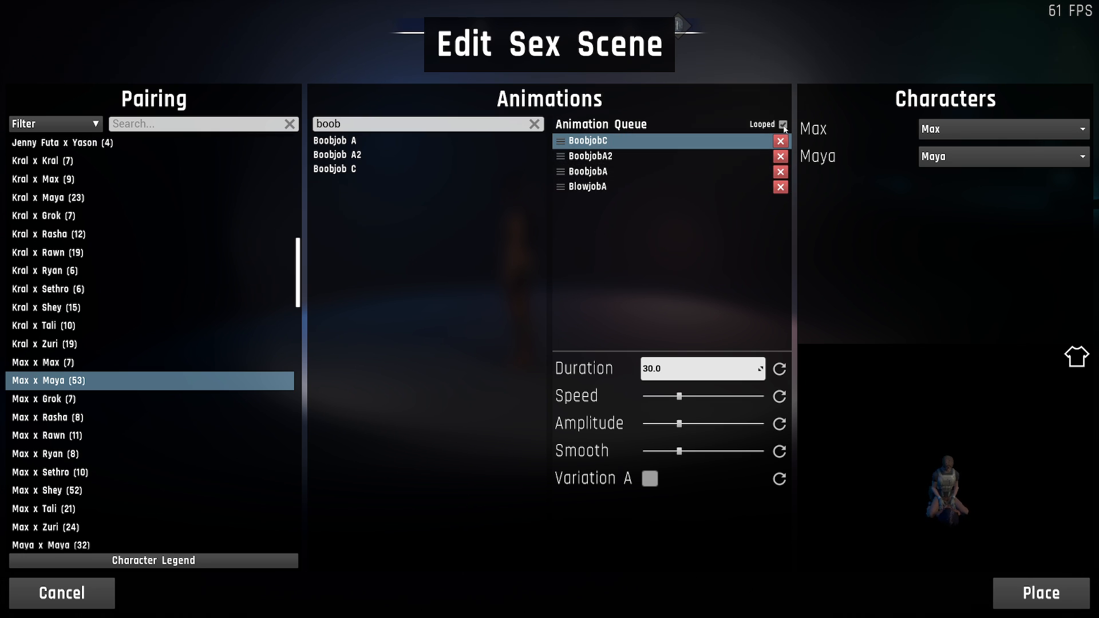
pyautogui.click(610, 192)
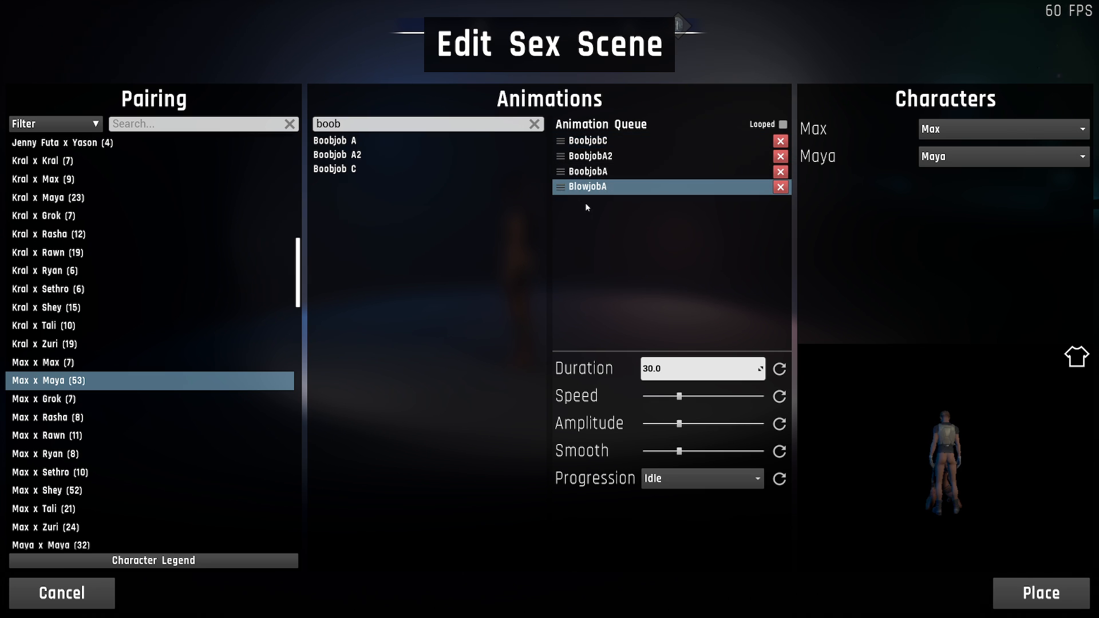
pyautogui.click(783, 124)
# - Examine the built-in and custom character presets available for the Max and Maya roles
pyautogui.click(939, 131)
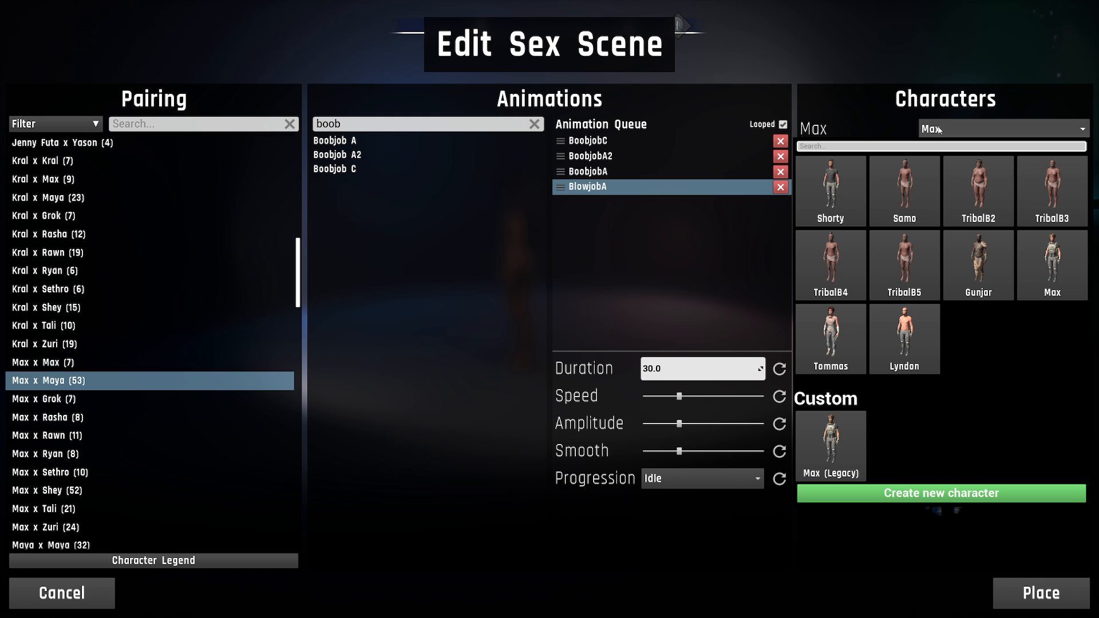
pyautogui.click(1055, 222)
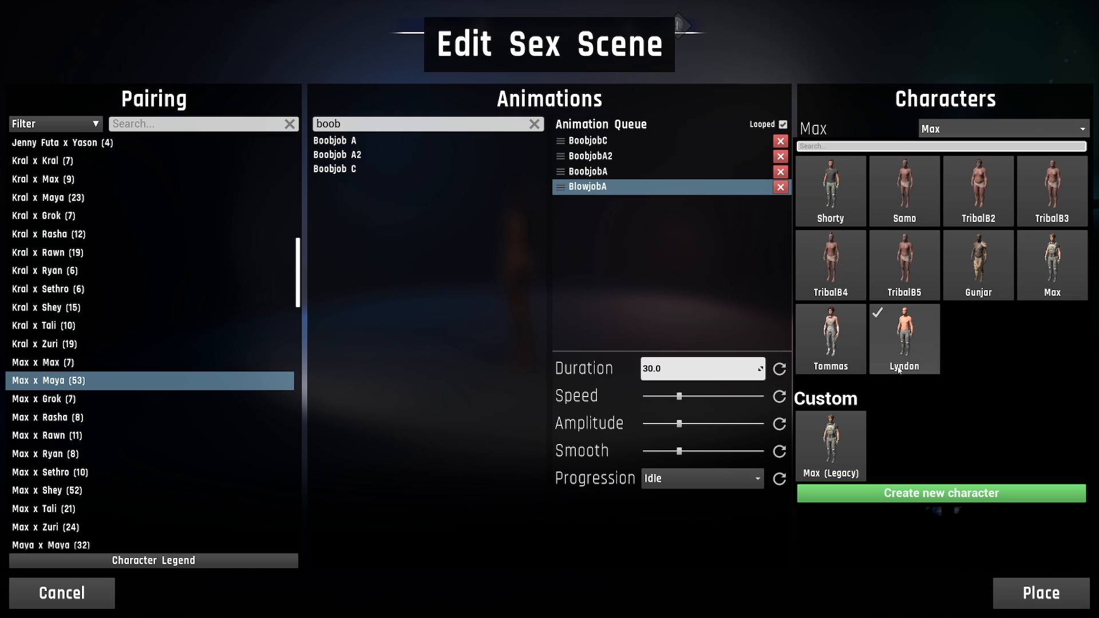
pyautogui.click(878, 111)
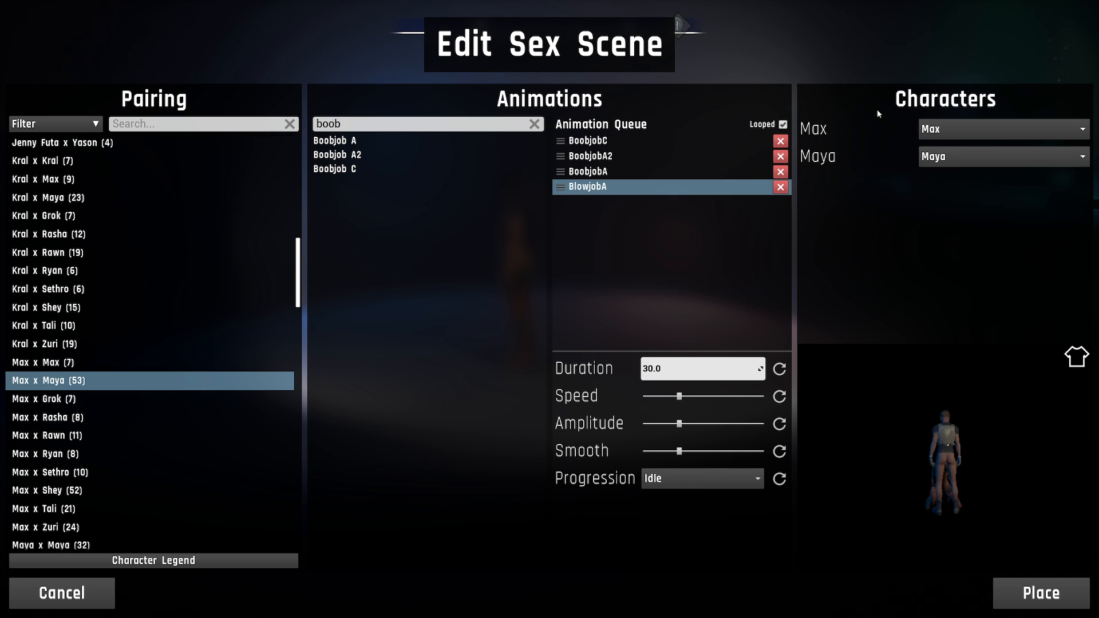
pyautogui.click(963, 155)
pyautogui.click(963, 154)
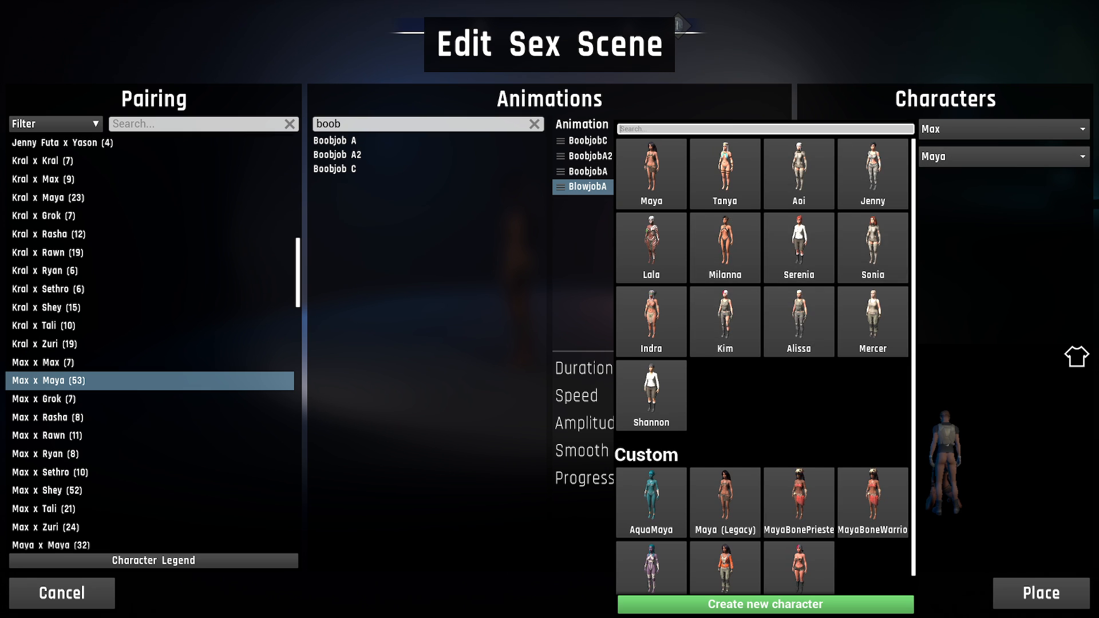
pyautogui.click(970, 239)
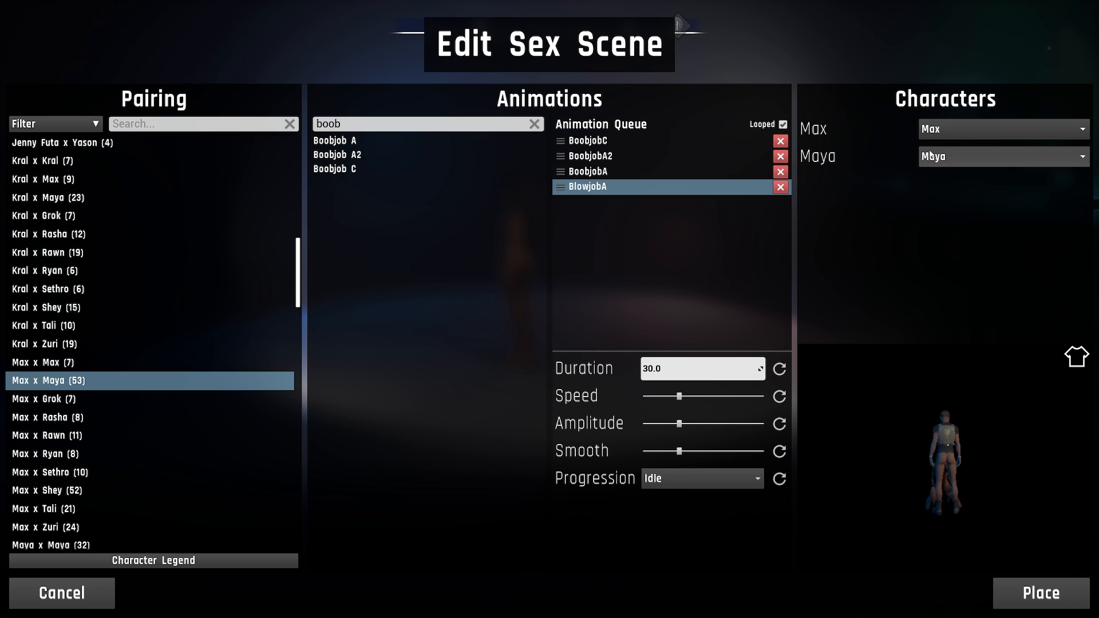
pyautogui.click(939, 129)
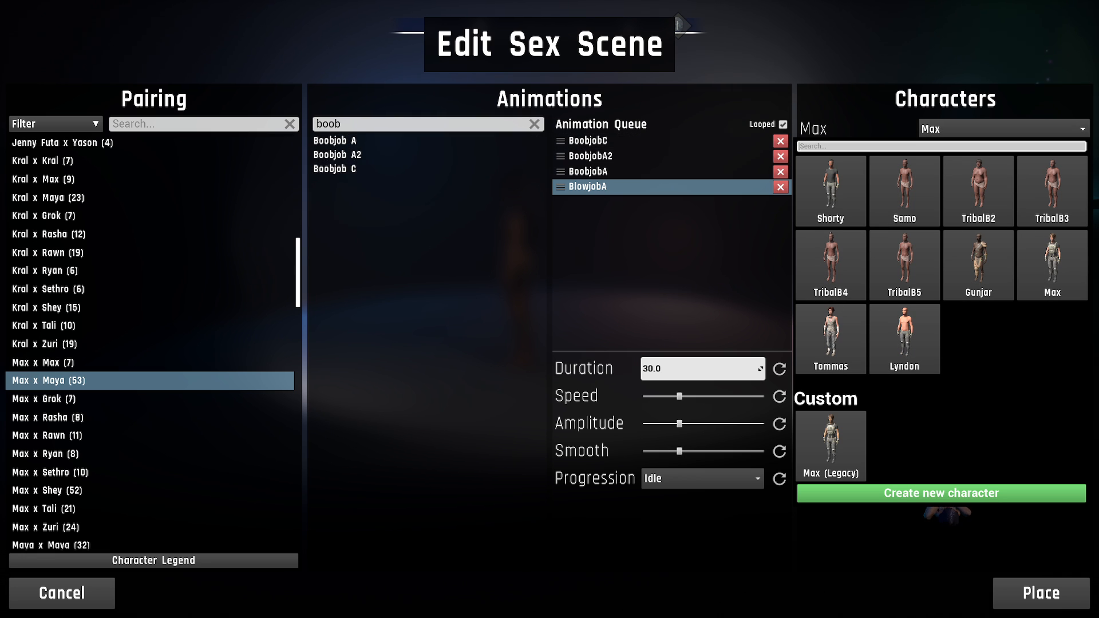
pyautogui.click(839, 447)
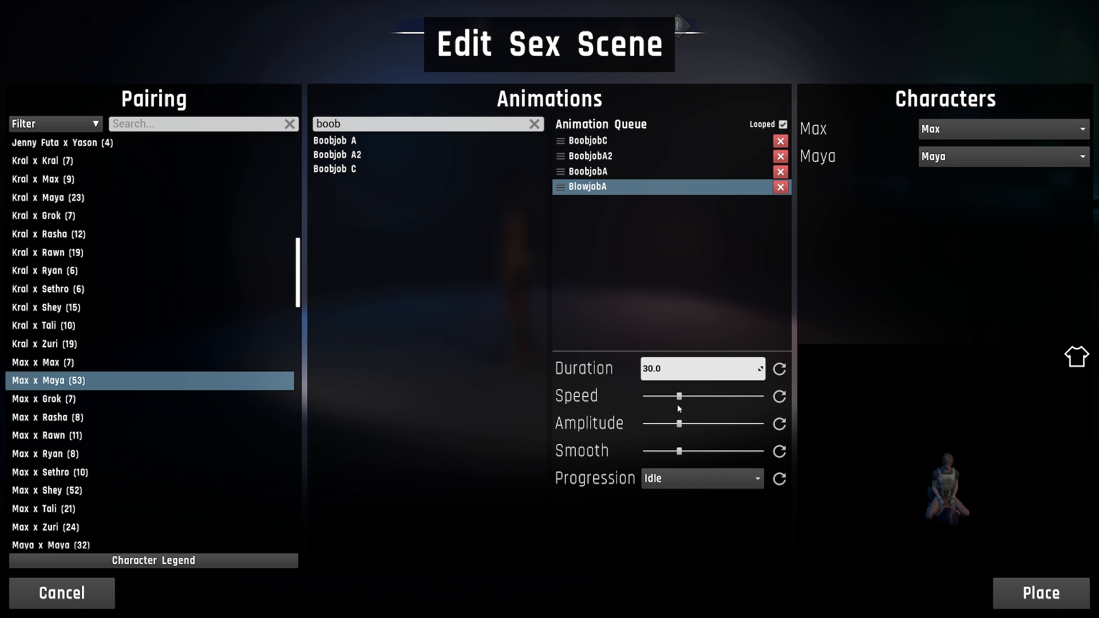
# - Place the Max x Maya scene on the dark floor beyond the lit stage, at about X 2296, Y -1642, and deselect it
pyautogui.click(1055, 596)
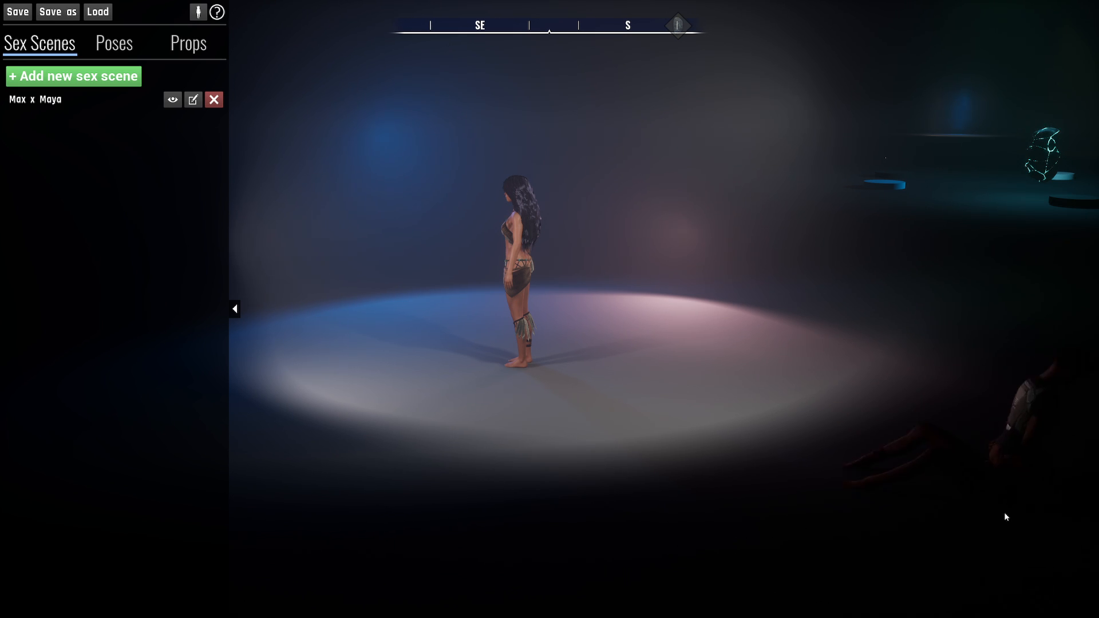
pyautogui.click(1047, 359)
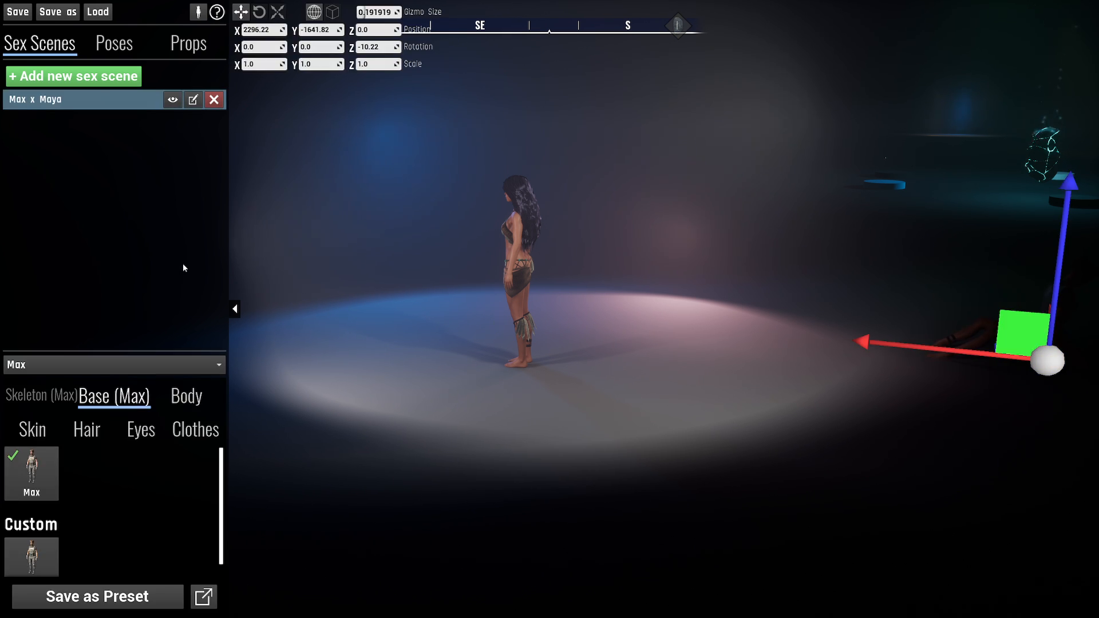
pyautogui.click(182, 307)
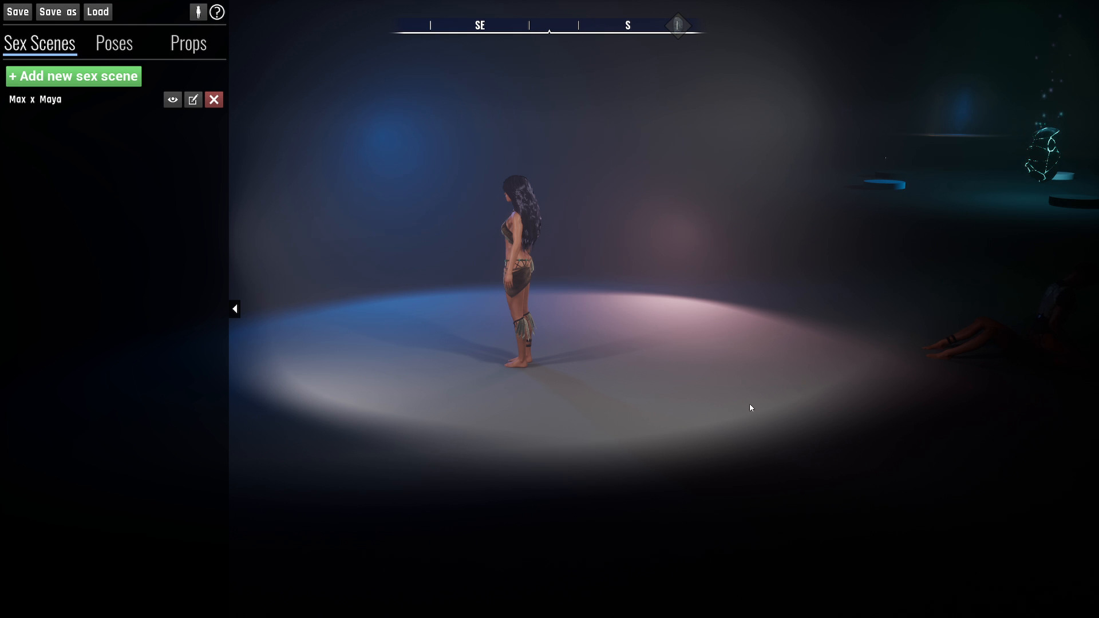
pyautogui.moveTo(750, 404); pyautogui.dragTo(713, 403, button='right')
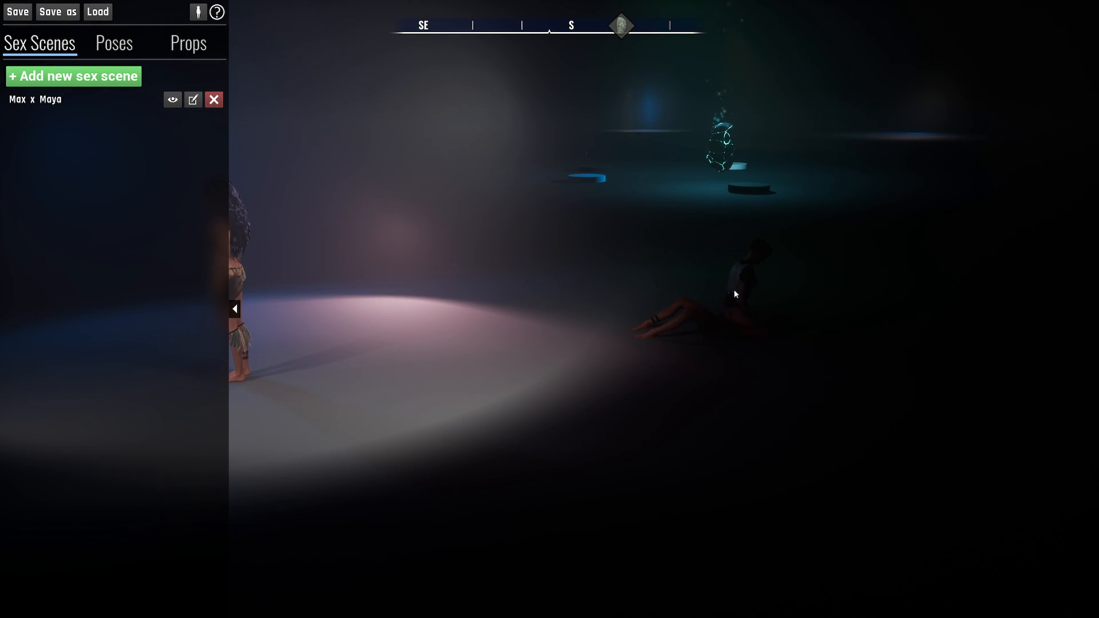
pyautogui.moveTo(751, 357); pyautogui.dragTo(753, 355, button='right')
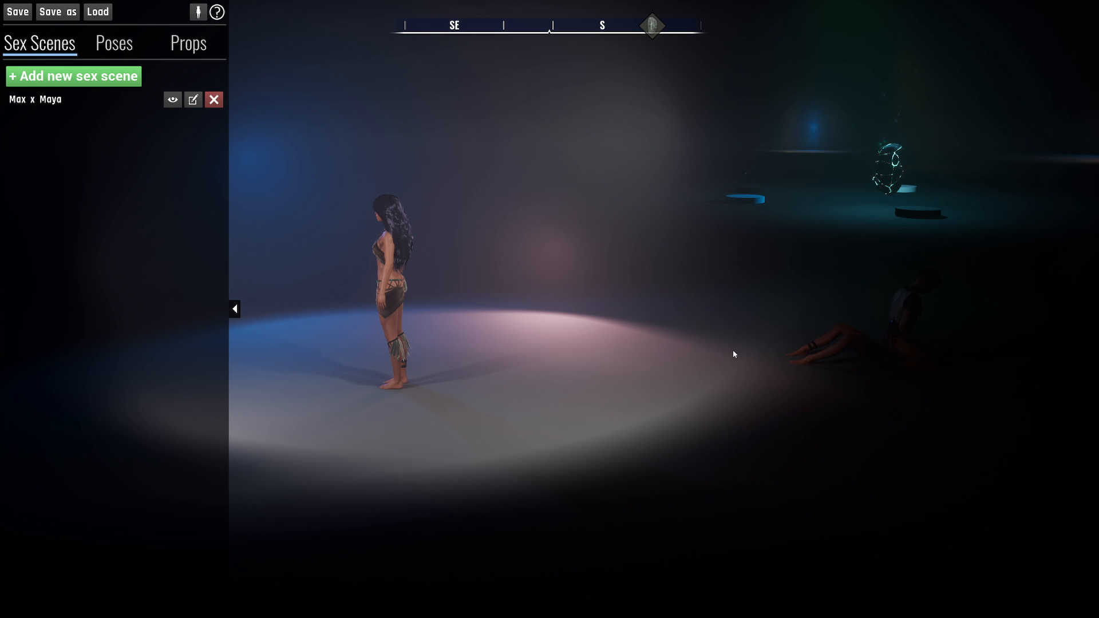
# - Examine the customization options of the placed scene's Max and the base presets of its Maya
pyautogui.click(861, 347)
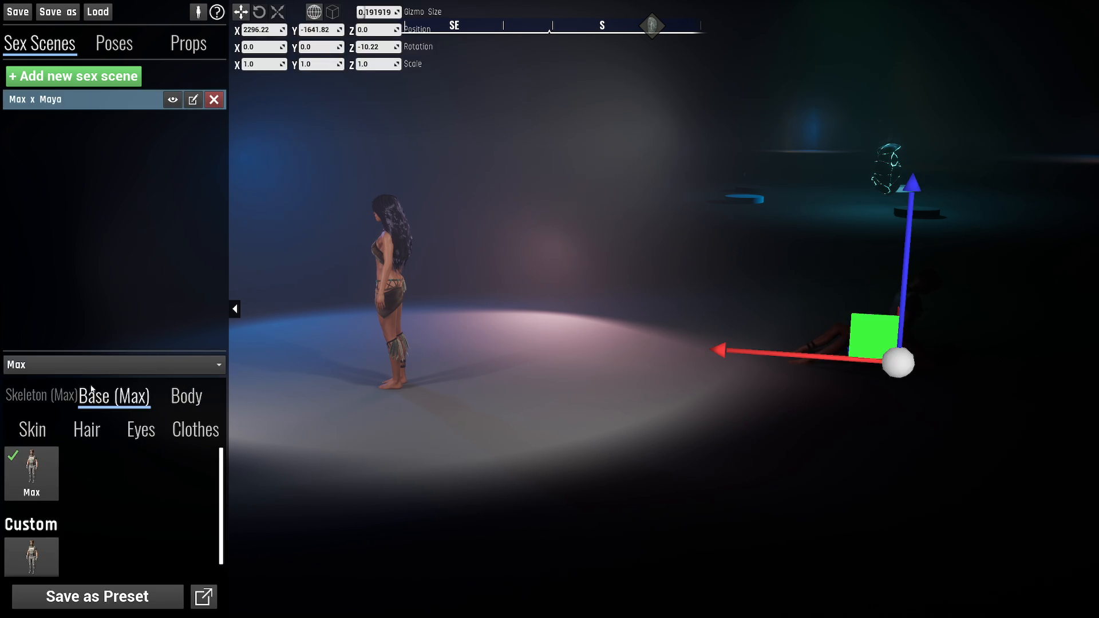
pyautogui.click(140, 351)
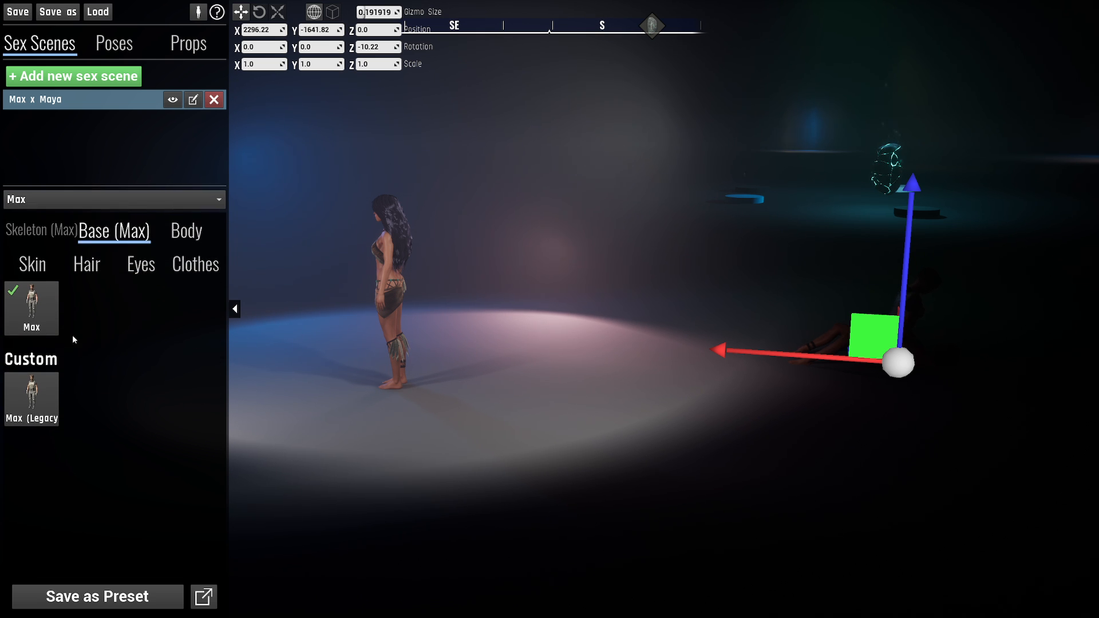
pyautogui.click(186, 232)
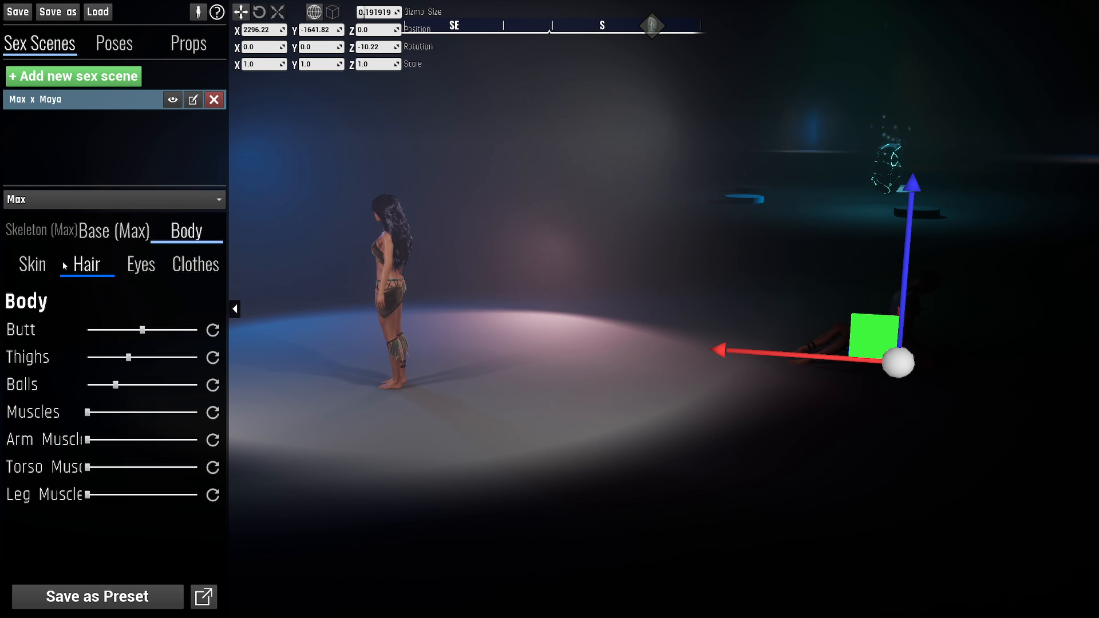
pyautogui.click(32, 265)
pyautogui.click(142, 265)
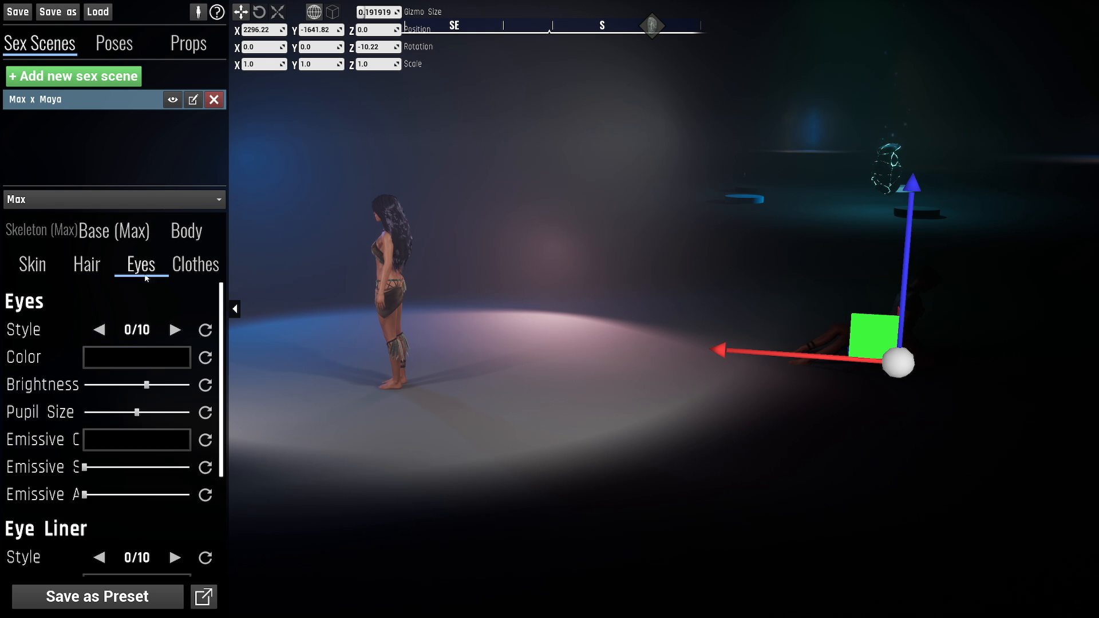
pyautogui.click(199, 265)
pyautogui.click(99, 197)
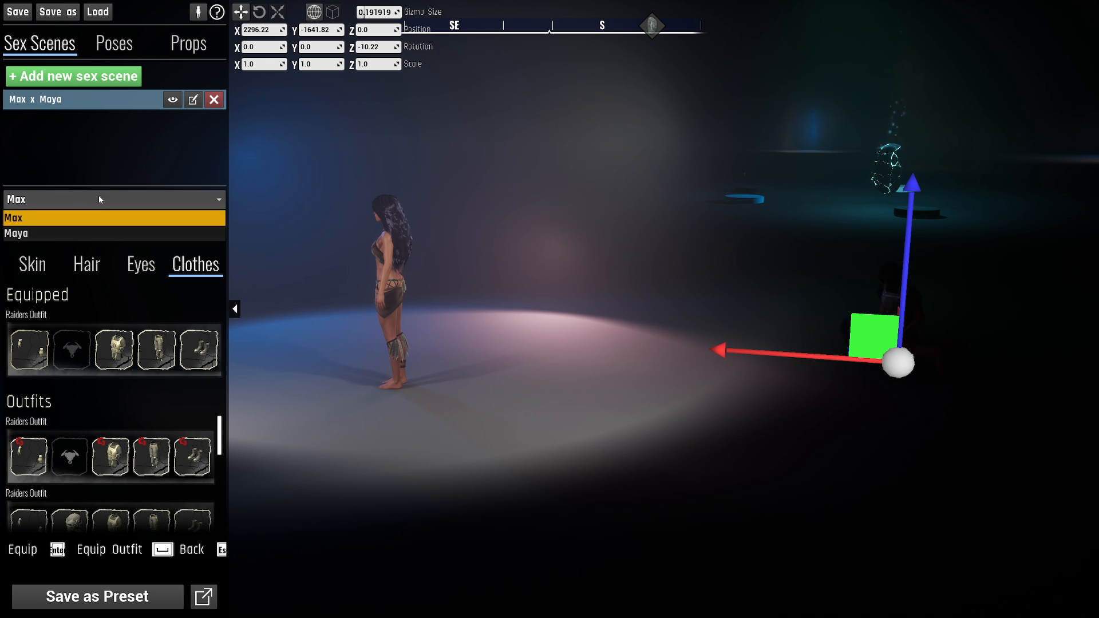
pyautogui.click(62, 234)
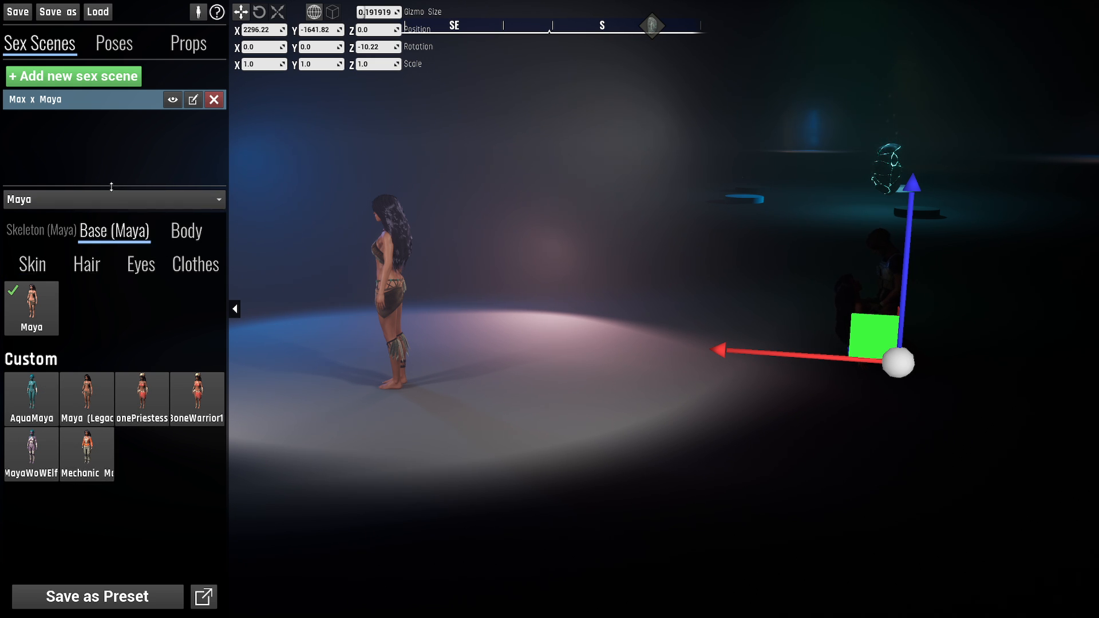
pyautogui.moveTo(110, 186); pyautogui.dragTo(113, 358)
pyautogui.click(115, 285)
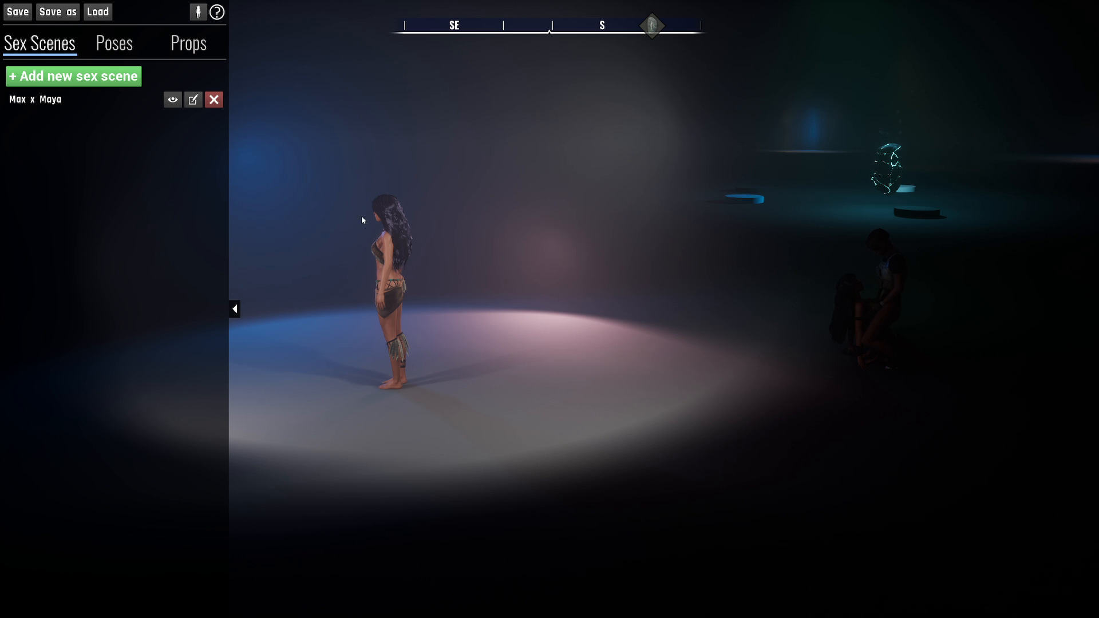
# - Reopen the placed Max x Maya scene for editing, review the settings of its queued BoobjobA and BlowjobA, and save it
pyautogui.click(94, 105)
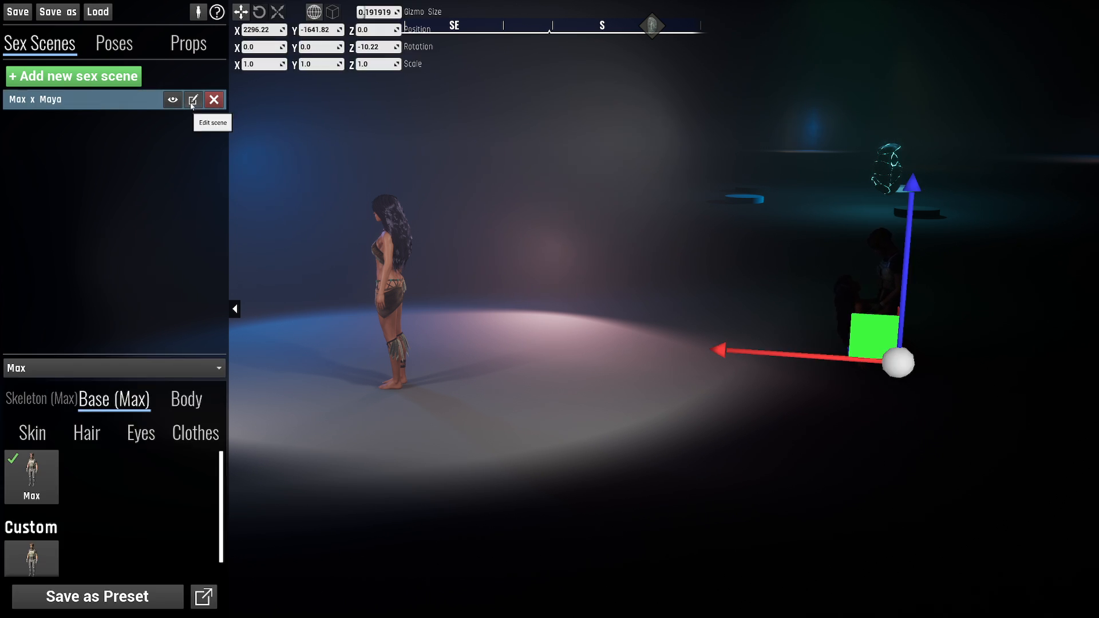
pyautogui.click(193, 101)
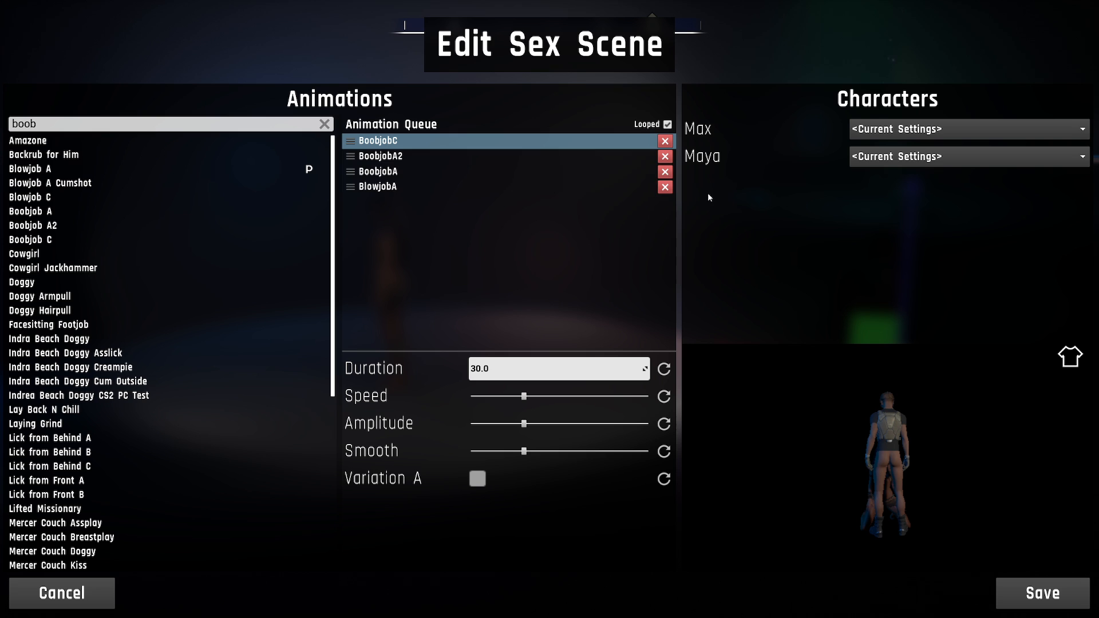
pyautogui.click(514, 171)
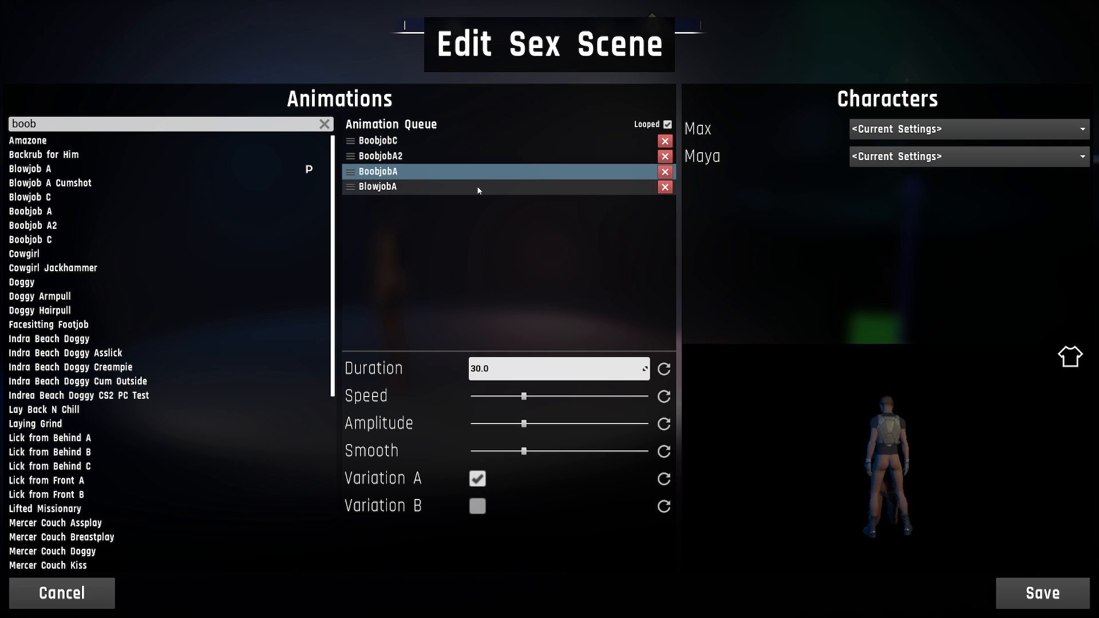
pyautogui.click(479, 187)
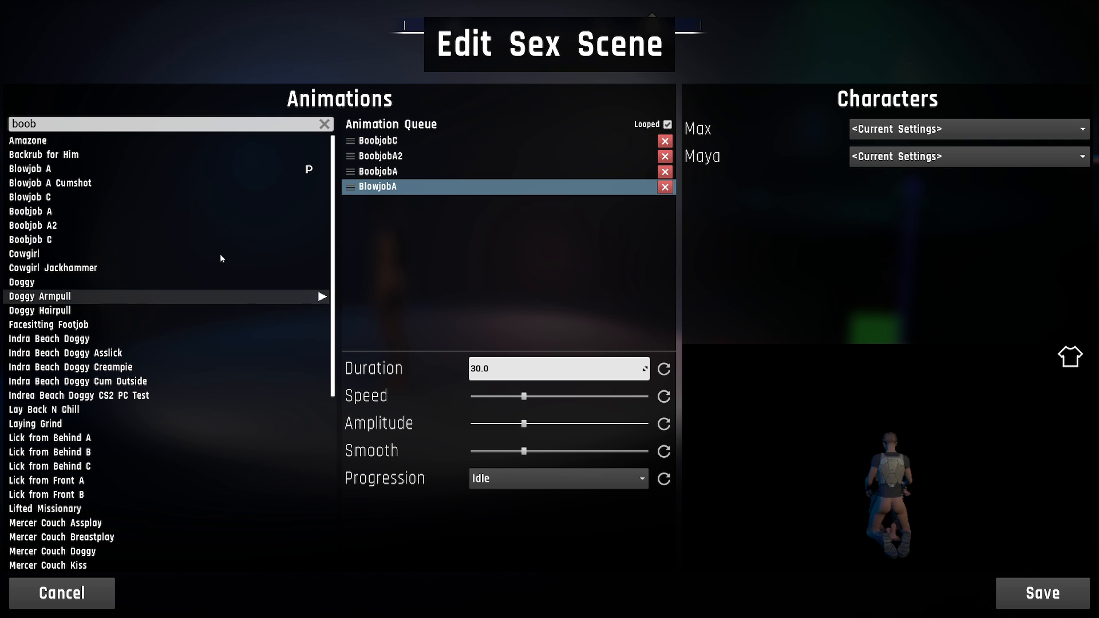
pyautogui.click(1025, 593)
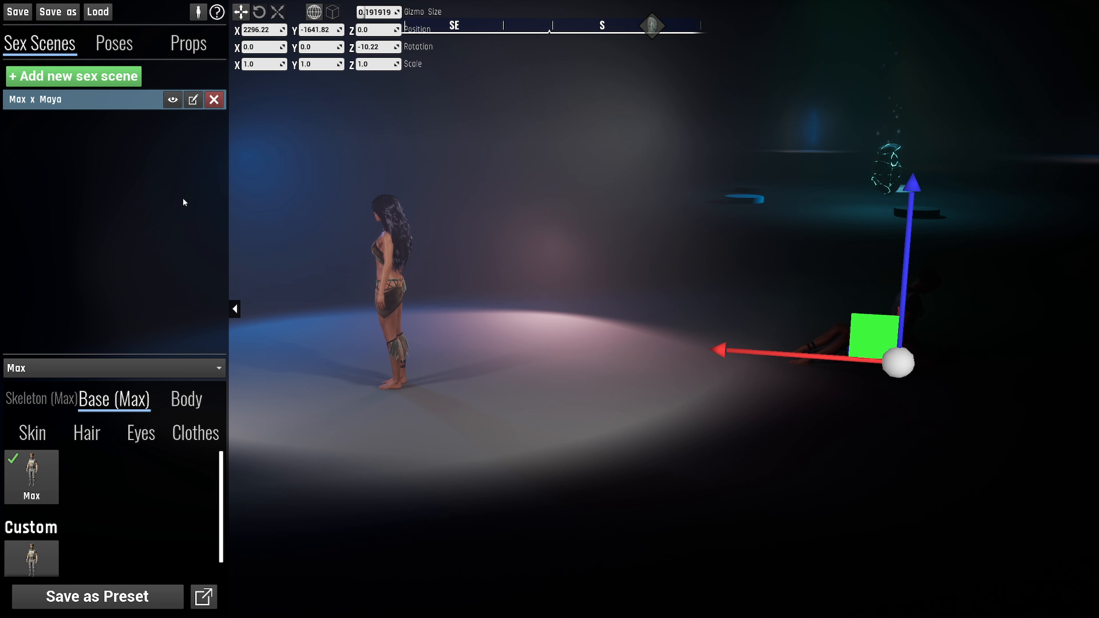
pyautogui.click(167, 210)
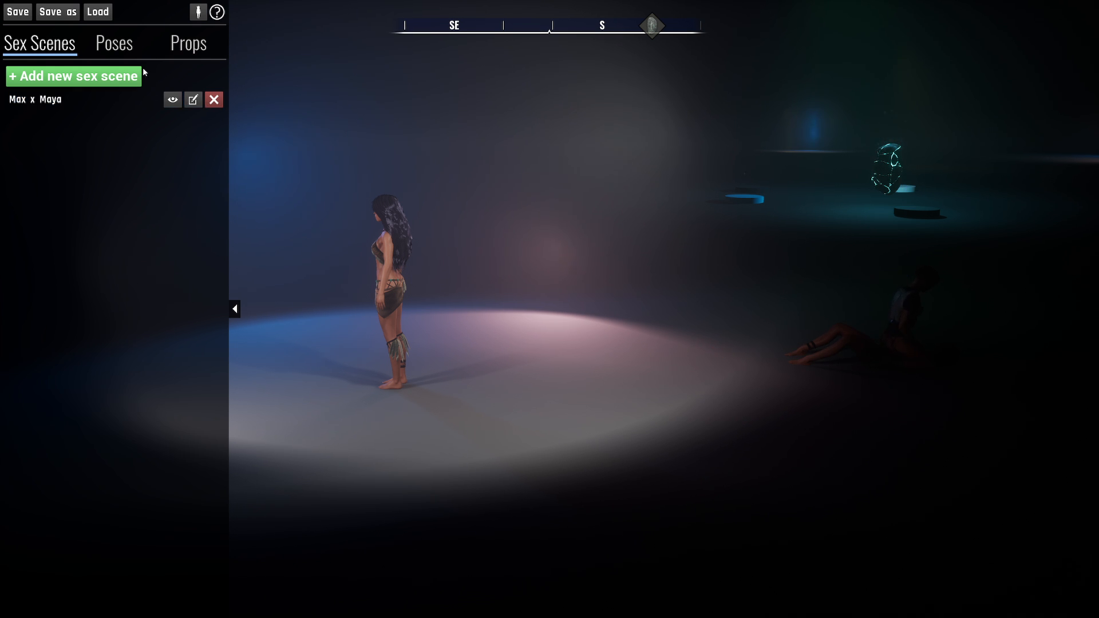
# - Delete the Max x Maya scene from the scene list
pyautogui.press('w')
pyautogui.moveTo(367, 229); pyautogui.dragTo(361, 269, button='right')
pyautogui.press('s')
pyautogui.moveTo(715, 309); pyautogui.dragTo(515, 284, button='right')
pyautogui.click(749, 311)
pyautogui.click(214, 98)
pyautogui.press('d')
pyautogui.press('w')
pyautogui.moveTo(782, 282); pyautogui.dragTo(787, 295, button='right')
pyautogui.press('s')
pyautogui.press('a')
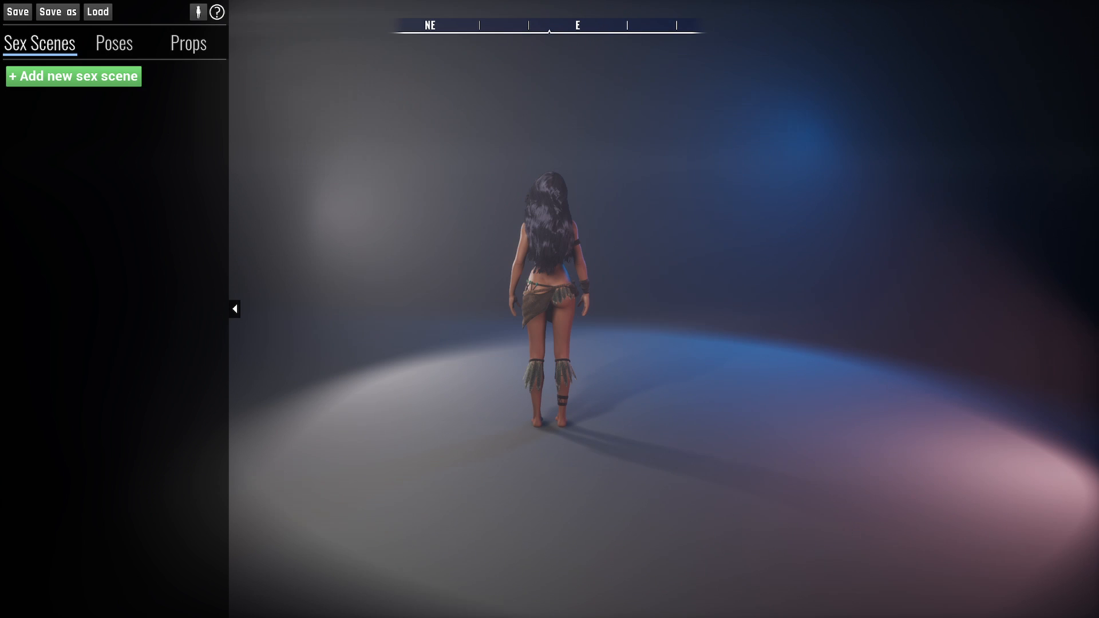
# - Start a new pose and choose the Maya skeleton for it
pyautogui.click(113, 46)
pyautogui.click(93, 80)
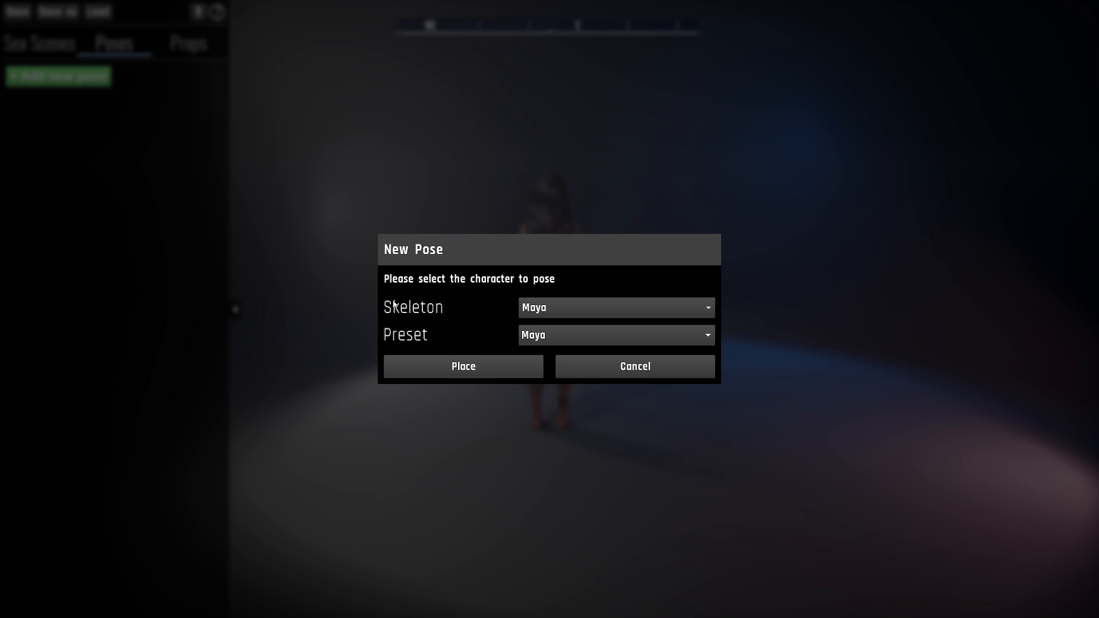
pyautogui.click(543, 311)
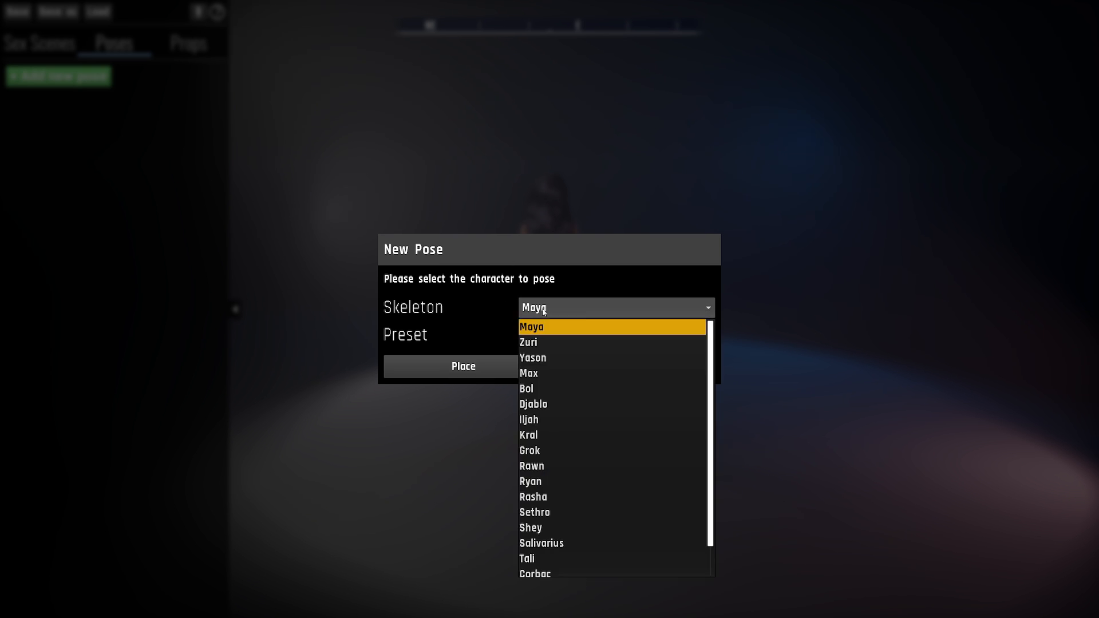
pyautogui.scroll(-3, 563, 372)
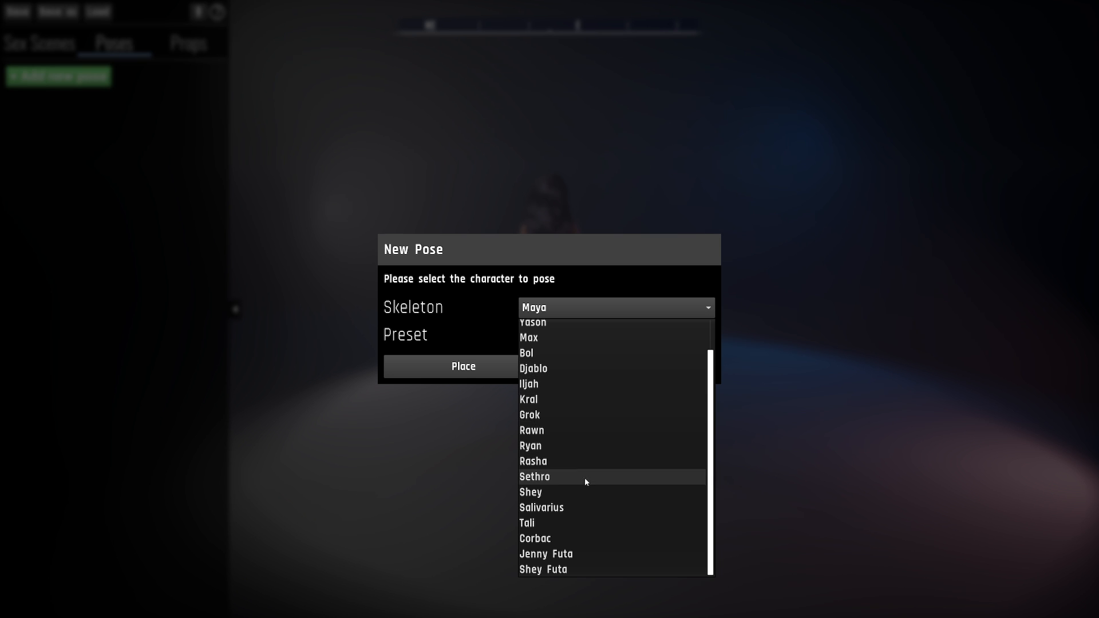
pyautogui.scroll(3, 641, 489)
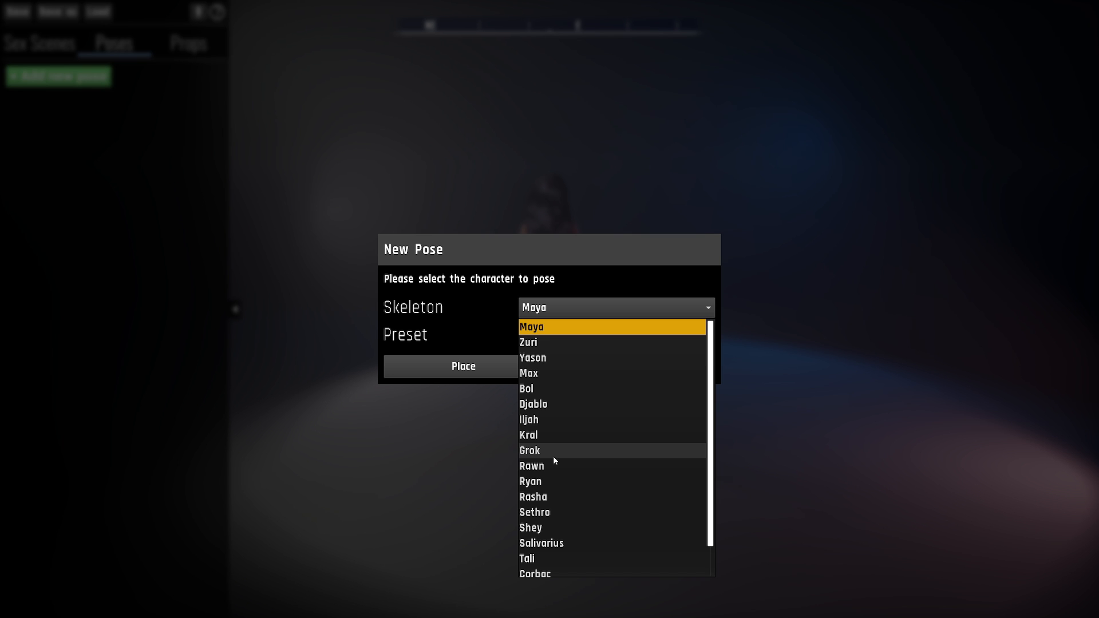
pyautogui.click(535, 333)
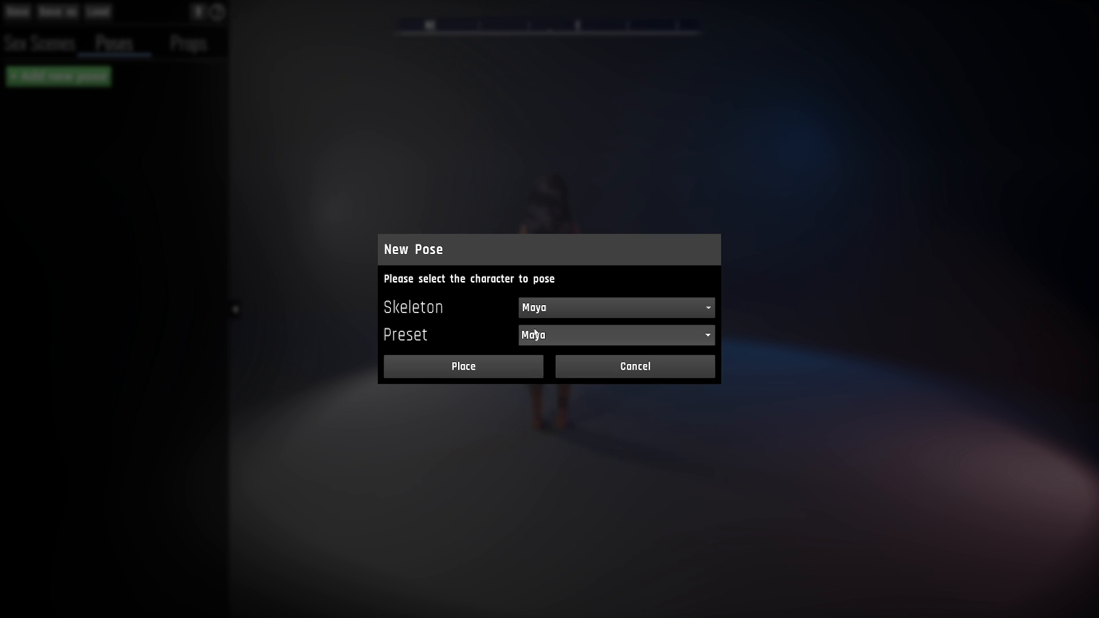
# - Set the new pose's character preset to Mercer
pyautogui.click(560, 336)
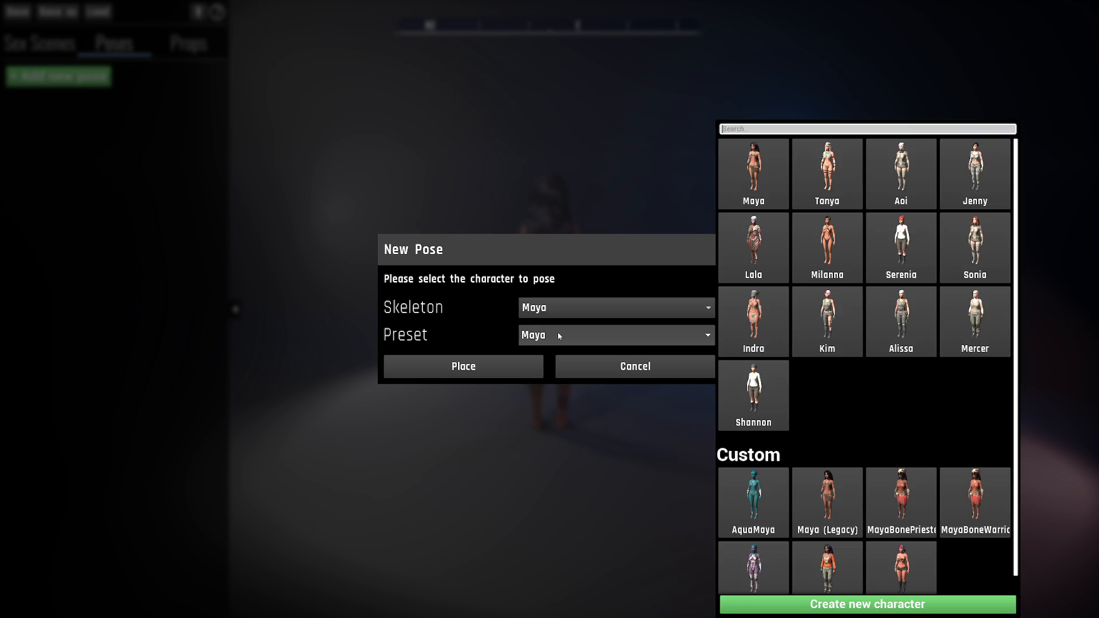
pyautogui.scroll(-1, 798, 455)
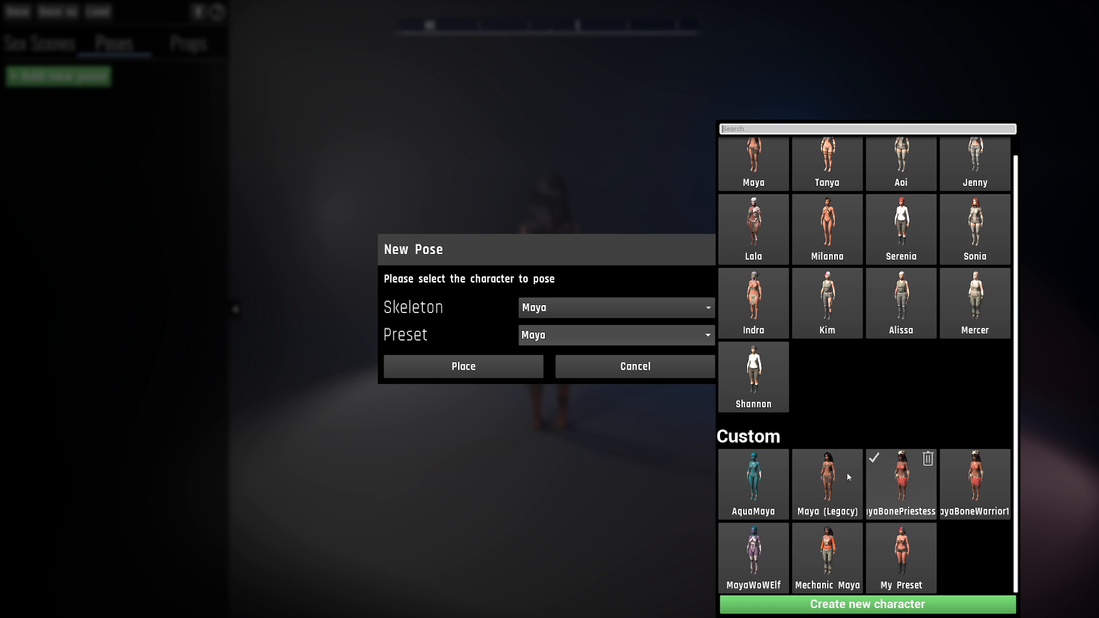
pyautogui.scroll(1, 874, 393)
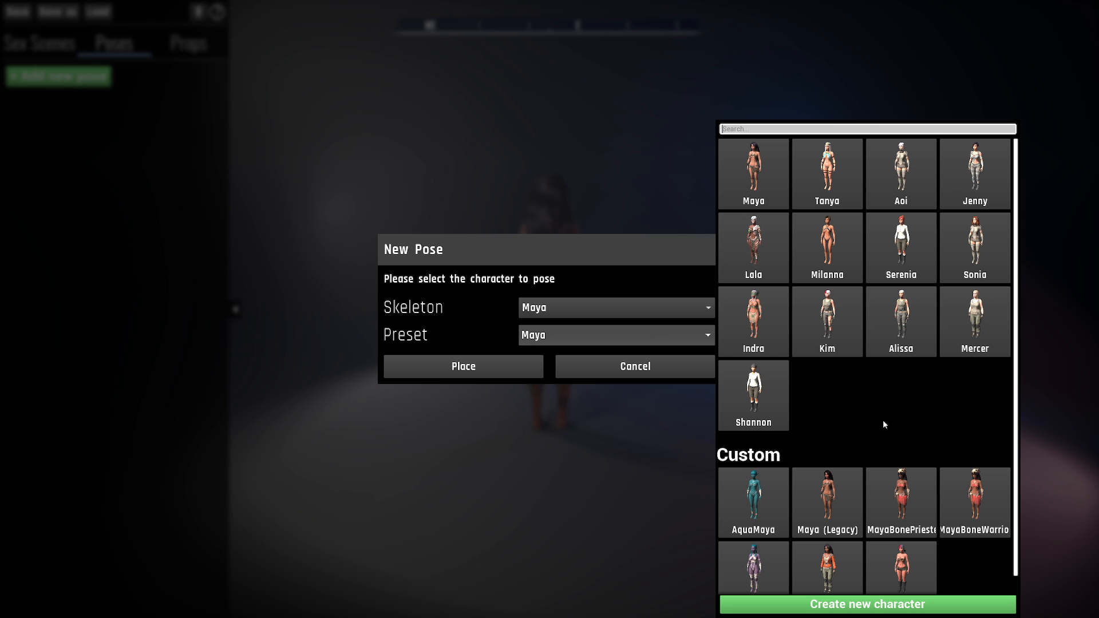
pyautogui.click(971, 322)
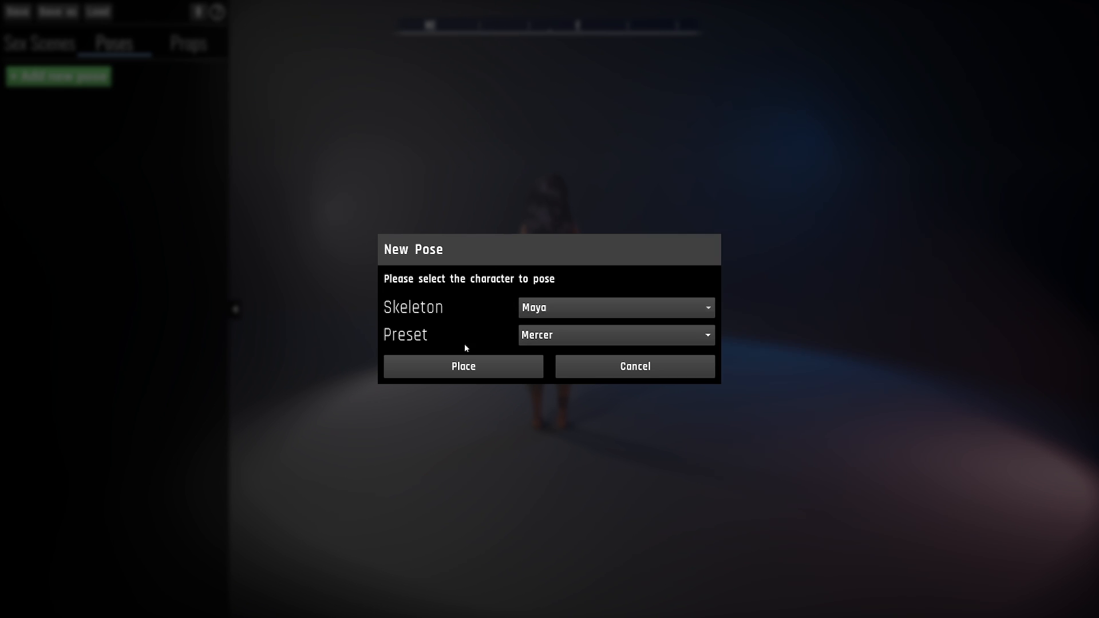
# - Place the Mercer pose on the stage floor beside the existing character and select it for editing
pyautogui.click(461, 375)
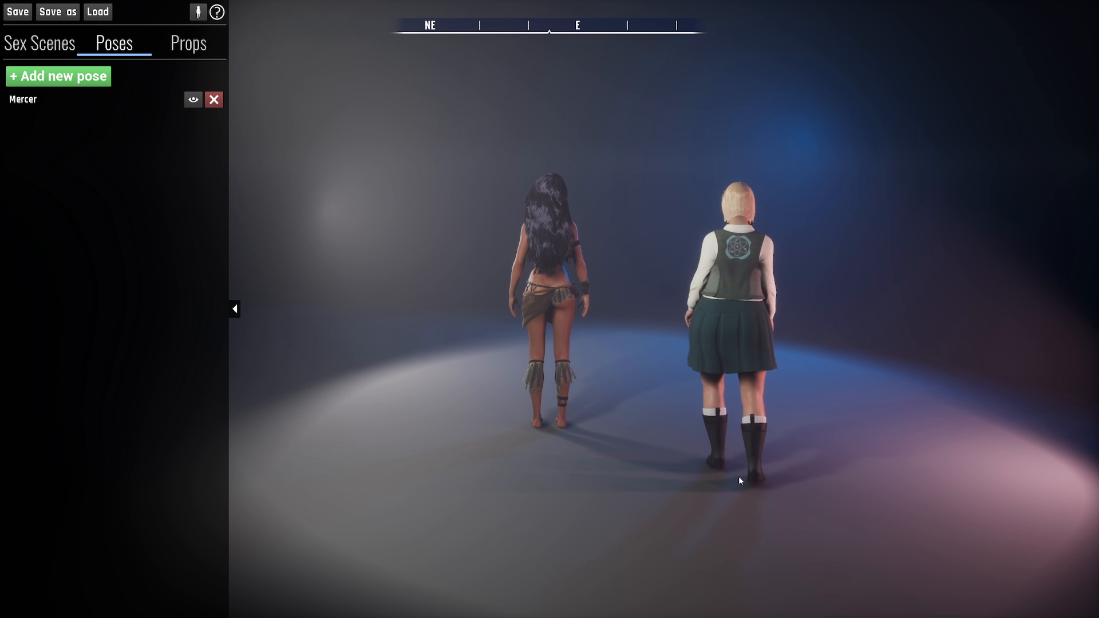
pyautogui.click(736, 495)
pyautogui.moveTo(665, 447); pyautogui.dragTo(773, 478, button='right')
pyautogui.press('a')
pyautogui.moveTo(556, 464); pyautogui.dragTo(606, 434, button='right')
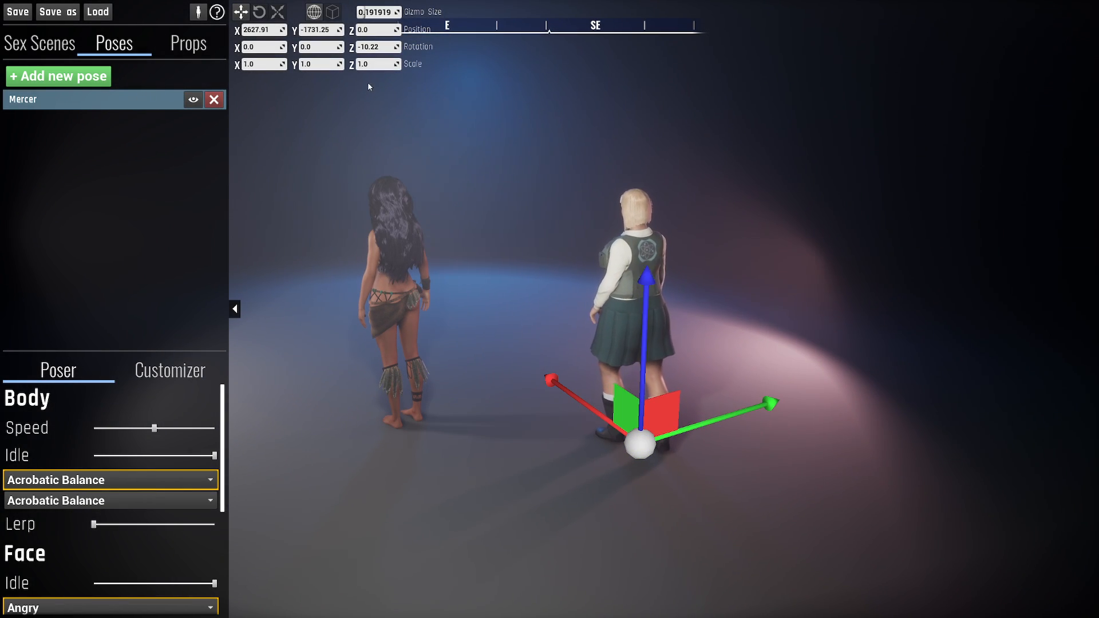
# - Rotate the Mercer character about its vertical axis to about -102 degrees
pyautogui.click(260, 12)
pyautogui.moveTo(503, 495); pyautogui.dragTo(555, 524, button='right')
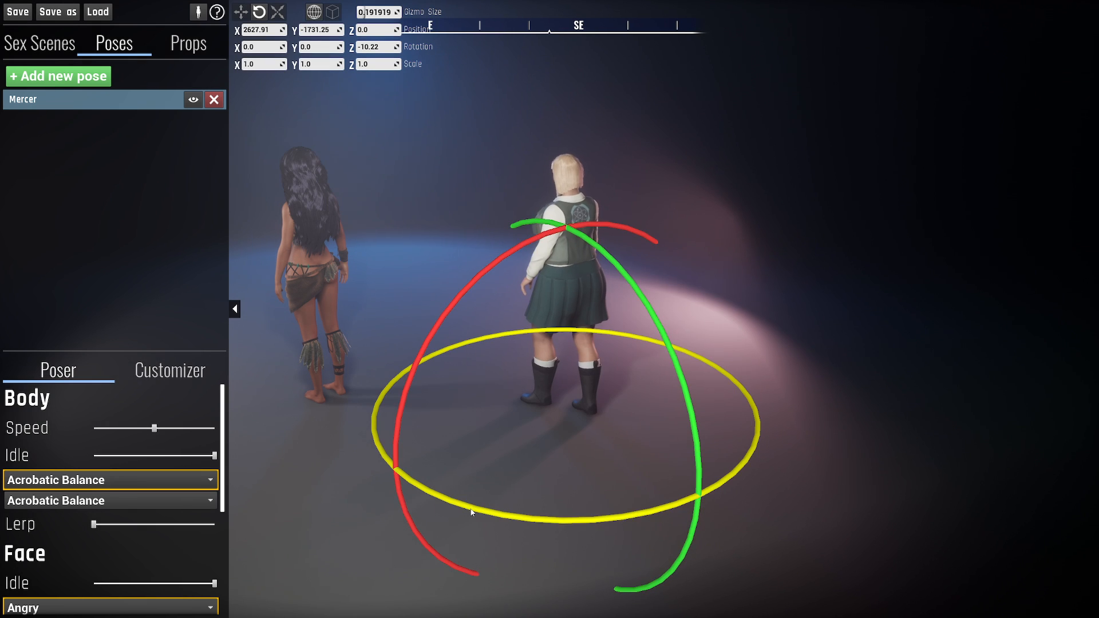
pyautogui.moveTo(472, 507); pyautogui.dragTo(665, 458)
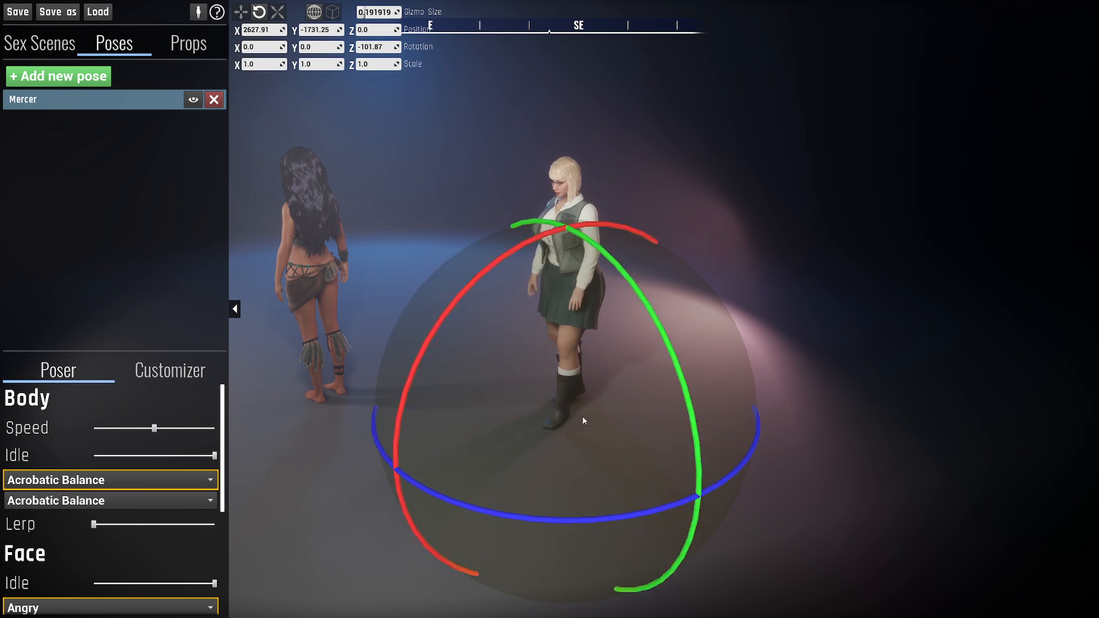
# - Scale Mercer uniformly to 1.25 and move the character to about X 2614, Y -1735, Z 1.2
pyautogui.press('r')
pyautogui.moveTo(569, 414); pyautogui.dragTo(552, 384)
pyautogui.press('w')
pyautogui.moveTo(533, 344); pyautogui.dragTo(553, 371)
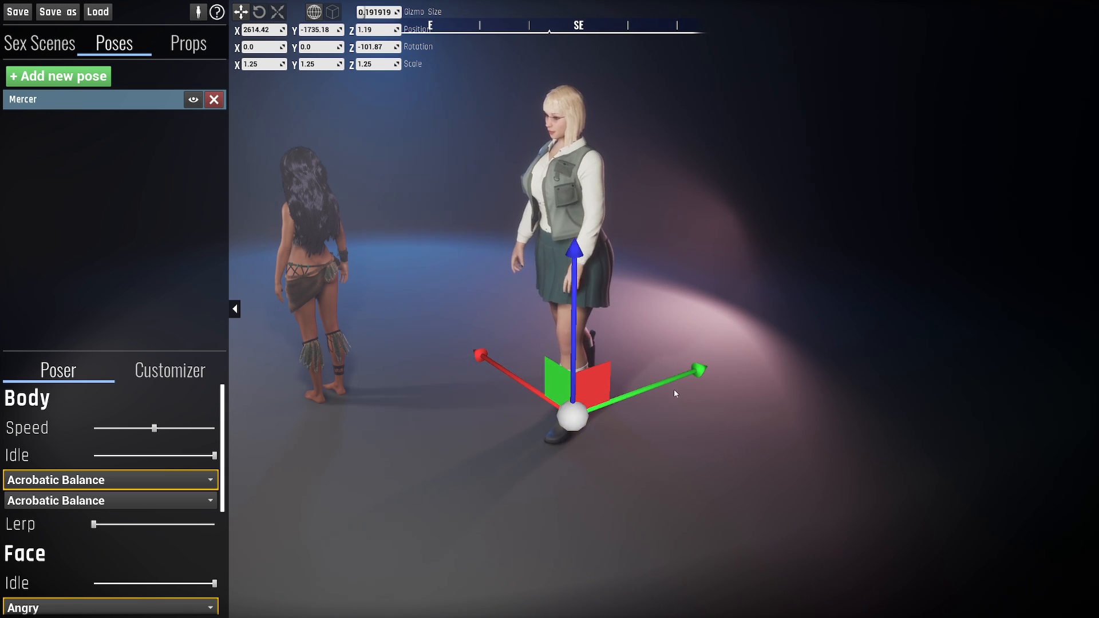
pyautogui.moveTo(675, 389); pyautogui.dragTo(686, 376, button='right')
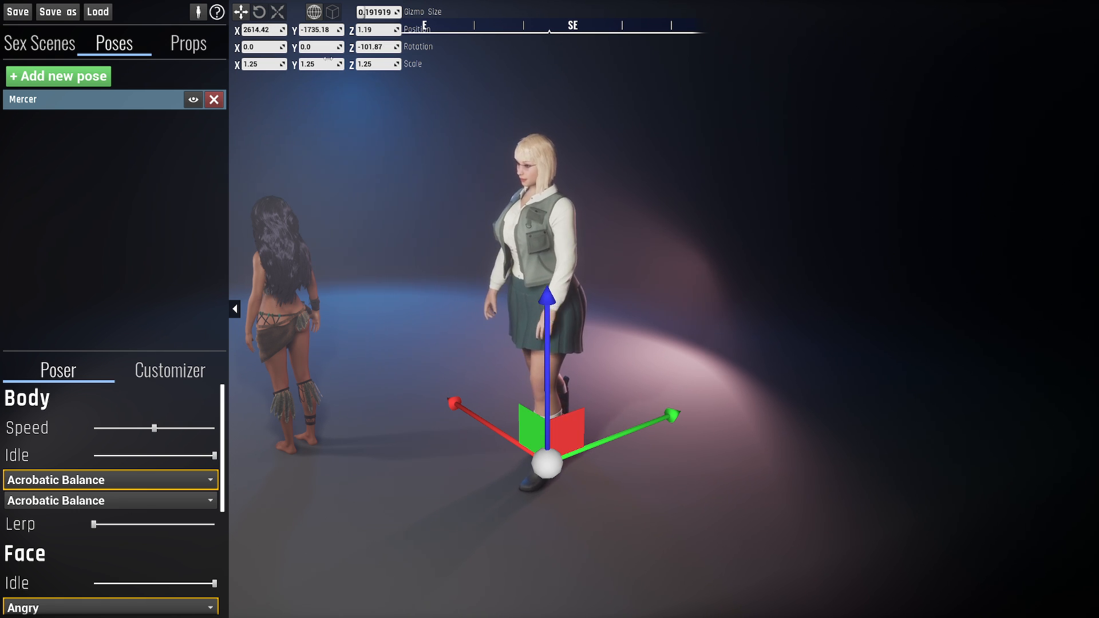
# - Set Mercer's X, Y and Z scale to 1
pyautogui.click(260, 65)
pyautogui.write('1')
pyautogui.click(319, 65)
pyautogui.write('1')
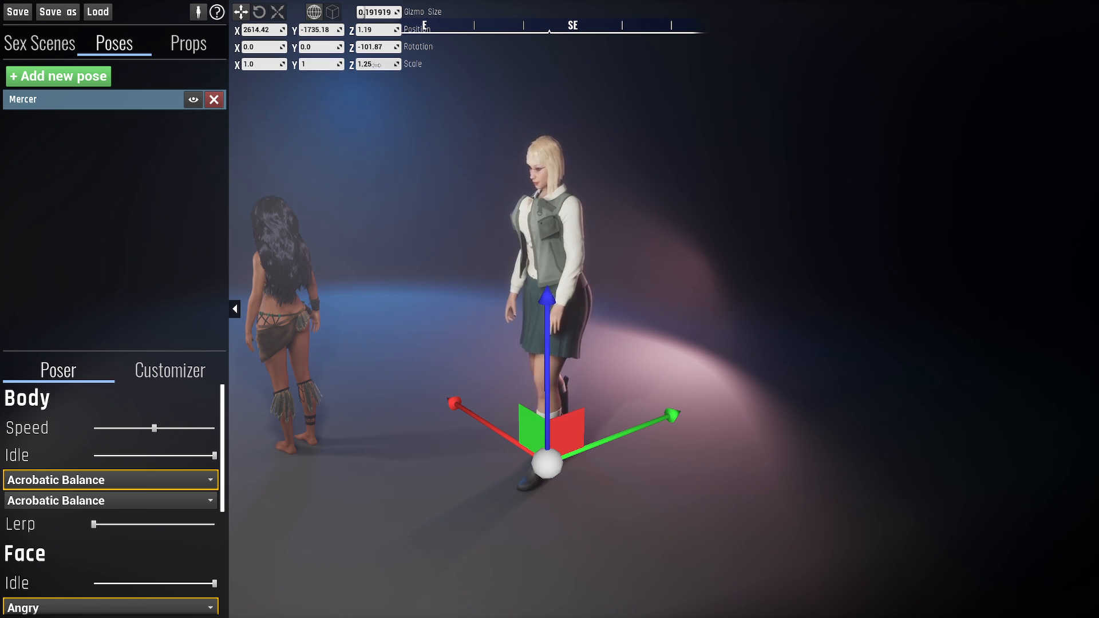
pyautogui.click(378, 65)
pyautogui.write('1')
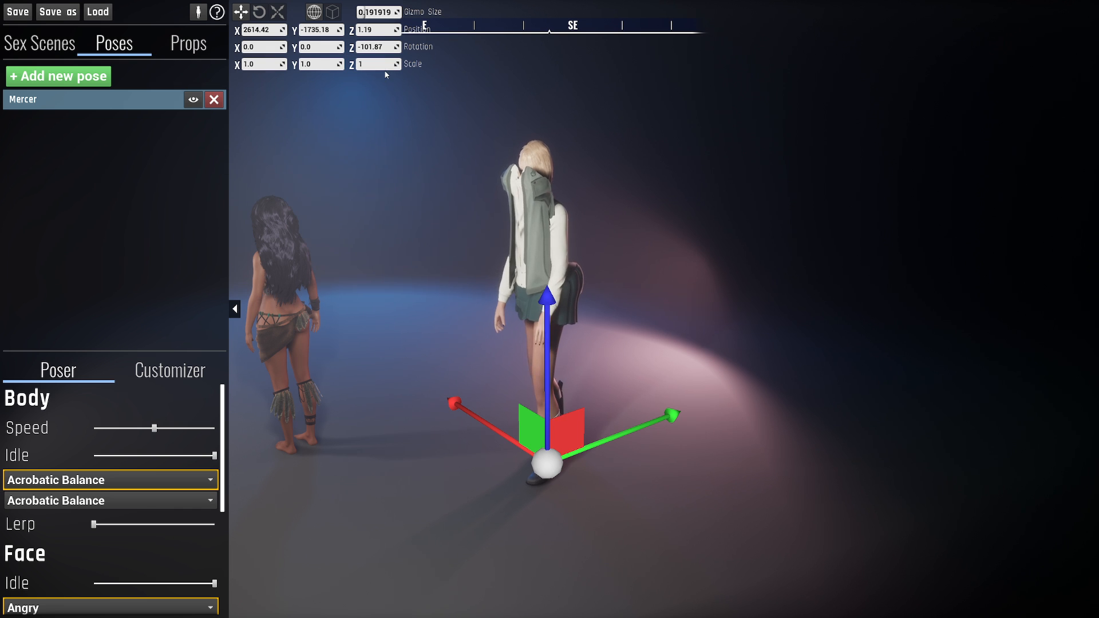
pyautogui.press('Return')
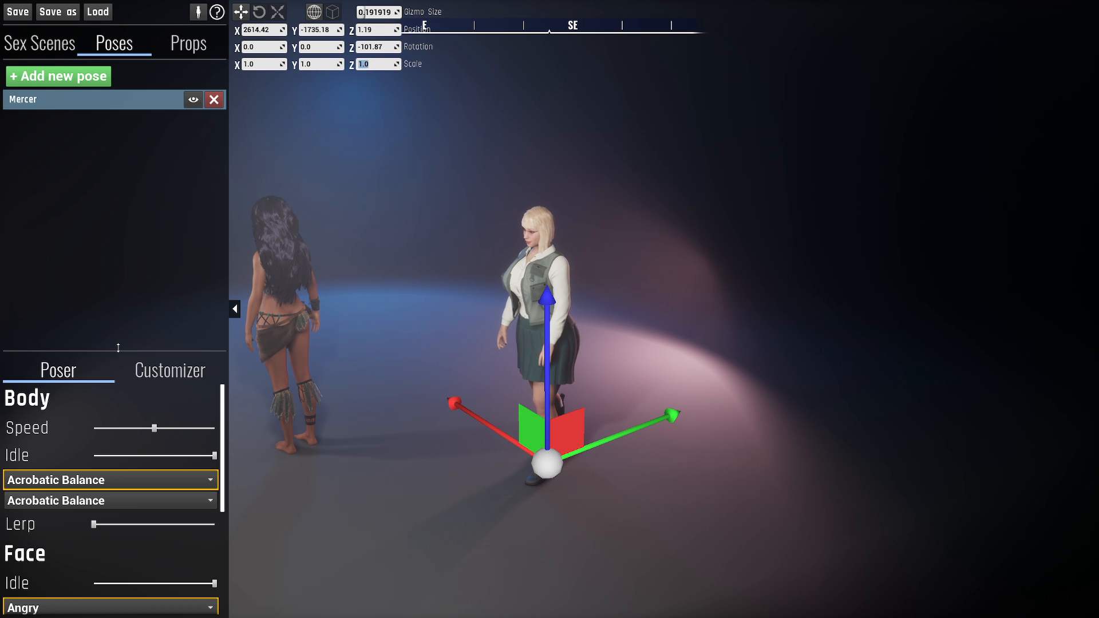
# - Disable Mercer's chest and butt physics and scale the character uniformly to 1.2
pyautogui.scroll(-1, 124, 282)
pyautogui.scroll(-4, 124, 282)
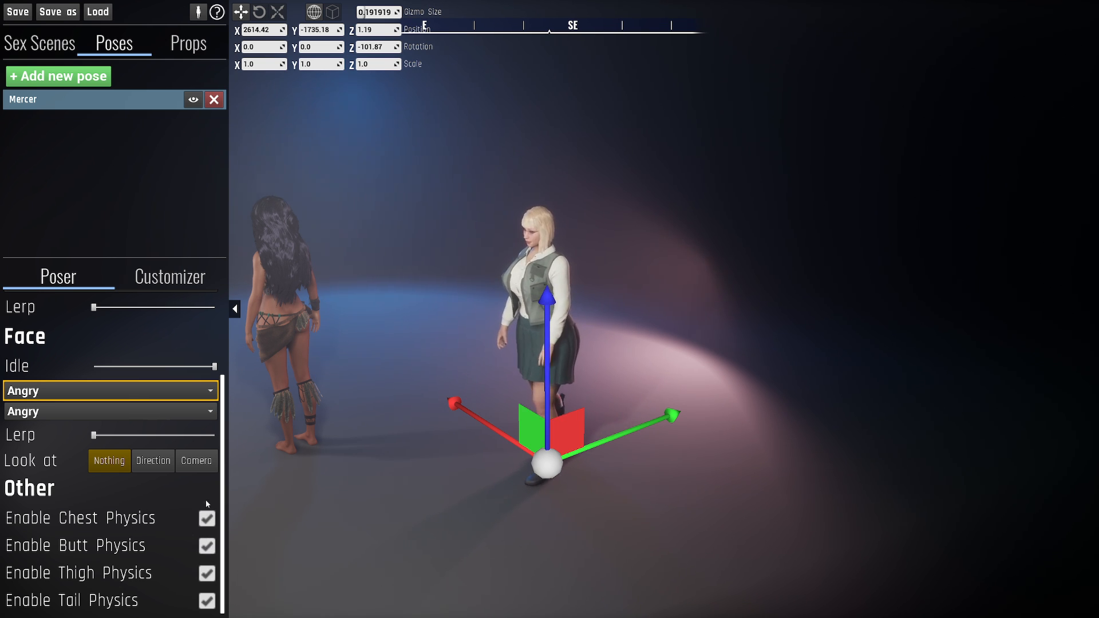
pyautogui.click(206, 523)
pyautogui.click(207, 544)
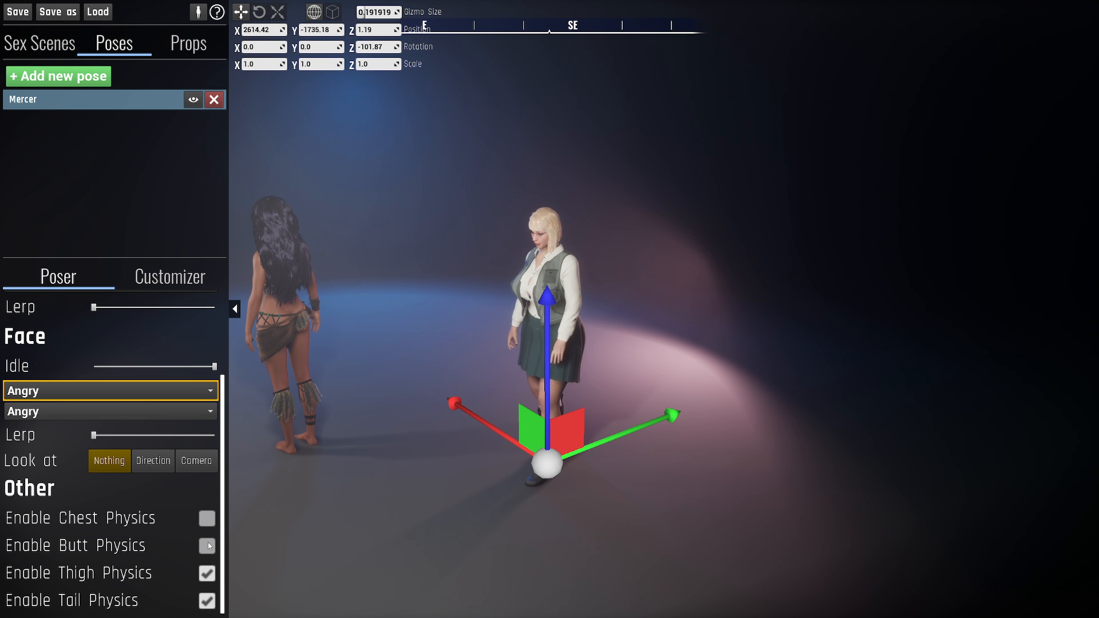
pyautogui.press('r')
pyautogui.moveTo(547, 462); pyautogui.dragTo(530, 313)
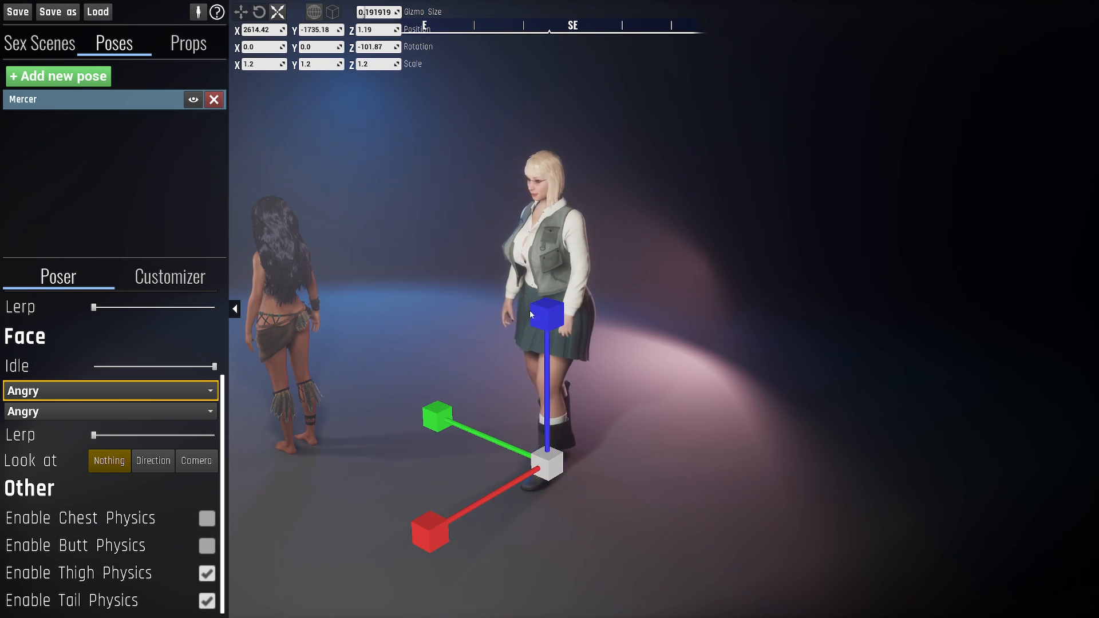
# - Re-enable chest and butt physics and reset Mercer's scale to 1 on all three axes
pyautogui.click(206, 518)
pyautogui.click(207, 546)
pyautogui.click(279, 64)
pyautogui.write('1')
pyautogui.click(328, 66)
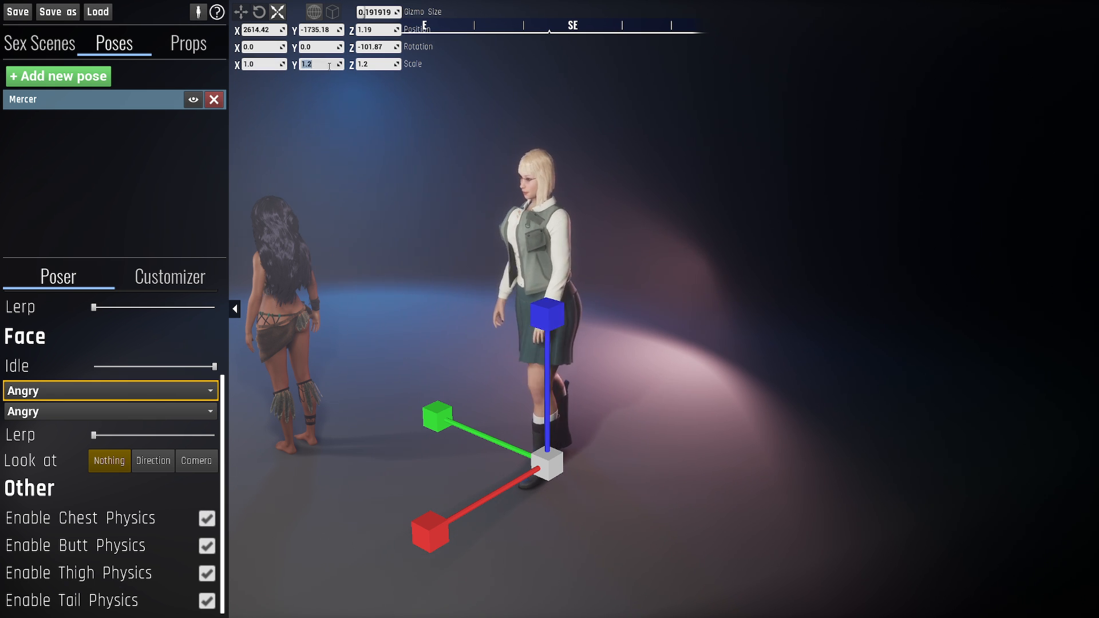
pyautogui.write('1')
pyautogui.click(377, 67)
pyautogui.write('1')
pyautogui.press('Return')
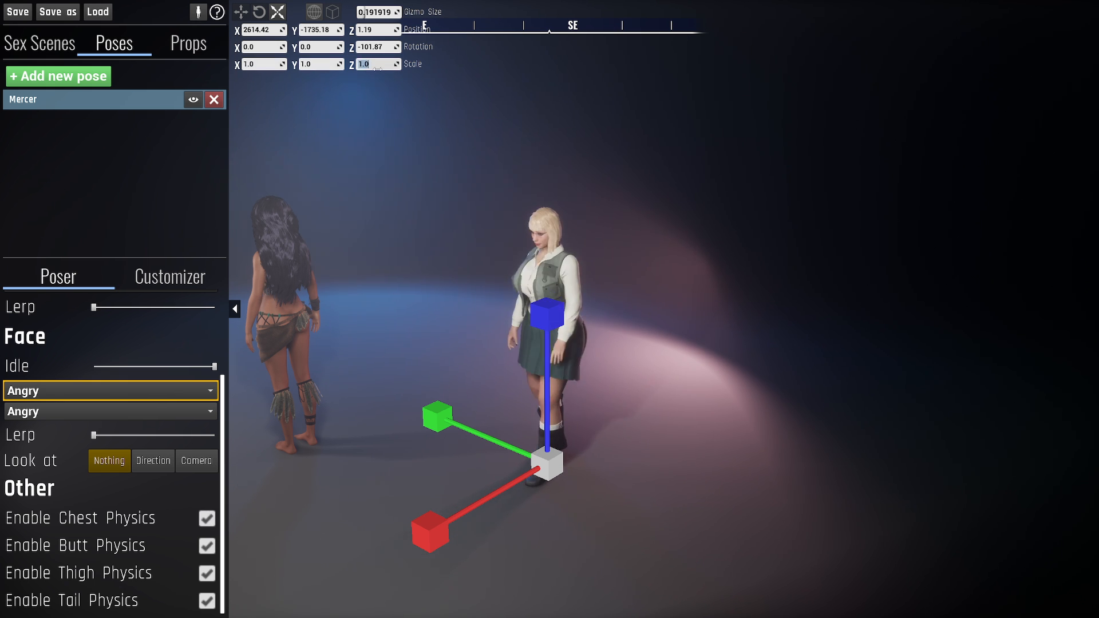
# - Reselect the Mercer pose, enlarge its settings area and slightly lower the body animation speed
pyautogui.moveTo(445, 202); pyautogui.dragTo(466, 209, button='right')
pyautogui.click(146, 188)
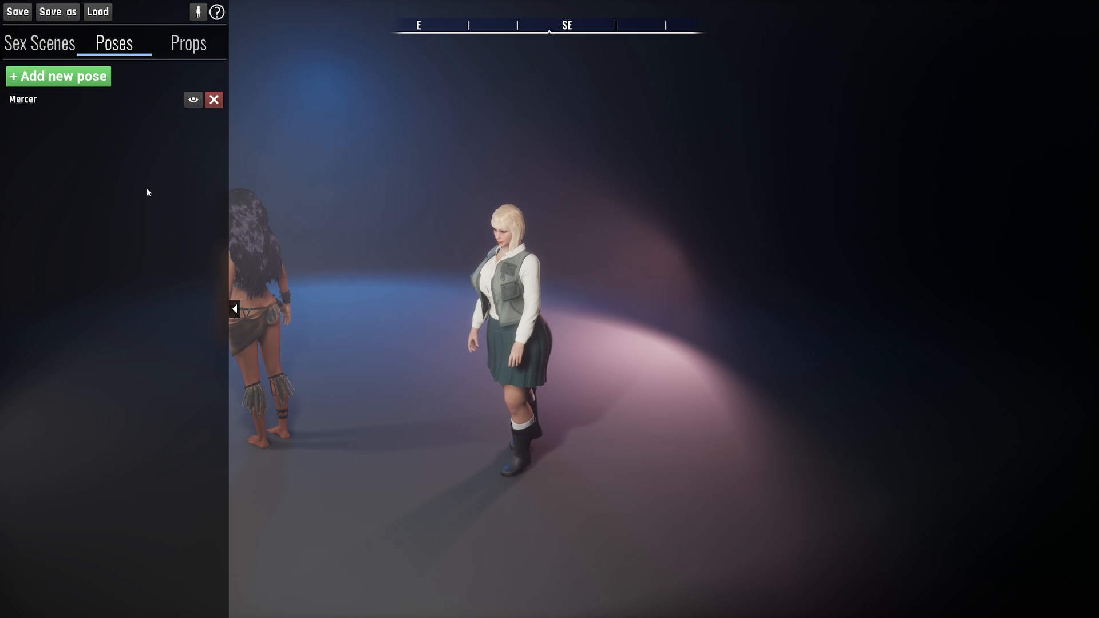
pyautogui.click(49, 106)
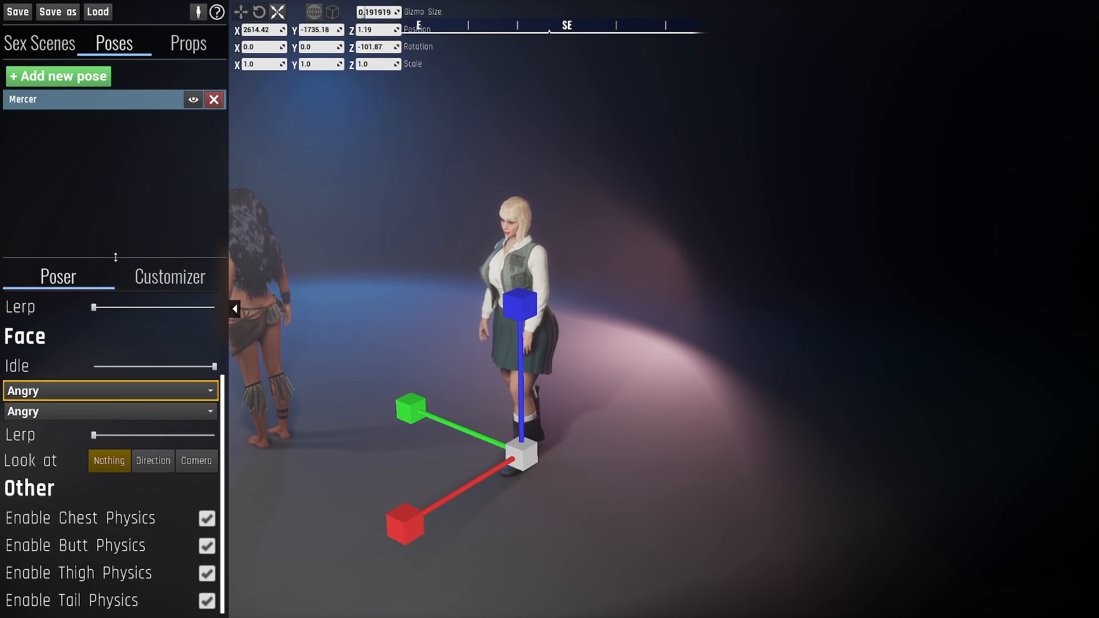
pyautogui.moveTo(115, 258); pyautogui.dragTo(113, 201)
pyautogui.scroll(2, 75, 272)
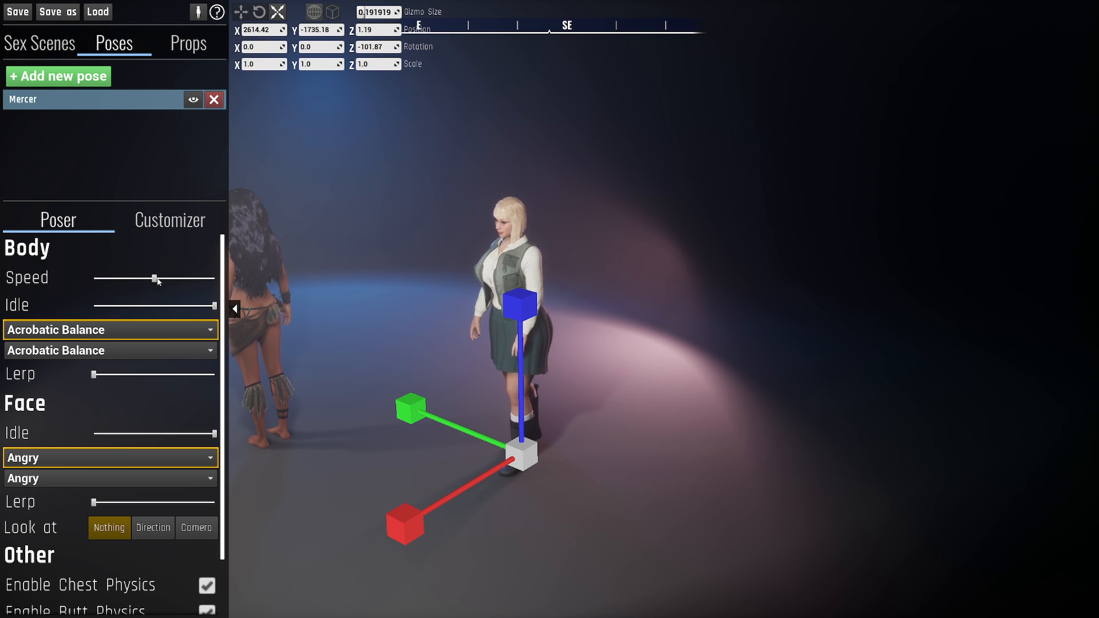
pyautogui.moveTo(155, 278)
pyautogui.mouseDown()
pyautogui.moveTo(215, 278)
pyautogui.moveTo(93, 278)
pyautogui.moveTo(150, 279)
pyautogui.mouseUp()
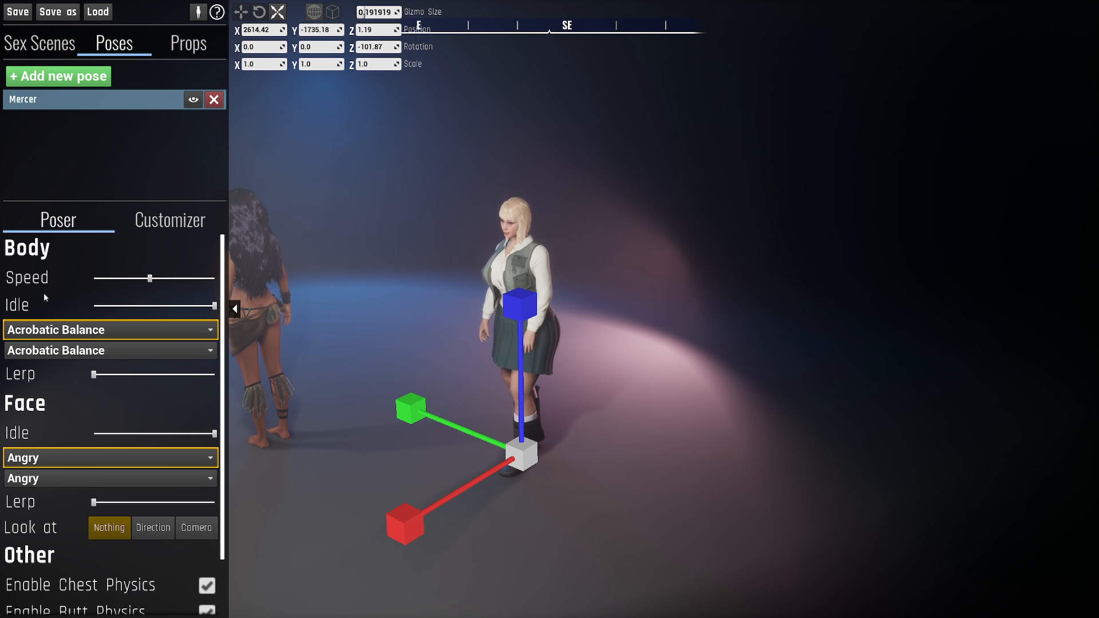
# - Reduce the body Idle amount to its minimum and set the first body pose to Arms Up 2
pyautogui.moveTo(211, 305); pyautogui.dragTo(91, 305)
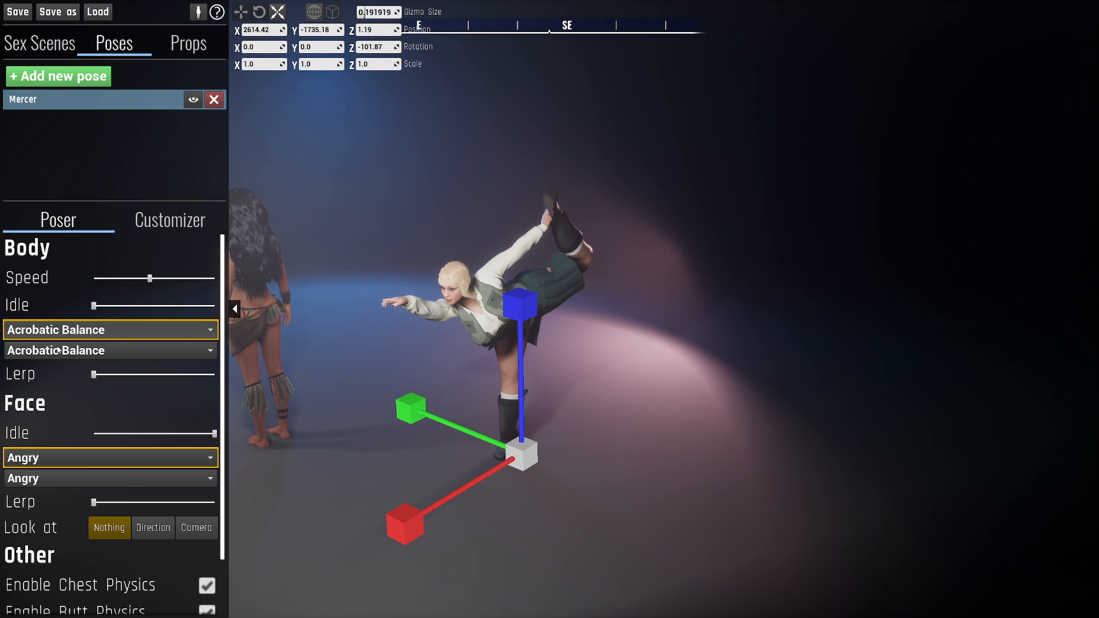
pyautogui.click(76, 330)
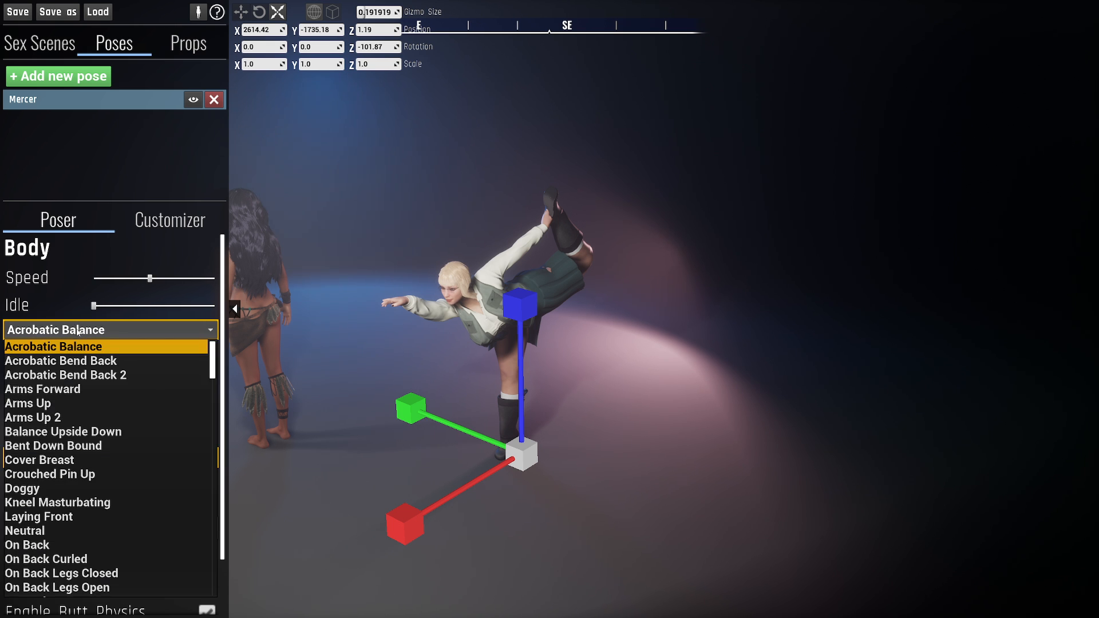
pyautogui.click(62, 418)
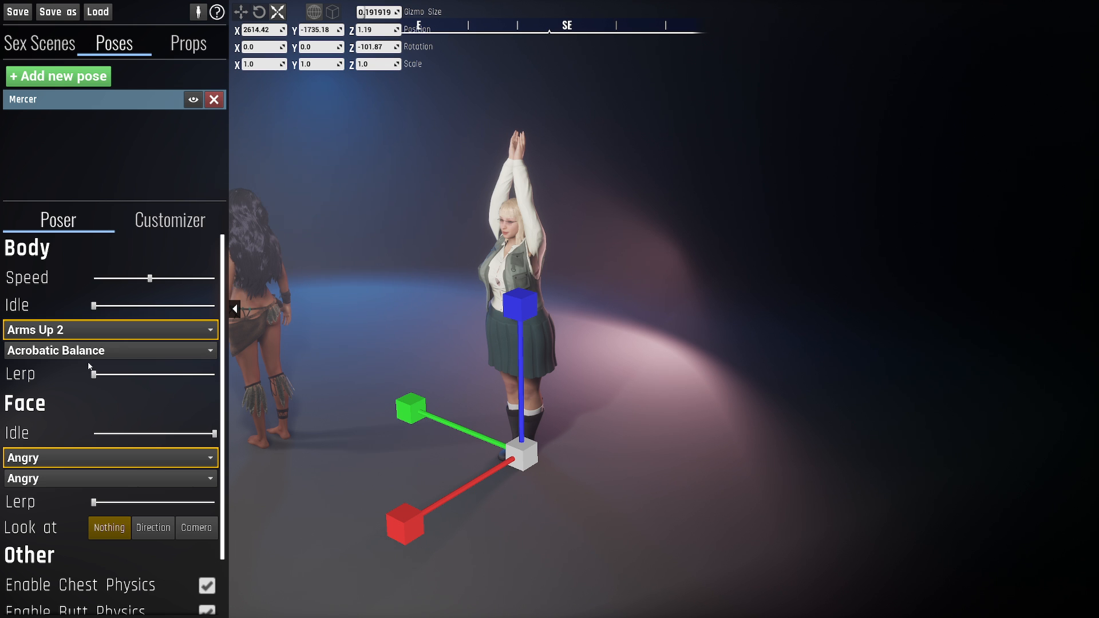
# - Try different body Lerp amounts to blend between Arms Up 2 and Acrobatic Balance
pyautogui.moveTo(97, 377); pyautogui.dragTo(153, 374)
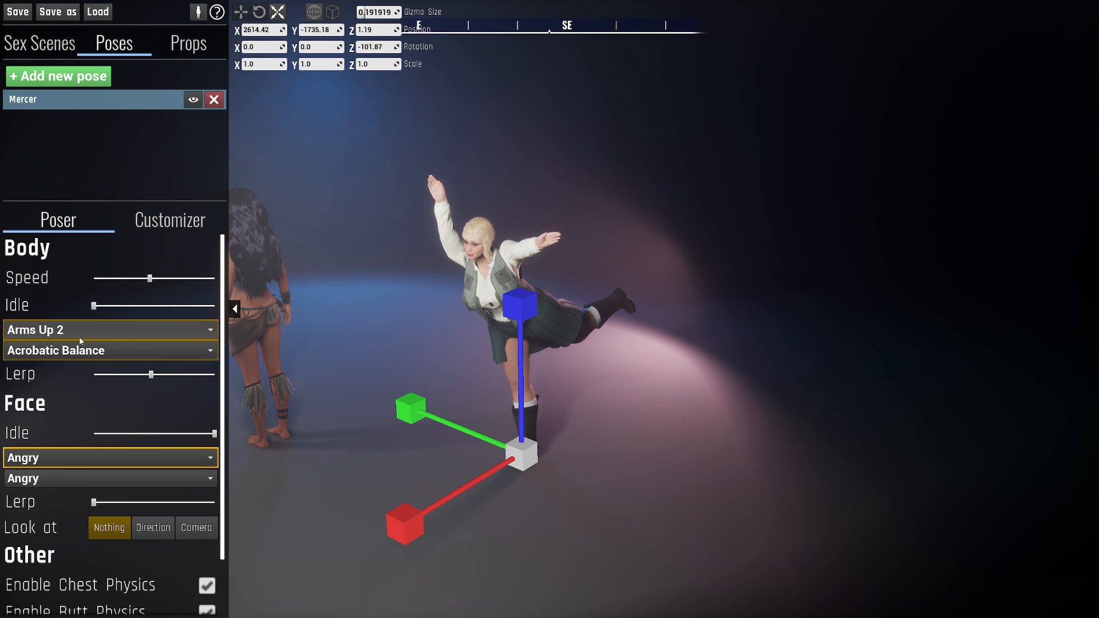
pyautogui.moveTo(152, 375); pyautogui.dragTo(95, 377)
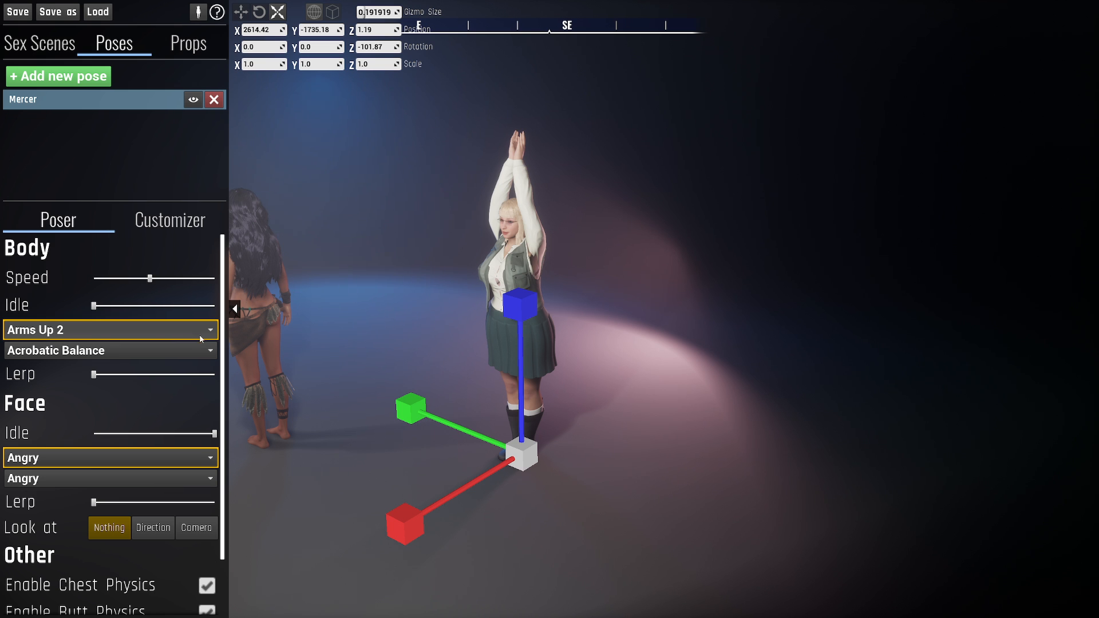
pyautogui.moveTo(94, 375); pyautogui.dragTo(214, 375)
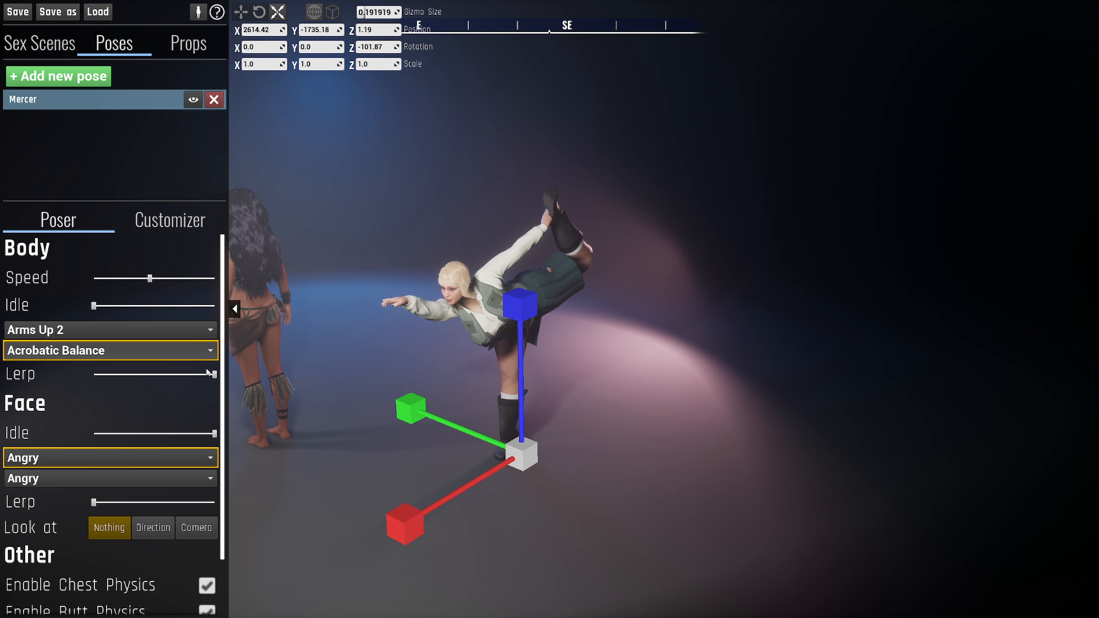
pyautogui.moveTo(210, 374); pyautogui.dragTo(139, 375)
# - Set the second body pose to Neutral and raise the body Lerp to its maximum
pyautogui.click(165, 352)
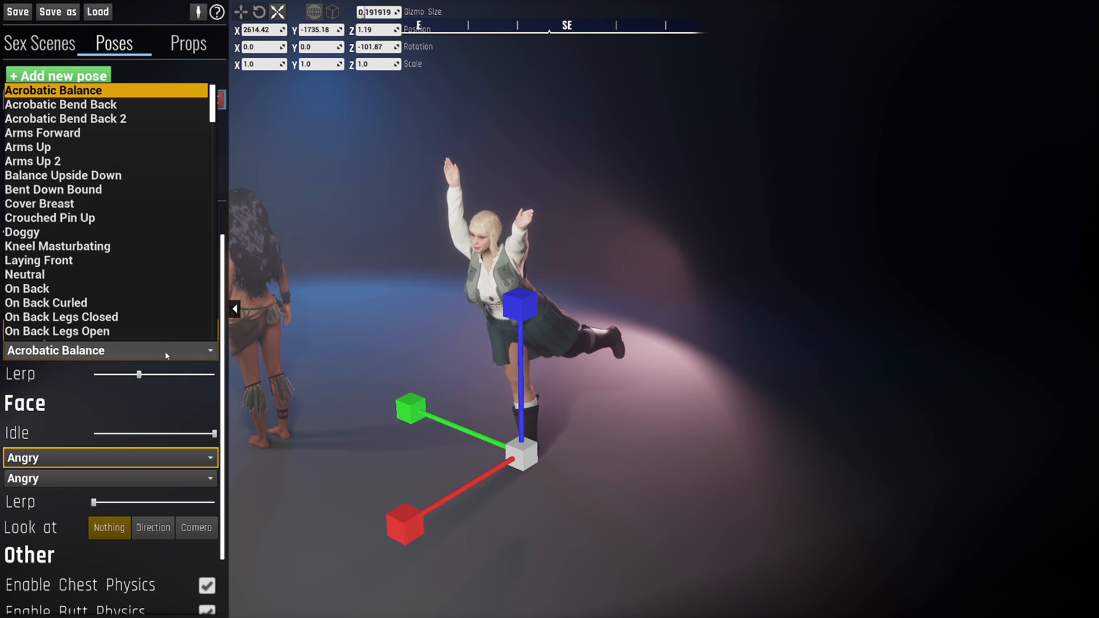
pyautogui.click(62, 275)
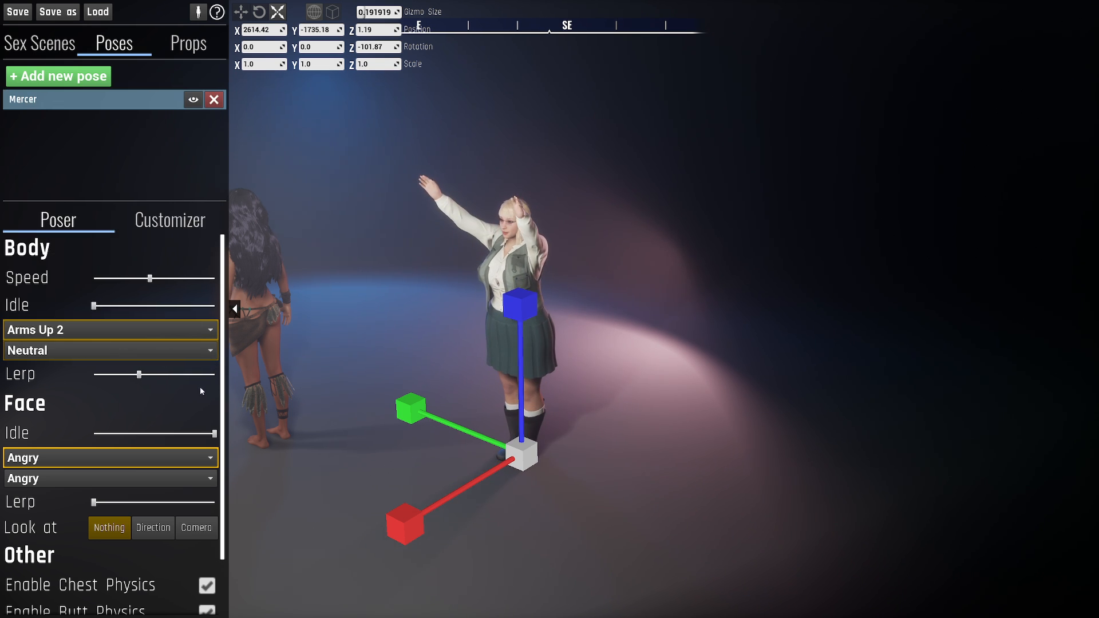
pyautogui.moveTo(138, 374); pyautogui.dragTo(40, 377)
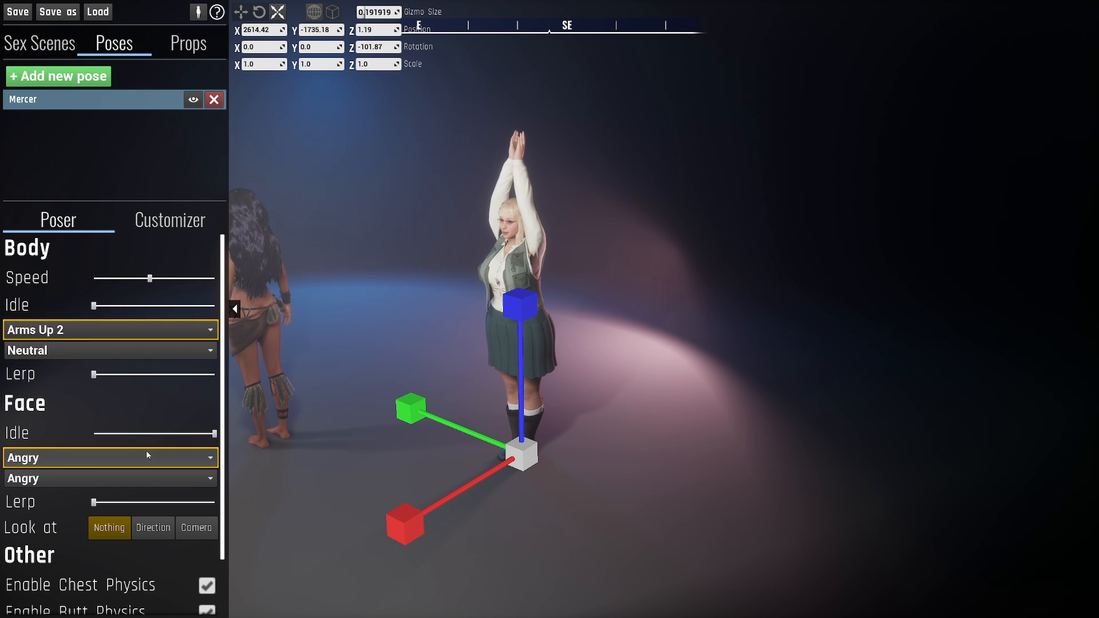
pyautogui.scroll(-3, 129, 434)
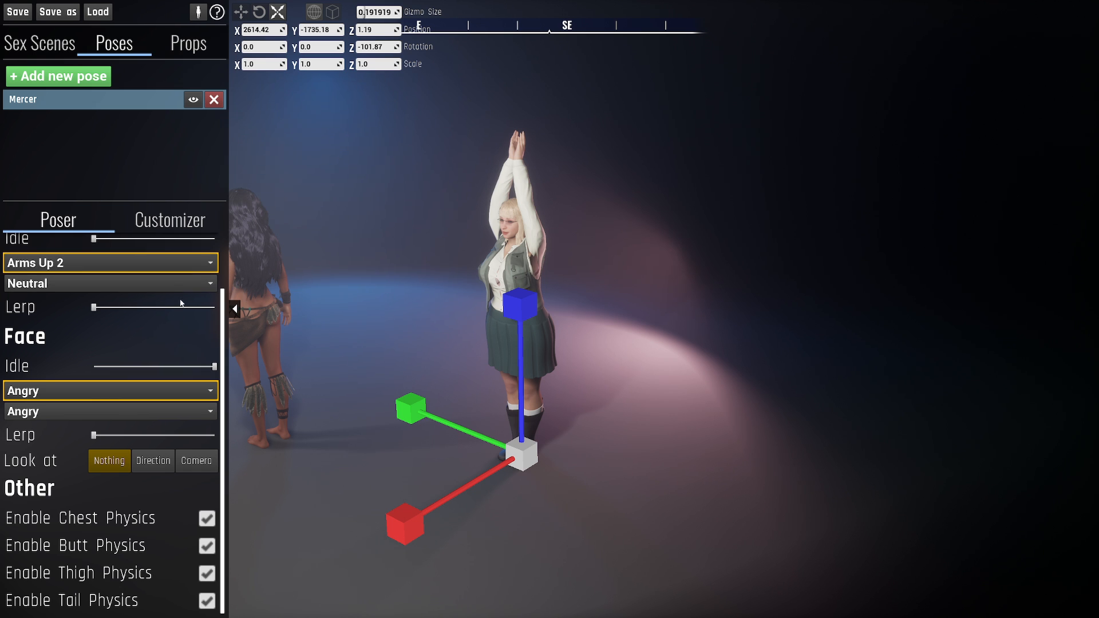
pyautogui.moveTo(181, 304); pyautogui.dragTo(217, 307)
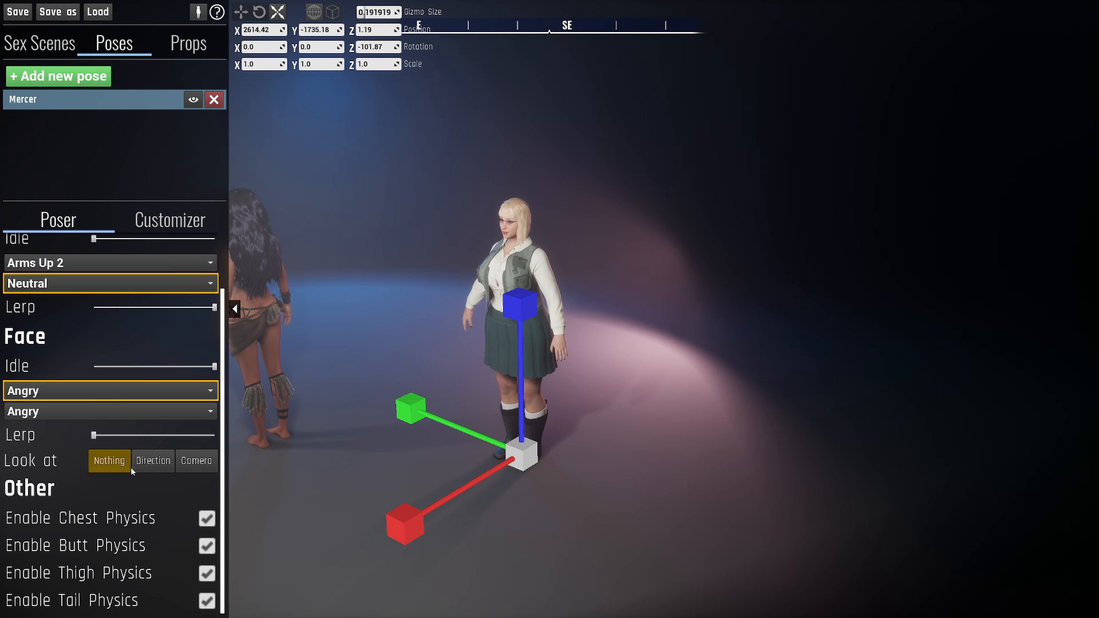
# - Switch the face's Look at mode to Direction and aim the gaze slightly upward
pyautogui.click(152, 461)
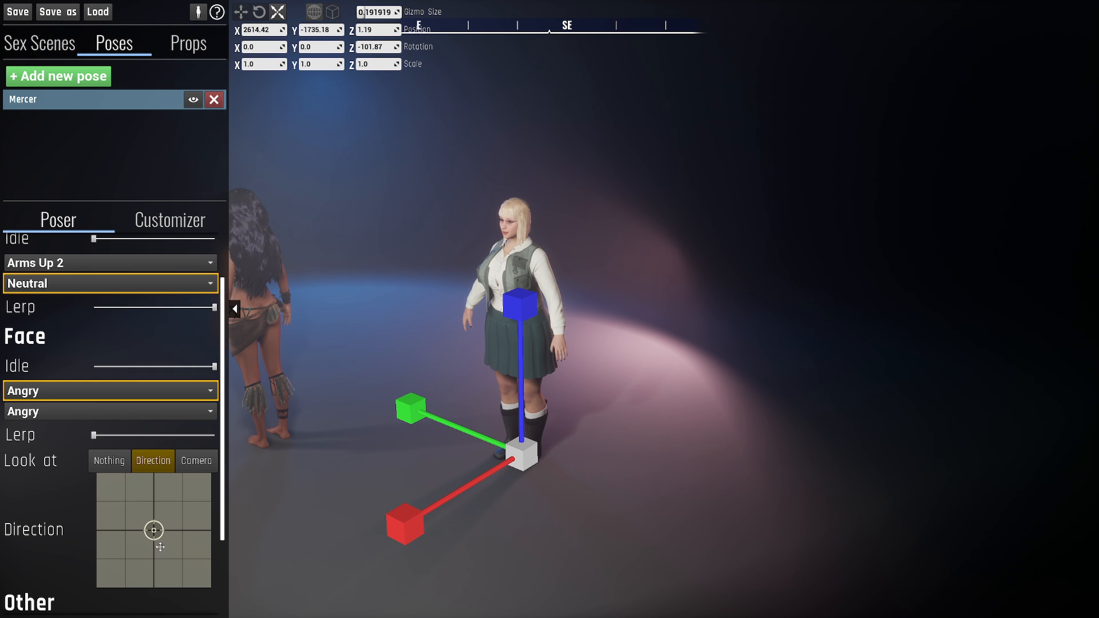
pyautogui.scroll(-1, 141, 517)
pyautogui.moveTo(154, 512)
pyautogui.mouseDown()
pyautogui.moveTo(152, 457)
pyautogui.moveTo(155, 507)
pyautogui.moveTo(98, 513)
pyautogui.moveTo(207, 508)
pyautogui.moveTo(150, 515)
pyautogui.moveTo(157, 560)
pyautogui.moveTo(152, 502)
pyautogui.mouseUp()
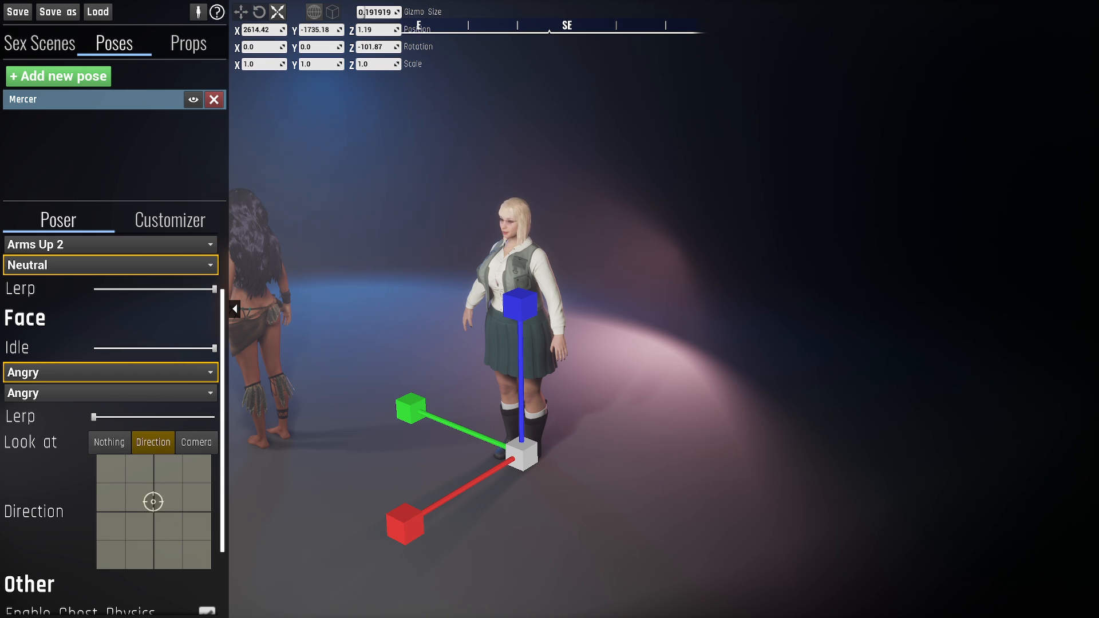
# - Set Look at to Camera and check Mercer's gaze from different viewpoints
pyautogui.click(194, 445)
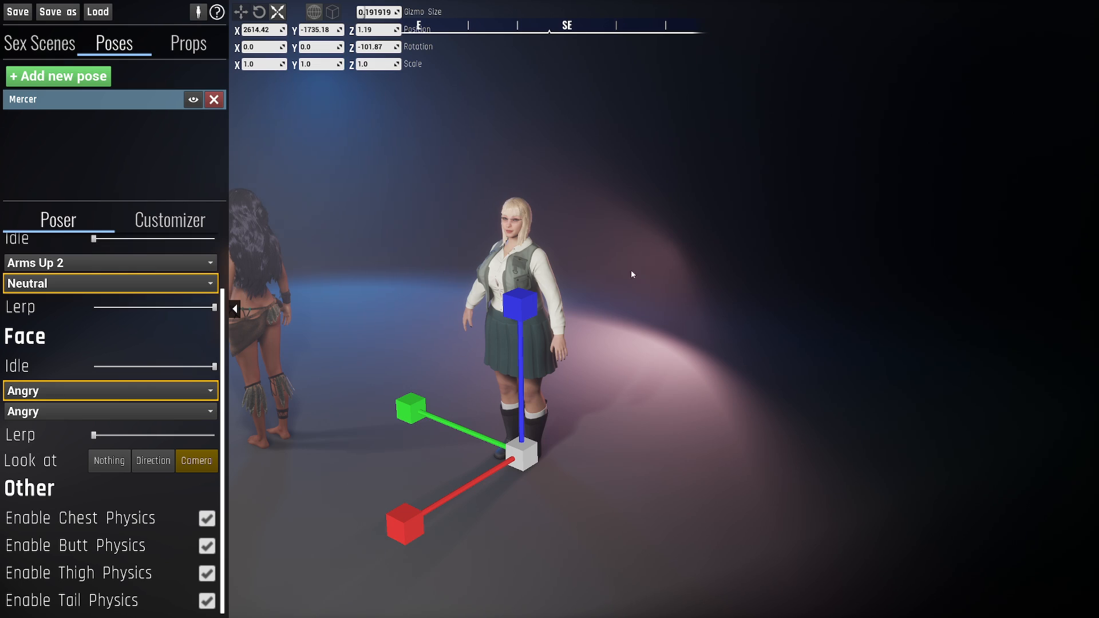
pyautogui.moveTo(630, 270); pyautogui.dragTo(587, 290, button='right')
pyautogui.press('a')
pyautogui.press('w')
pyautogui.press('a')
pyautogui.press('d')
pyautogui.press('s')
pyautogui.press('a')
# - Set Look at back to Nothing and open the Customizer for Mercer
pyautogui.click(110, 461)
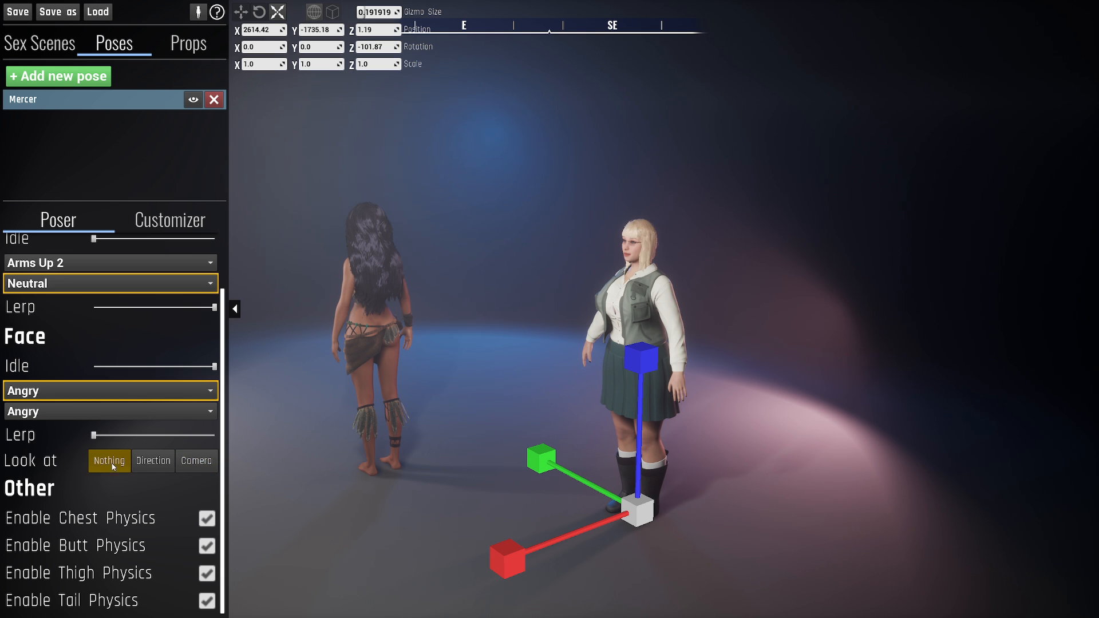
pyautogui.scroll(3, 95, 485)
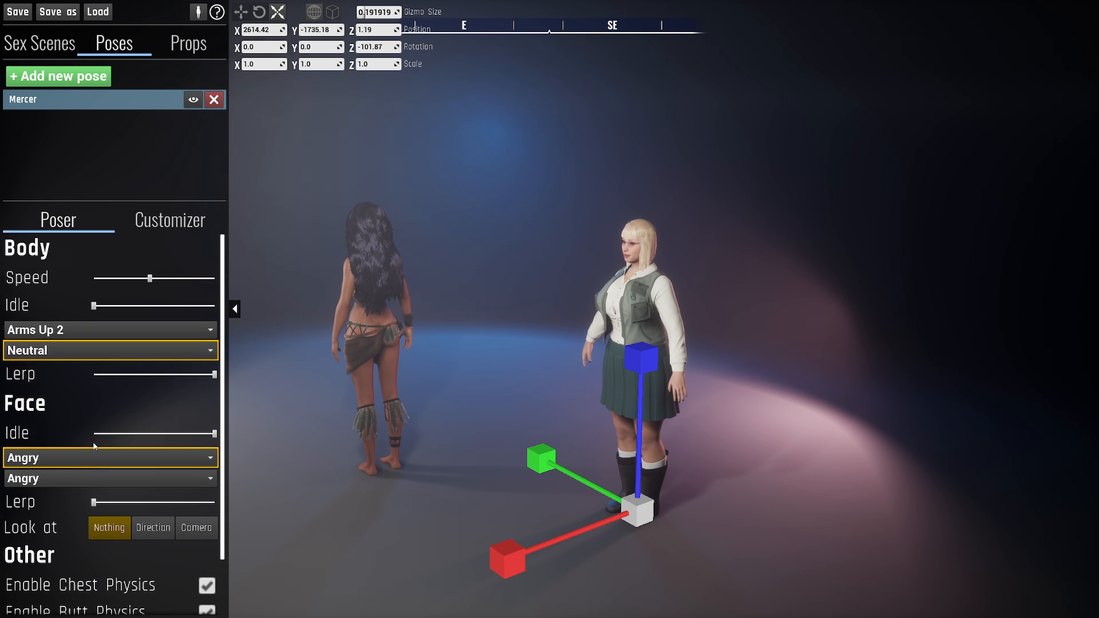
pyautogui.click(170, 224)
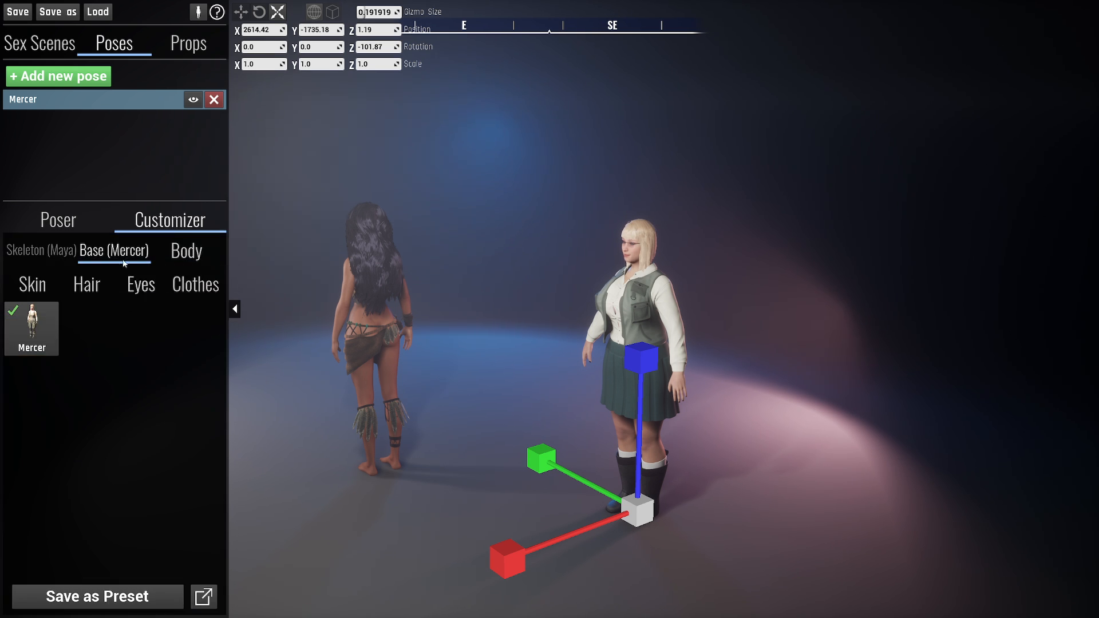
# - Look through Mercer's Body, Skin, Eyes and Base customization options
pyautogui.click(180, 259)
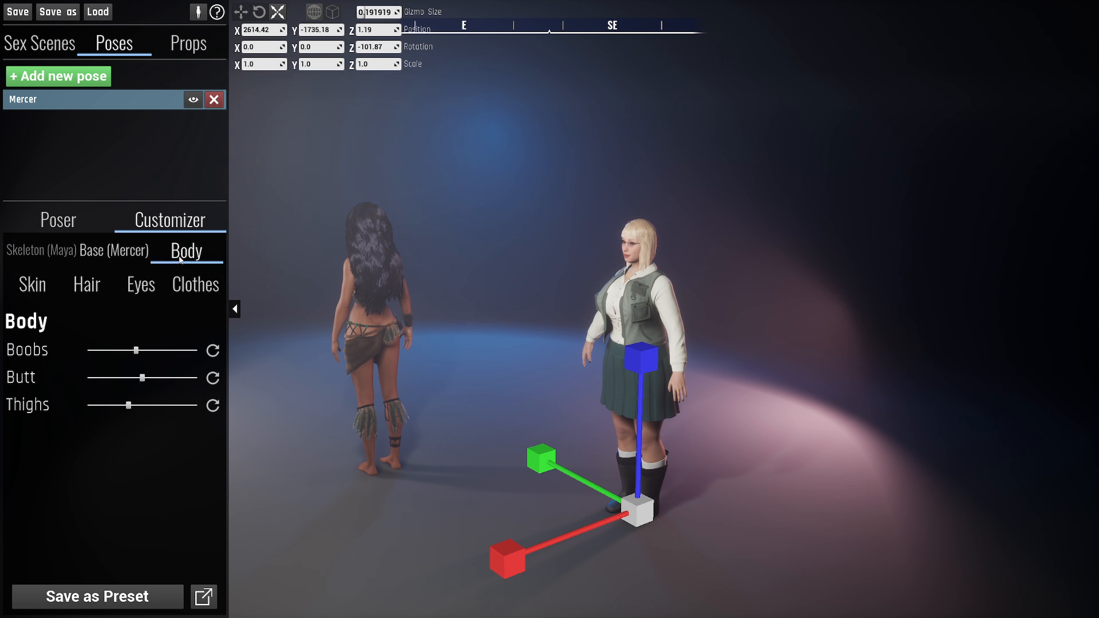
pyautogui.click(53, 285)
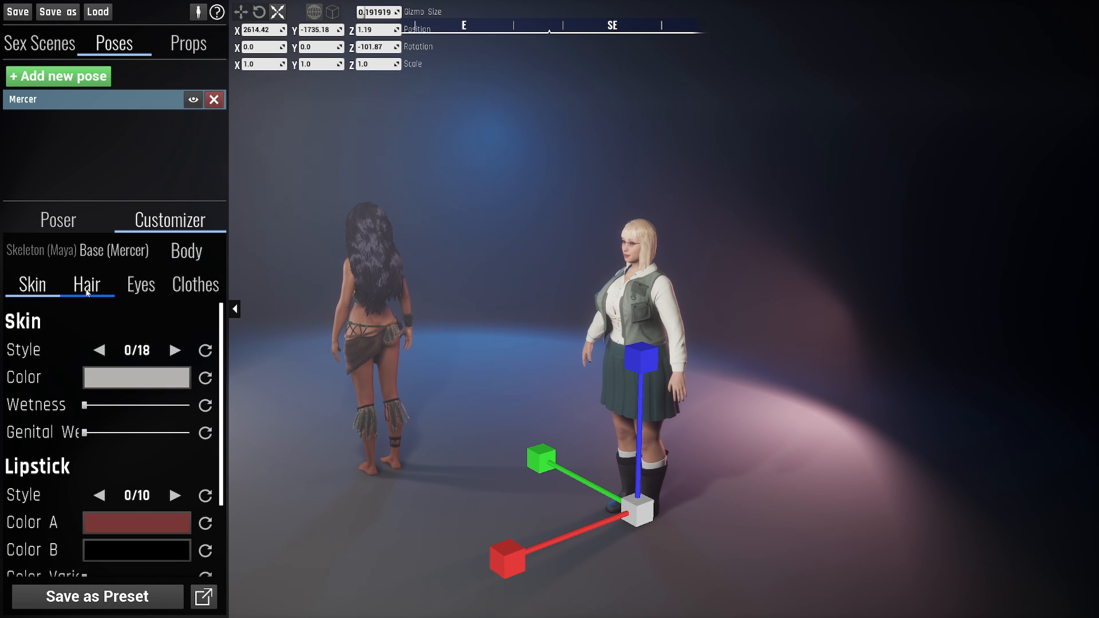
pyautogui.click(157, 284)
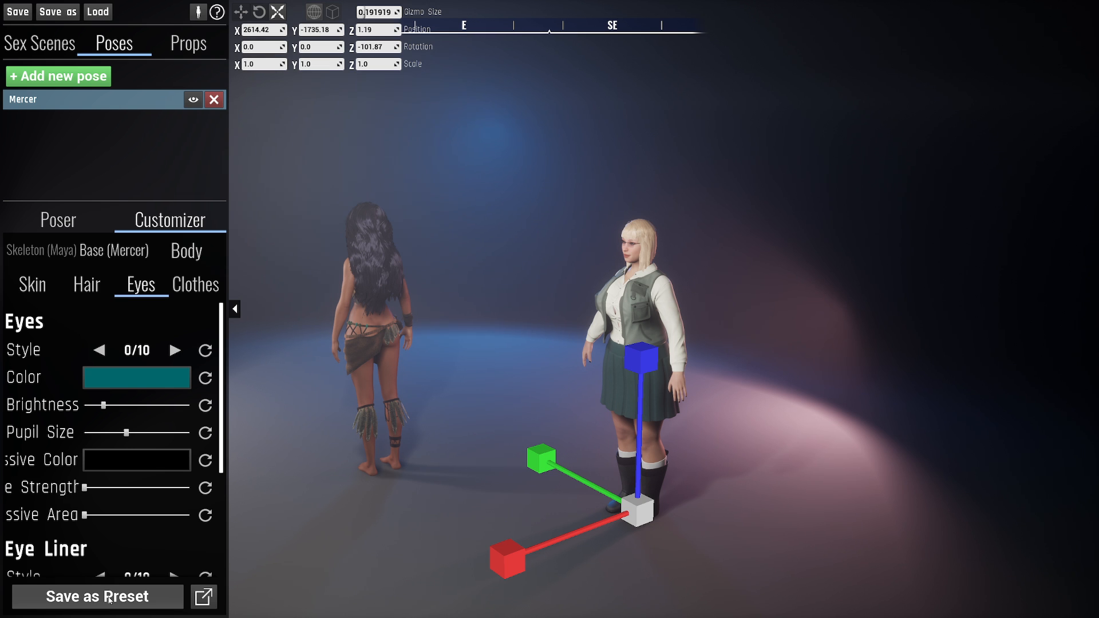
pyautogui.click(114, 251)
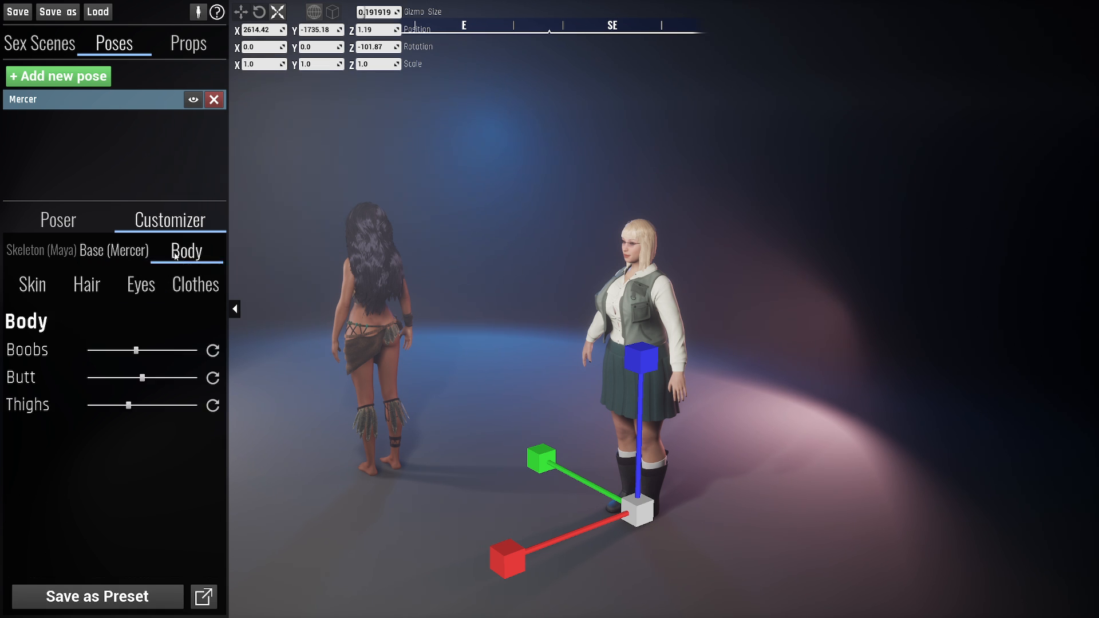
pyautogui.click(124, 252)
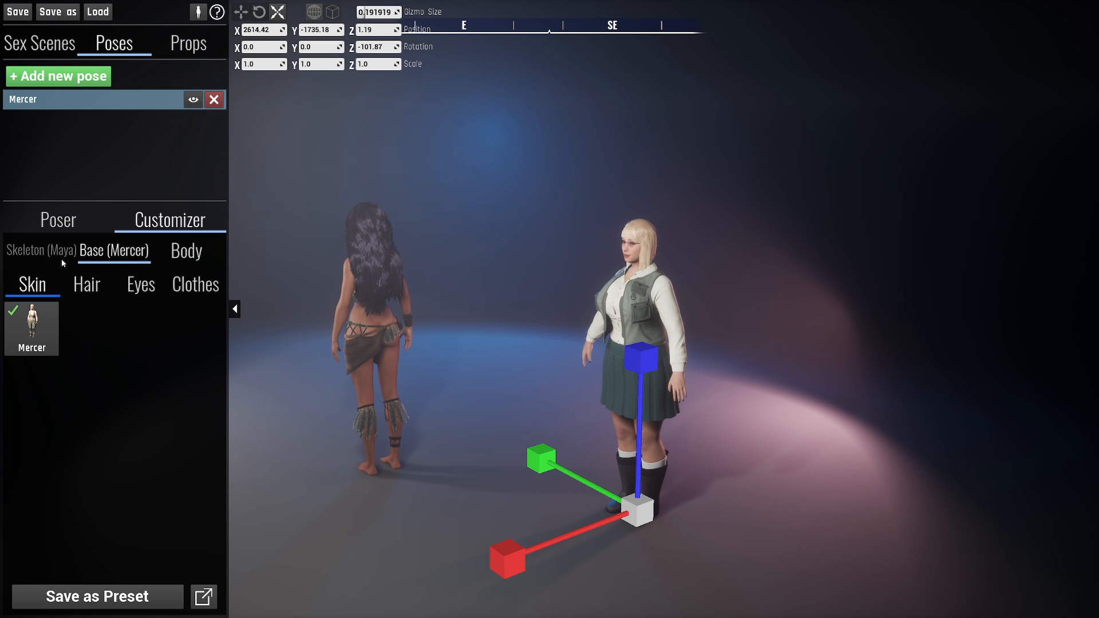
pyautogui.click(183, 256)
pyautogui.click(131, 252)
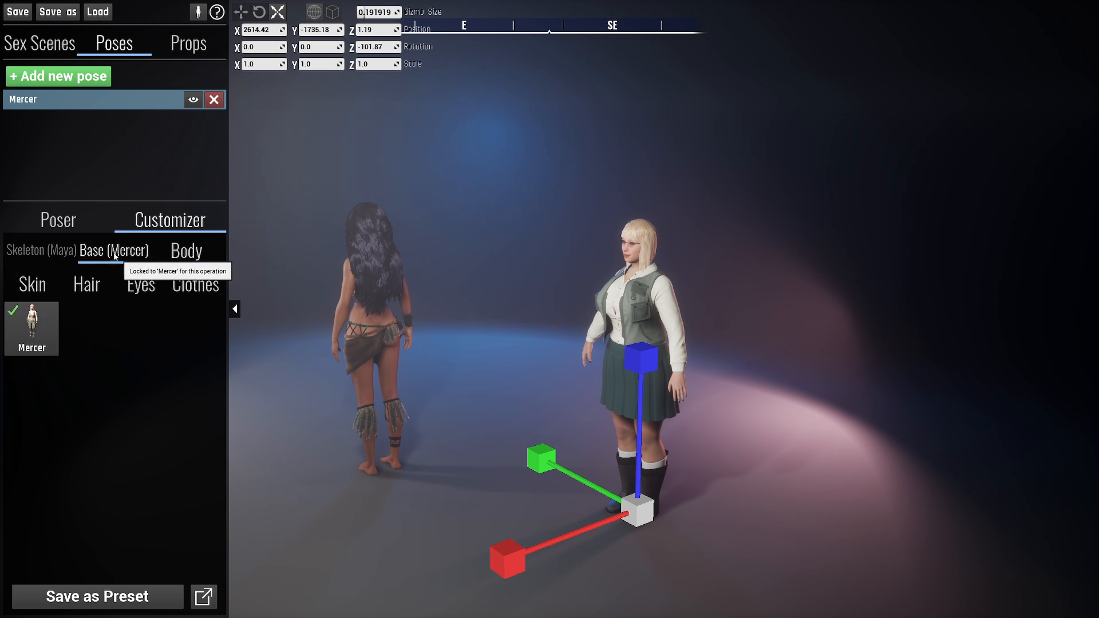
# - Compare Mercer's Poser settings with the Customizer options and finish in the Poser
pyautogui.click(76, 222)
pyautogui.click(152, 227)
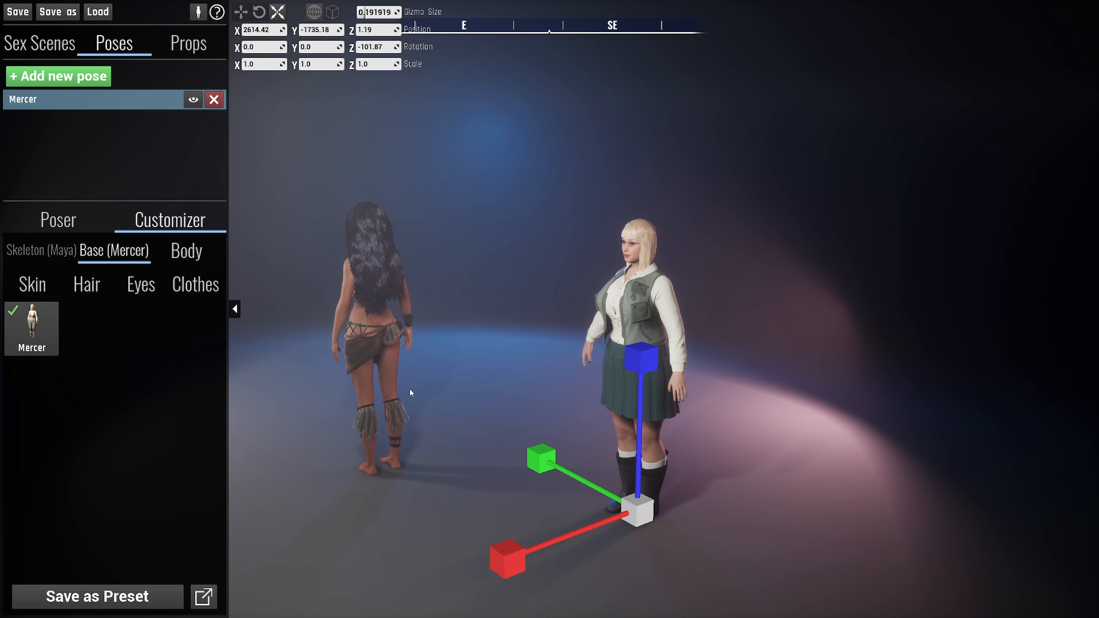
pyautogui.click(73, 218)
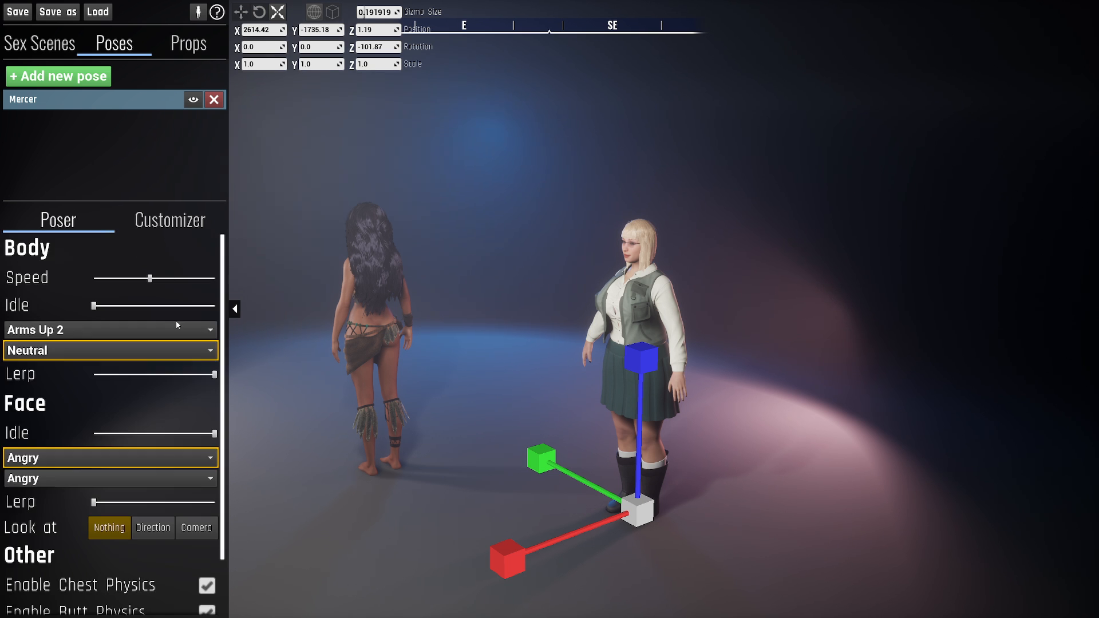
pyautogui.click(178, 223)
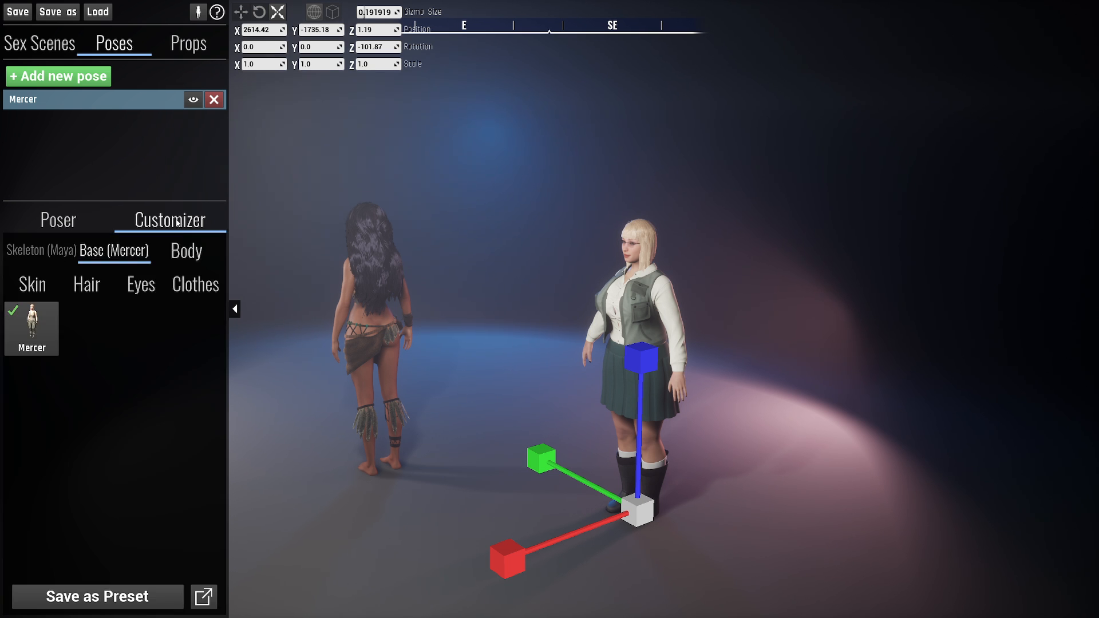
pyautogui.click(88, 217)
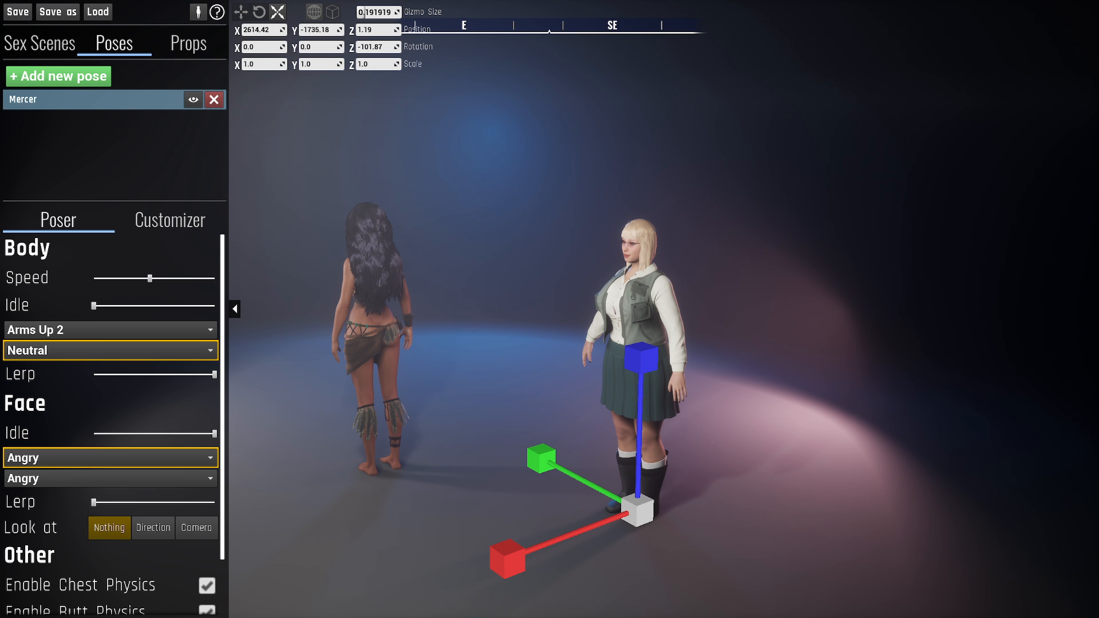
# - Deselect Mercer and place a JungleRock1 prop on the stage behind the two characters
pyautogui.click(124, 168)
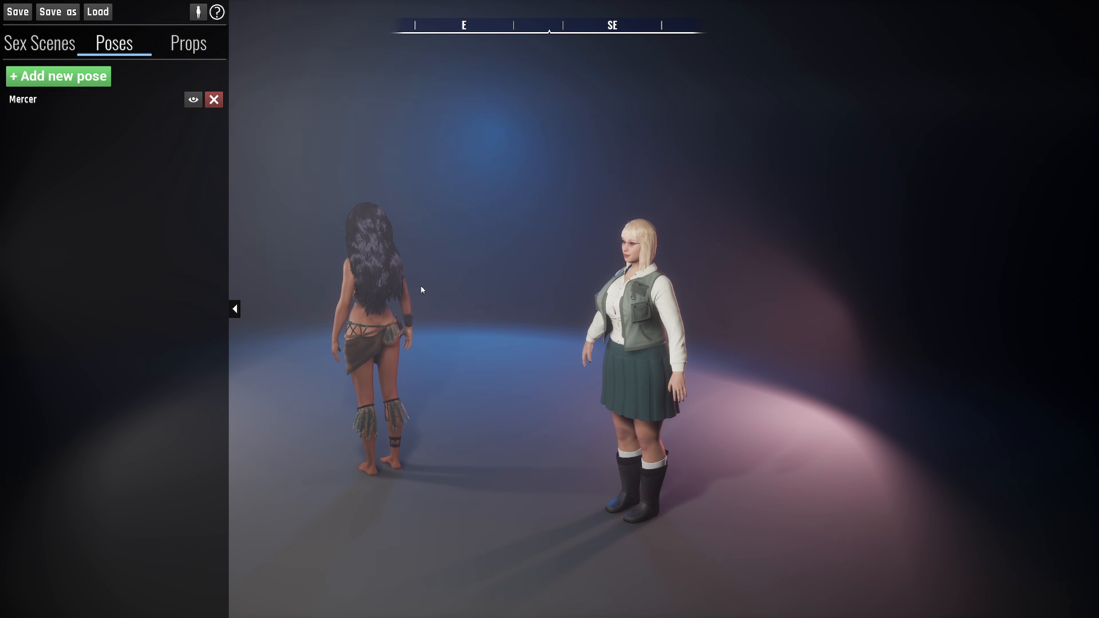
pyautogui.press('s')
pyautogui.moveTo(422, 290); pyautogui.dragTo(415, 284, button='right')
pyautogui.press('d')
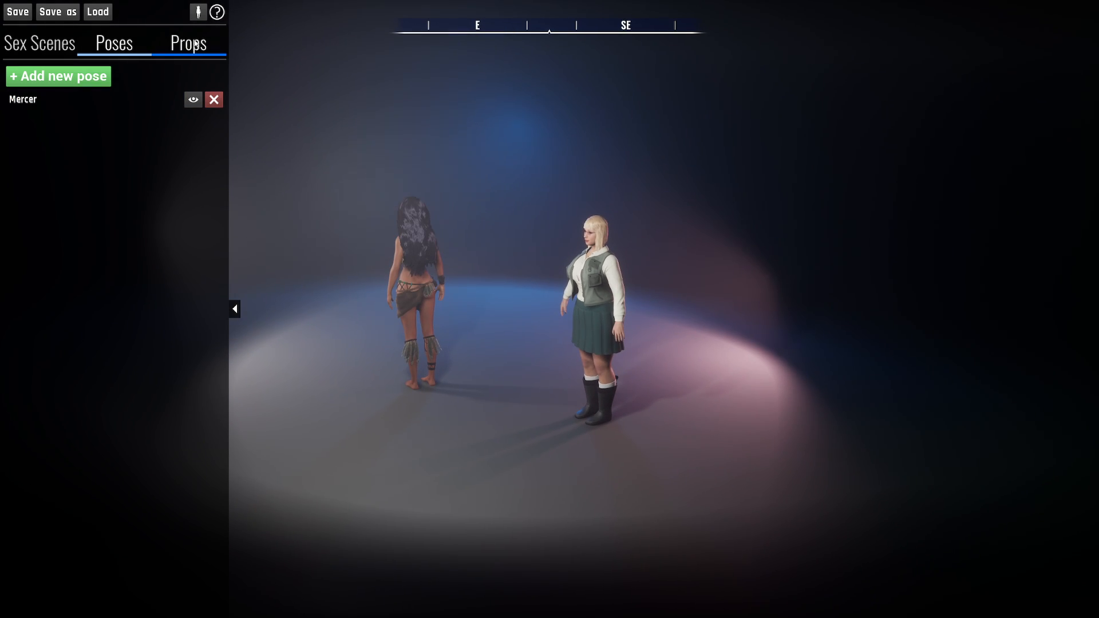
pyautogui.click(193, 48)
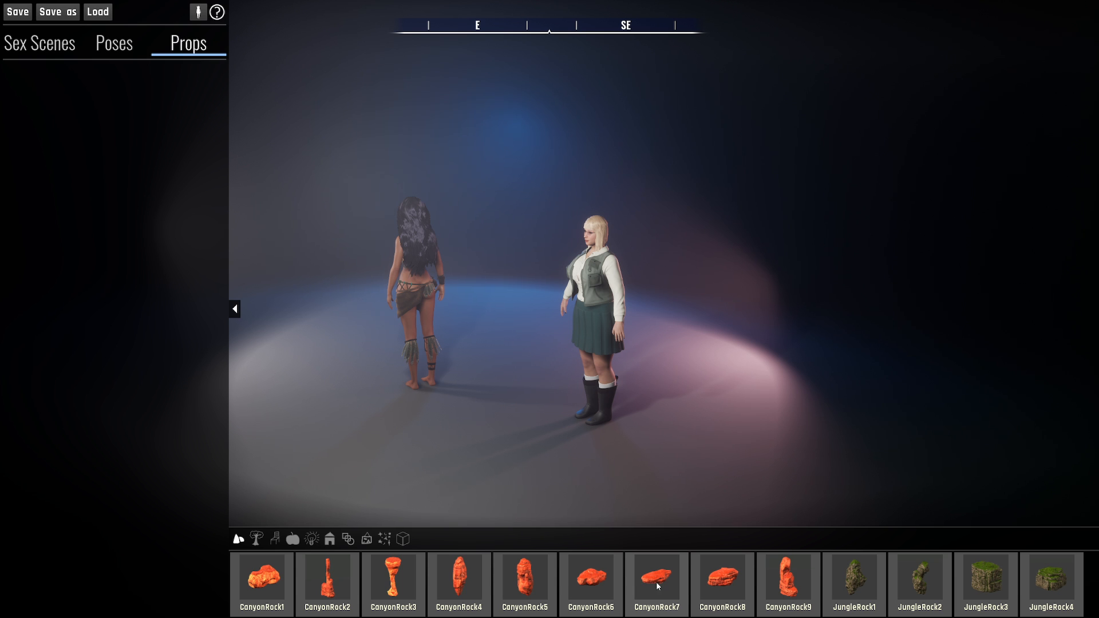
pyautogui.click(856, 576)
pyautogui.click(483, 230)
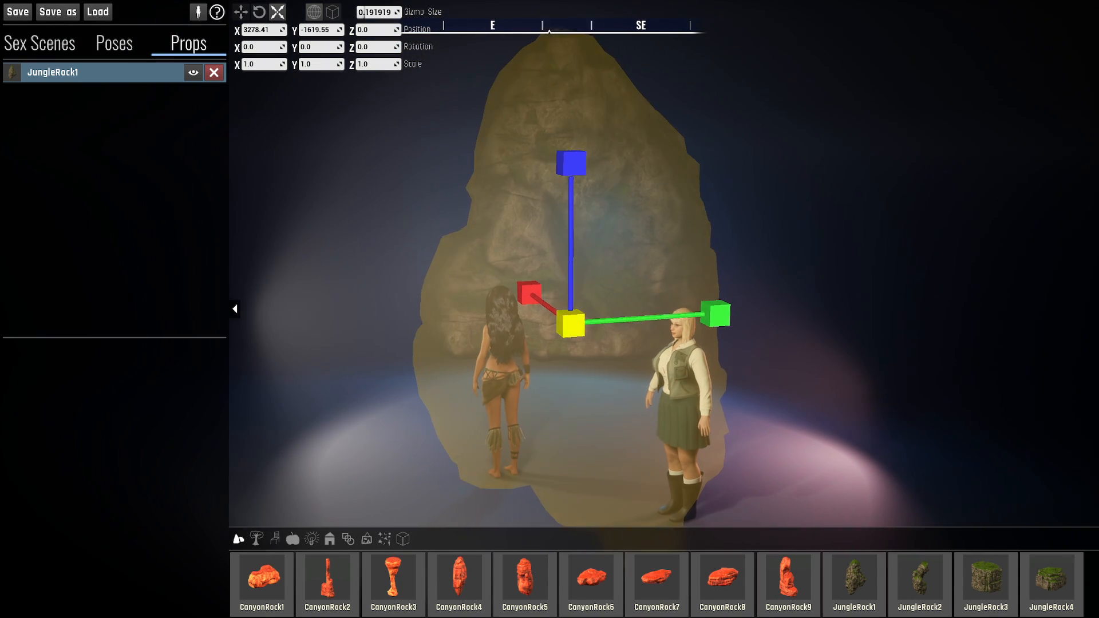
# - Scale the jungle rock uniformly to 0.67 and rotate it to about X -86.31, Y 70.65, Z -21.67 so it lies flat
pyautogui.moveTo(571, 324); pyautogui.dragTo(649, 303, button='right')
pyautogui.press('w')
pyautogui.press('a')
pyautogui.moveTo(589, 375); pyautogui.dragTo(604, 312)
pyautogui.press('e')
pyautogui.press('w')
pyautogui.press('d')
pyautogui.moveTo(623, 380); pyautogui.dragTo(606, 401, button='right')
pyautogui.press('d')
pyautogui.press('w')
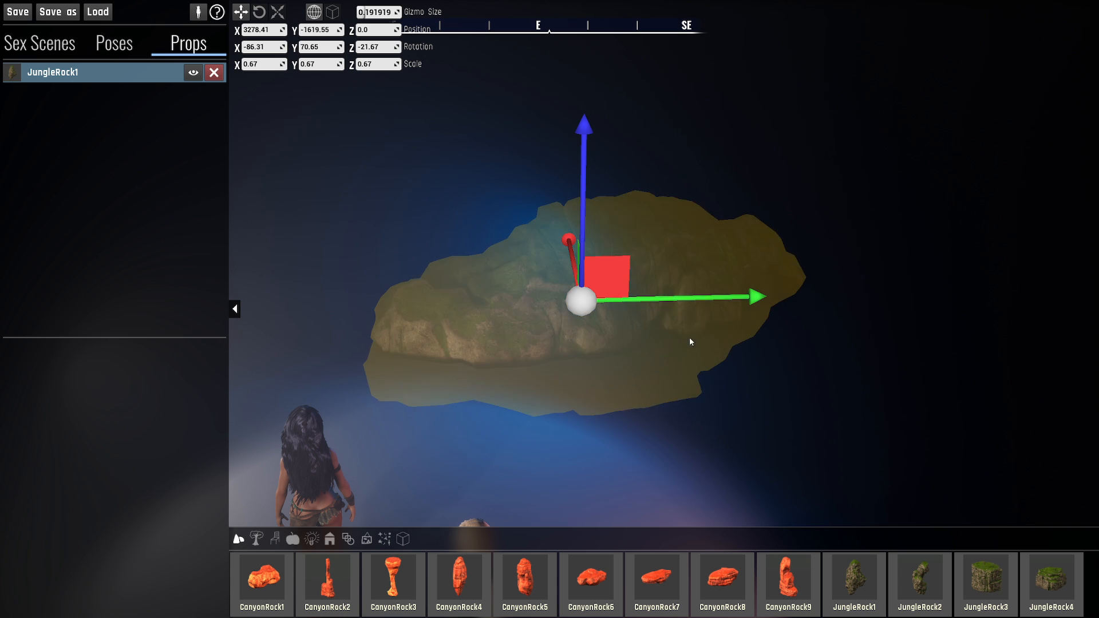
# - Duplicate the jungle rock and move the copy along Y to about -2009
pyautogui.hotkey('ctrl', 'd')
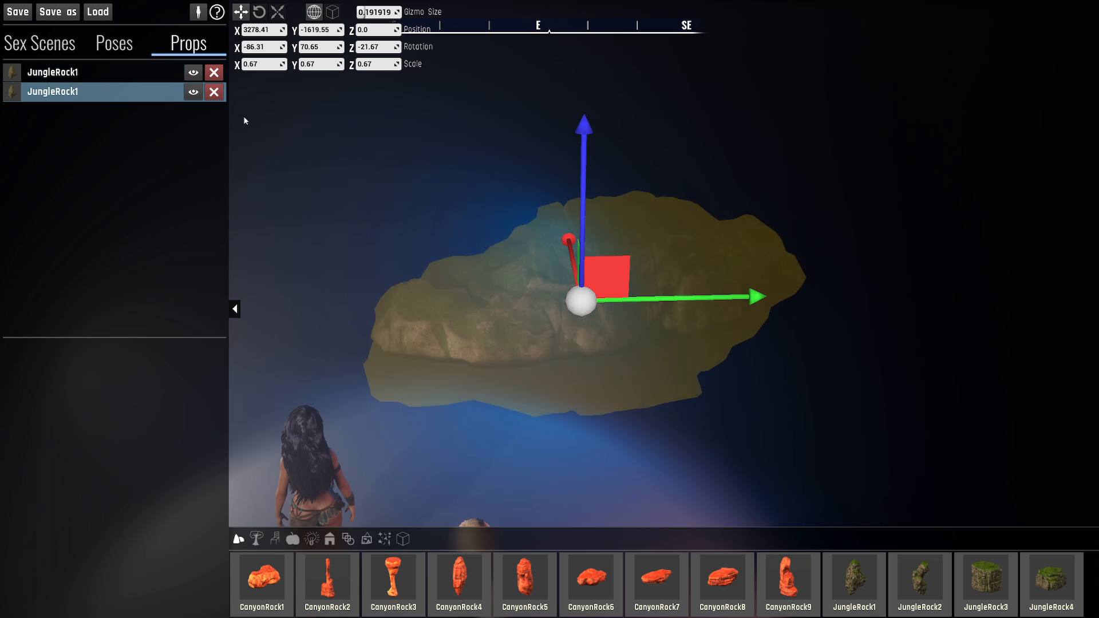
pyautogui.moveTo(745, 297); pyautogui.dragTo(440, 298)
pyautogui.moveTo(440, 299); pyautogui.dragTo(332, 291, button='right')
# - Rotate the second jungle rock to about -27 on Z and reposition it at about X 3225, Y -1994, Z 44
pyautogui.press('e')
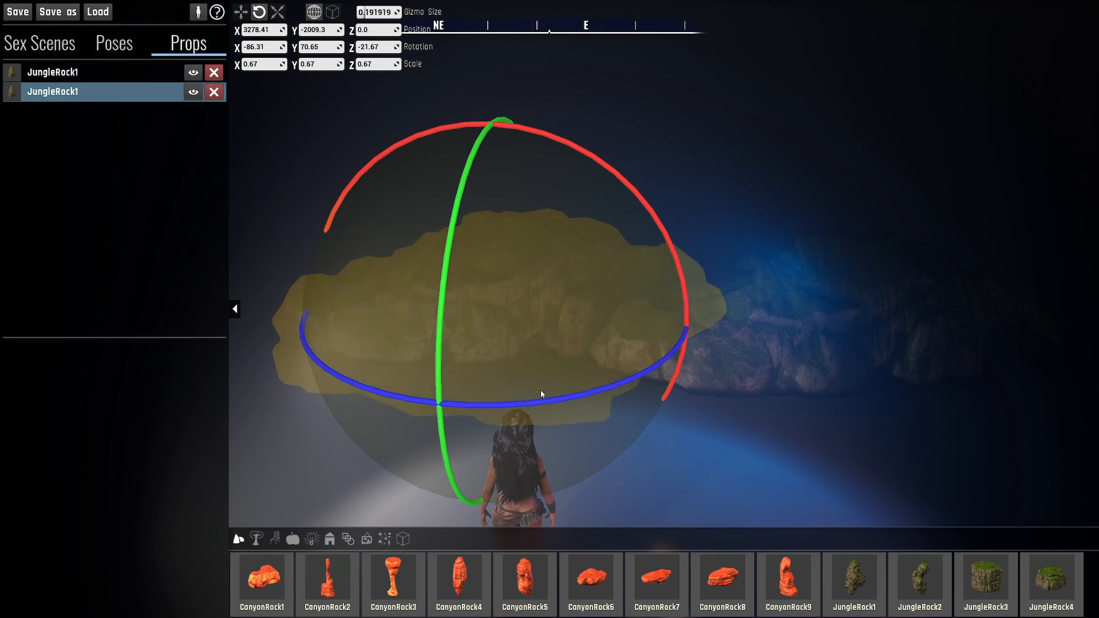
pyautogui.moveTo(540, 395); pyautogui.dragTo(518, 399)
pyautogui.press('w')
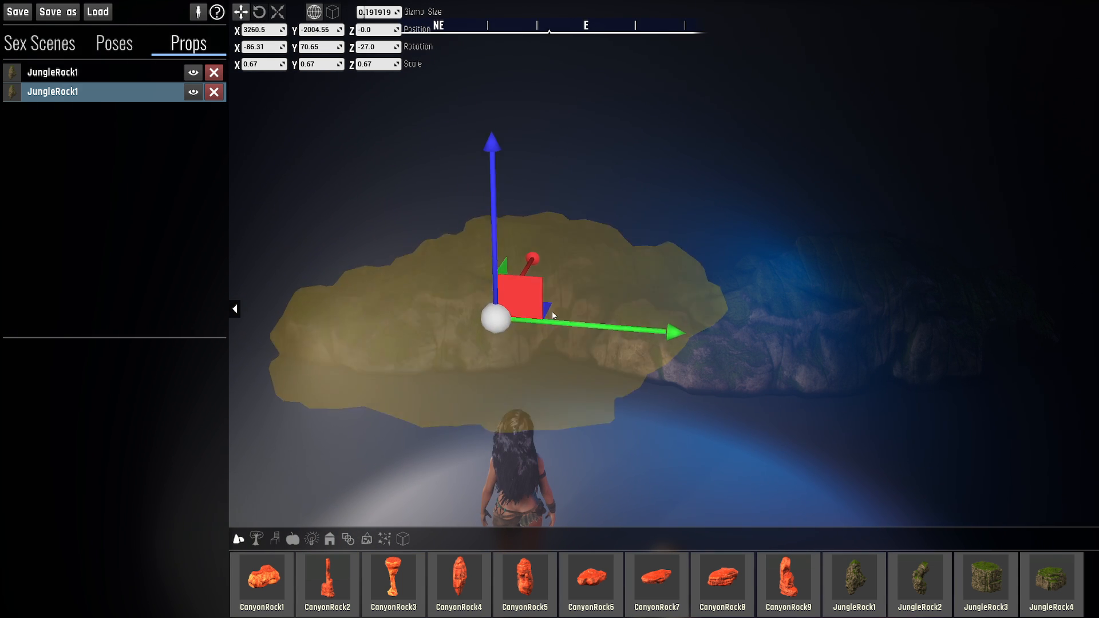
pyautogui.moveTo(549, 311); pyautogui.dragTo(549, 322)
pyautogui.moveTo(498, 213); pyautogui.dragTo(498, 182)
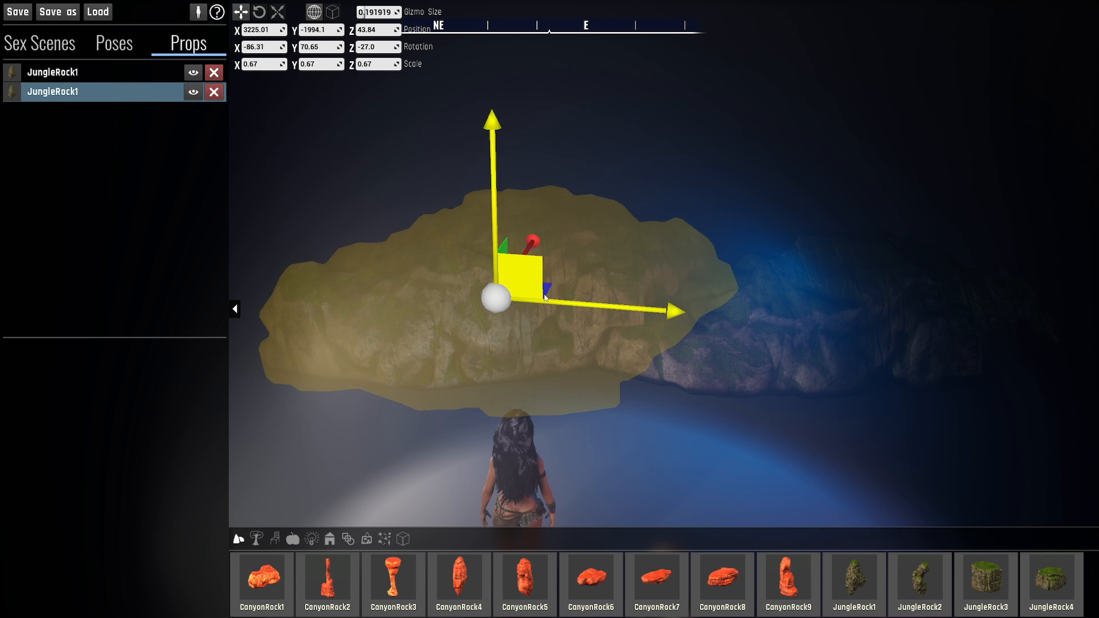
# - Duplicate the second jungle rock and move the copy above the gap between both rocks, to about Y -1773, Z 106
pyautogui.hotkey('ctrl', 'd')
pyautogui.moveTo(547, 292); pyautogui.dragTo(721, 304)
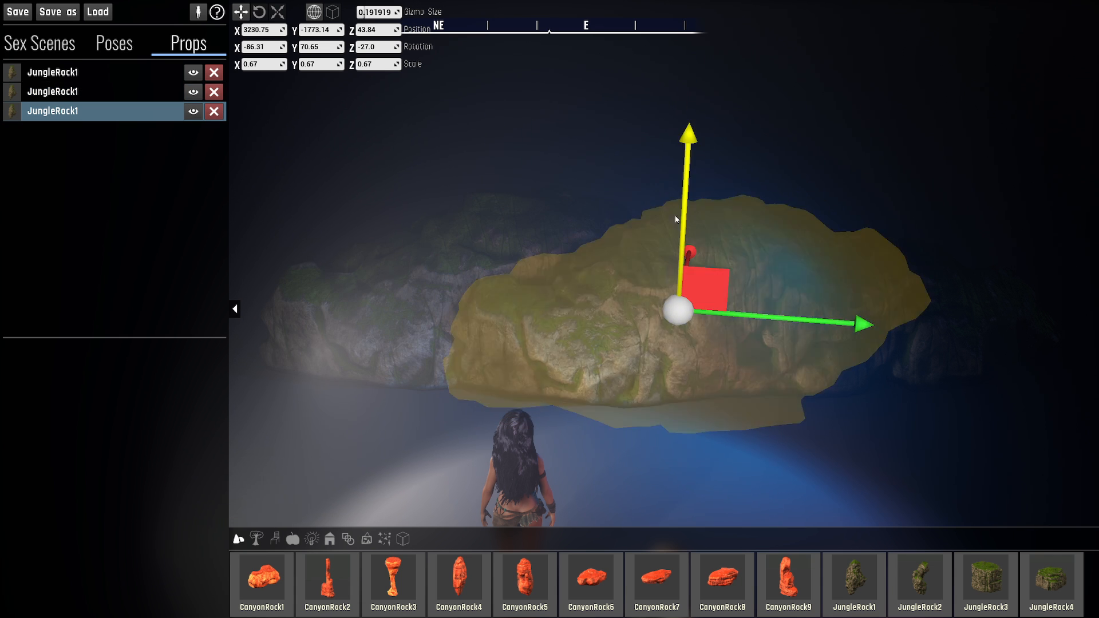
pyautogui.moveTo(675, 219); pyautogui.dragTo(680, 161)
pyautogui.moveTo(692, 209); pyautogui.dragTo(698, 189)
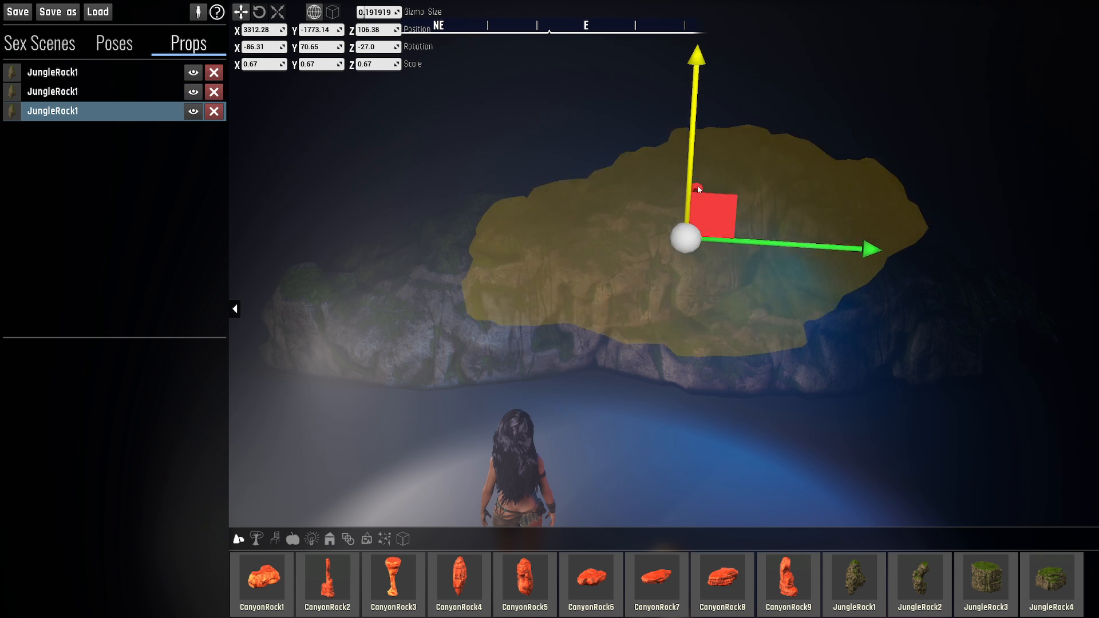
# - Rotate the third jungle rock to about X -6.55, Y 63.66, Z 48.29, adjust its position slightly and deselect it
pyautogui.press('e')
pyautogui.moveTo(785, 74); pyautogui.dragTo(819, 98)
pyautogui.press('w')
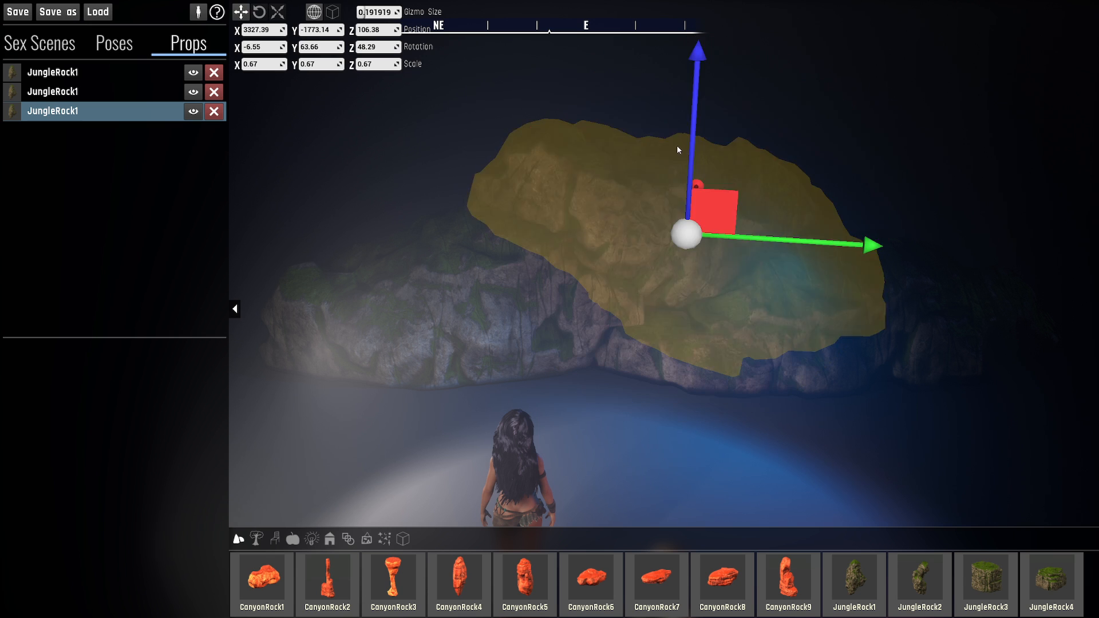
pyautogui.moveTo(721, 206)
pyautogui.mouseDown()
pyautogui.moveTo(750, 238)
pyautogui.moveTo(717, 222)
pyautogui.mouseUp()
pyautogui.click(534, 131)
# - Inspect the assembled rock formation up close and from a distance, checking how the three jungle rocks fit together
pyautogui.press('a')
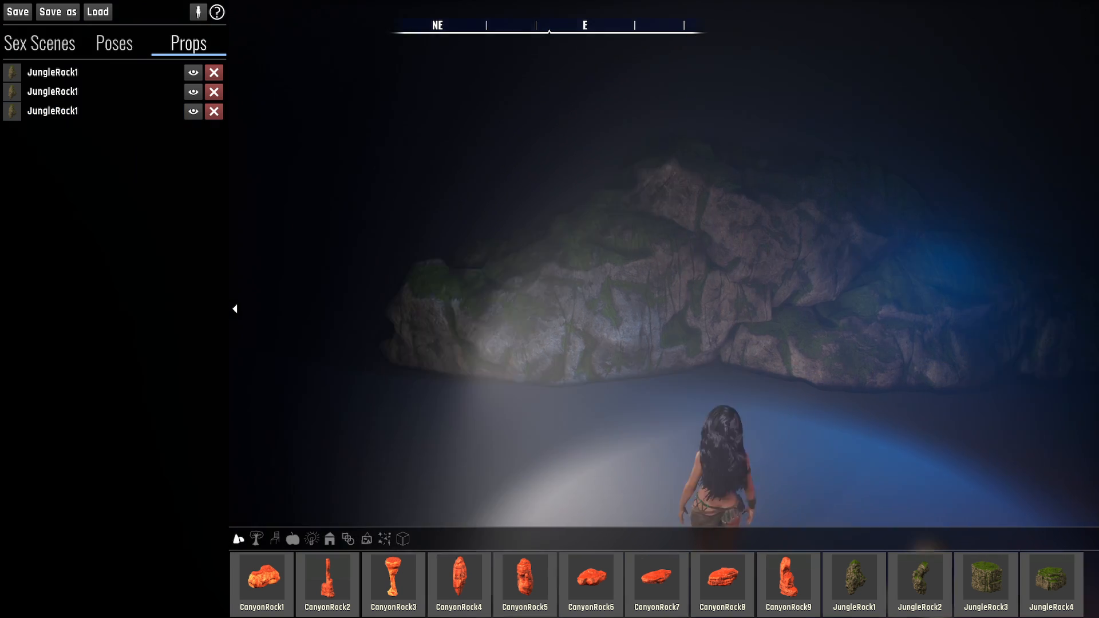
pyautogui.press('a')
pyautogui.press('w')
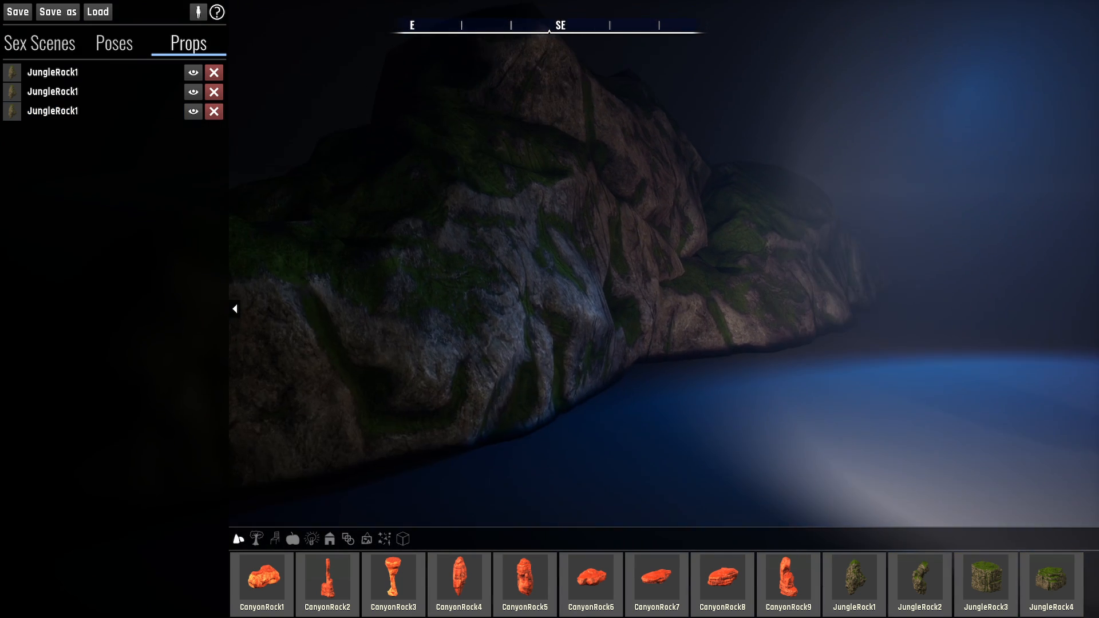
pyautogui.press('s')
pyautogui.press('w')
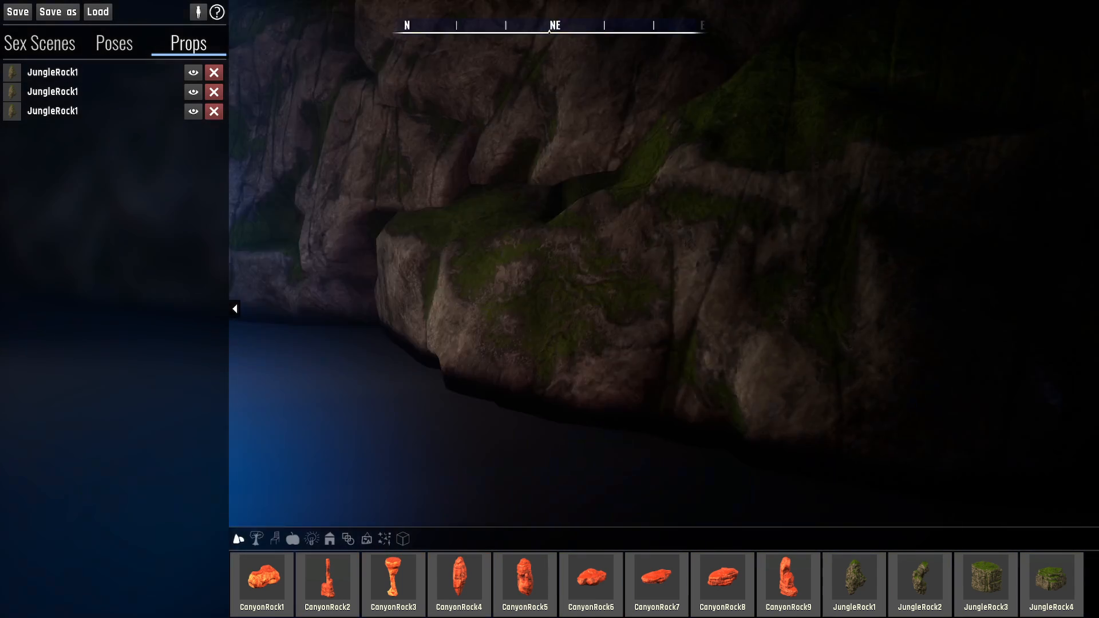
pyautogui.press('s')
pyautogui.press('a')
pyautogui.press('a')
pyautogui.moveTo(401, 143); pyautogui.dragTo(483, 148, button='right')
pyautogui.press('s')
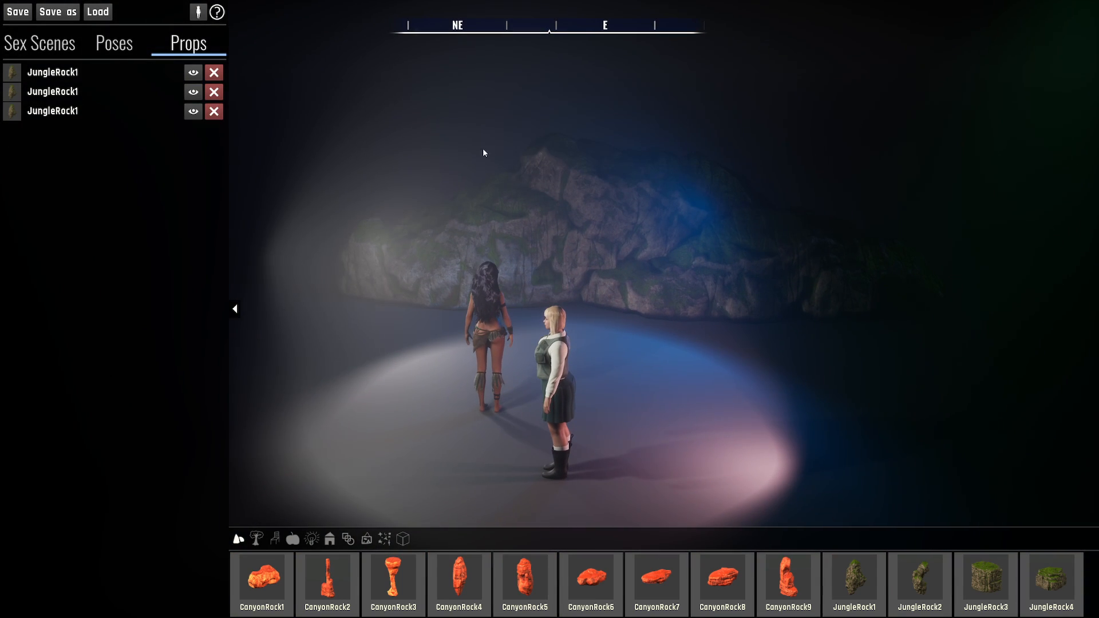
# - Review the key map, and check the player character's visibility toggle by hiding and showing her
pyautogui.click(217, 13)
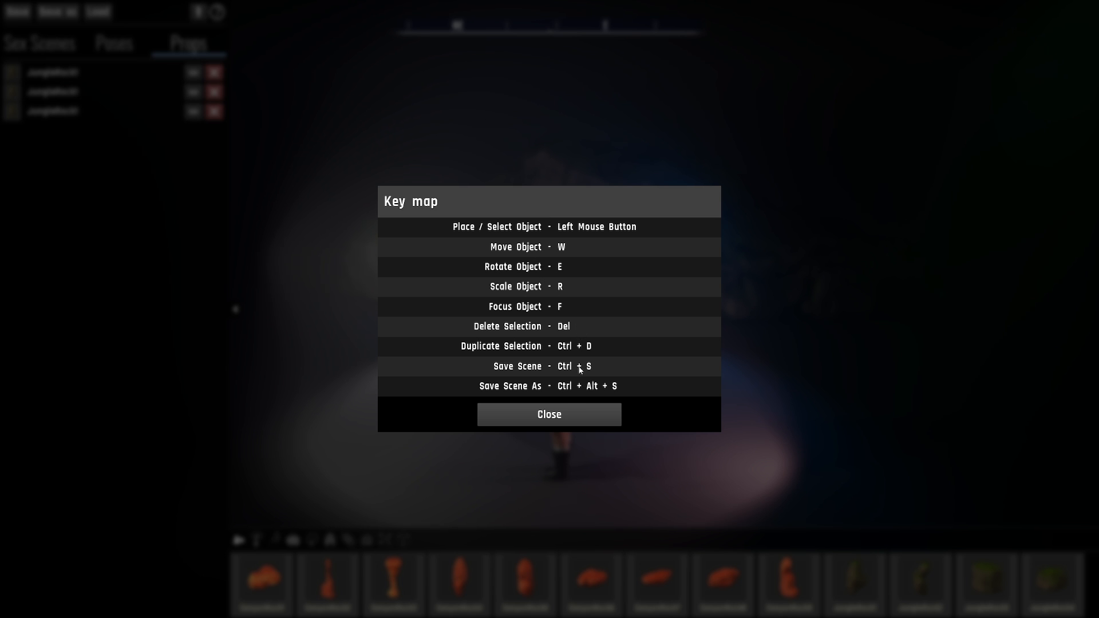
pyautogui.click(566, 414)
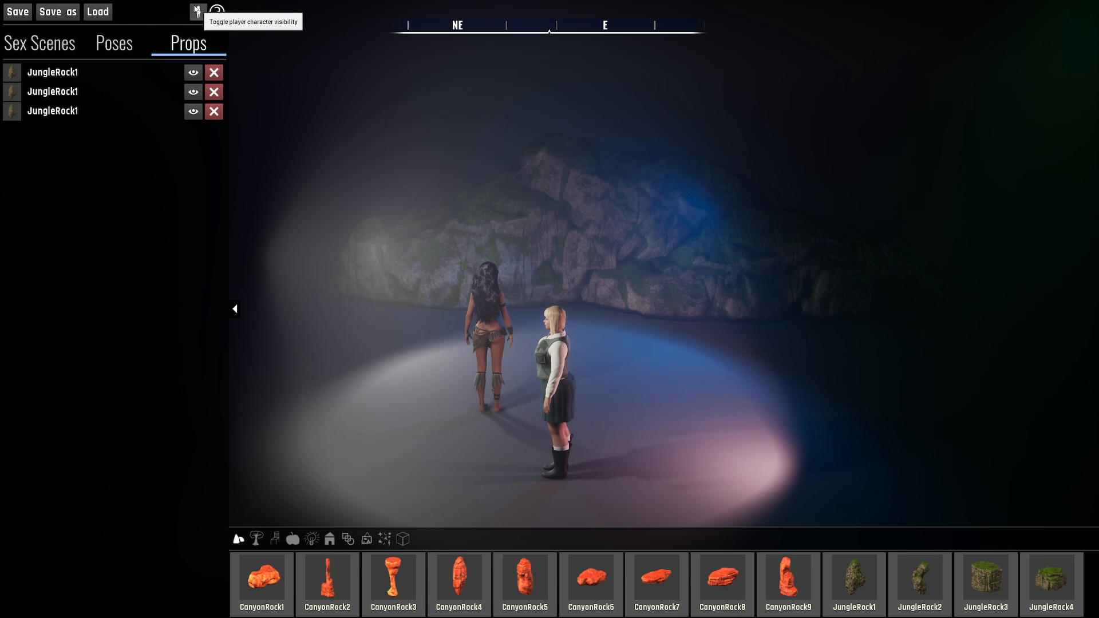
pyautogui.click(199, 12)
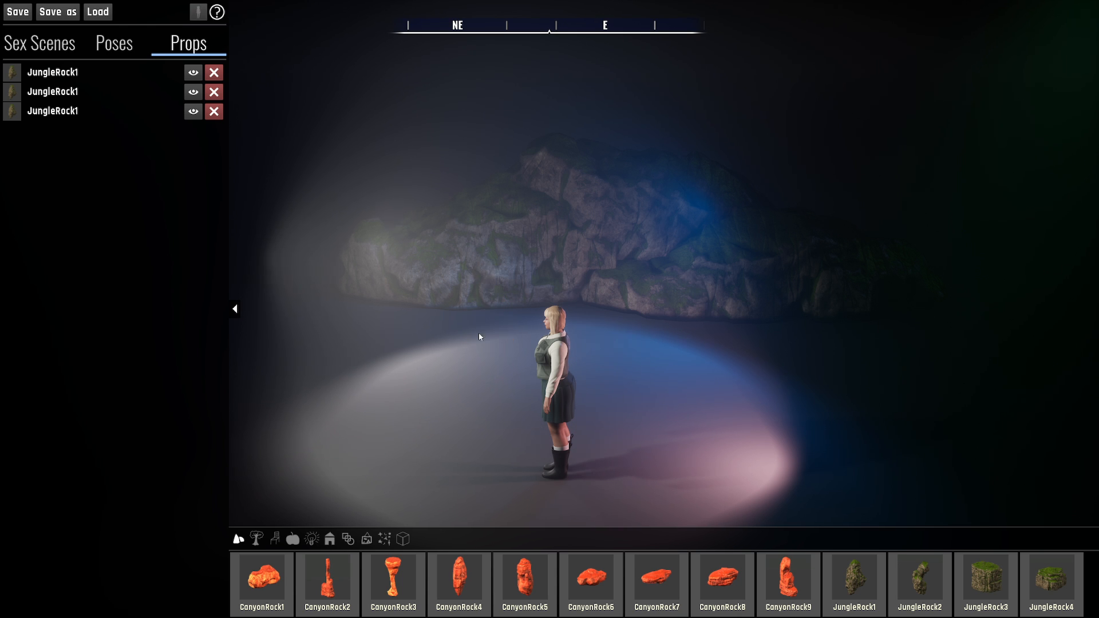
pyautogui.click(199, 12)
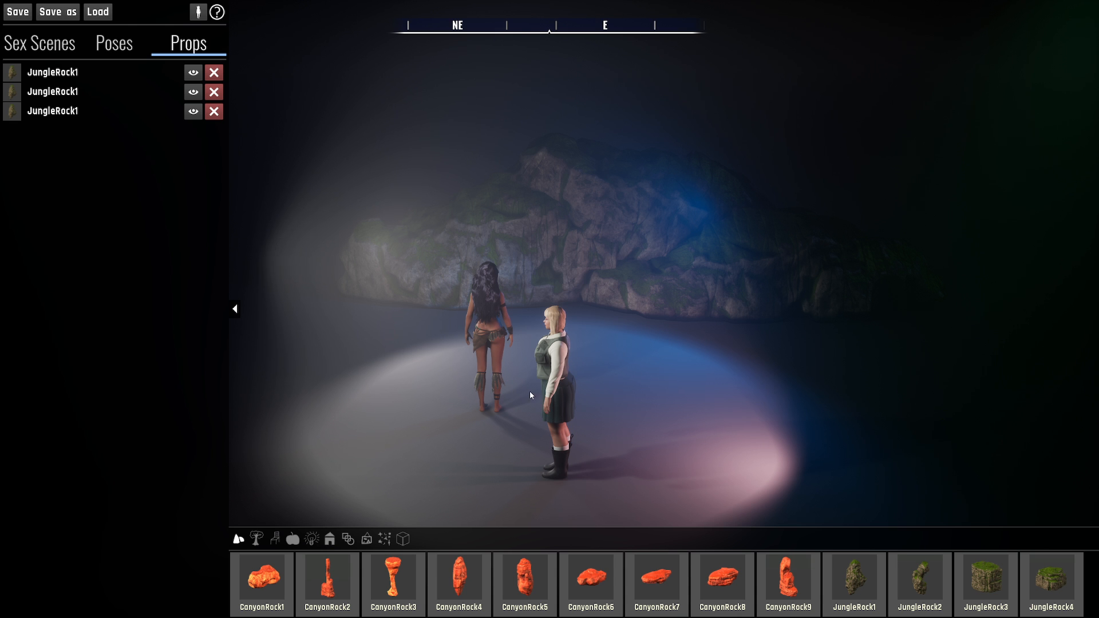
# - Place a CanyonRock1 prop behind the characters in front of the jungle rocks
pyautogui.press('a')
pyautogui.moveTo(530, 392)
pyautogui.mouseDown(button='right')
pyautogui.moveTo(605, 423)
pyautogui.moveTo(536, 455)
pyautogui.moveTo(544, 400)
pyautogui.moveTo(574, 382)
pyautogui.moveTo(550, 416)
pyautogui.moveTo(545, 397)
pyautogui.mouseUp(button='right')
pyautogui.press('d')
pyautogui.press('d')
pyautogui.press('w')
pyautogui.click(263, 572)
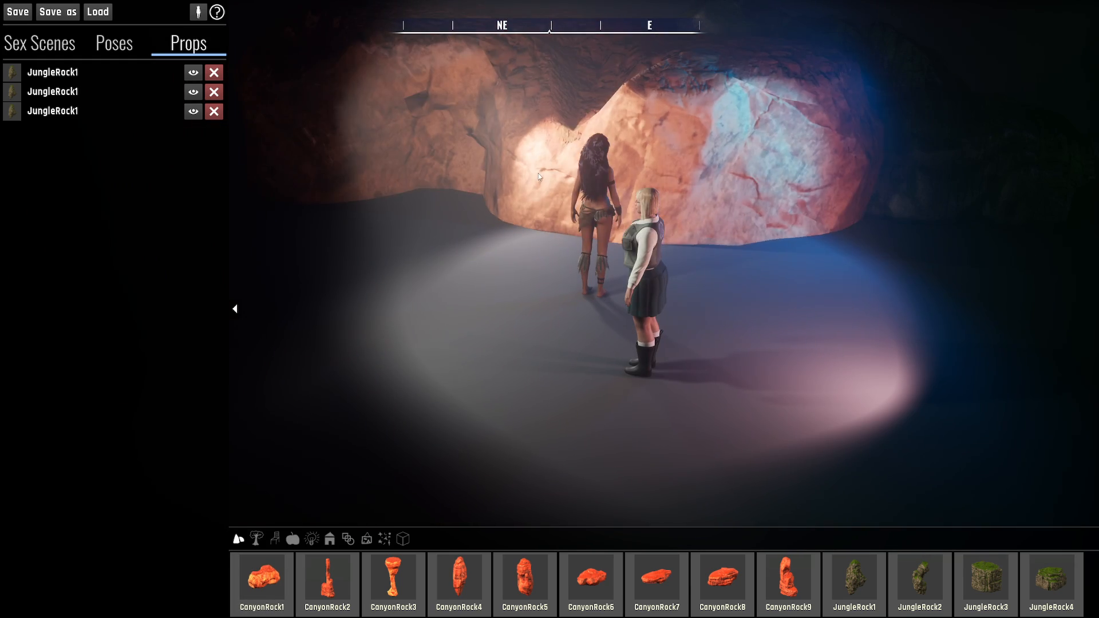
pyautogui.click(537, 173)
# - Scale the canyon rock uniformly down to 0.42
pyautogui.moveTo(537, 173); pyautogui.dragTo(540, 114, button='right')
pyautogui.press('w')
pyautogui.press('r')
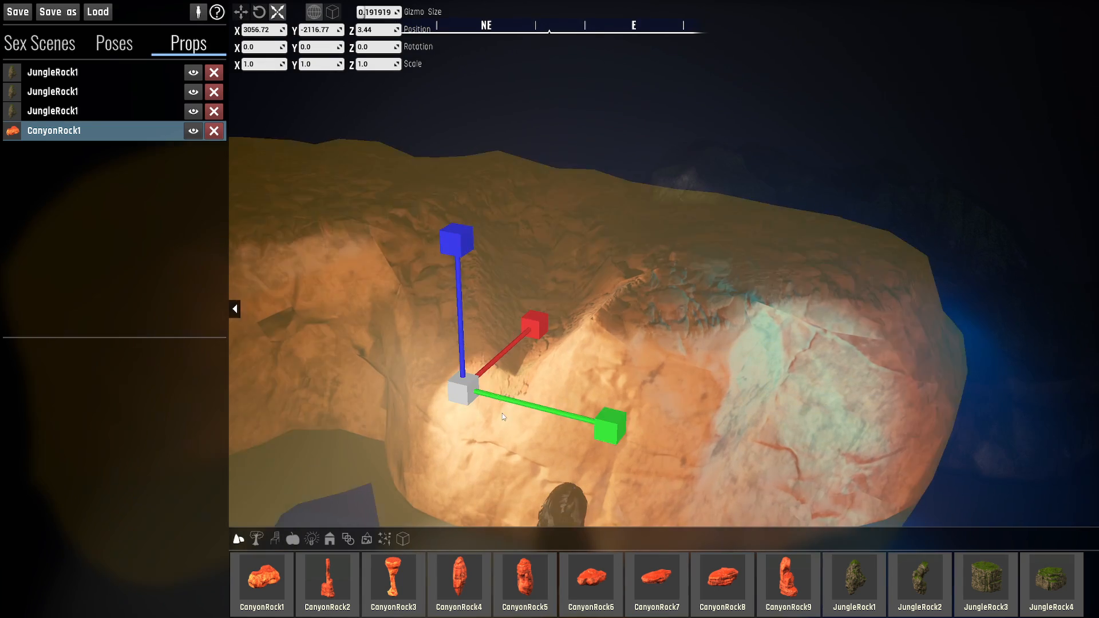
pyautogui.moveTo(508, 399); pyautogui.dragTo(479, 394)
pyautogui.press('s')
pyautogui.press('a')
pyautogui.press('w')
pyautogui.moveTo(481, 394); pyautogui.dragTo(561, 395, button='right')
# - Move the canyon rock along Y to about -1931.53 and check its placement from several angles
pyautogui.press('w')
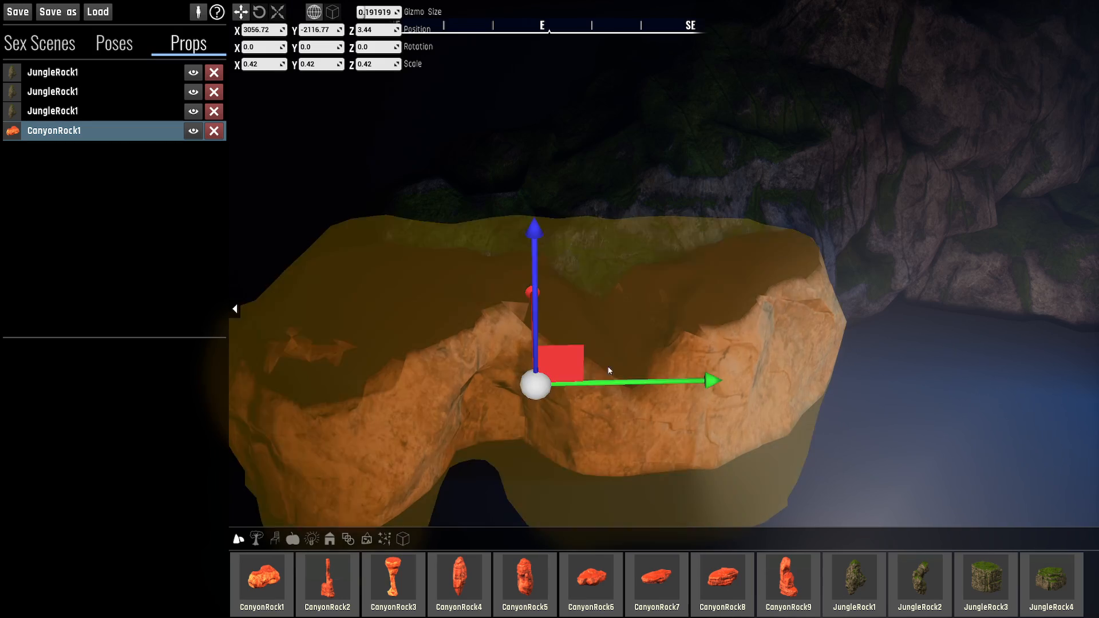
pyautogui.moveTo(680, 383); pyautogui.dragTo(998, 375)
pyautogui.click(597, 205)
pyautogui.moveTo(597, 205); pyautogui.dragTo(731, 247, button='right')
pyautogui.press('w')
pyautogui.moveTo(613, 287); pyautogui.dragTo(372, 516, button='right')
pyautogui.press('e')
pyautogui.press('d')
pyautogui.press('s')
pyautogui.moveTo(709, 320); pyautogui.dragTo(653, 364, button='right')
pyautogui.click(682, 332)
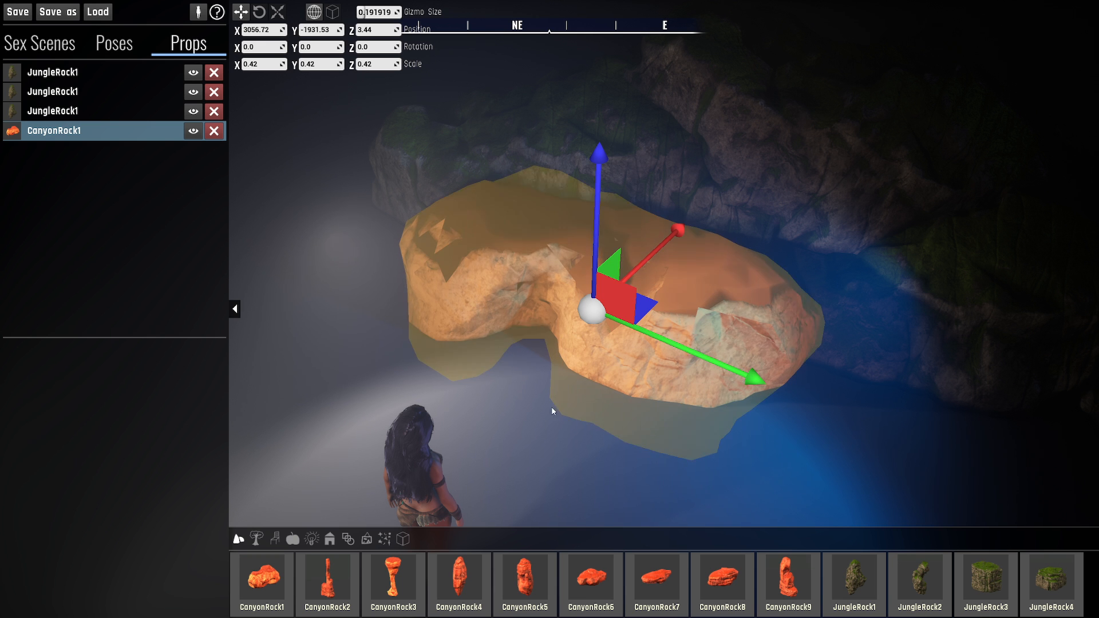
# - Set the canyon rock's scale to 1.0 on the X, Y and Z axes
pyautogui.click(263, 64)
pyautogui.write('1')
pyautogui.click(324, 64)
pyautogui.write('1')
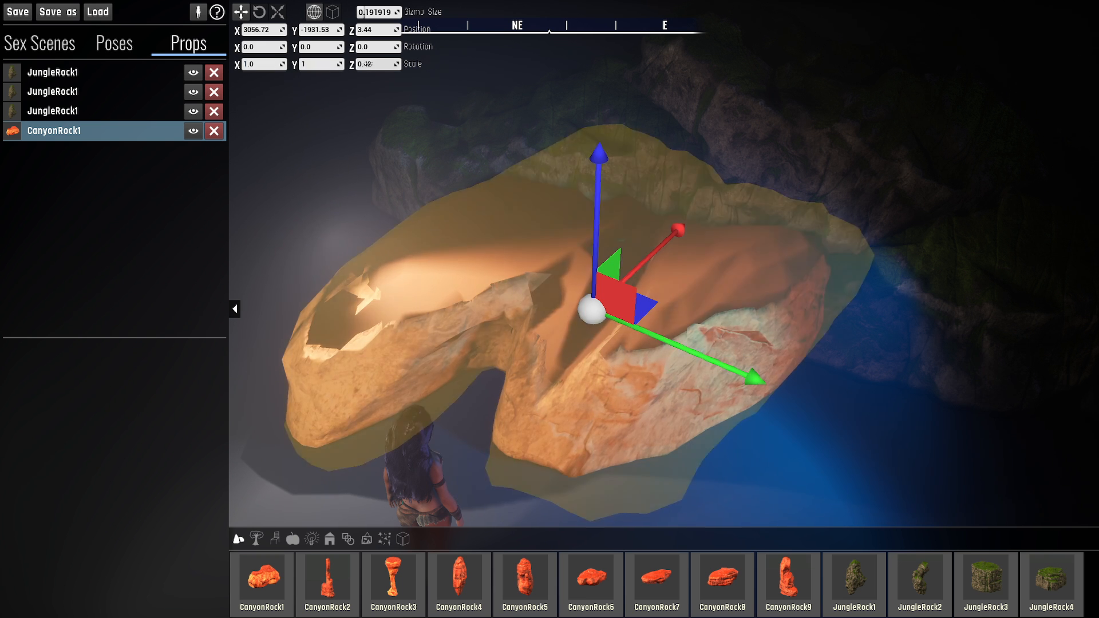
pyautogui.click(360, 64)
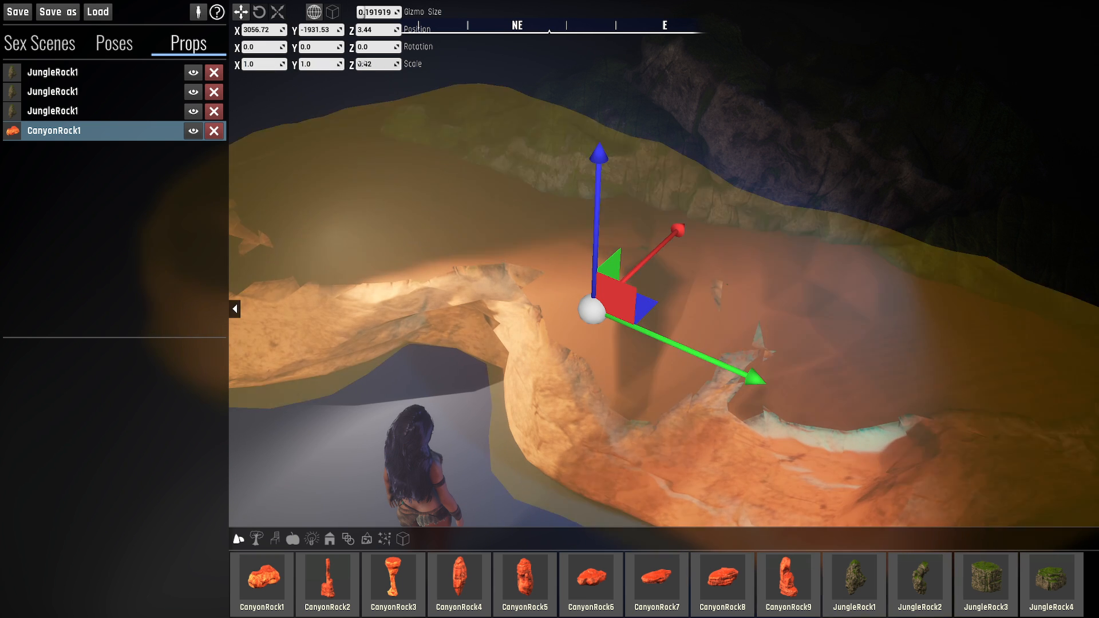
pyautogui.write('1')
pyautogui.press('Return')
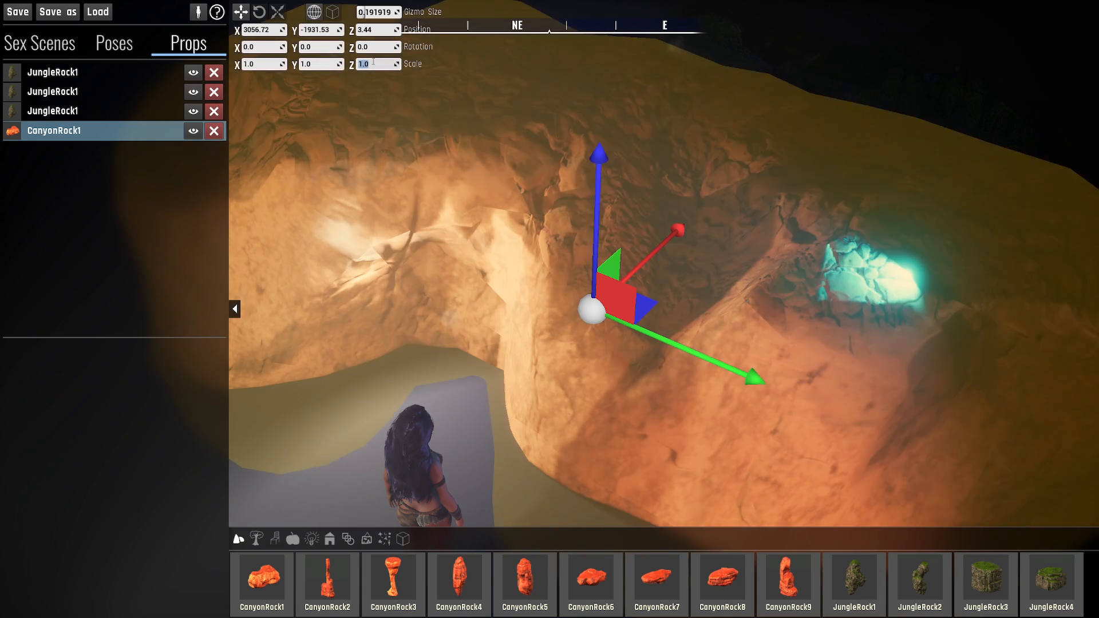
# - Delete the canyon rock from the scene
pyautogui.moveTo(438, 189); pyautogui.dragTo(486, 258, button='right')
pyautogui.moveTo(553, 266); pyautogui.dragTo(527, 327, button='right')
pyautogui.press('Delete')
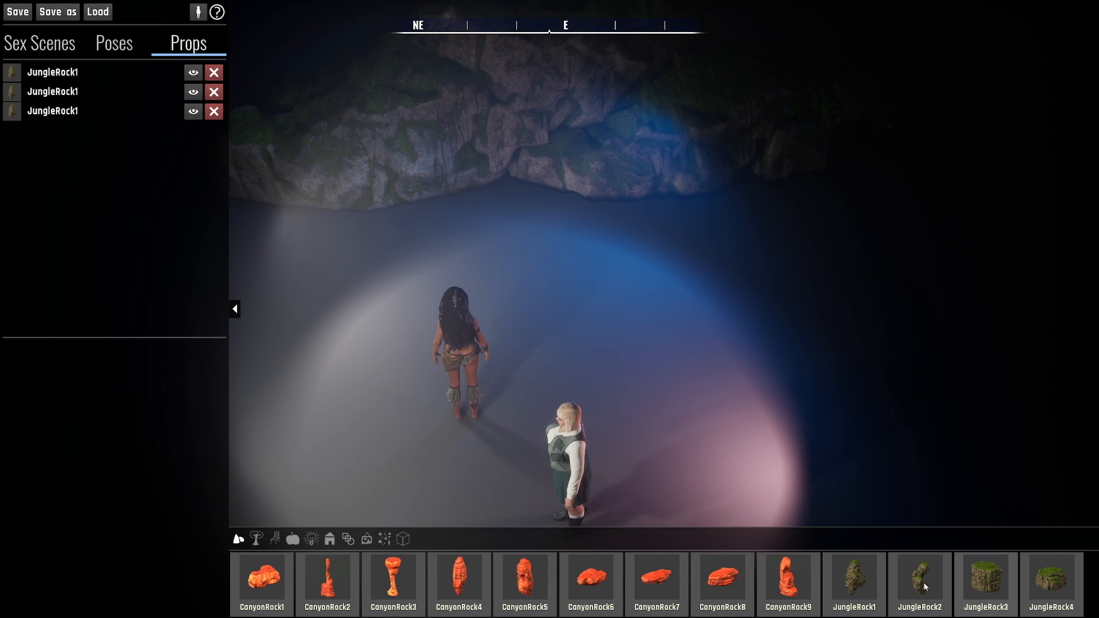
# - Browse the vegetation props and place a Grass1 prop on the floor between the characters and the jungle rocks
pyautogui.click(257, 539)
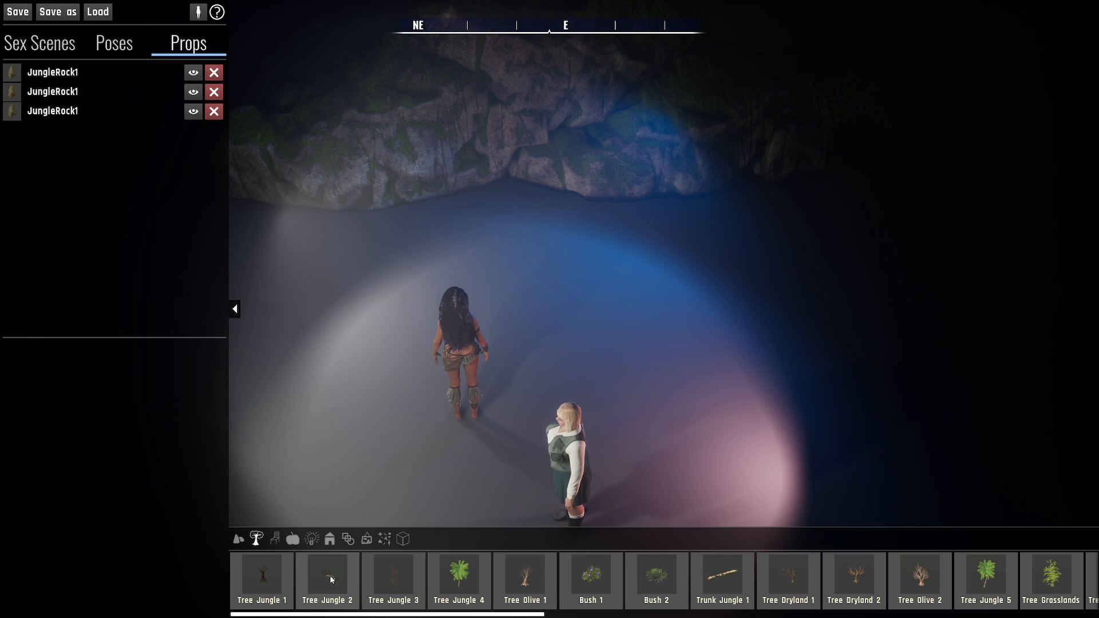
pyautogui.scroll(-5, 583, 586)
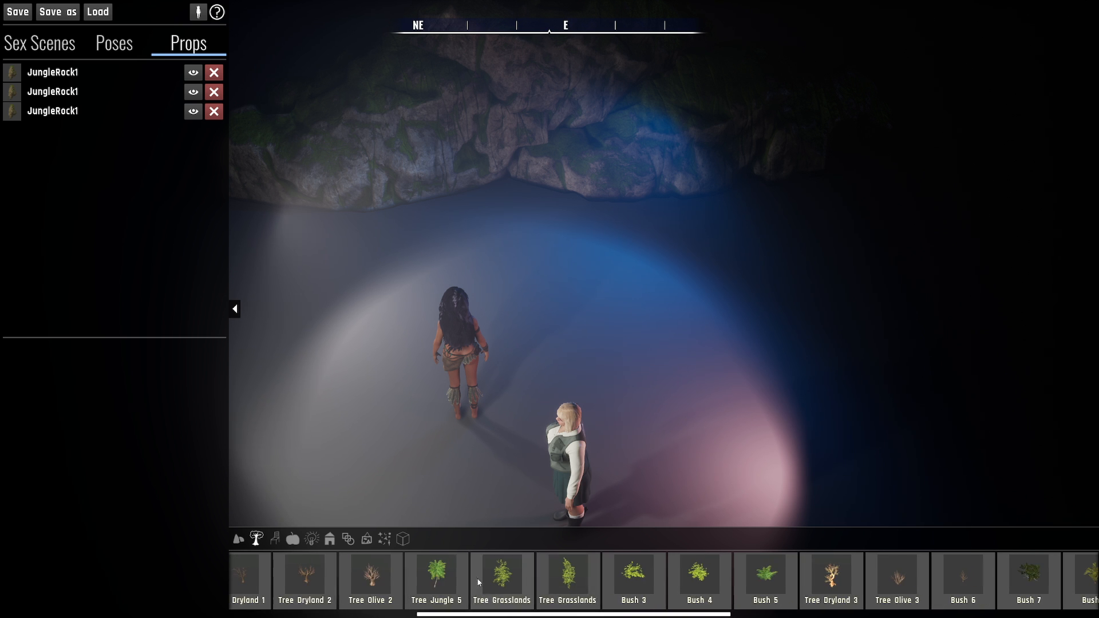
pyautogui.scroll(-10, 370, 594)
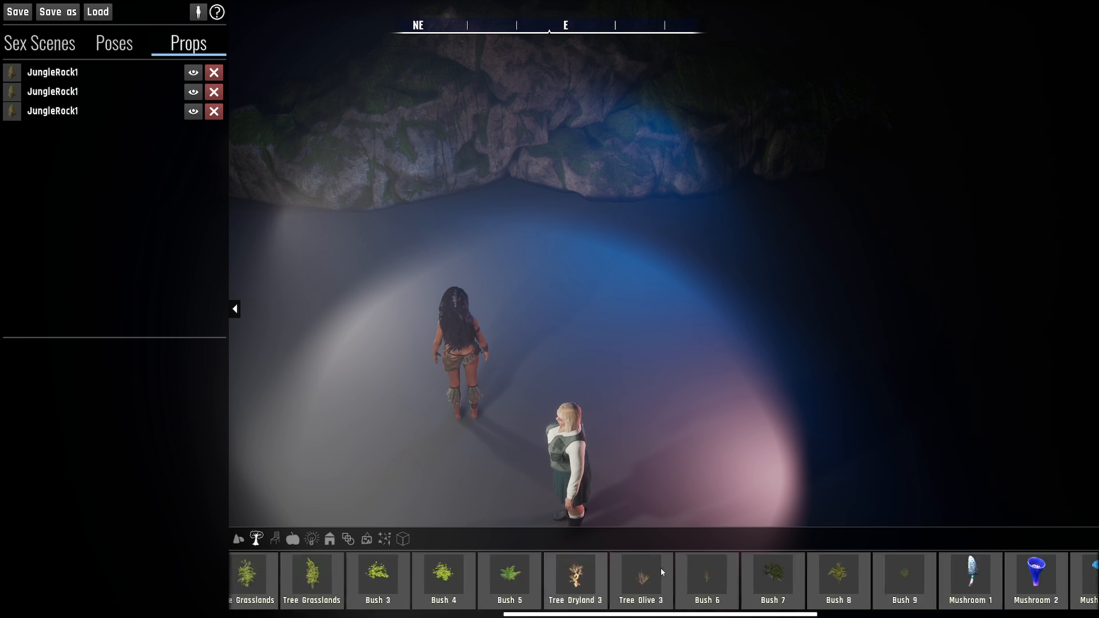
pyautogui.scroll(-3, 834, 576)
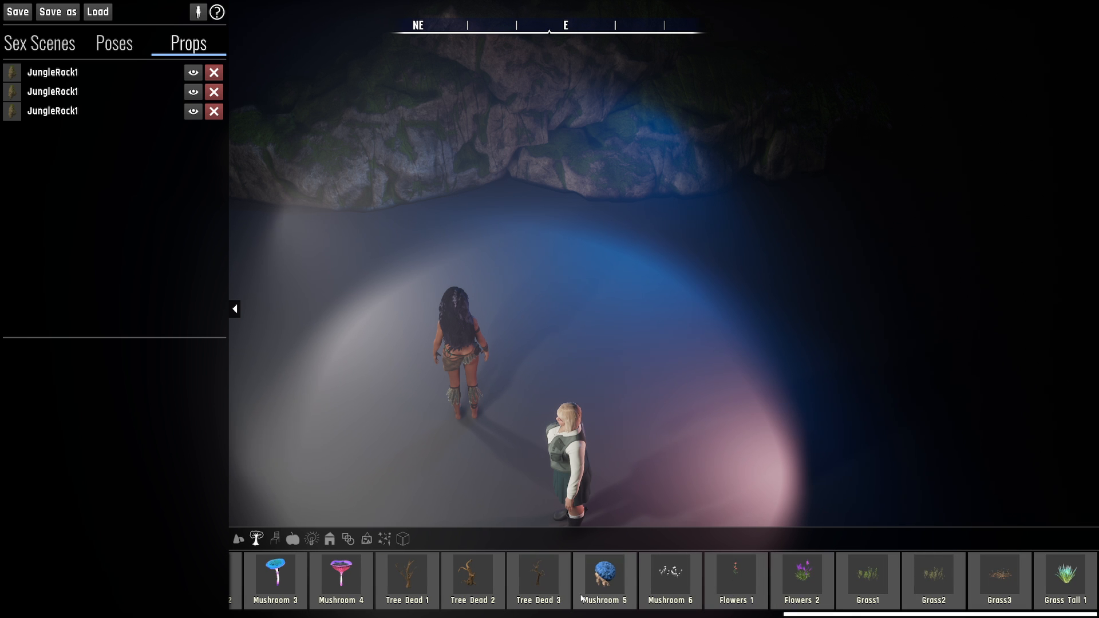
pyautogui.moveTo(868, 575); pyautogui.dragTo(570, 313)
pyautogui.moveTo(627, 319); pyautogui.dragTo(668, 320, button='right')
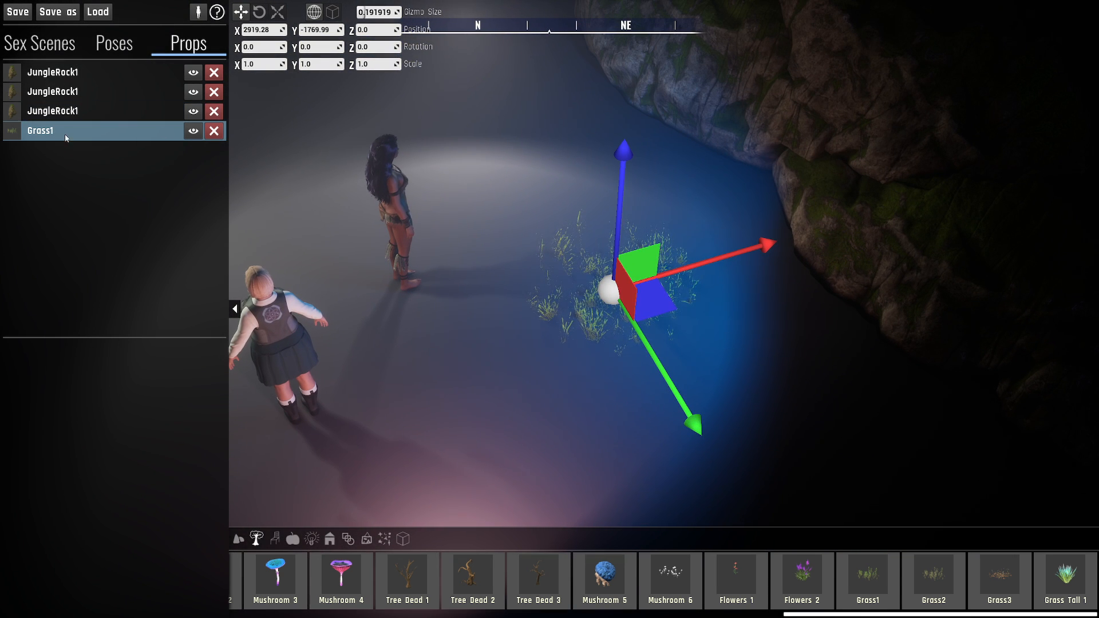
# - Duplicate the Grass1 prop 16 times and spread the copies over the floor around the dark-haired character
pyautogui.keyDown('alt'); pyautogui.moveTo(663, 306); pyautogui.dragTo(497, 150); pyautogui.keyUp('alt')
pyautogui.moveTo(497, 150); pyautogui.dragTo(587, 241, button='right')
pyautogui.press('w')
pyautogui.click(667, 169)
pyautogui.press('w')
pyautogui.moveTo(667, 170); pyautogui.dragTo(529, 123, button='right')
pyautogui.press('d')
pyautogui.moveTo(938, 257); pyautogui.dragTo(745, 356, button='right')
pyautogui.press('s')
pyautogui.press('d')
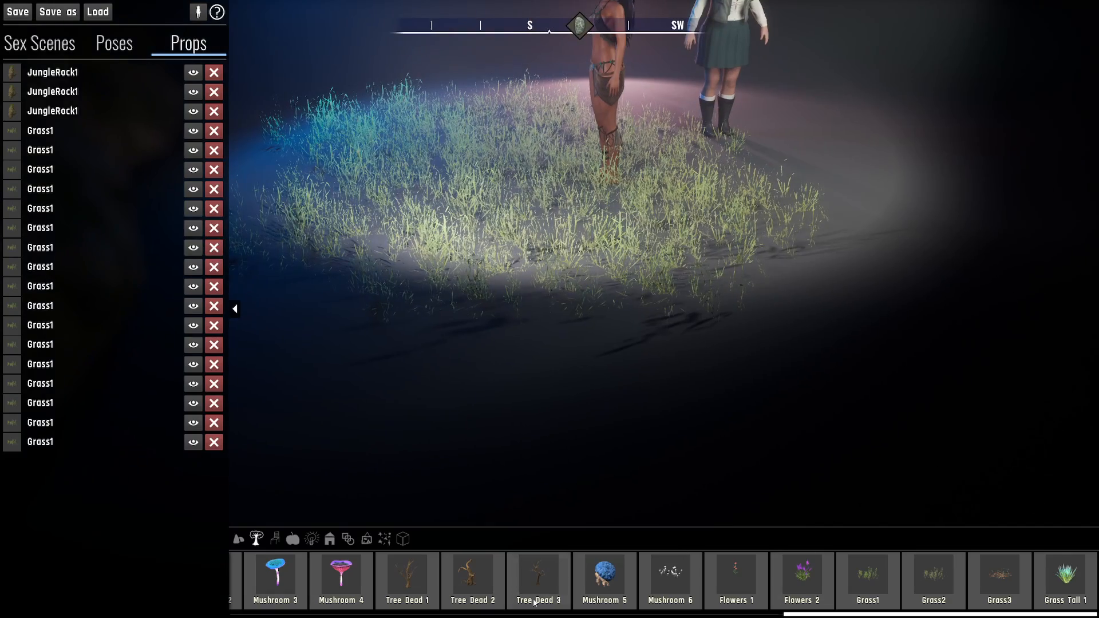
# - Place a Tree Dead 3 prop at the edge of the grass patch, beside the jungle rocks
pyautogui.moveTo(558, 565); pyautogui.dragTo(403, 117)
pyautogui.moveTo(607, 251); pyautogui.dragTo(589, 181, button='right')
pyautogui.press('d')
pyautogui.click(603, 155)
pyautogui.moveTo(651, 333); pyautogui.dragTo(663, 395, button='right')
pyautogui.press('s')
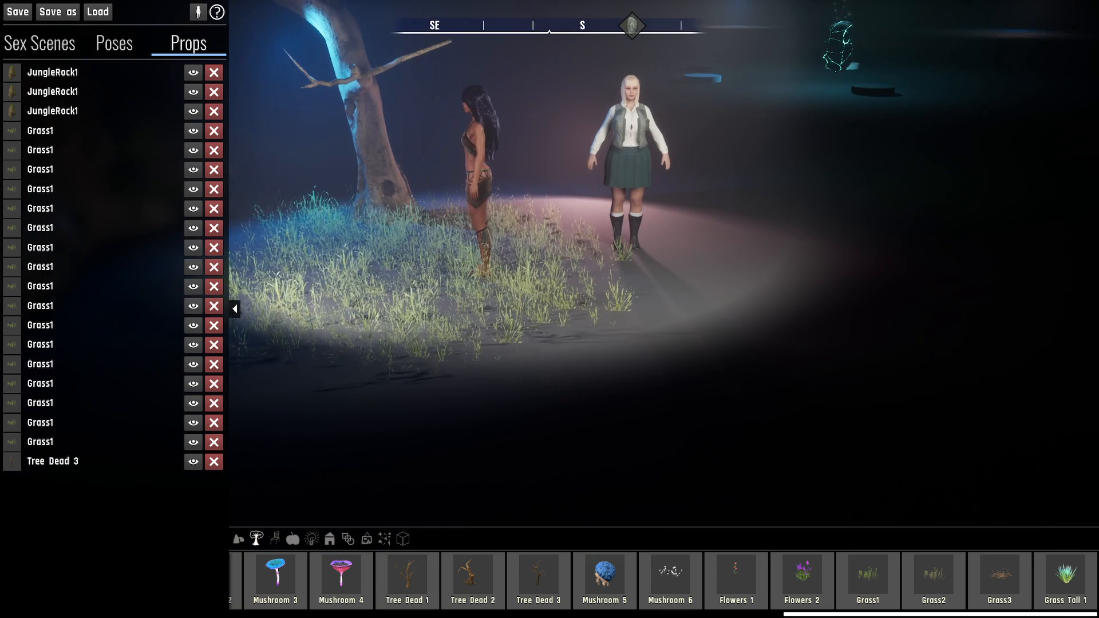
pyautogui.press('a')
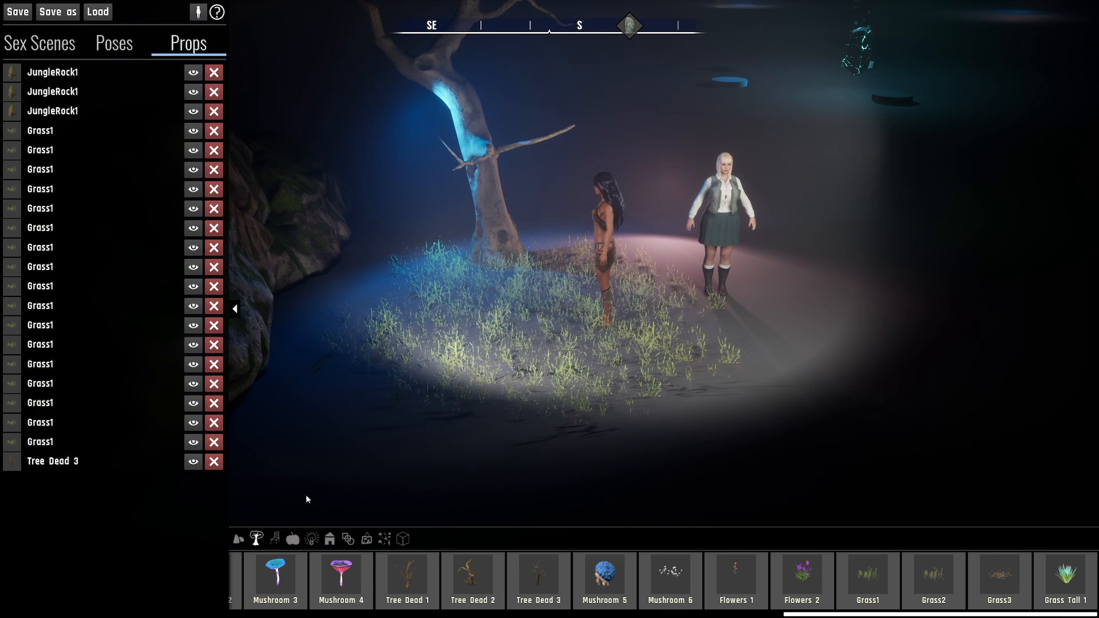
# - Place a Couch prop from the furniture props on the grass in front of the dead tree
pyautogui.click(276, 539)
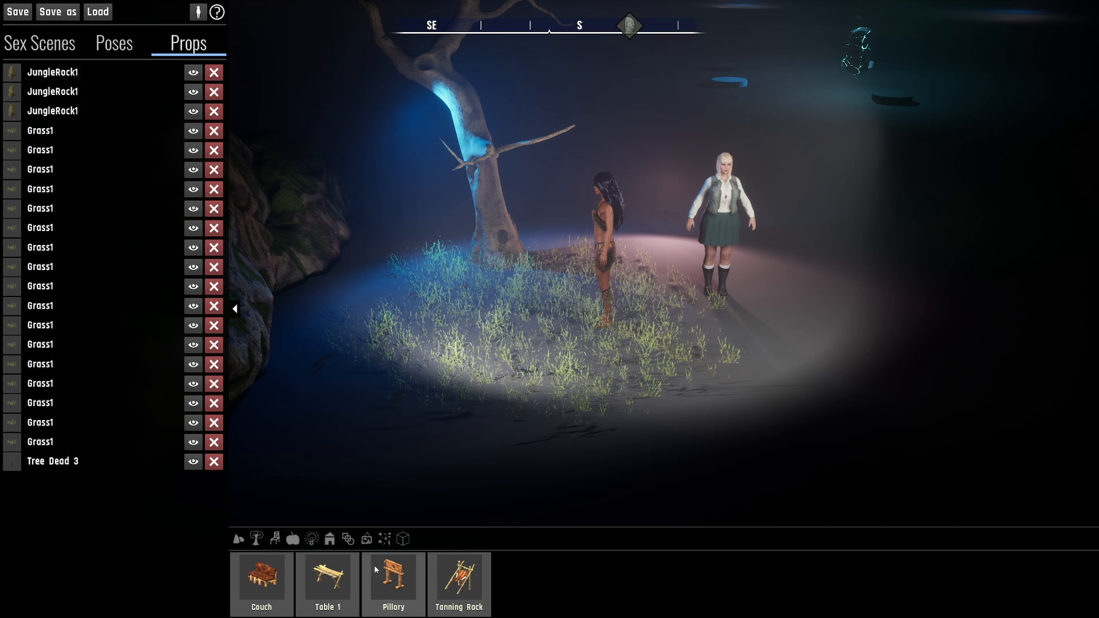
pyautogui.moveTo(481, 367); pyautogui.dragTo(513, 379, button='right')
pyautogui.press('w')
pyautogui.press('a')
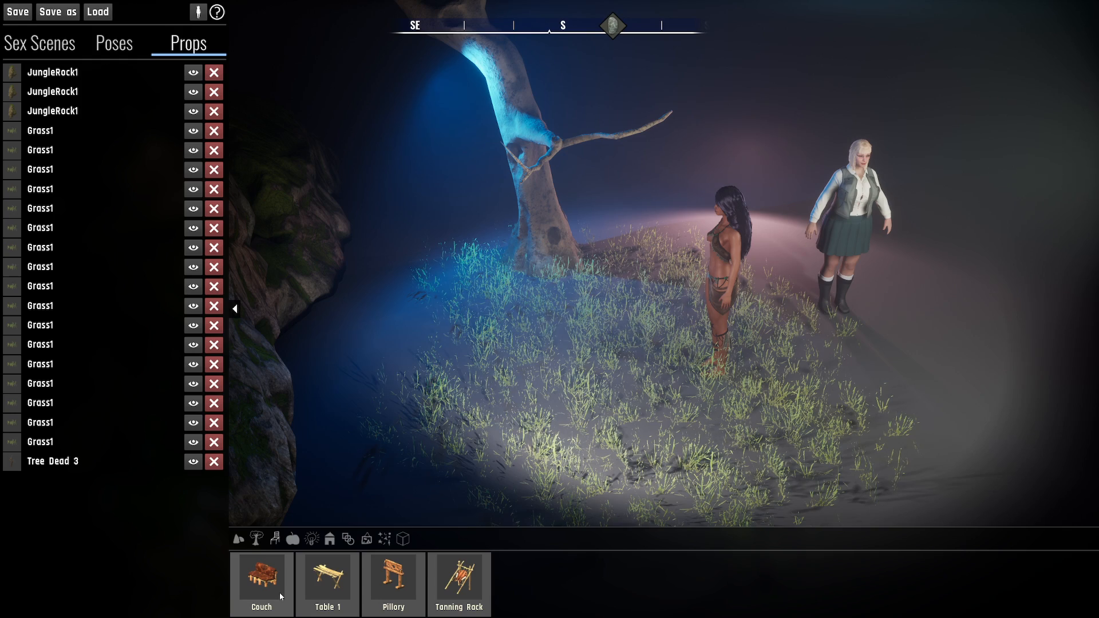
pyautogui.moveTo(265, 593); pyautogui.dragTo(511, 295)
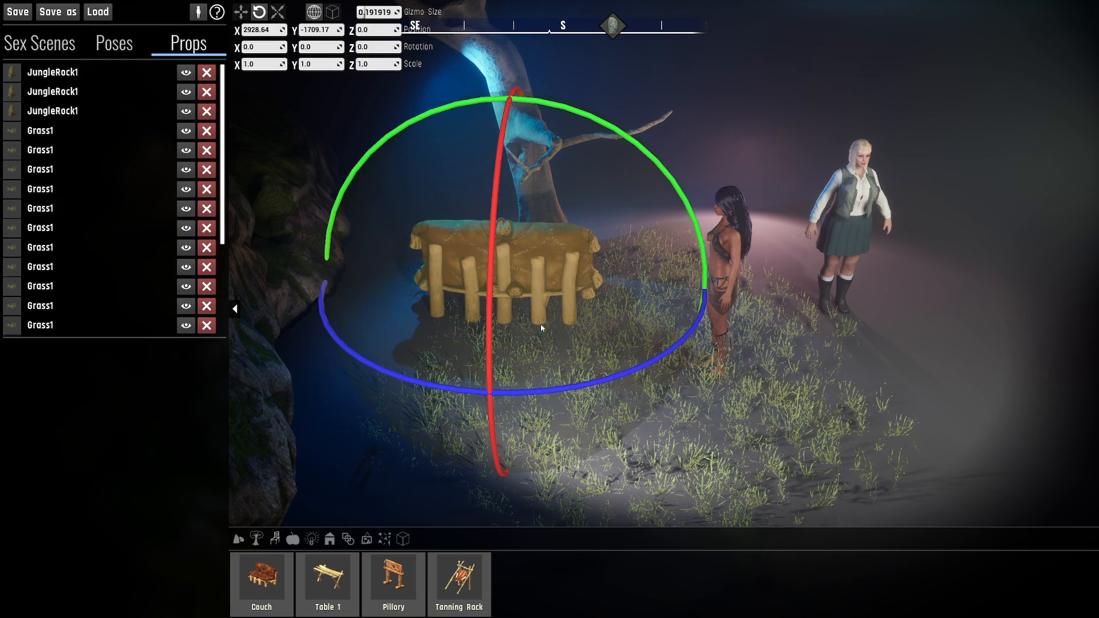
# - Rotate the couch about Z to about 148.21 and move it to about -1779.48 in Y
pyautogui.moveTo(604, 377); pyautogui.dragTo(397, 334)
pyautogui.press('w')
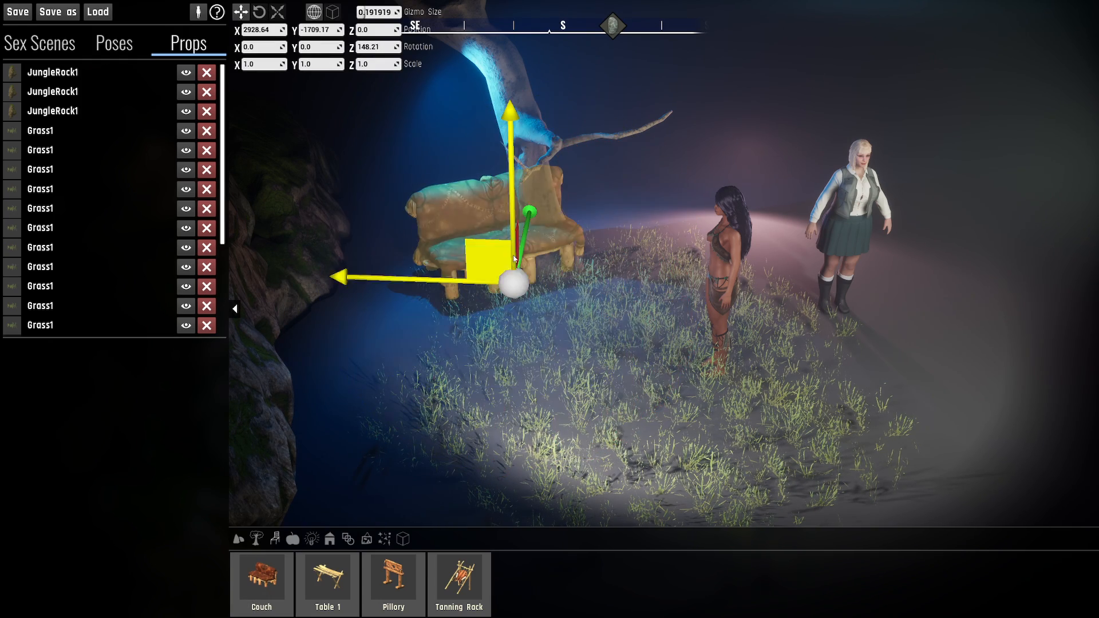
pyautogui.moveTo(476, 265); pyautogui.dragTo(468, 300)
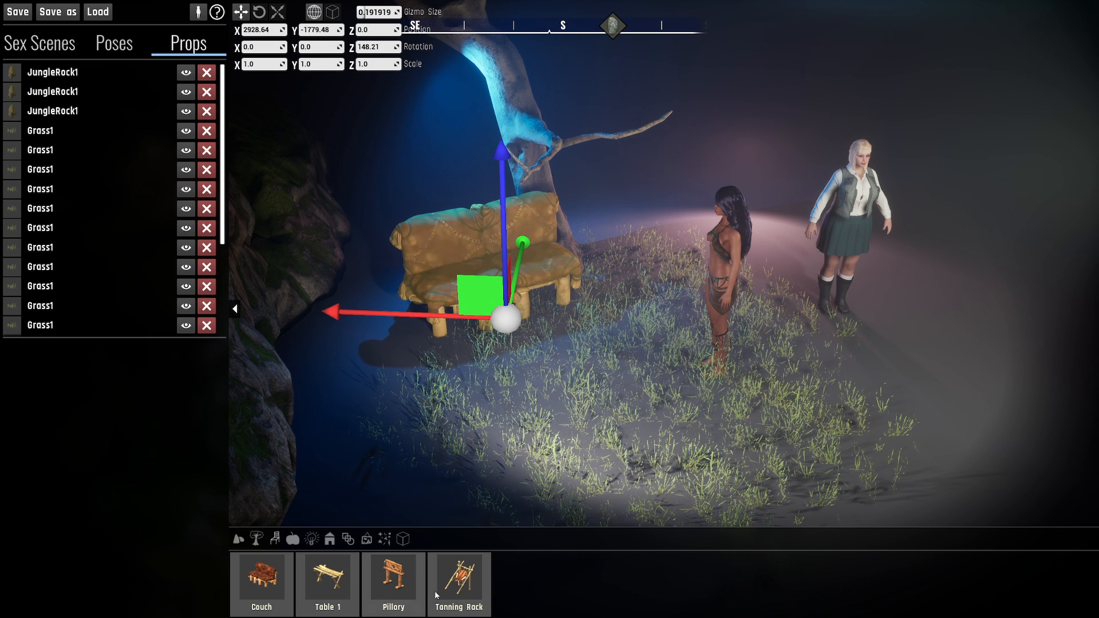
# - Look through the food and light props, and place a Point Light on the floor in front of the blonde character
pyautogui.click(293, 539)
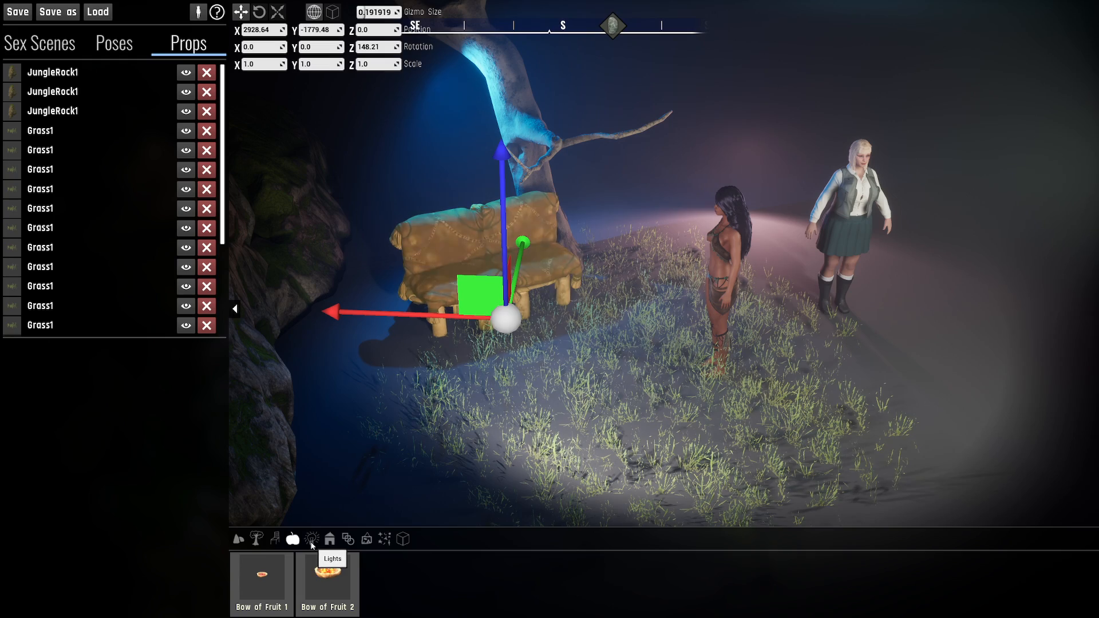
pyautogui.click(312, 541)
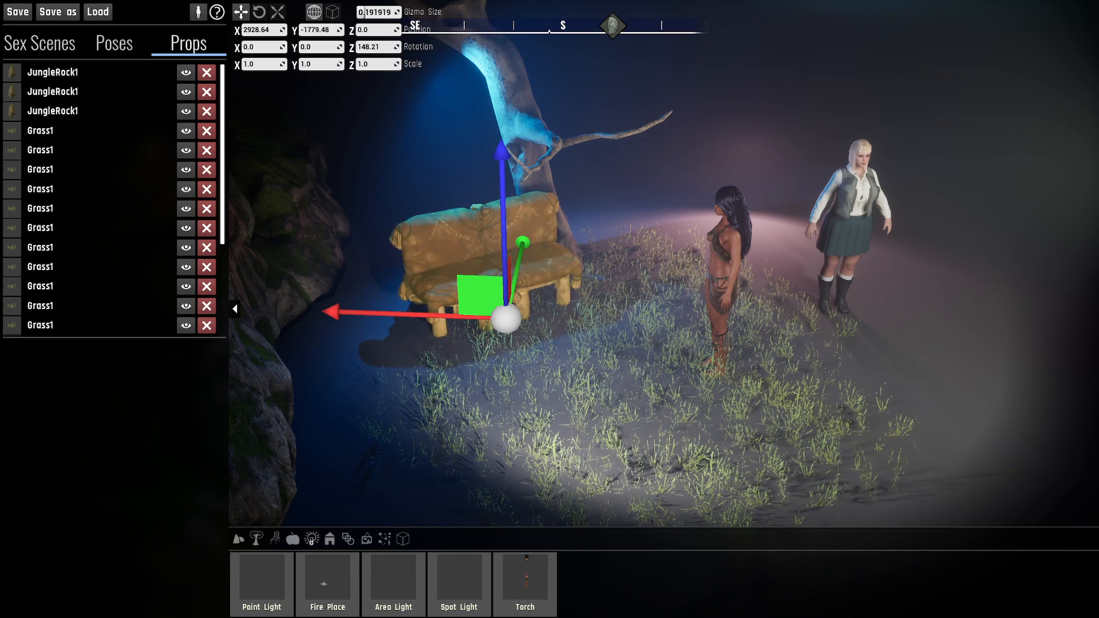
pyautogui.moveTo(602, 427); pyautogui.dragTo(544, 421, button='right')
pyautogui.press('w')
pyautogui.press('d')
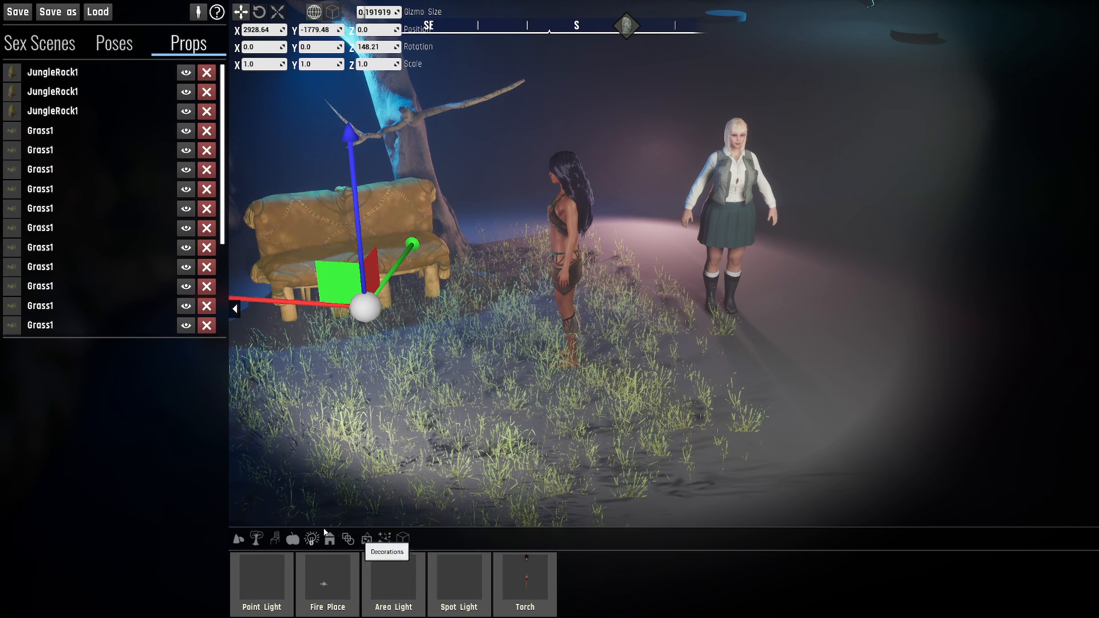
pyautogui.click(270, 583)
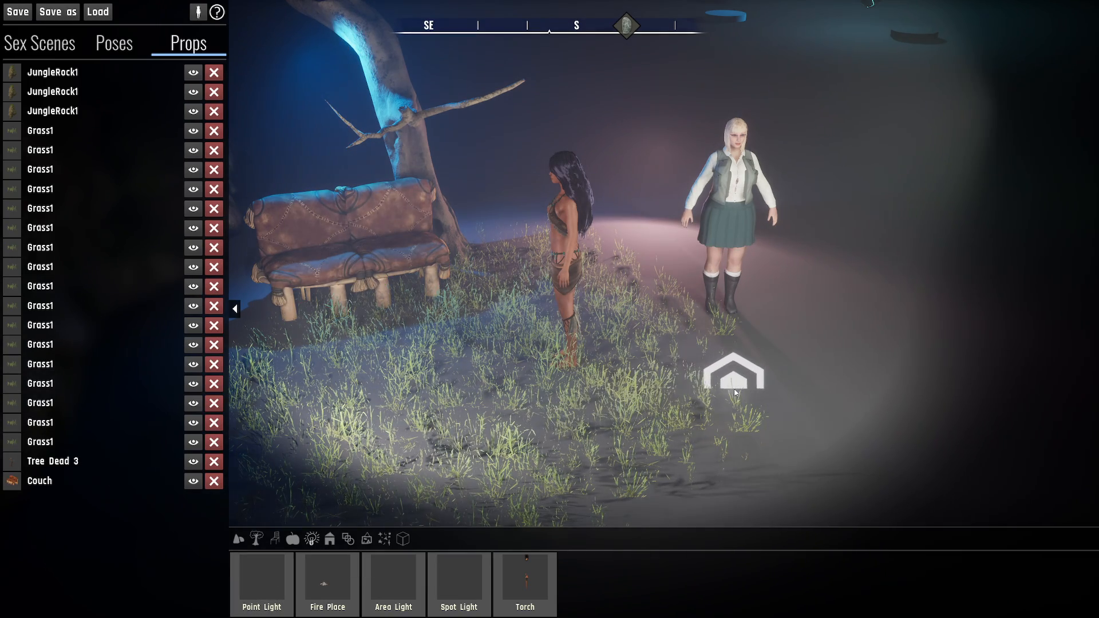
pyautogui.click(753, 369)
# - Raise the point light to about 140.27 in Z and view its lighting from behind the characters
pyautogui.moveTo(754, 337); pyautogui.dragTo(771, 161)
pyautogui.press('w')
pyautogui.moveTo(862, 328); pyautogui.dragTo(863, 328, button='right')
pyautogui.press('d')
pyautogui.moveTo(479, 278); pyautogui.dragTo(452, 309, button='right')
pyautogui.press('d')
pyautogui.press('e')
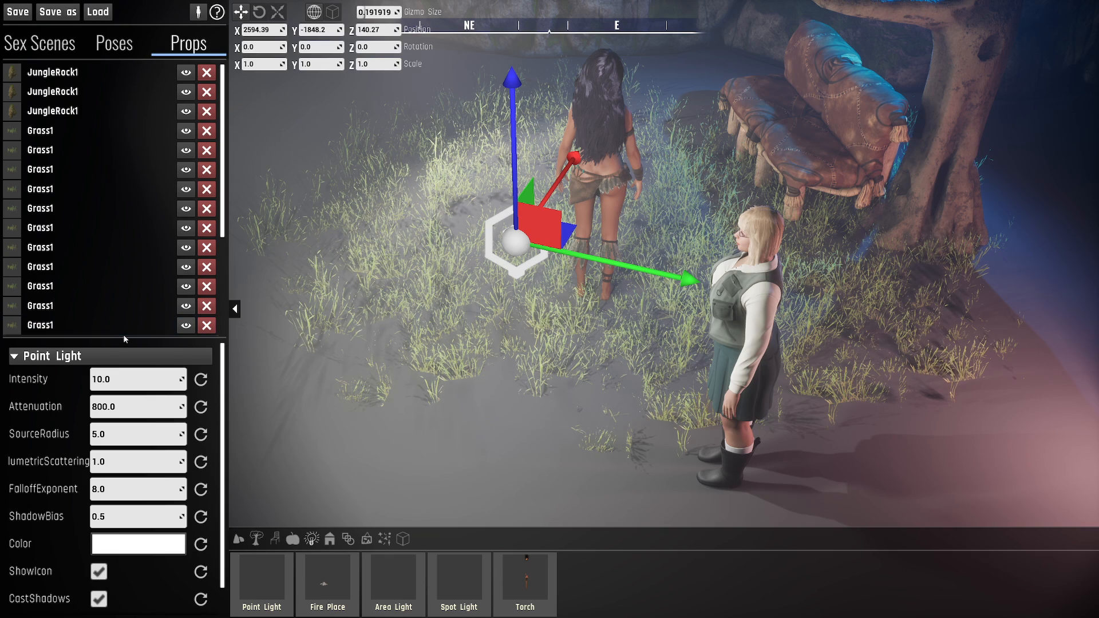
# - Enlarge the point light's settings area until every property shows, and inspect the lit characters up close
pyautogui.moveTo(125, 337); pyautogui.dragTo(124, 281)
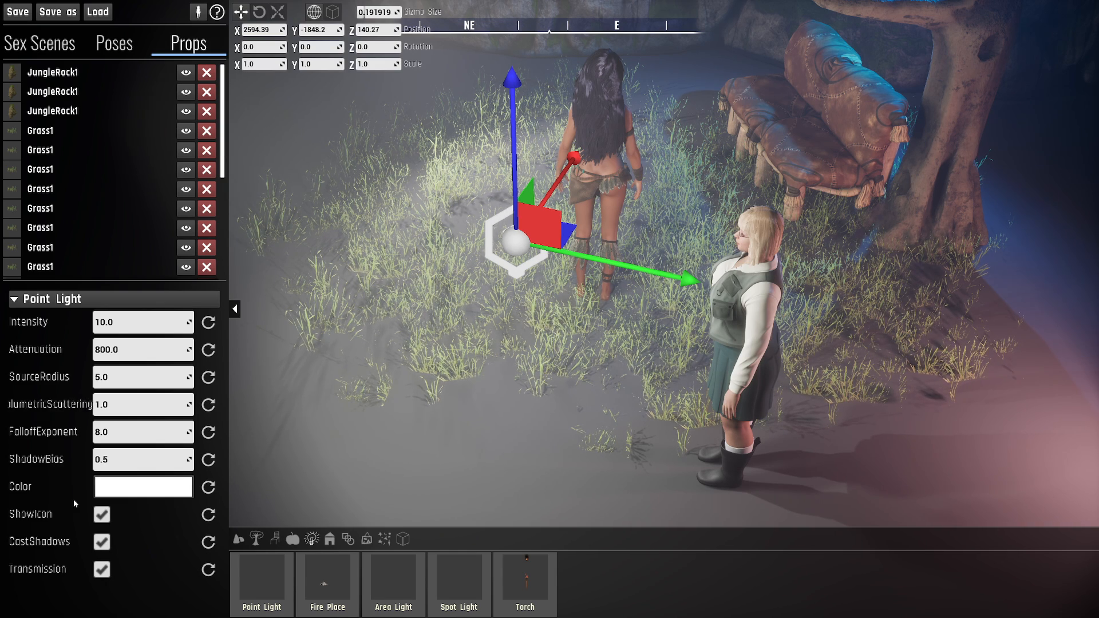
pyautogui.press('a')
pyautogui.moveTo(530, 360); pyautogui.dragTo(629, 338, button='right')
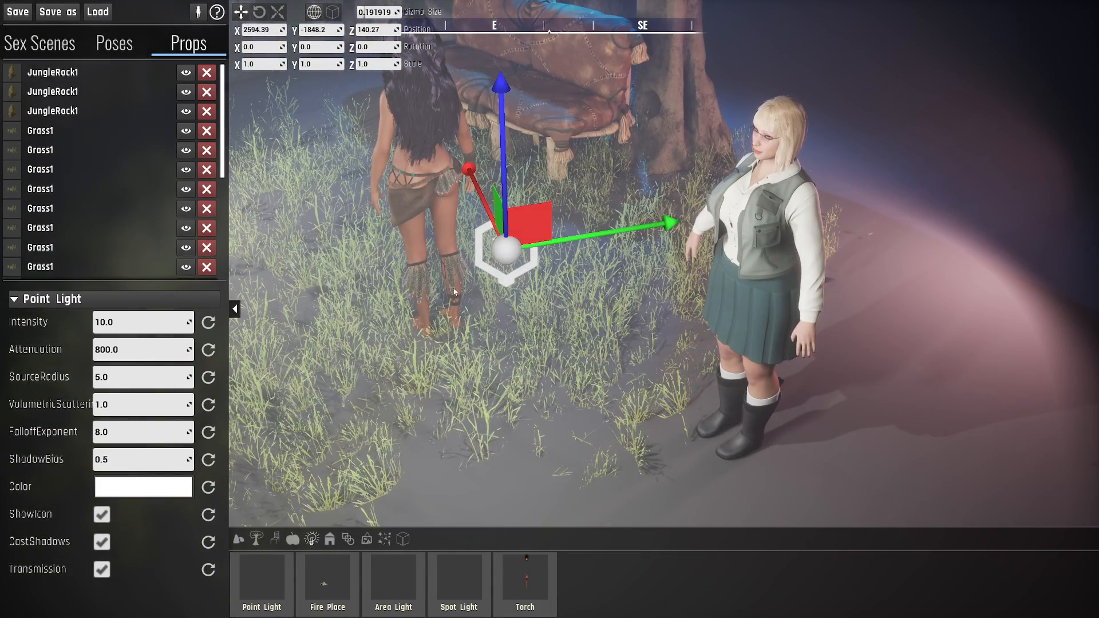
pyautogui.moveTo(494, 291); pyautogui.dragTo(477, 282, button='right')
pyautogui.press('s')
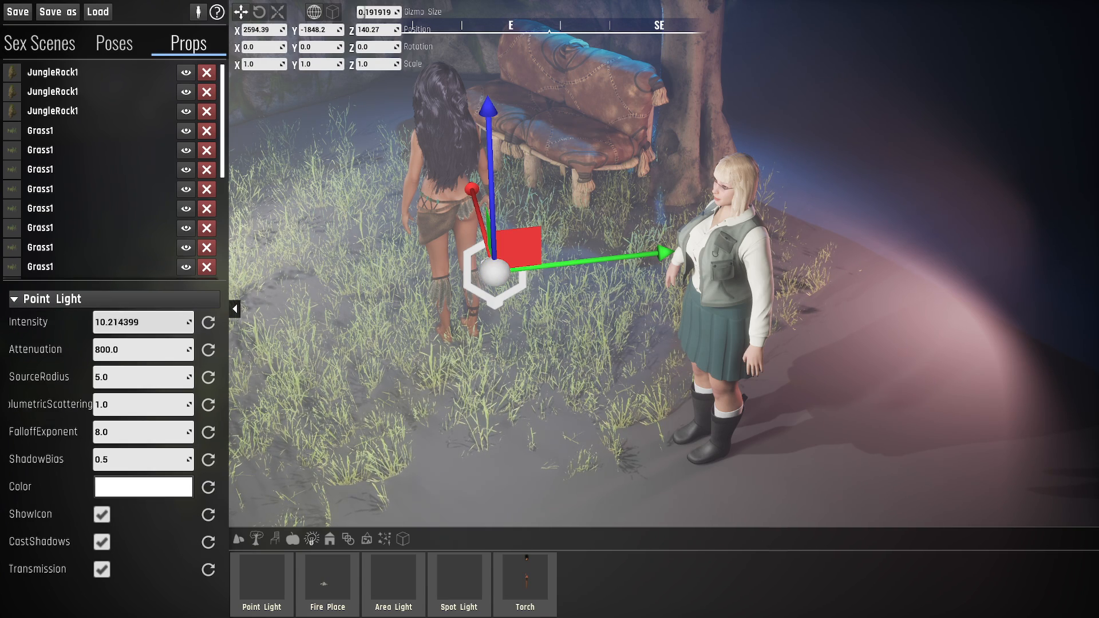
# - Try different intensity values on the point light and restore the default of 10.0
pyautogui.moveTo(143, 322); pyautogui.dragTo(408, 322)
pyautogui.press('s')
pyautogui.moveTo(343, 321); pyautogui.dragTo(321, 321, button='right')
pyautogui.moveTo(120, 323); pyautogui.dragTo(187, 323)
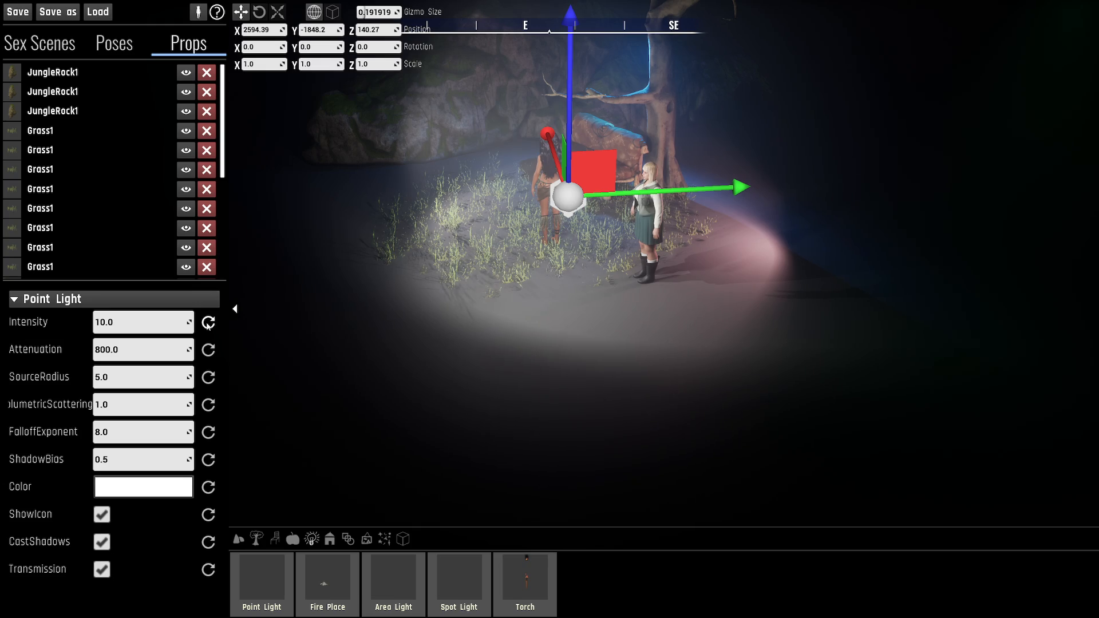
# - Move the point light along X to about 2031.1, into the dark area away from the characters
pyautogui.moveTo(321, 320); pyautogui.dragTo(424, 278, button='right')
pyautogui.press('w')
pyautogui.press('d')
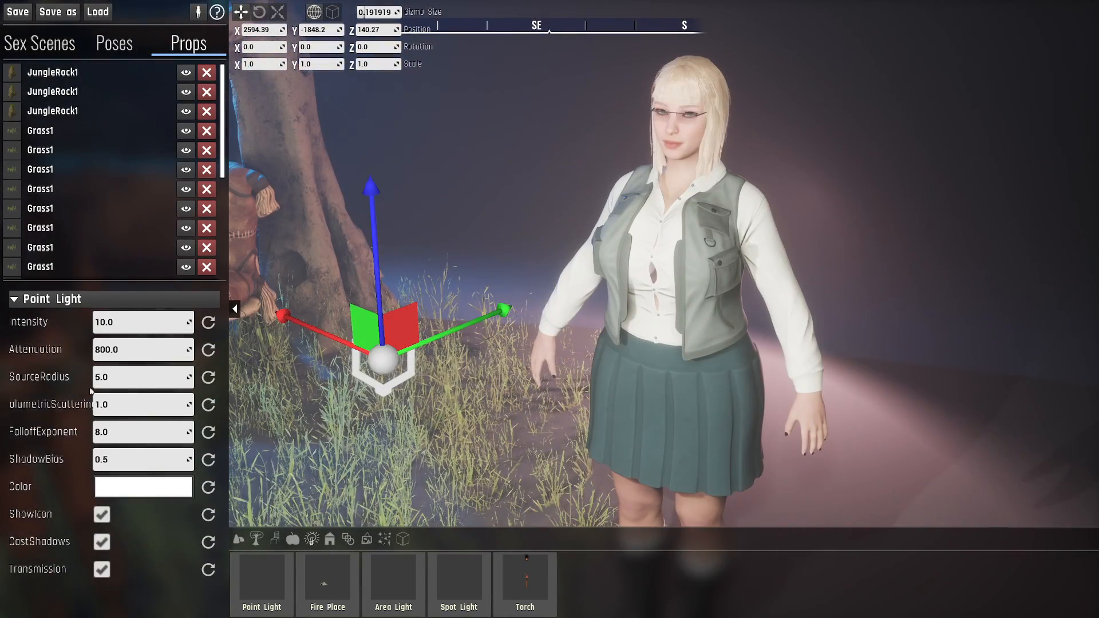
pyautogui.press('s')
pyautogui.moveTo(344, 343); pyautogui.dragTo(421, 365, button='right')
pyautogui.press('a')
pyautogui.moveTo(467, 364); pyautogui.dragTo(973, 471)
pyautogui.moveTo(759, 407)
pyautogui.mouseDown(button='right')
pyautogui.moveTo(819, 432)
pyautogui.moveTo(784, 452)
pyautogui.moveTo(681, 438)
pyautogui.moveTo(598, 447)
pyautogui.moveTo(572, 481)
pyautogui.moveTo(761, 389)
pyautogui.mouseUp(button='right')
pyautogui.press('d')
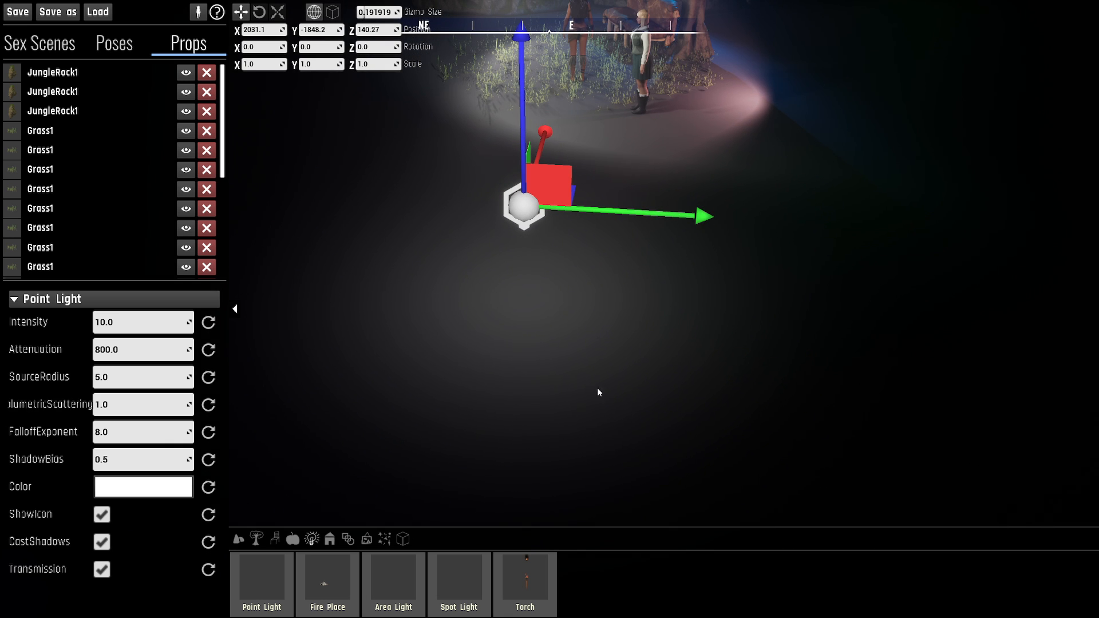
# - Raise the point light's intensity to about 41.07 and view the lit floor from farther back
pyautogui.press('s')
pyautogui.moveTo(580, 228); pyautogui.dragTo(572, 263, button='right')
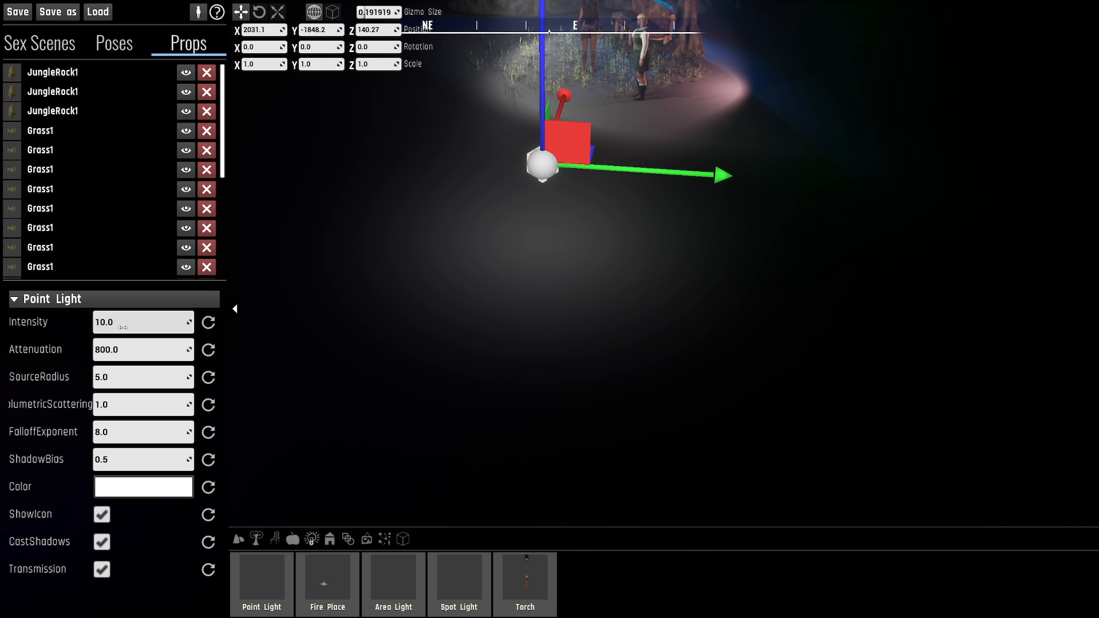
pyautogui.moveTo(143, 323); pyautogui.dragTo(202, 322)
pyautogui.moveTo(550, 287); pyautogui.dragTo(510, 237, button='right')
pyautogui.press('s')
pyautogui.press('w')
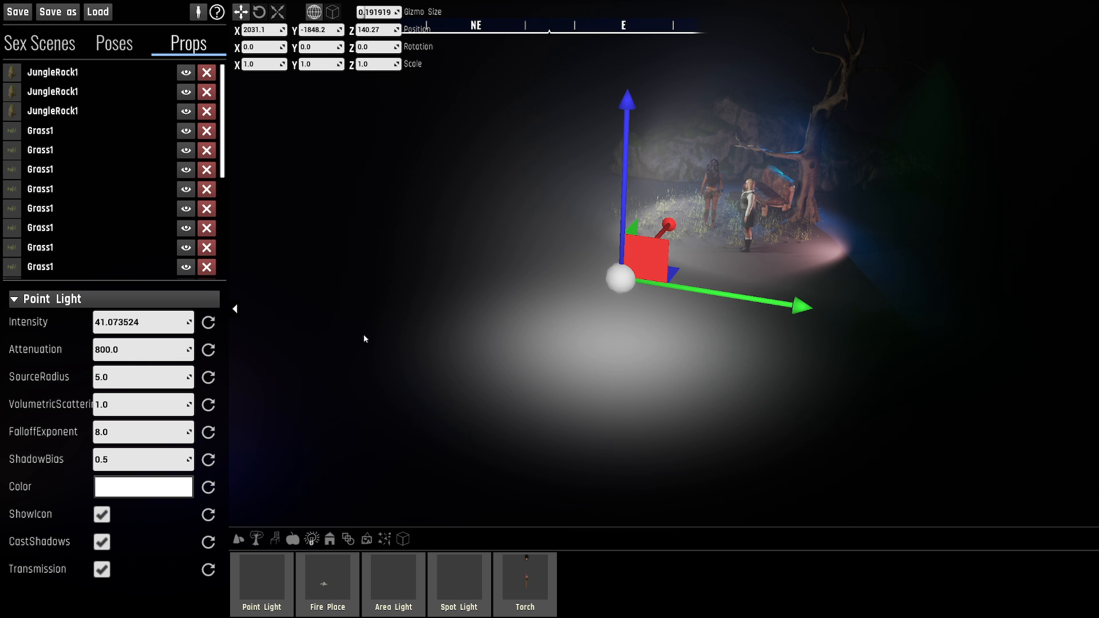
pyautogui.press('w')
# - Try point light attenuation values up to about 1091 and settle on about 338.1
pyautogui.moveTo(158, 350)
pyautogui.mouseDown()
pyautogui.moveTo(122, 350)
pyautogui.moveTo(163, 350)
pyautogui.moveTo(155, 357)
pyautogui.mouseUp()
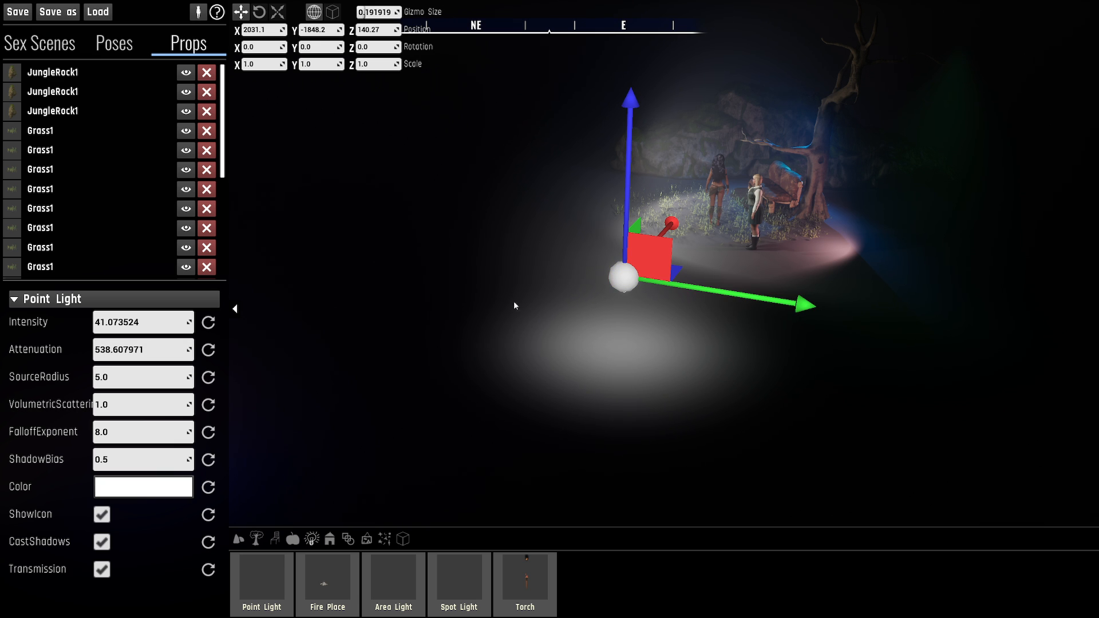
pyautogui.moveTo(165, 353); pyautogui.dragTo(370, 358)
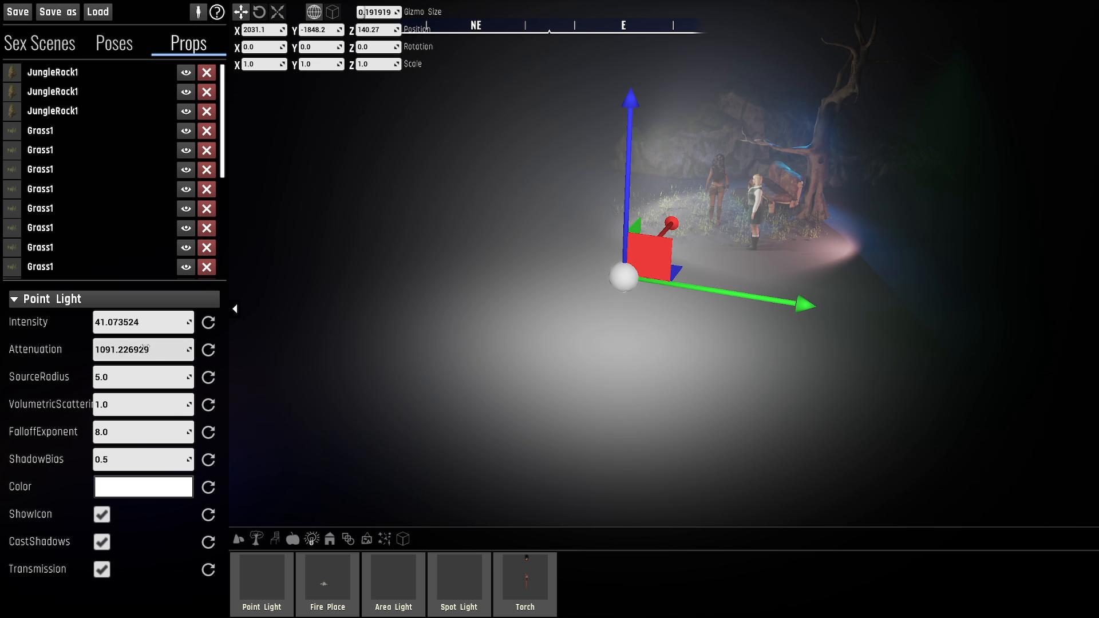
pyautogui.moveTo(150, 350); pyautogui.dragTo(117, 350)
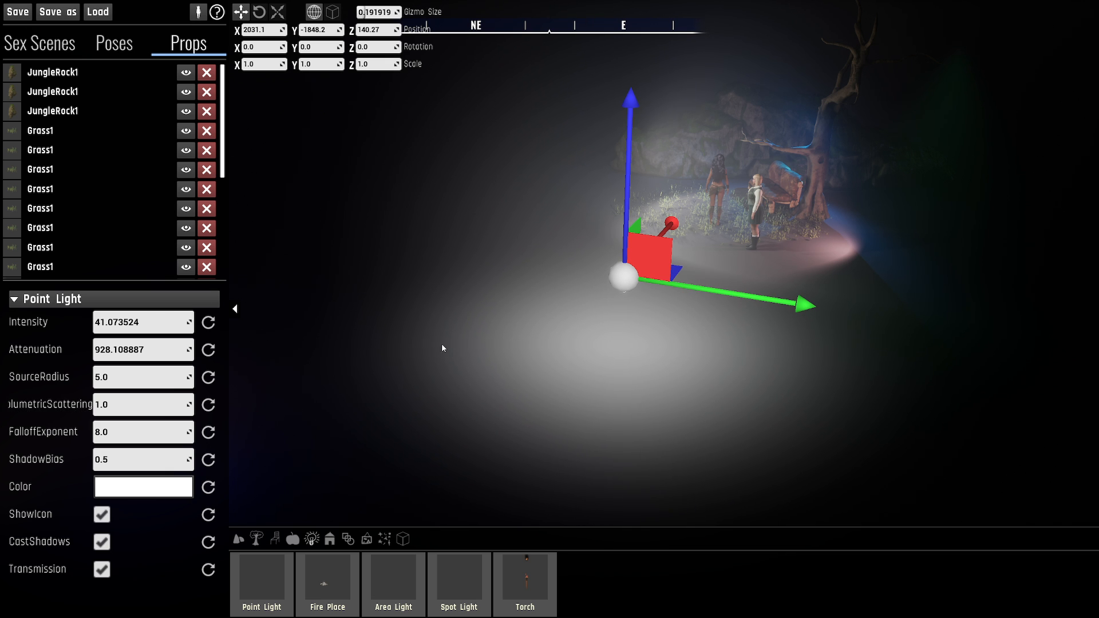
pyautogui.moveTo(147, 351); pyautogui.dragTo(108, 351)
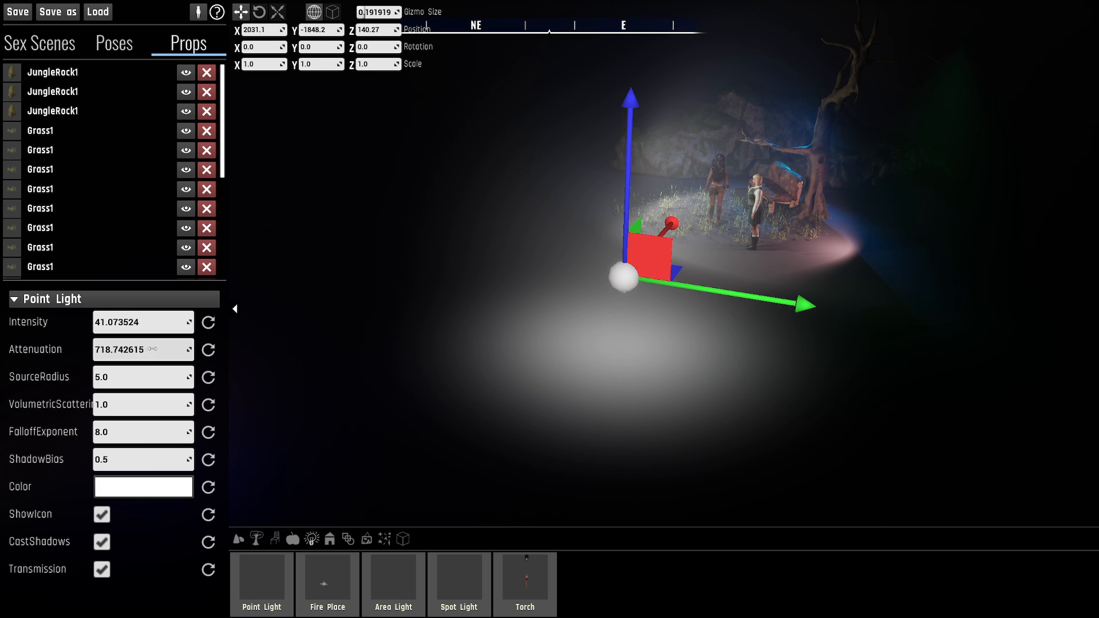
pyautogui.moveTo(148, 351); pyautogui.dragTo(83, 349)
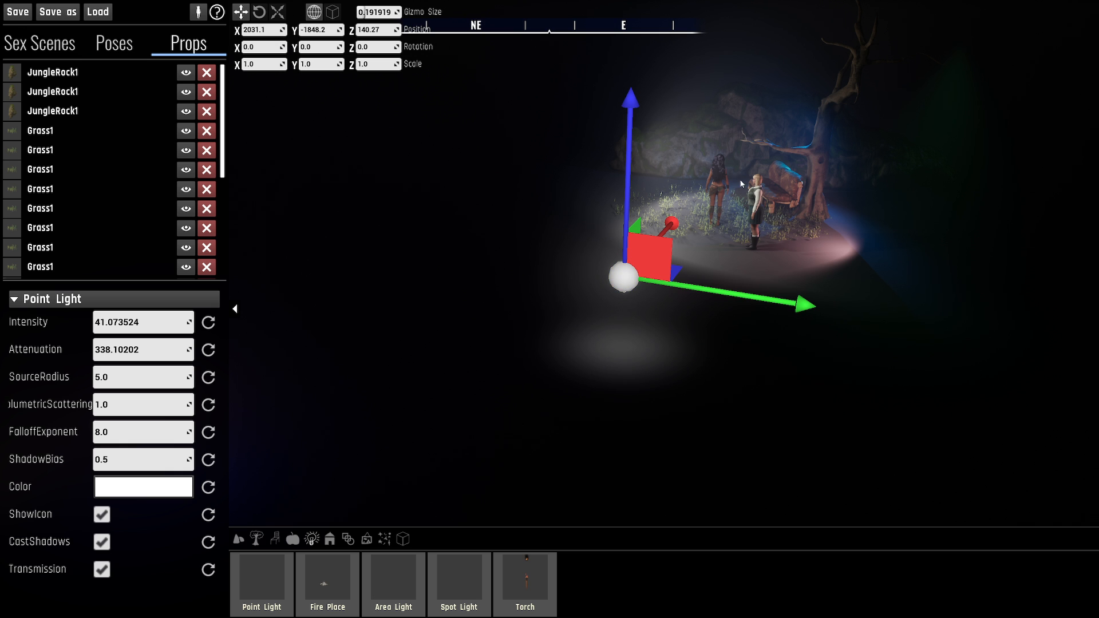
# - Move the point light from the dark area to beside the dark-haired character, at about X 2700.44 and Y -1902.08
pyautogui.press('w')
pyautogui.moveTo(574, 329); pyautogui.dragTo(574, 328, button='right')
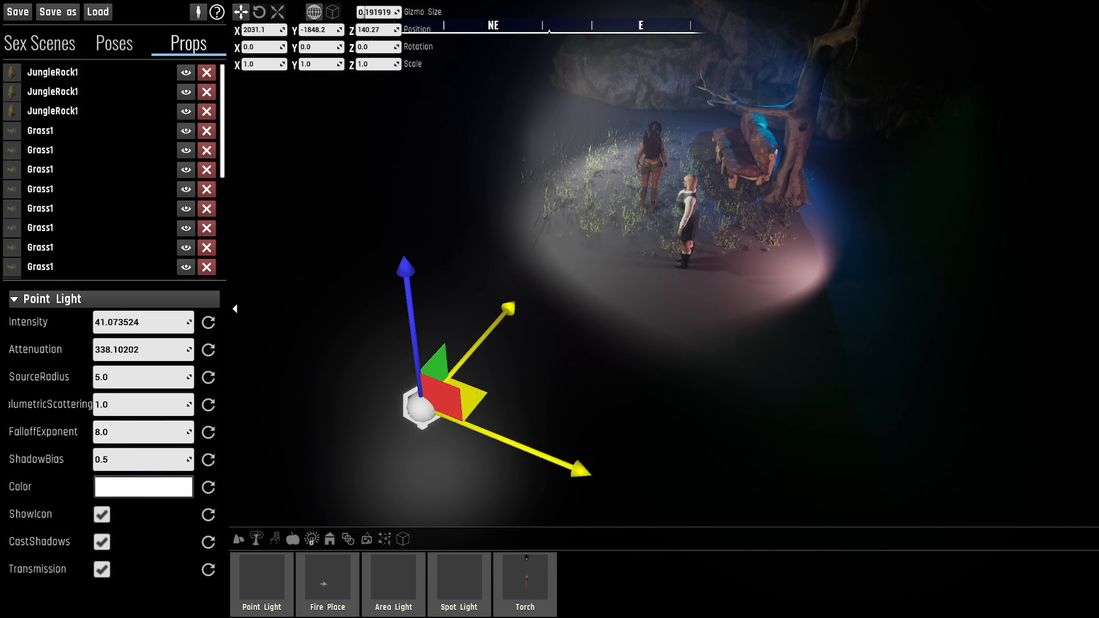
pyautogui.moveTo(467, 395); pyautogui.dragTo(659, 124)
pyautogui.press('w')
pyautogui.moveTo(659, 123); pyautogui.dragTo(824, 112, button='right')
pyautogui.press('a')
pyautogui.moveTo(684, 223); pyautogui.dragTo(685, 223, button='right')
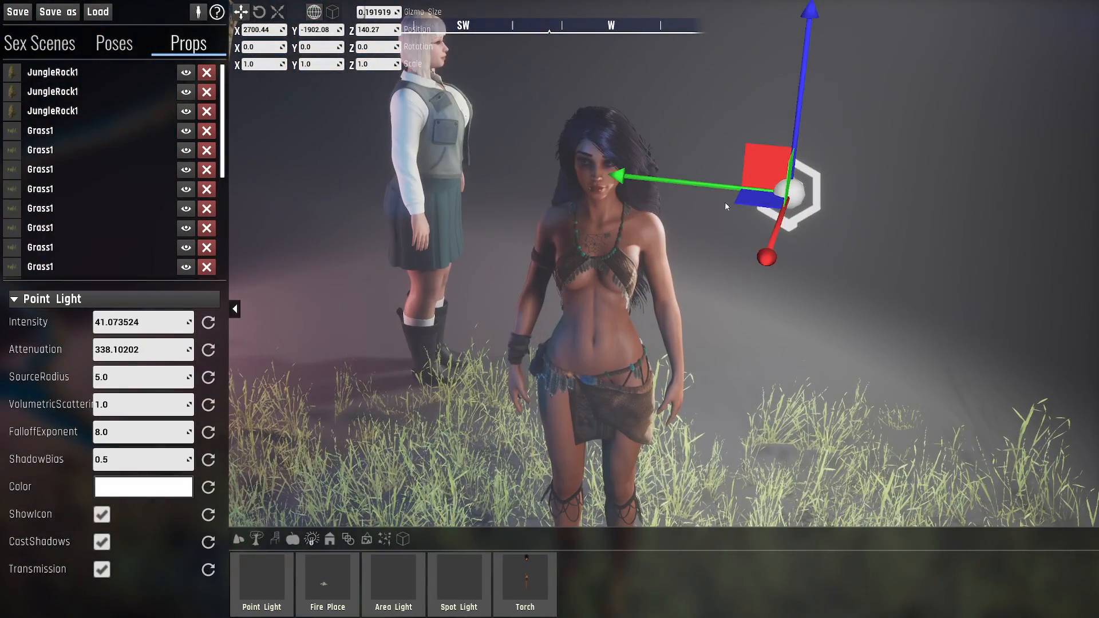
# - Bring the point light close to the dark-haired character's head, at about X 2784.7, Y -1838.5 and Z 164.93
pyautogui.moveTo(738, 185); pyautogui.dragTo(442, 183)
pyautogui.moveTo(442, 183); pyautogui.dragTo(535, 112, button='right')
pyautogui.press('w')
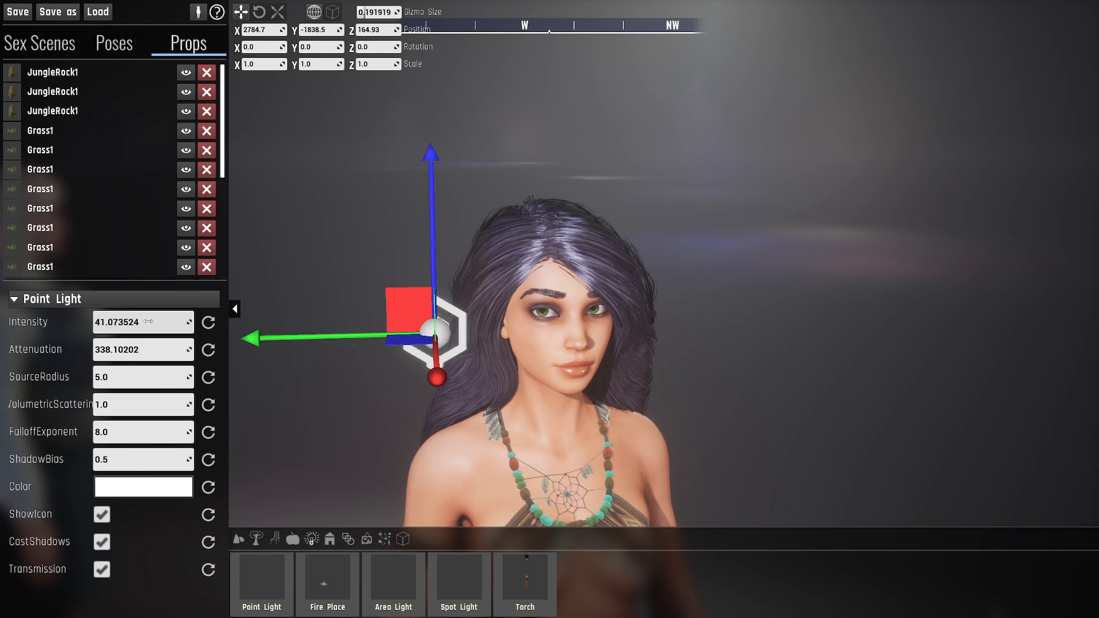
# - Set the point light's intensity to 10.0 and nudge the light along X to about 2786.22
pyautogui.press('Return')
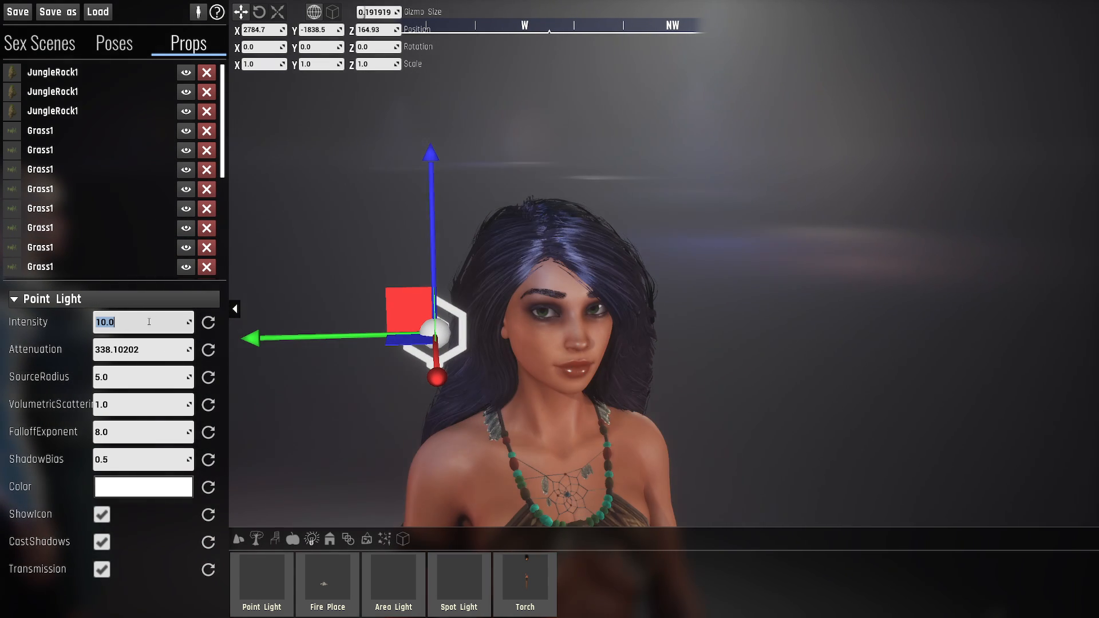
pyautogui.moveTo(285, 330); pyautogui.dragTo(239, 298, button='right')
pyautogui.press('d')
pyautogui.press('q')
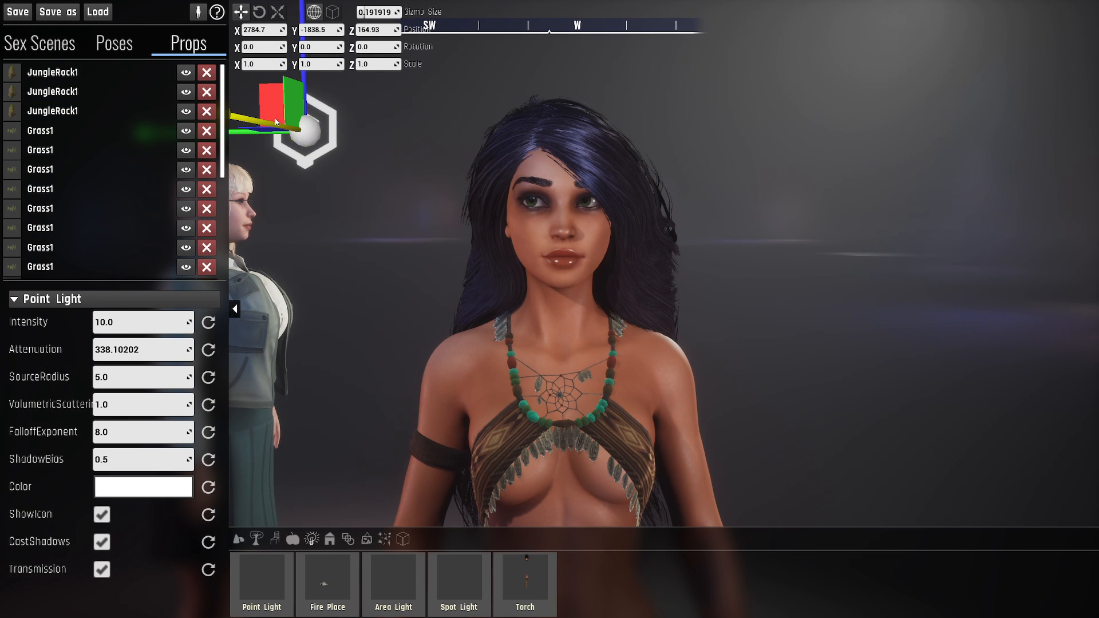
pyautogui.moveTo(265, 127); pyautogui.dragTo(296, 167)
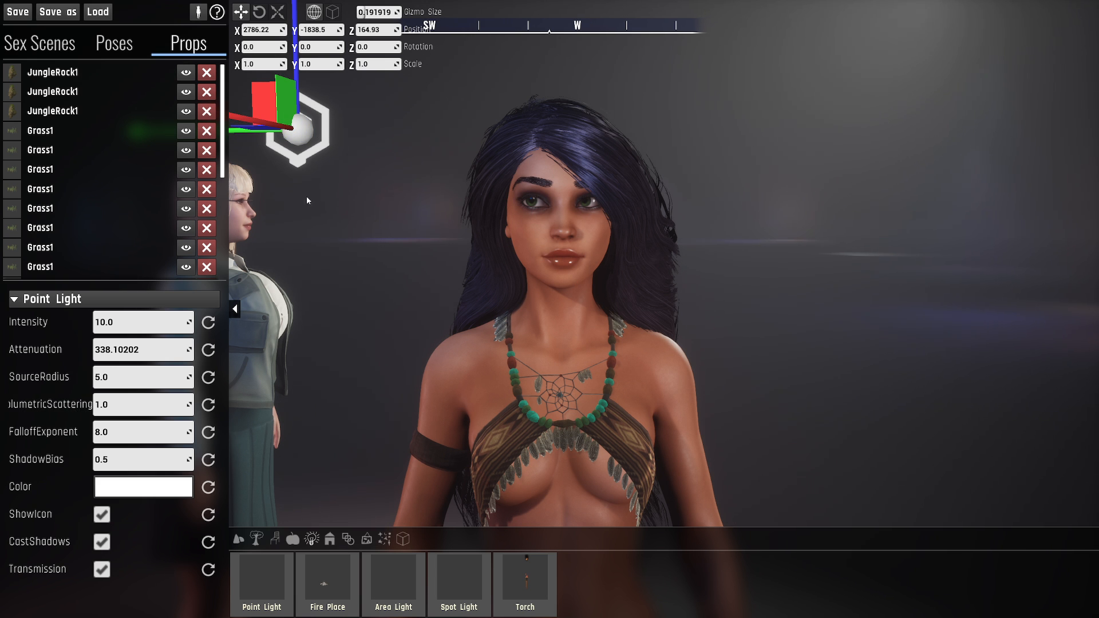
# - Examine how the point light falls on the dark-haired character's upper body and full figure from the front
pyautogui.press('s')
pyautogui.press('a')
pyautogui.moveTo(549, 309); pyautogui.dragTo(492, 294, button='right')
pyautogui.press('d')
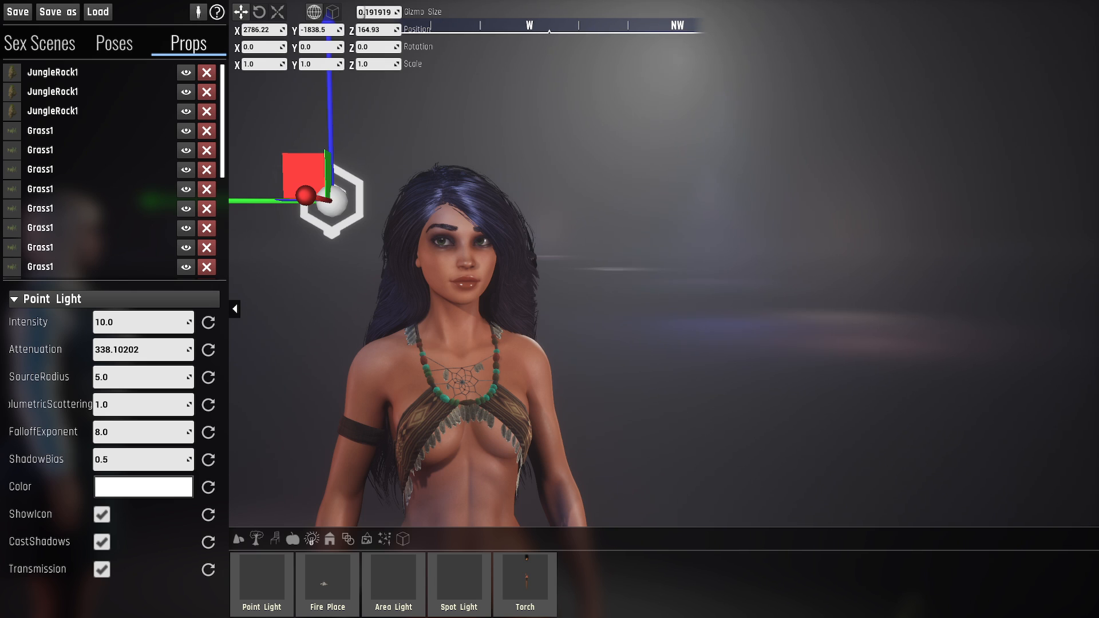
pyautogui.press('a')
pyautogui.moveTo(550, 309); pyautogui.dragTo(466, 331, button='right')
pyautogui.press('s')
pyautogui.press('d')
pyautogui.press('s')
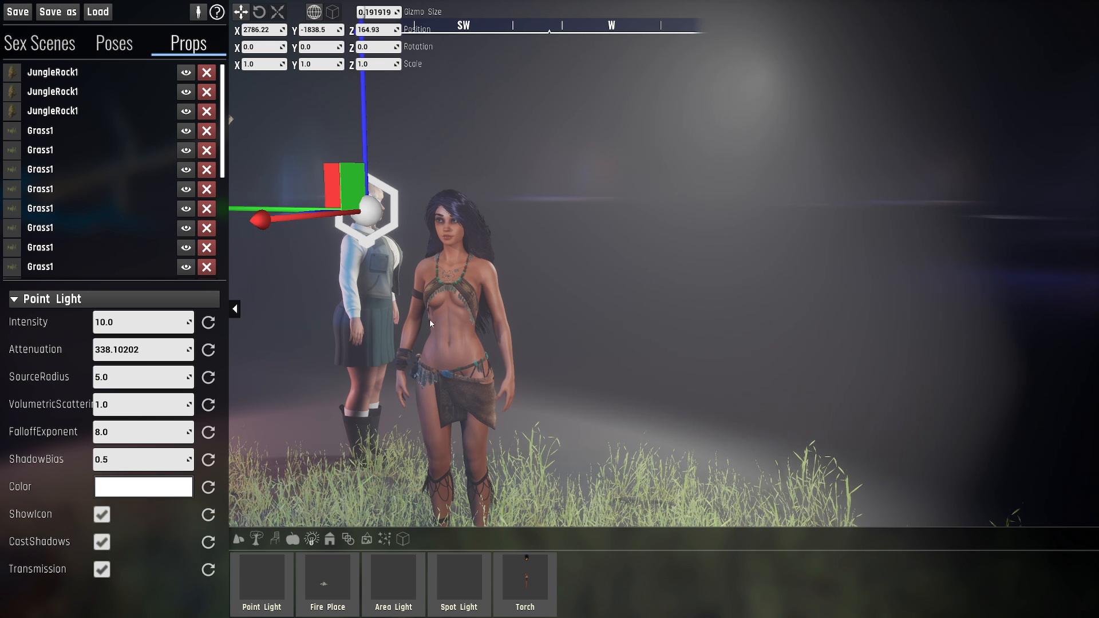
pyautogui.press('s')
# - Examine the light's highlights and shadows on the dark-haired character's face close up, shifting the viewpoint from side to side
pyautogui.moveTo(474, 360); pyautogui.dragTo(515, 294, button='right')
pyautogui.press('w')
pyautogui.press('d')
pyautogui.press('a')
pyautogui.press('s')
pyautogui.press('d')
pyautogui.press('a')
pyautogui.press('s')
pyautogui.press('d')
pyautogui.press('w')
pyautogui.press('d')
pyautogui.press('a')
pyautogui.press('w')
pyautogui.press('a')
pyautogui.press('d')
pyautogui.press('a')
pyautogui.press('d')
pyautogui.press('a')
pyautogui.press('d')
pyautogui.press('a')
pyautogui.press('d')
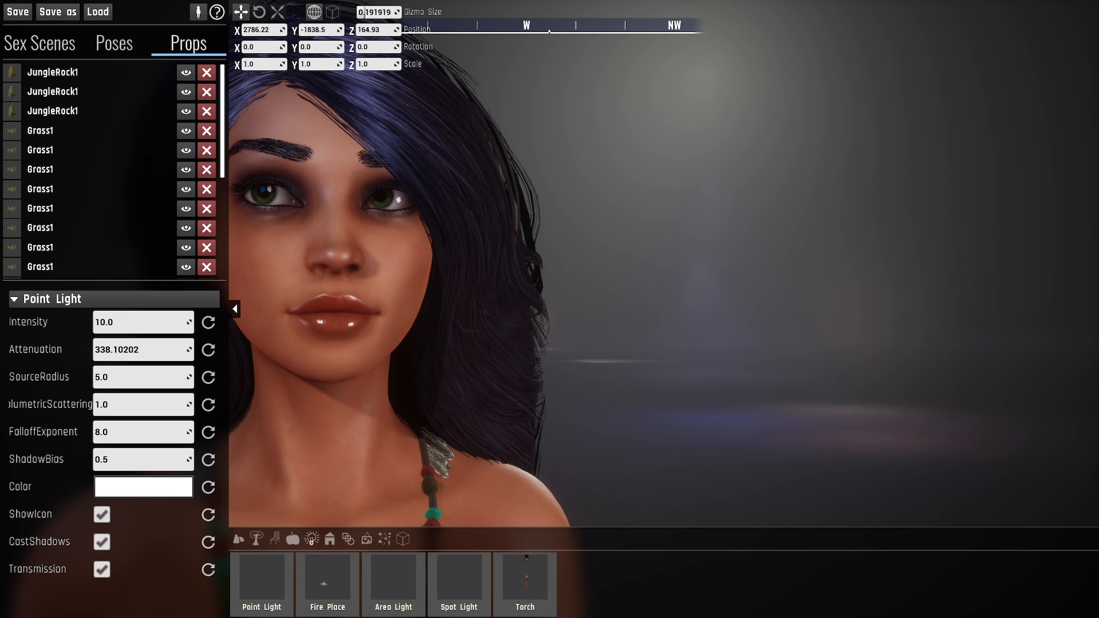
pyautogui.press('a')
pyautogui.press('d')
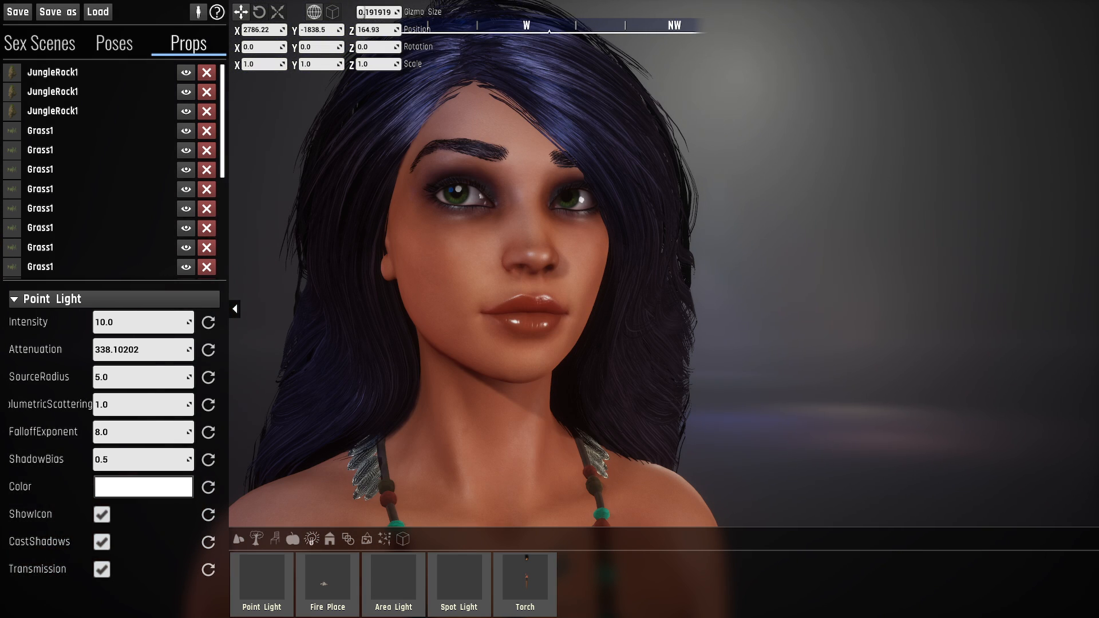
# - Inspect the lit scene from behind the characters, including the grass, couch and dead tree
pyautogui.moveTo(550, 310); pyautogui.dragTo(20, 332, button='right')
pyautogui.press('s')
pyautogui.press('d')
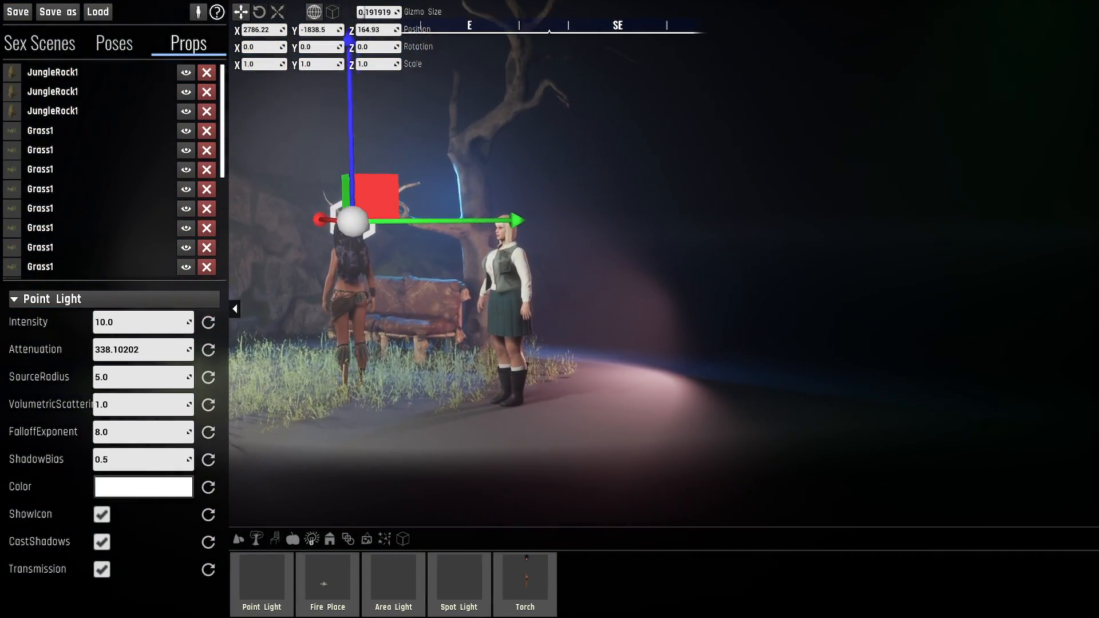
pyautogui.press('a')
pyautogui.press('w')
pyautogui.moveTo(550, 309); pyautogui.dragTo(574, 310, button='right')
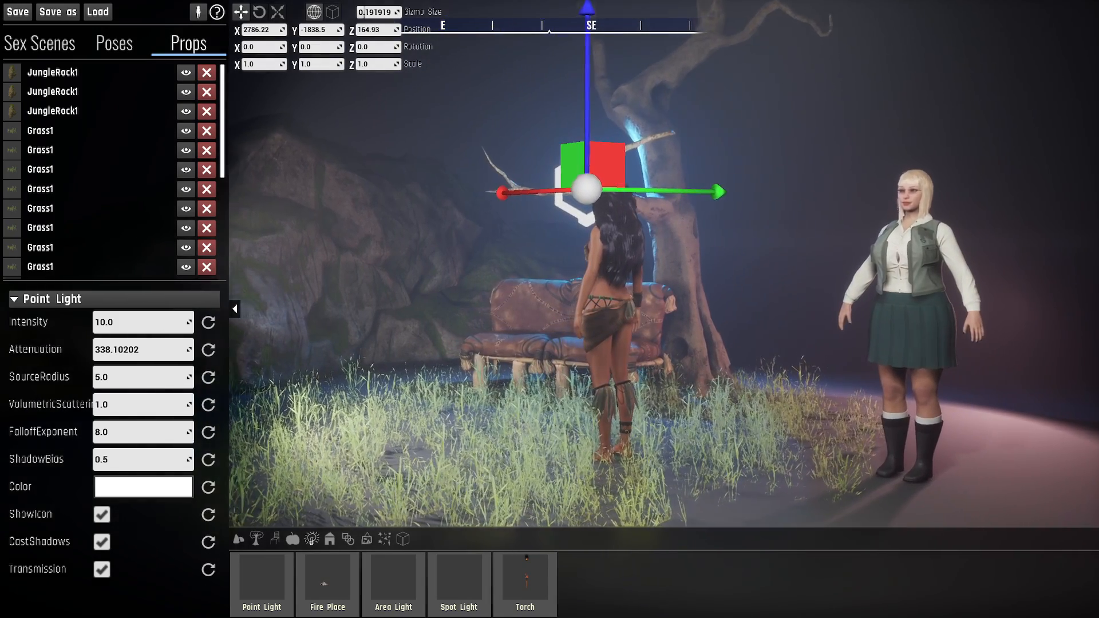
pyautogui.moveTo(549, 309); pyautogui.dragTo(560, 306, button='right')
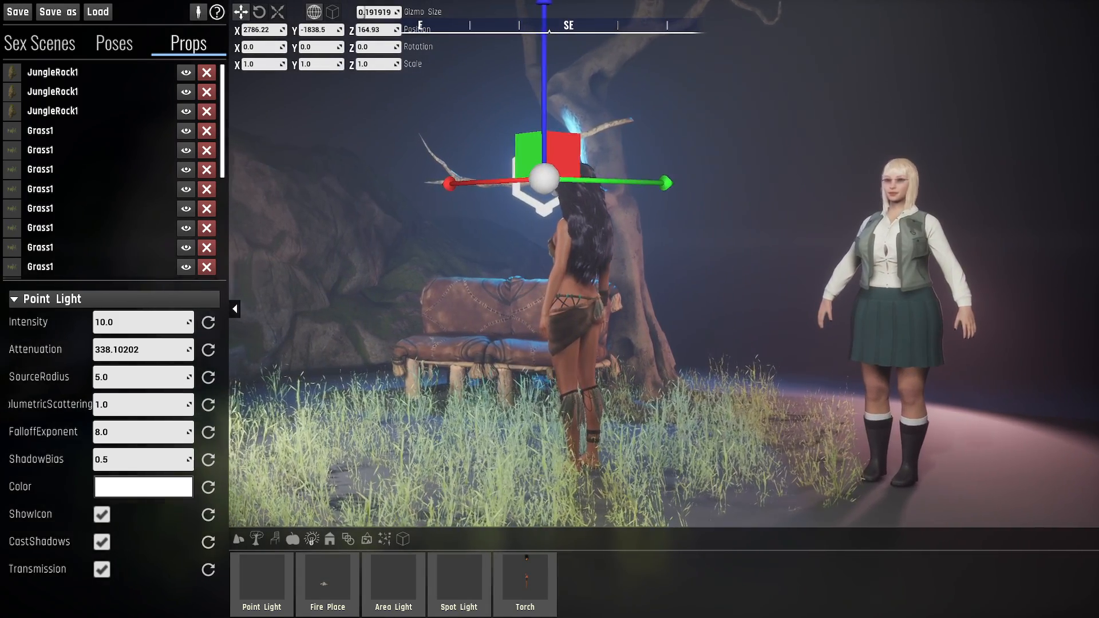
pyautogui.press('a')
pyautogui.press('a')
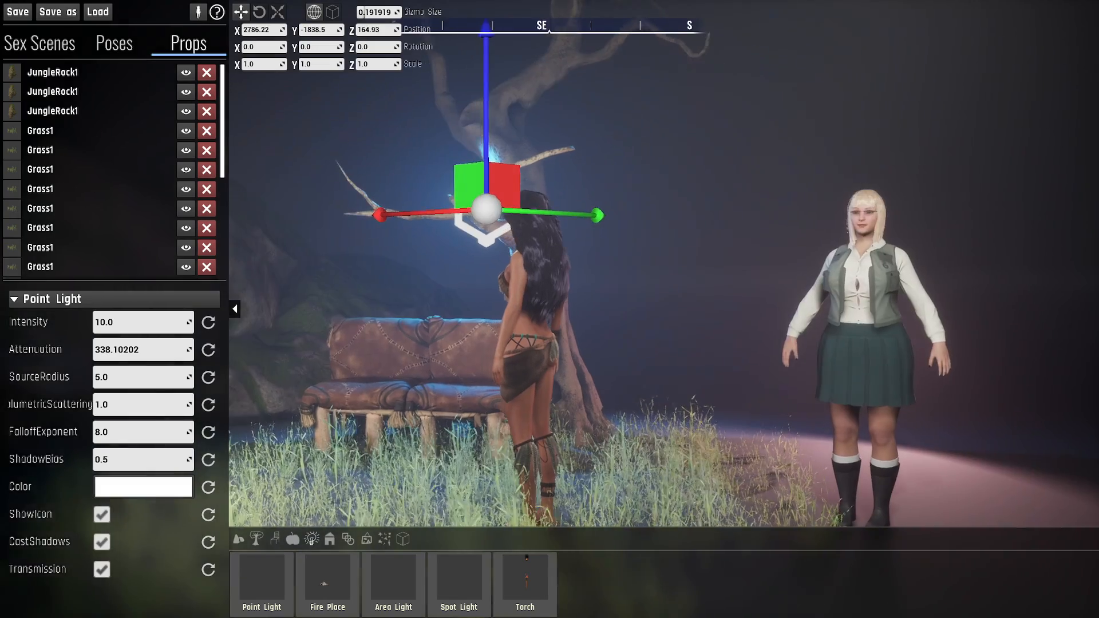
pyautogui.press('w')
pyautogui.press('a')
pyautogui.press('w')
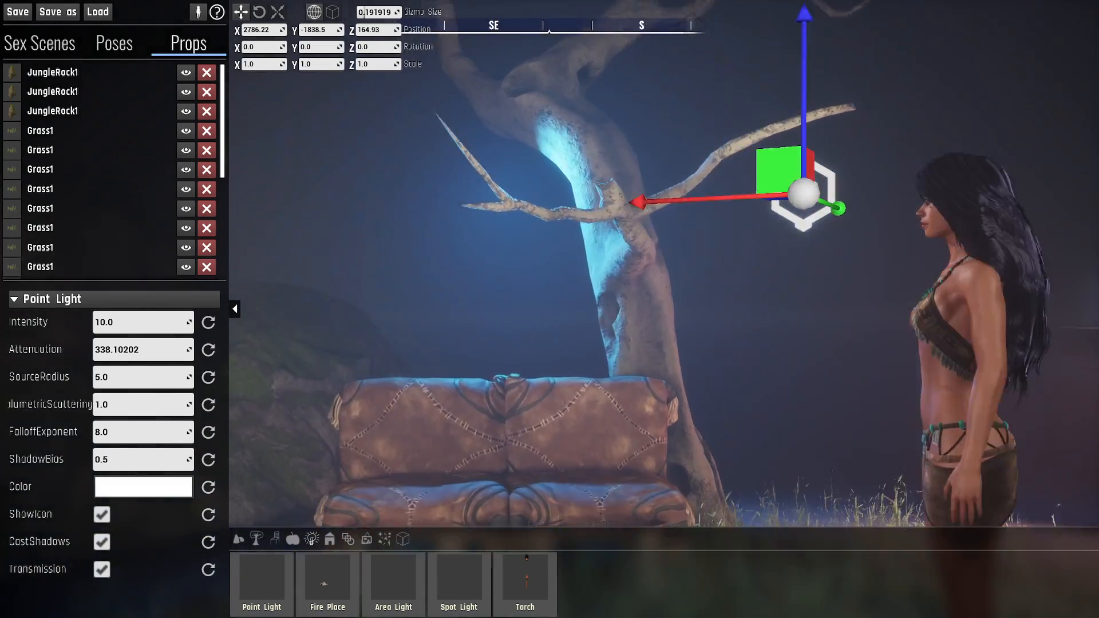
# - Inspect the dark-haired character's face and hair under the point light from the side and the front
pyautogui.press('w')
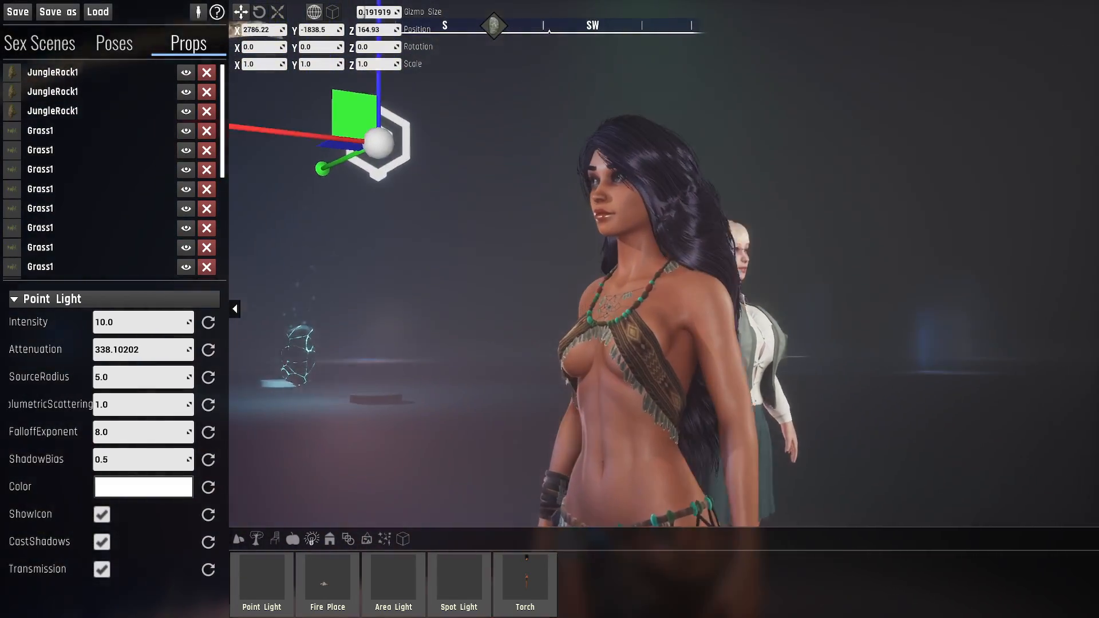
pyautogui.press('w')
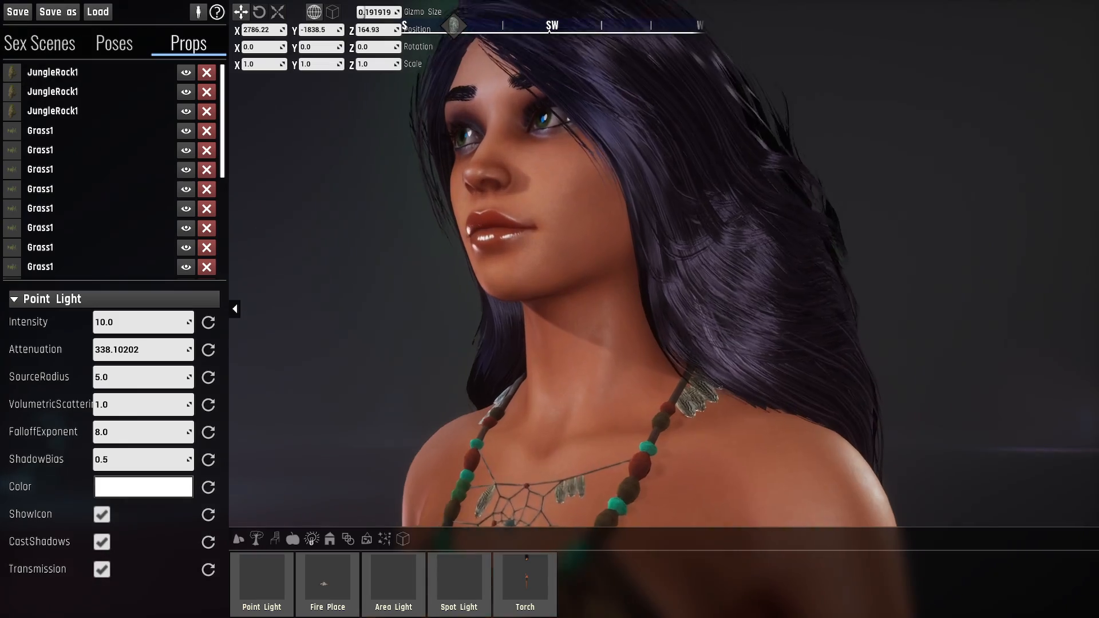
pyautogui.press('a')
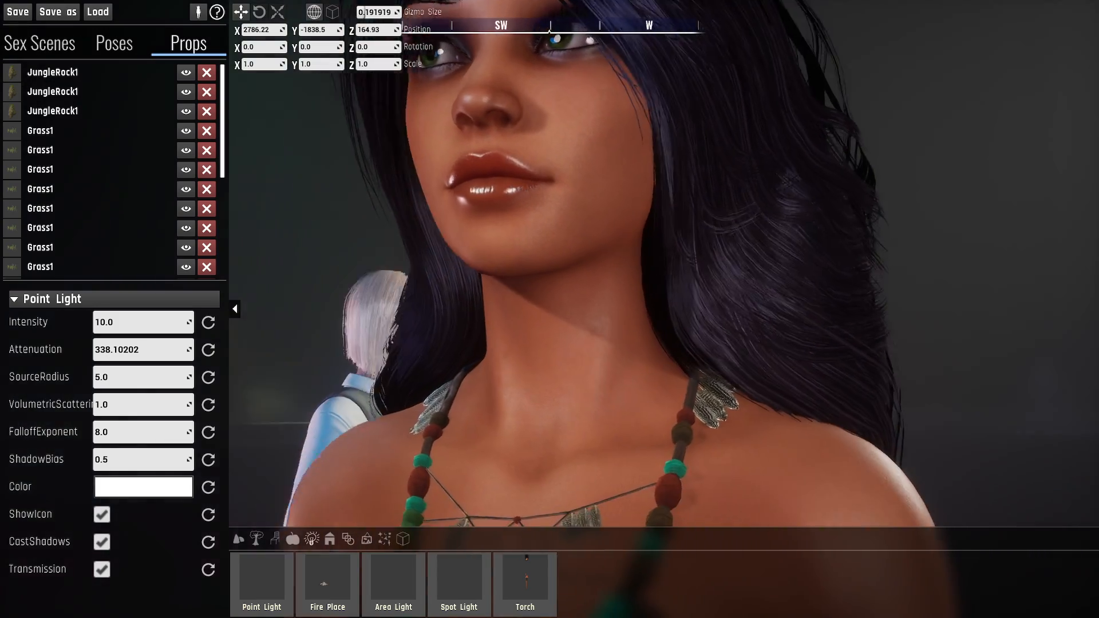
pyautogui.press('s')
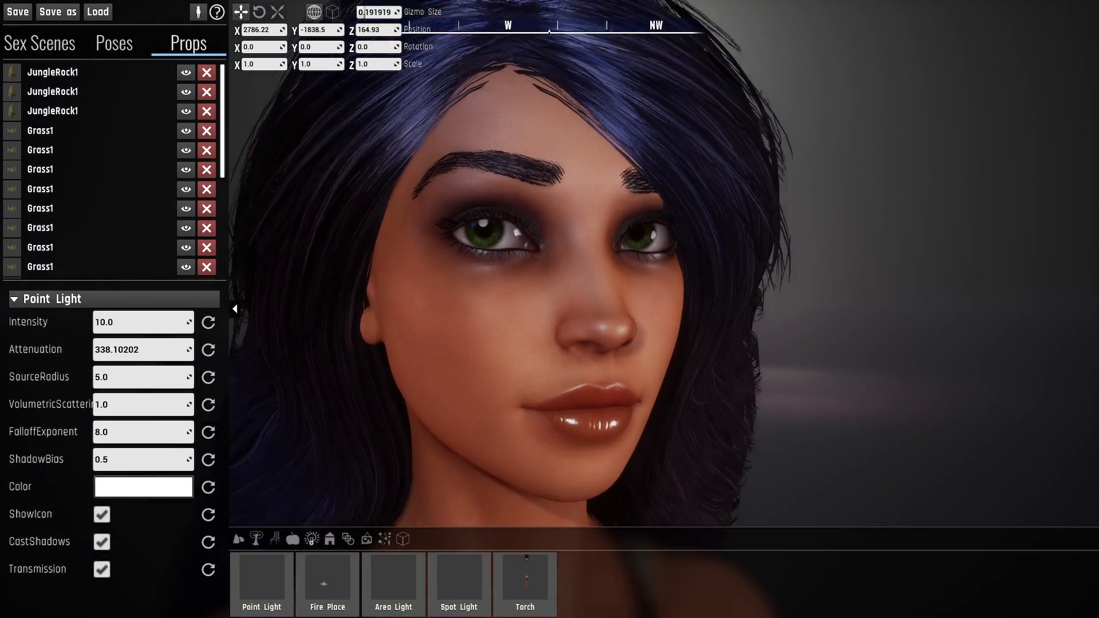
pyautogui.press('d')
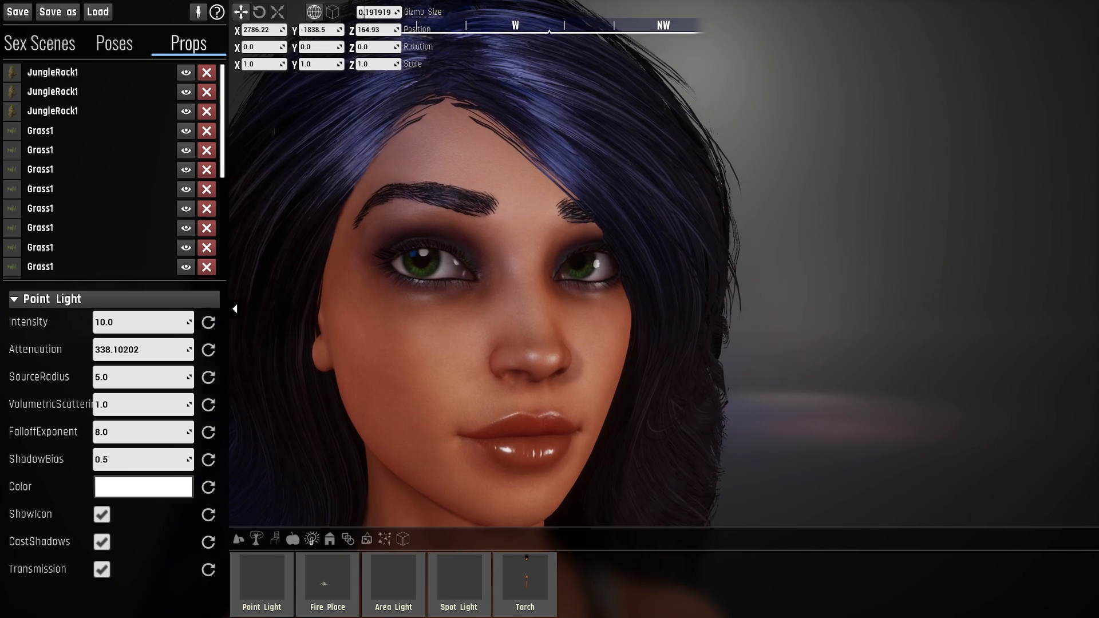
pyautogui.press('a')
pyautogui.press('s')
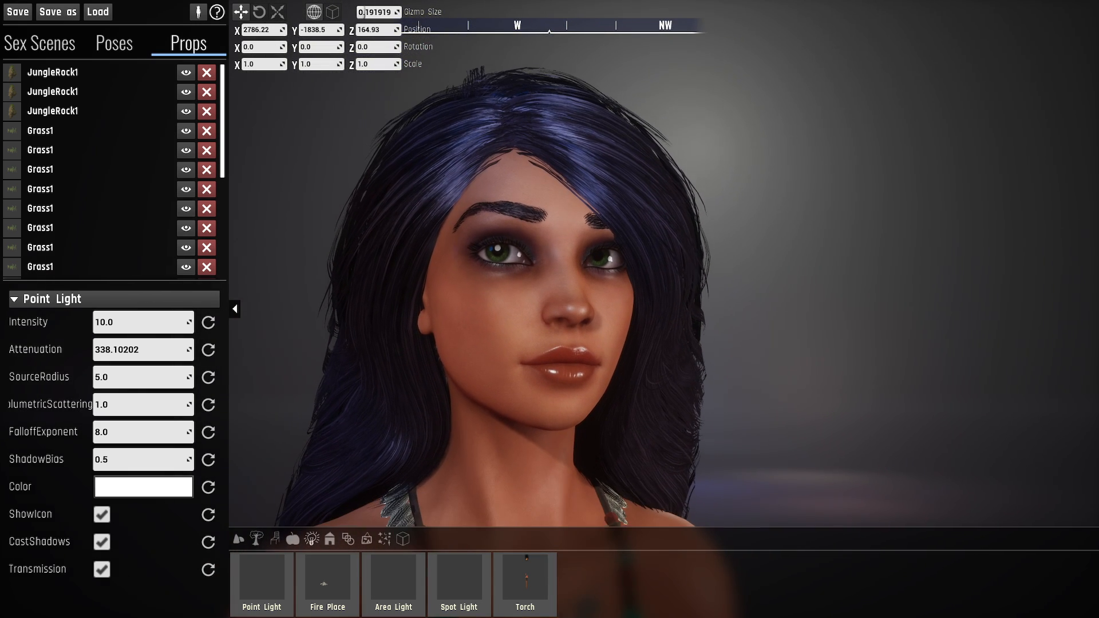
pyautogui.press('s')
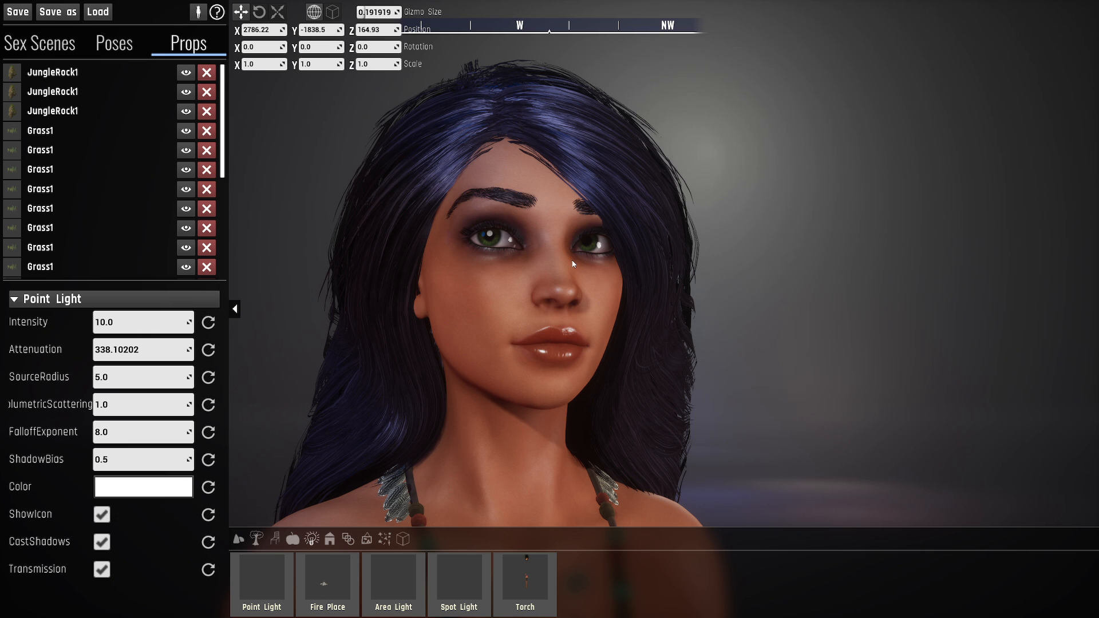
# - Set the point light's intensity to 0 to compare the shading on the face, and restore it to 10
pyautogui.scroll(-5, 117, 211)
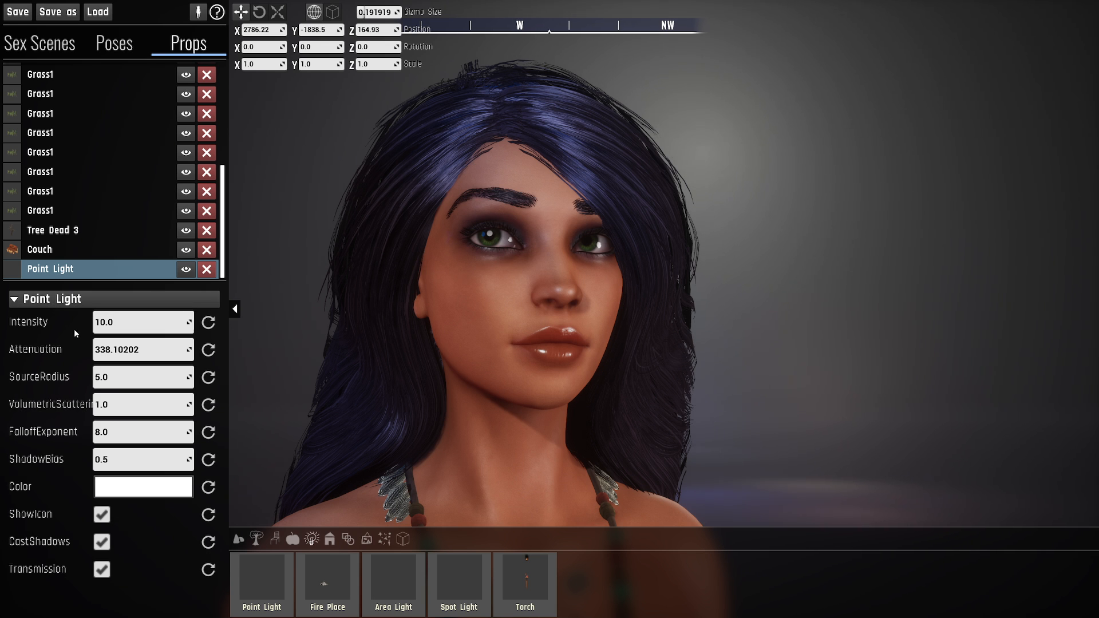
pyautogui.click(131, 327)
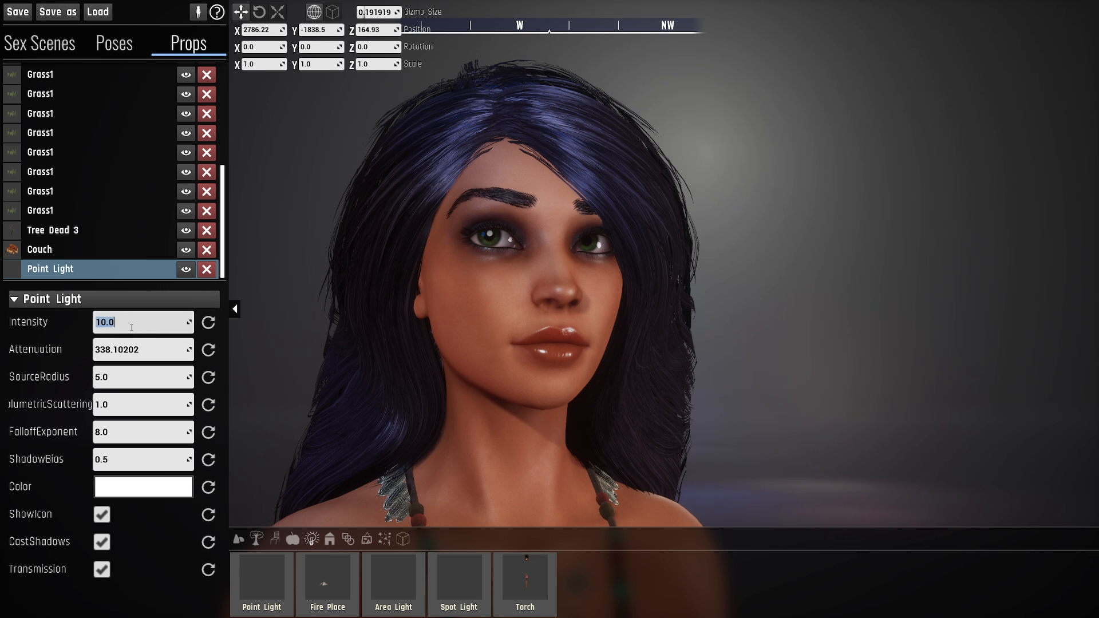
pyautogui.write('0')
pyautogui.press('Return')
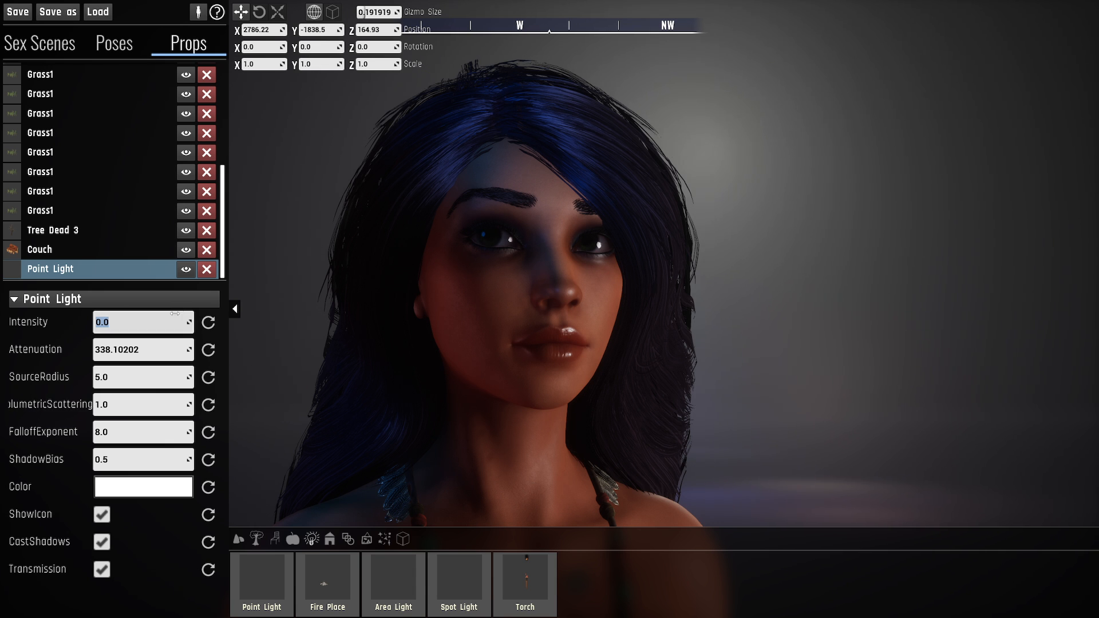
pyautogui.write('10')
pyautogui.press('Return')
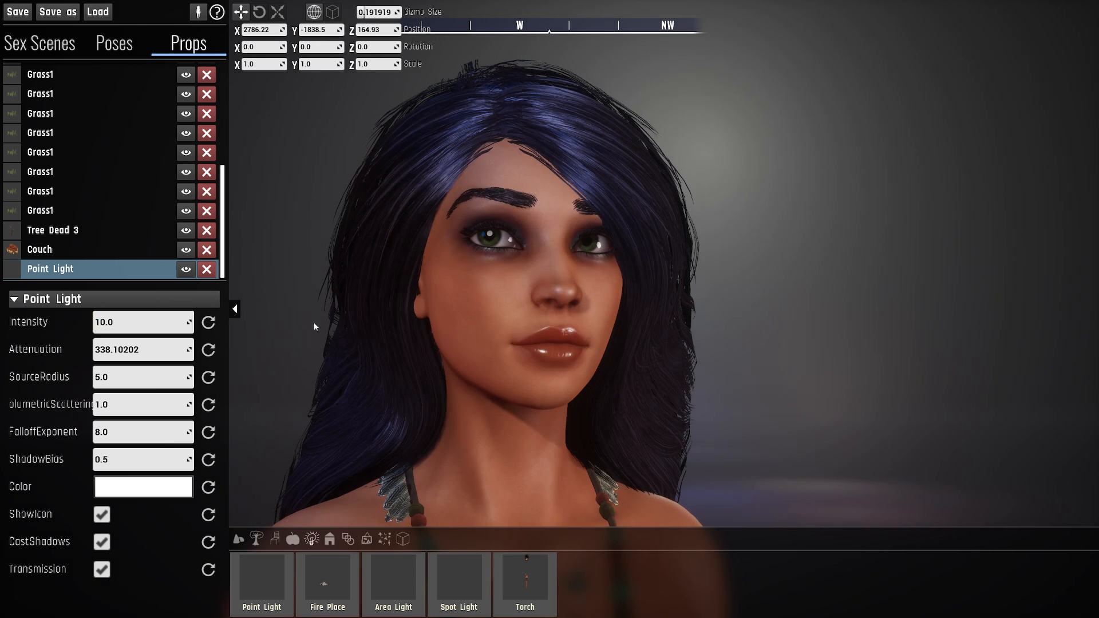
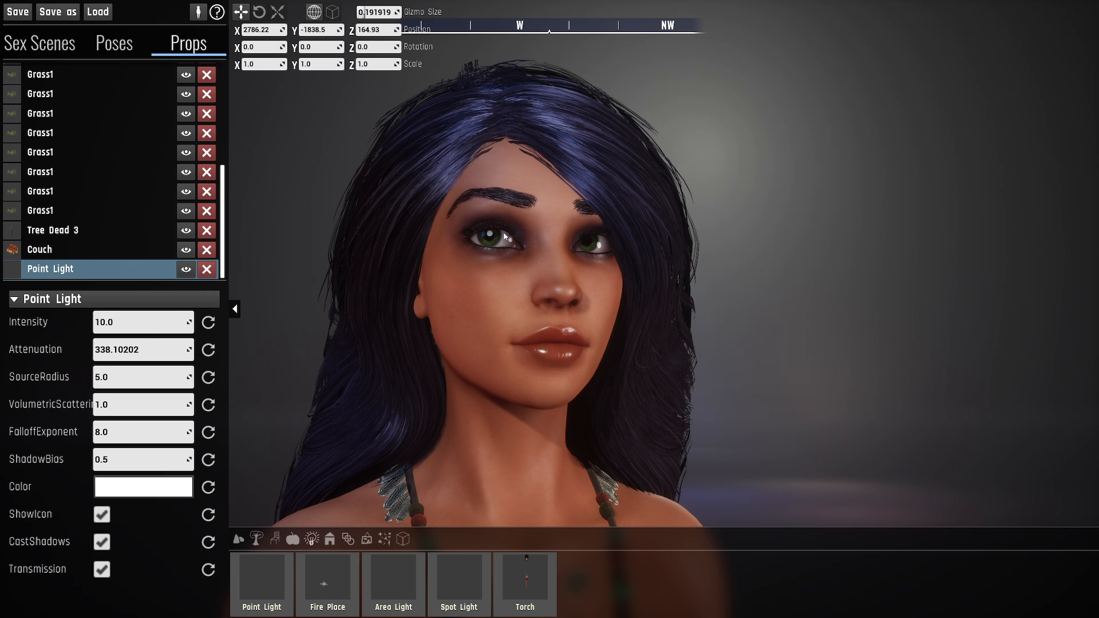
# - Try source radius values of 0, 1 and 10 on the point light, return it to 5, and nudge it slightly
pyautogui.click(159, 381)
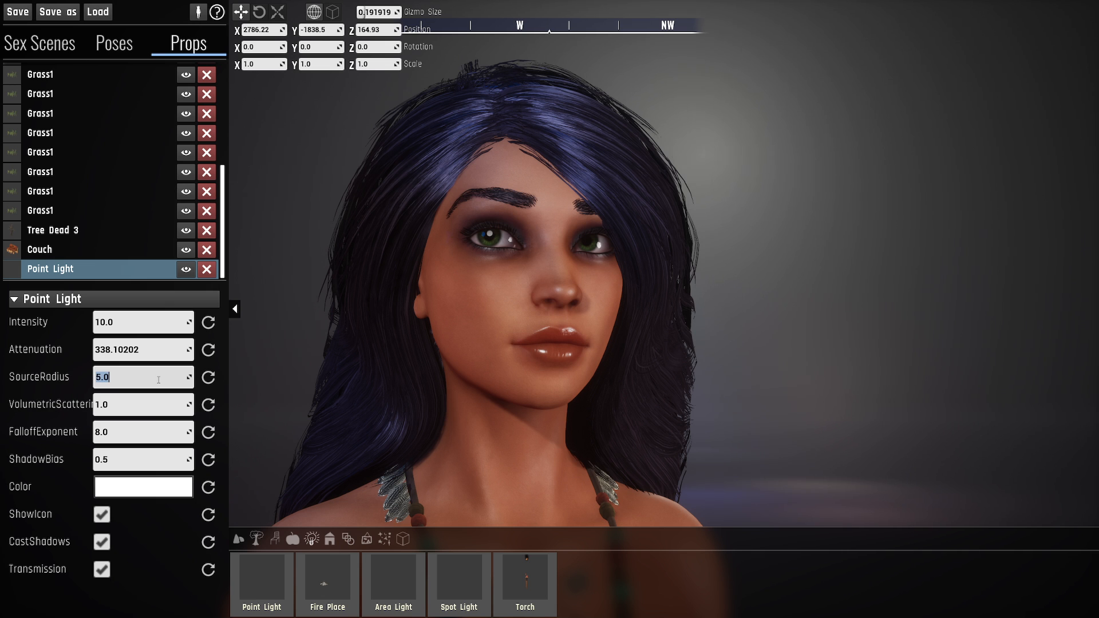
pyautogui.write('0')
pyautogui.press('Return')
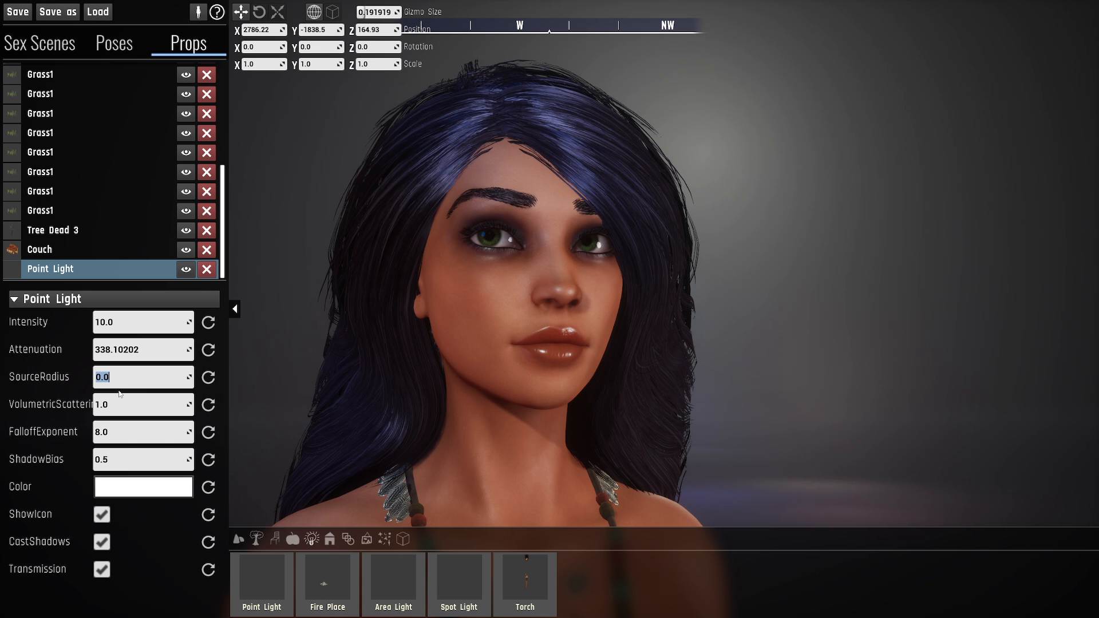
pyautogui.write('1')
pyautogui.press('Return')
pyautogui.click(151, 377)
pyautogui.write('1')
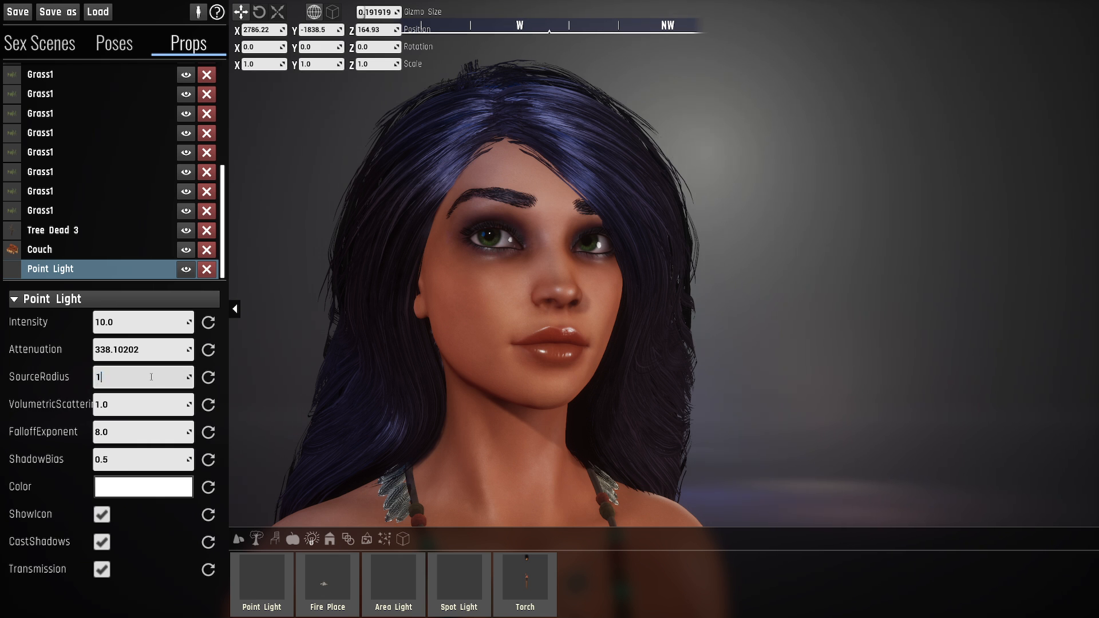
pyautogui.write('0')
pyautogui.press('Return')
pyautogui.write('5')
pyautogui.press('Return')
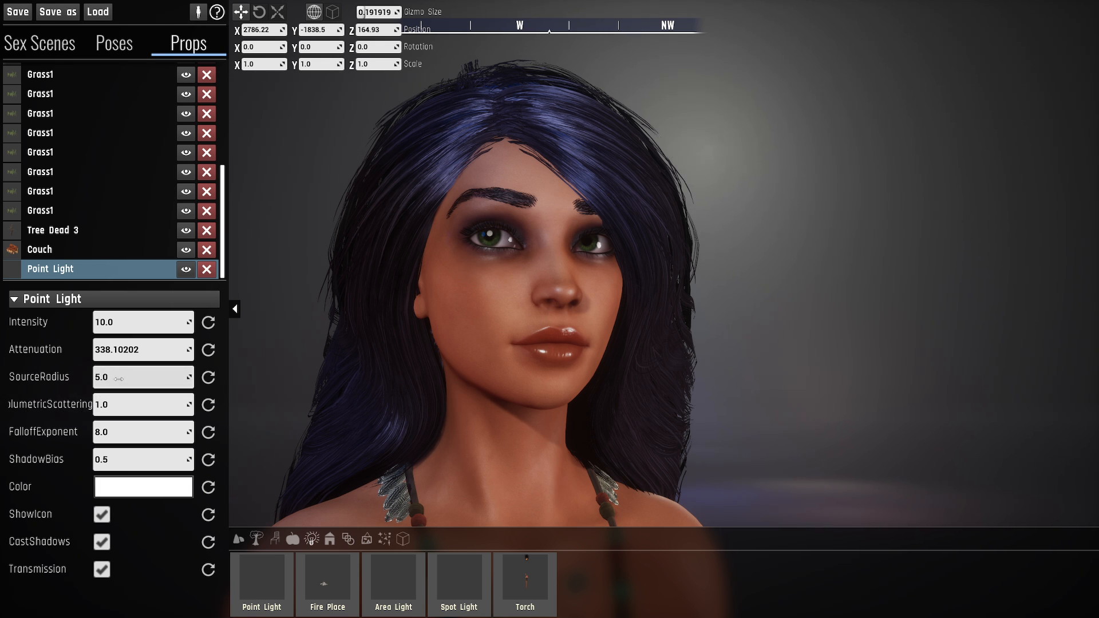
pyautogui.moveTo(118, 378)
pyautogui.mouseDown()
pyautogui.moveTo(154, 379)
pyautogui.moveTo(136, 378)
pyautogui.mouseUp()
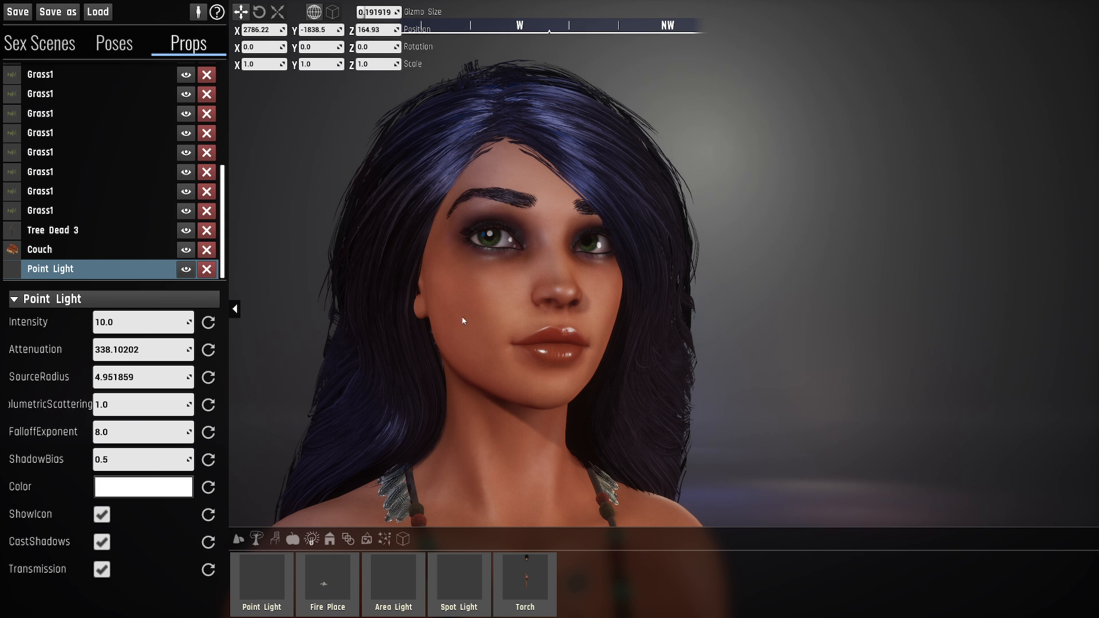
pyautogui.click(114, 43)
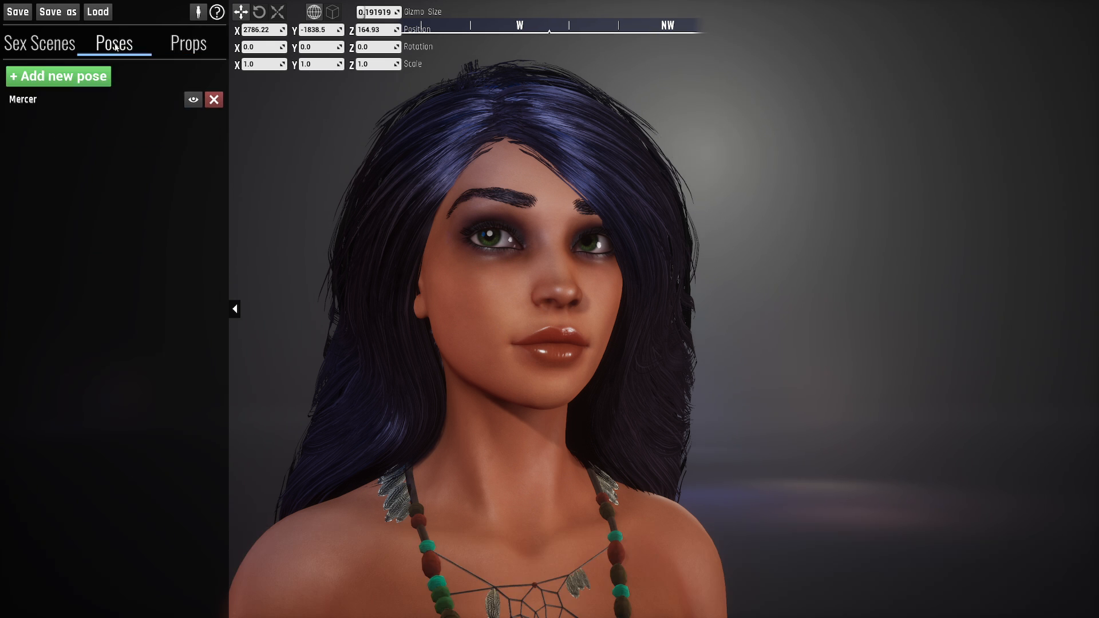
pyautogui.click(61, 105)
pyautogui.click(98, 133)
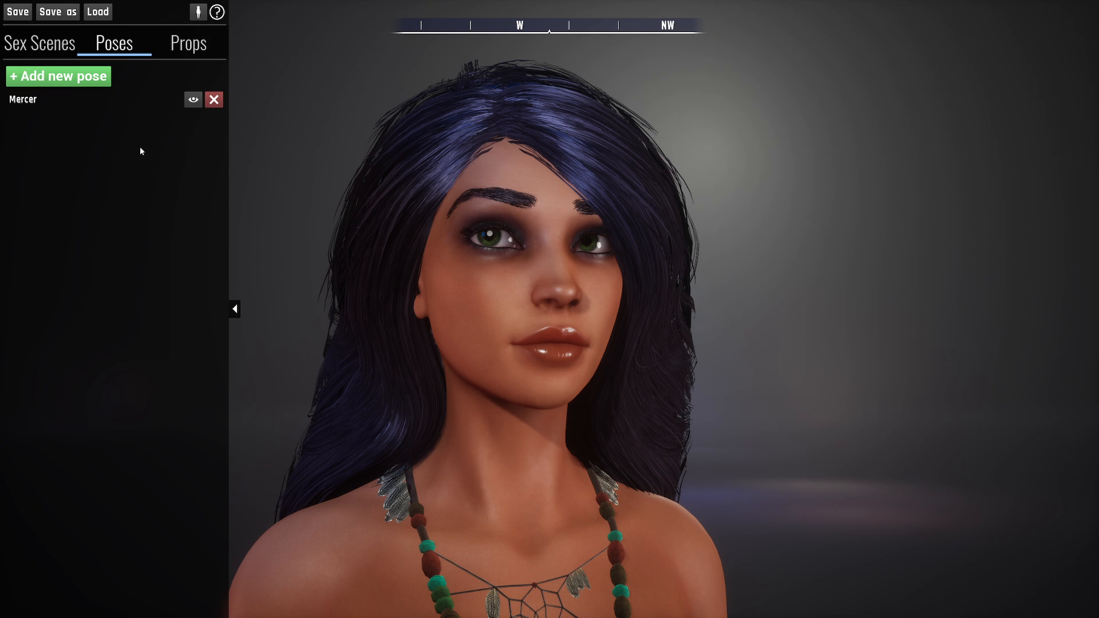
# - Leave the sandbox editor and raise the dark-haired character's skin wetness to slightly past the middle in the character poser
pyautogui.click(504, 310)
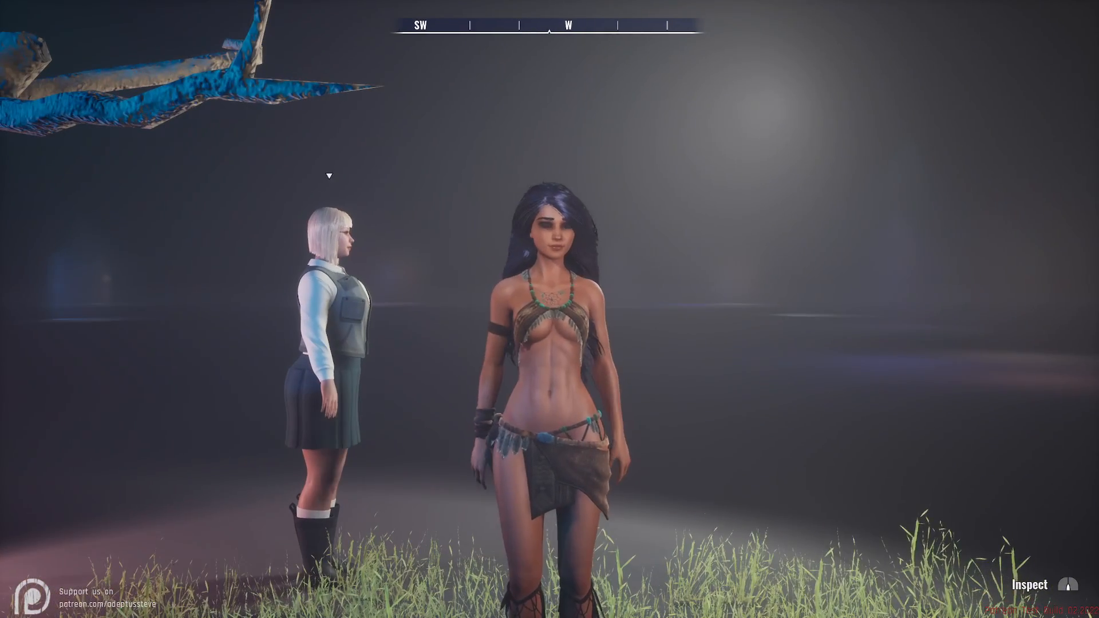
pyautogui.press('p')
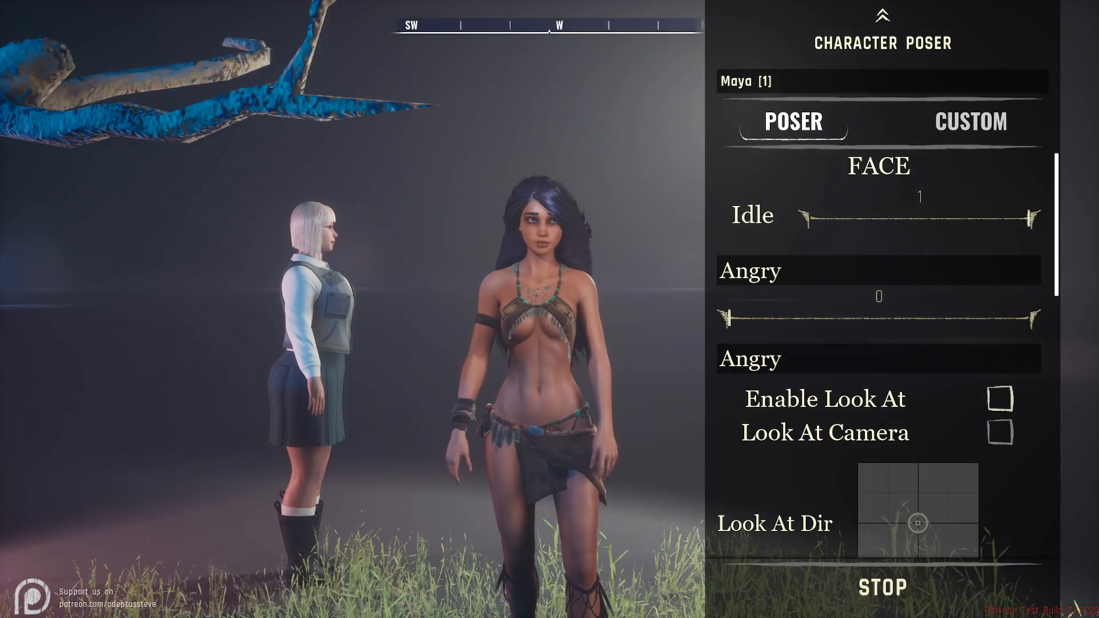
pyautogui.click(969, 124)
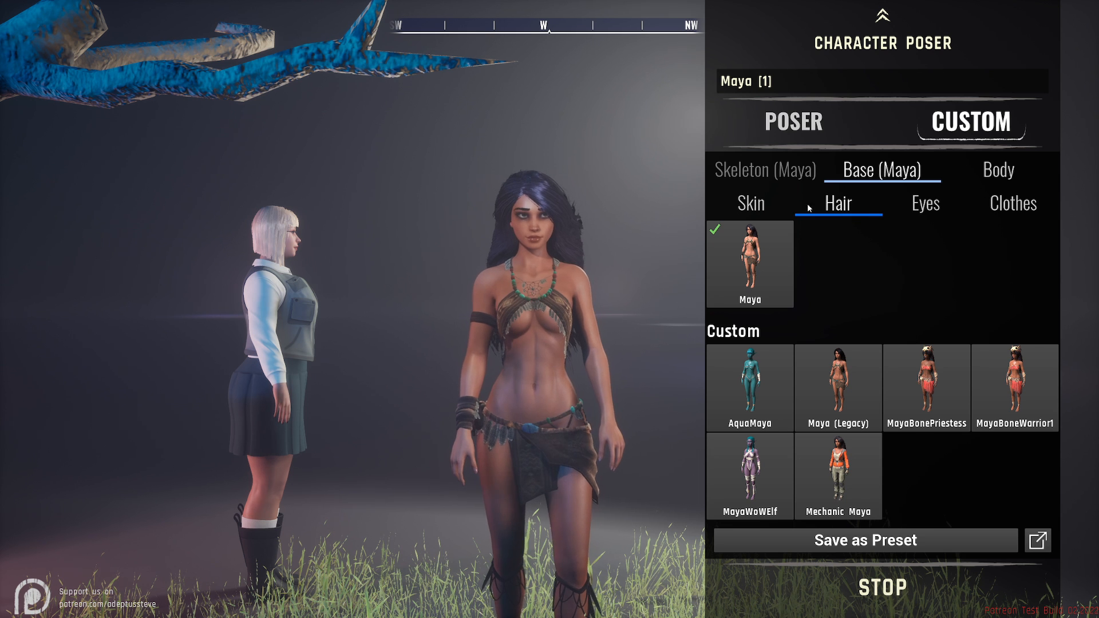
pyautogui.click(778, 205)
pyautogui.moveTo(840, 324); pyautogui.dragTo(945, 324)
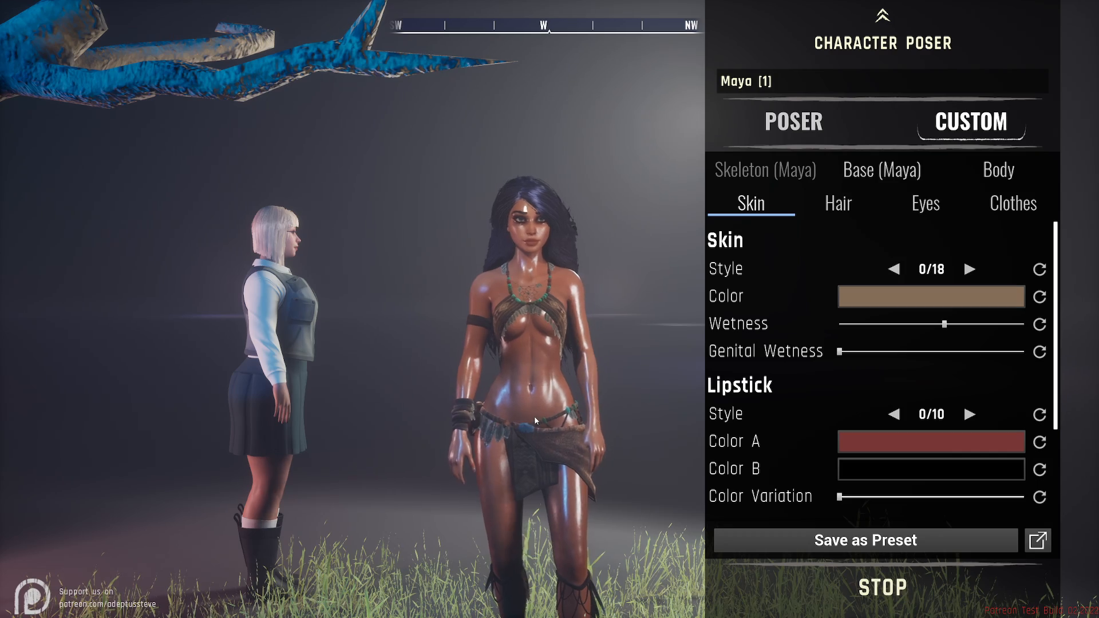
pyautogui.moveTo(534, 415); pyautogui.dragTo(540, 409, button='right')
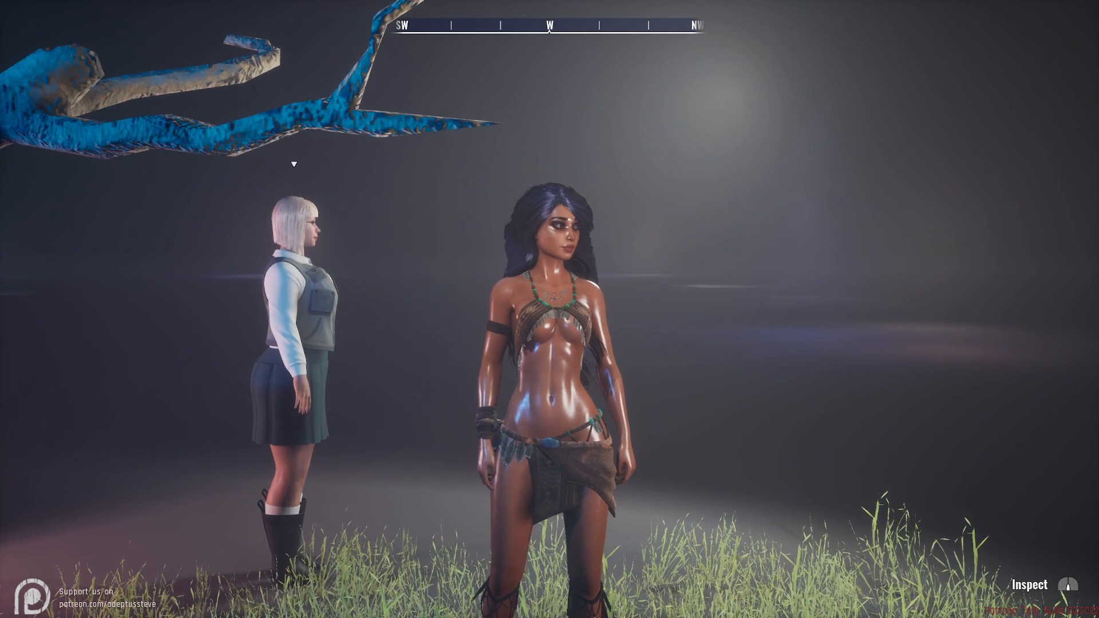
# - Return to the sandbox editor and examine the point light's highlights on the dark-haired character's wet face and neck close up
pyautogui.press('p')
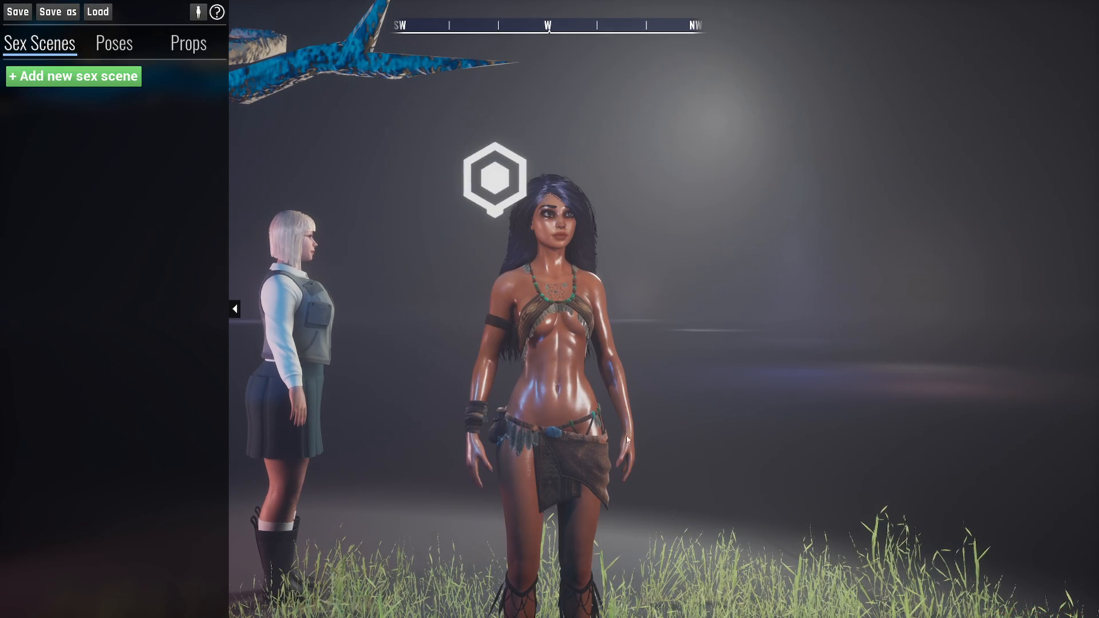
pyautogui.press('w')
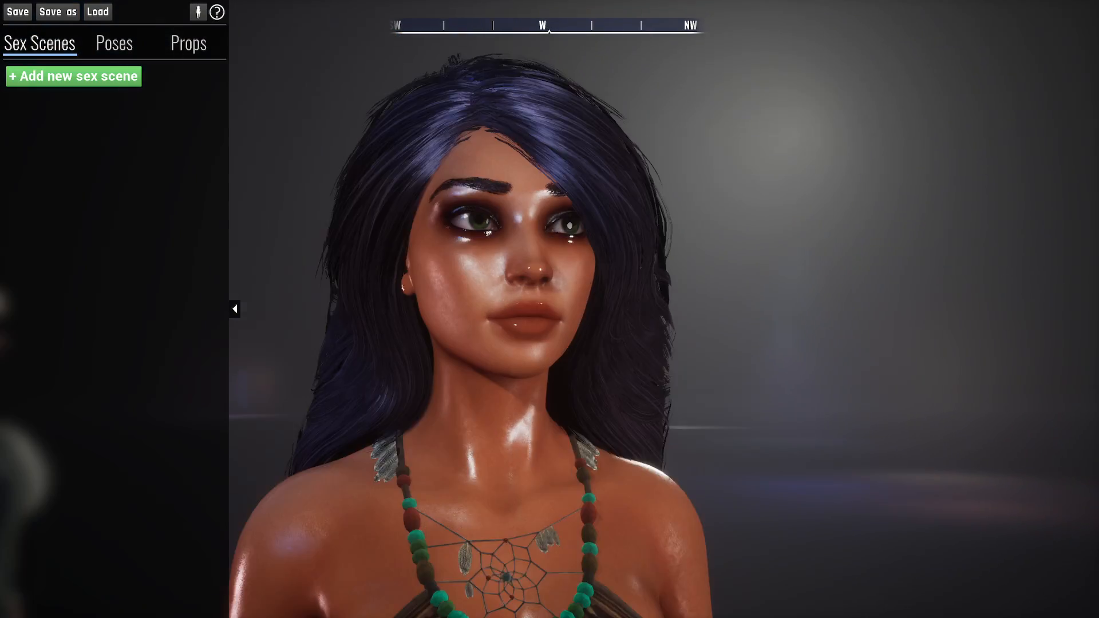
pyautogui.press('s')
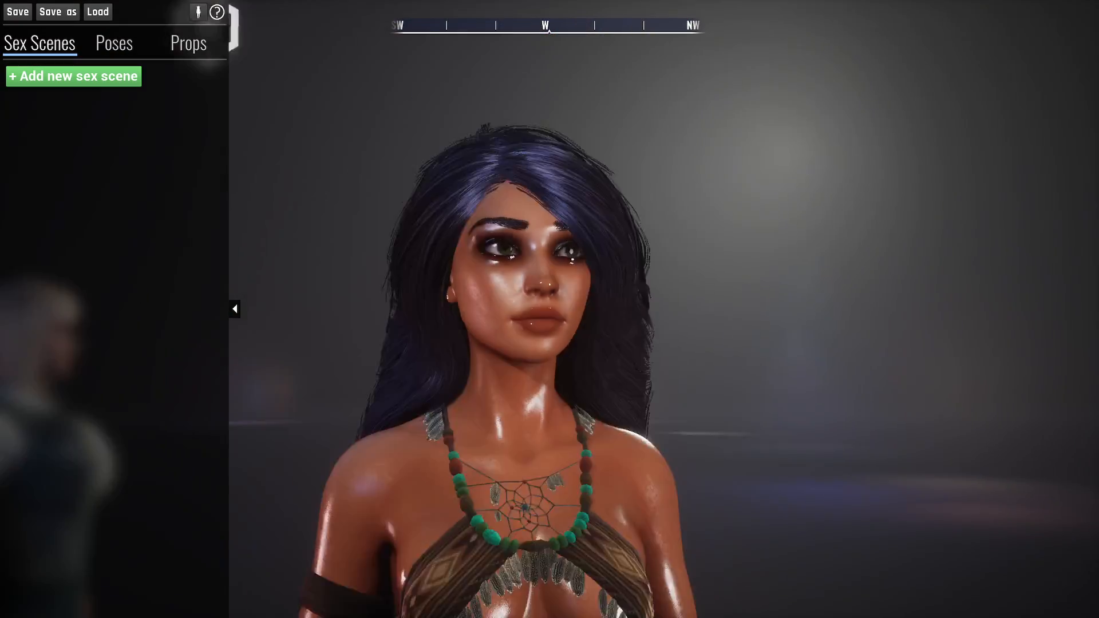
pyautogui.press('w')
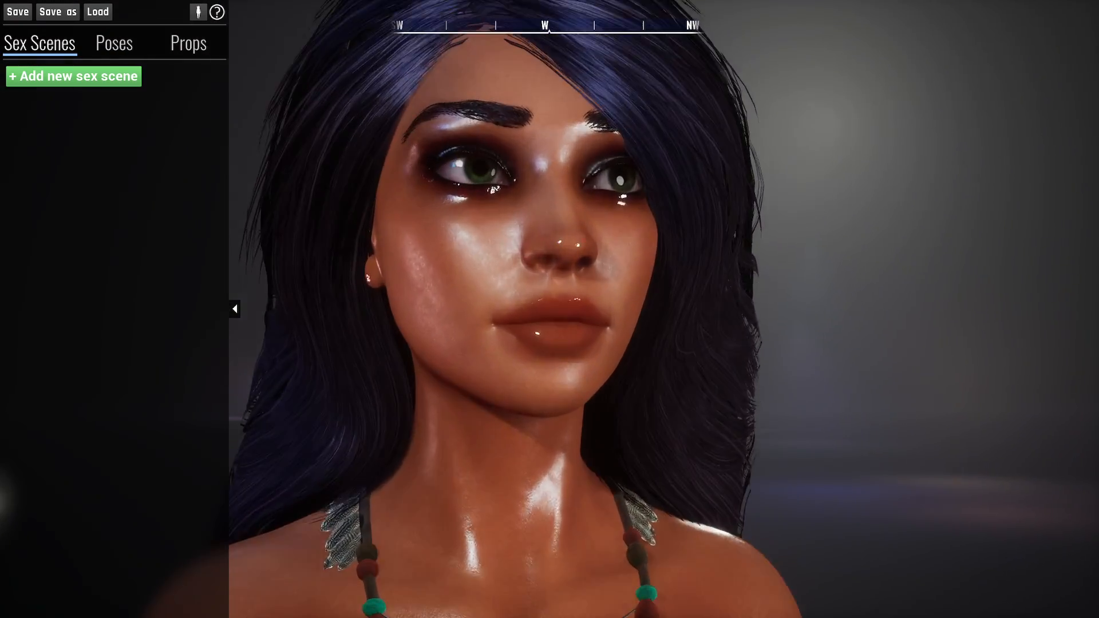
pyautogui.press('s')
pyautogui.press('a')
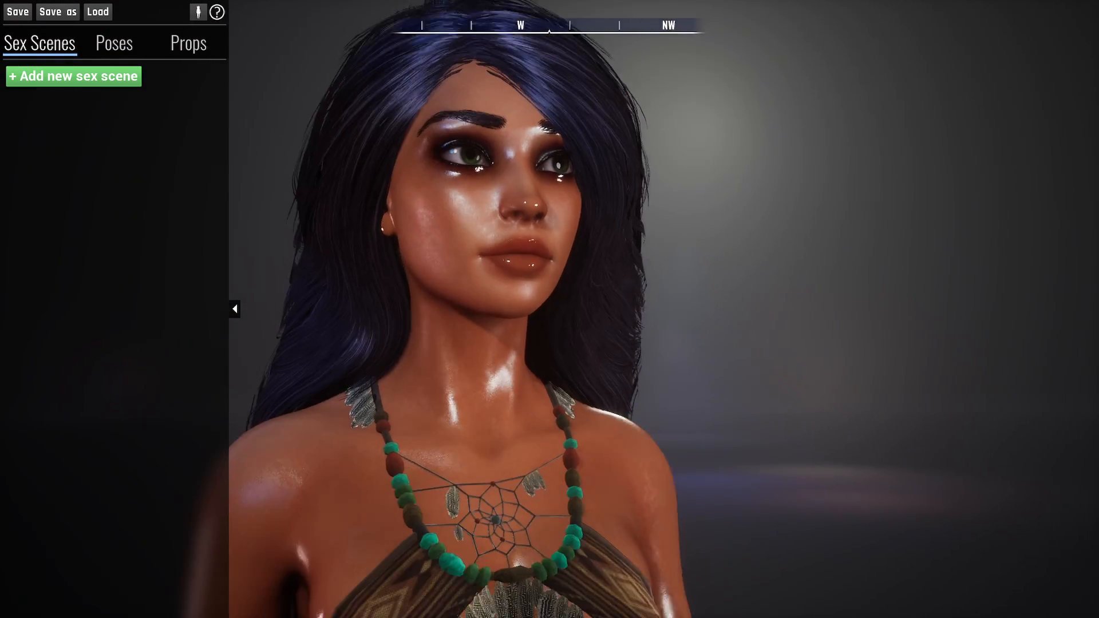
pyautogui.press('e')
pyautogui.press('d')
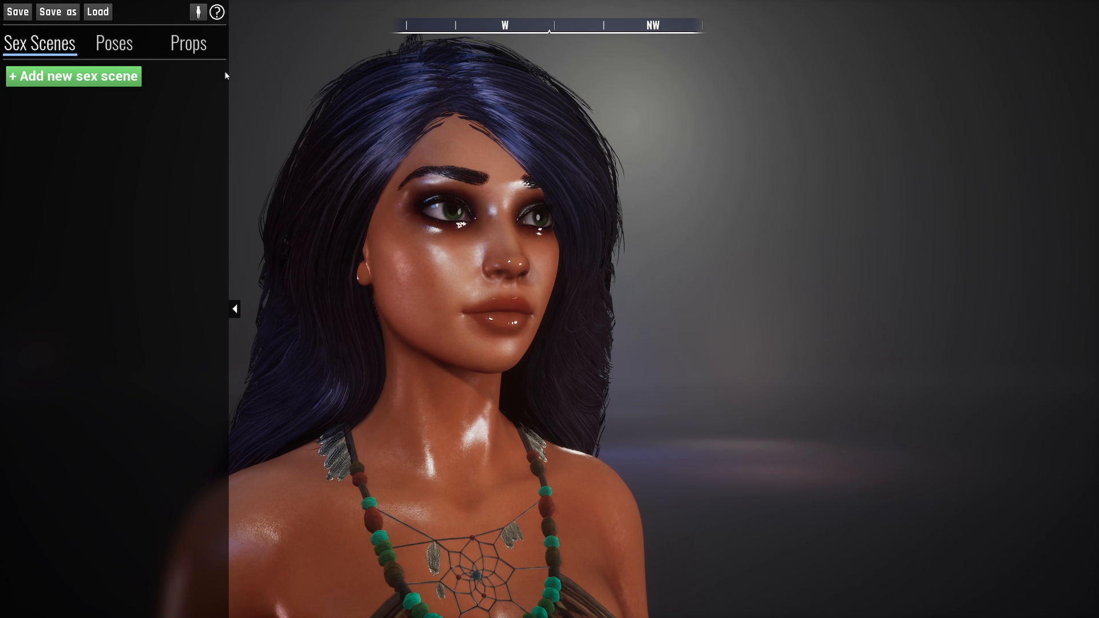
# - Select the point light, enlarge its properties area, vary its source radius, and reset the radius to the default 5
pyautogui.click(189, 46)
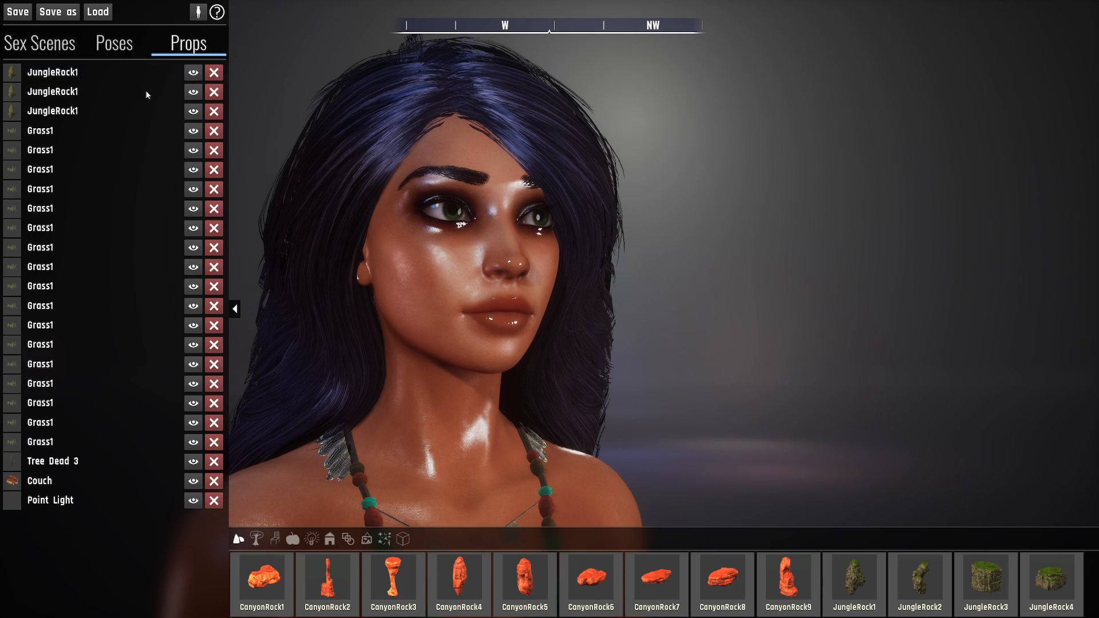
pyautogui.click(68, 501)
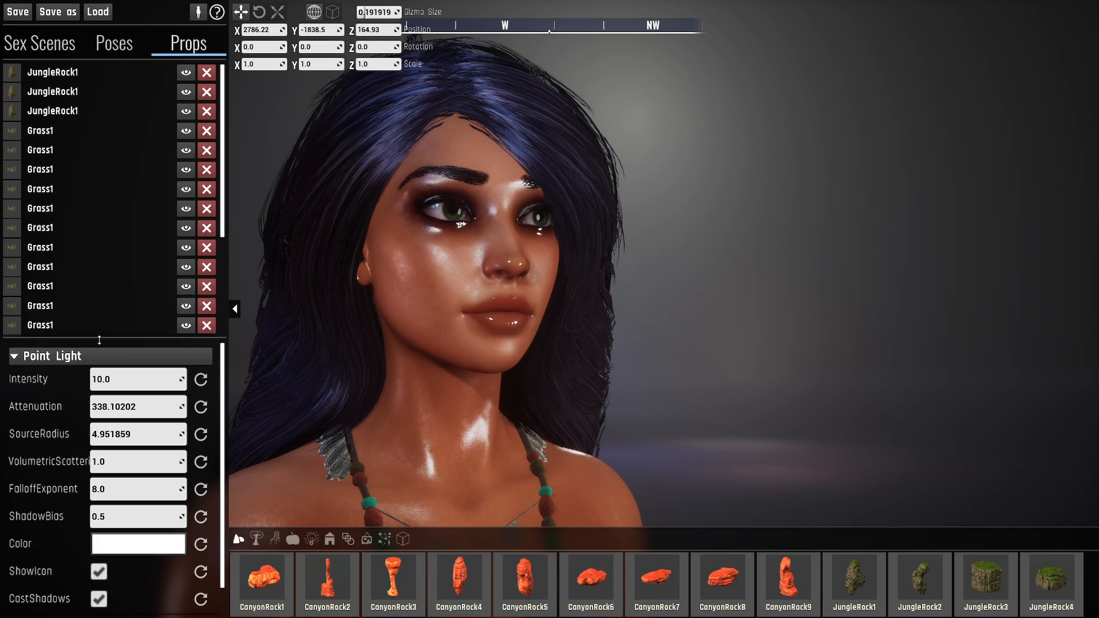
pyautogui.moveTo(99, 340); pyautogui.dragTo(106, 232)
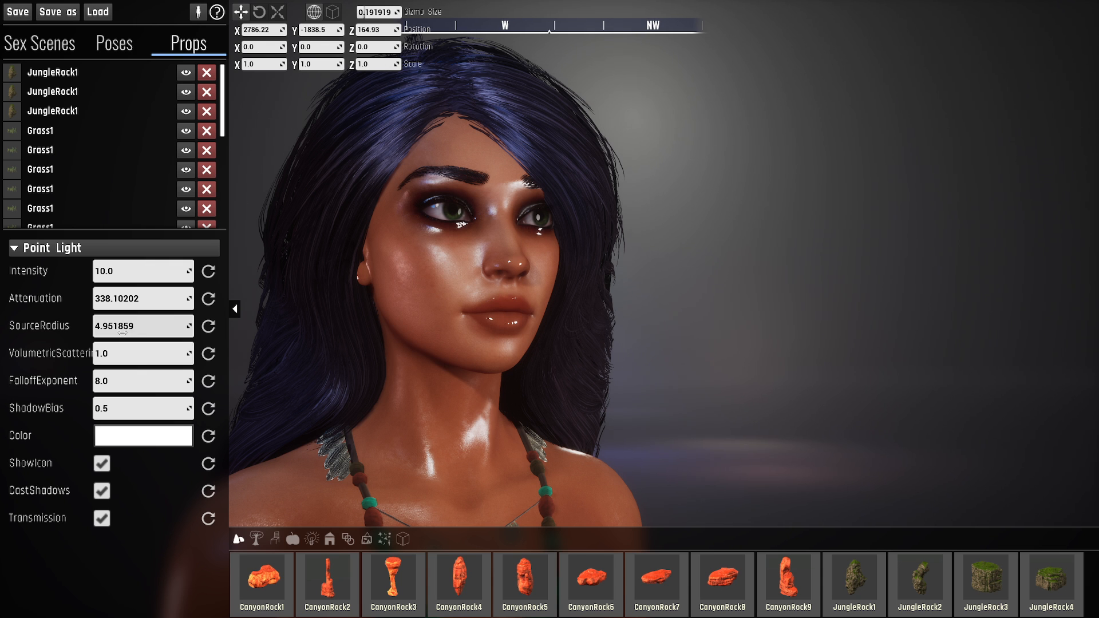
pyautogui.moveTo(252, 346); pyautogui.dragTo(234, 389, button='right')
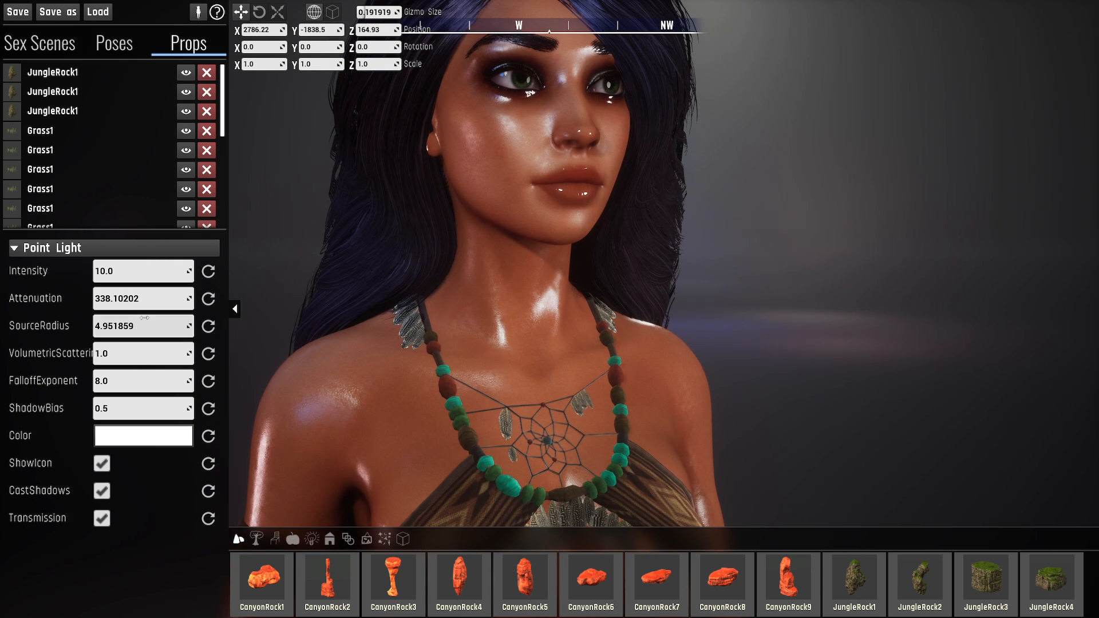
pyautogui.moveTo(143, 327); pyautogui.dragTo(176, 321)
pyautogui.click(208, 326)
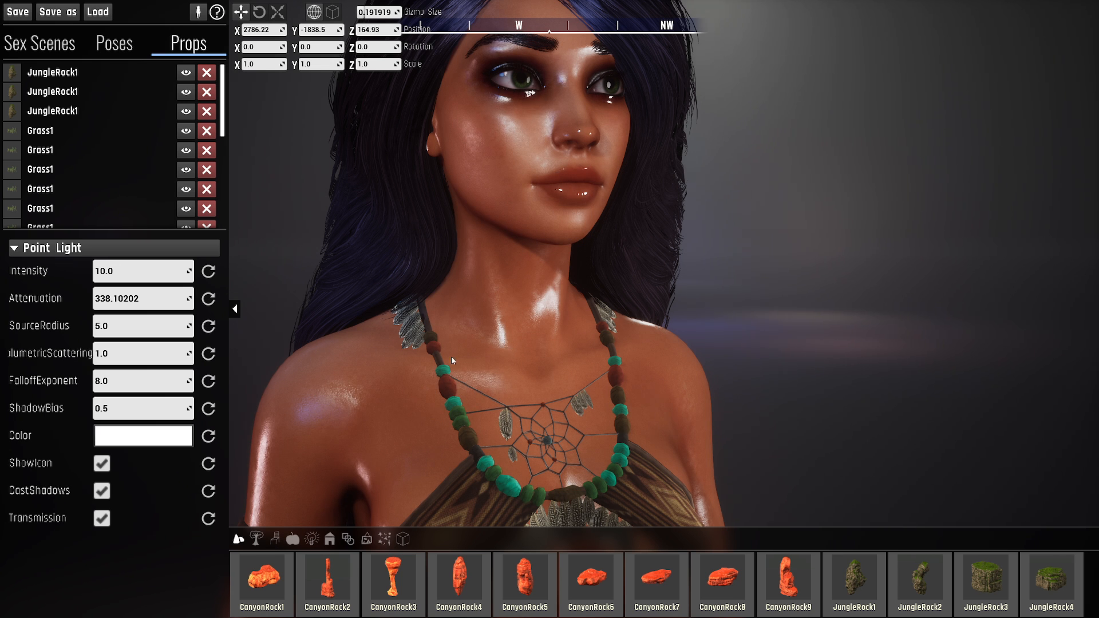
# - Examine the point light, the surrounding haze and the wet skin highlights from several viewpoints around the dark-haired character
pyautogui.moveTo(452, 358); pyautogui.dragTo(478, 141, button='right')
pyautogui.press('s')
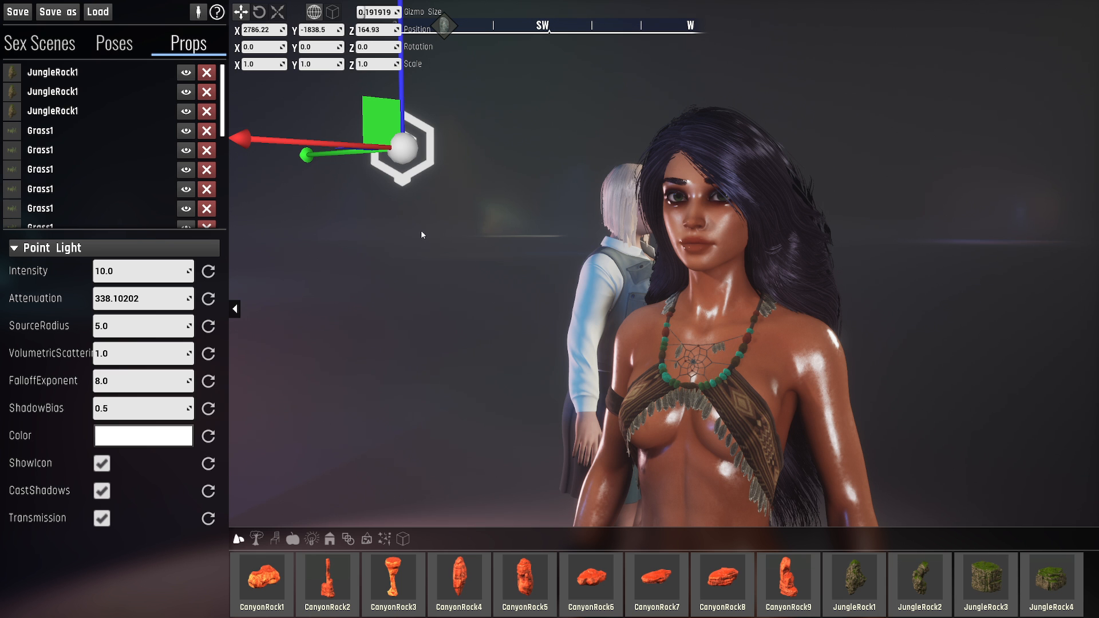
pyautogui.moveTo(972, 130); pyautogui.dragTo(732, 222, button='right')
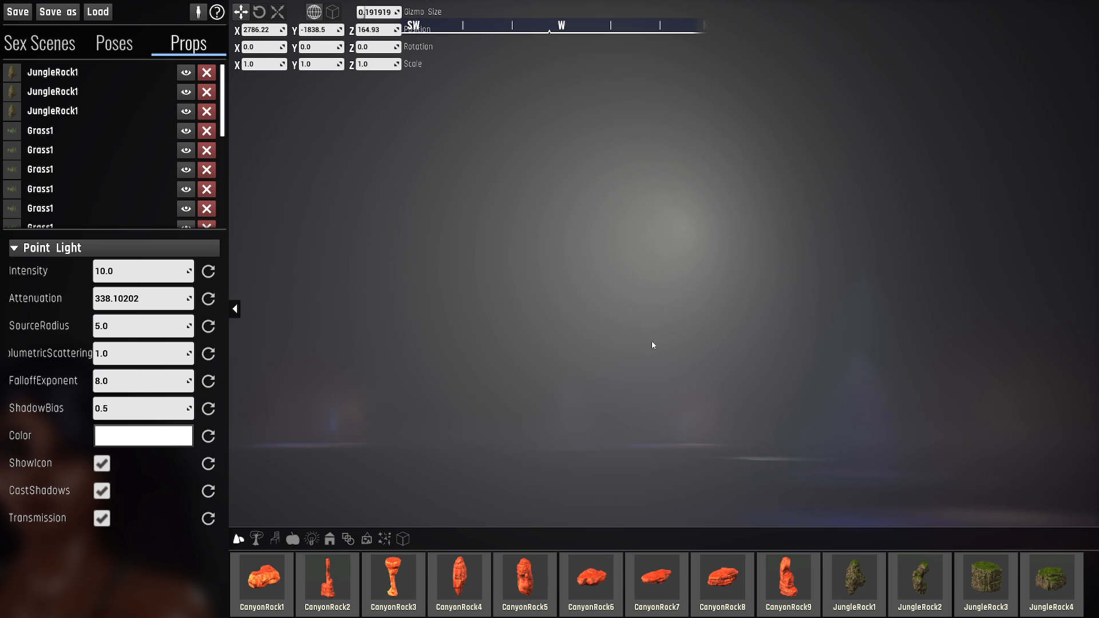
pyautogui.moveTo(665, 276); pyautogui.dragTo(691, 212, button='right')
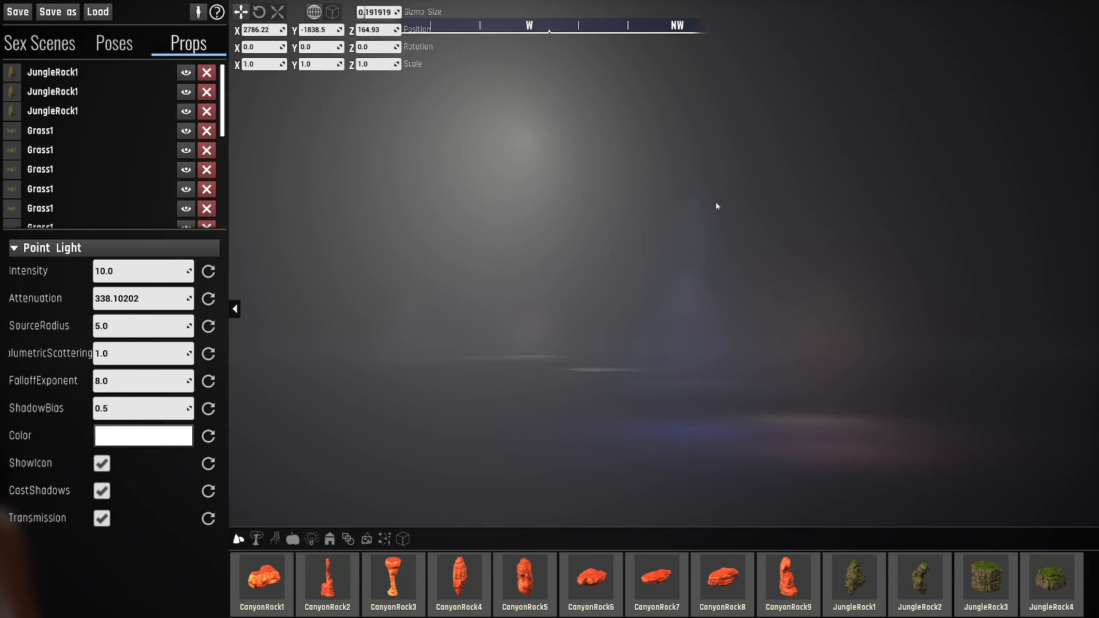
pyautogui.moveTo(724, 338); pyautogui.dragTo(486, 321, button='right')
pyautogui.press('d')
pyautogui.moveTo(533, 252); pyautogui.dragTo(609, 286, button='right')
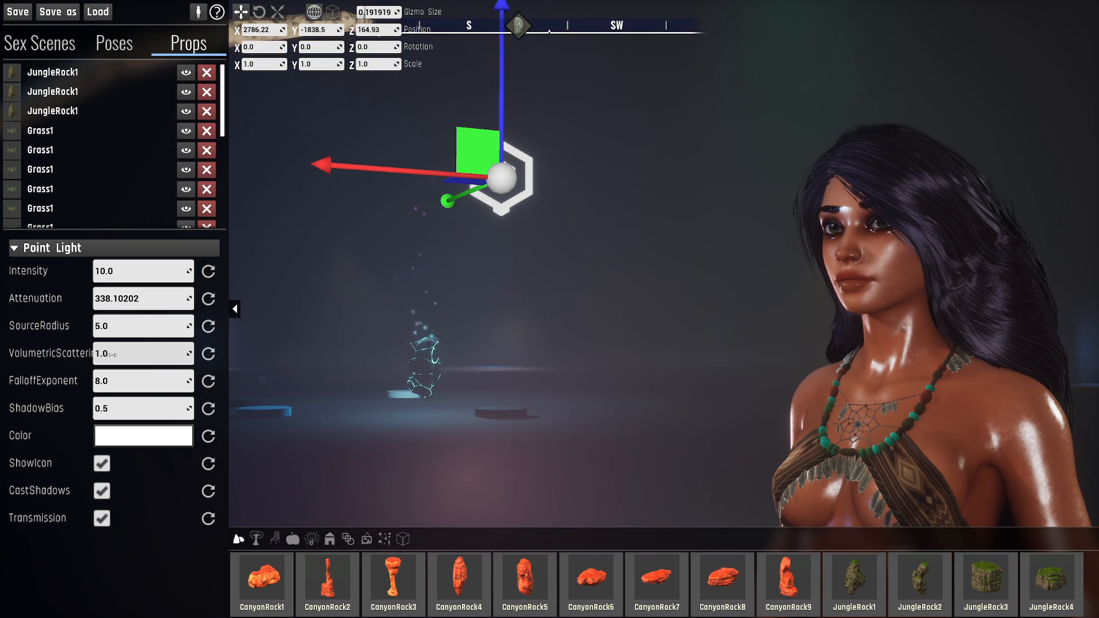
pyautogui.press('d')
pyautogui.press('s')
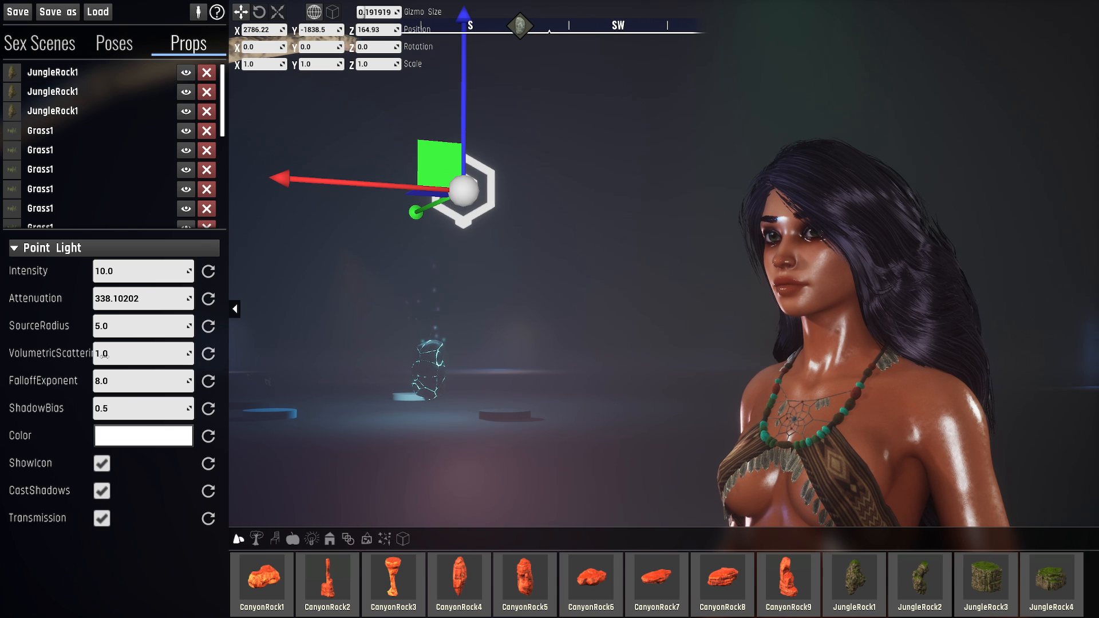
# - Raise the point light's volumetric scattering to about 48, view the haze from farther back, and reset it to 1
pyautogui.moveTo(133, 352); pyautogui.dragTo(177, 353)
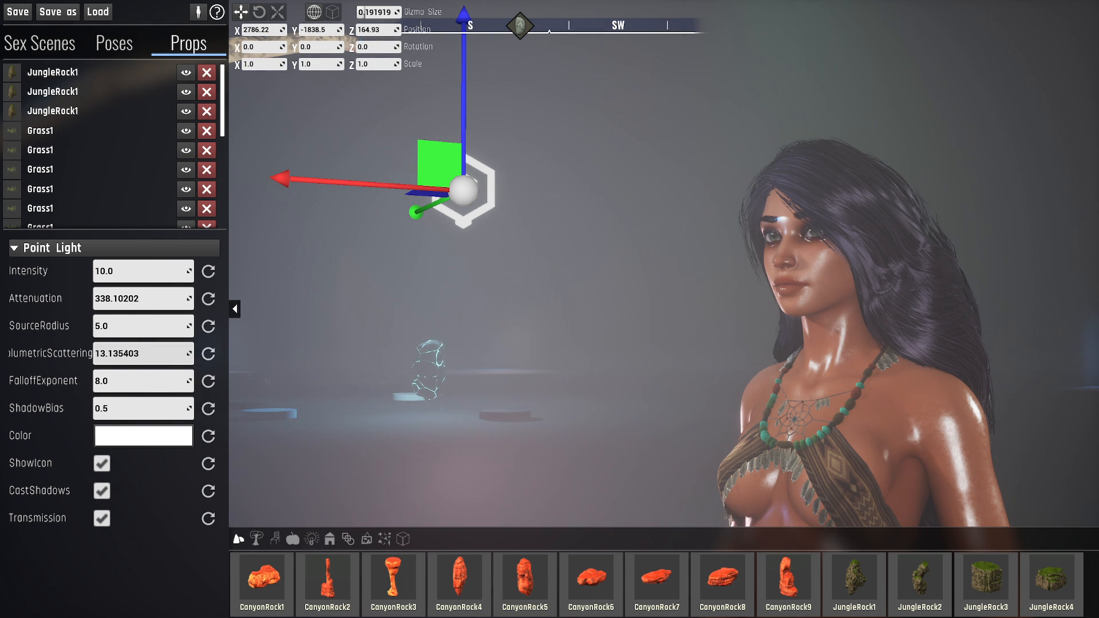
pyautogui.moveTo(143, 353); pyautogui.dragTo(150, 353)
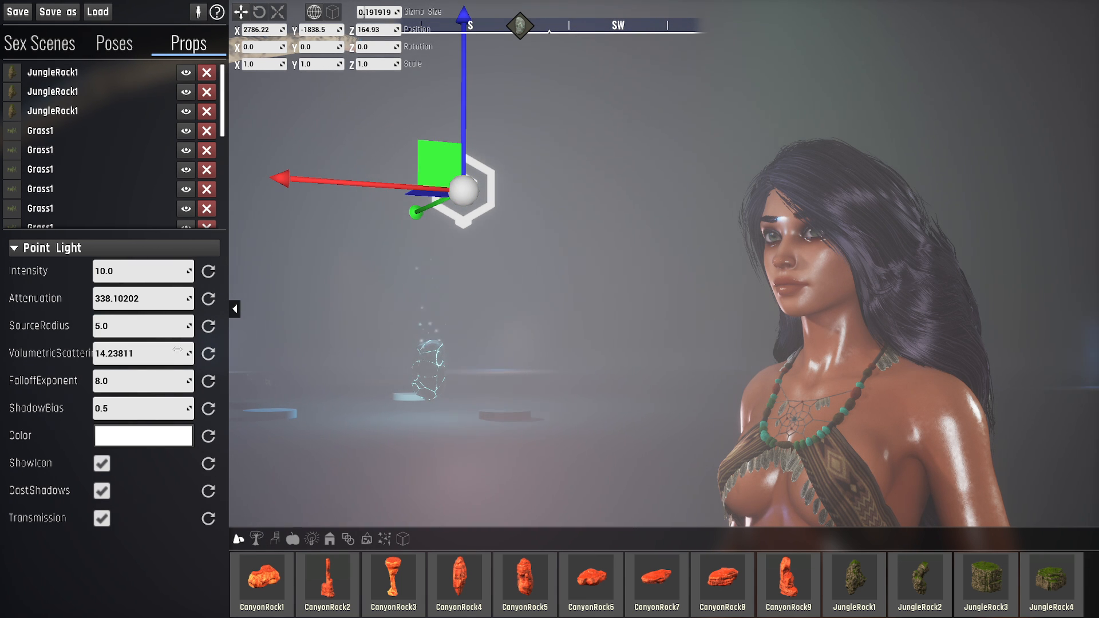
pyautogui.moveTo(178, 352); pyautogui.dragTo(217, 353)
pyautogui.press('s')
pyautogui.moveTo(503, 229); pyautogui.dragTo(506, 260, button='right')
pyautogui.press('s')
pyautogui.press('s')
pyautogui.press('a')
pyautogui.press('s')
pyautogui.press('w')
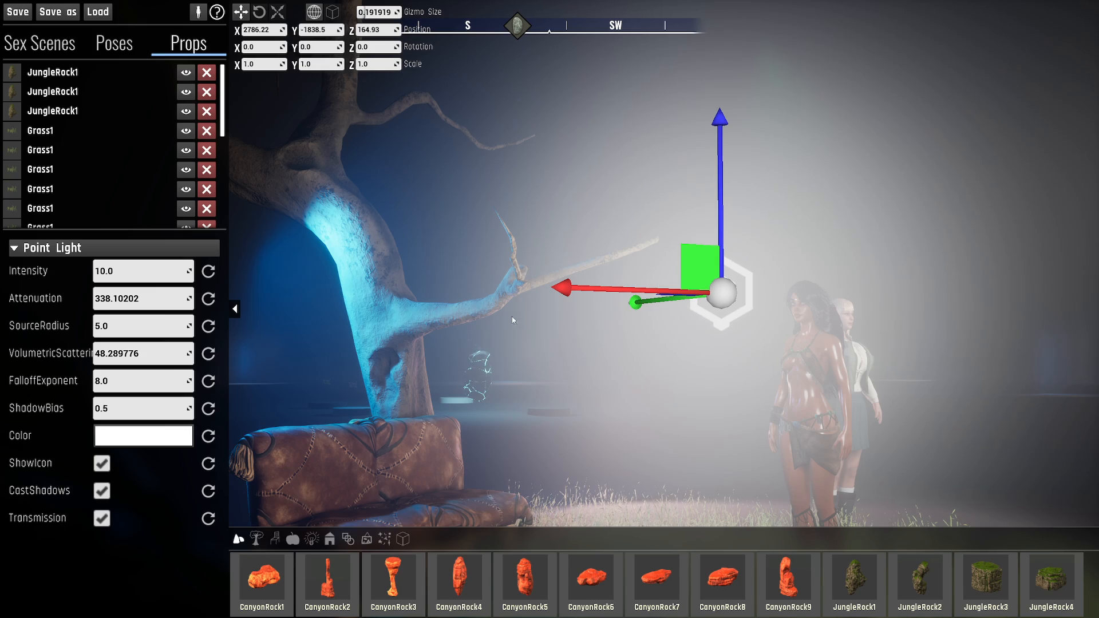
pyautogui.click(212, 353)
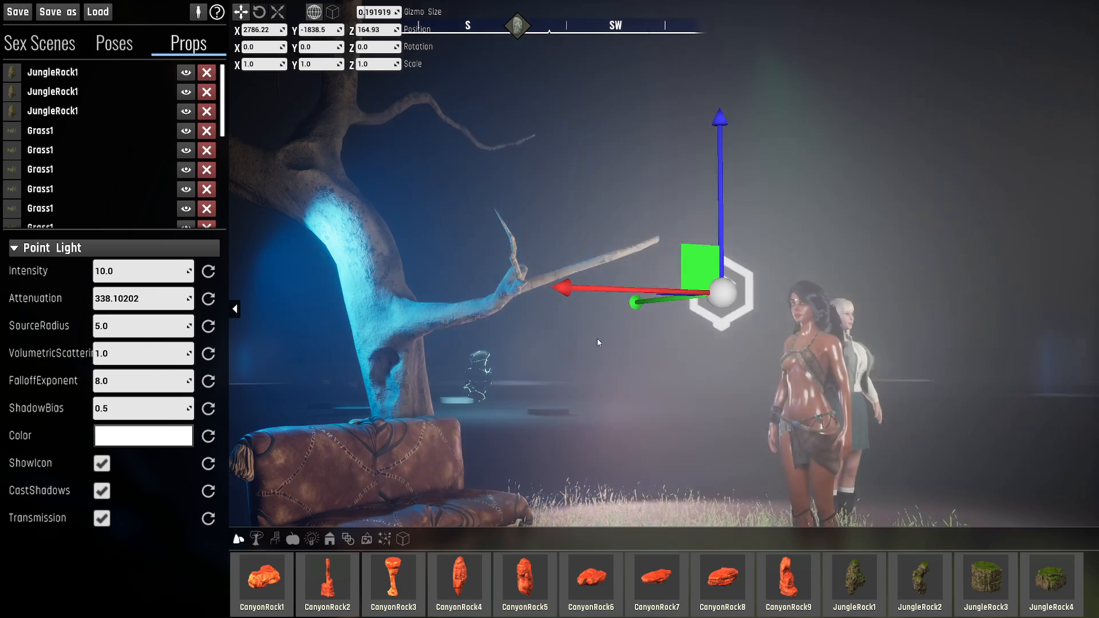
# - Select the blonde character in the scene and inspect the dark-haired character's wet face and shoulders up close from the front
pyautogui.press('d')
pyautogui.moveTo(599, 344); pyautogui.dragTo(623, 372, button='right')
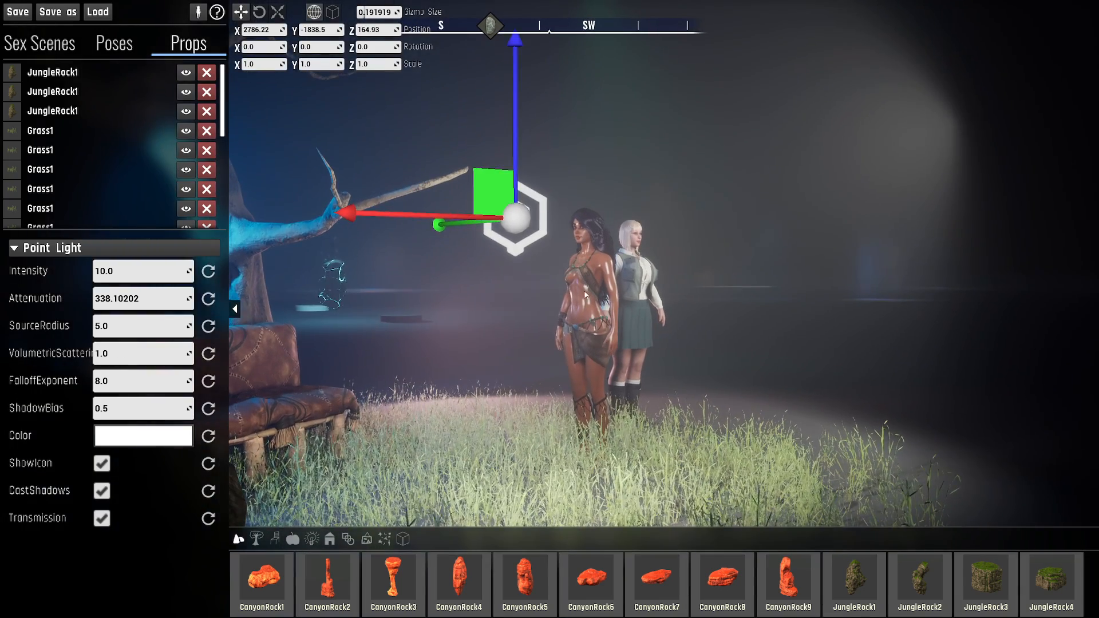
pyautogui.click(627, 313)
pyautogui.press('f')
pyautogui.press('a')
pyautogui.press('e')
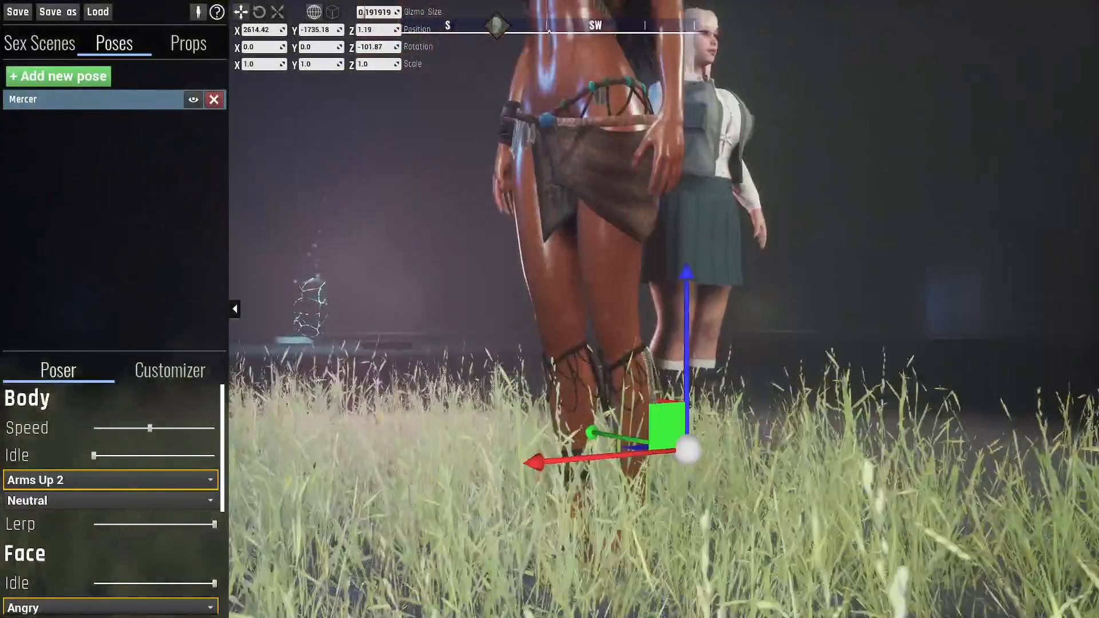
pyautogui.moveTo(612, 316); pyautogui.dragTo(729, 329, button='right')
pyautogui.press('e')
pyautogui.press('a')
pyautogui.press('w')
pyautogui.press('s')
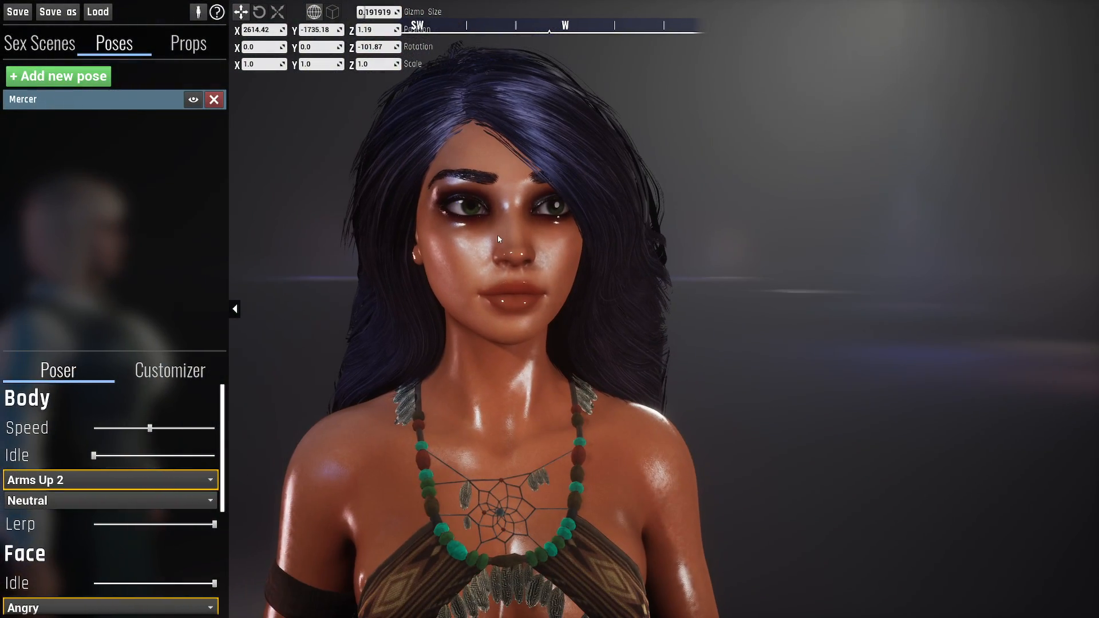
# - Deselect the posed character, select the point light in the scene, and frame it together with both characters
pyautogui.click(145, 99)
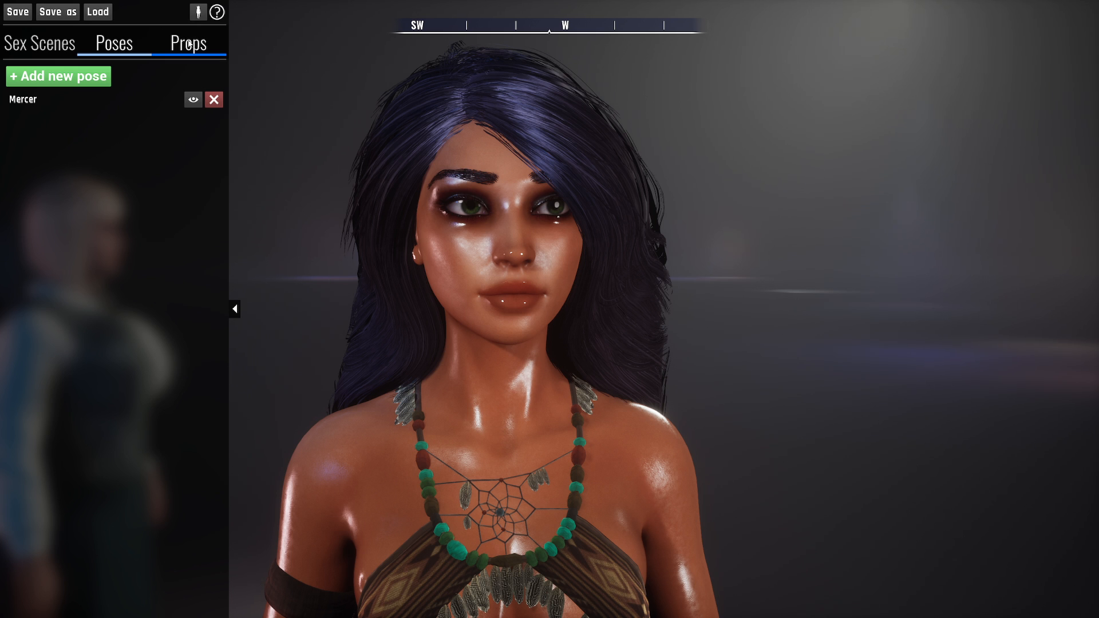
pyautogui.moveTo(481, 231); pyautogui.dragTo(382, 289, button='right')
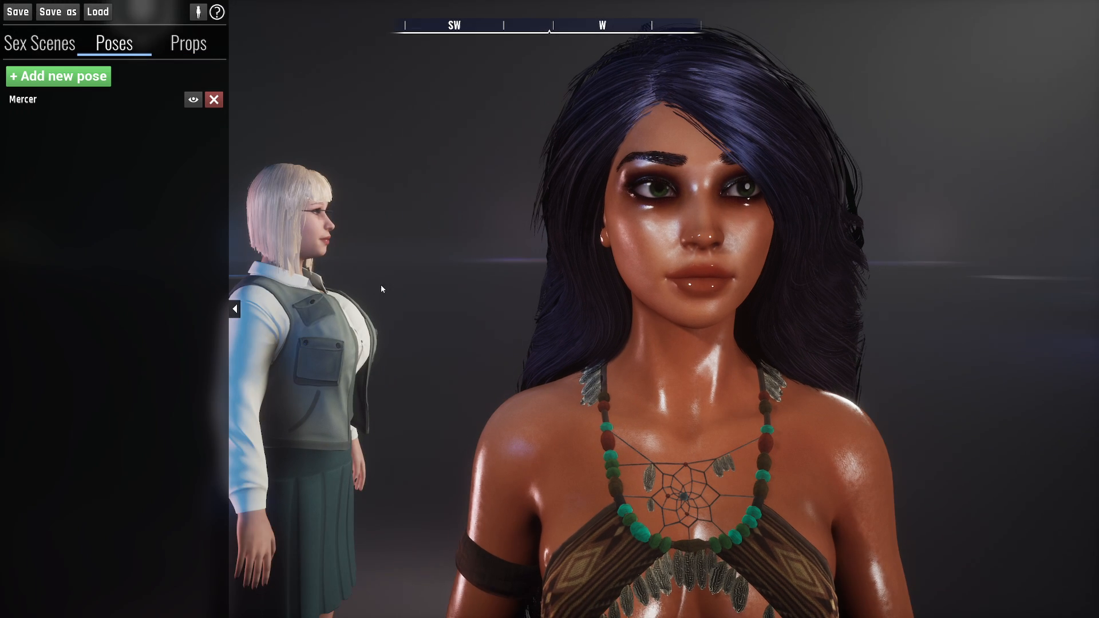
pyautogui.click(297, 338)
pyautogui.moveTo(461, 281)
pyautogui.mouseDown(button='right')
pyautogui.moveTo(446, 312)
pyautogui.moveTo(458, 292)
pyautogui.mouseUp(button='right')
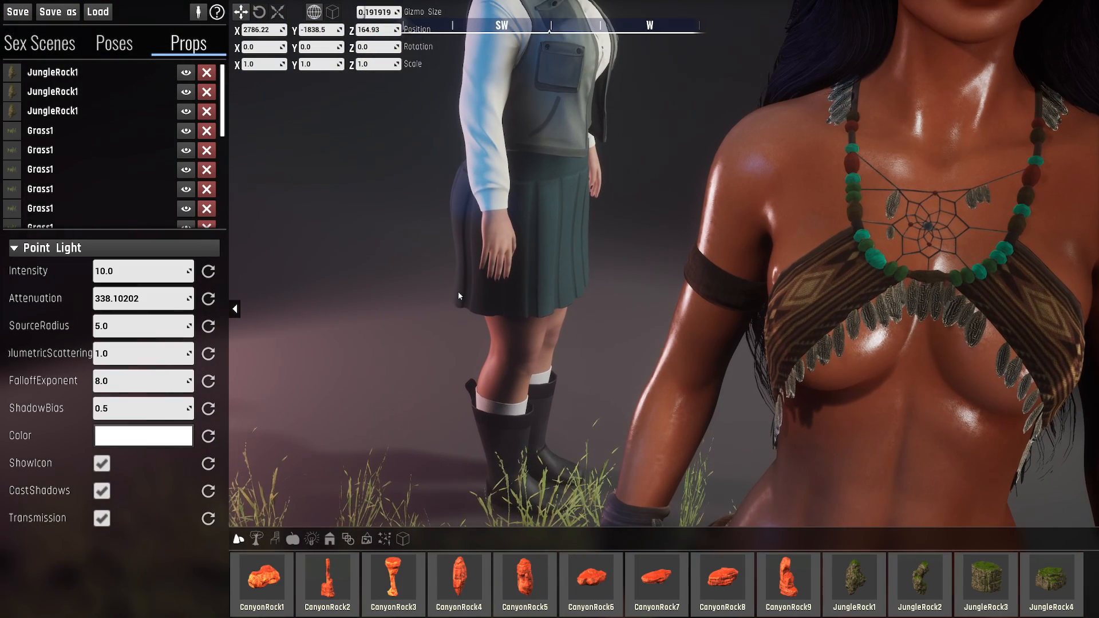
pyautogui.press('f')
pyautogui.moveTo(537, 239); pyautogui.dragTo(471, 213, button='right')
pyautogui.press('d')
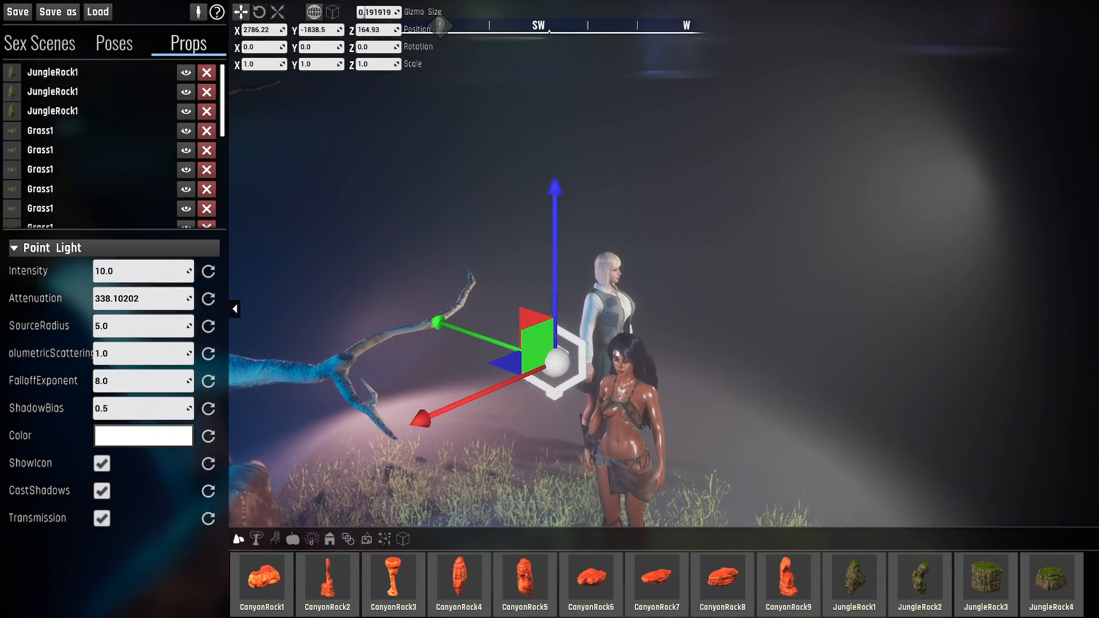
# - Select the blonde character in the scene and inspect her from the side behind the dark-haired character
pyautogui.click(593, 281)
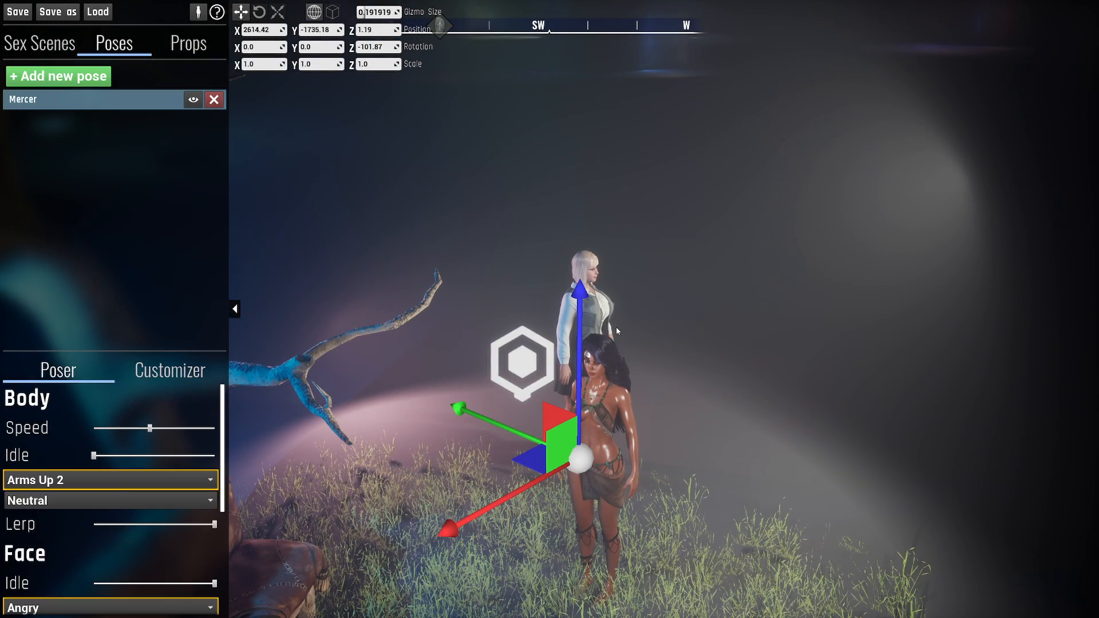
pyautogui.press('f')
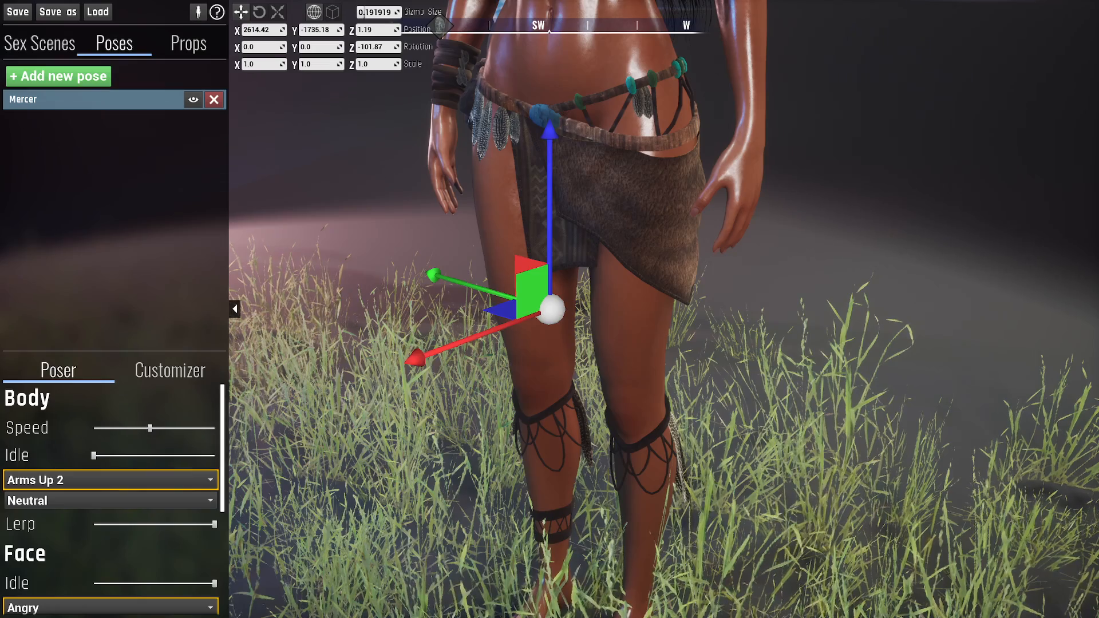
pyautogui.press('s')
pyautogui.moveTo(710, 452); pyautogui.dragTo(667, 427, button='right')
pyautogui.press('d')
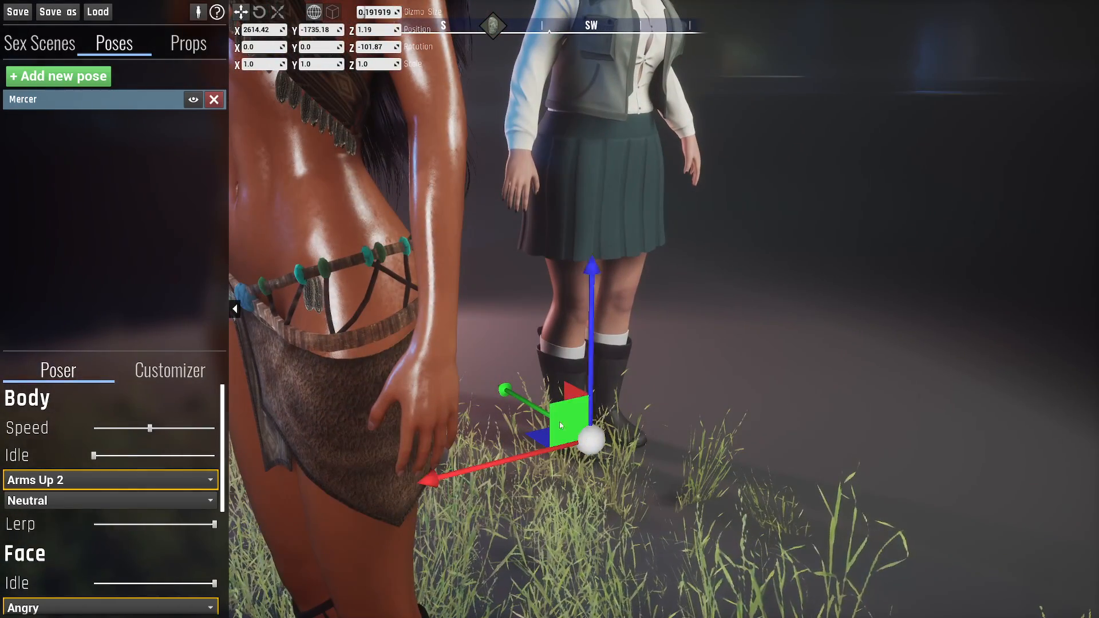
pyautogui.moveTo(560, 426); pyautogui.dragTo(558, 395, button='right')
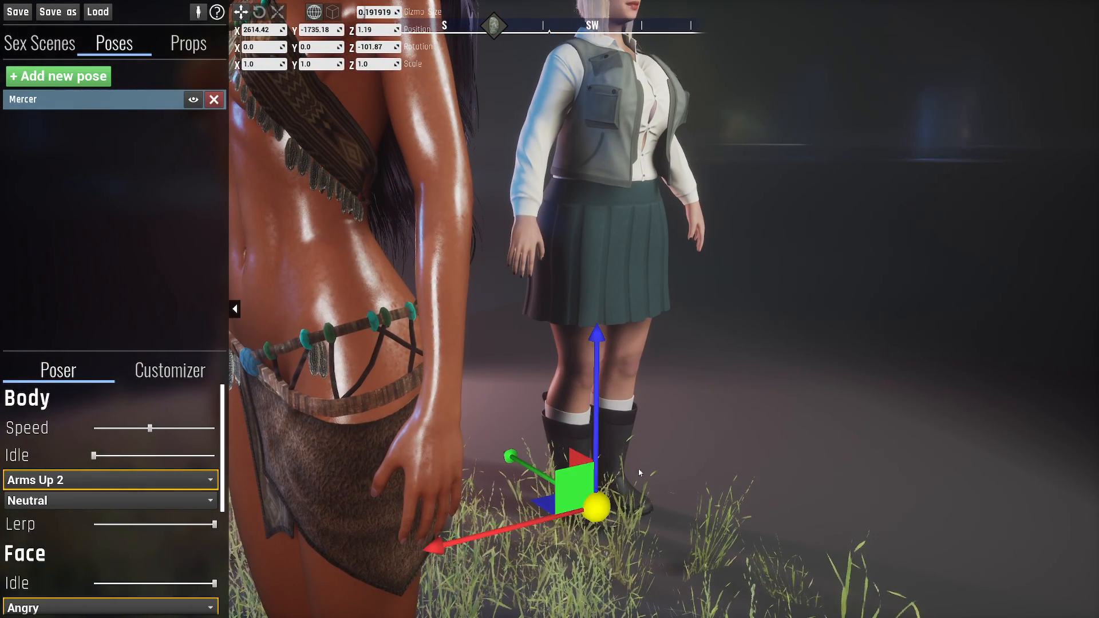
pyautogui.moveTo(641, 473); pyautogui.dragTo(638, 446, button='right')
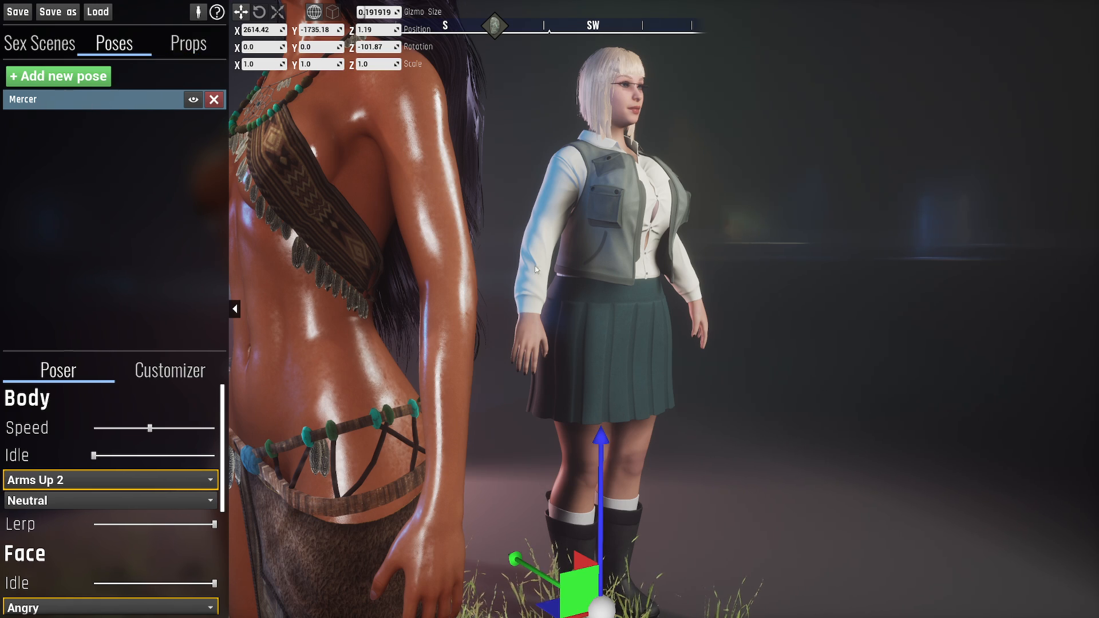
# - Select a grass prop beside the dark-haired character and view the area around both characters
pyautogui.moveTo(535, 266); pyautogui.dragTo(531, 268, button='right')
pyautogui.click(507, 287)
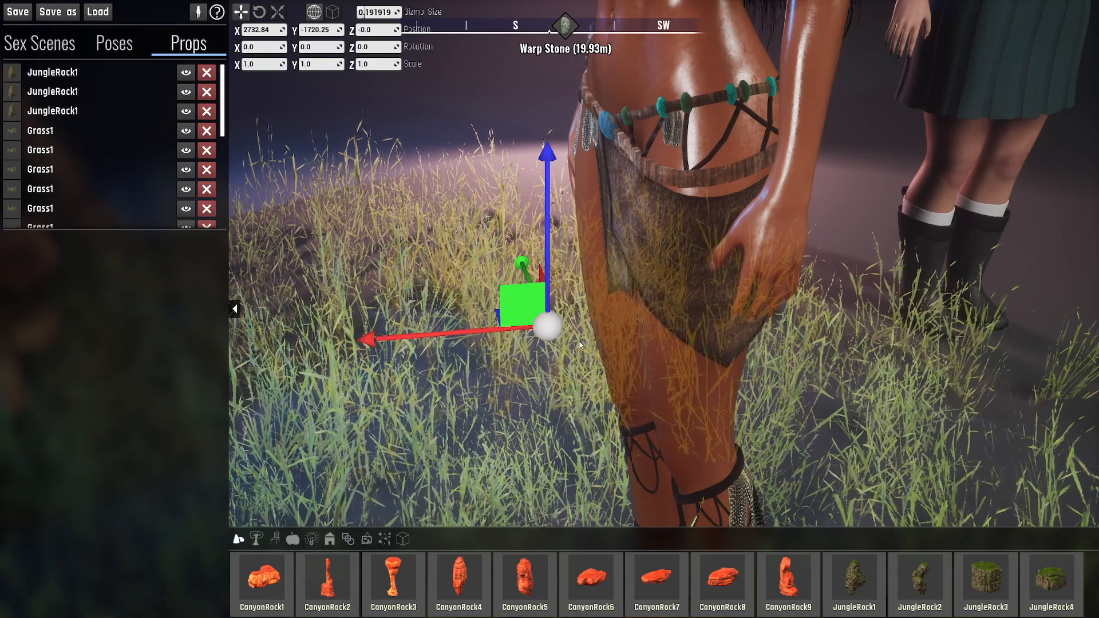
pyautogui.scroll(-4, 579, 345)
pyautogui.moveTo(579, 345); pyautogui.dragTo(513, 335, button='right')
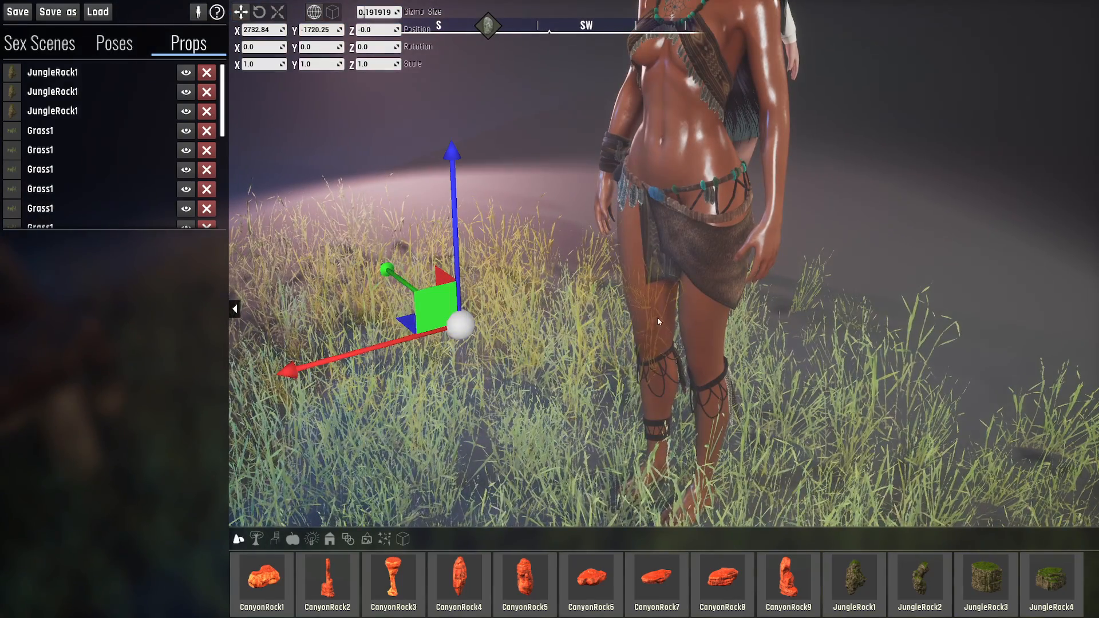
pyautogui.press('d')
pyautogui.moveTo(659, 322); pyautogui.dragTo(739, 287, button='right')
pyautogui.press('w')
pyautogui.press('a')
pyautogui.press('w')
# - Select the Point Light entry among the placed props and frame both characters with the light from the front
pyautogui.scroll(-11, 106, 199)
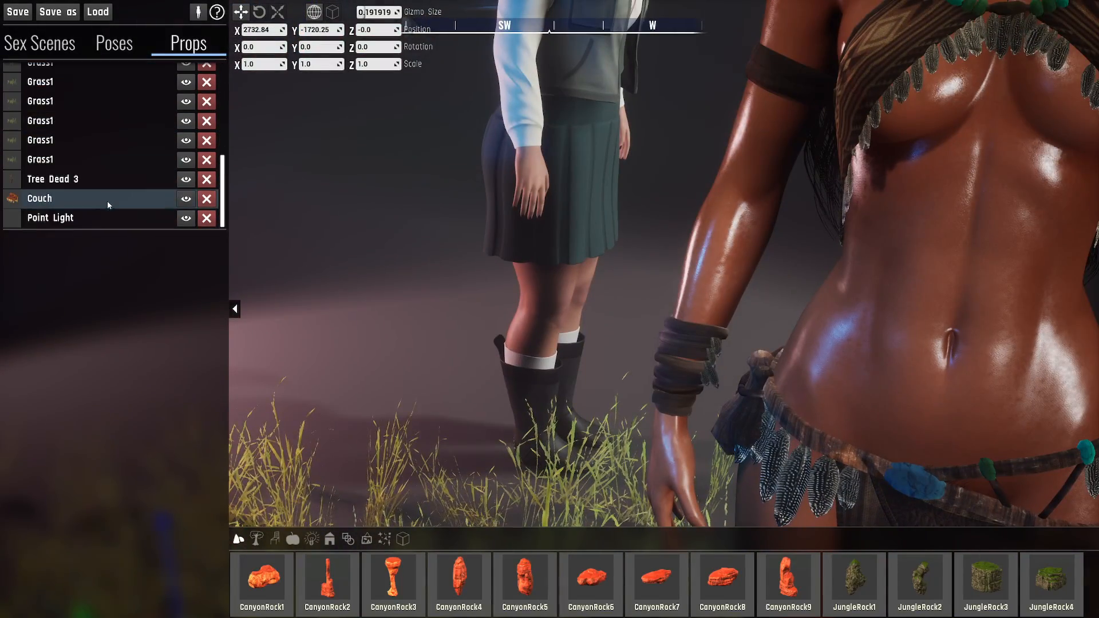
pyautogui.click(103, 217)
pyautogui.moveTo(591, 314)
pyautogui.mouseDown(button='right')
pyautogui.moveTo(682, 258)
pyautogui.moveTo(583, 317)
pyautogui.mouseUp(button='right')
pyautogui.press('e')
pyautogui.press('s')
pyautogui.press('s')
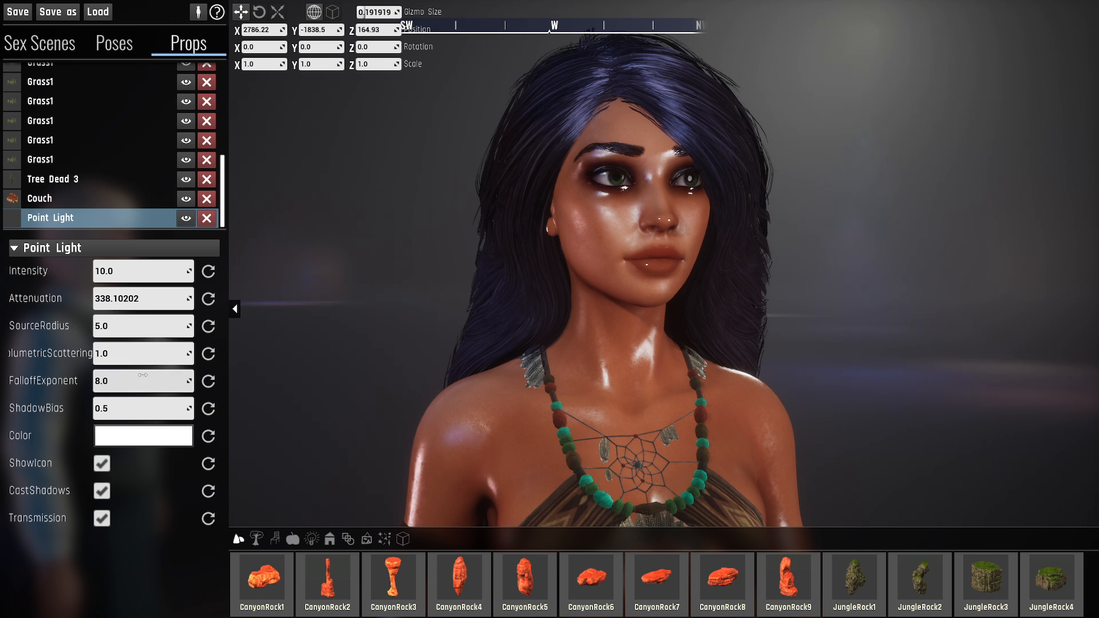
pyautogui.moveTo(549, 309); pyautogui.dragTo(461, 304, button='right')
pyautogui.press('d')
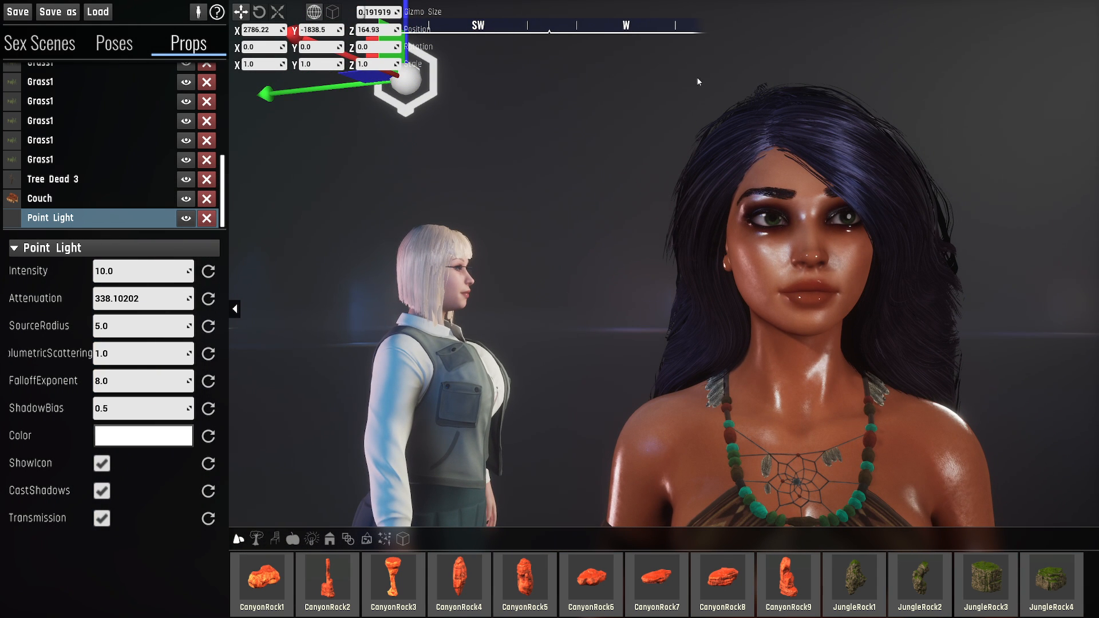
pyautogui.press('d')
pyautogui.press('e')
pyautogui.moveTo(723, 183); pyautogui.dragTo(728, 185, button='right')
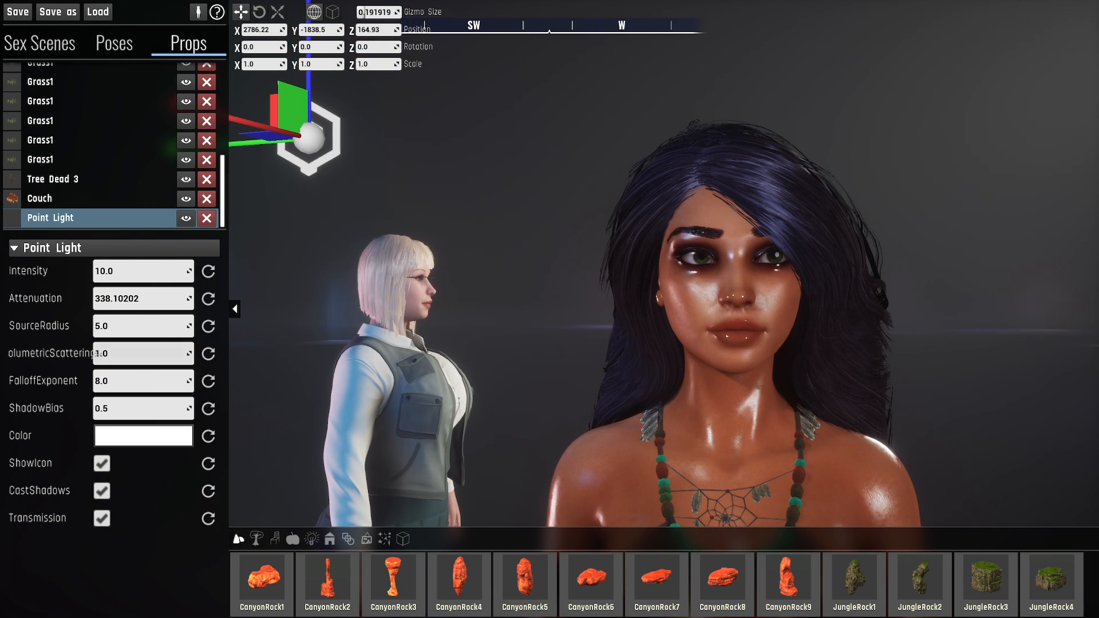
# - Raise the point light's falloff exponent to about 46.73 and move the light beside the dark-haired character to check its effect
pyautogui.moveTo(143, 381); pyautogui.dragTo(195, 381)
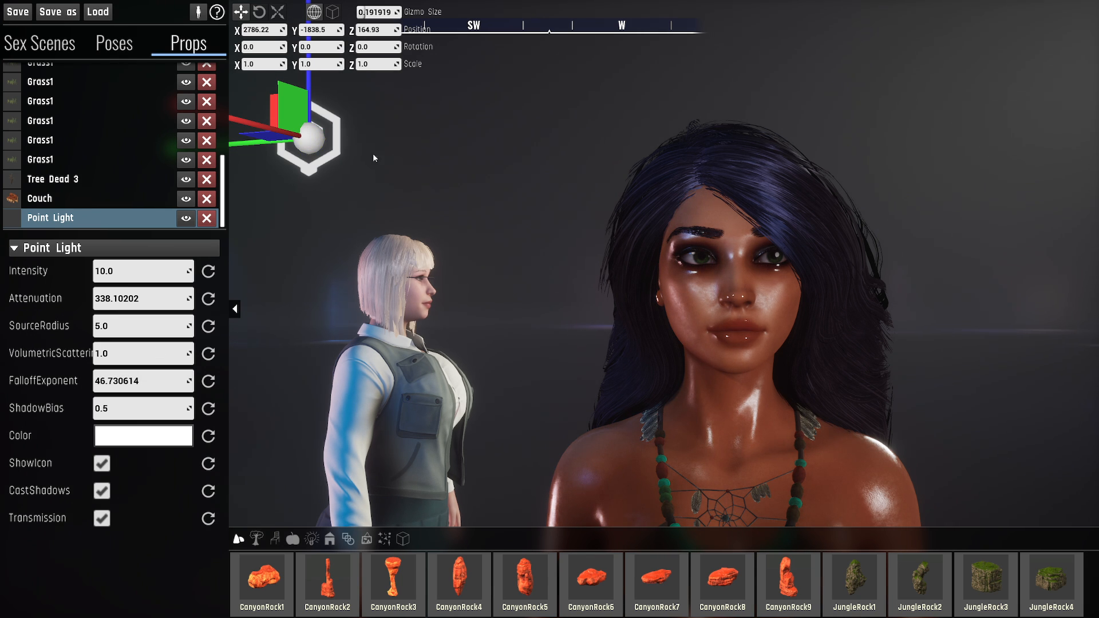
pyautogui.moveTo(320, 148); pyautogui.dragTo(664, 296)
pyautogui.moveTo(599, 288); pyautogui.dragTo(565, 313)
pyautogui.moveTo(565, 313); pyautogui.dragTo(553, 358, button='right')
pyautogui.moveTo(493, 352); pyautogui.dragTo(586, 204)
pyautogui.moveTo(665, 295); pyautogui.dragTo(595, 291, button='right')
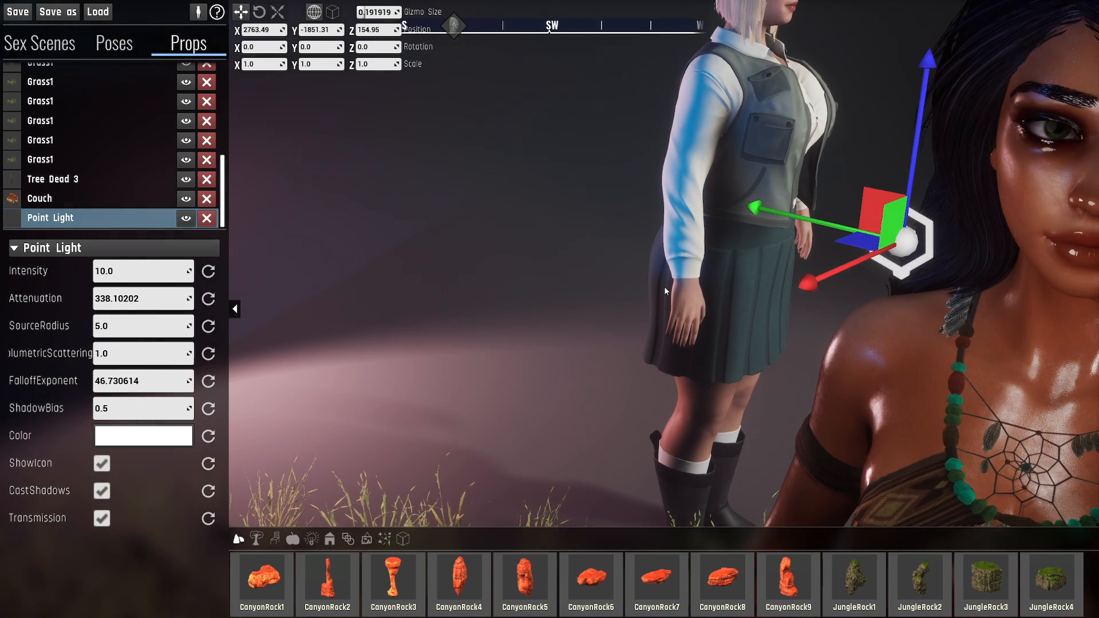
pyautogui.moveTo(760, 248); pyautogui.dragTo(694, 221, button='right')
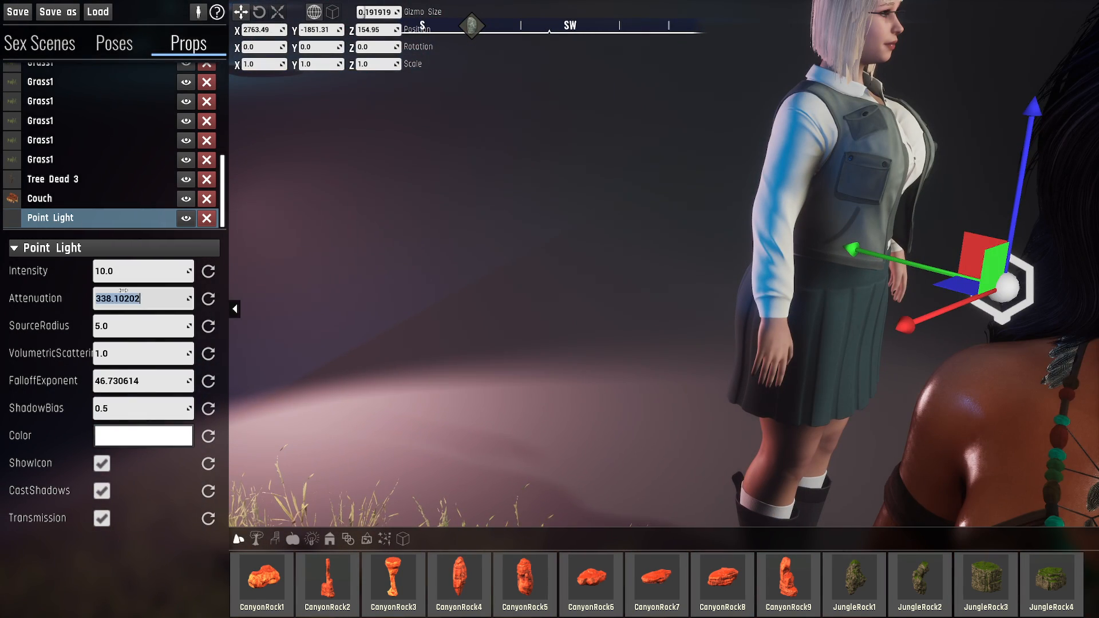
# - Reset the point light's falloff exponent to its default of 8 while viewing the dark-haired character's lit face
pyautogui.click(90, 292)
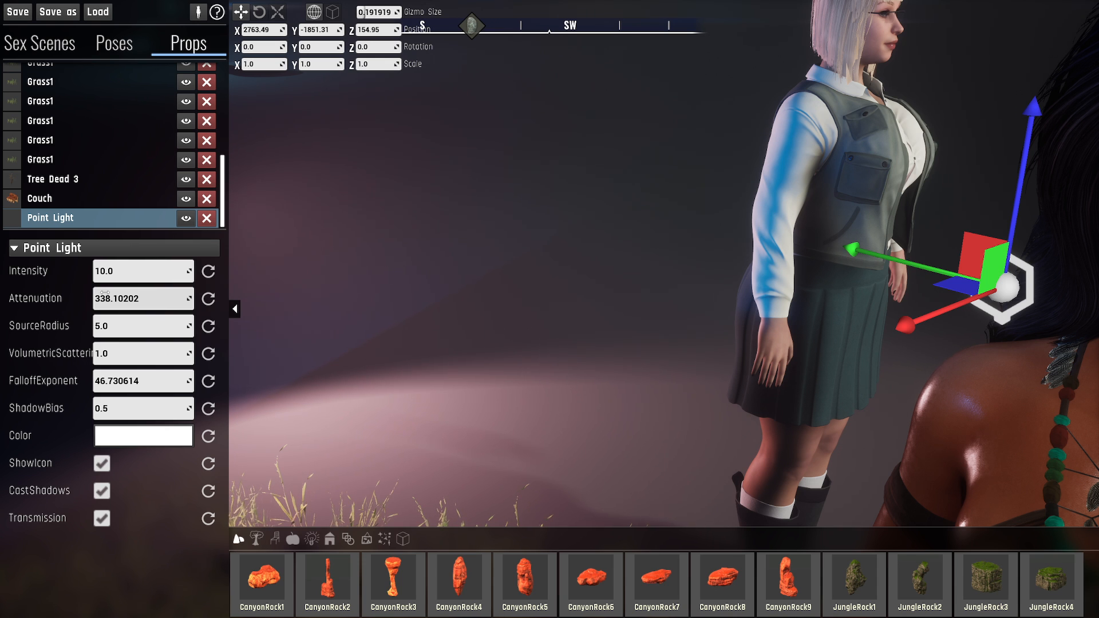
pyautogui.click(135, 380)
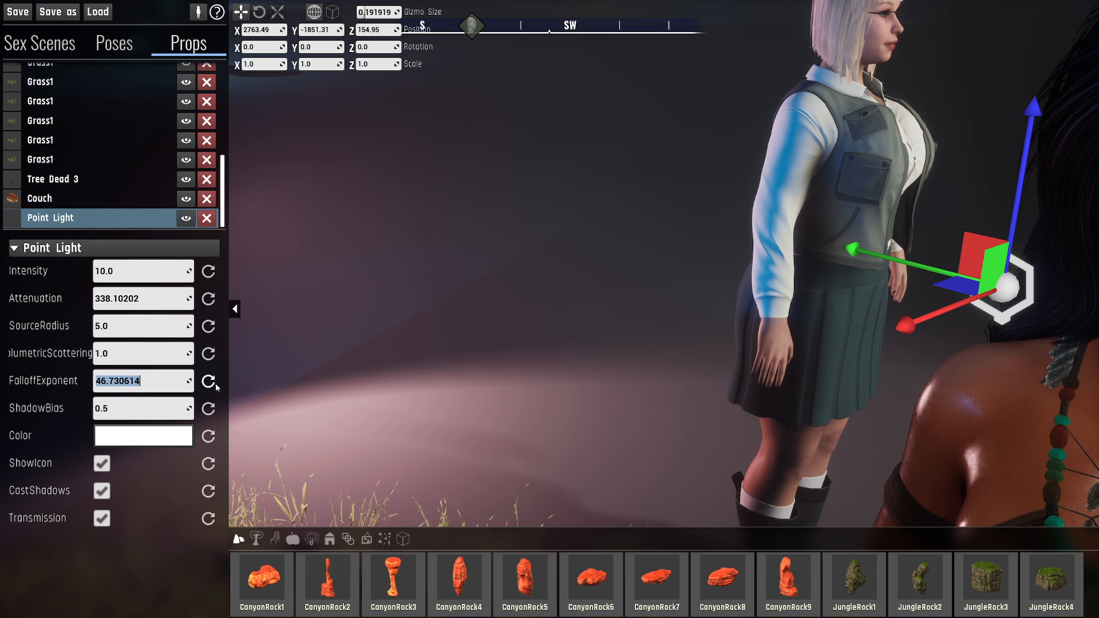
pyautogui.moveTo(401, 344); pyautogui.dragTo(630, 321, button='right')
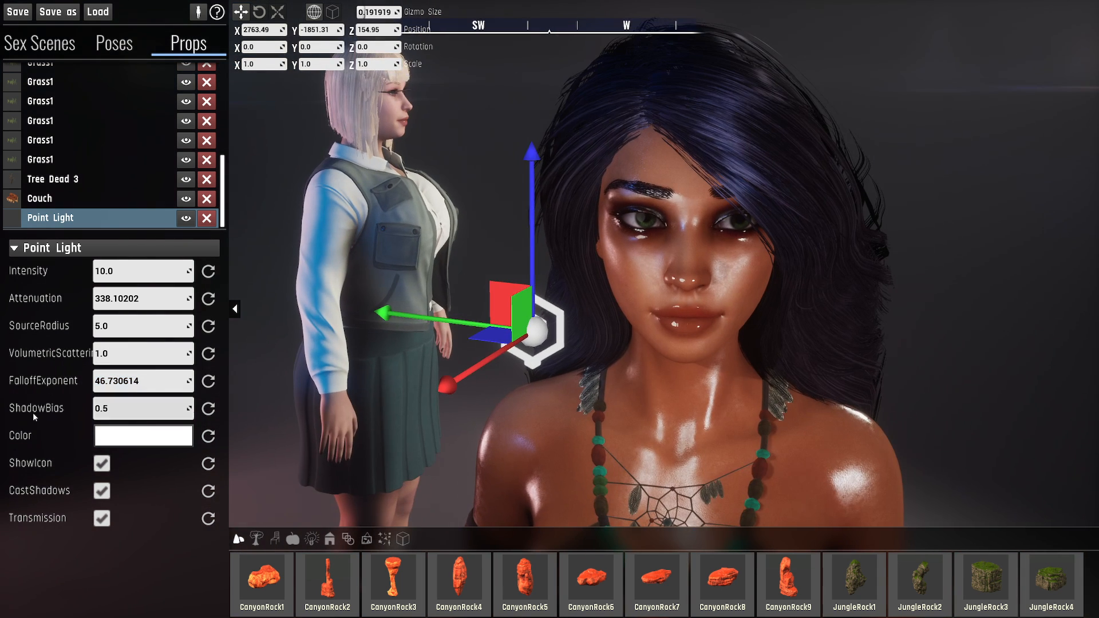
pyautogui.click(208, 382)
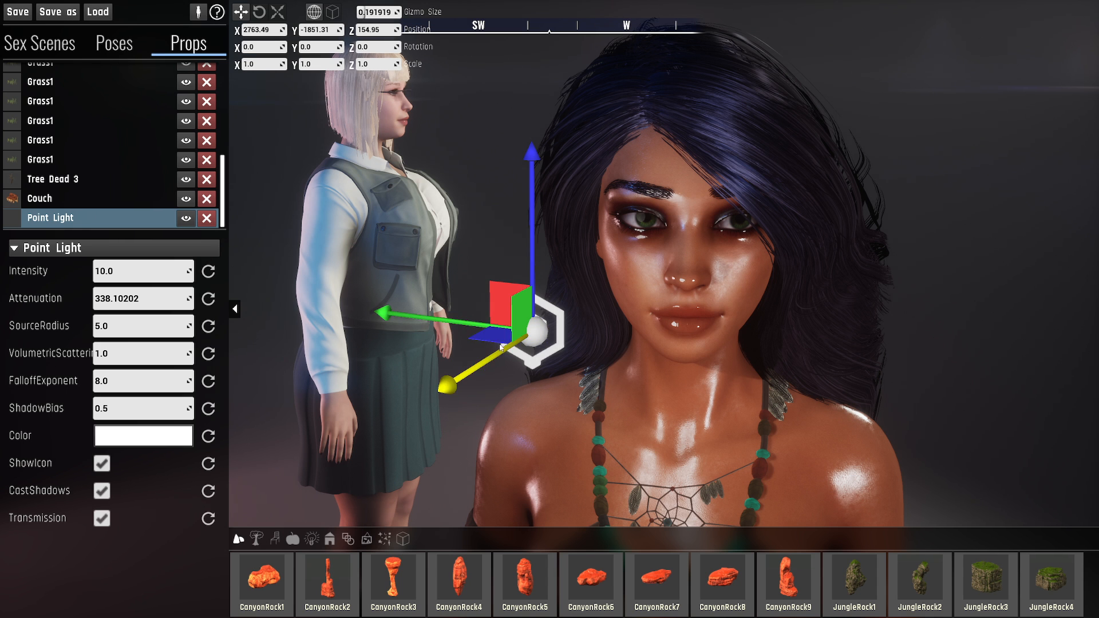
# - Move the point light horizontally away from the dark-haired character to about X 2787.94, Y -1844.78
pyautogui.moveTo(477, 341); pyautogui.dragTo(131, 463)
pyautogui.press('a')
pyautogui.press('s')
pyautogui.moveTo(480, 335); pyautogui.dragTo(577, 249, button='right')
pyautogui.moveTo(368, 372); pyautogui.dragTo(277, 373)
pyautogui.moveTo(277, 373); pyautogui.dragTo(221, 381, button='right')
pyautogui.press('w')
pyautogui.press('s')
pyautogui.press('d')
pyautogui.moveTo(329, 362); pyautogui.dragTo(336, 373, button='right')
pyautogui.press('s')
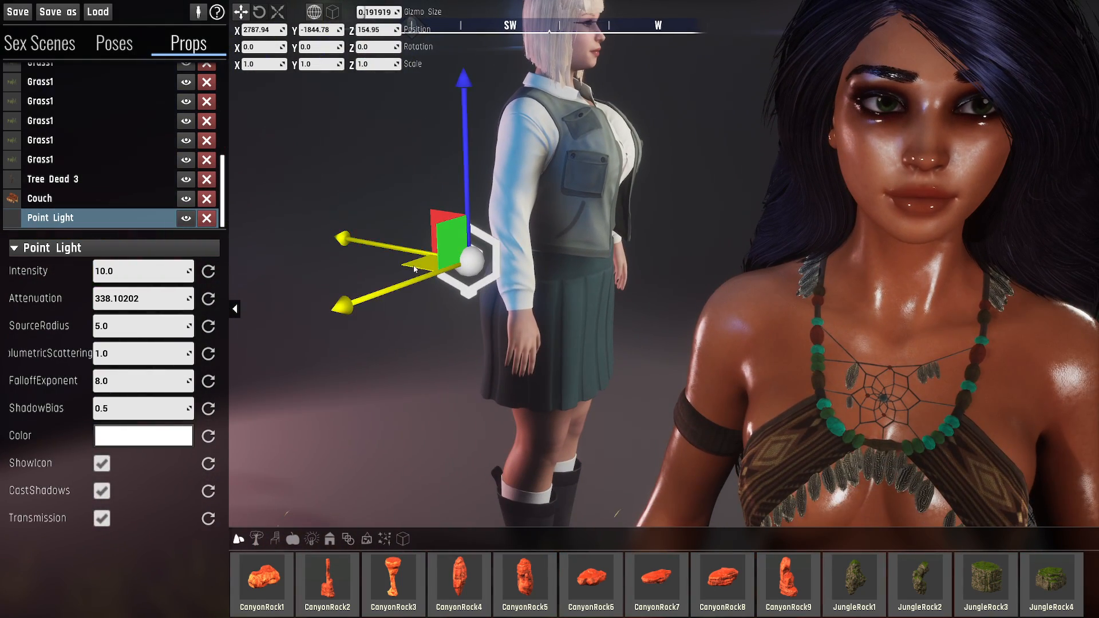
# - Shift the point light to about X 2784.07, Y -1841.01 and raise it to Z 161.95
pyautogui.moveTo(413, 260)
pyautogui.mouseDown()
pyautogui.moveTo(399, 226)
pyautogui.moveTo(418, 229)
pyautogui.moveTo(438, 284)
pyautogui.moveTo(417, 241)
pyautogui.mouseUp()
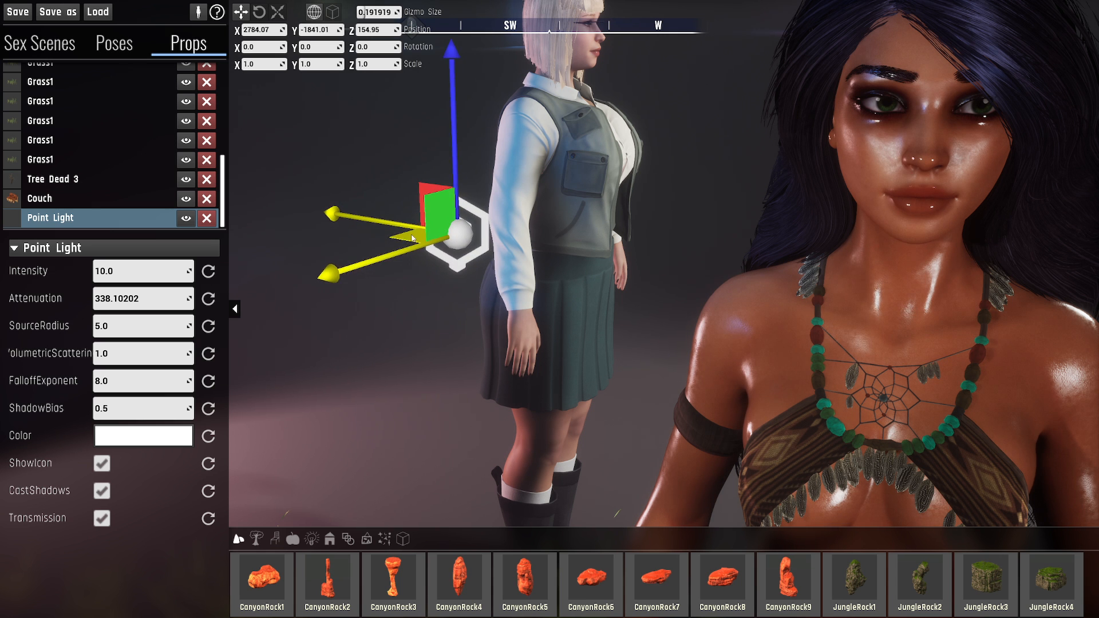
pyautogui.moveTo(456, 157); pyautogui.dragTo(455, 19)
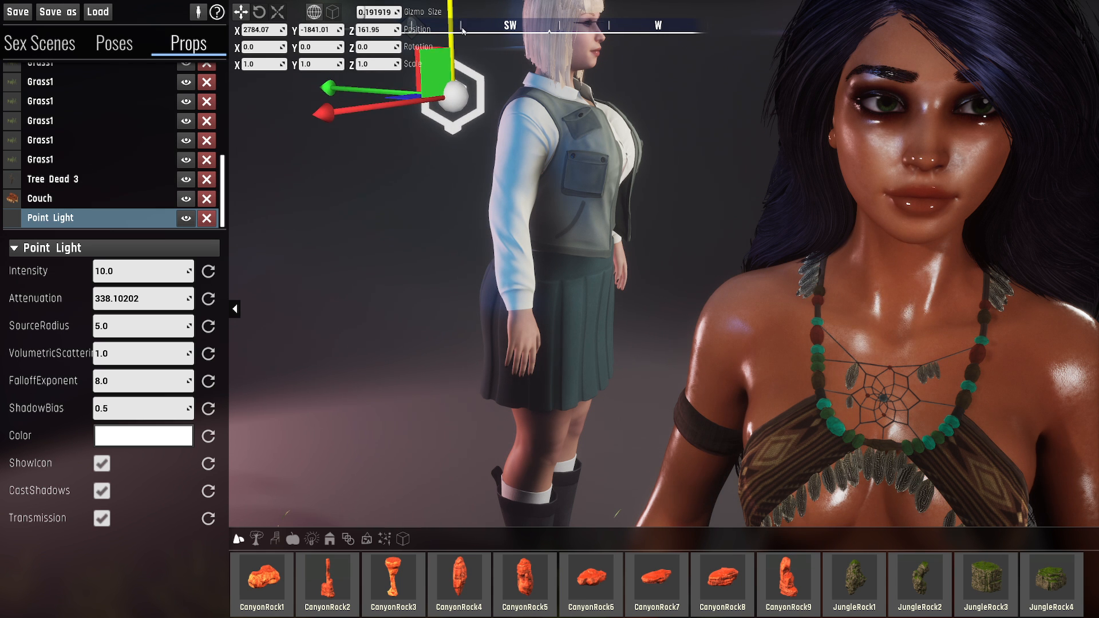
pyautogui.moveTo(456, 34); pyautogui.dragTo(503, 7, button='right')
pyautogui.moveTo(595, 193); pyautogui.dragTo(548, 185, button='right')
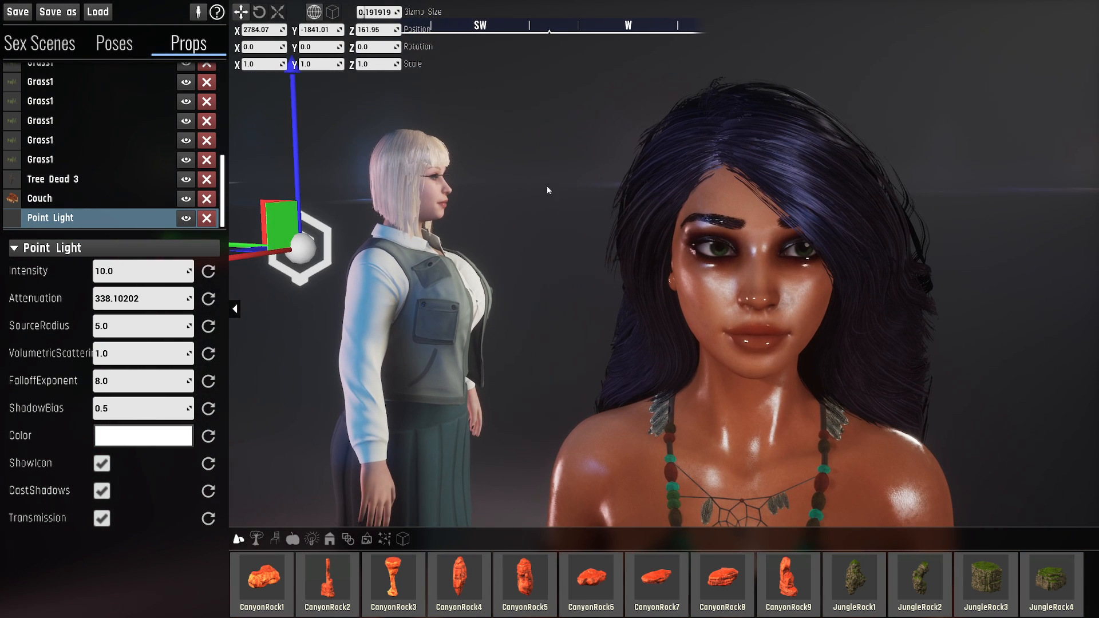
# - Look around the sandbox toward the Warp Stone and the empty background, and return to the two characters
pyautogui.moveTo(556, 238); pyautogui.dragTo(503, 184, button='right')
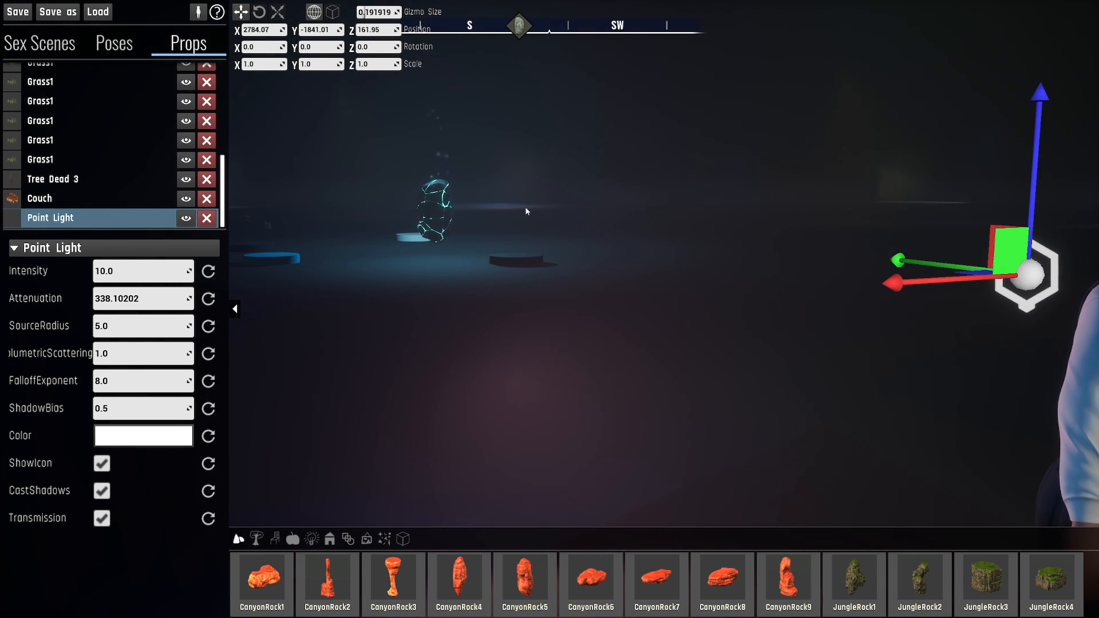
pyautogui.moveTo(513, 243); pyautogui.dragTo(794, 163, button='right')
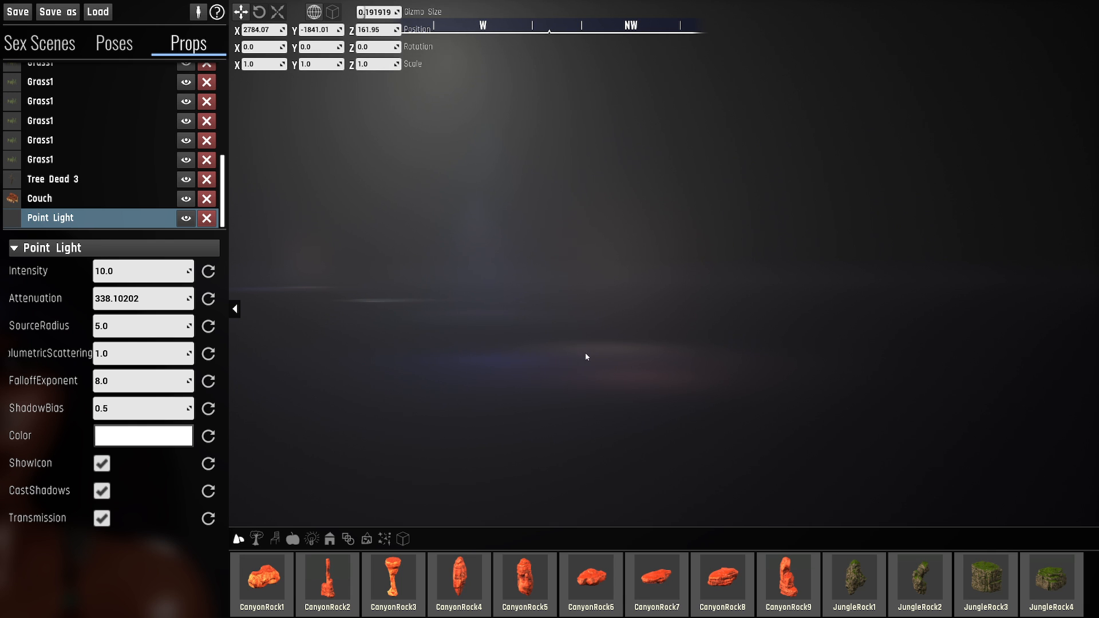
pyautogui.moveTo(579, 326); pyautogui.dragTo(785, 317, button='right')
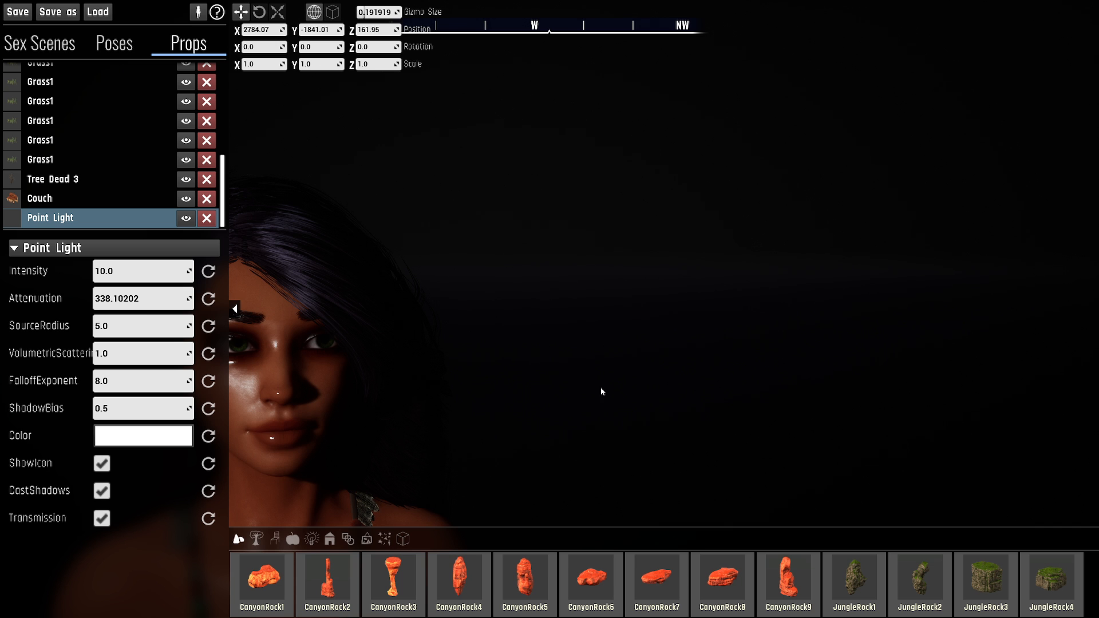
pyautogui.moveTo(600, 387); pyautogui.dragTo(658, 375, button='right')
pyautogui.moveTo(572, 293); pyautogui.dragTo(482, 297, button='right')
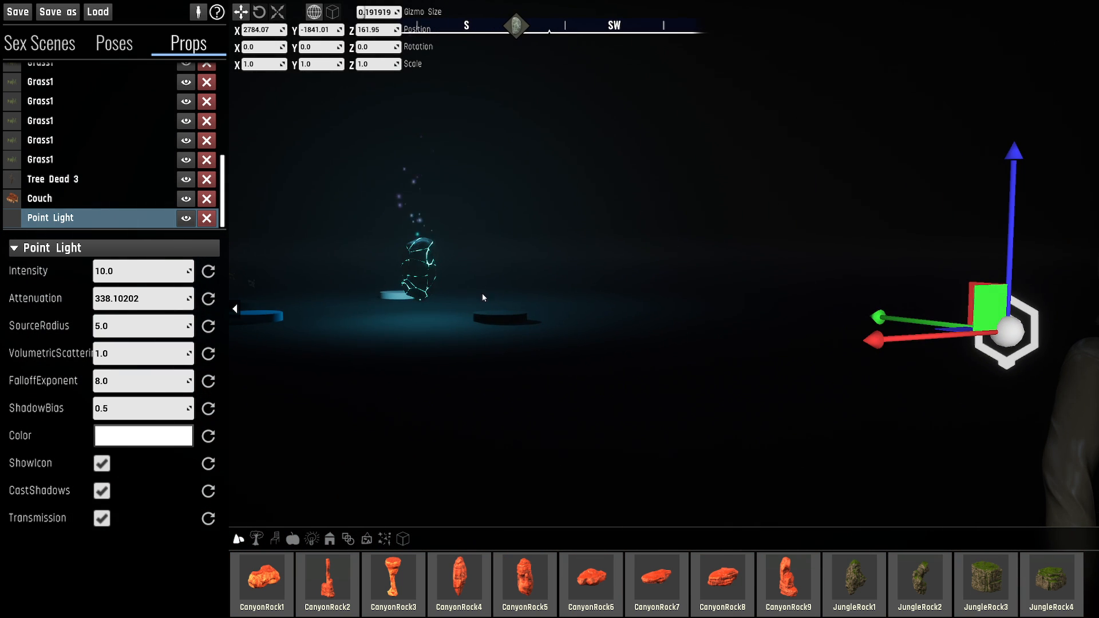
pyautogui.moveTo(585, 225); pyautogui.dragTo(528, 231, button='right')
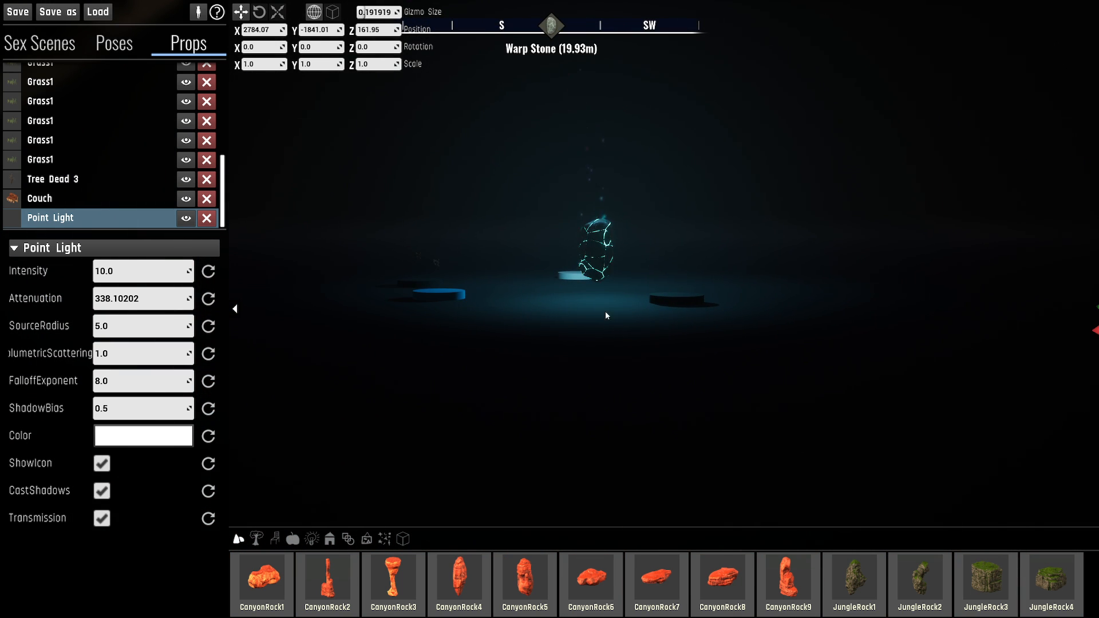
pyautogui.moveTo(570, 321); pyautogui.dragTo(598, 328, button='right')
pyautogui.moveTo(501, 324); pyautogui.dragTo(483, 353, button='right')
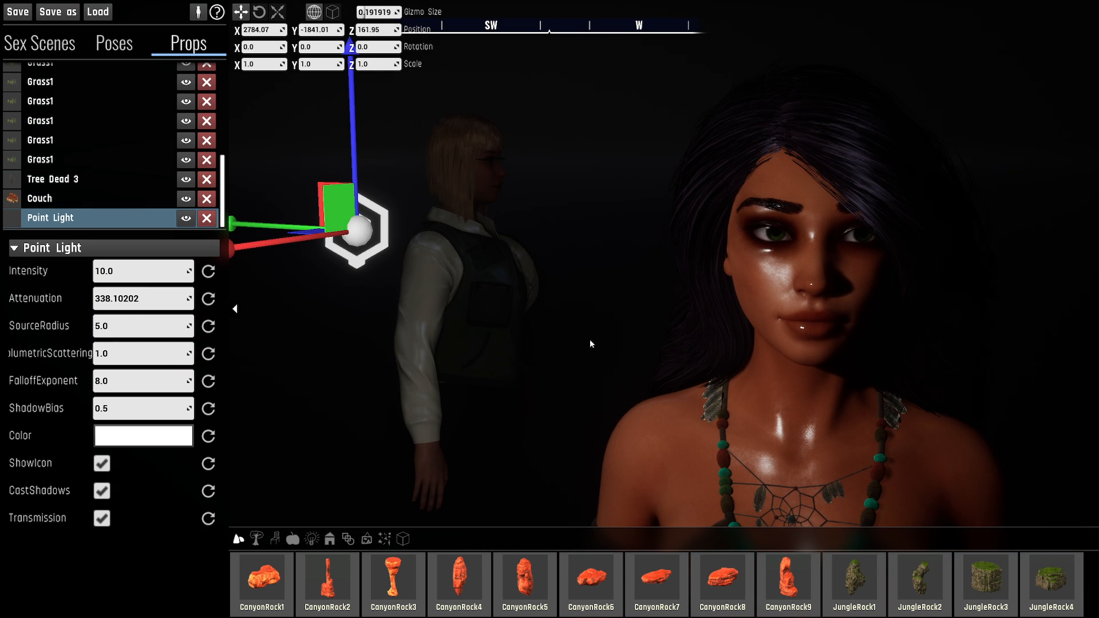
# - Inspect the point light's highlights and shadows on the dark-haired character's face up close from the front
pyautogui.moveTo(401, 343); pyautogui.dragTo(445, 302, button='right')
pyautogui.press('a')
pyautogui.press('d')
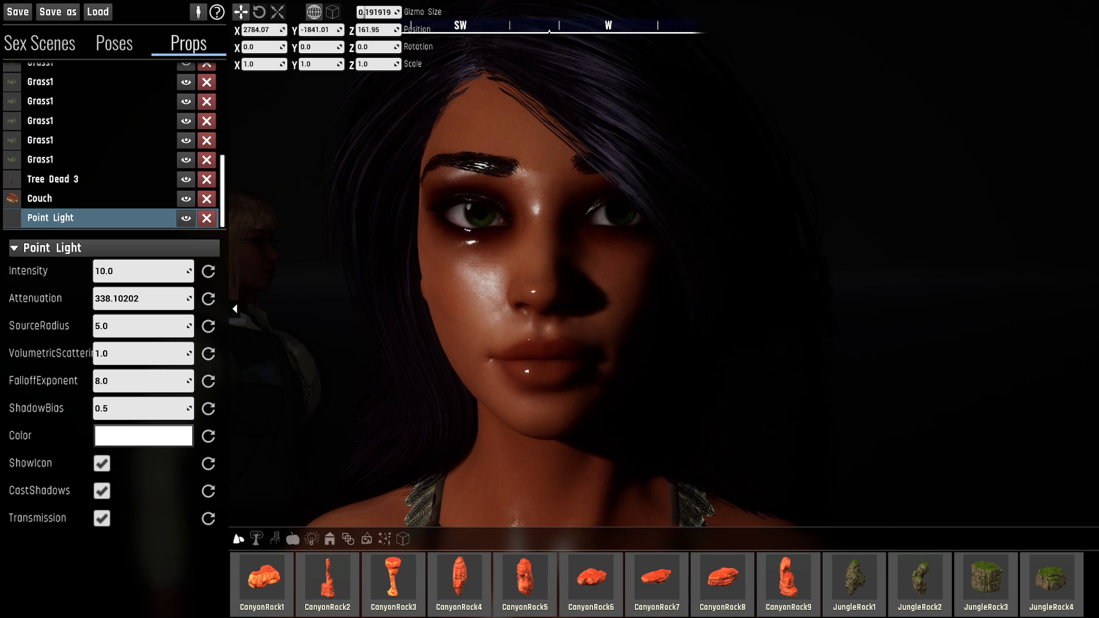
pyautogui.moveTo(549, 309); pyautogui.dragTo(493, 310, button='right')
pyautogui.press('d')
pyautogui.press('w')
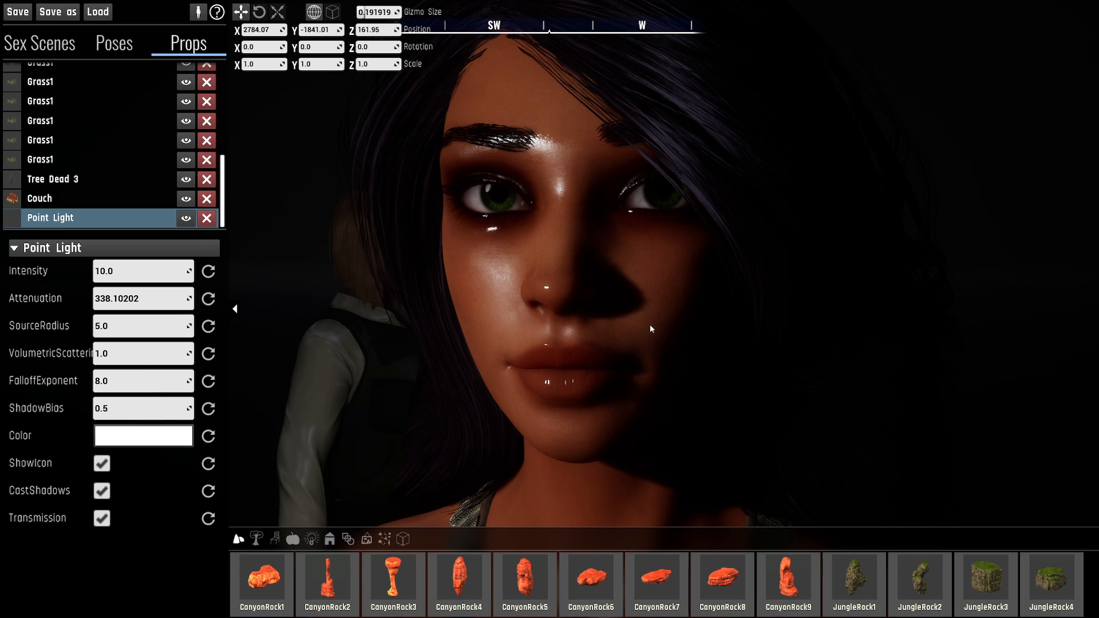
# - Examine the light and shadow across the dark-haired character's cheek, nose and lips from several close side angles
pyautogui.press('e')
pyautogui.moveTo(641, 309); pyautogui.dragTo(753, 355, button='right')
pyautogui.press('a')
pyautogui.press('s')
pyautogui.moveTo(573, 323); pyautogui.dragTo(535, 276, button='right')
pyautogui.press('q')
pyautogui.press('d')
pyautogui.press('e')
pyautogui.press('w')
pyautogui.press('a')
pyautogui.moveTo(510, 395); pyautogui.dragTo(616, 293, button='right')
pyautogui.press('d')
pyautogui.press('s')
pyautogui.press('a')
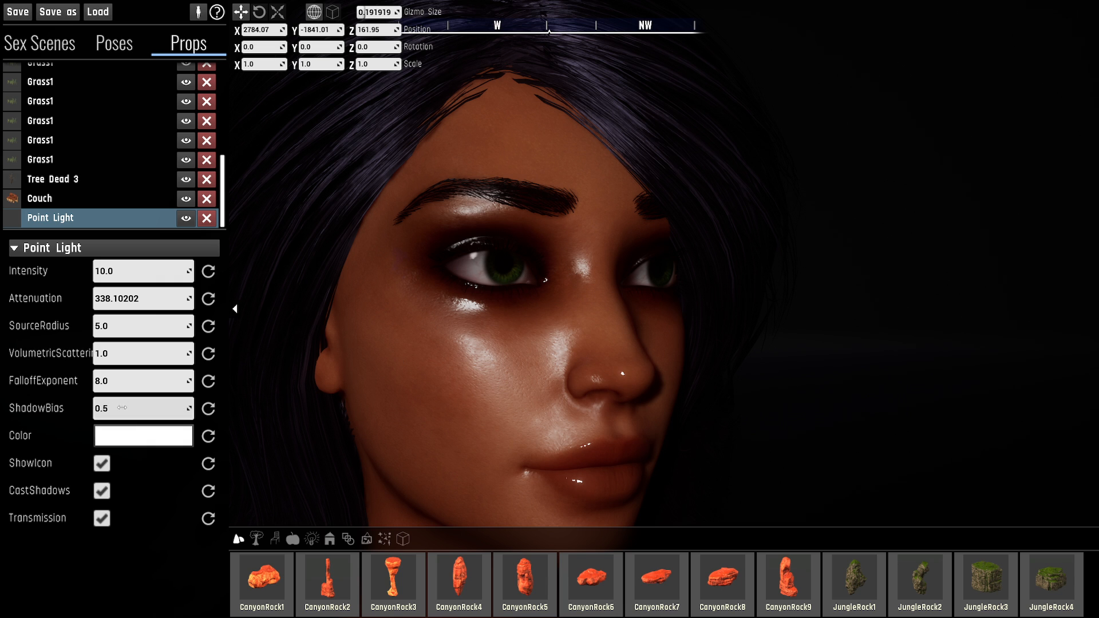
# - Set the point light's ShadowBias to 1.0 and compare the nose shadow on the dark-haired character's face
pyautogui.press('d')
pyautogui.moveTo(393, 372); pyautogui.dragTo(347, 427, button='right')
pyautogui.moveTo(466, 342); pyautogui.dragTo(451, 344, button='right')
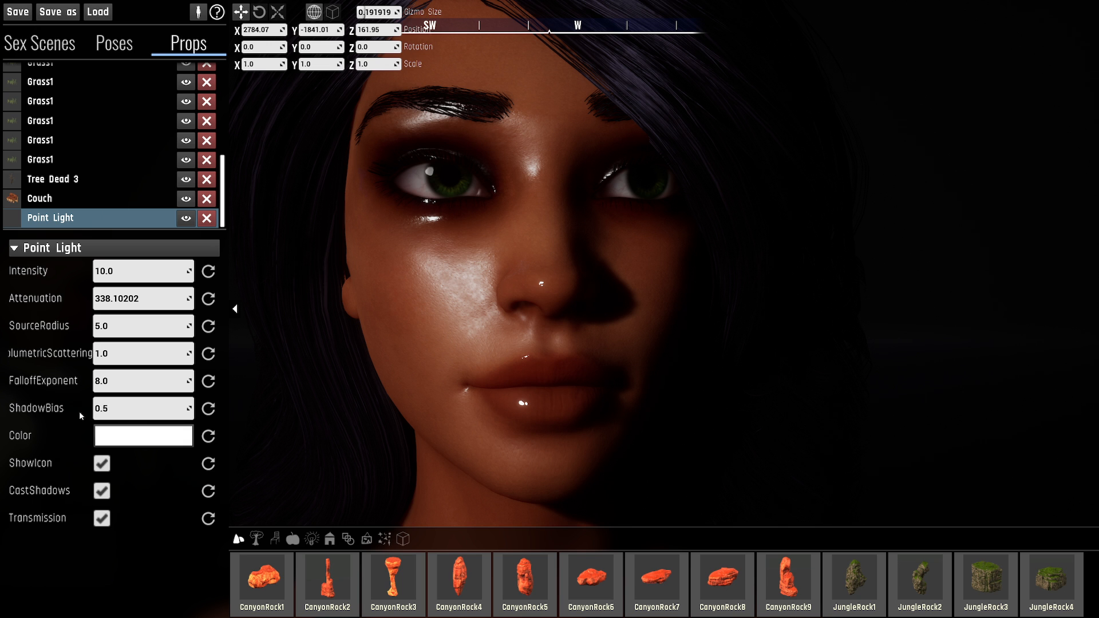
pyautogui.press('Return')
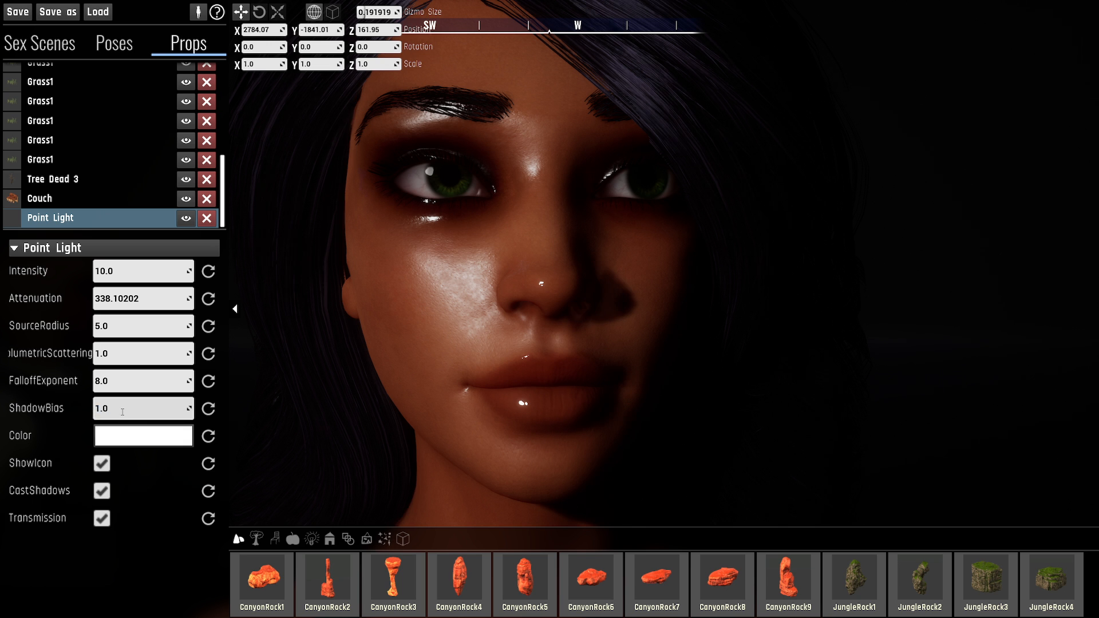
pyautogui.moveTo(335, 359); pyautogui.dragTo(318, 344, button='right')
pyautogui.moveTo(634, 262); pyautogui.dragTo(611, 242, button='right')
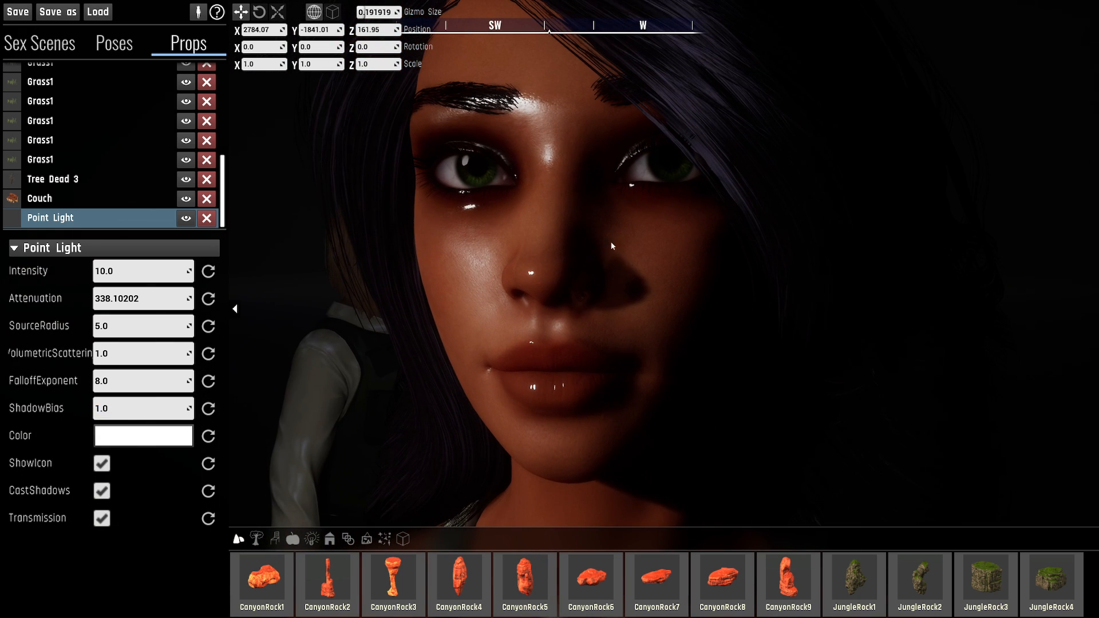
# - Raise the point light's ShadowBias to 2.0 and on to 4.0
pyautogui.click(151, 408)
pyautogui.write('2.0')
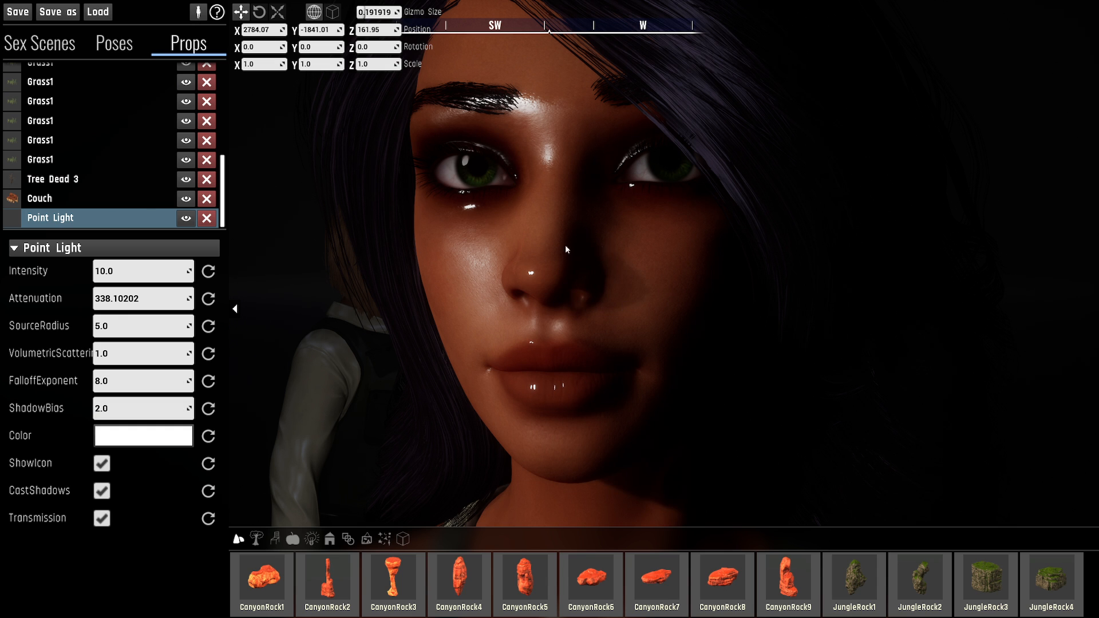
pyautogui.click(134, 409)
pyautogui.write('3')
pyautogui.moveTo(134, 416); pyautogui.dragTo(138, 415)
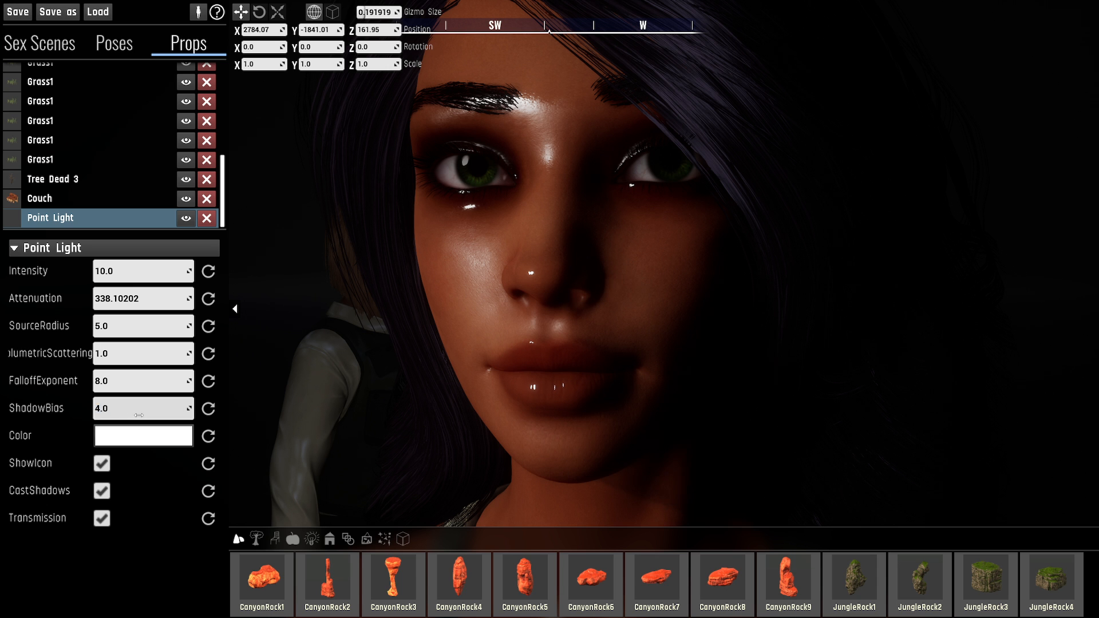
pyautogui.click(139, 415)
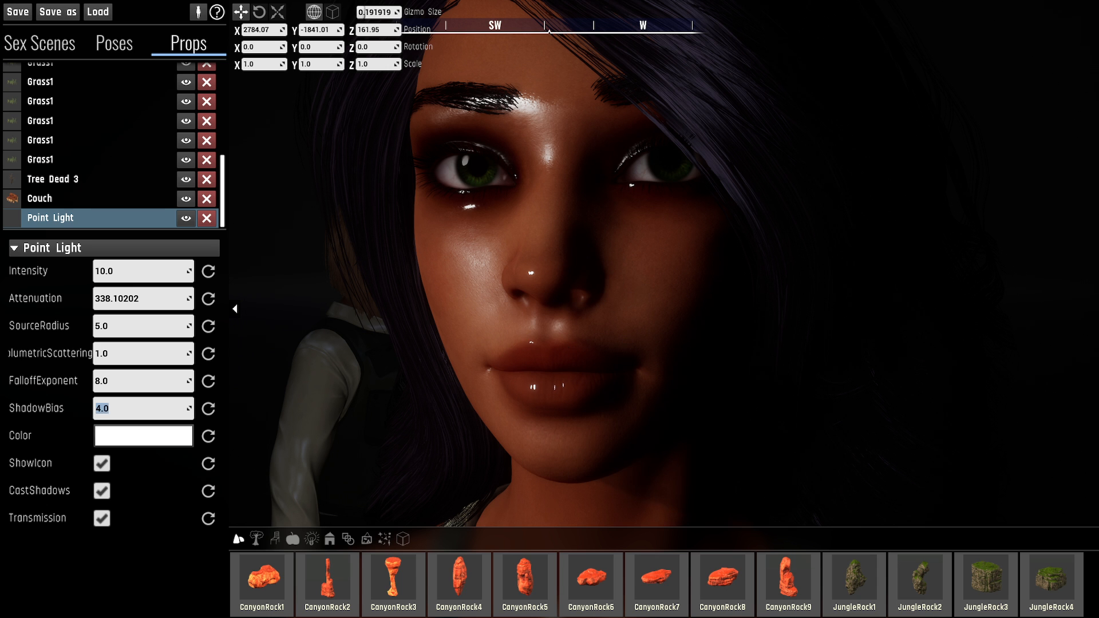
# - Reset the point light's ShadowBias to its default while viewing the character's face from the front
pyautogui.moveTo(625, 339); pyautogui.dragTo(680, 327, button='right')
pyautogui.press('s')
pyautogui.press('d')
pyautogui.click(211, 410)
pyautogui.press('w')
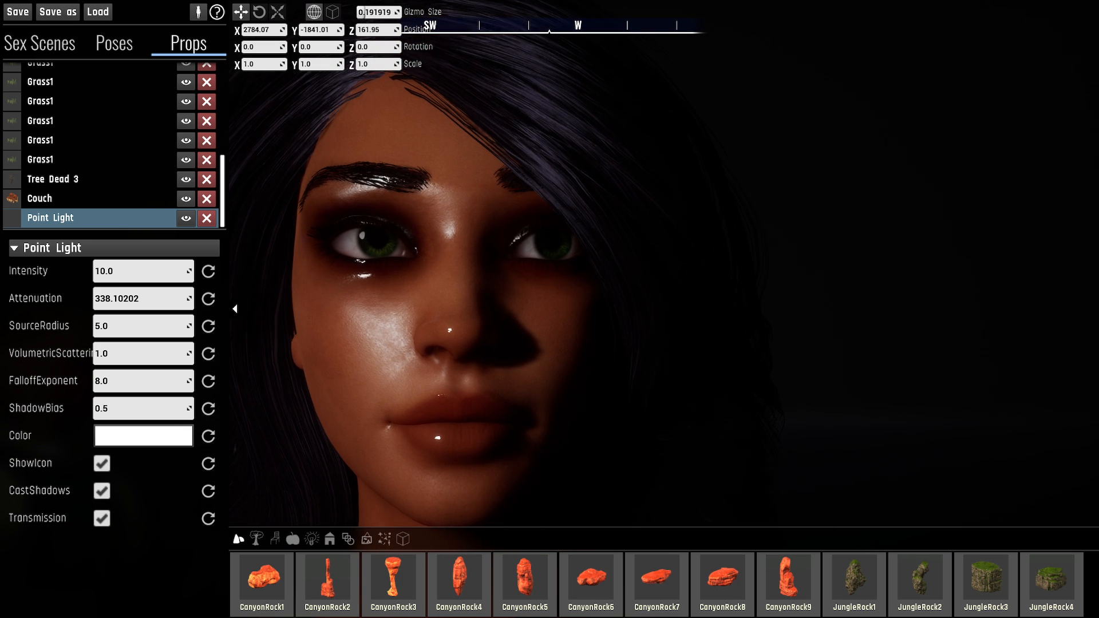
# - Lower the point light's ShadowBias to 0.3 and on to 0.2
pyautogui.click(141, 408)
pyautogui.click(141, 408)
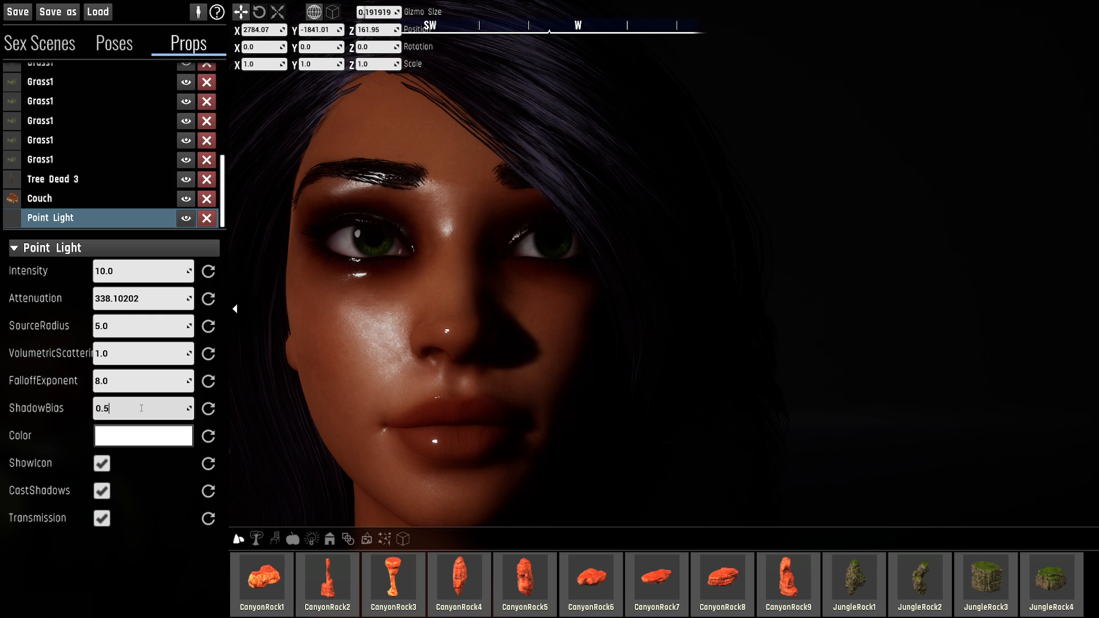
pyautogui.press('BackSpace')
pyautogui.write('3')
pyautogui.press('Return')
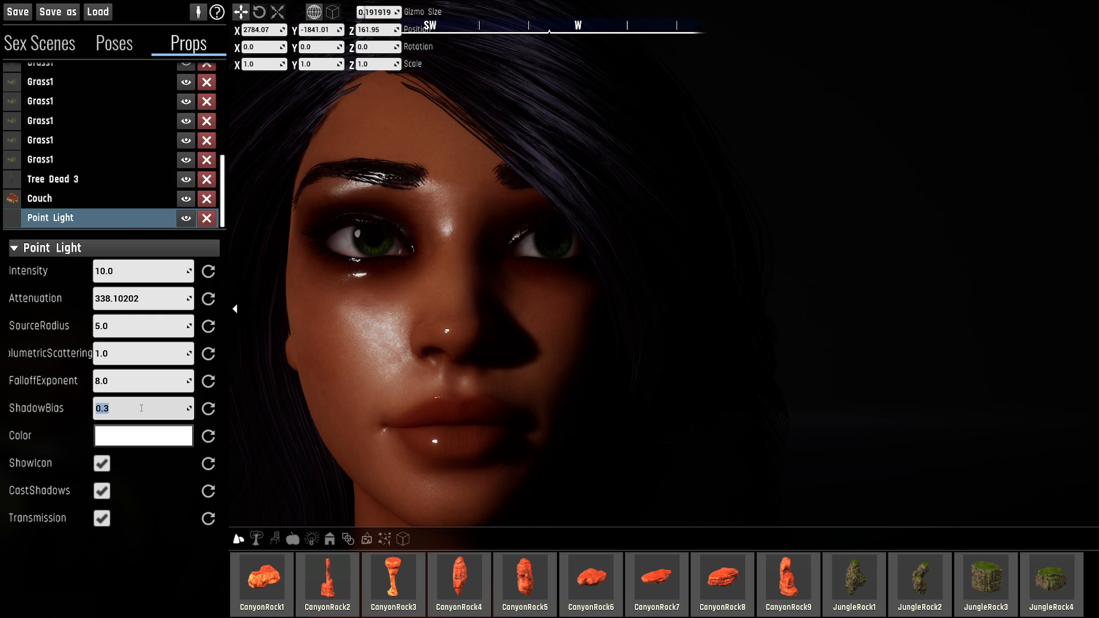
pyautogui.press('BackSpace')
pyautogui.write('2')
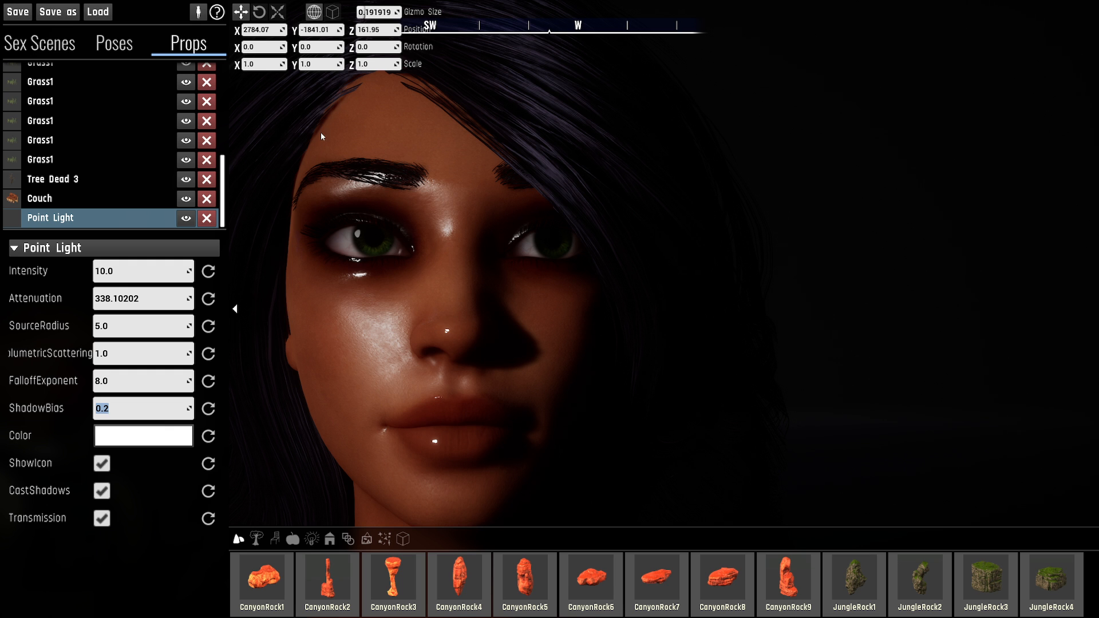
# - Check the face shadows from the side and set the point light's ShadowBias to 0.1
pyautogui.press('a')
pyautogui.moveTo(321, 133); pyautogui.dragTo(386, 157, button='right')
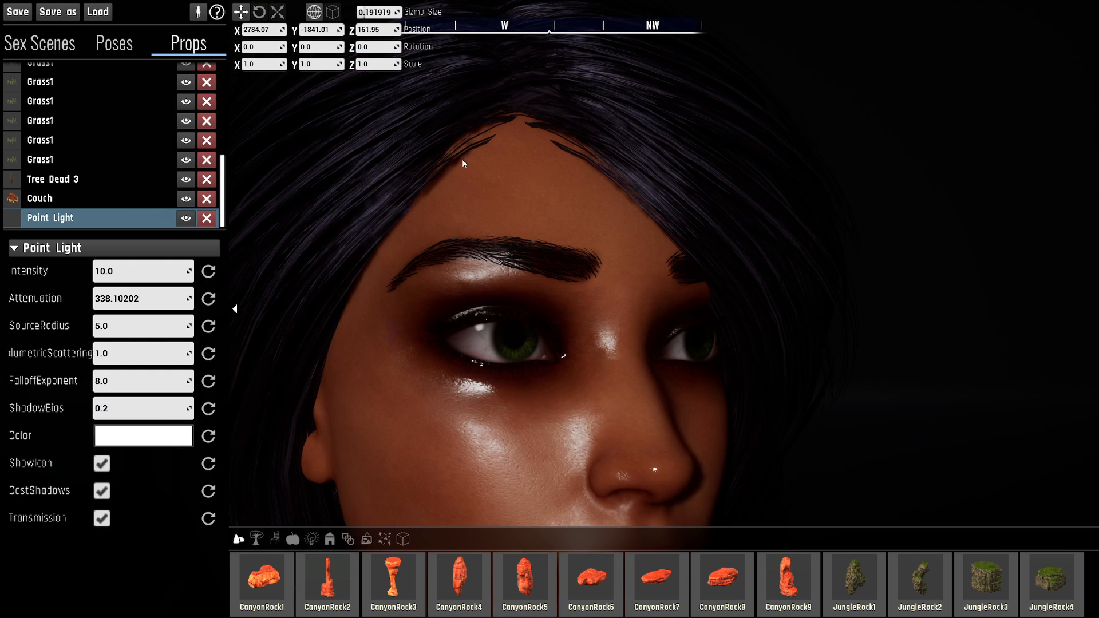
pyautogui.press('s')
pyautogui.moveTo(547, 320); pyautogui.dragTo(538, 324, button='right')
pyautogui.press('d')
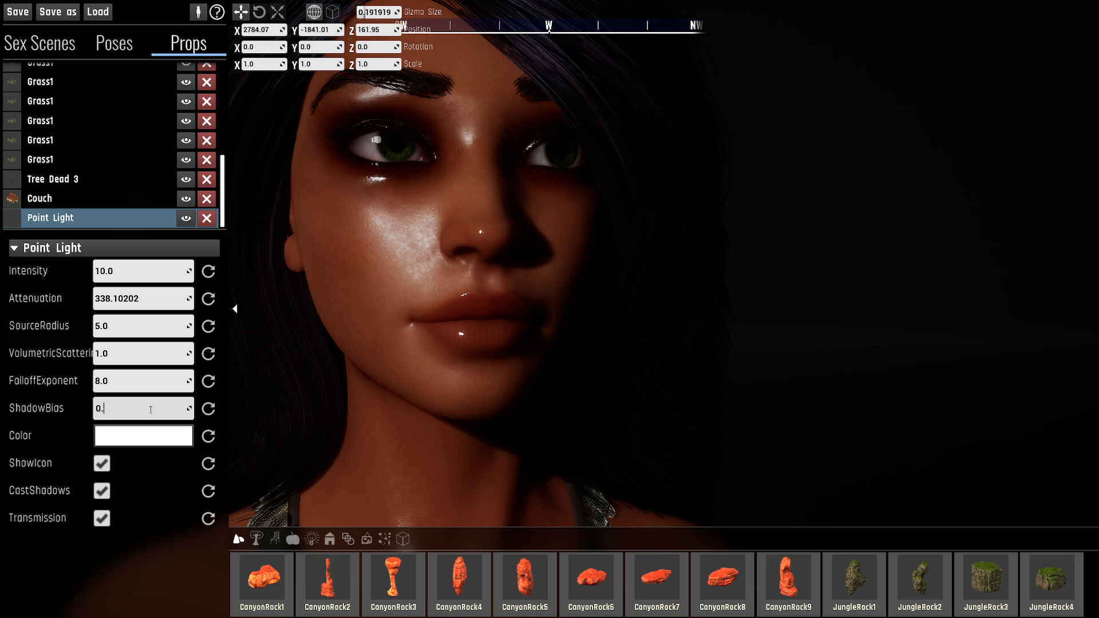
pyautogui.write('1')
pyautogui.press('Return')
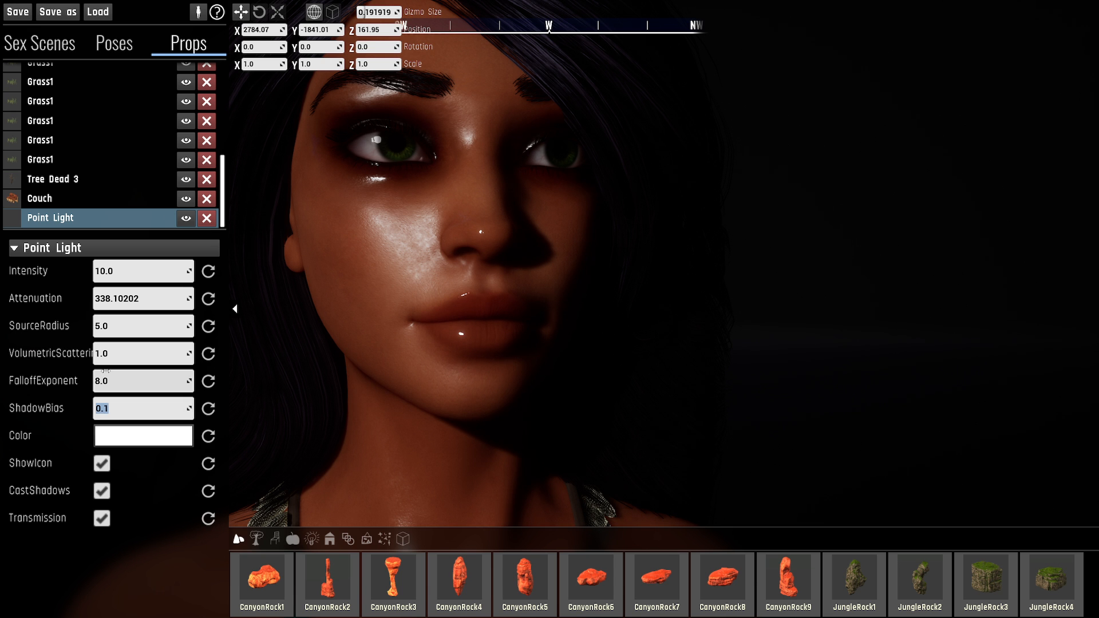
# - Examine the character's torso and abdomen up close for shadow artifacts on the skin
pyautogui.press('s')
pyautogui.moveTo(458, 338); pyautogui.dragTo(509, 307, button='right')
pyautogui.press('a')
pyautogui.press('w')
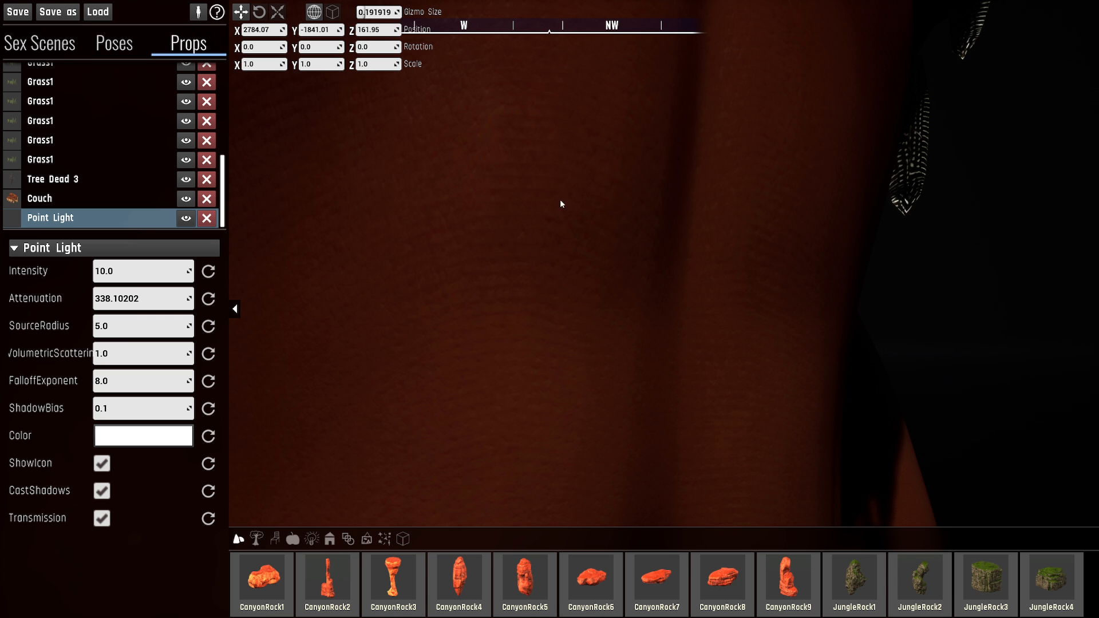
pyautogui.moveTo(501, 183)
pyautogui.mouseDown(button='right')
pyautogui.moveTo(480, 186)
pyautogui.moveTo(483, 171)
pyautogui.mouseUp(button='right')
pyautogui.press('s')
pyautogui.moveTo(626, 217); pyautogui.dragTo(627, 194, button='right')
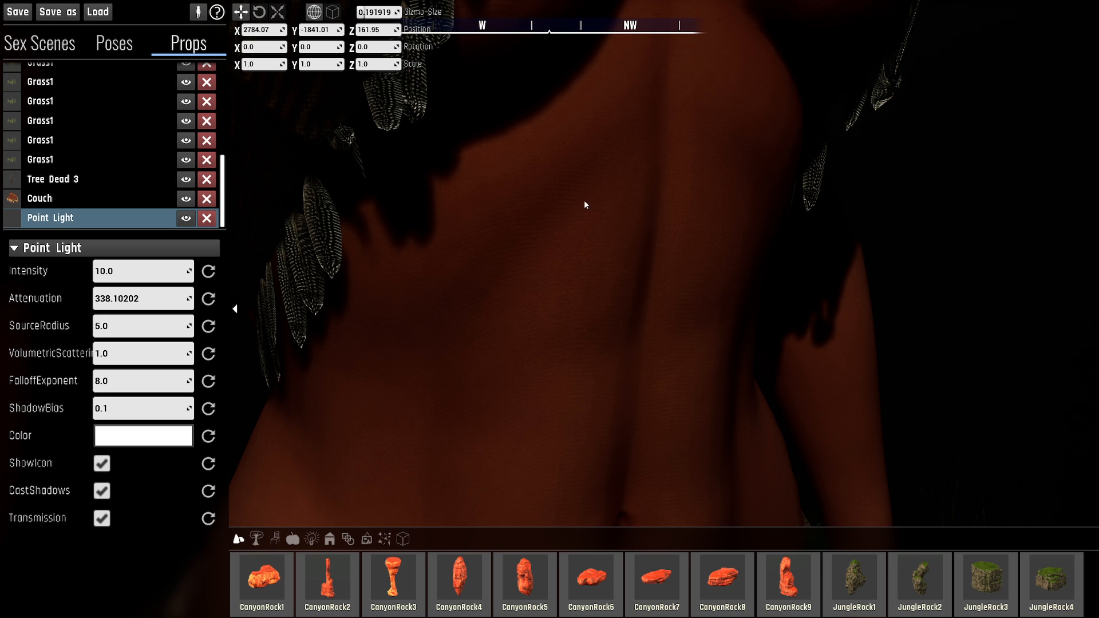
pyautogui.moveTo(585, 275); pyautogui.dragTo(584, 333, button='right')
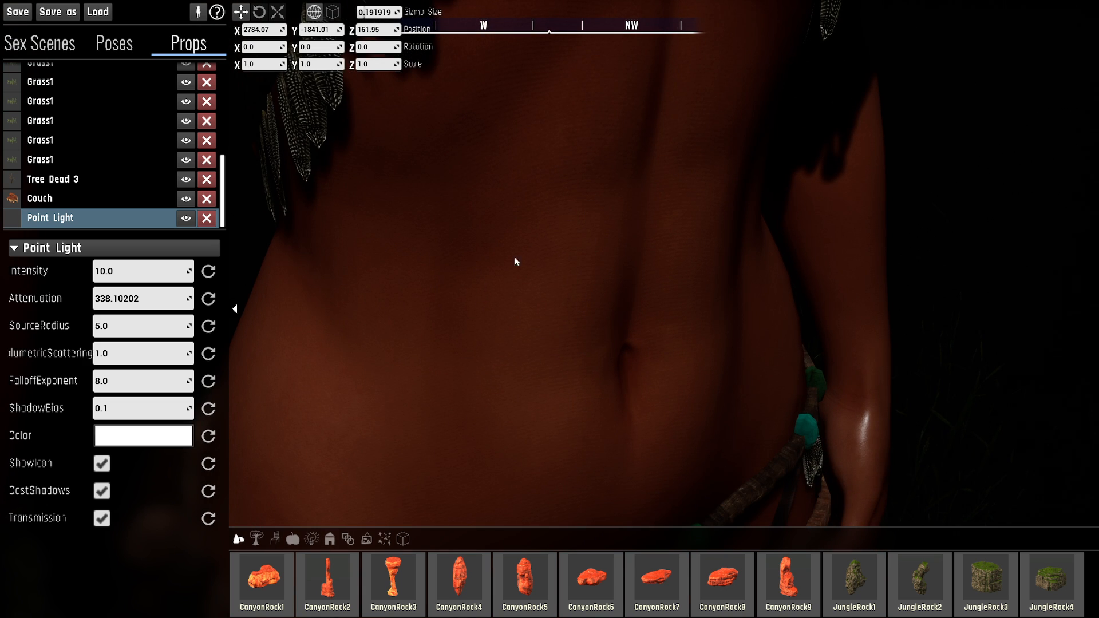
# - Set the point light's ShadowBias to 0.05
pyautogui.click(147, 406)
pyautogui.press('BackSpace')
pyautogui.write('05')
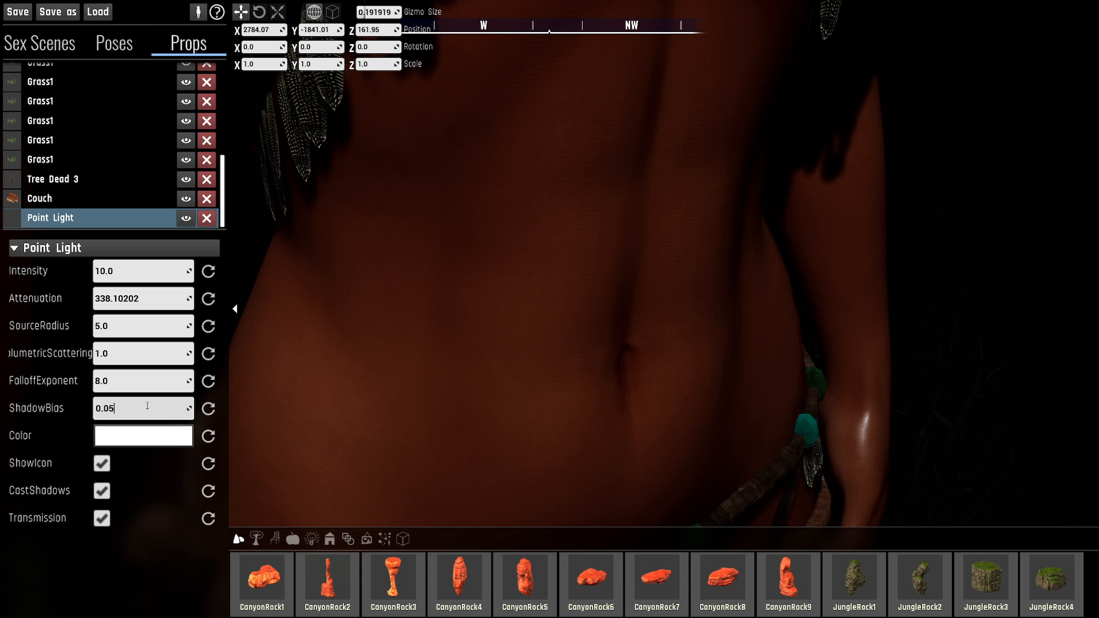
pyautogui.press('Return')
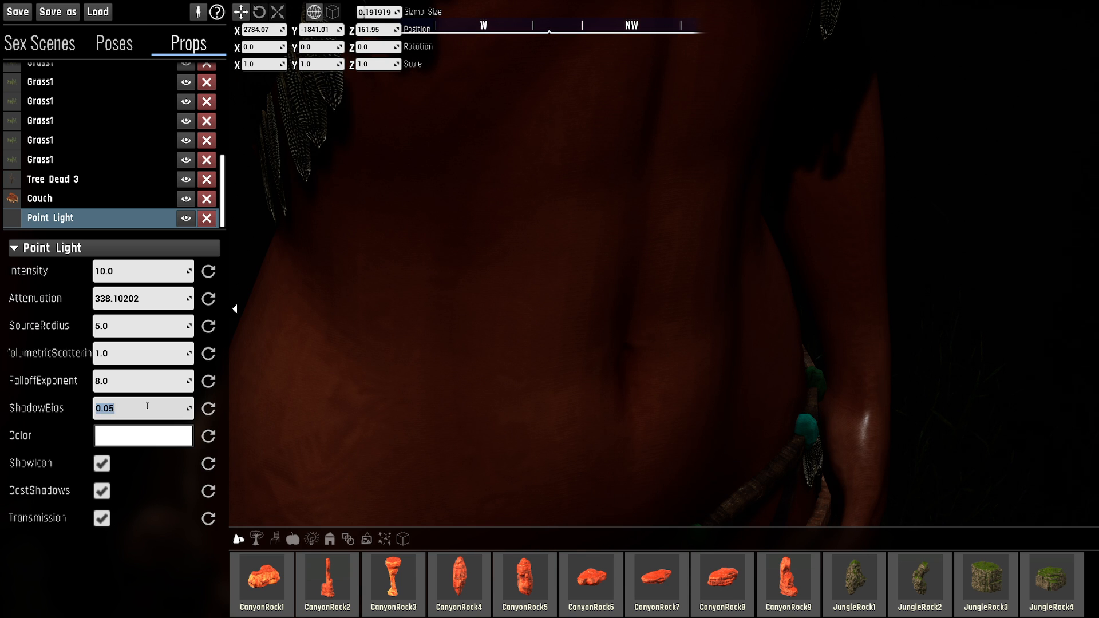
# - Examine the shadows across the character's torso, shoulder and face up close from several angles
pyautogui.moveTo(538, 347); pyautogui.dragTo(689, 300, button='right')
pyautogui.moveTo(689, 376); pyautogui.dragTo(646, 270, button='right')
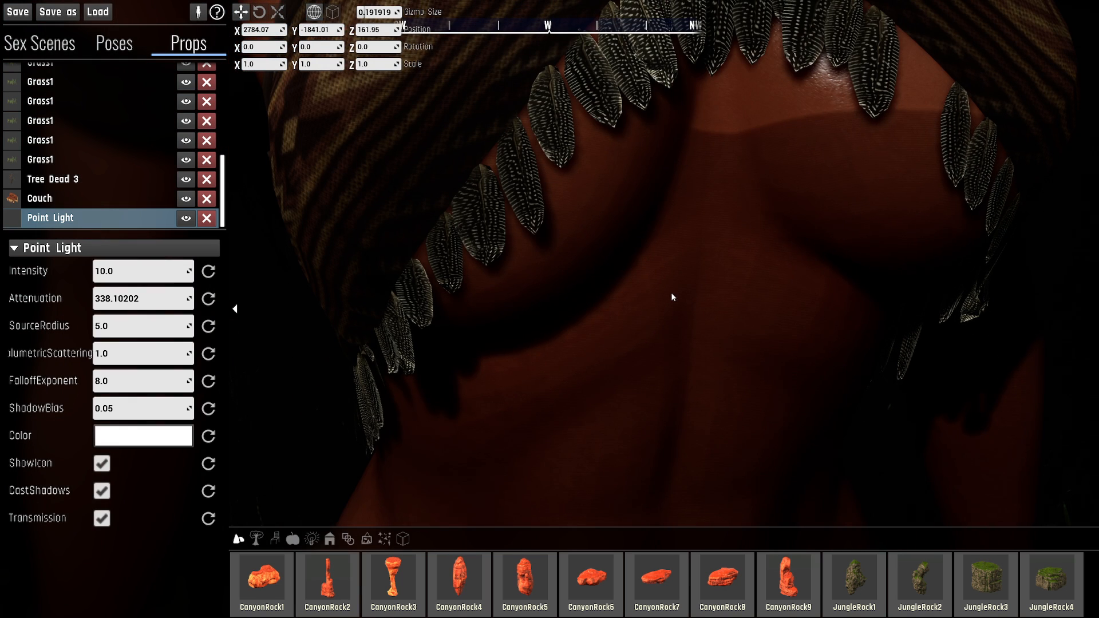
pyautogui.moveTo(673, 297); pyautogui.dragTo(715, 358, button='right')
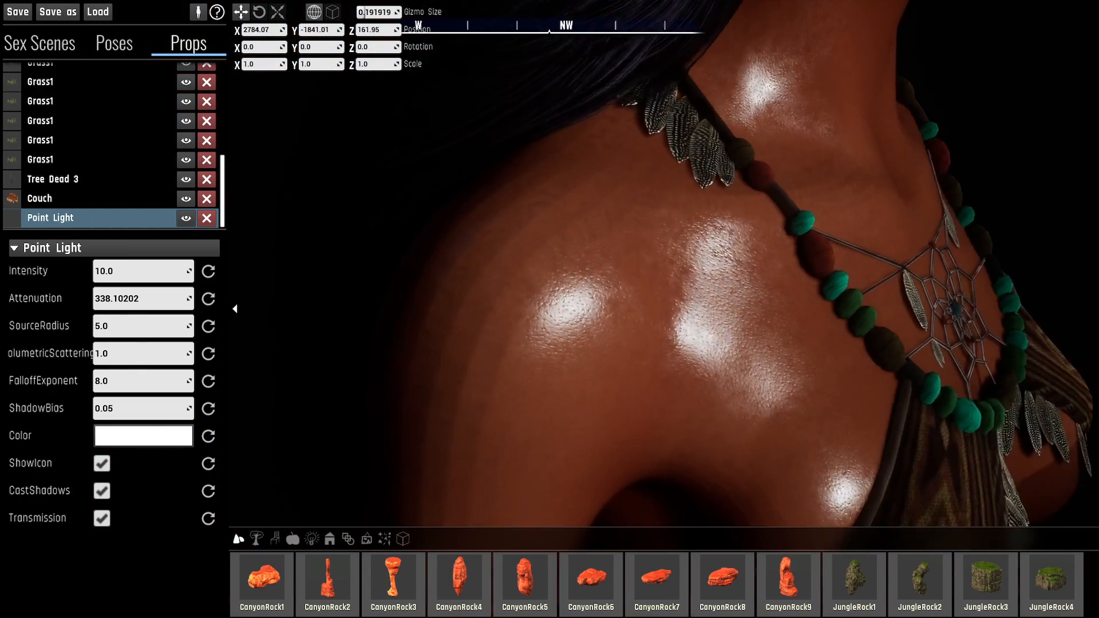
pyautogui.moveTo(558, 255); pyautogui.dragTo(605, 214, button='right')
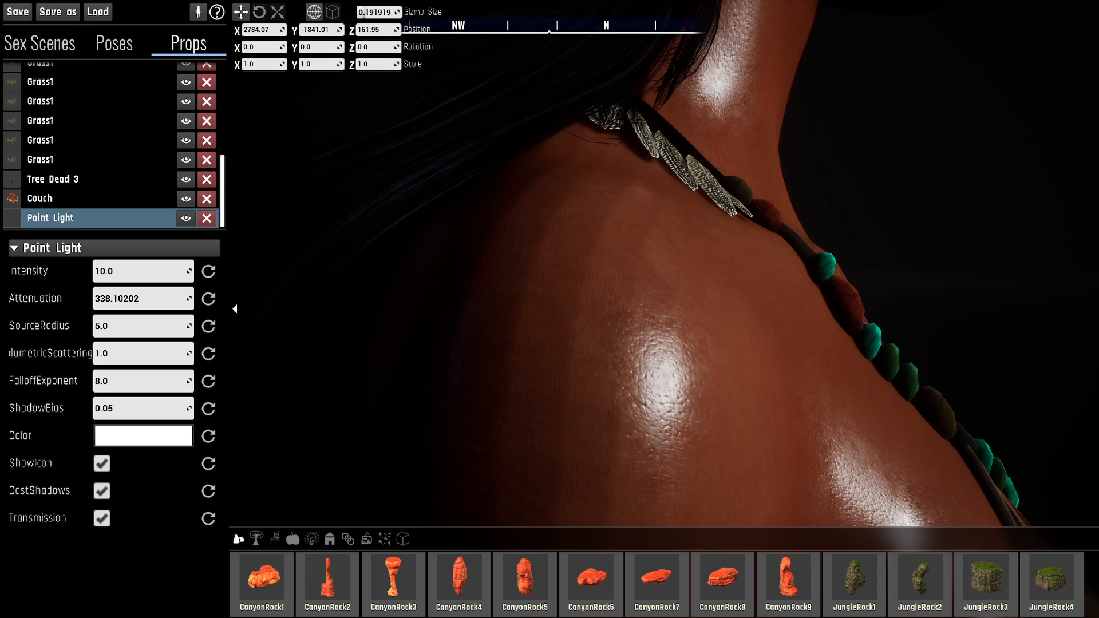
pyautogui.press('e')
pyautogui.press('d')
pyautogui.moveTo(625, 204); pyautogui.dragTo(378, 235, button='right')
pyautogui.press('d')
pyautogui.press('e')
pyautogui.press('d')
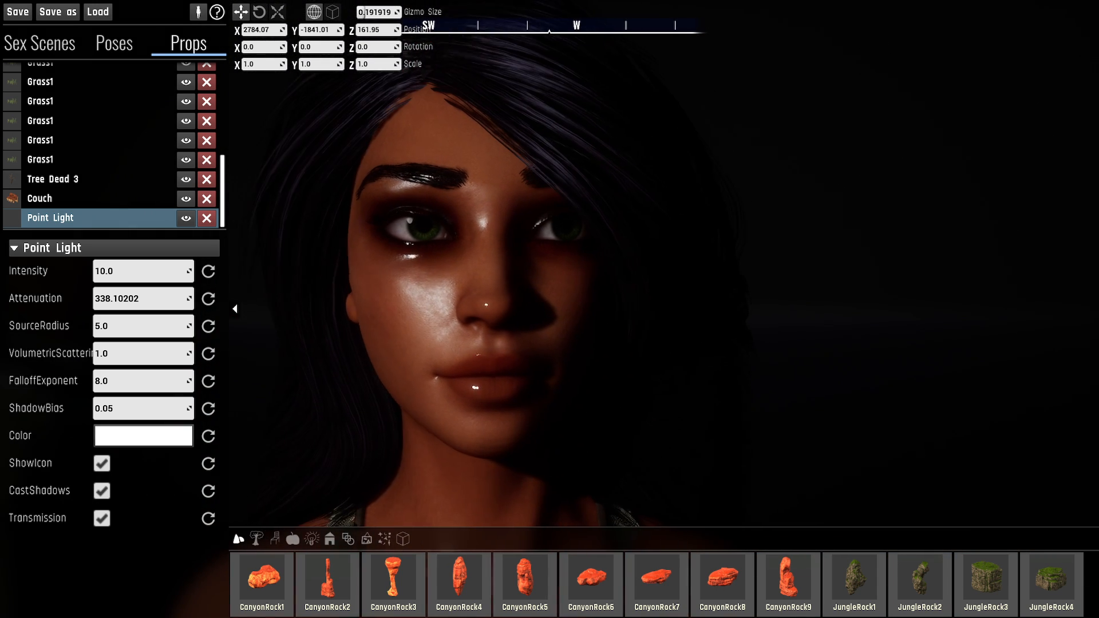
# - Set the point light's ShadowBias to 0.2 and check the shading on the character's shoulder
pyautogui.write('0.2')
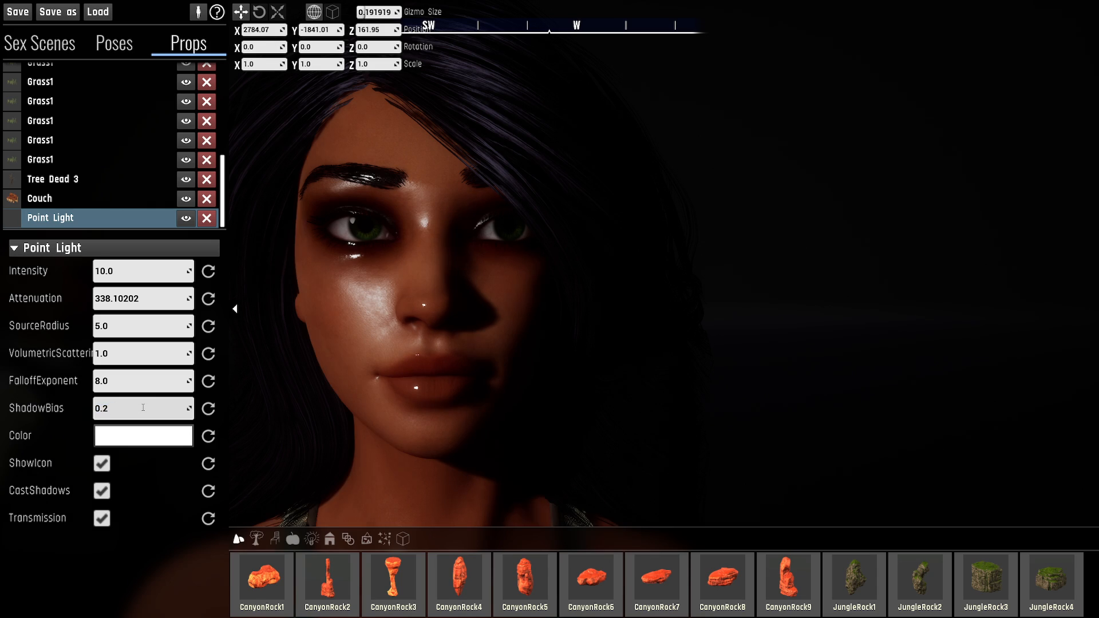
pyautogui.press('Return')
pyautogui.press('q')
pyautogui.moveTo(425, 256); pyautogui.dragTo(410, 289, button='right')
pyautogui.press('w')
pyautogui.press('a')
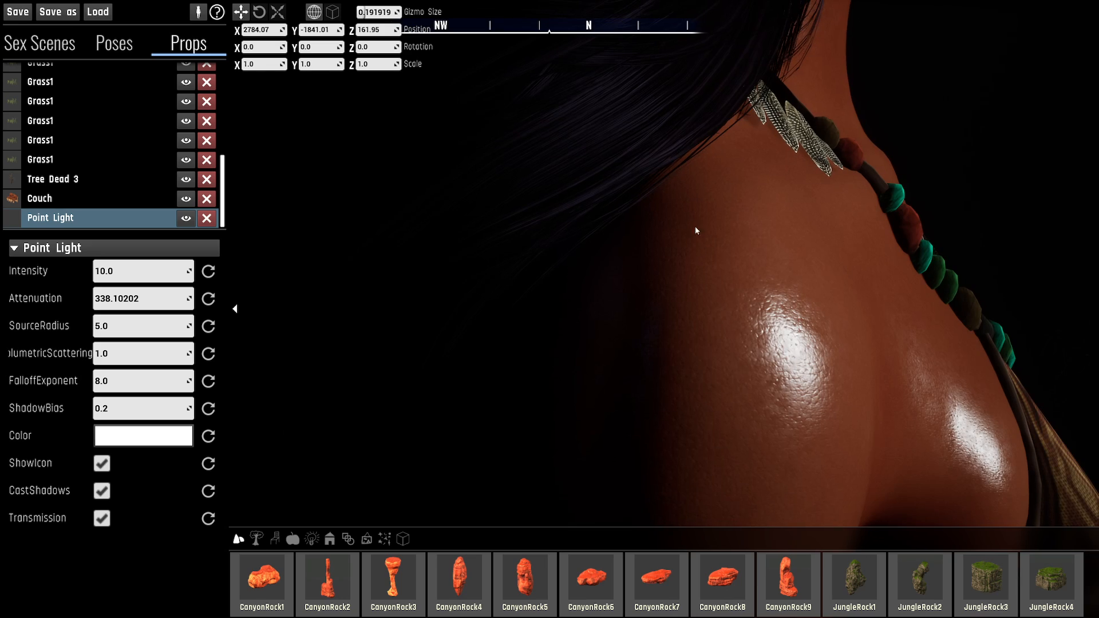
# - Examine the light on the character's shoulder, face and neck from the side and from a frontal portrait view
pyautogui.press('d')
pyautogui.press('e')
pyautogui.moveTo(861, 301); pyautogui.dragTo(629, 330, button='right')
pyautogui.press('d')
pyautogui.moveTo(690, 291); pyautogui.dragTo(659, 281, button='right')
pyautogui.press('a')
pyautogui.press('s')
pyautogui.moveTo(280, 298); pyautogui.dragTo(391, 299, button='right')
pyautogui.press('s')
pyautogui.press('d')
pyautogui.moveTo(471, 332); pyautogui.dragTo(467, 335, button='right')
# - Tint the point light pale blue, about R 0.745, G 0.883, B 1.0
pyautogui.click(123, 437)
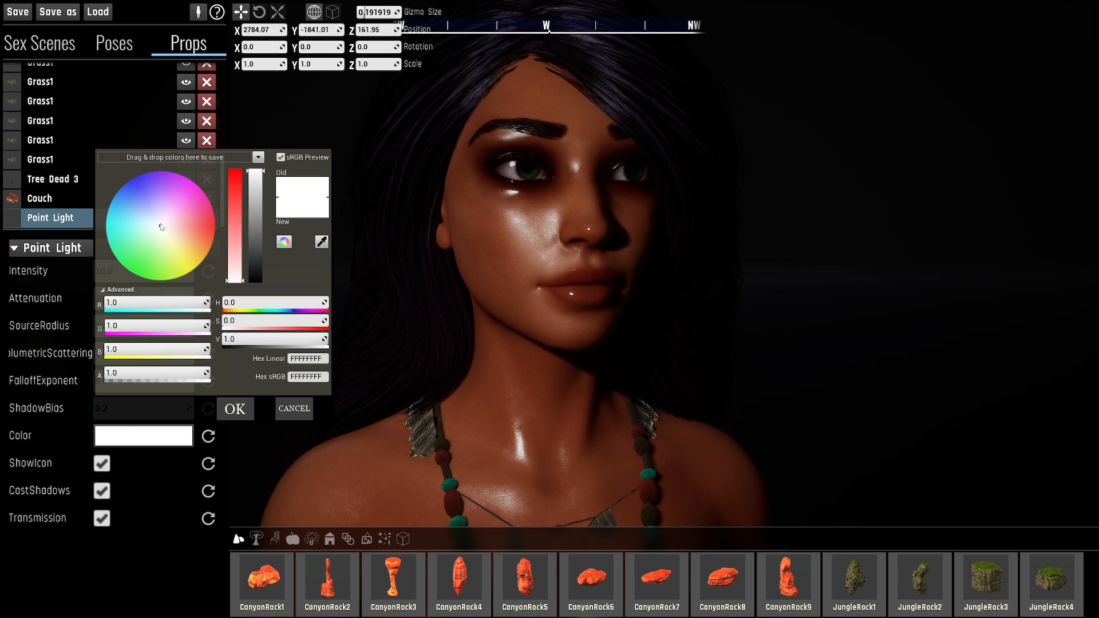
pyautogui.moveTo(151, 224)
pyautogui.mouseDown()
pyautogui.moveTo(130, 198)
pyautogui.moveTo(102, 252)
pyautogui.moveTo(187, 272)
pyautogui.moveTo(206, 177)
pyautogui.moveTo(184, 262)
pyautogui.moveTo(148, 221)
pyautogui.mouseUp()
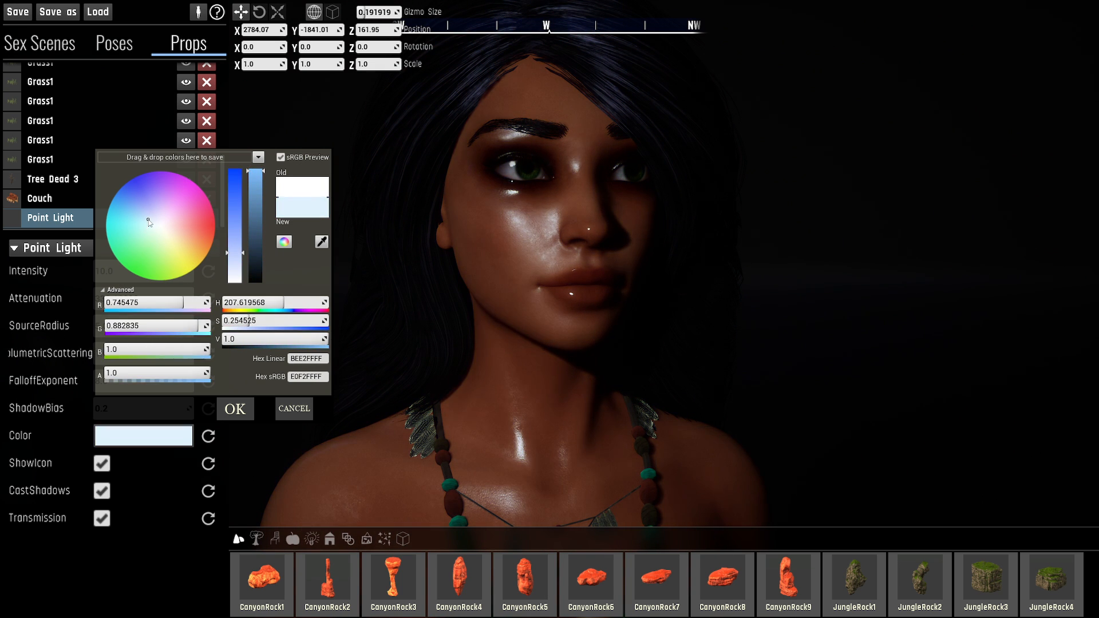
pyautogui.click(236, 409)
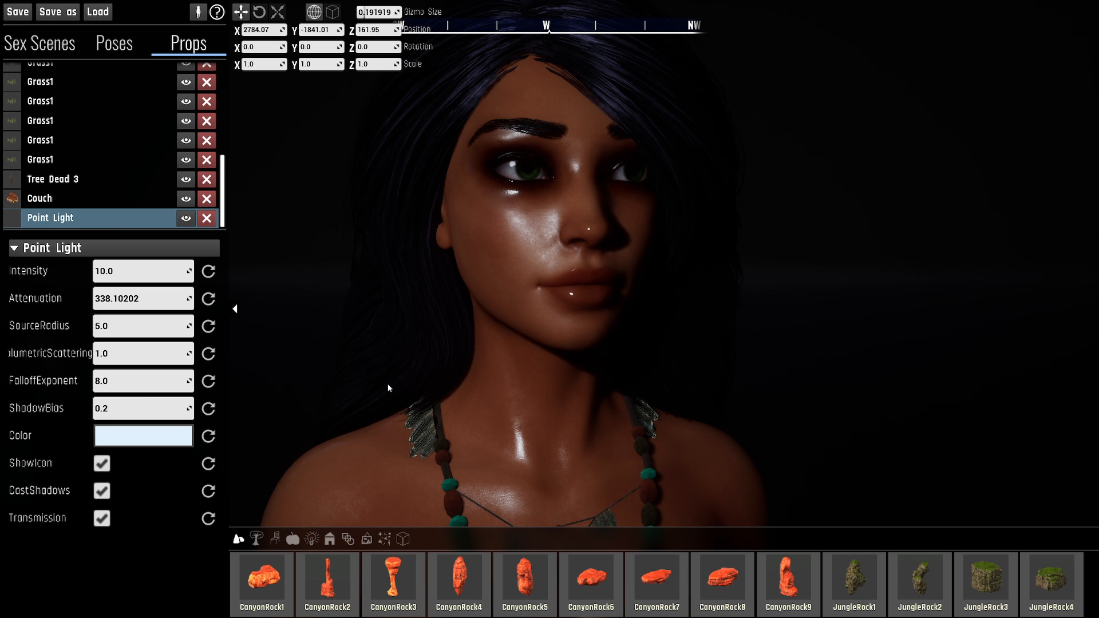
# - Look at the point light and the character's face in profile, and deselect the light
pyautogui.moveTo(388, 388); pyautogui.dragTo(182, 388, button='right')
pyautogui.press('d')
pyautogui.press('d')
pyautogui.moveTo(675, 366); pyautogui.dragTo(549, 383, button='right')
pyautogui.press('d')
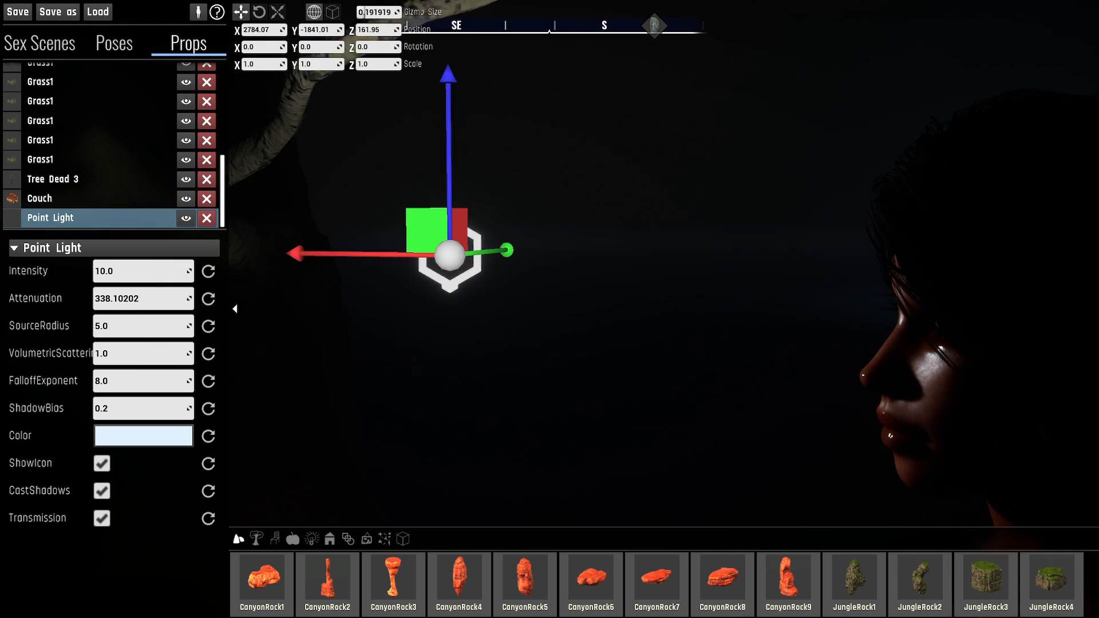
pyautogui.press('d')
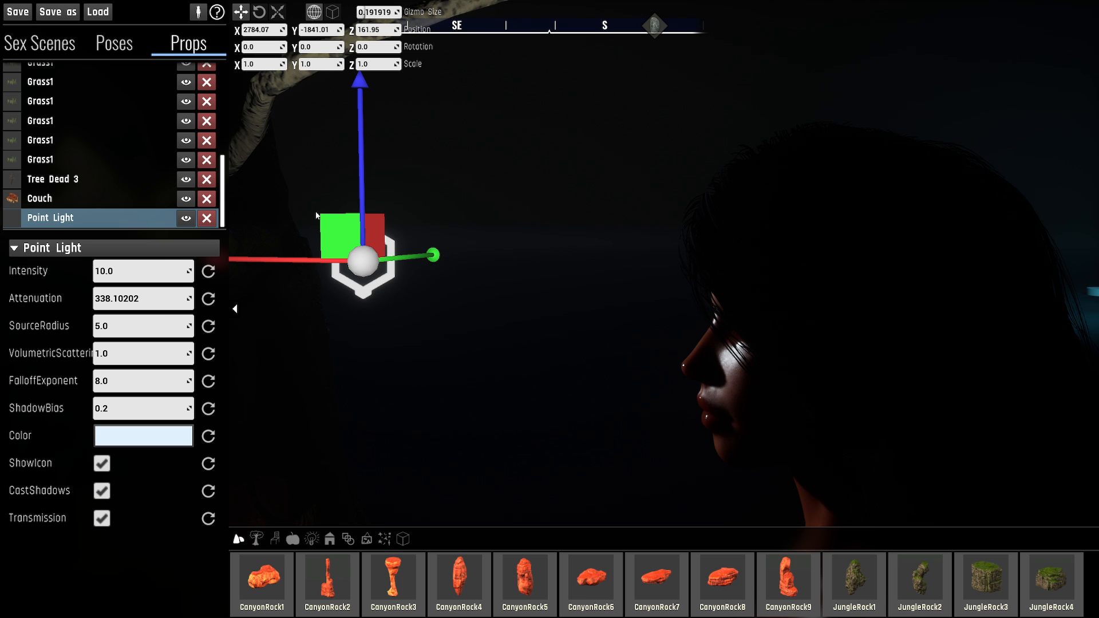
pyautogui.moveTo(325, 196); pyautogui.dragTo(229, 258, button='right')
pyautogui.click(620, 196)
pyautogui.press('a')
pyautogui.moveTo(492, 157); pyautogui.dragTo(505, 173, button='right')
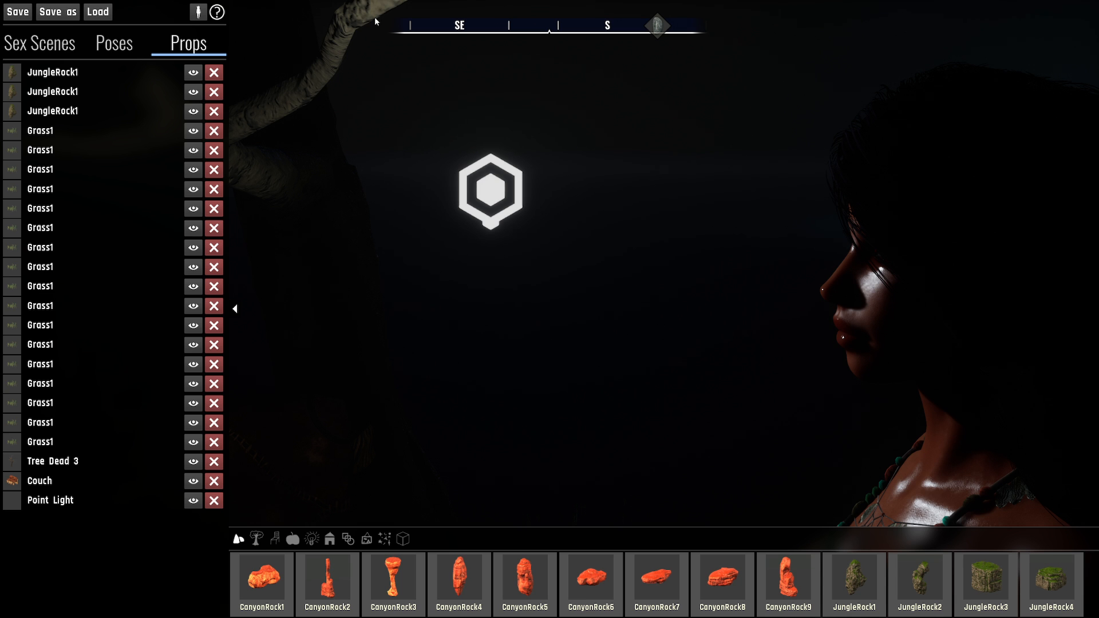
# - Compare the profile view with the interface hidden and shown, and reselect the point light
pyautogui.press('h')
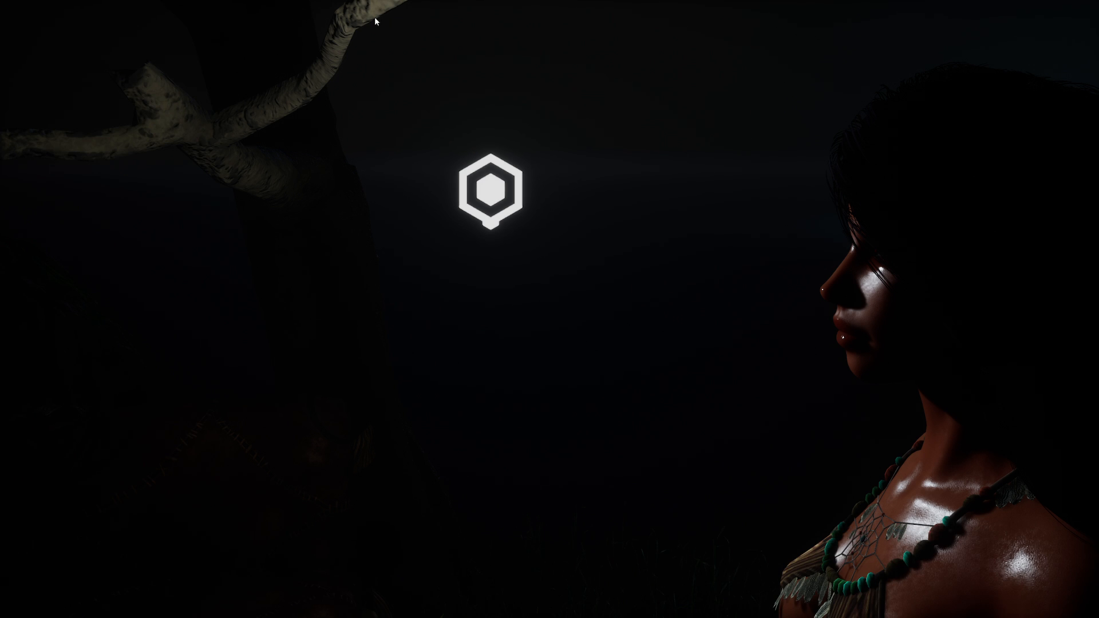
pyautogui.press('h')
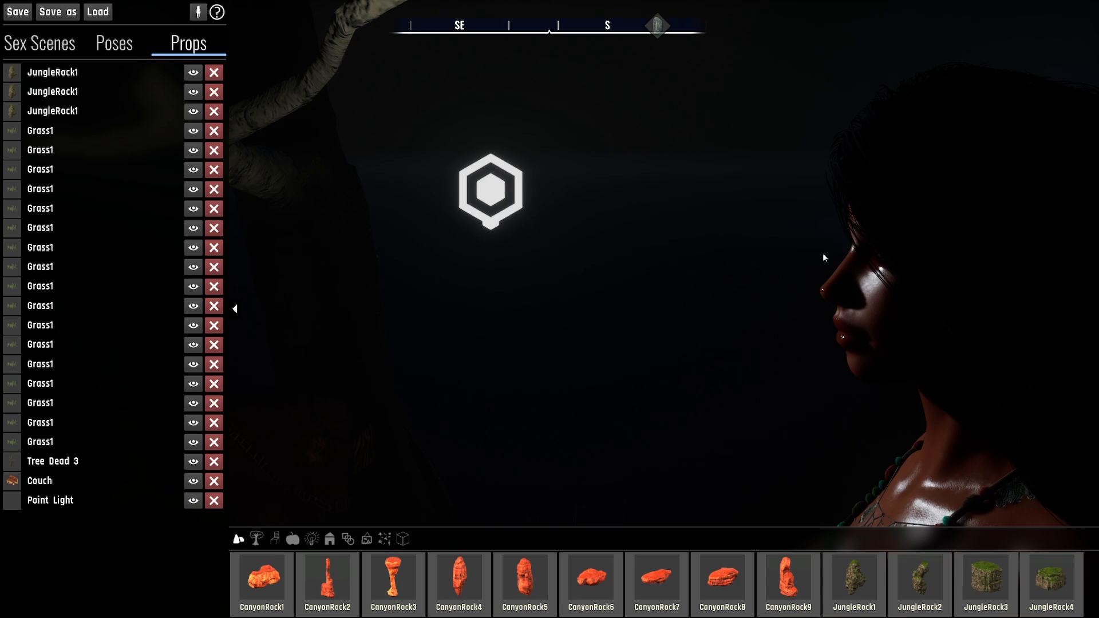
pyautogui.moveTo(677, 257); pyautogui.dragTo(650, 272, button='right')
pyautogui.press('h')
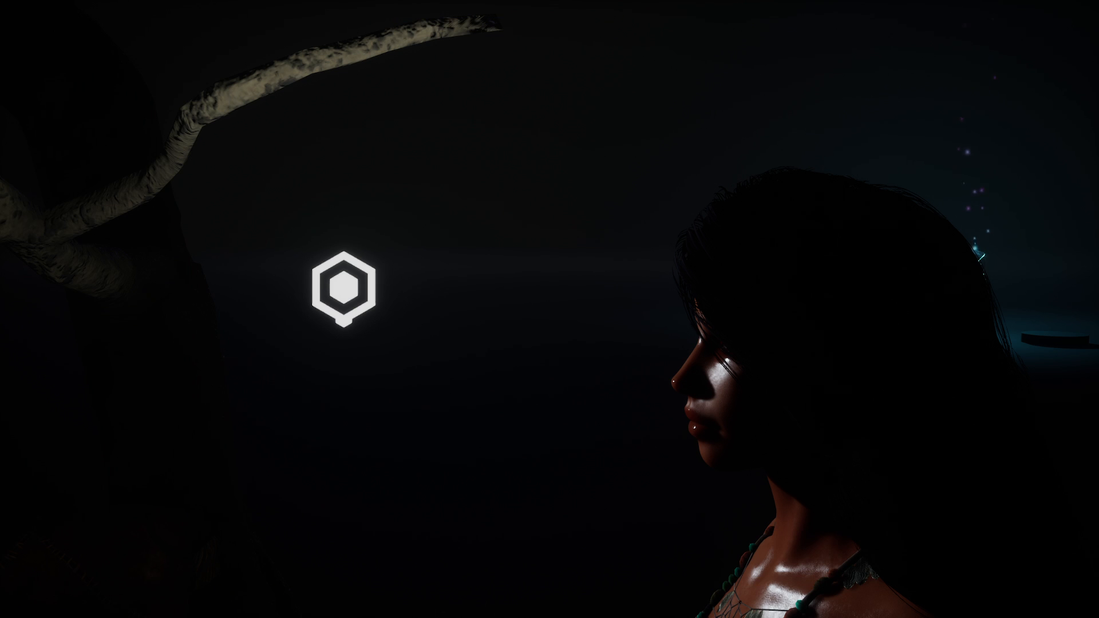
pyautogui.press('h')
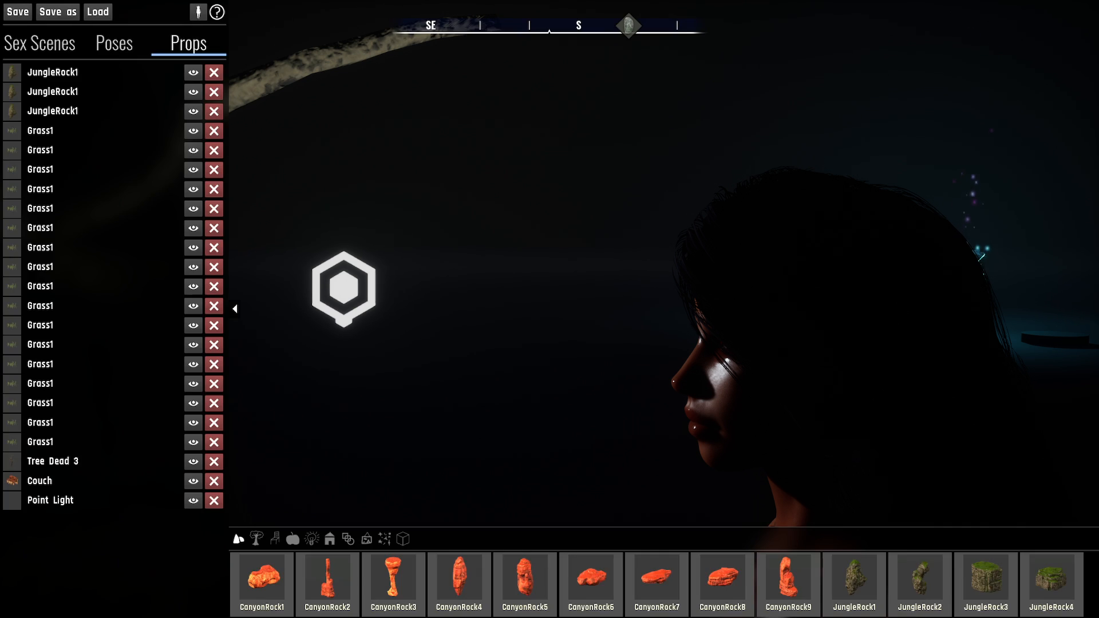
pyautogui.press('h')
pyautogui.press('h')
pyautogui.click(102, 499)
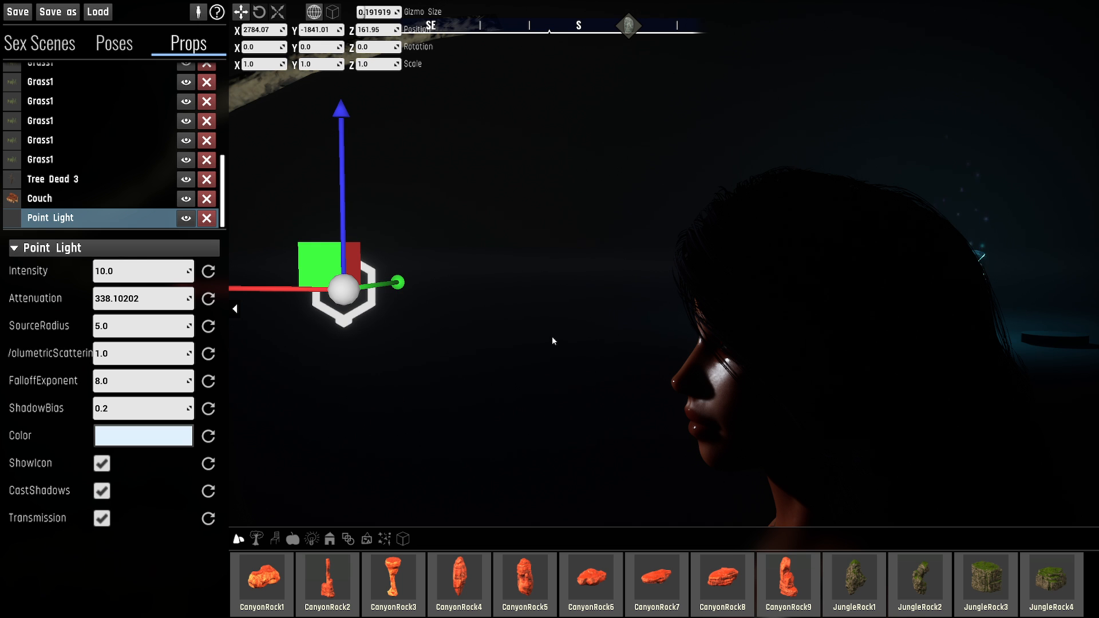
# - Look at the point light and the character from the side and from farther away, with the interface shown and hidden
pyautogui.moveTo(553, 342); pyautogui.dragTo(401, 263, button='right')
pyautogui.press('e')
pyautogui.press('a')
pyautogui.press('a')
pyautogui.press('q')
pyautogui.press('a')
pyautogui.press('q')
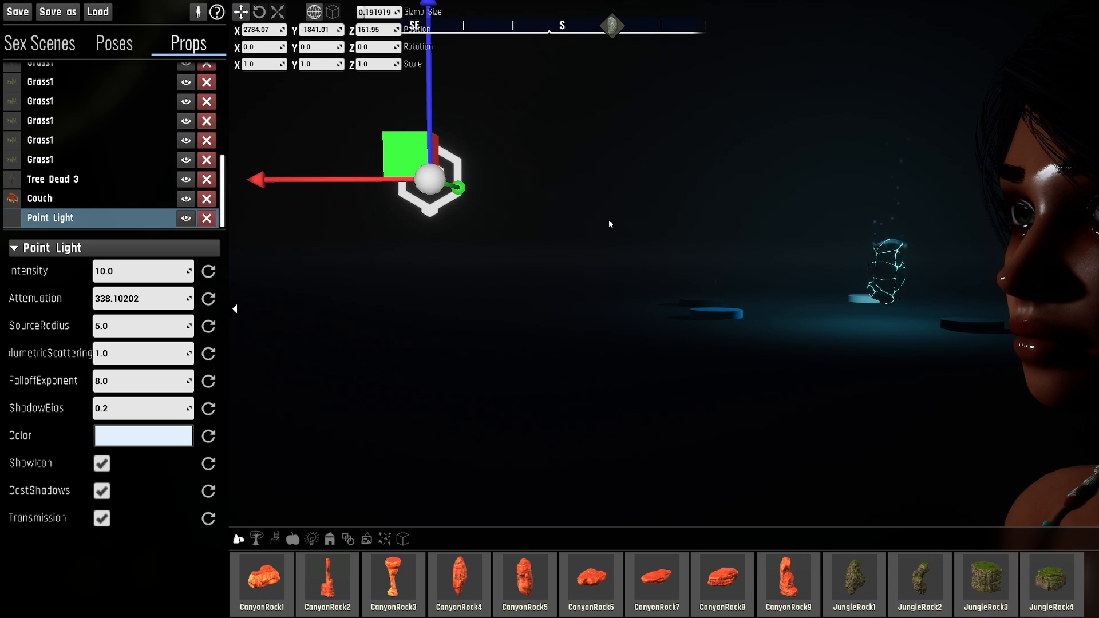
pyautogui.moveTo(609, 221); pyautogui.dragTo(642, 203, button='right')
pyautogui.press('Tab')
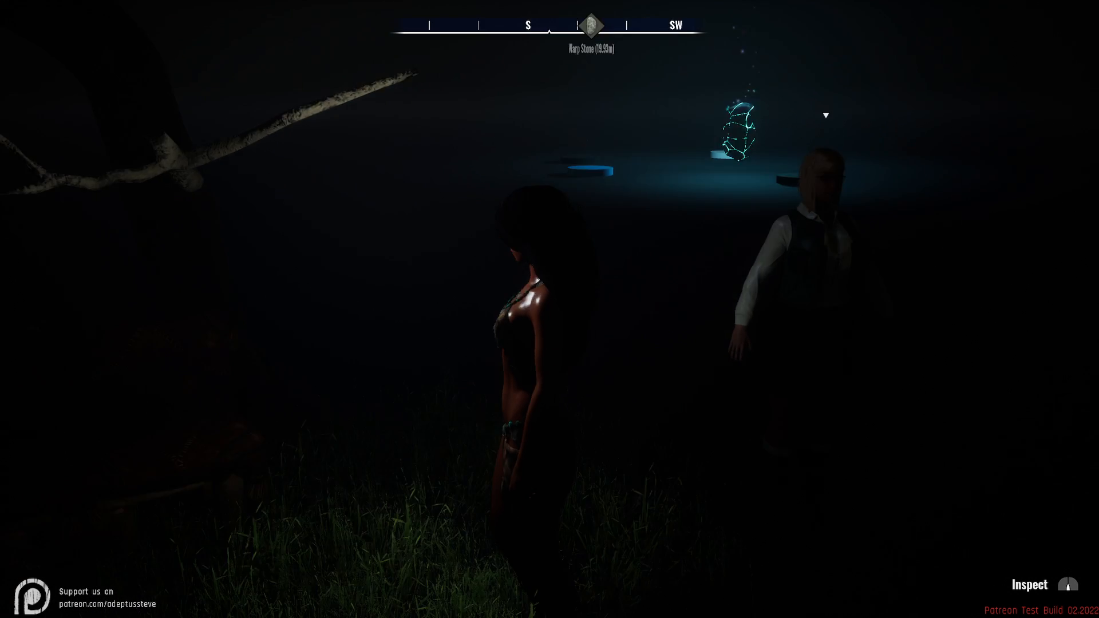
pyautogui.press('Tab')
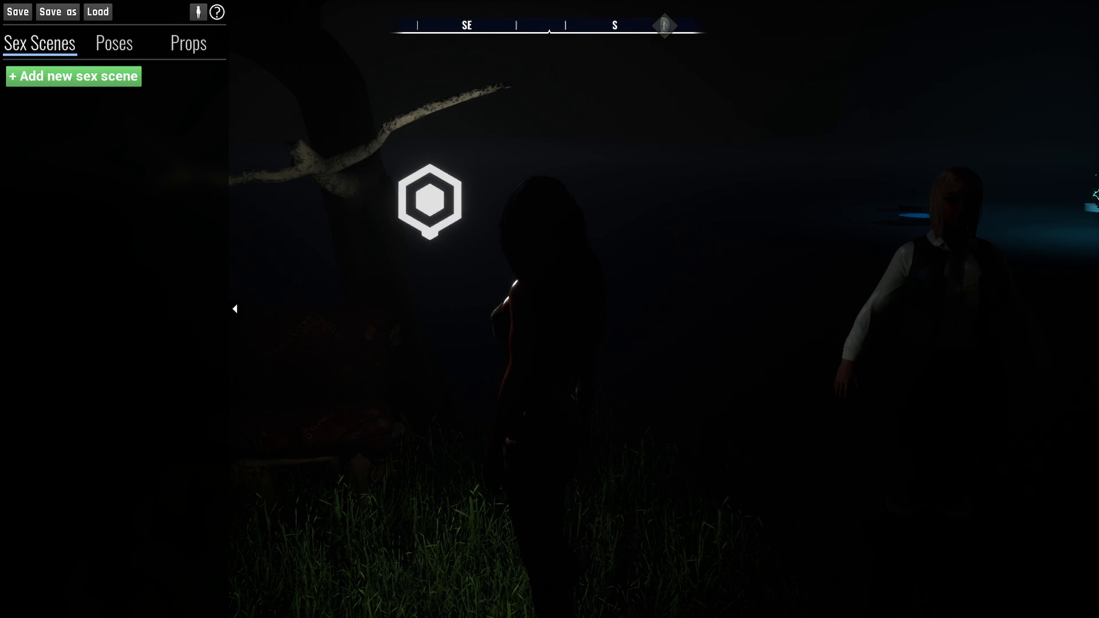
# - Select the point light beside the character and turn off its ShowIcon option
pyautogui.moveTo(486, 275)
pyautogui.mouseDown(button='right')
pyautogui.moveTo(589, 240)
pyautogui.moveTo(601, 290)
pyautogui.mouseUp(button='right')
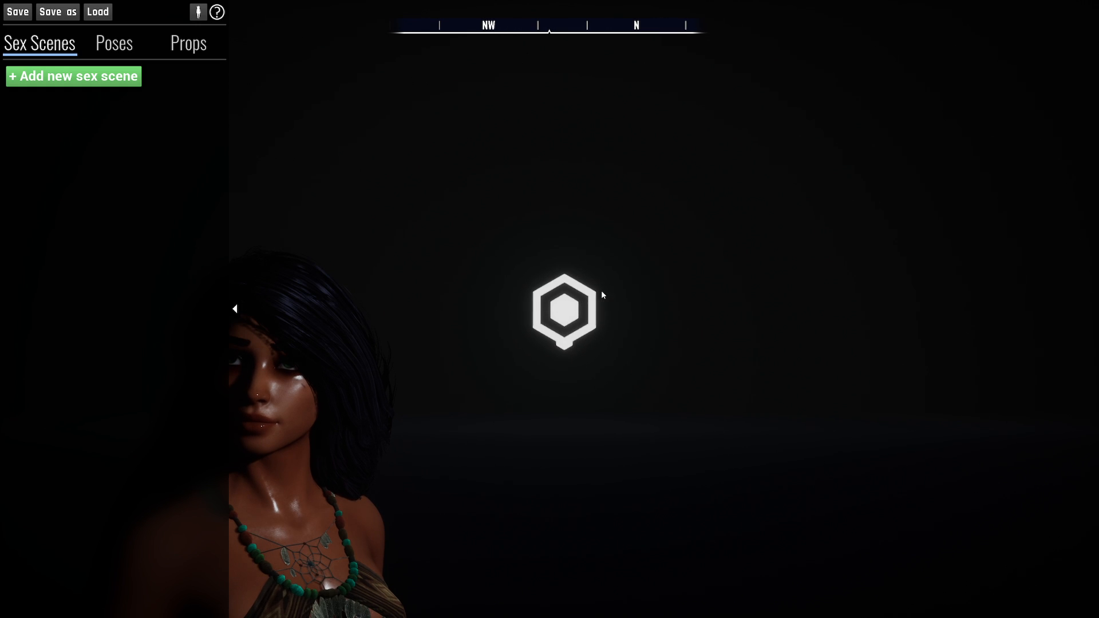
pyautogui.click(596, 298)
pyautogui.scroll(-1, 100, 567)
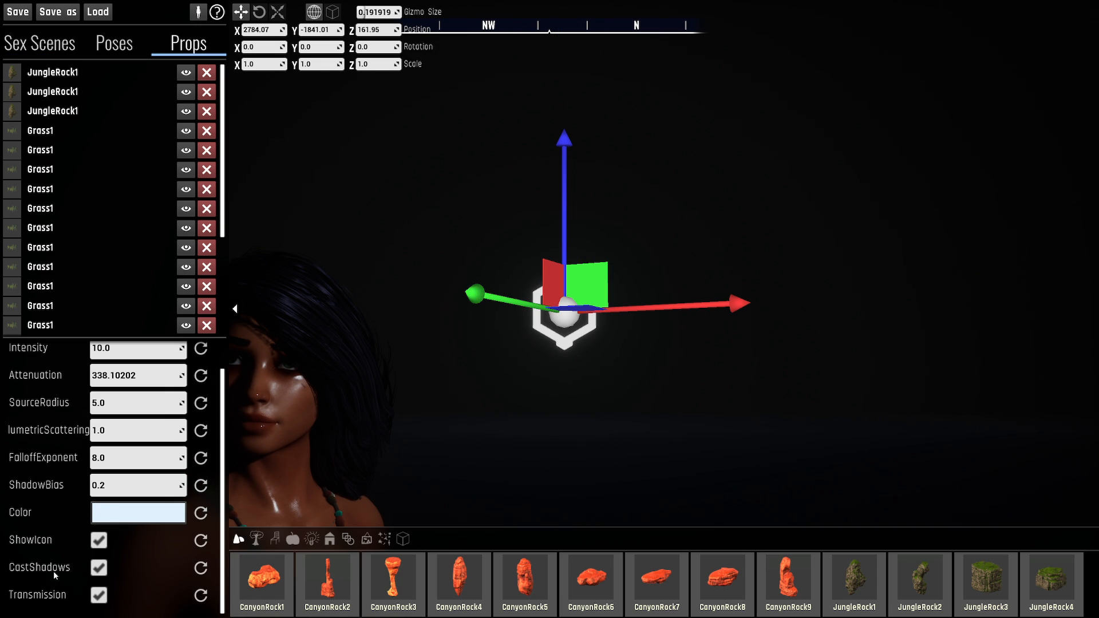
pyautogui.click(99, 541)
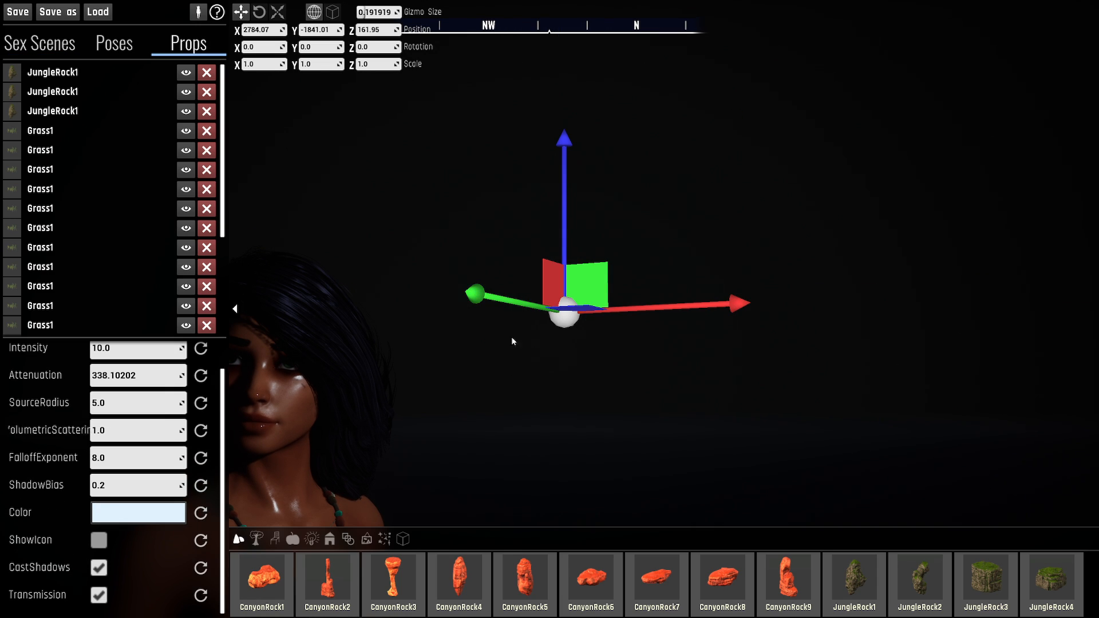
# - View the lit character without the gizmo by deselecting the point light, and reselect the light
pyautogui.moveTo(821, 244); pyautogui.dragTo(795, 179, button='right')
pyautogui.click(843, 188)
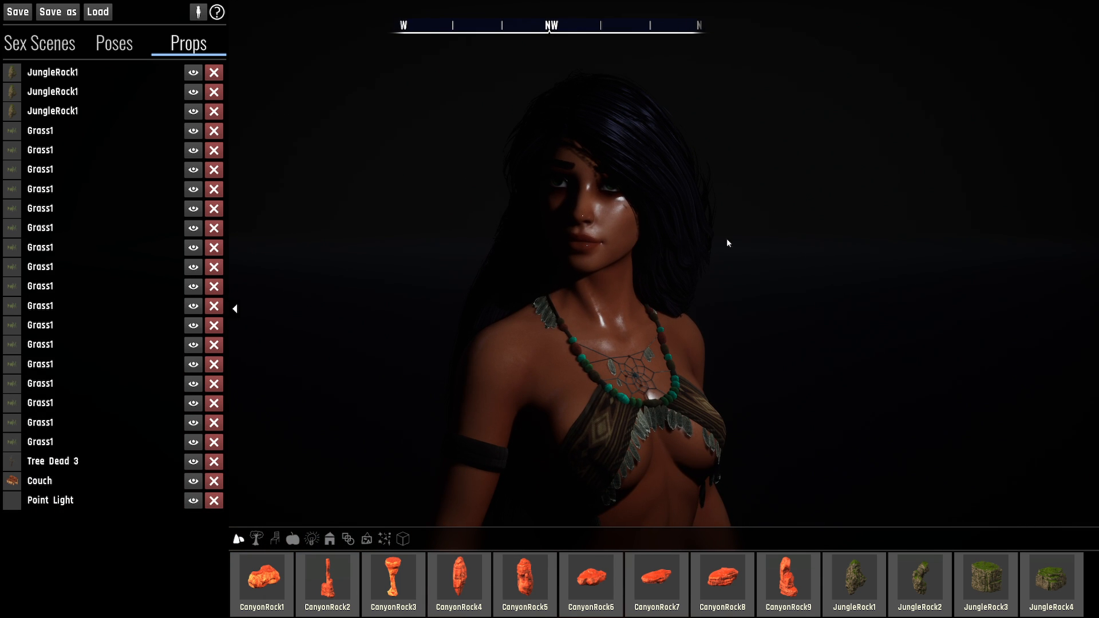
pyautogui.moveTo(672, 253); pyautogui.dragTo(696, 172, button='right')
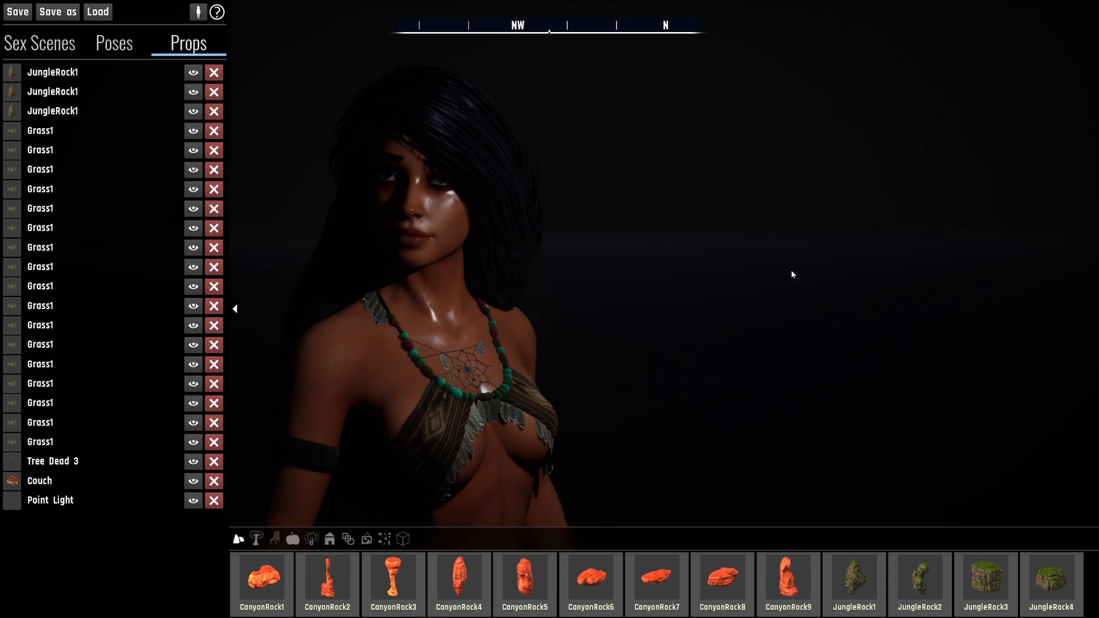
pyautogui.click(664, 219)
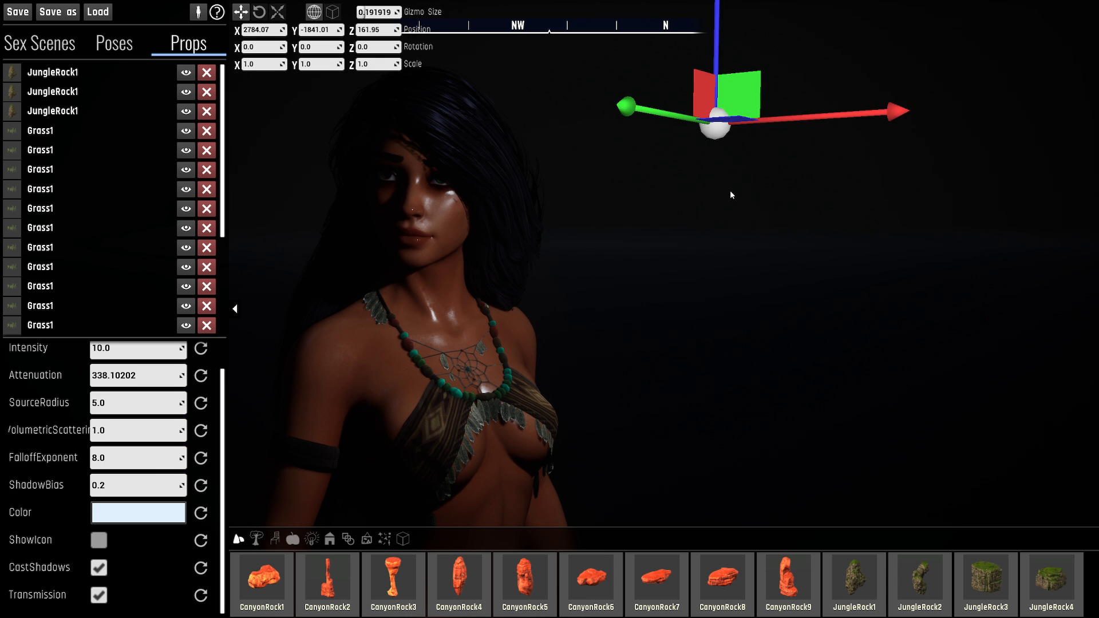
# - Examine the light and shadows on the character's face, hair and neck from several close angles
pyautogui.press('d')
pyautogui.moveTo(730, 192); pyautogui.dragTo(765, 120, button='right')
pyautogui.press('w')
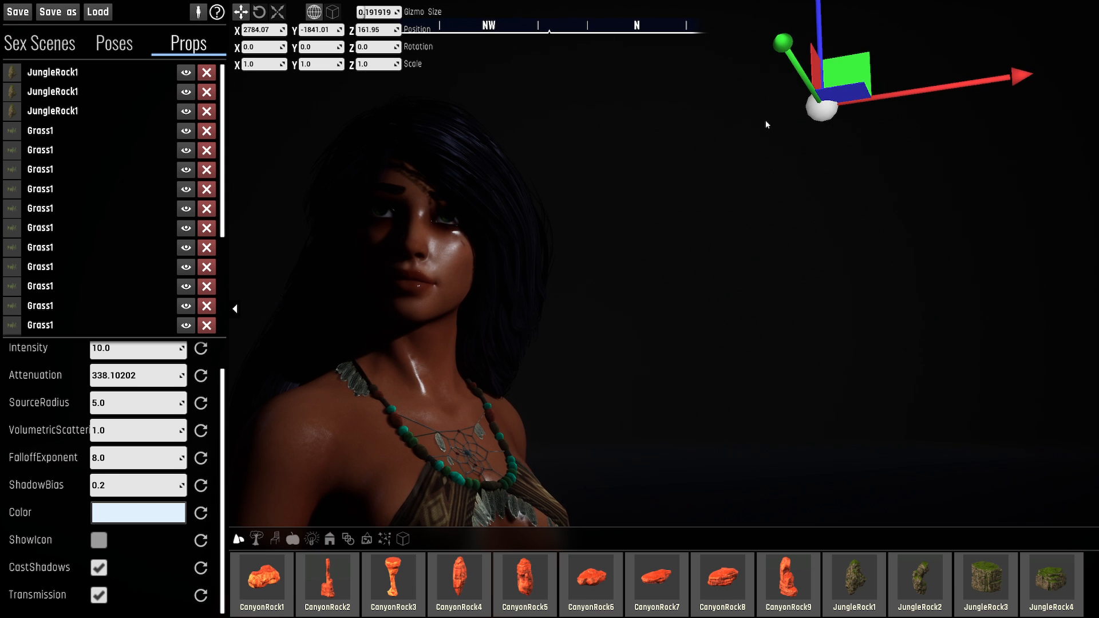
pyautogui.press('d')
pyautogui.moveTo(450, 302); pyautogui.dragTo(361, 301, button='right')
pyautogui.press('w')
pyautogui.moveTo(669, 207); pyautogui.dragTo(673, 206, button='right')
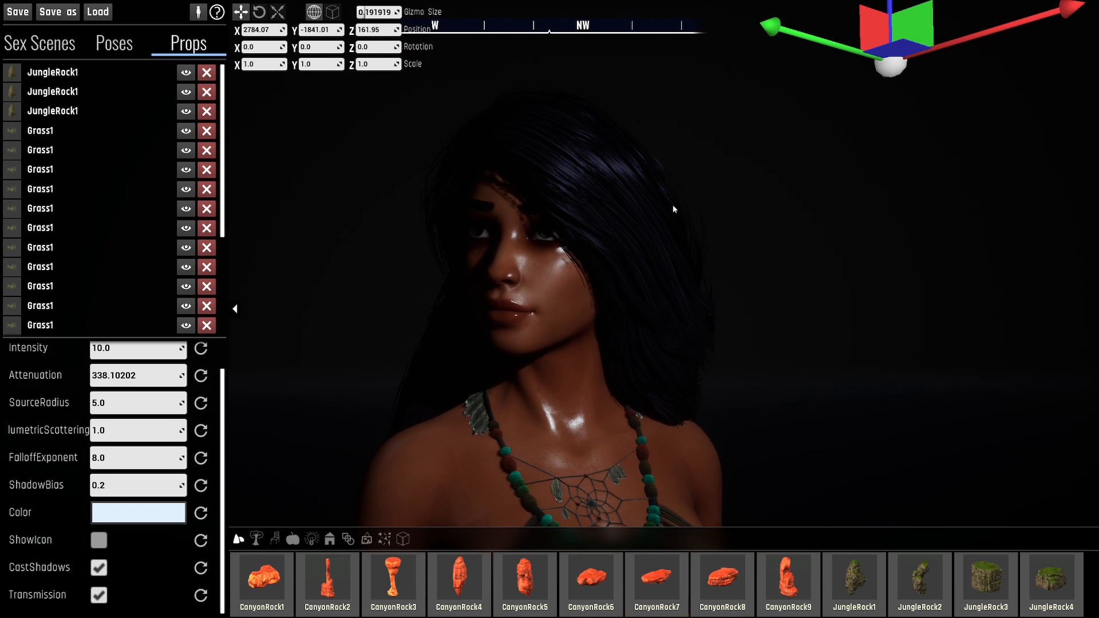
pyautogui.press('a')
pyautogui.moveTo(366, 367); pyautogui.dragTo(510, 365, button='right')
pyautogui.press('d')
pyautogui.moveTo(437, 376)
pyautogui.mouseDown(button='right')
pyautogui.moveTo(489, 372)
pyautogui.moveTo(432, 375)
pyautogui.mouseUp(button='right')
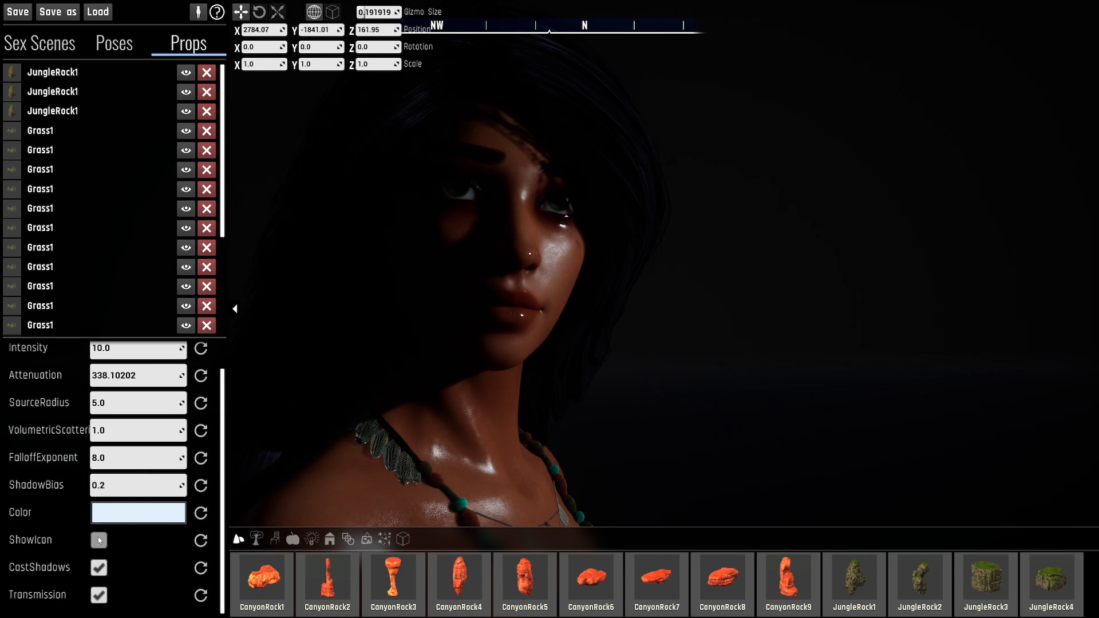
# - Compare the face lighting with the point light's CastShadows option off and on, leaving it enabled
pyautogui.click(99, 568)
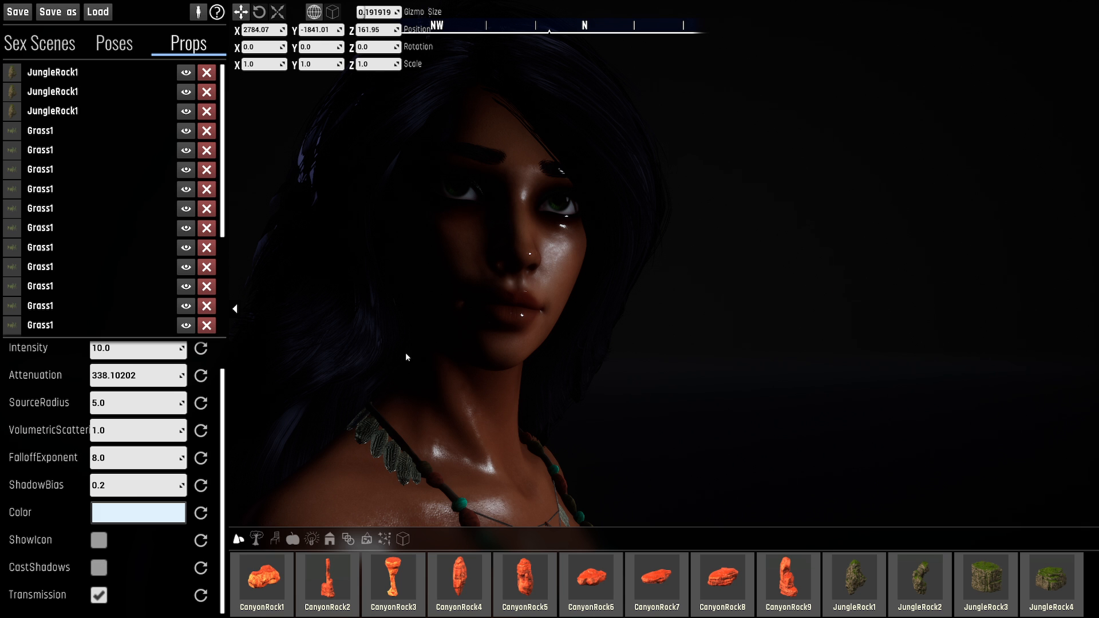
pyautogui.moveTo(469, 318); pyautogui.dragTo(565, 287, button='right')
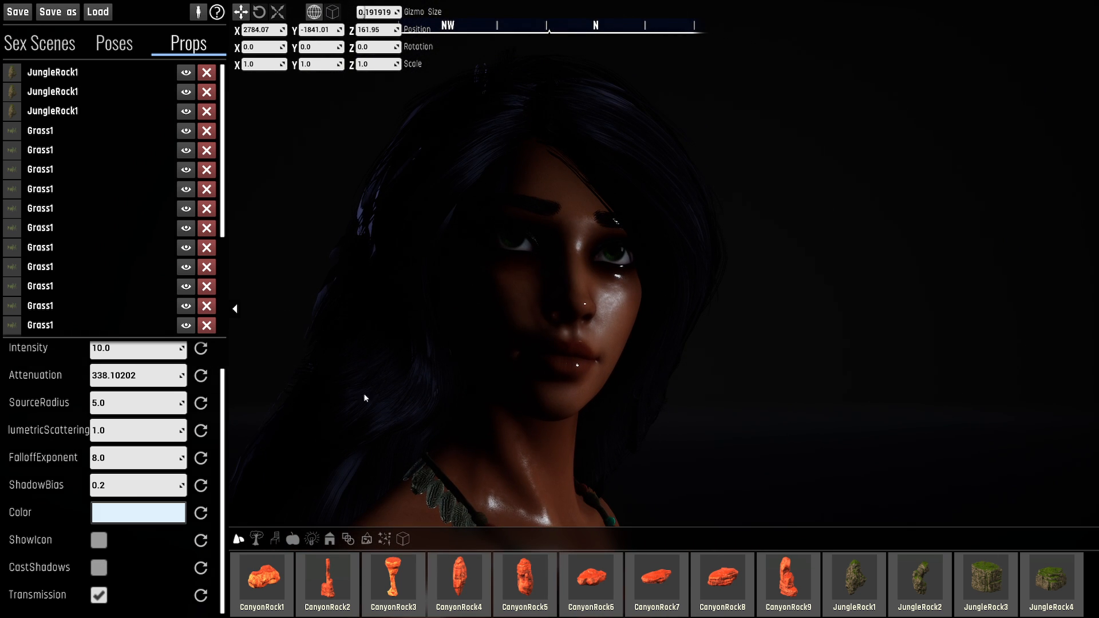
pyautogui.click(99, 568)
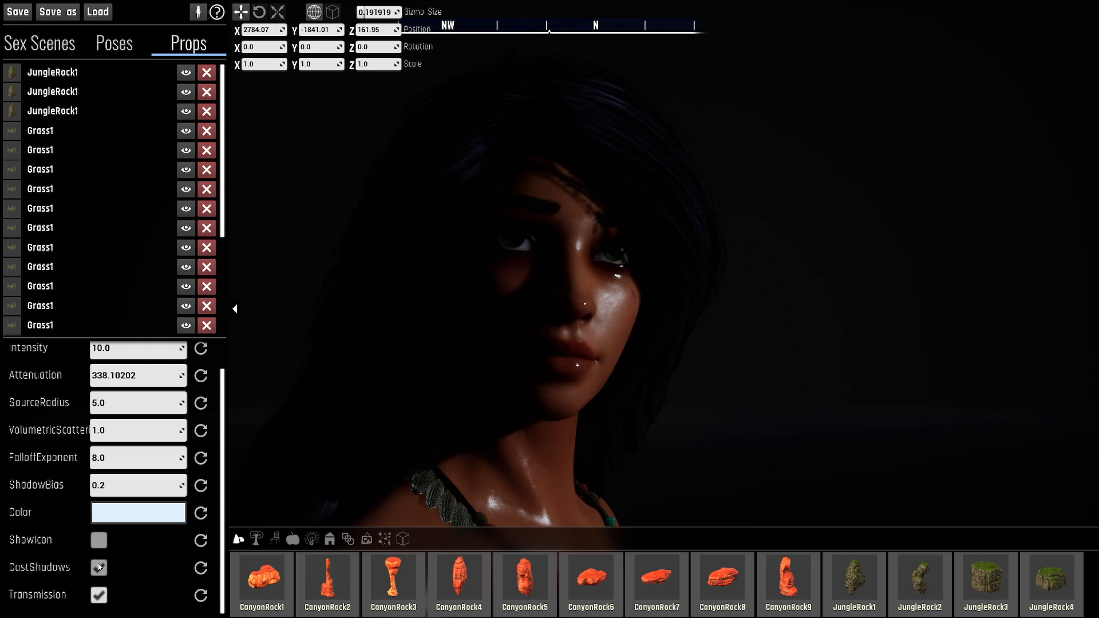
pyautogui.click(99, 569)
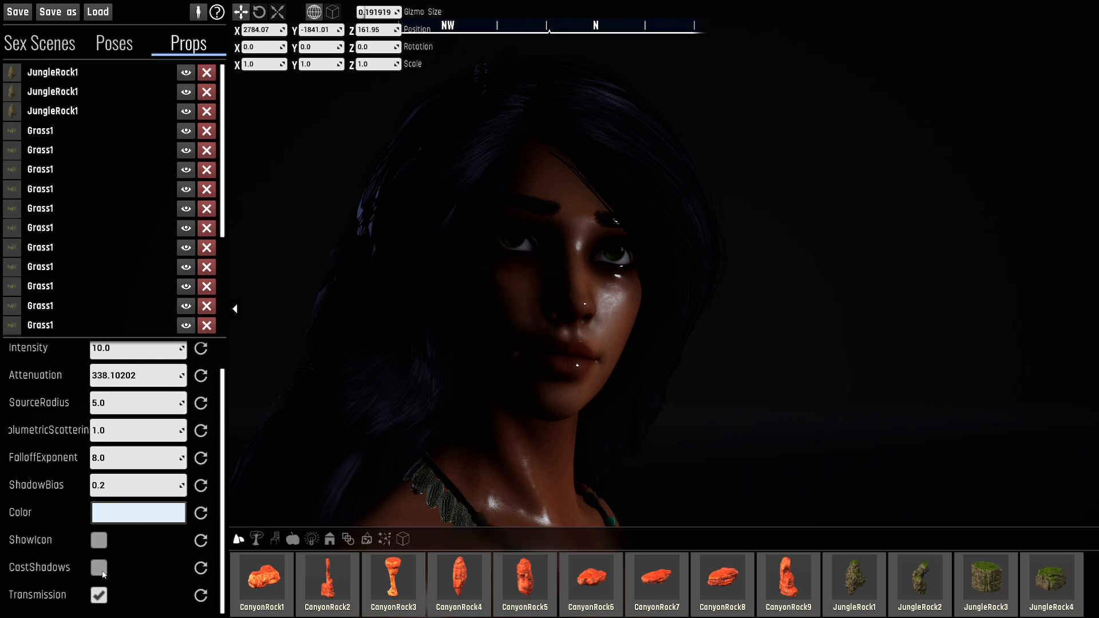
pyautogui.click(99, 569)
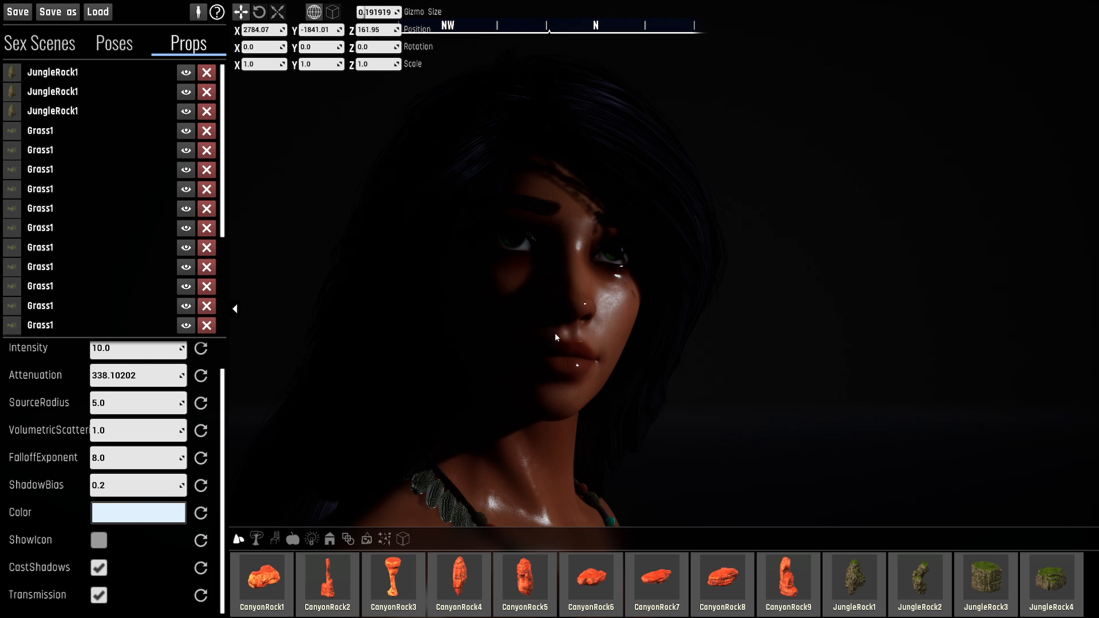
# - Move the point light closer in front of the character's face, to about X 2776.94, Y -1848.5, Z 155.05
pyautogui.moveTo(606, 315)
pyautogui.mouseDown(button='right')
pyautogui.moveTo(492, 372)
pyautogui.moveTo(507, 364)
pyautogui.moveTo(452, 352)
pyautogui.moveTo(653, 332)
pyautogui.moveTo(695, 343)
pyautogui.moveTo(641, 349)
pyautogui.moveTo(612, 318)
pyautogui.mouseUp(button='right')
pyautogui.press('d')
pyautogui.press('s')
pyautogui.press('a')
pyautogui.press('d')
pyautogui.press('a')
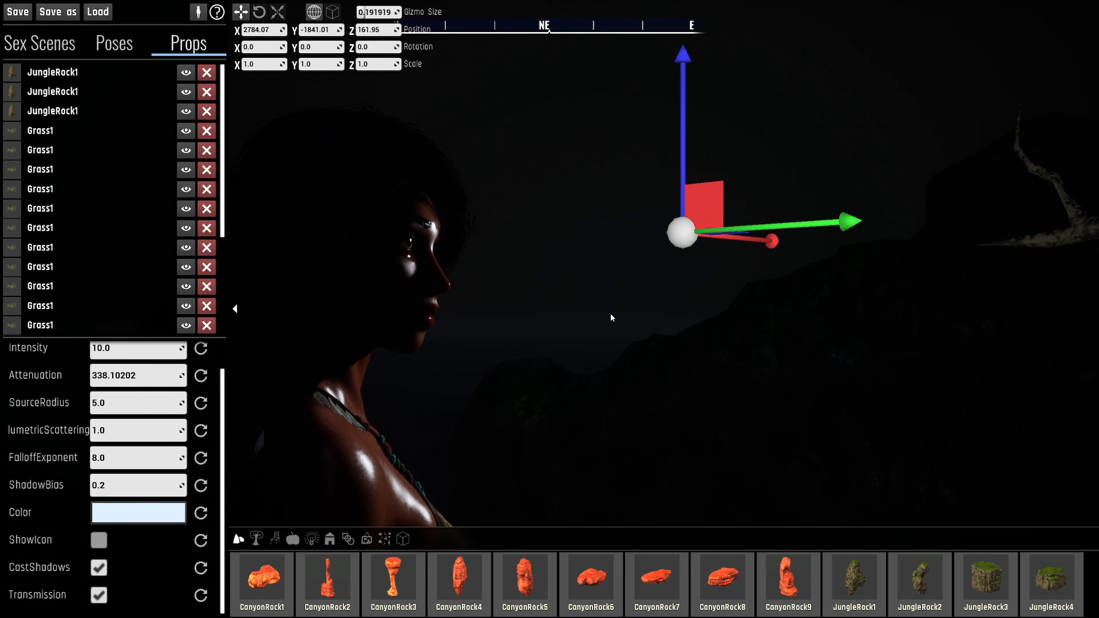
pyautogui.moveTo(683, 231); pyautogui.dragTo(602, 286)
pyautogui.press('a')
pyautogui.moveTo(602, 286); pyautogui.dragTo(575, 286, button='right')
pyautogui.press('d')
pyautogui.press('w')
pyautogui.press('w')
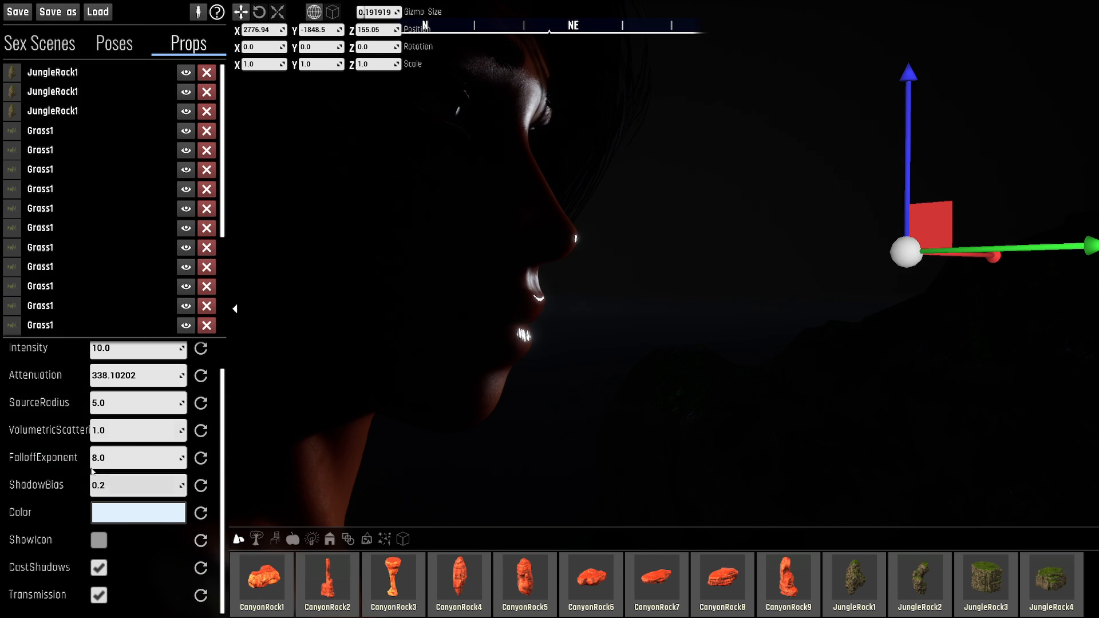
# - Change the point light's color to white by removing its saturation
pyautogui.scroll(1, 91, 471)
pyautogui.click(137, 544)
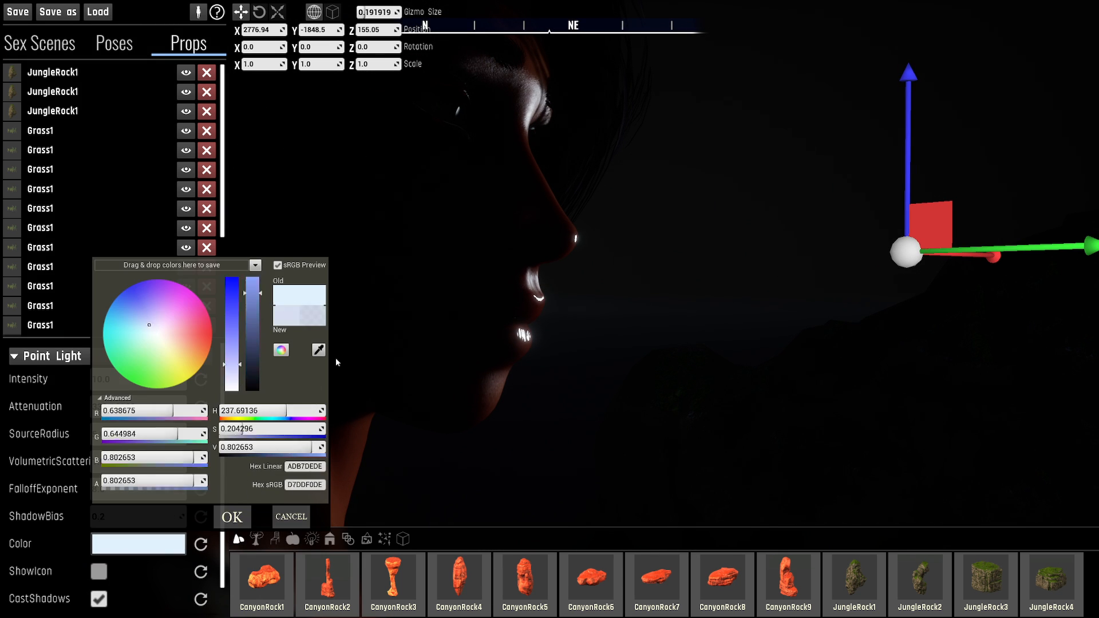
pyautogui.moveTo(231, 363); pyautogui.dragTo(236, 398)
pyautogui.click(233, 509)
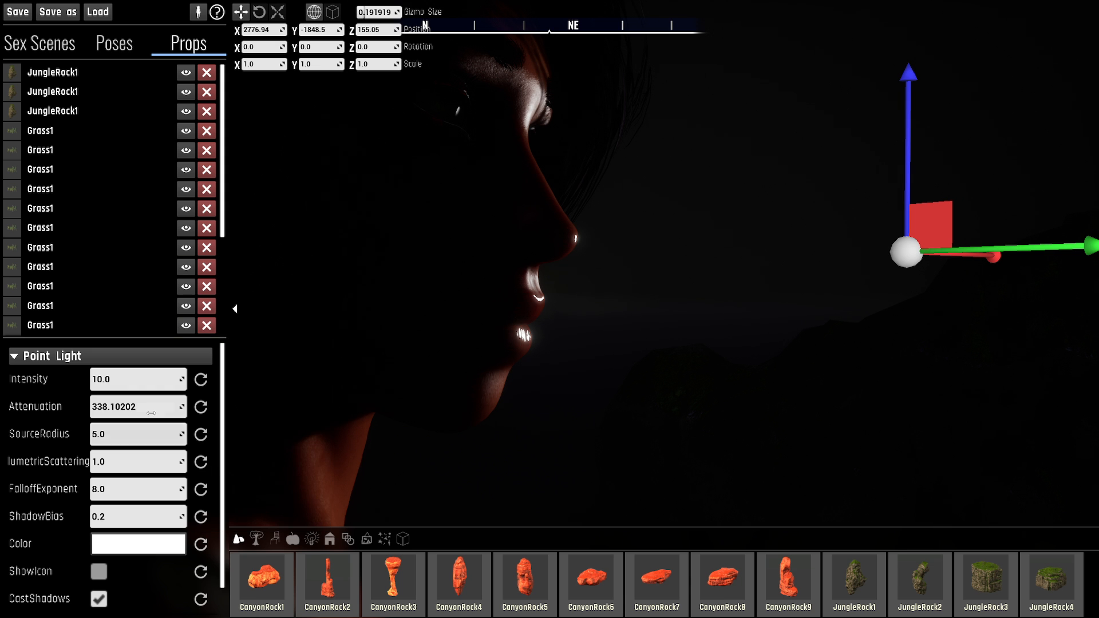
# - Raise the point light's intensity to about 18.05 and frame the face in profile
pyautogui.moveTo(137, 380)
pyautogui.mouseDown()
pyautogui.moveTo(172, 379)
pyautogui.moveTo(148, 380)
pyautogui.mouseUp()
pyautogui.press('a')
pyautogui.moveTo(664, 286); pyautogui.dragTo(648, 270, button='right')
pyautogui.press('d')
pyautogui.press('a')
pyautogui.press('a')
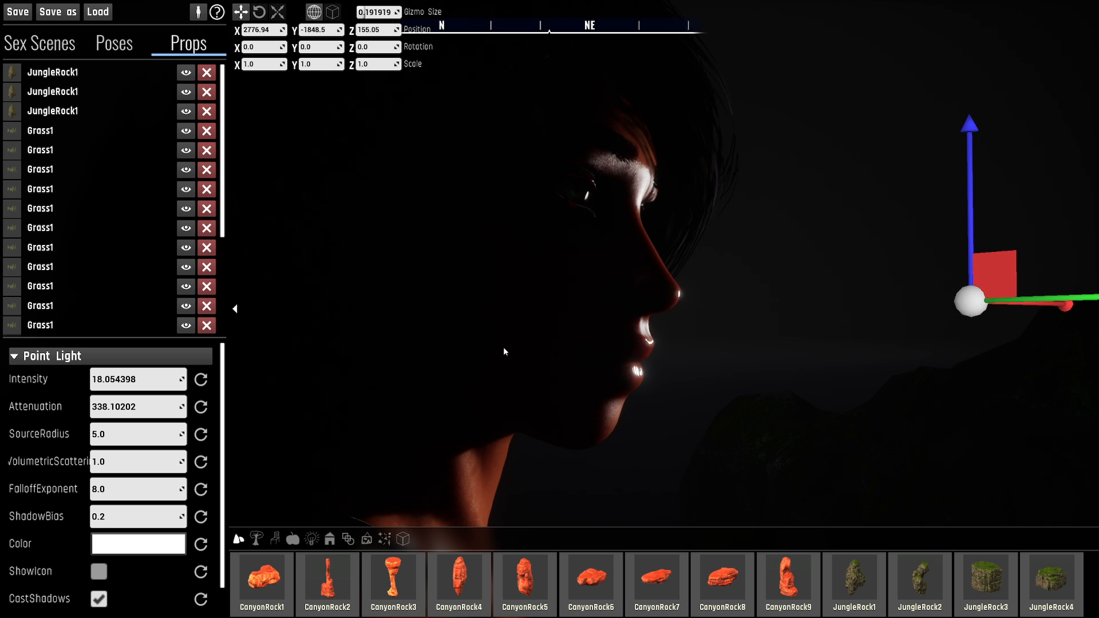
# - Compare the face in profile with the point light's Transmission option off and on, leaving it enabled
pyautogui.scroll(-1, 123, 580)
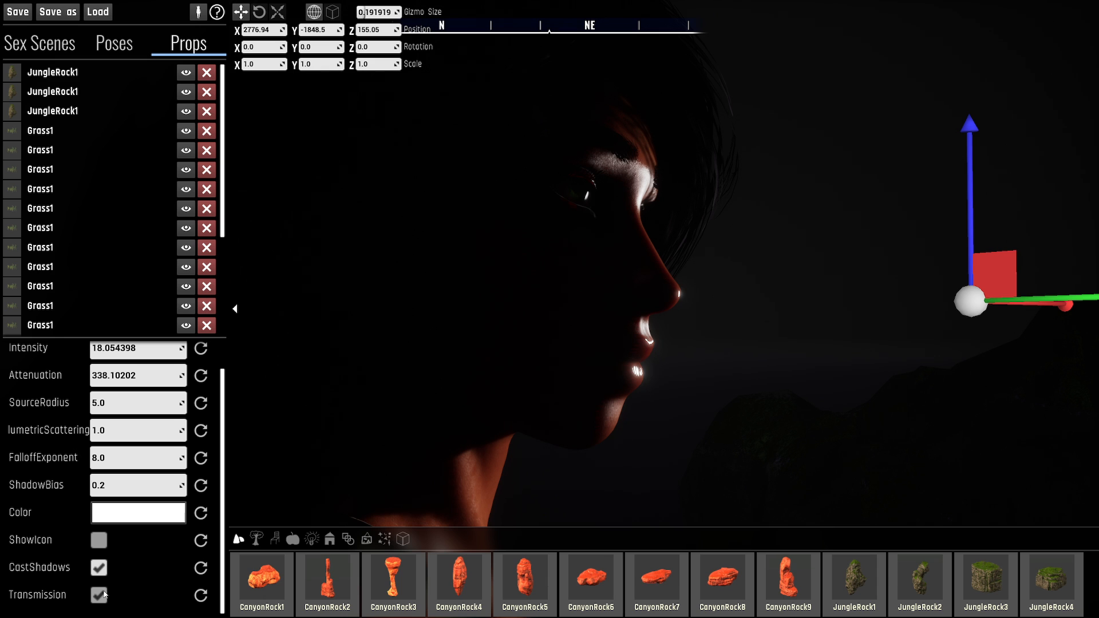
pyautogui.click(101, 595)
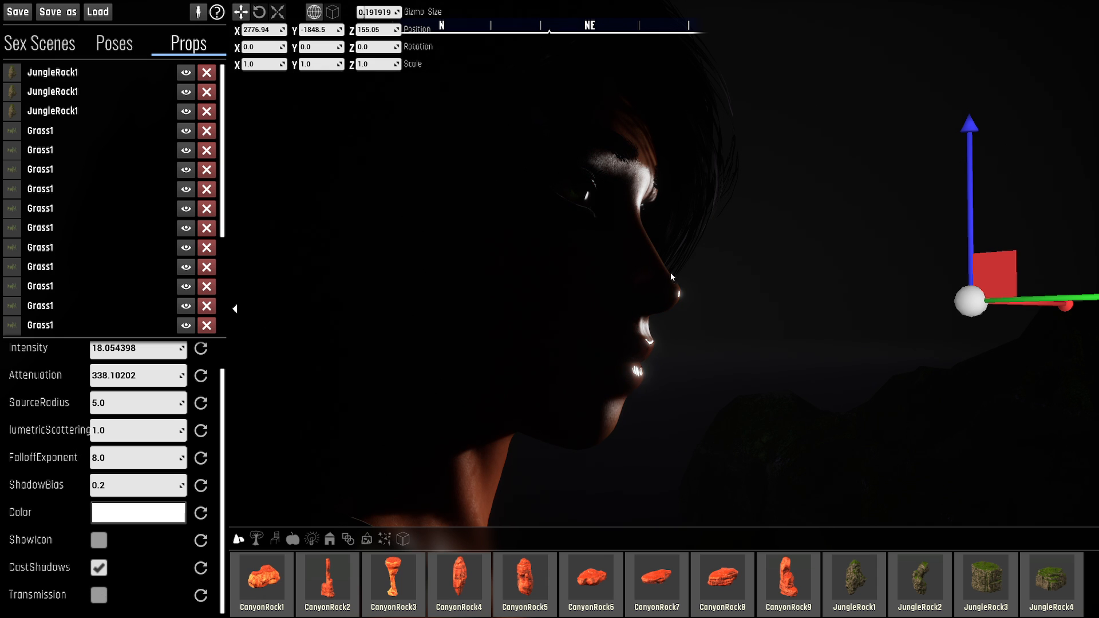
pyautogui.press('w')
pyautogui.moveTo(661, 302); pyautogui.dragTo(683, 287, button='right')
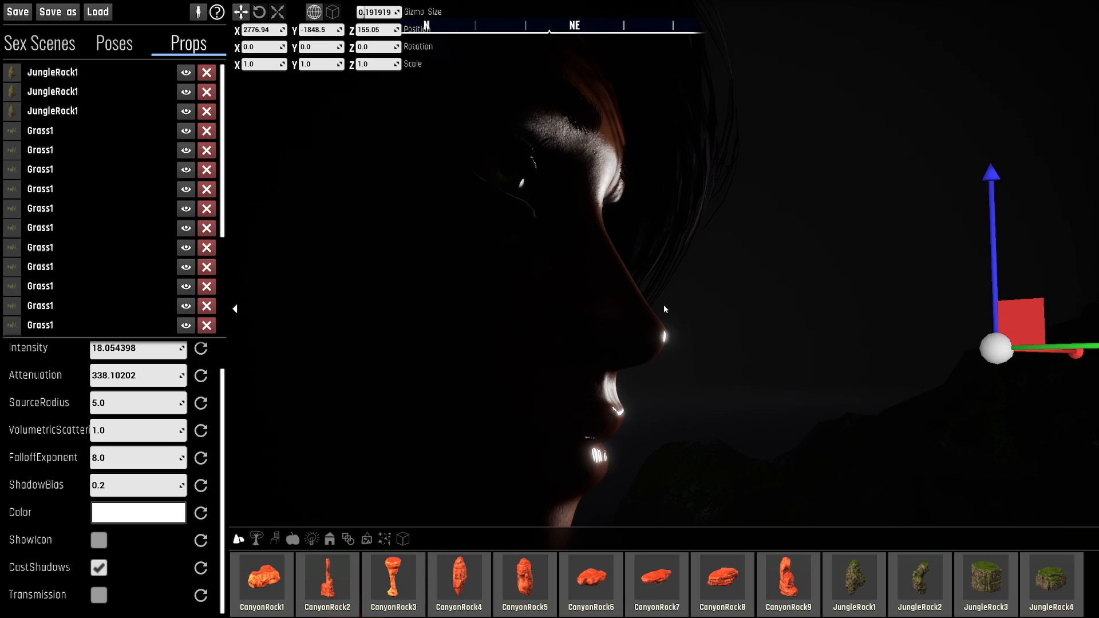
pyautogui.click(99, 596)
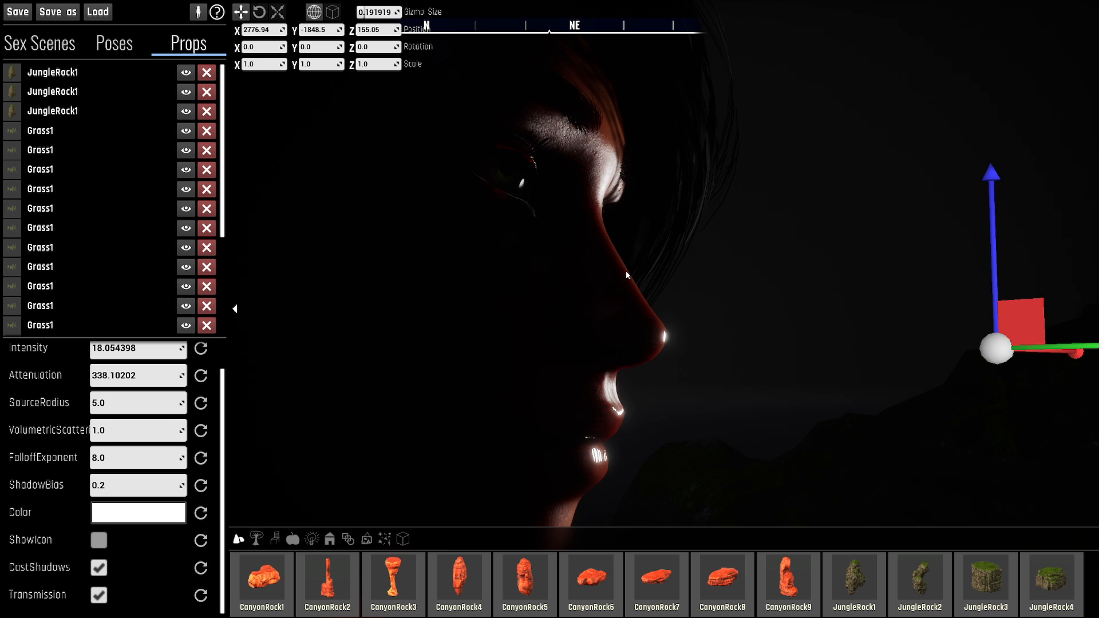
pyautogui.click(100, 595)
pyautogui.click(105, 594)
# - Compare the point light's Transmission effect off and on in an extreme close-up of the nose and upper lip
pyautogui.press('s')
pyautogui.moveTo(582, 346); pyautogui.dragTo(519, 450, button='right')
pyautogui.press('d')
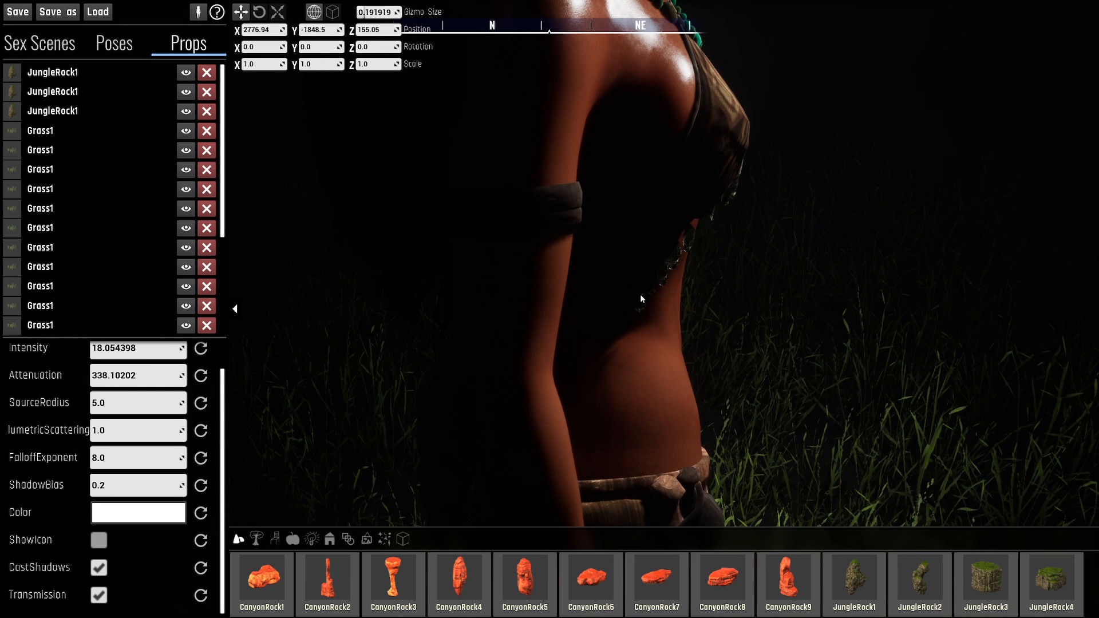
pyautogui.moveTo(551, 352); pyautogui.dragTo(578, 327, button='right')
pyautogui.press('w')
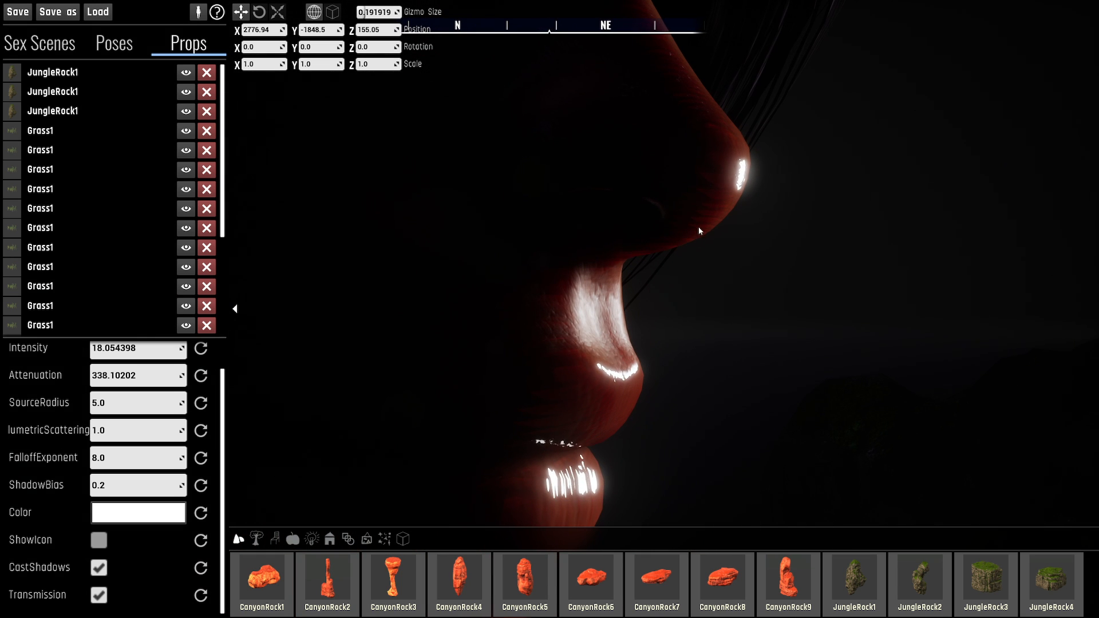
pyautogui.moveTo(711, 202); pyautogui.dragTo(731, 186, button='right')
pyautogui.press('w')
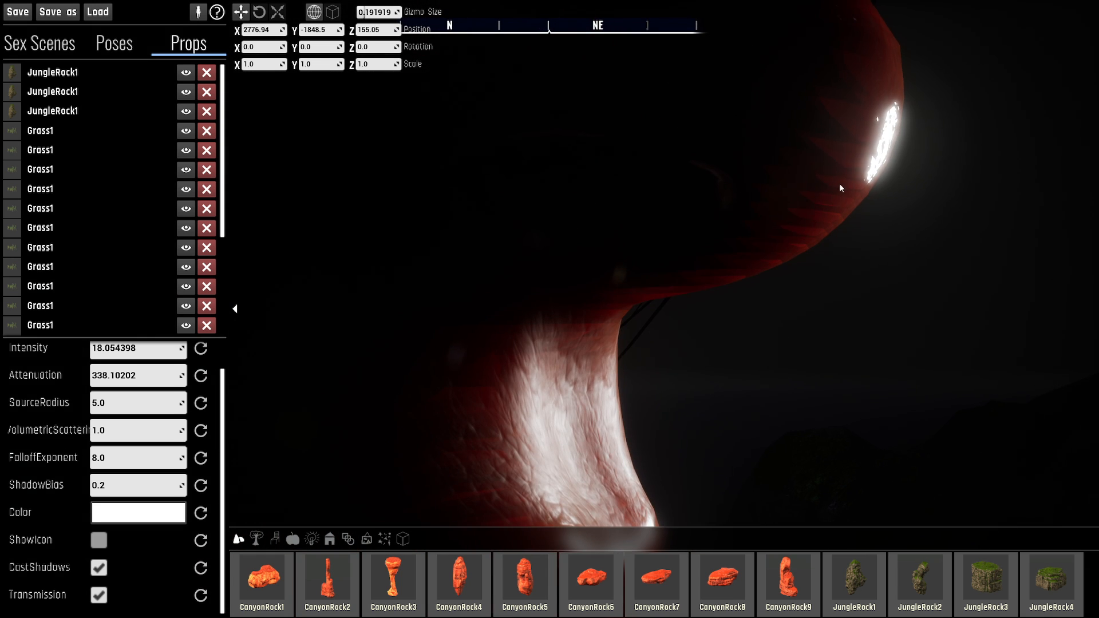
pyautogui.click(99, 594)
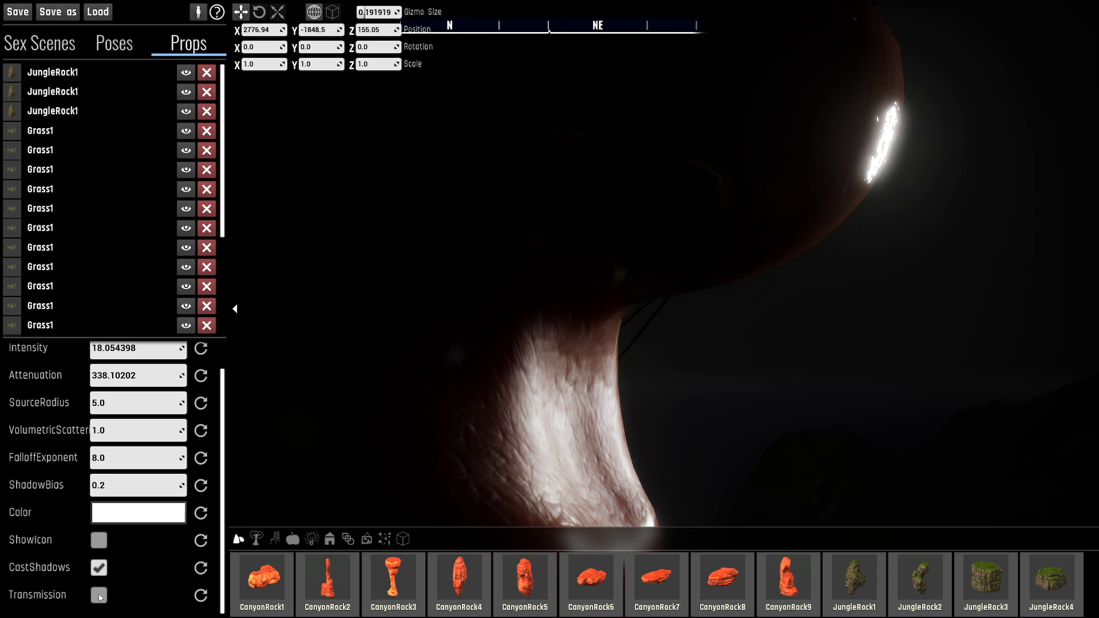
pyautogui.click(98, 595)
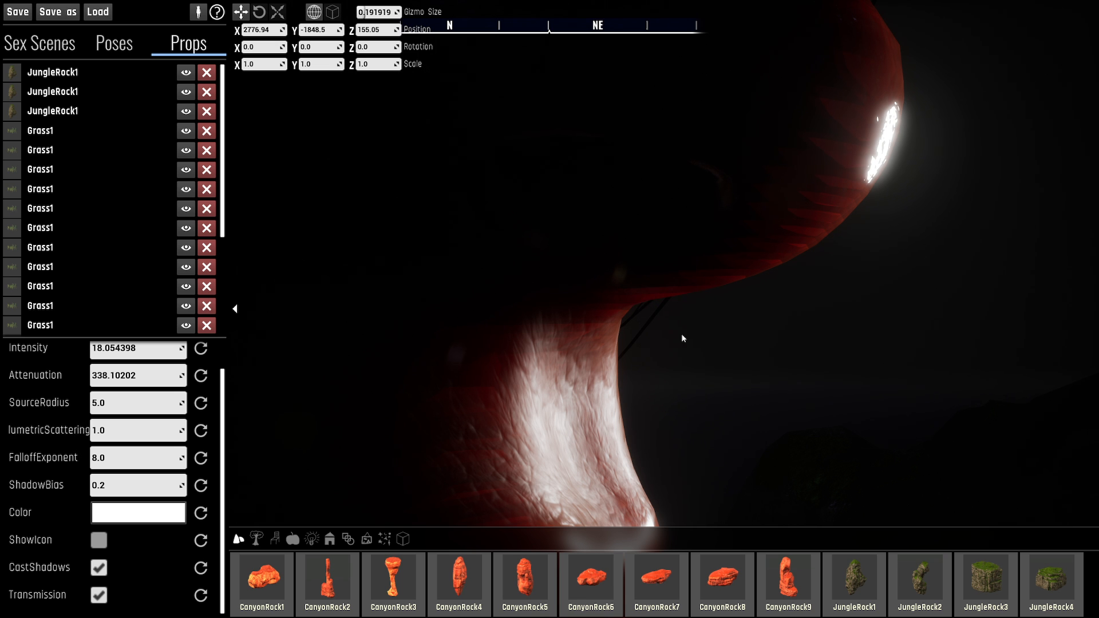
# - View the whole face from a three-quarter angle and review the point light's settings
pyautogui.moveTo(549, 309); pyautogui.dragTo(688, 342, button='right')
pyautogui.press('s')
pyautogui.press('a')
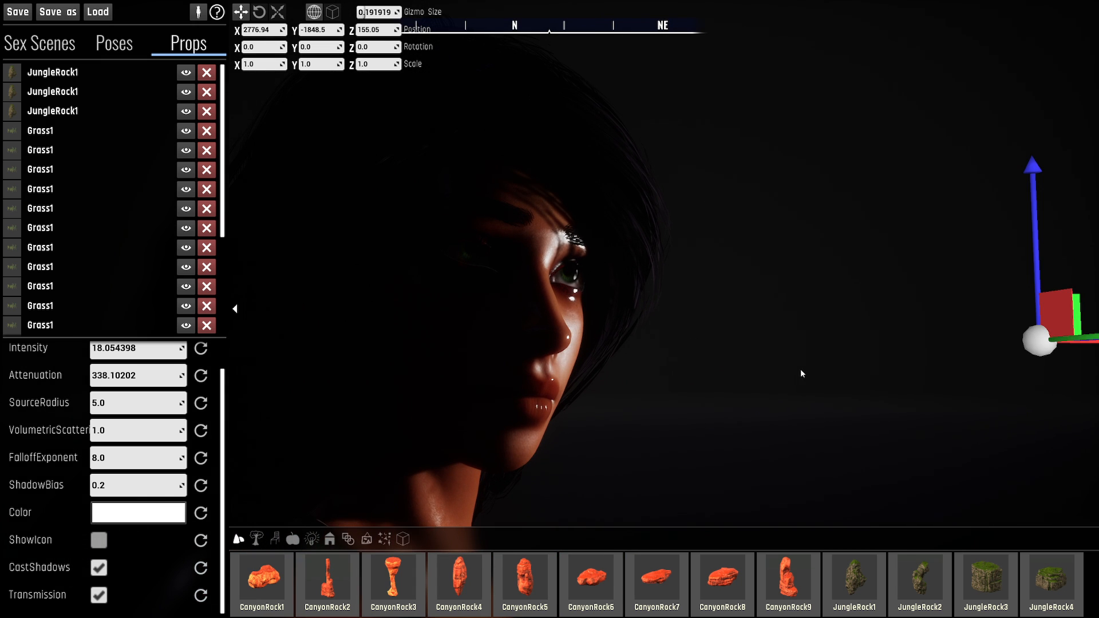
pyautogui.scroll(1, 123, 576)
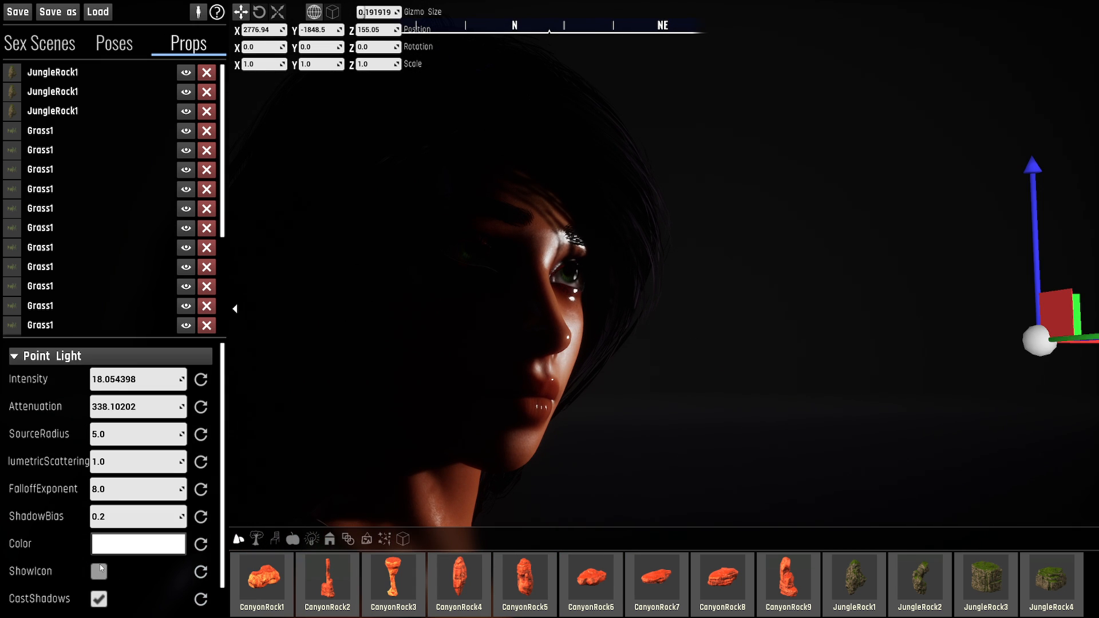
pyautogui.scroll(-1, 37, 462)
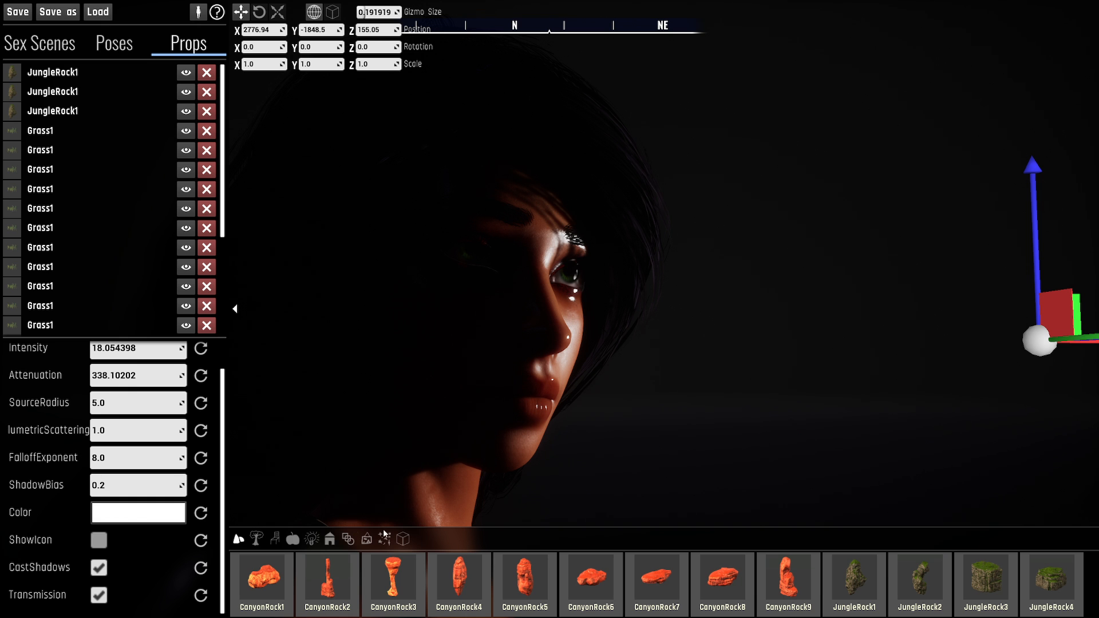
# - Place a Spot Light prop on the grass near the dark-haired character
pyautogui.click(311, 542)
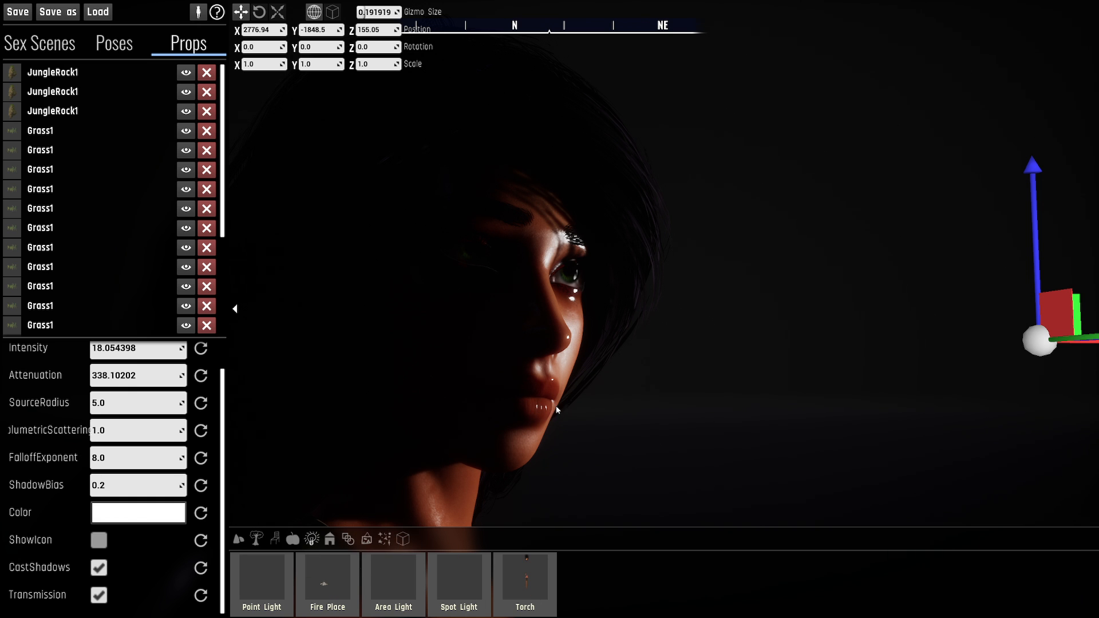
pyautogui.press('d')
pyautogui.moveTo(555, 406); pyautogui.dragTo(506, 409, button='right')
pyautogui.press('s')
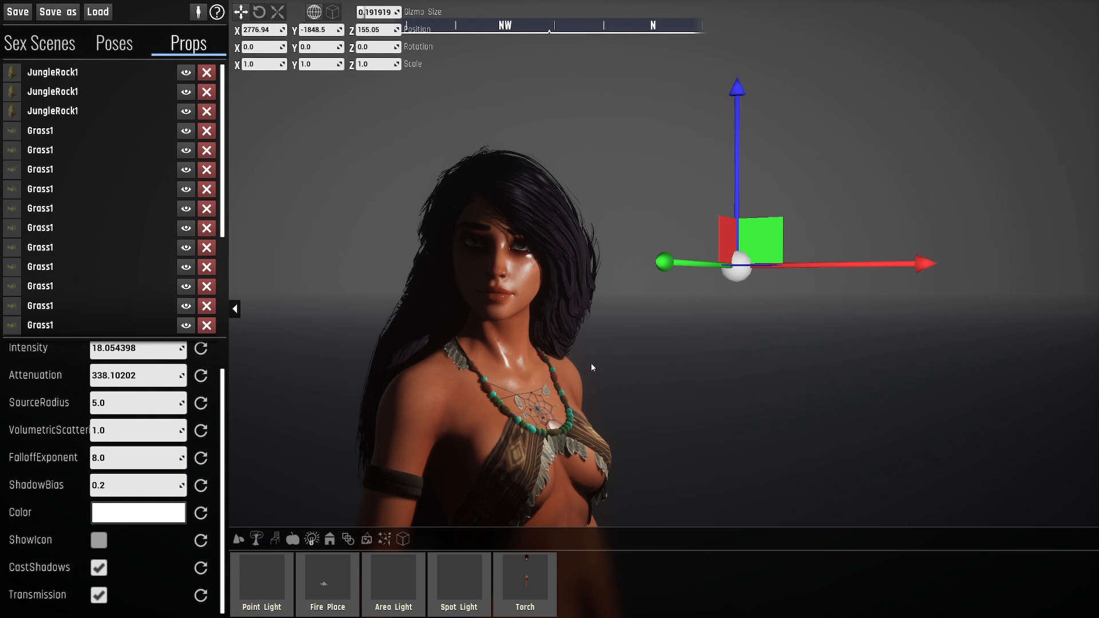
pyautogui.press('a')
pyautogui.moveTo(593, 385)
pyautogui.mouseDown(button='right')
pyautogui.moveTo(635, 410)
pyautogui.moveTo(593, 385)
pyautogui.mouseUp(button='right')
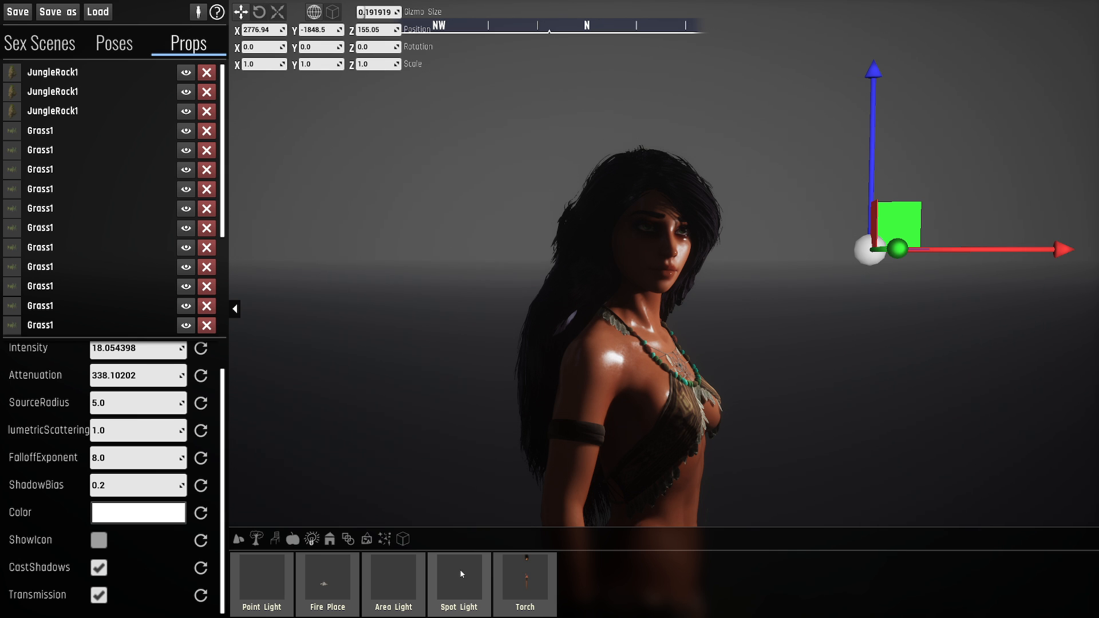
pyautogui.press('d')
pyautogui.moveTo(594, 436)
pyautogui.mouseDown(button='right')
pyautogui.moveTo(562, 452)
pyautogui.moveTo(486, 455)
pyautogui.moveTo(533, 440)
pyautogui.moveTo(513, 429)
pyautogui.moveTo(530, 443)
pyautogui.moveTo(590, 433)
pyautogui.mouseUp(button='right')
pyautogui.press('s')
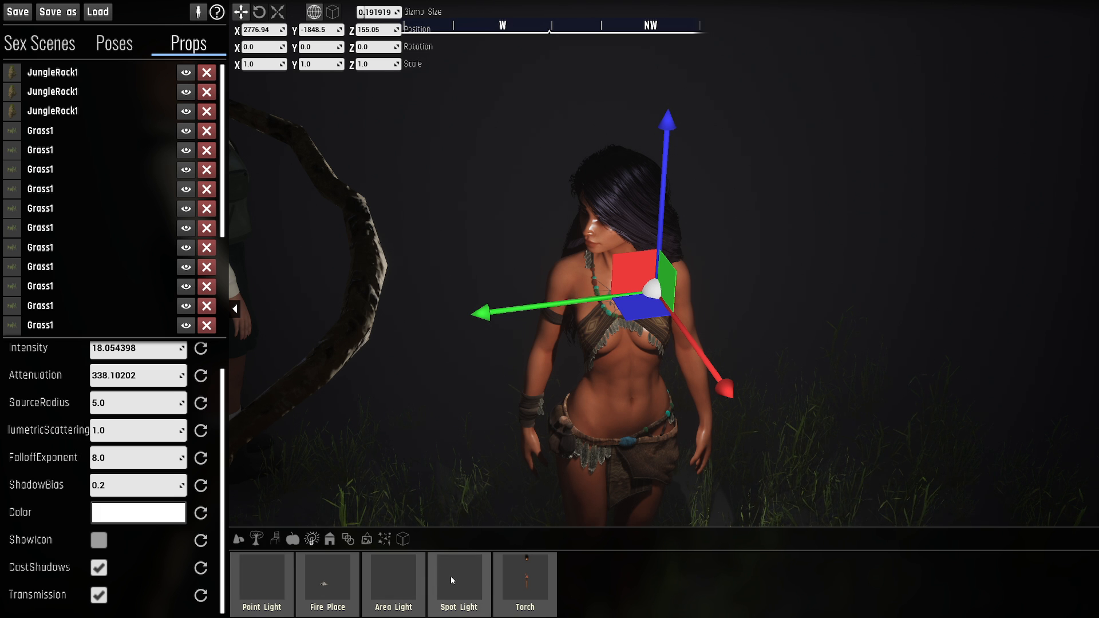
pyautogui.moveTo(451, 576); pyautogui.dragTo(446, 452)
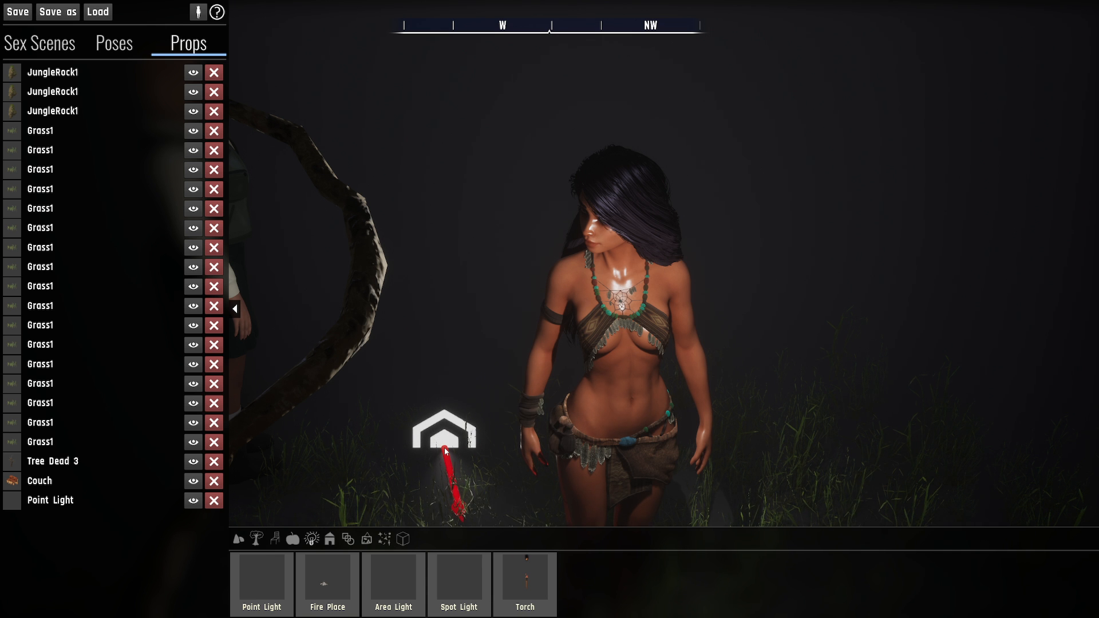
pyautogui.moveTo(446, 452); pyautogui.dragTo(446, 451)
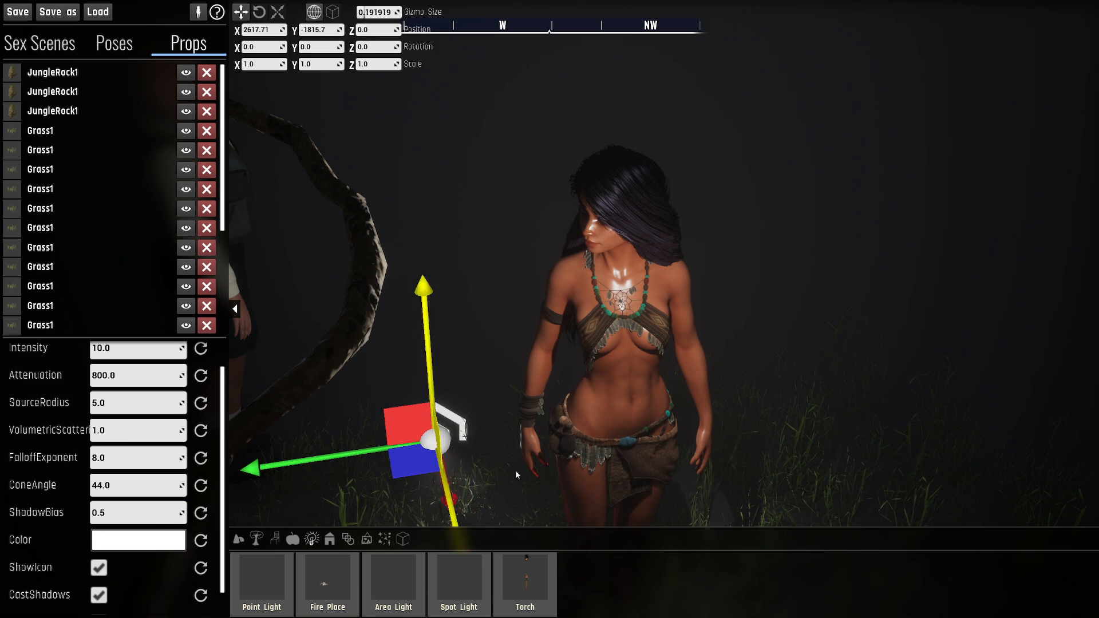
# - Move the spot light to about X 2754.72, Y -1977.97 and raise it to Z 86.95
pyautogui.moveTo(447, 451); pyautogui.dragTo(476, 473, button='right')
pyautogui.press('s')
pyautogui.moveTo(449, 317); pyautogui.dragTo(900, 397)
pyautogui.press('e')
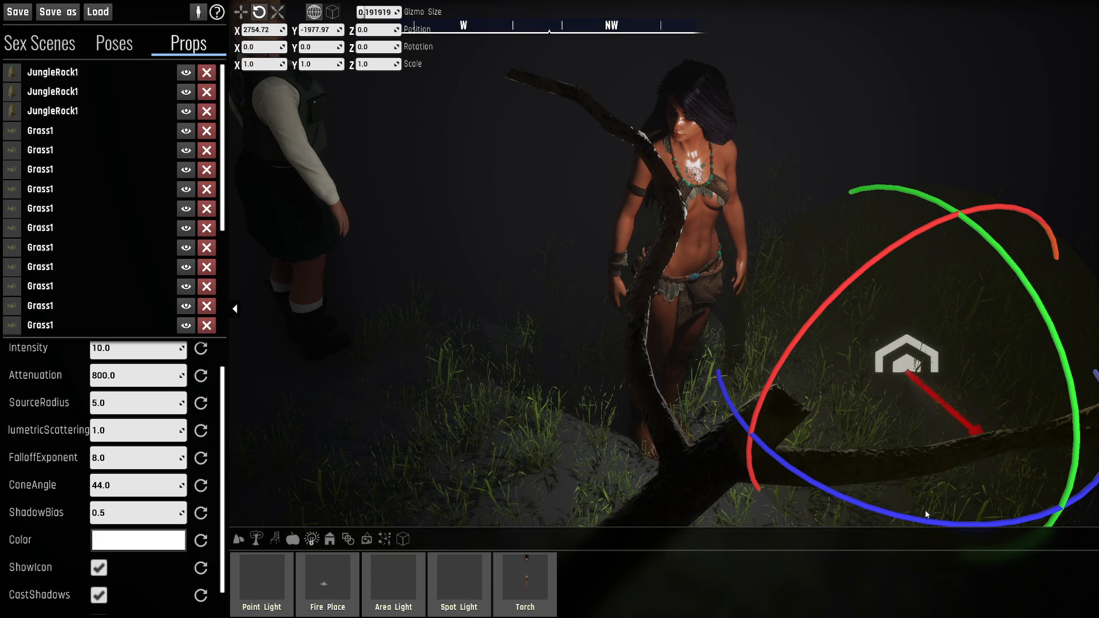
pyautogui.moveTo(925, 510); pyautogui.dragTo(997, 515, button='right')
pyautogui.press('d')
pyautogui.press('w')
pyautogui.moveTo(662, 294); pyautogui.dragTo(671, 106)
# - Rotate the spot light toward the character, to about X -2.93, Y -9.99, Z 146.04
pyautogui.press('e')
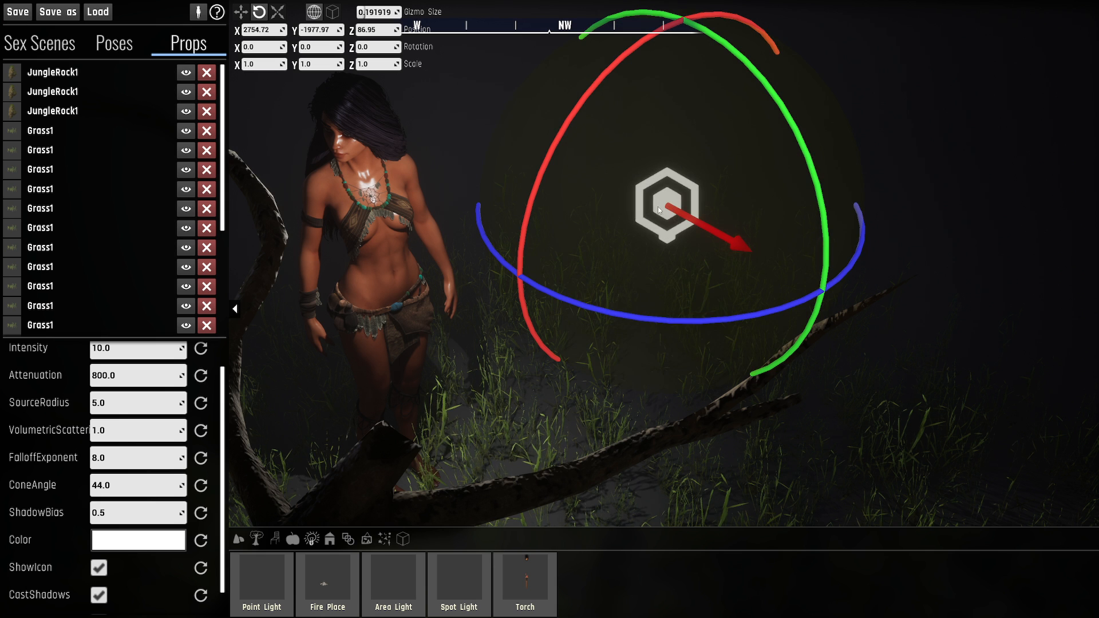
pyautogui.moveTo(753, 258); pyautogui.dragTo(575, 201)
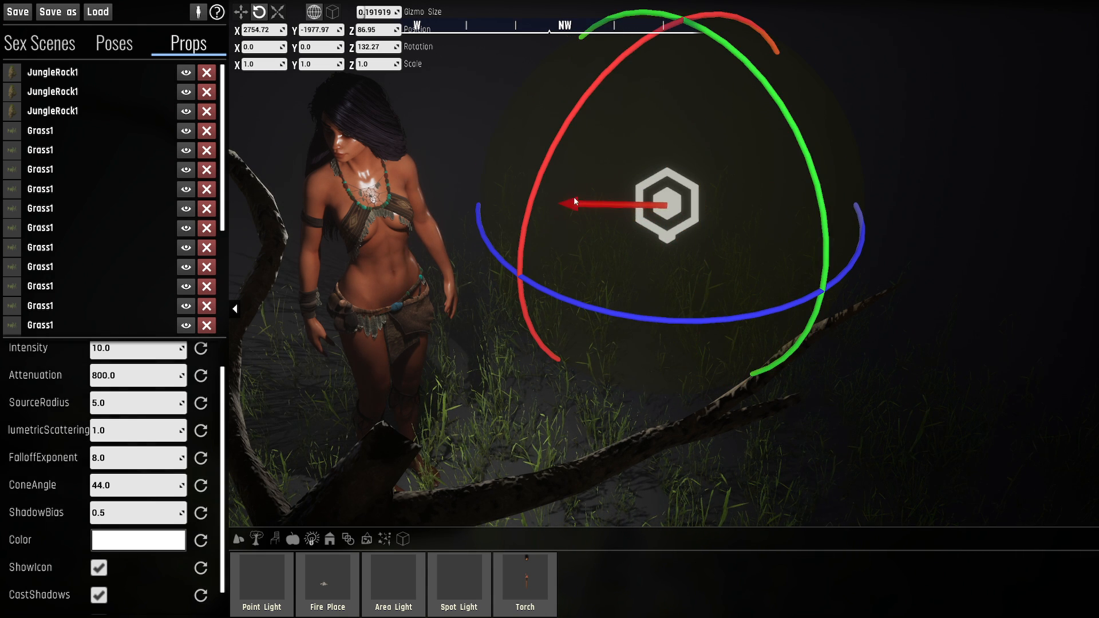
pyautogui.moveTo(702, 185); pyautogui.dragTo(567, 99)
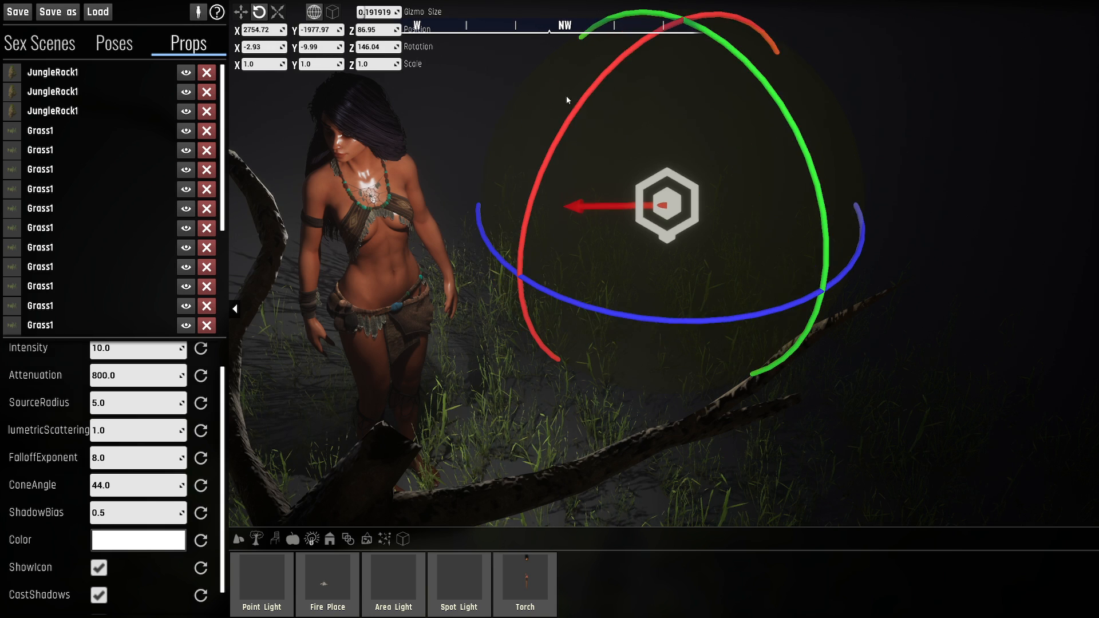
pyautogui.moveTo(564, 254); pyautogui.dragTo(684, 296, button='right')
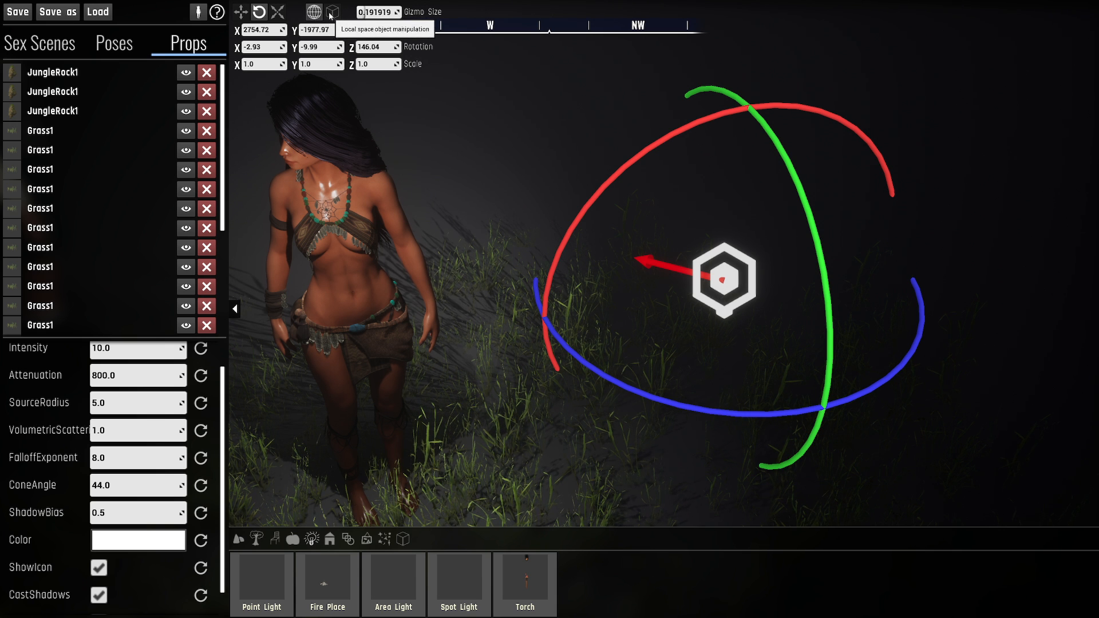
pyautogui.moveTo(673, 281); pyautogui.dragTo(626, 262, button='right')
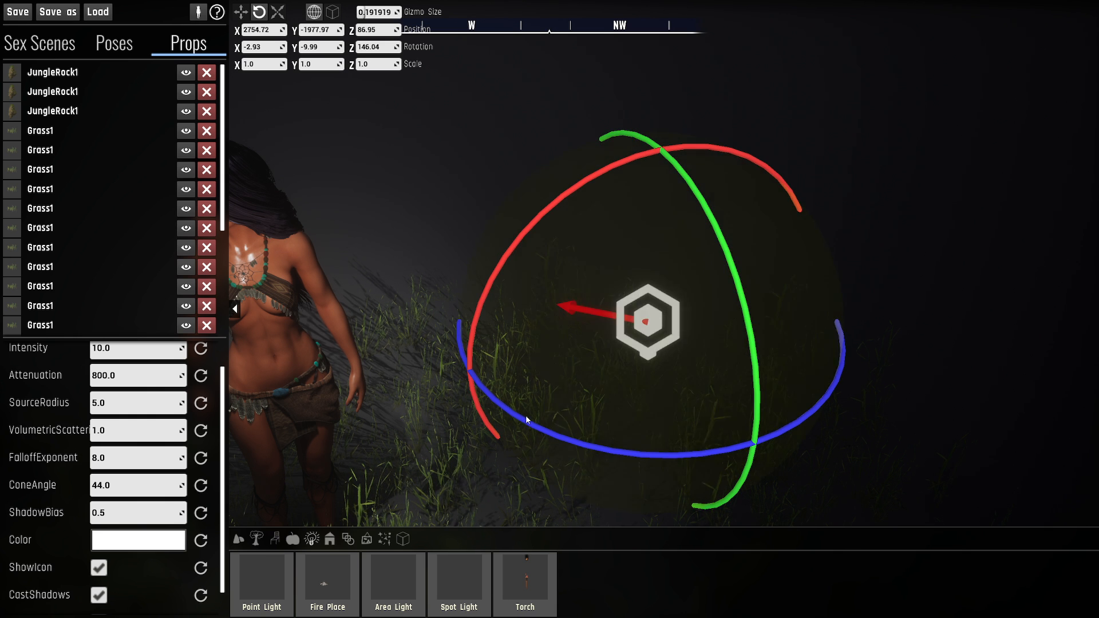
# - Switch to local space manipulation and rotate the spot light to about X 7.78, Y -24.68, Z 96.87
pyautogui.click(333, 12)
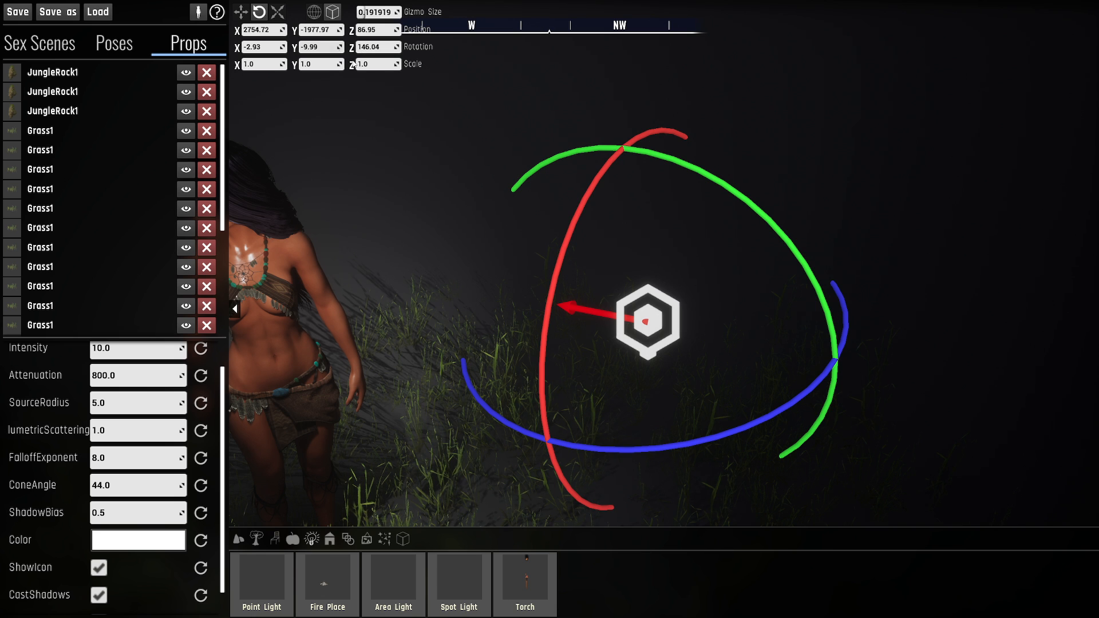
pyautogui.moveTo(630, 194); pyautogui.dragTo(676, 256)
pyautogui.moveTo(676, 256); pyautogui.dragTo(719, 304, button='right')
pyautogui.press('d')
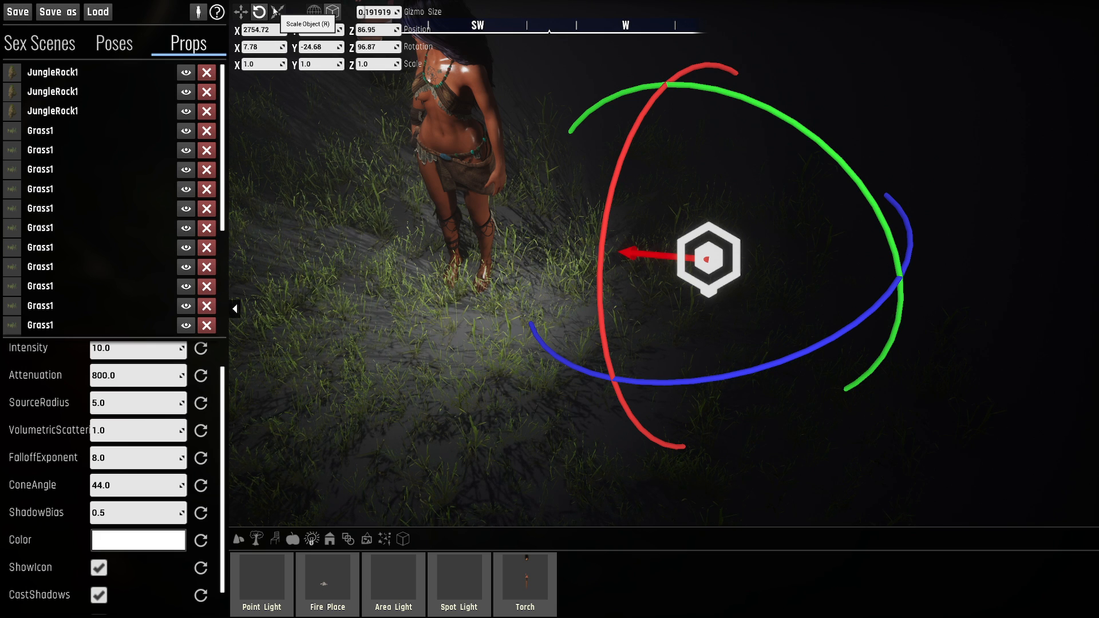
# - Move the spot light to about X 2786.66, Y -1972.26, Z 90.97 and rotate it to about 10.46, -20.07, 96.39
pyautogui.press('w')
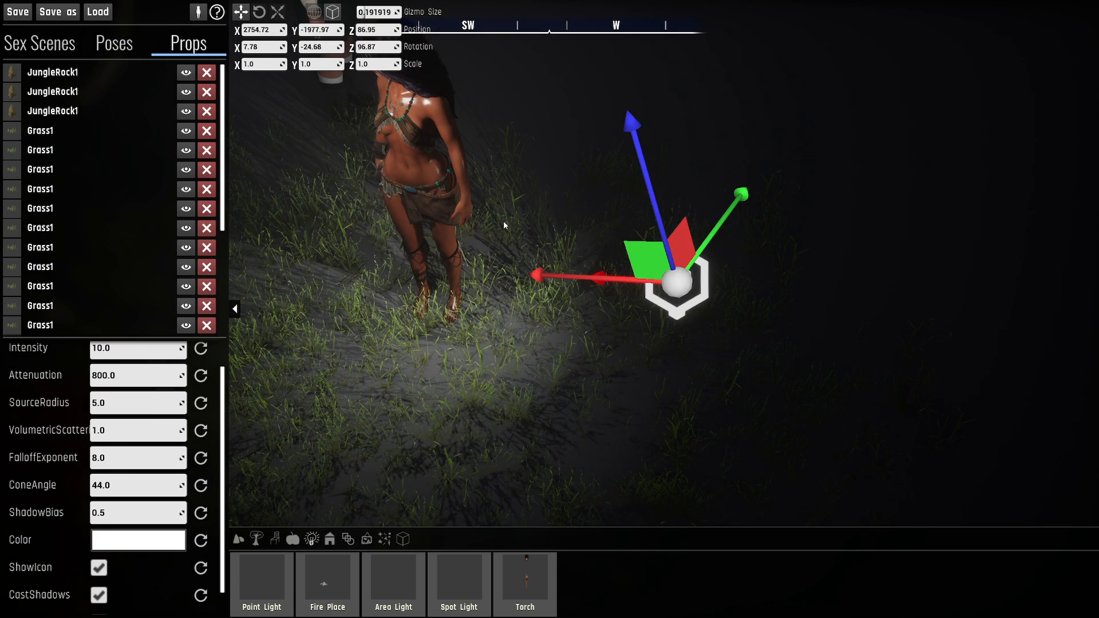
pyautogui.moveTo(707, 245); pyautogui.dragTo(671, 311)
pyautogui.press('e')
pyautogui.moveTo(597, 265); pyautogui.dragTo(654, 316)
pyautogui.press('r')
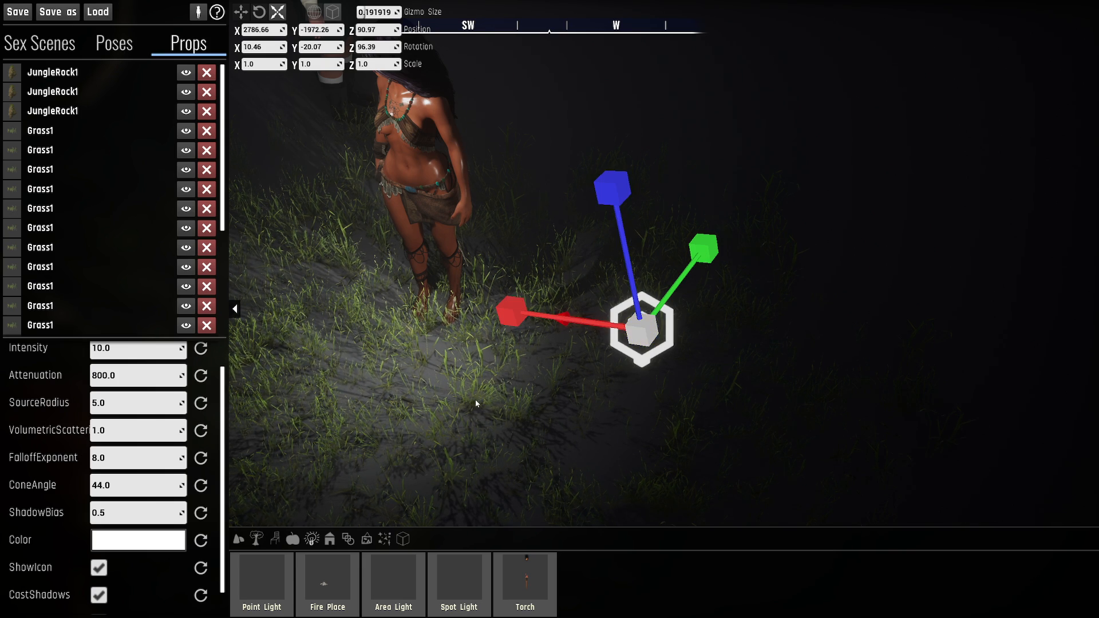
# - Rotate the spot light to about X -33.68, Y -30.27, Z 128.73
pyautogui.press('a')
pyautogui.moveTo(475, 400); pyautogui.dragTo(492, 392, button='right')
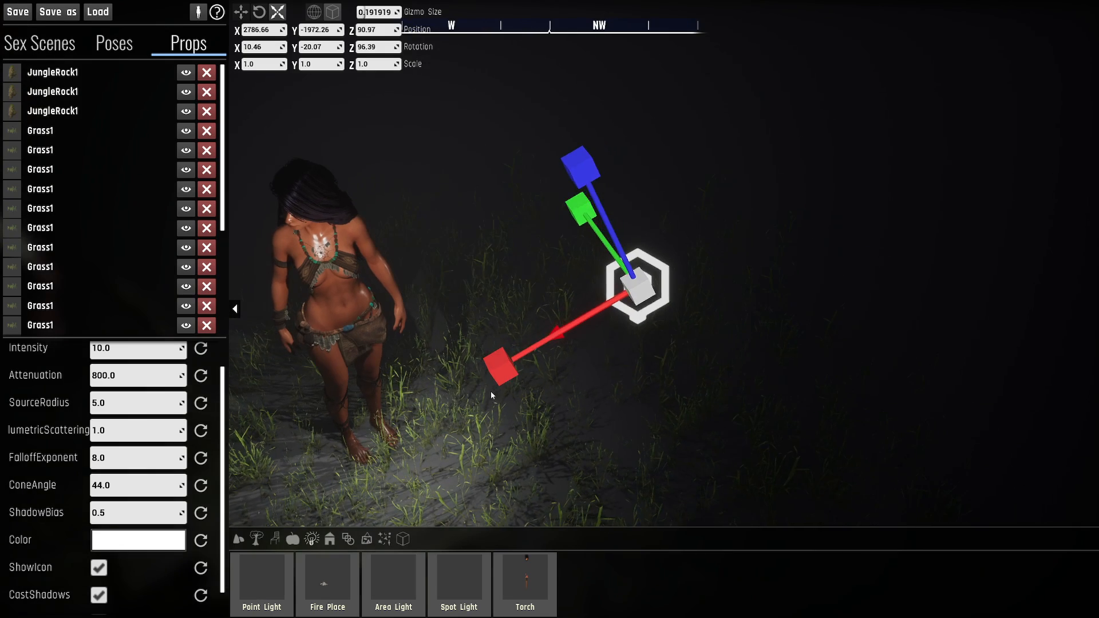
pyautogui.press('e')
pyautogui.moveTo(768, 298); pyautogui.dragTo(729, 162)
pyautogui.press('w')
pyautogui.press('d')
pyautogui.moveTo(744, 283); pyautogui.dragTo(738, 281, button='right')
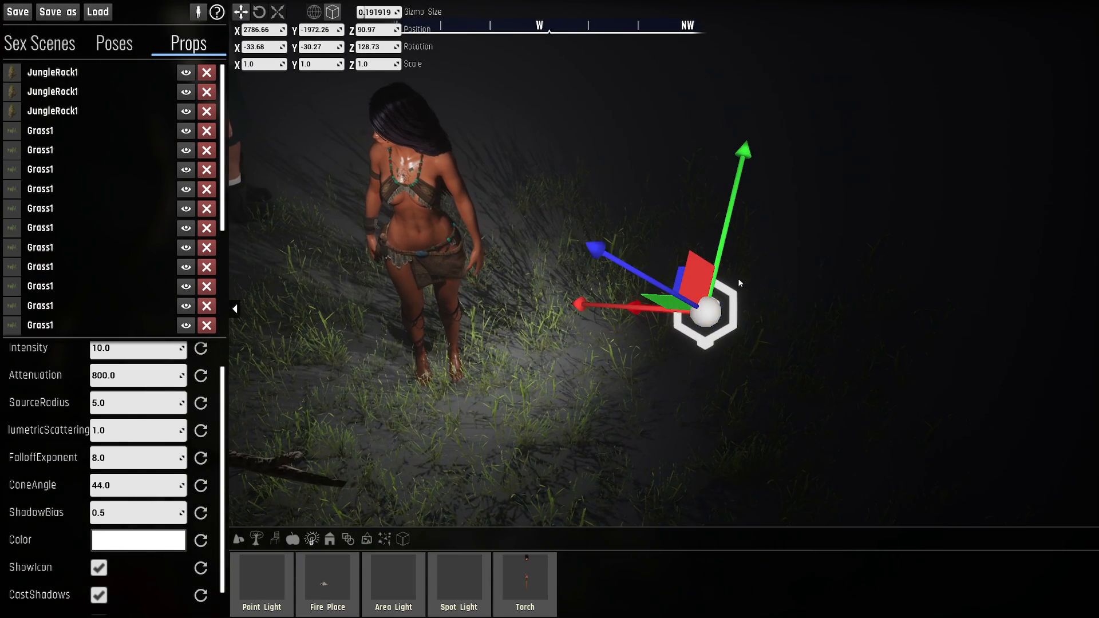
# - Move the spot light to about X 2821.41, Y -1926.27 and rotate it to about -41.96, -10.35, 119.12
pyautogui.moveTo(688, 257); pyautogui.dragTo(522, 276)
pyautogui.press('e')
pyautogui.press('a')
pyautogui.press('w')
pyautogui.moveTo(522, 276); pyautogui.dragTo(609, 252, button='right')
pyautogui.press('q')
pyautogui.moveTo(479, 346); pyautogui.dragTo(494, 304, button='right')
pyautogui.press('w')
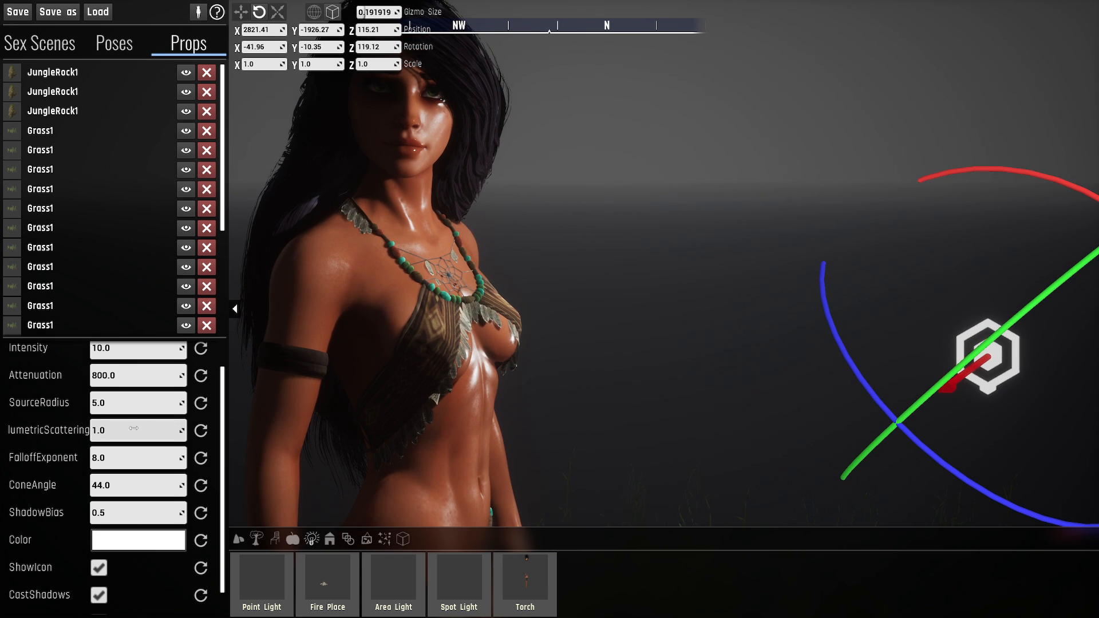
# - Compare the settings available for the Spot Light with those of the Point Light
pyautogui.scroll(1, 39, 454)
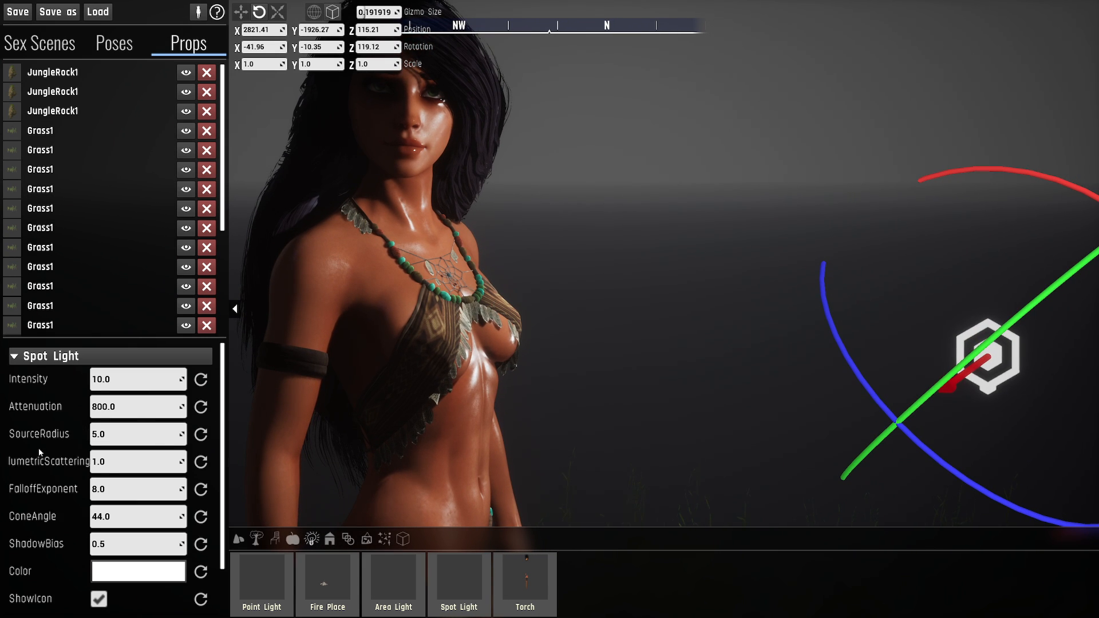
pyautogui.scroll(-3, 109, 281)
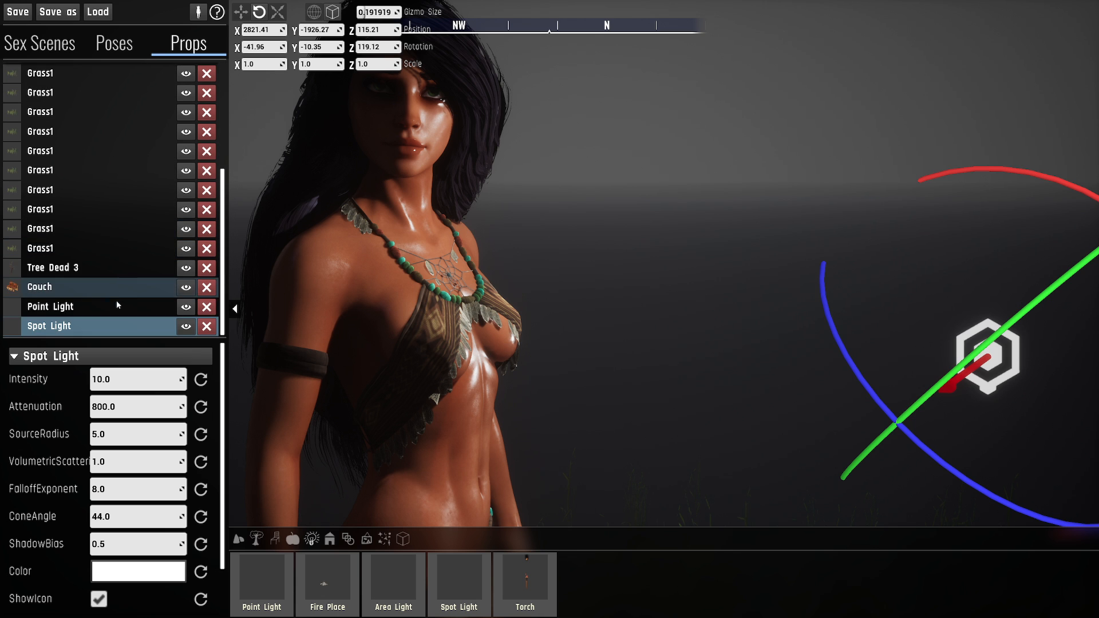
pyautogui.click(72, 310)
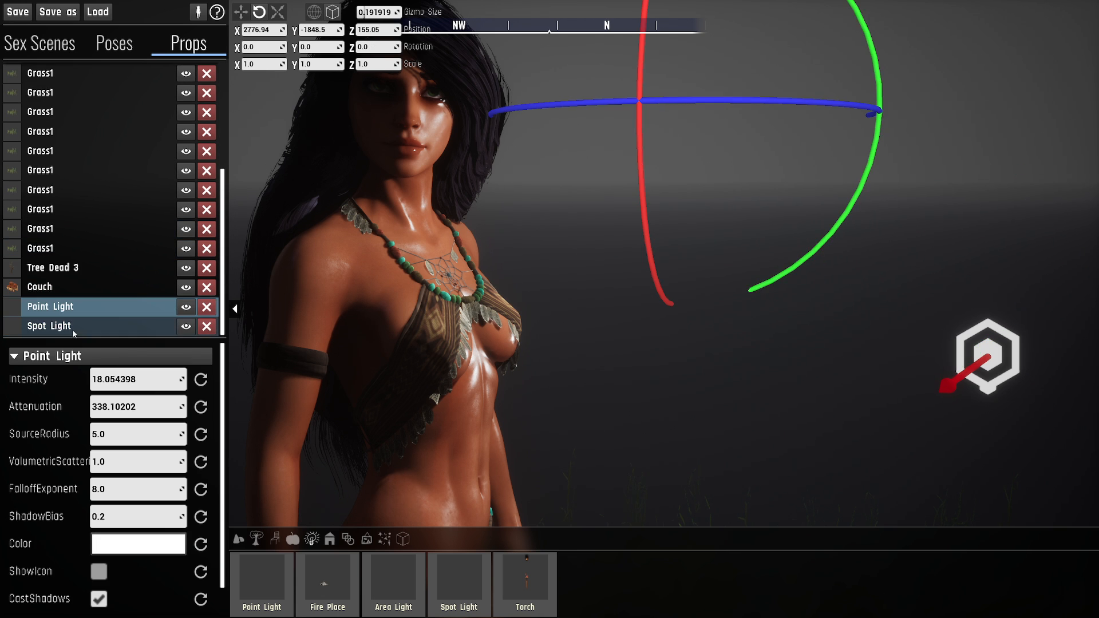
pyautogui.click(72, 328)
pyautogui.click(74, 308)
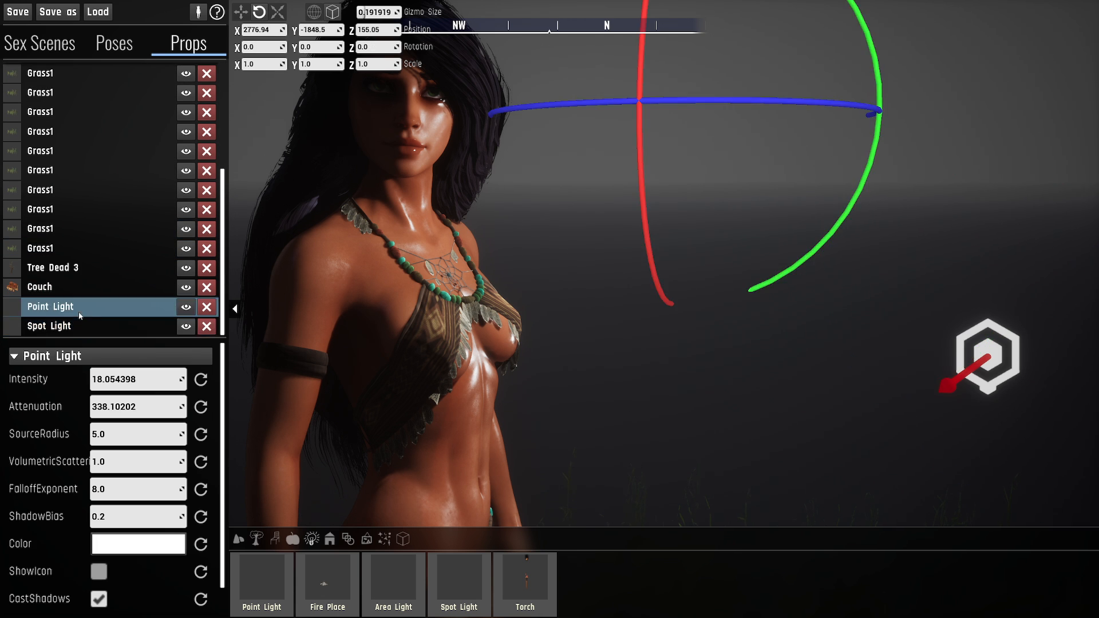
pyautogui.click(74, 326)
pyautogui.click(83, 307)
pyautogui.click(81, 319)
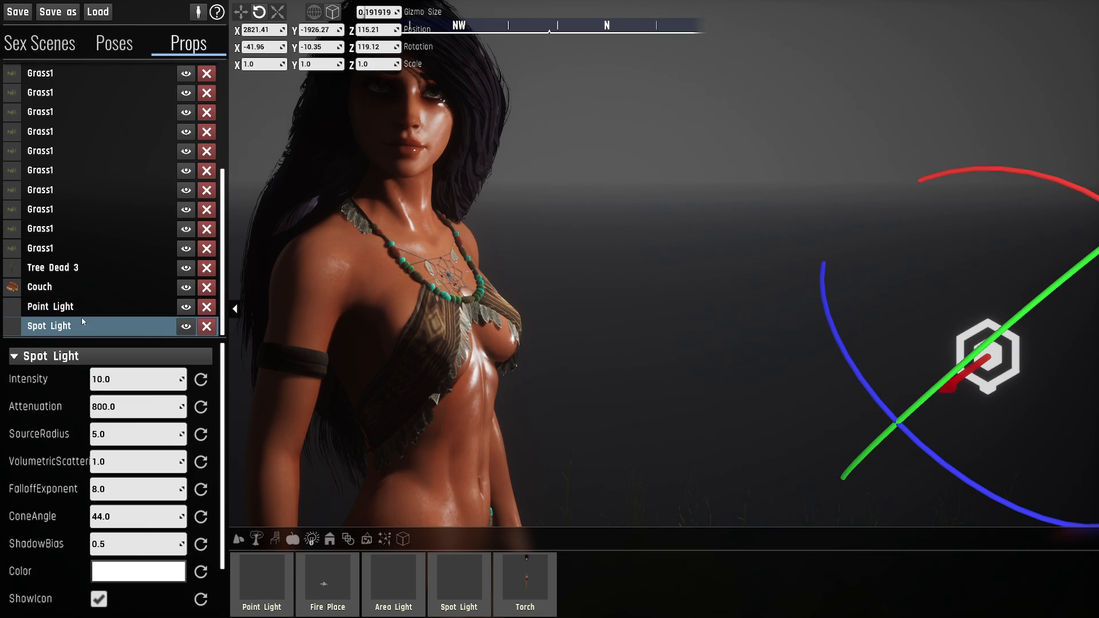
# - Narrow the spot light's ConeAngle to about 26.55 and check the beam on the character
pyautogui.press('s')
pyautogui.moveTo(711, 384); pyautogui.dragTo(498, 443, button='right')
pyautogui.press('d')
pyautogui.press('s')
pyautogui.press('w')
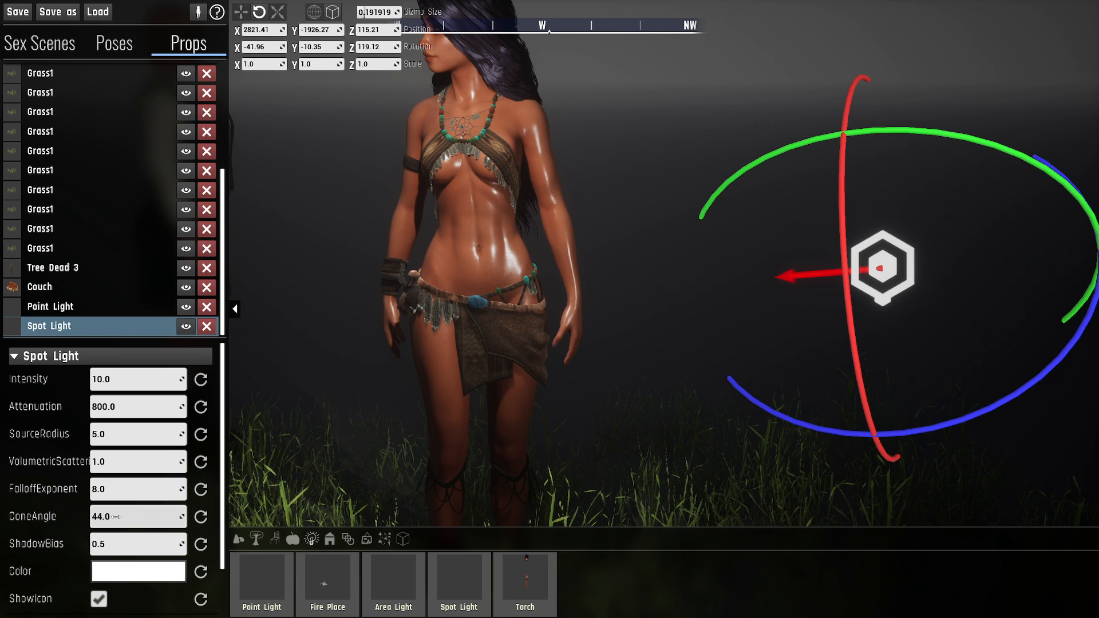
pyautogui.moveTo(116, 517); pyautogui.dragTo(106, 517)
pyautogui.moveTo(726, 400); pyautogui.dragTo(263, 205, button='right')
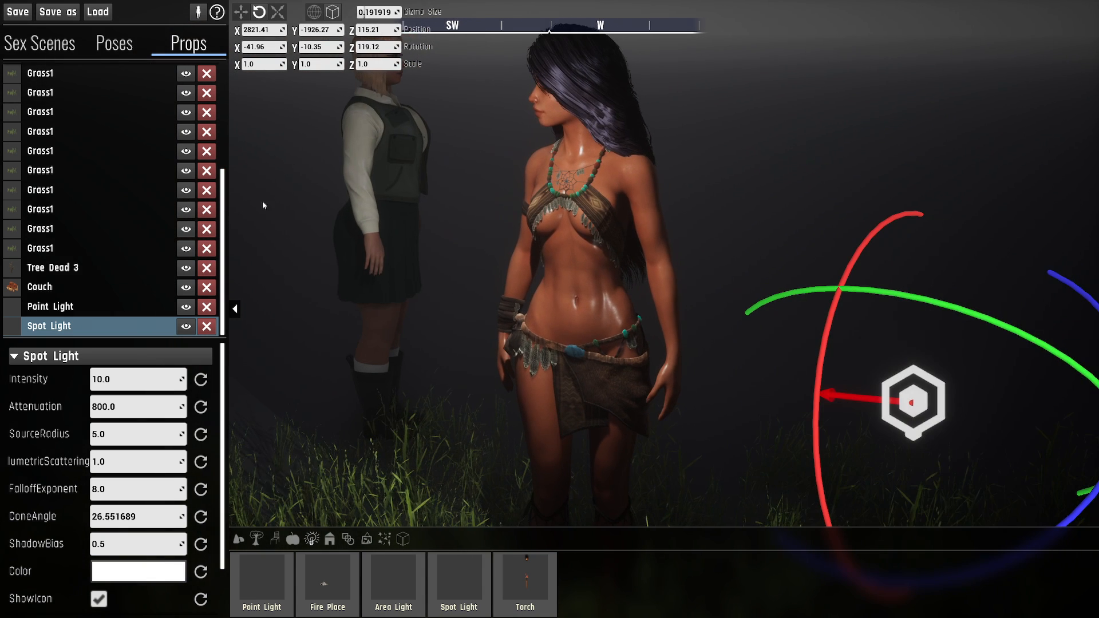
# - Set the Point Light's intensity to 0
pyautogui.click(90, 307)
pyautogui.click(135, 381)
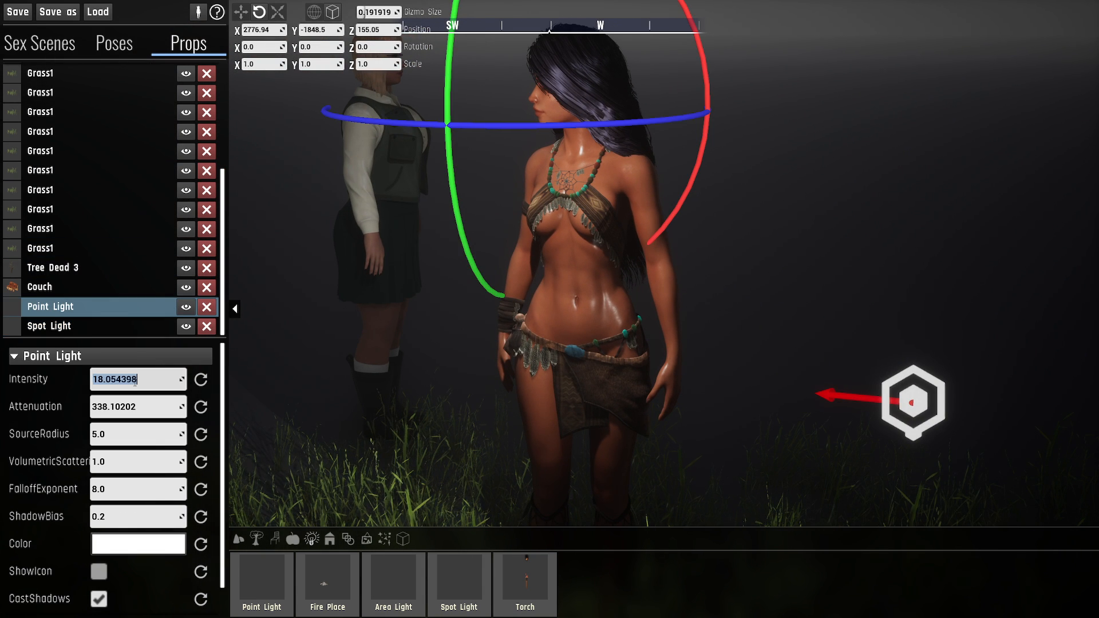
pyautogui.write('0')
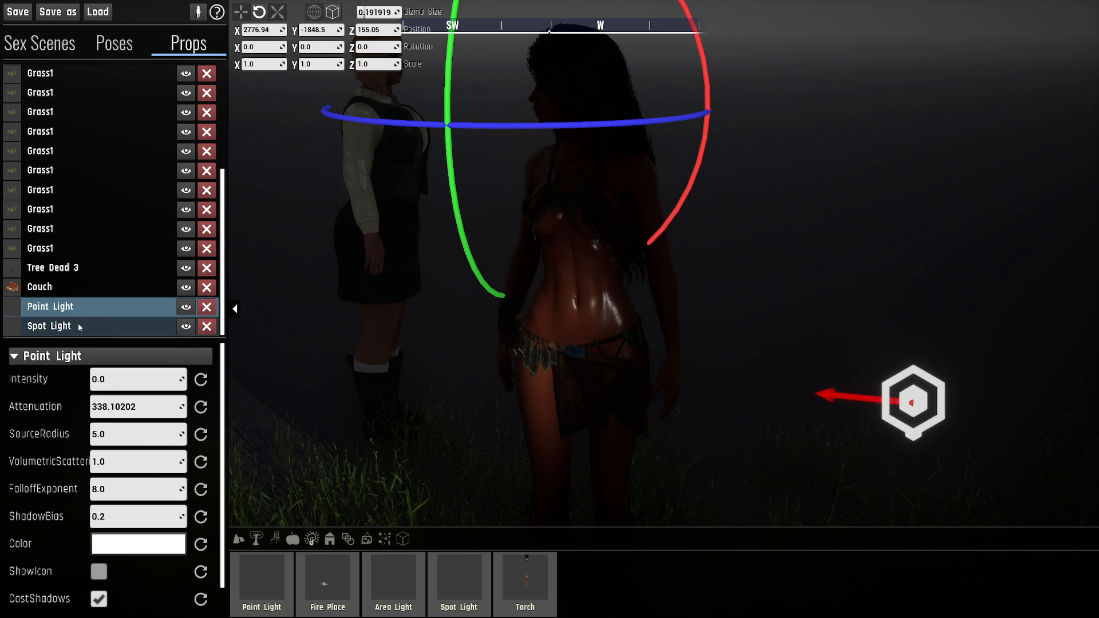
# - Rotate the spot light to about X -47.39, Y -13.13, Z 135.44 and narrow its ConeAngle to about 23.65
pyautogui.click(81, 328)
pyautogui.moveTo(738, 394); pyautogui.dragTo(737, 441, button='right')
pyautogui.press('s')
pyautogui.press('d')
pyautogui.moveTo(737, 394); pyautogui.dragTo(722, 392)
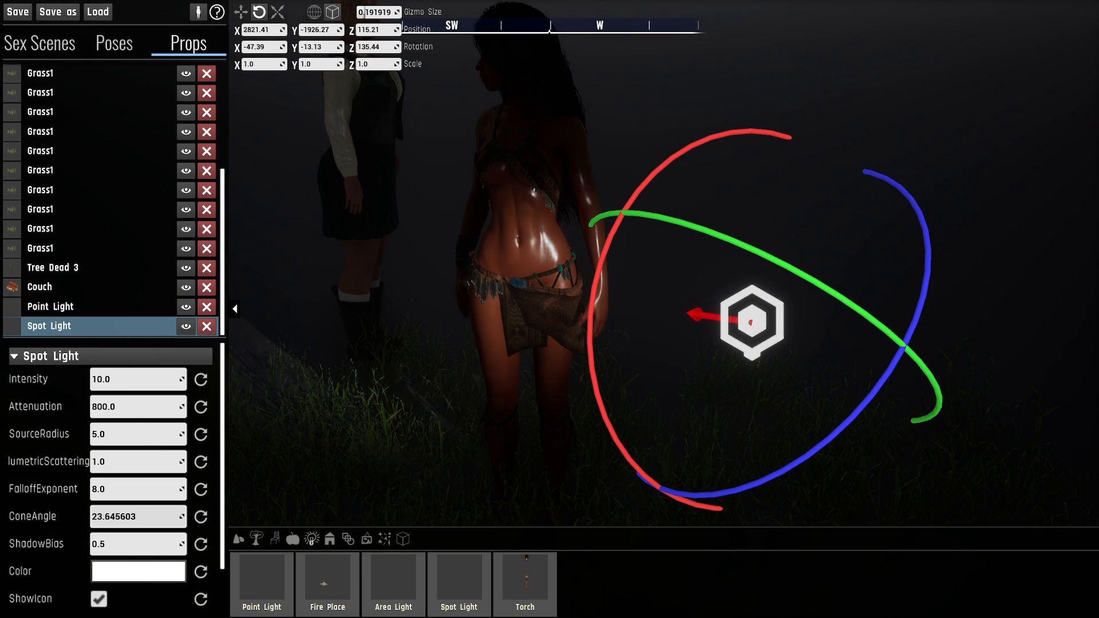
# - Widen the spot light's ConeAngle to about 47.65 and check the light cast on the body and grass
pyautogui.moveTo(138, 517)
pyautogui.mouseDown()
pyautogui.moveTo(120, 517)
pyautogui.moveTo(185, 517)
pyautogui.moveTo(122, 517)
pyautogui.moveTo(153, 517)
pyautogui.mouseUp()
pyautogui.moveTo(728, 394); pyautogui.dragTo(685, 418, button='right')
pyautogui.moveTo(809, 442); pyautogui.dragTo(767, 460, button='right')
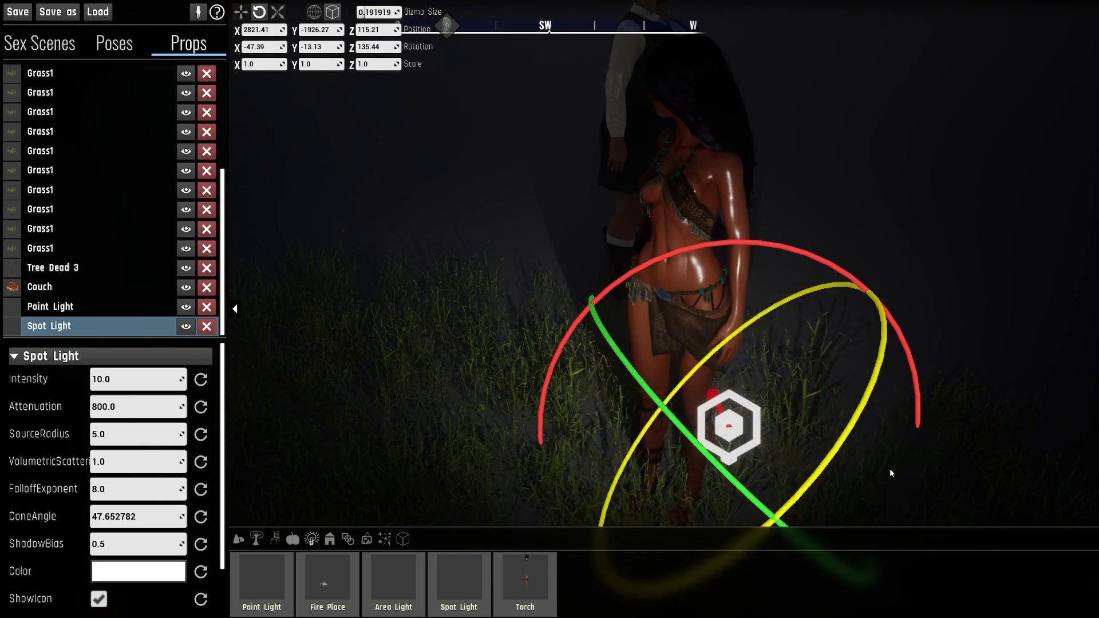
pyautogui.moveTo(869, 479); pyautogui.dragTo(928, 529, button='right')
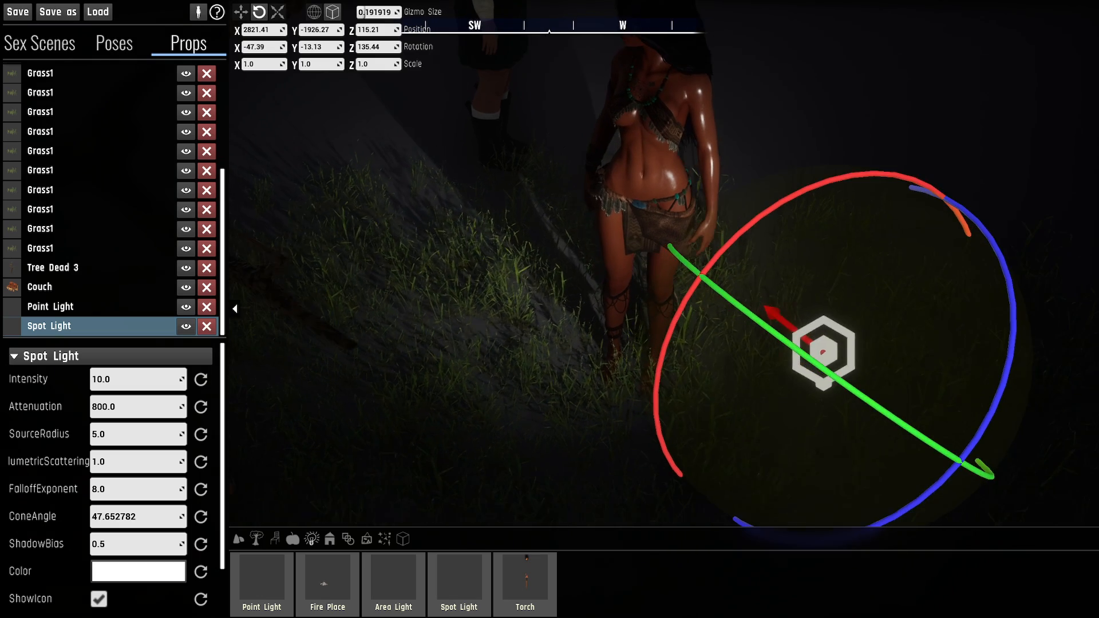
# - Move the spot light up to face height, to about X 2820.35, Y -1828.14, Z 156.32
pyautogui.moveTo(882, 387); pyautogui.dragTo(493, 137)
pyautogui.press('w')
pyautogui.moveTo(494, 138); pyautogui.dragTo(475, 122, button='right')
pyautogui.moveTo(606, 303); pyautogui.dragTo(891, 250, button='right')
pyautogui.press('a')
pyautogui.press('w')
pyautogui.press('s')
pyautogui.moveTo(565, 289); pyautogui.dragTo(599, 284, button='right')
# - Rotate the spot light toward the character's face, to about X -104.92, Y 2.09, Z -169.26
pyautogui.press('e')
pyautogui.moveTo(942, 246); pyautogui.dragTo(979, 218)
pyautogui.press('d')
pyautogui.moveTo(979, 218); pyautogui.dragTo(889, 222, button='right')
pyautogui.moveTo(991, 222); pyautogui.dragTo(911, 198)
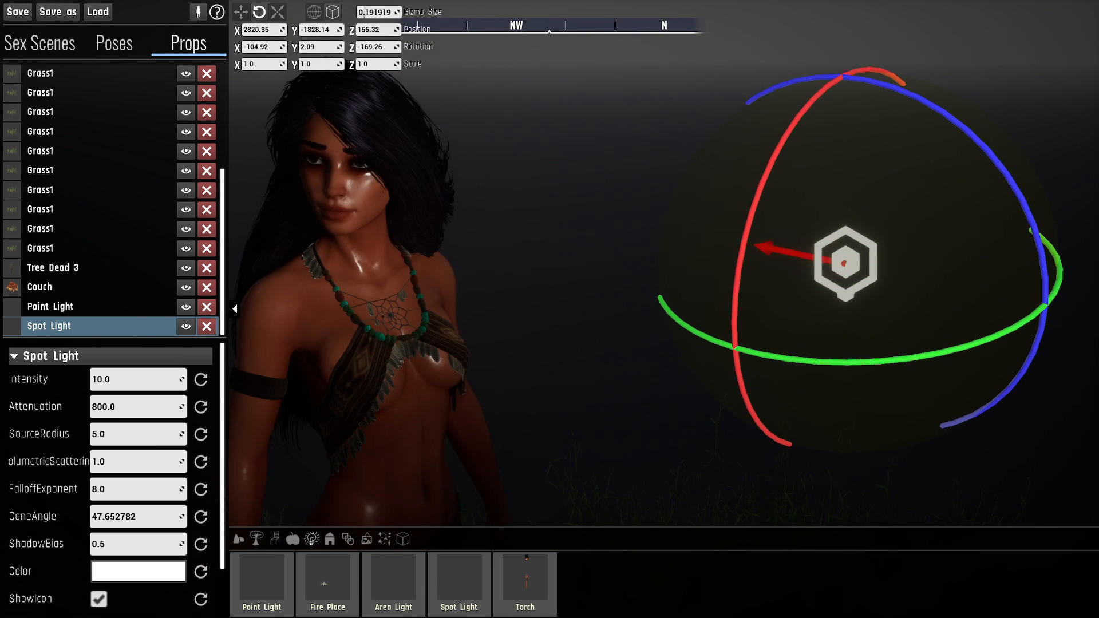
# - Examine the spot light's shading and shadows on the character's face in close-up from several angles
pyautogui.press('a')
pyautogui.moveTo(911, 198); pyautogui.dragTo(987, 146, button='right')
pyautogui.press('w')
pyautogui.press('d')
pyautogui.press('a')
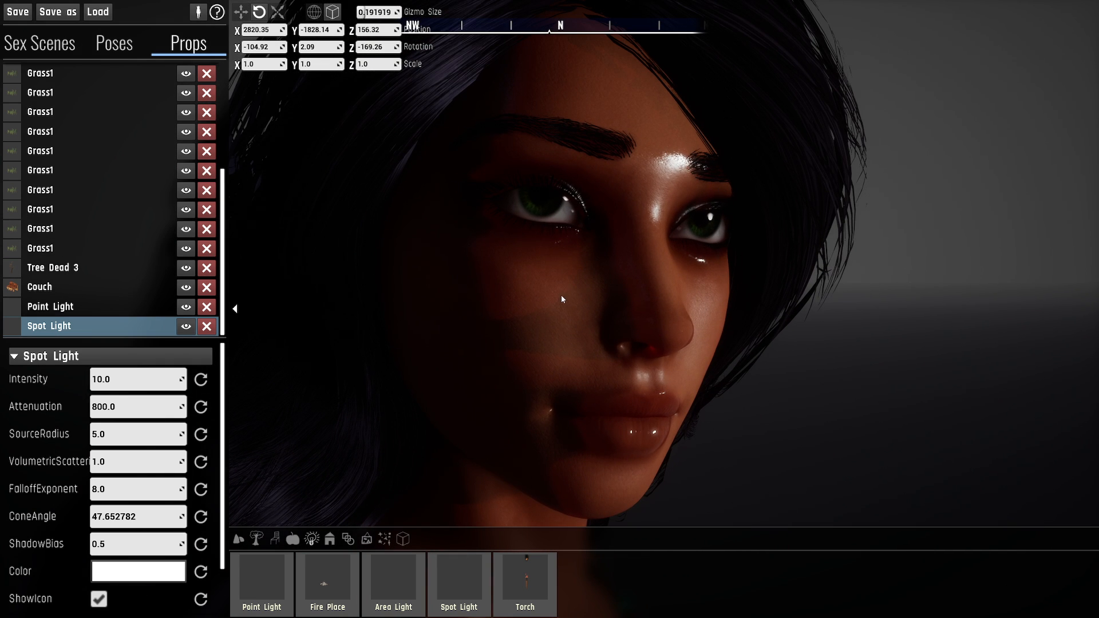
pyautogui.press('d')
pyautogui.moveTo(583, 346); pyautogui.dragTo(522, 346, button='right')
pyautogui.press('a')
pyautogui.press('s')
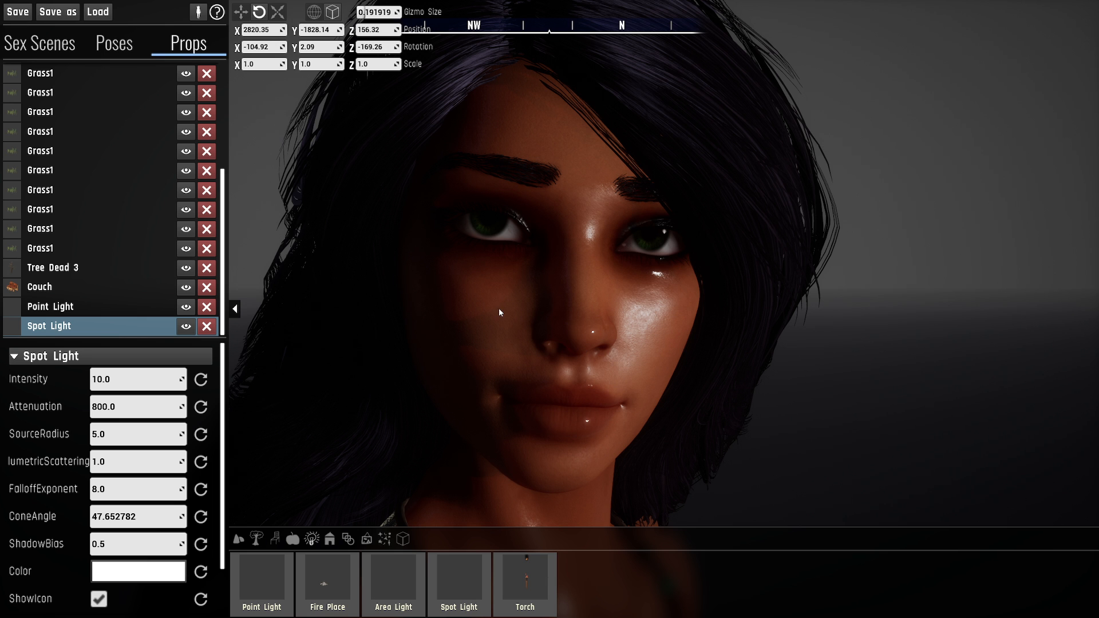
pyautogui.press('s')
pyautogui.moveTo(530, 79); pyautogui.dragTo(555, 106, button='right')
pyautogui.press('a')
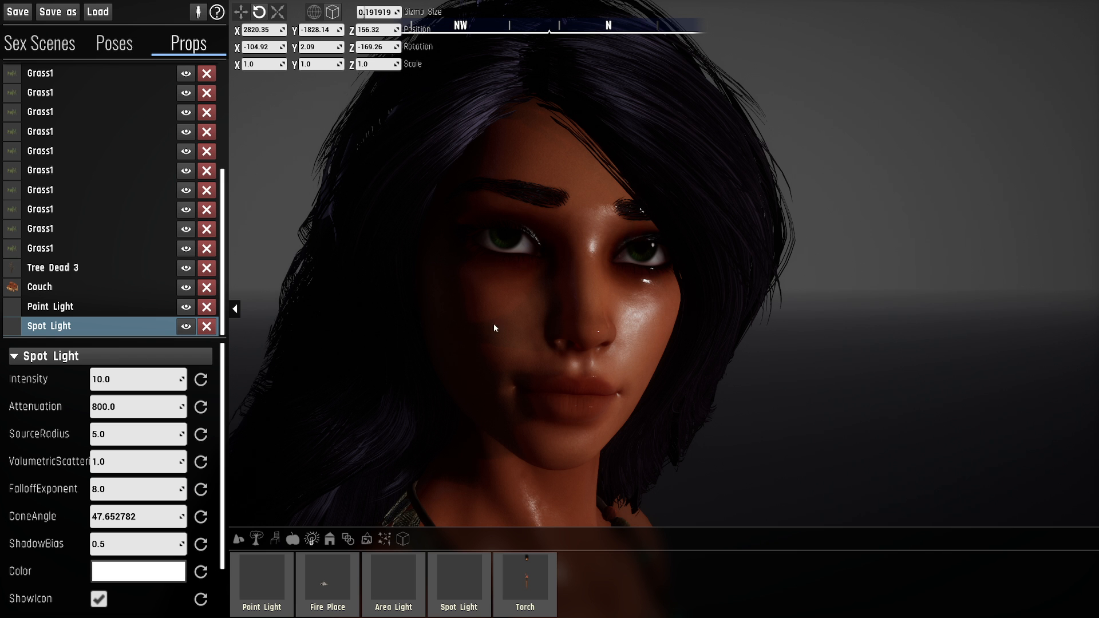
# - Lower the spot light's ShadowBias to 0.1 and check the shadows on the character's face
pyautogui.moveTo(431, 369)
pyautogui.mouseDown(button='right')
pyautogui.moveTo(438, 426)
pyautogui.moveTo(432, 369)
pyautogui.mouseUp(button='right')
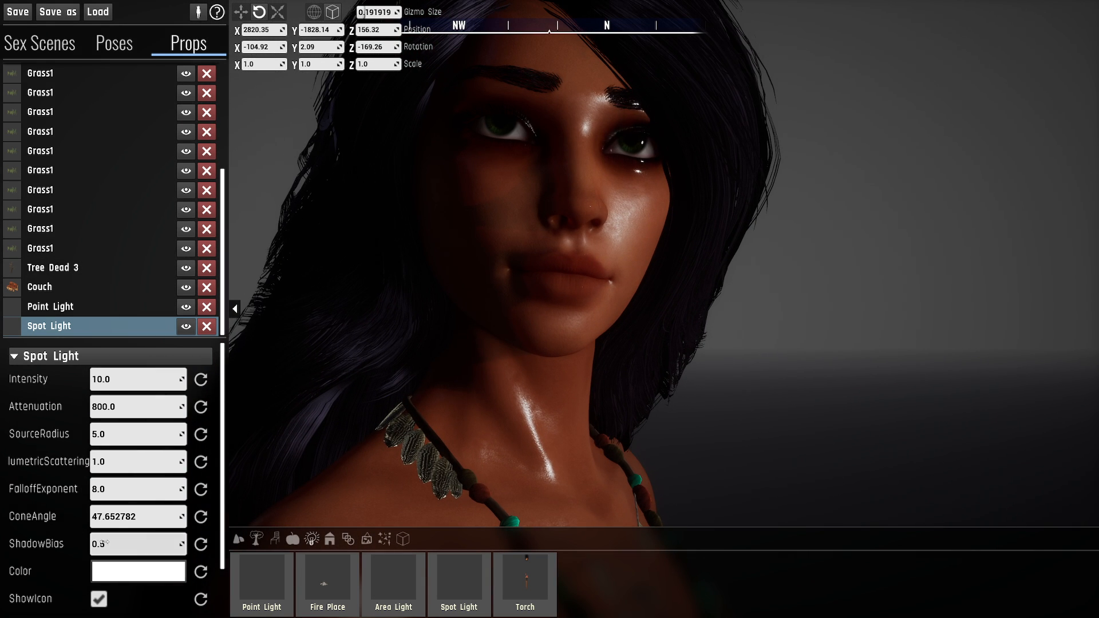
pyautogui.click(108, 541)
pyautogui.press('BackSpace')
pyautogui.press('Return')
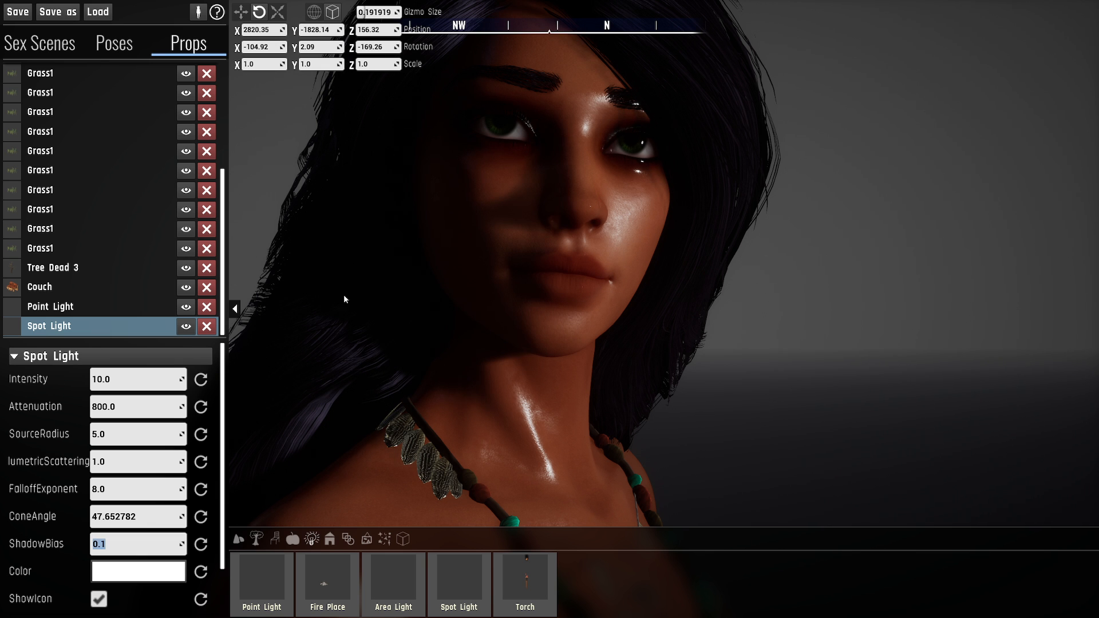
pyautogui.moveTo(482, 222); pyautogui.dragTo(527, 314, button='right')
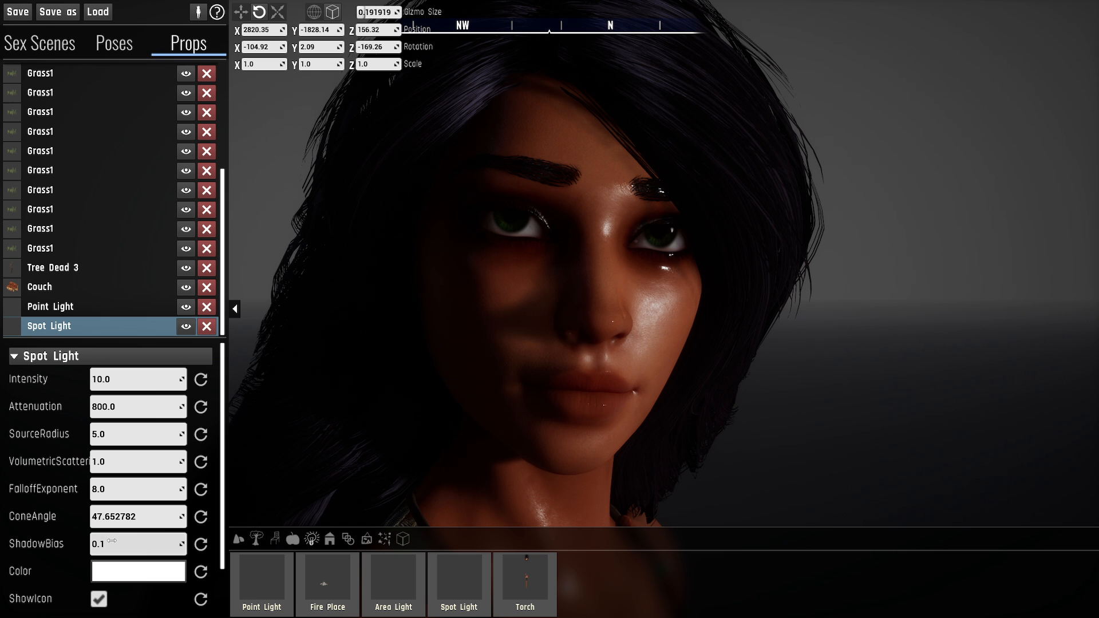
pyautogui.moveTo(401, 344); pyautogui.dragTo(484, 337, button='right')
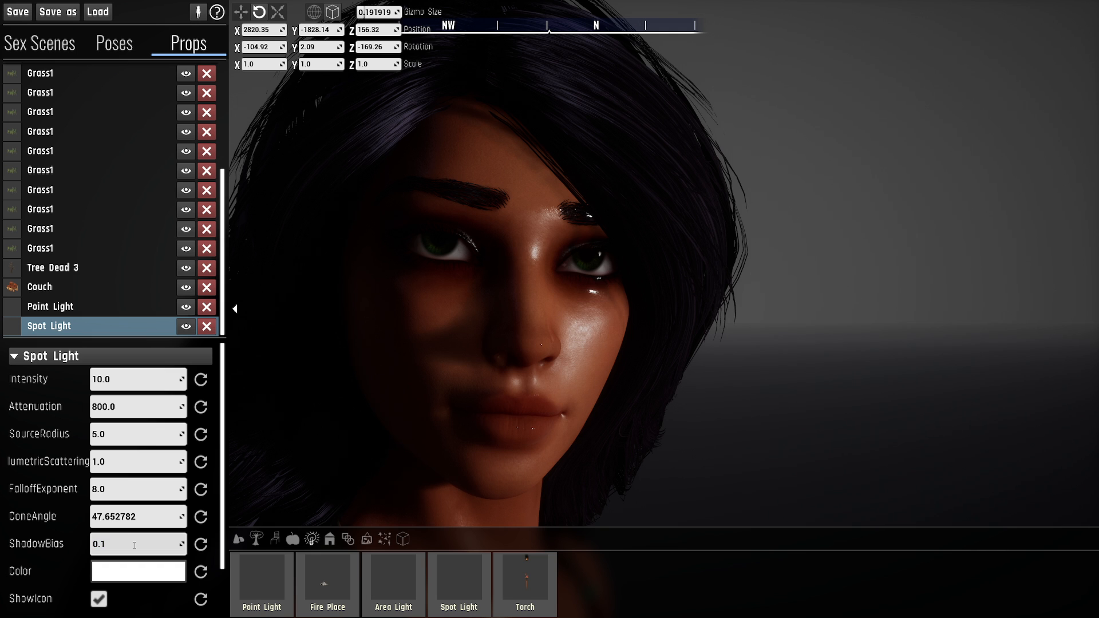
# - Reduce the spot light's ShadowBias to 0.04 and check the nose and hair shadows
pyautogui.press('BackSpace')
pyautogui.press('Return')
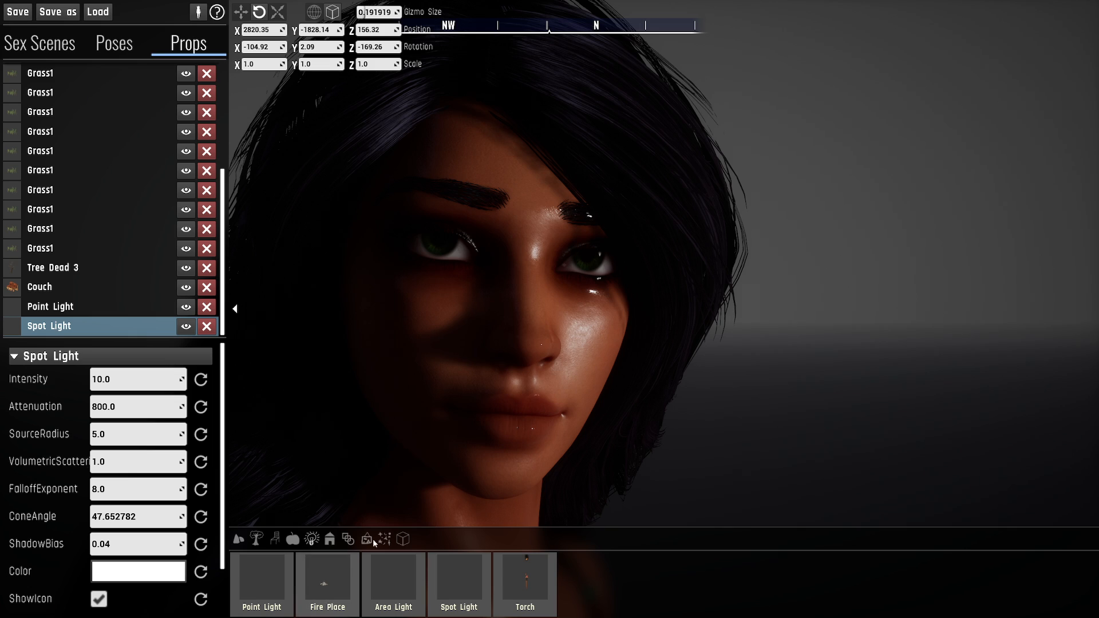
pyautogui.moveTo(466, 222); pyautogui.dragTo(498, 178, button='right')
pyautogui.moveTo(683, 193)
pyautogui.mouseDown(button='right')
pyautogui.moveTo(644, 160)
pyautogui.moveTo(683, 193)
pyautogui.mouseUp(button='right')
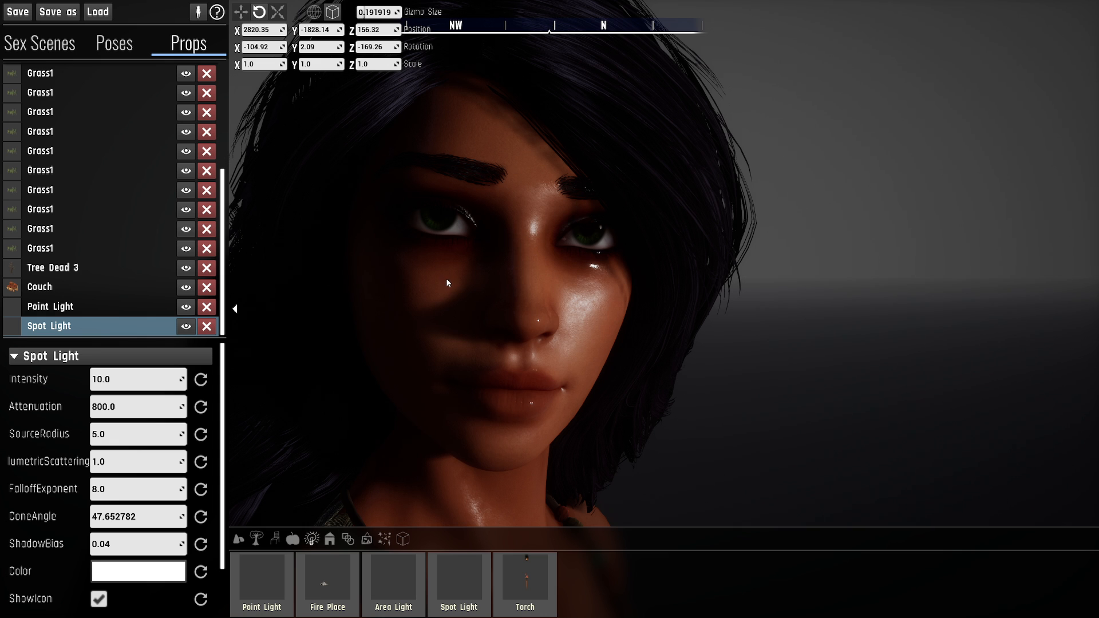
# - Set the spot light's ShadowBias to 0.01 and inspect the shading on the face and body up close
pyautogui.click(137, 546)
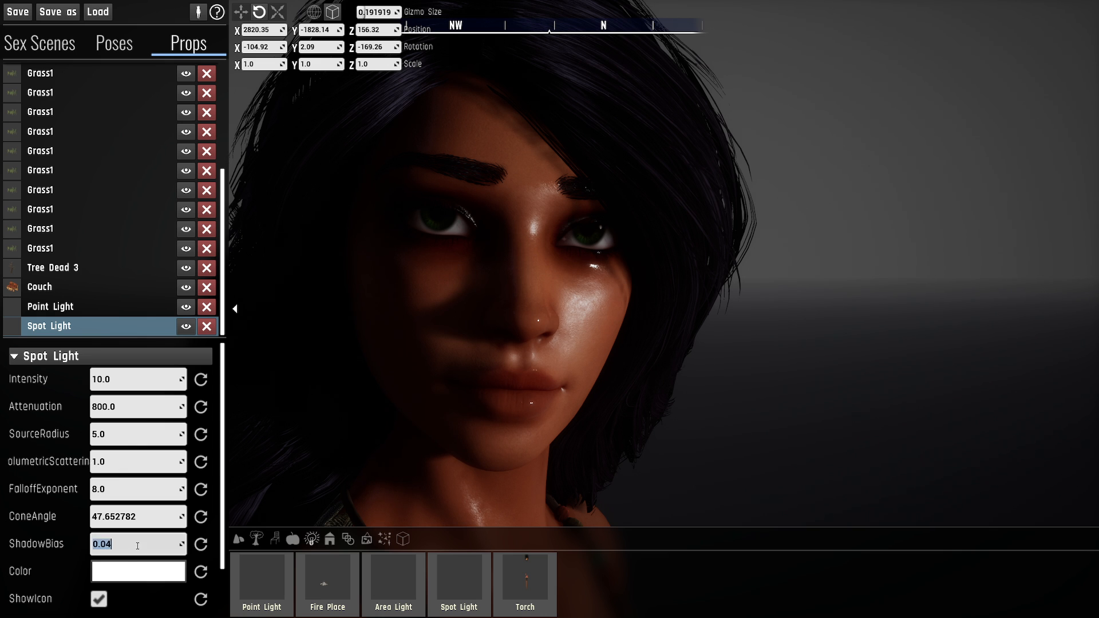
pyautogui.click(138, 546)
pyautogui.press('BackSpace')
pyautogui.write('1')
pyautogui.press('Return')
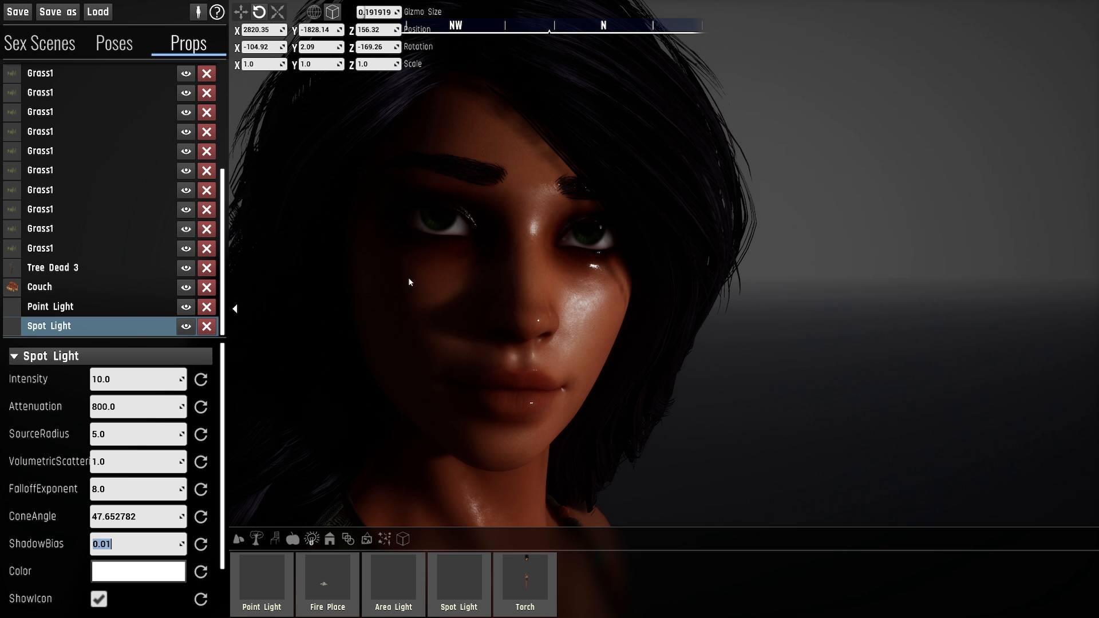
pyautogui.moveTo(431, 243); pyautogui.dragTo(464, 337, button='right')
pyautogui.press('w')
pyautogui.press('s')
pyautogui.moveTo(550, 129); pyautogui.dragTo(588, 181, button='right')
pyautogui.press('w')
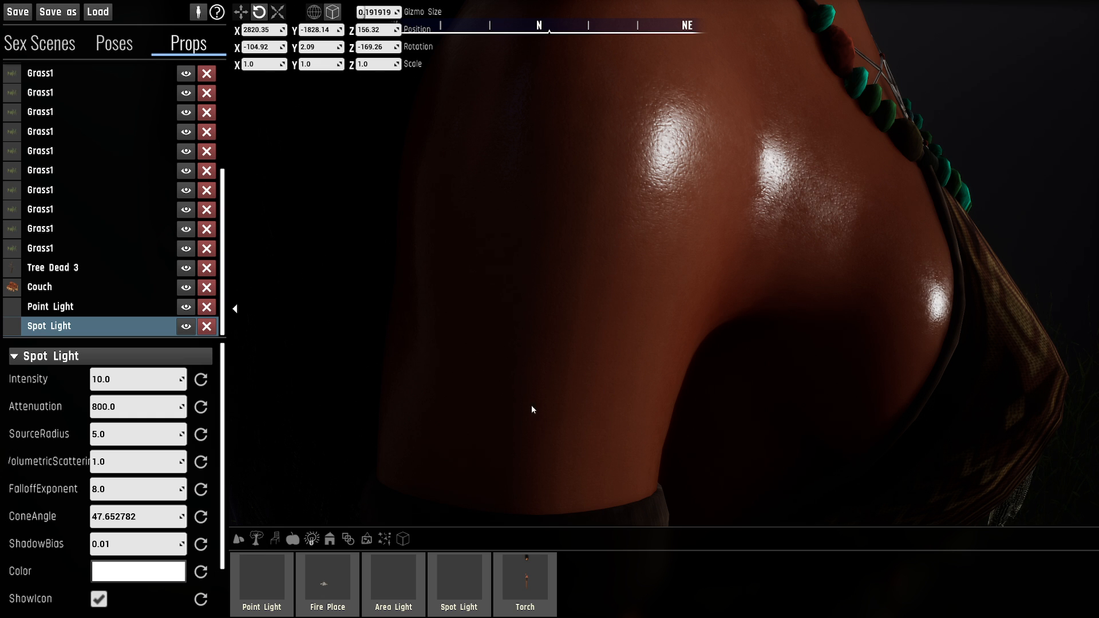
# - Set the spot light's ShadowBias to 0.02 and bring the character's face back into view
pyautogui.click(106, 548)
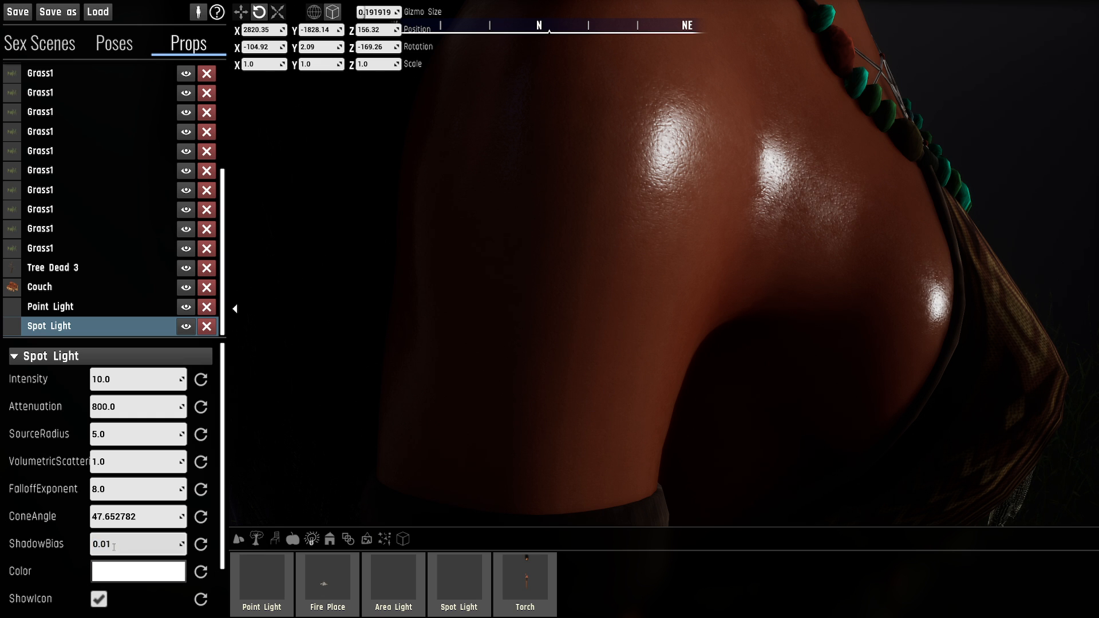
pyautogui.press('BackSpace')
pyautogui.write('2')
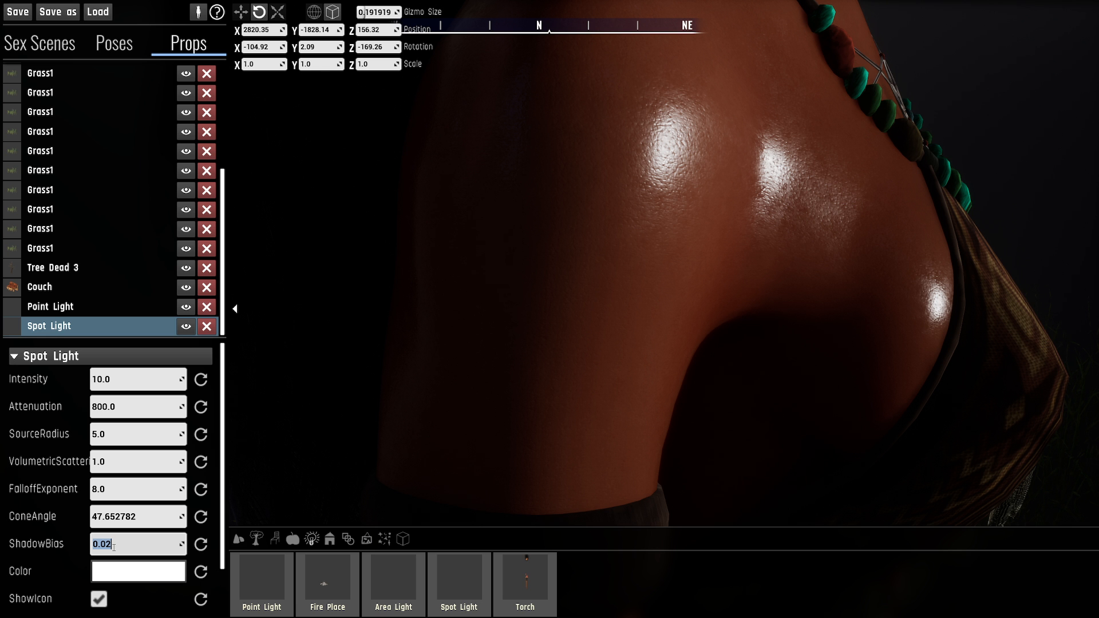
pyautogui.moveTo(485, 383); pyautogui.dragTo(673, 292, button='right')
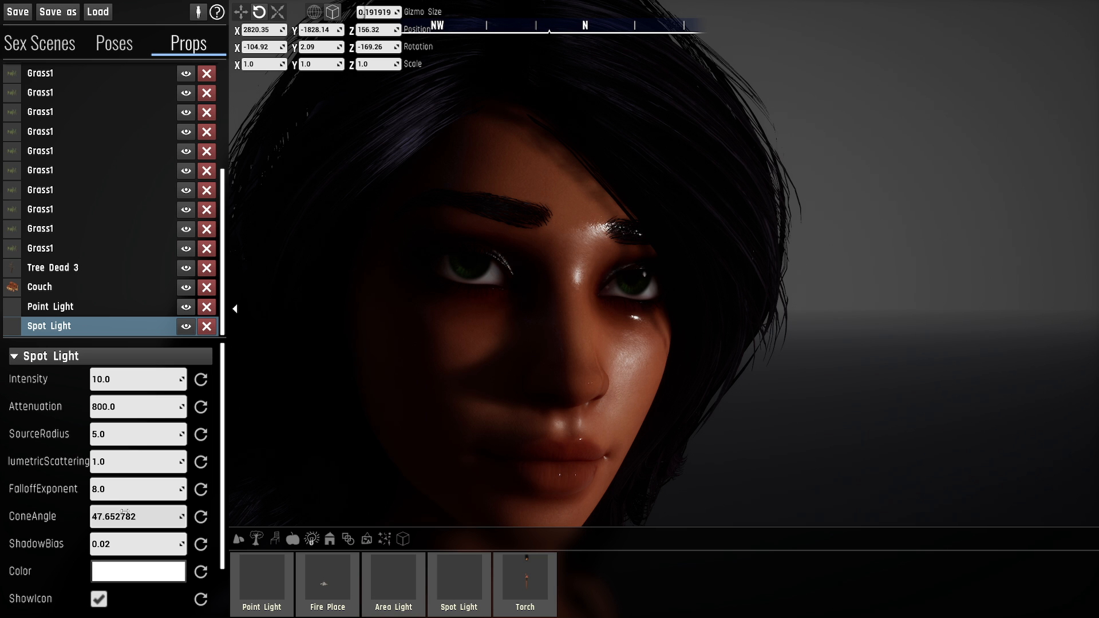
# - Try narrower ConeAngle values for the spot light, then set it to 20
pyautogui.moveTo(142, 512); pyautogui.dragTo(139, 511)
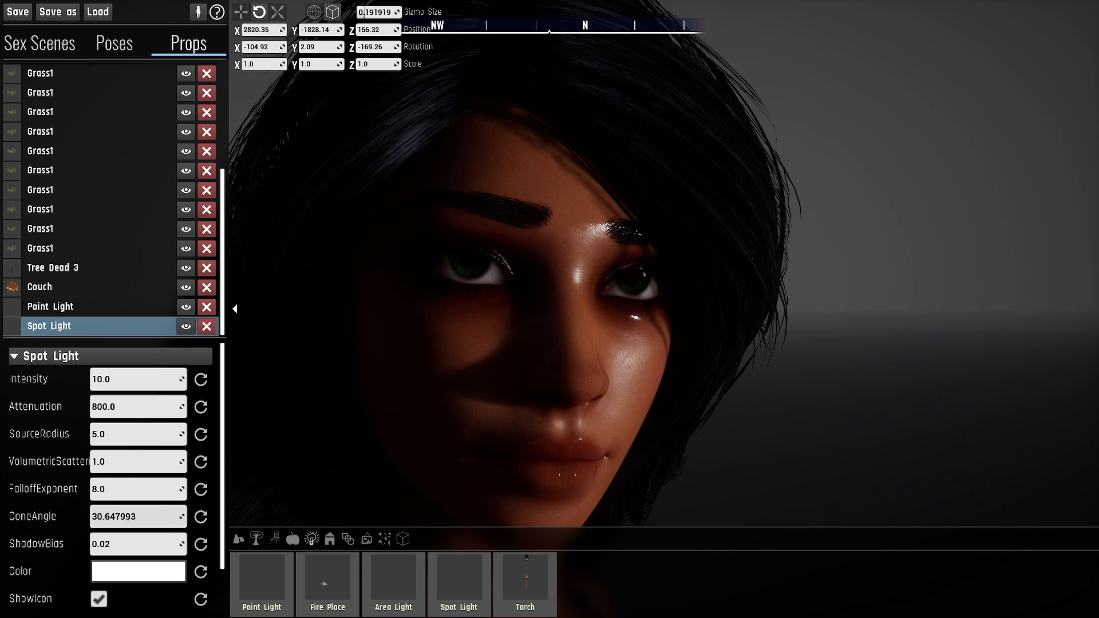
pyautogui.moveTo(138, 516); pyautogui.dragTo(91, 517)
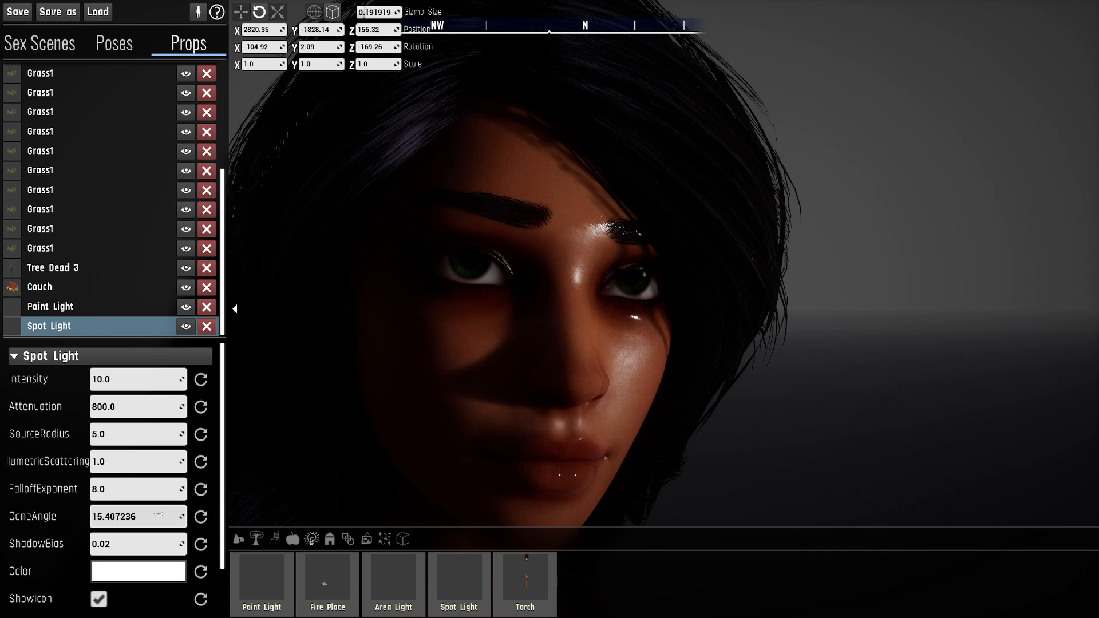
pyautogui.moveTo(158, 516); pyautogui.dragTo(188, 516)
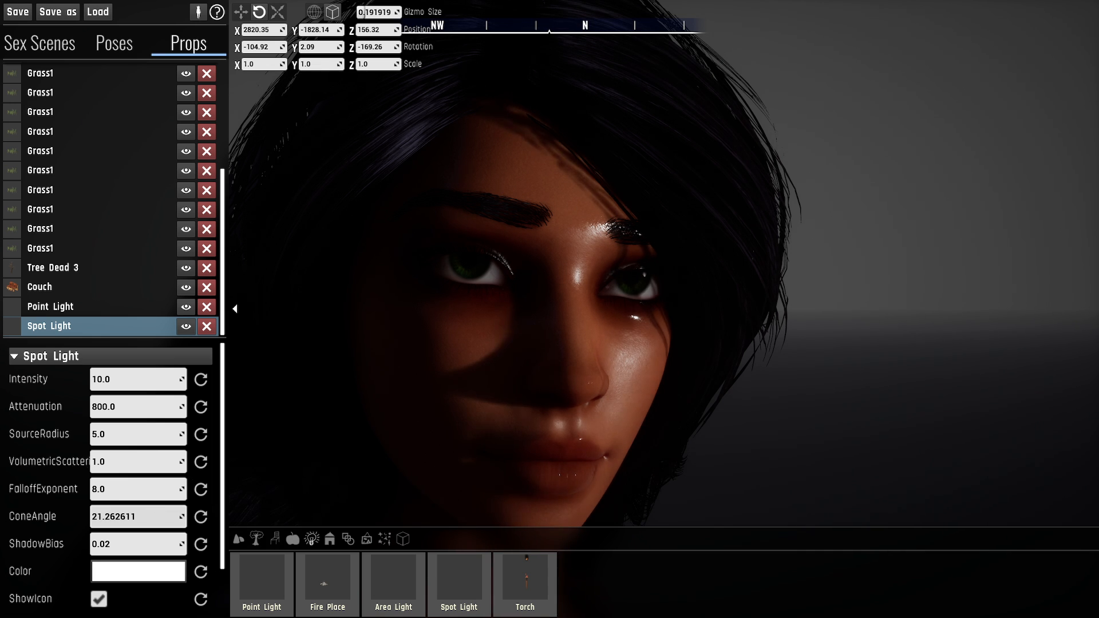
pyautogui.click(132, 515)
pyautogui.write('20')
pyautogui.press('Return')
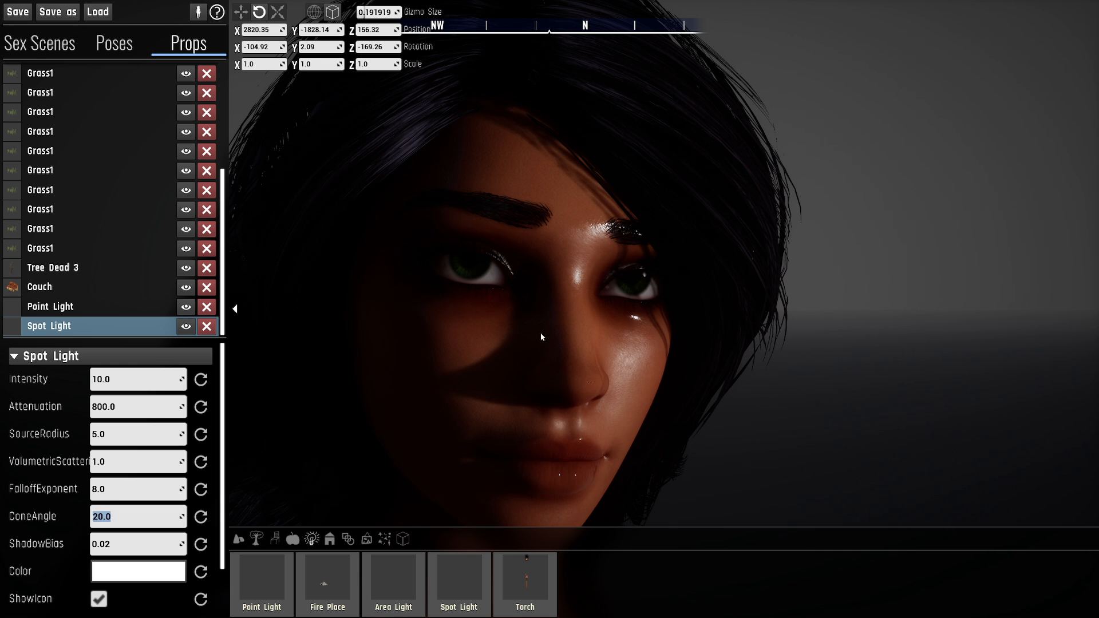
# - Examine the spot light's shadow detail on the cheek, nose and forehead from several distances, and look over its remaining settings
pyautogui.moveTo(621, 376); pyautogui.dragTo(655, 395, button='right')
pyautogui.press('w')
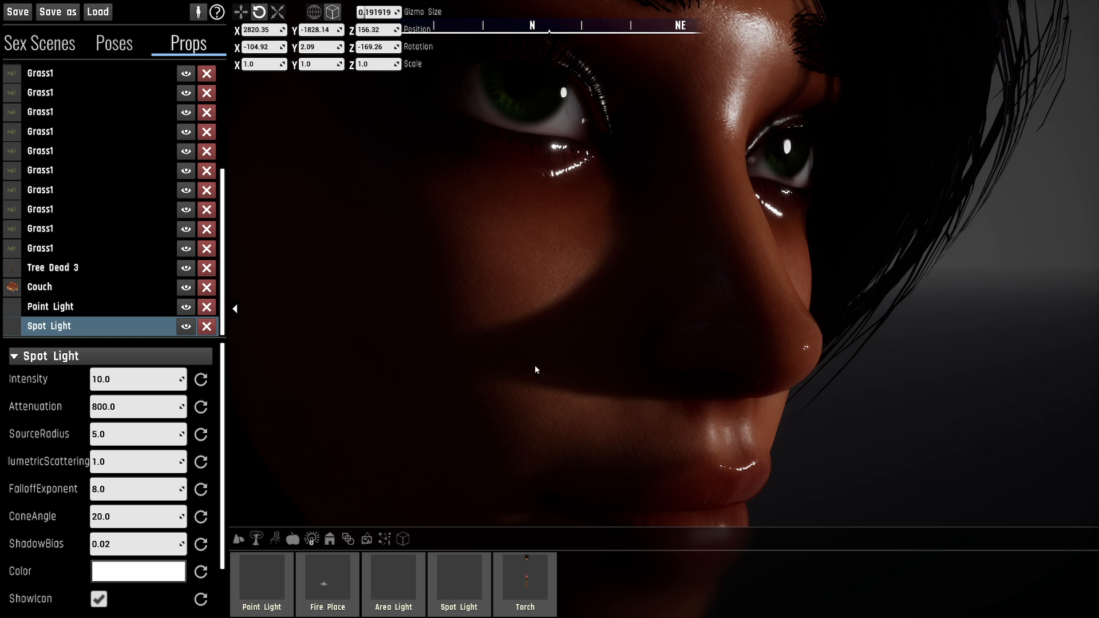
pyautogui.moveTo(536, 369); pyautogui.dragTo(629, 198, button='right')
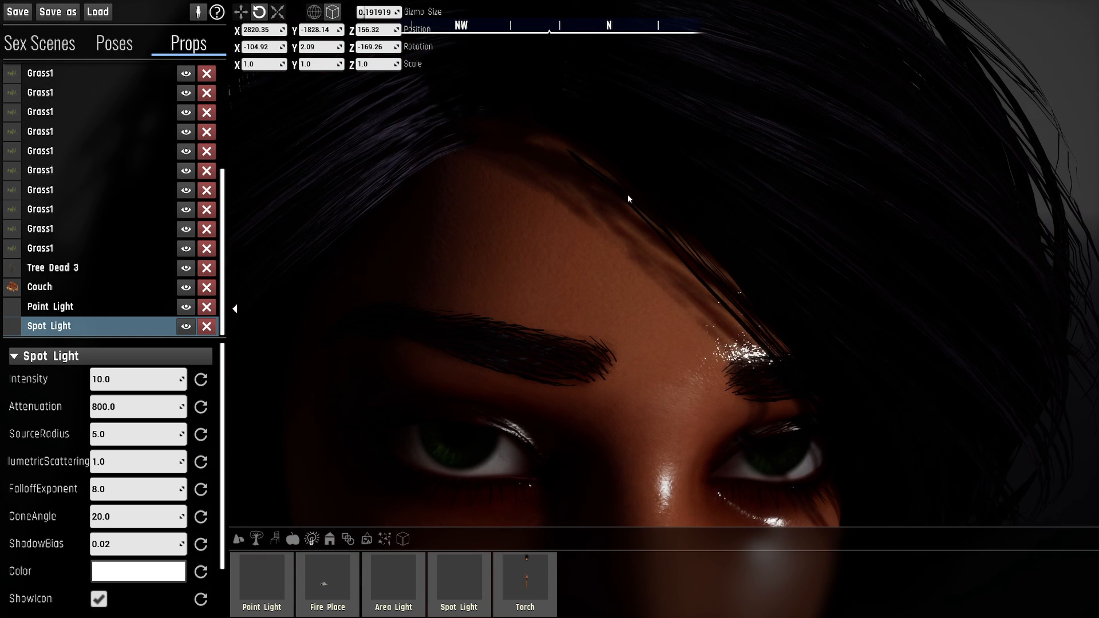
pyautogui.press('s')
pyautogui.moveTo(655, 384)
pyautogui.mouseDown(button='right')
pyautogui.moveTo(655, 458)
pyautogui.moveTo(705, 390)
pyautogui.moveTo(644, 384)
pyautogui.moveTo(657, 389)
pyautogui.mouseUp(button='right')
pyautogui.press('a')
pyautogui.press('s')
pyautogui.press('w')
pyautogui.press('a')
pyautogui.press('q')
pyautogui.press('w')
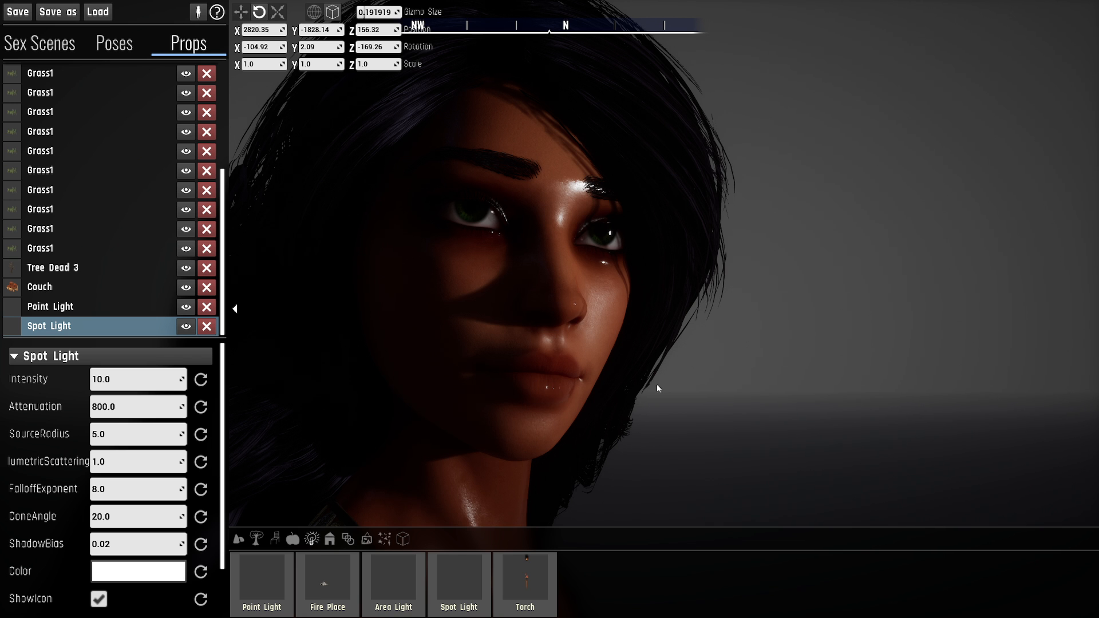
pyautogui.press('w')
pyautogui.moveTo(554, 297); pyautogui.dragTo(553, 295, button='right')
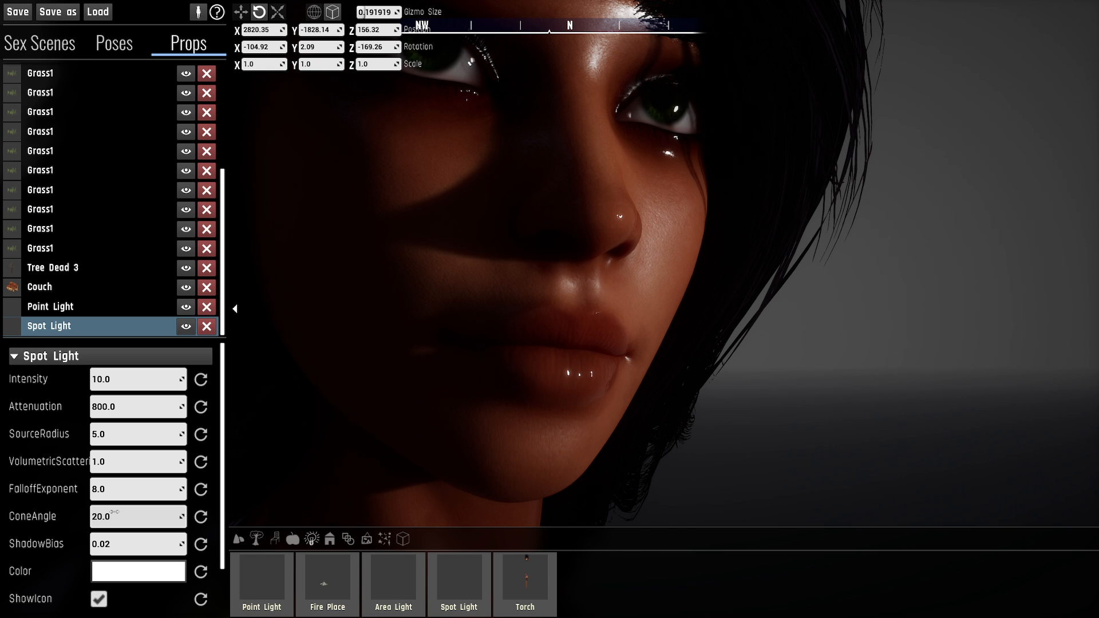
pyautogui.press('s')
pyautogui.moveTo(553, 257)
pyautogui.mouseDown(button='right')
pyautogui.moveTo(573, 276)
pyautogui.moveTo(558, 278)
pyautogui.mouseUp(button='right')
pyautogui.scroll(-2, 17, 498)
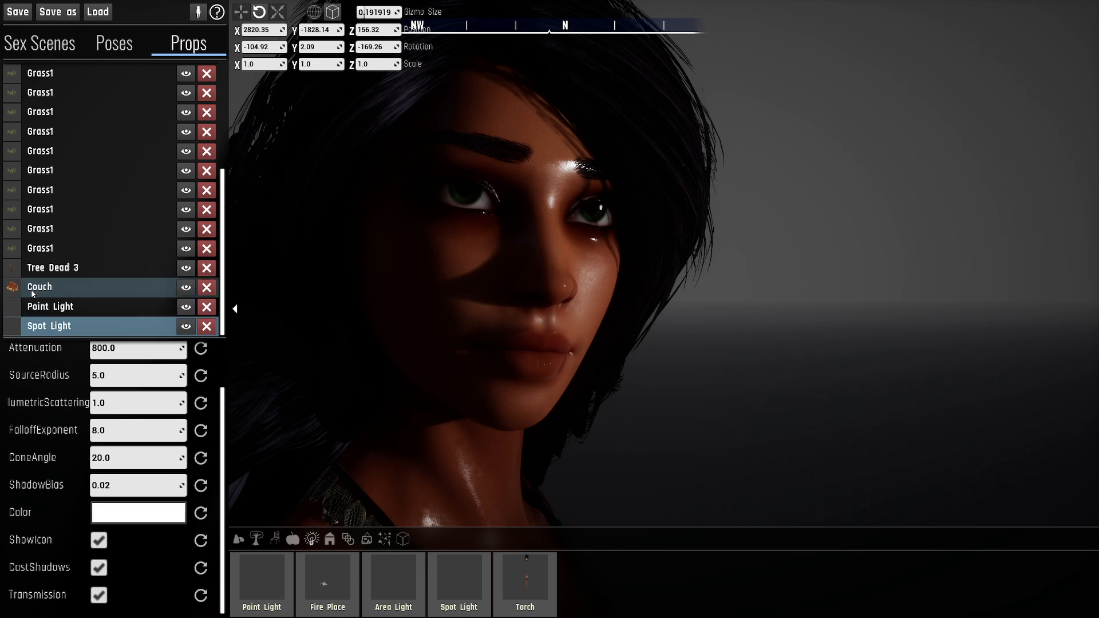
pyautogui.scroll(2, 49, 422)
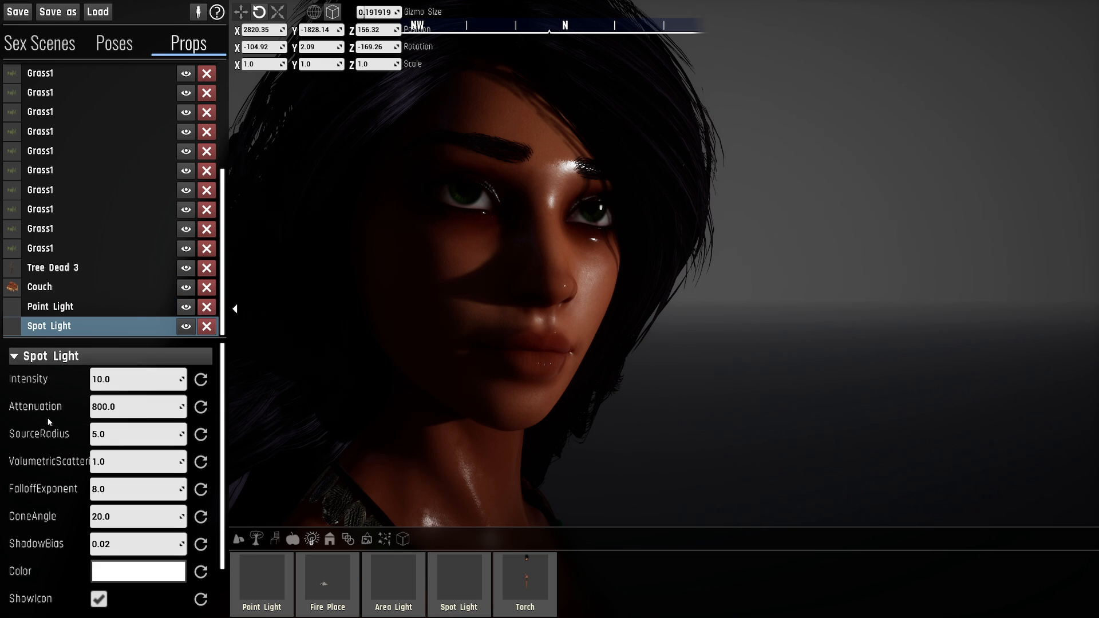
pyautogui.click(65, 306)
pyautogui.click(57, 326)
# - Add an area light on the ground beside the character, at about X 2615.57, Y -1870.55
pyautogui.press('s')
pyautogui.press('d')
pyautogui.moveTo(674, 340); pyautogui.dragTo(699, 361, button='right')
pyautogui.press('s')
pyautogui.press('d')
pyautogui.press('a')
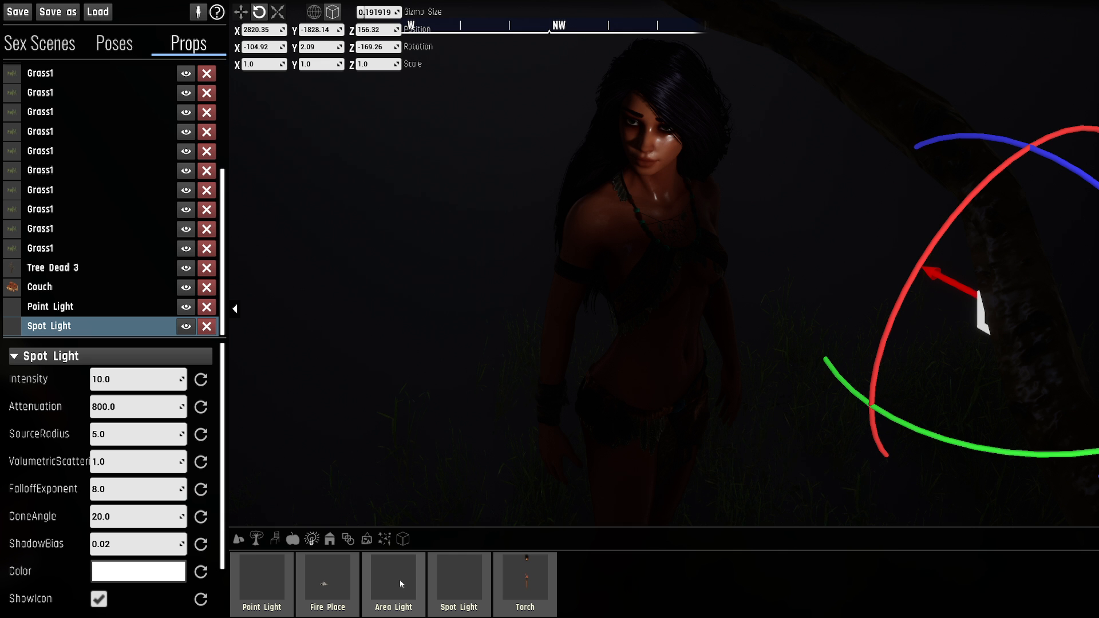
pyautogui.moveTo(399, 579); pyautogui.dragTo(420, 445)
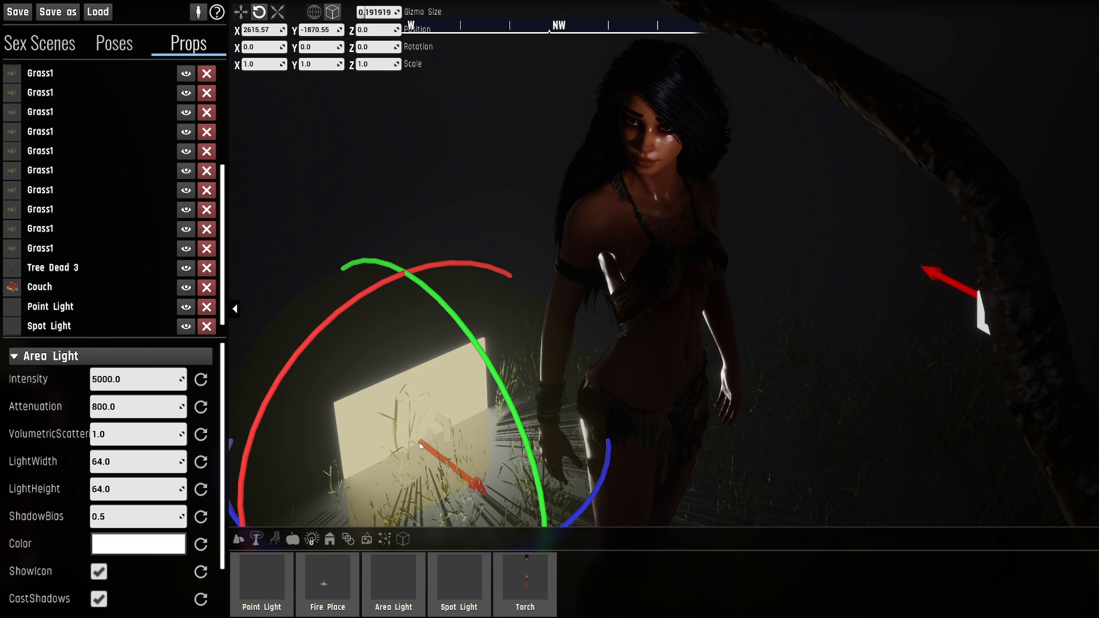
# - Raise the area light to upper-body height and move it to about X 2672.97, Y -1827.58, Z 135.63
pyautogui.press('w')
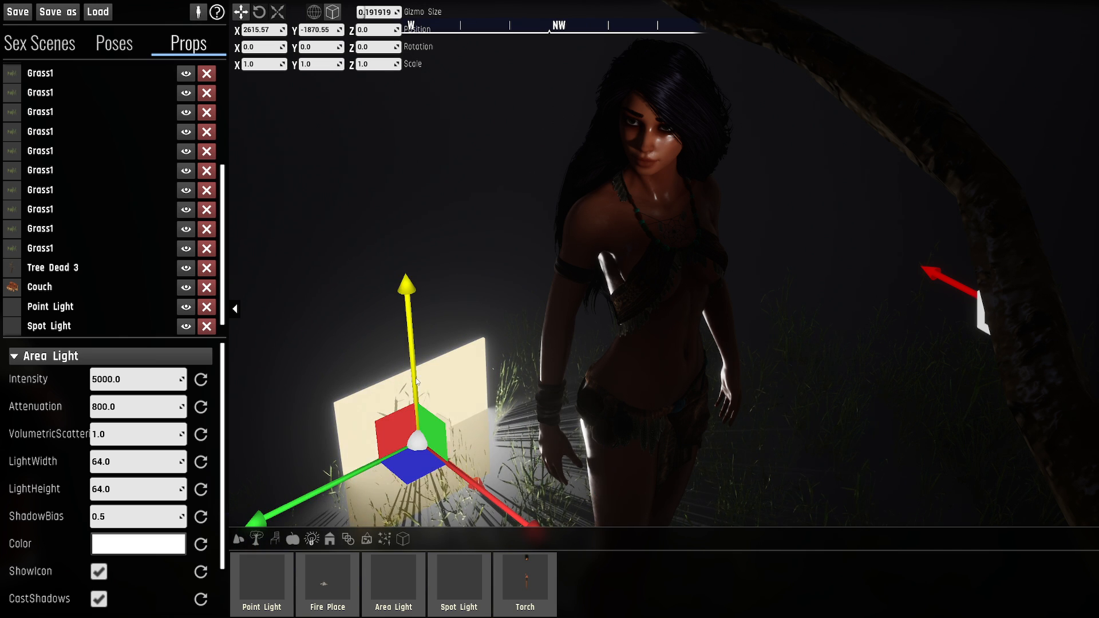
pyautogui.moveTo(410, 368); pyautogui.dragTo(441, 104)
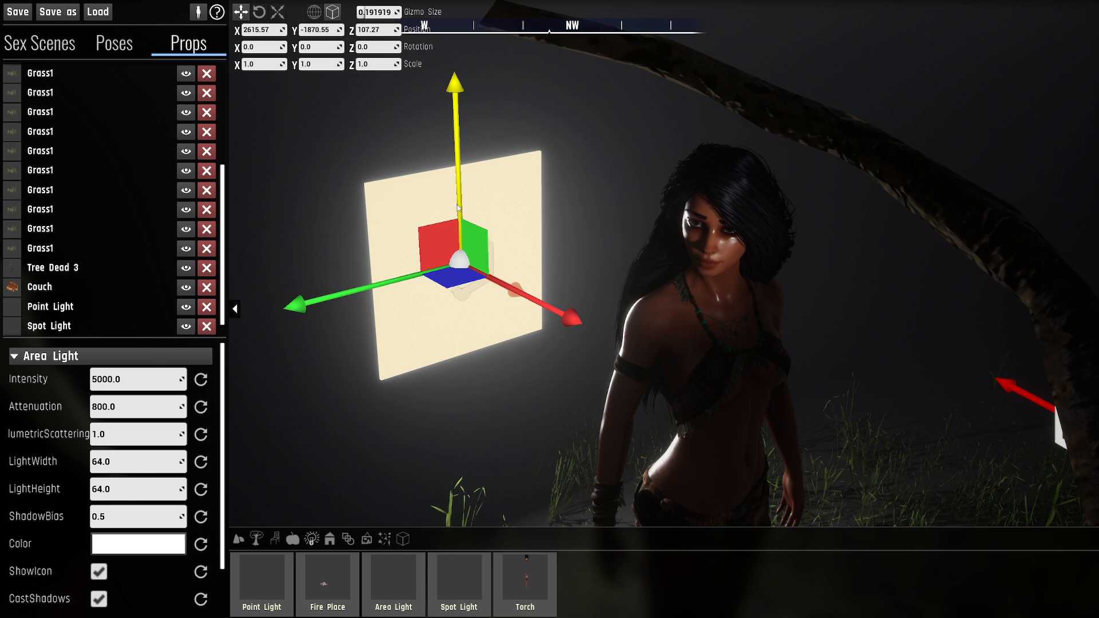
pyautogui.moveTo(458, 204); pyautogui.dragTo(515, 80)
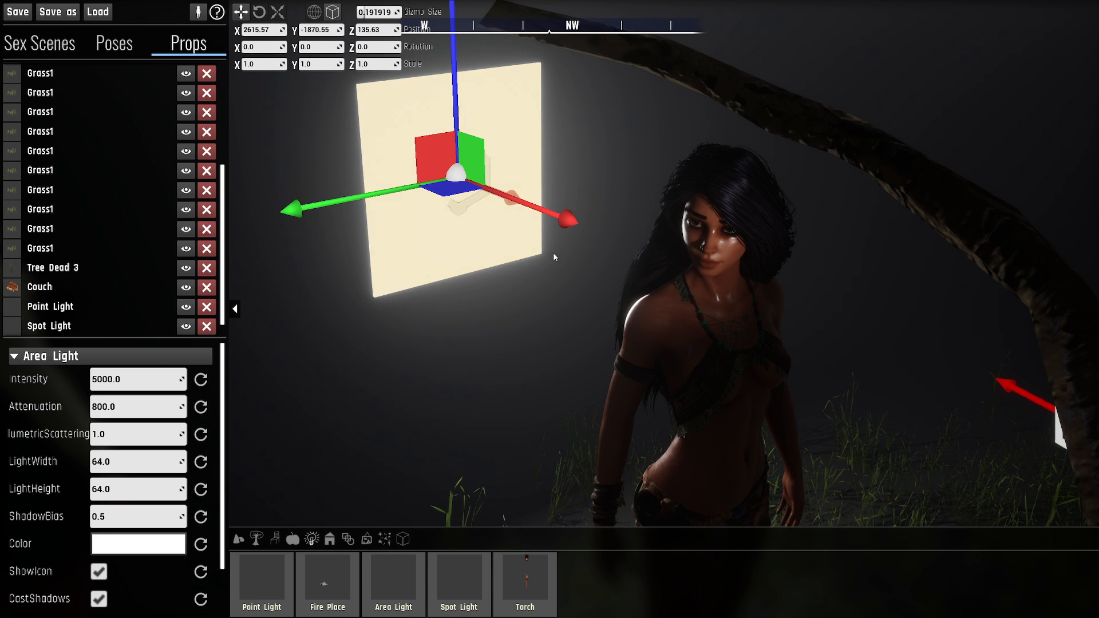
pyautogui.moveTo(449, 188); pyautogui.dragTo(432, 276)
# - Rotate the area light around its vertical axis to about -17.66 and check the light on the body
pyautogui.press('e')
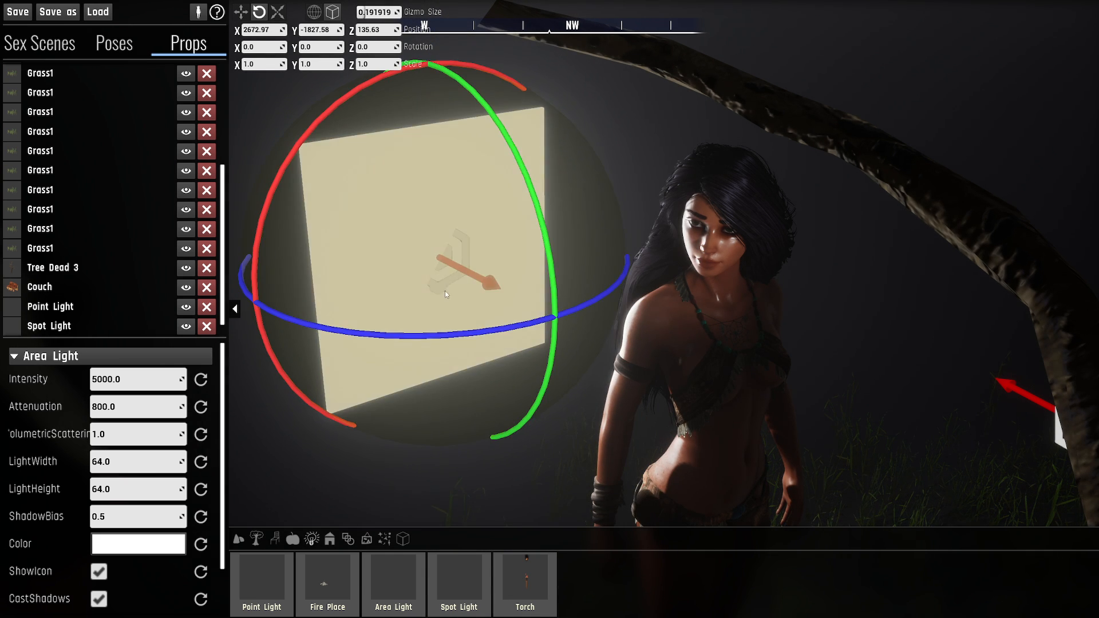
pyautogui.moveTo(425, 339); pyautogui.dragTo(630, 356)
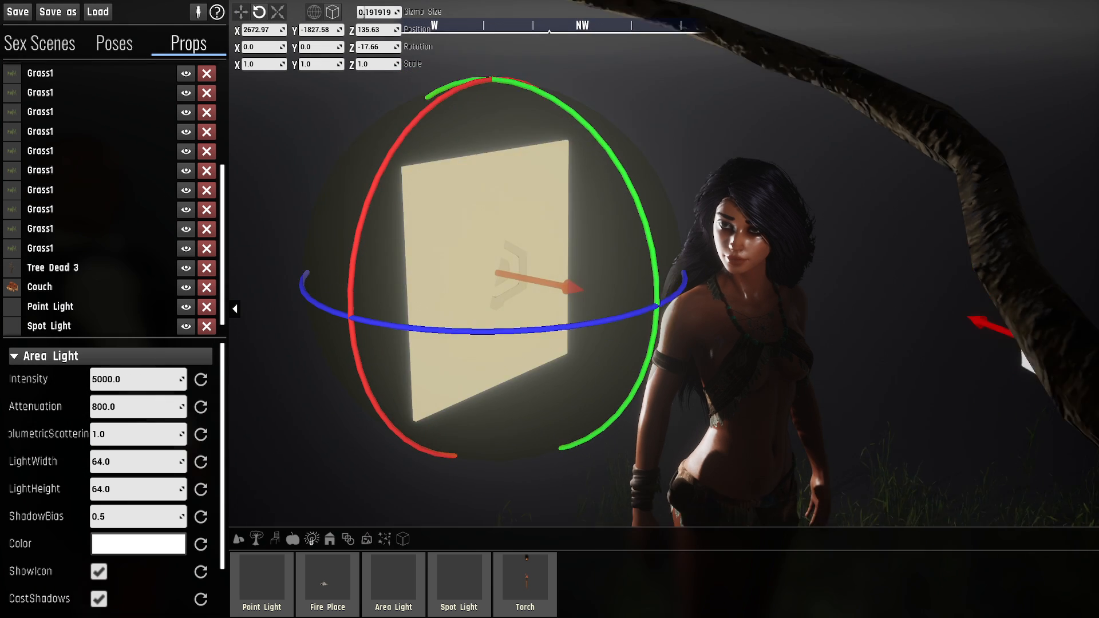
pyautogui.moveTo(893, 179); pyautogui.dragTo(945, 178, button='right')
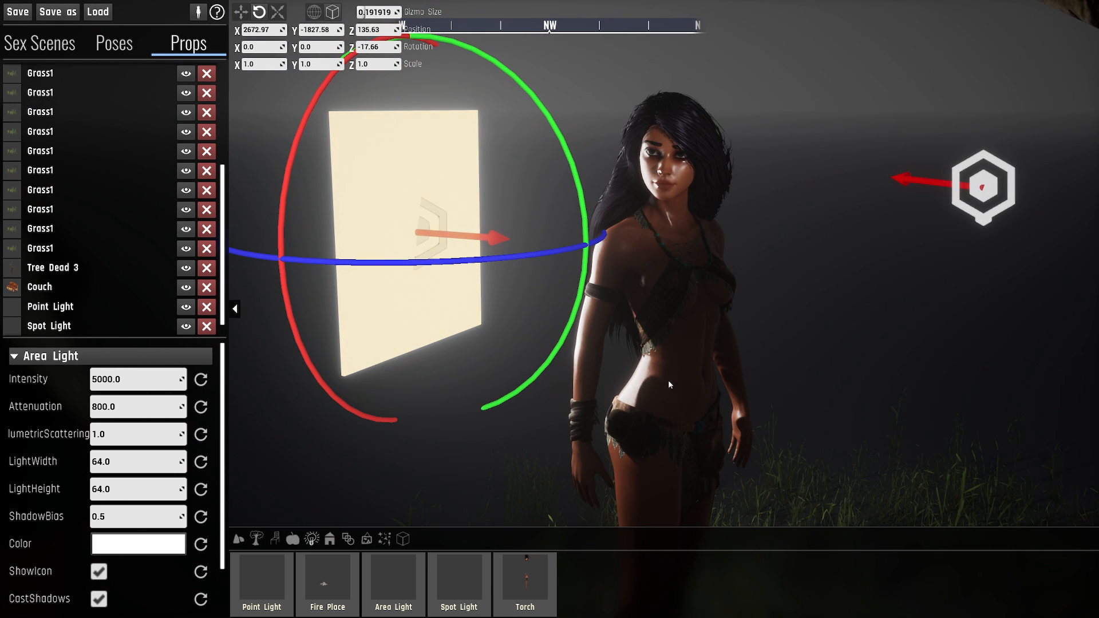
# - Shift the area light farther to the character's front, to about X 2692.25, Y -1806.15, Z 146.7
pyautogui.press('w')
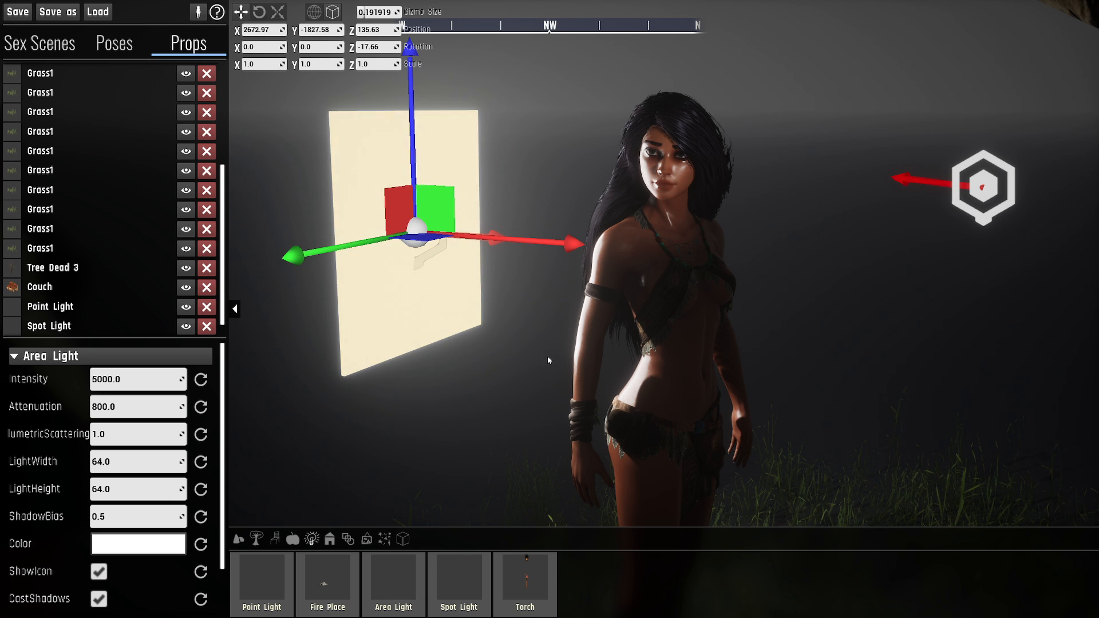
pyautogui.moveTo(547, 357); pyautogui.dragTo(551, 481, button='right')
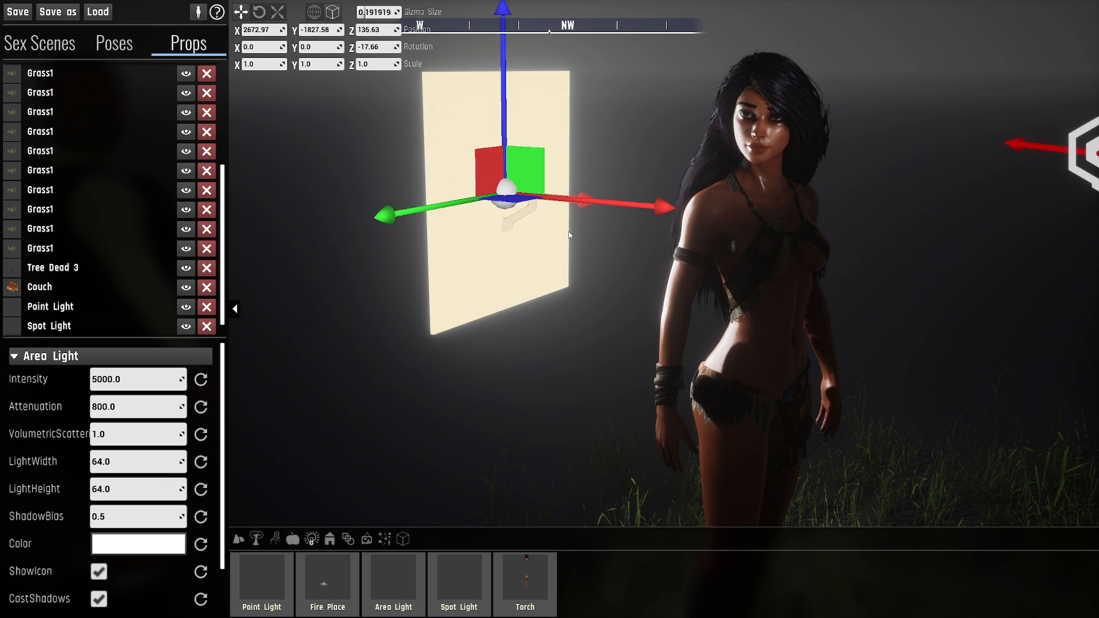
pyautogui.moveTo(534, 159); pyautogui.dragTo(537, 196)
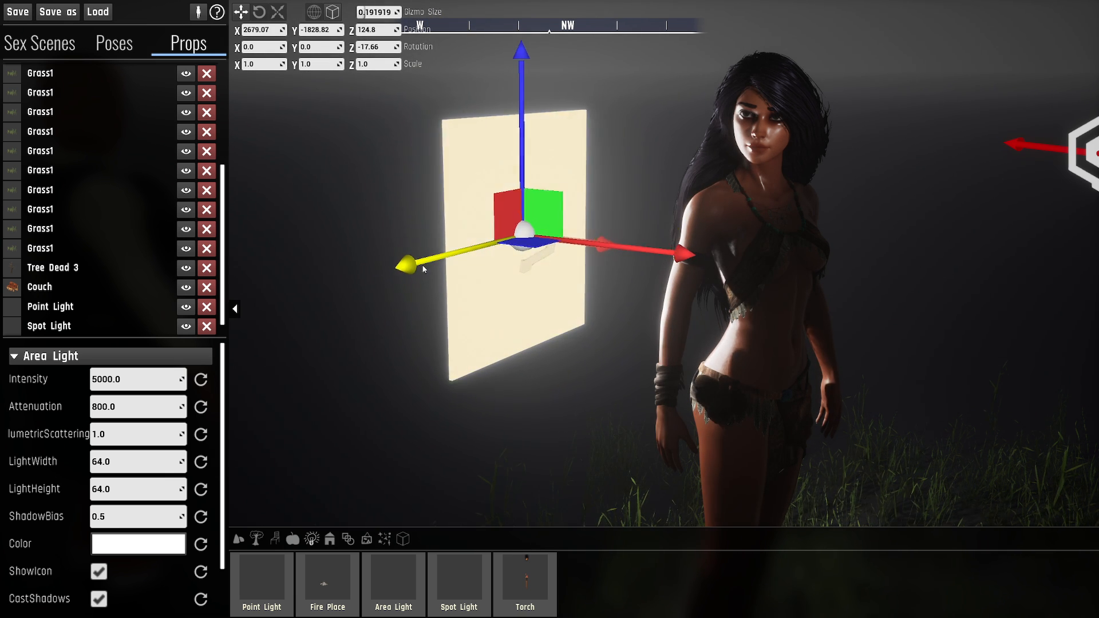
pyautogui.moveTo(424, 269); pyautogui.dragTo(354, 286)
pyautogui.moveTo(493, 225); pyautogui.dragTo(482, 169)
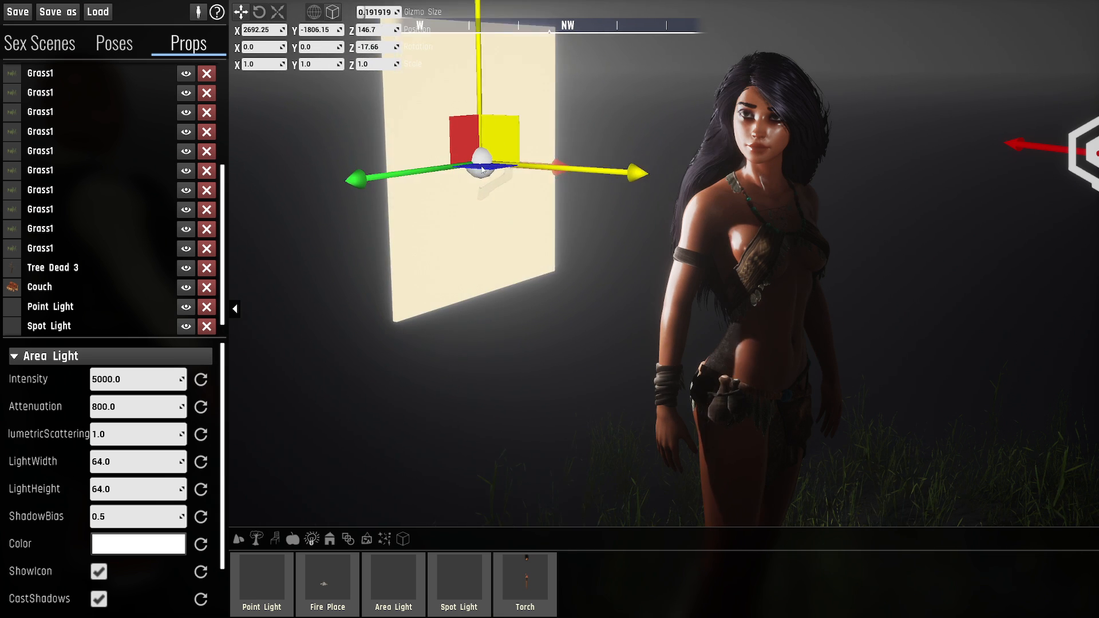
# - Rotate the area light to about X 1.67, Y -6.95, Z -47.94 and reposition it near X 2687.8, Y -1800.4, Z 136.8
pyautogui.press('e')
pyautogui.moveTo(429, 145); pyautogui.dragTo(530, 157)
pyautogui.press('w')
pyautogui.moveTo(441, 219); pyautogui.dragTo(435, 223)
pyautogui.moveTo(435, 223); pyautogui.dragTo(411, 161, button='right')
# - Examine the area light's reflections on the character's face, lips and eyes in close-up
pyautogui.press('w')
pyautogui.press('w')
pyautogui.press('d')
pyautogui.press('a')
pyautogui.moveTo(790, 324); pyautogui.dragTo(803, 324, button='right')
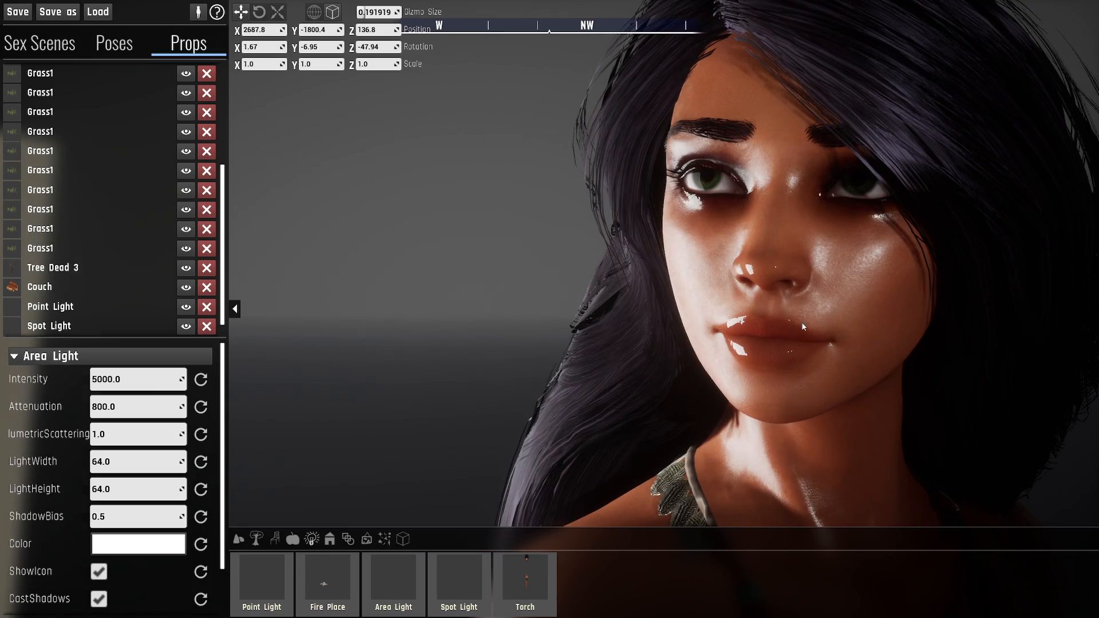
pyautogui.press('s')
pyautogui.moveTo(723, 351); pyautogui.dragTo(704, 137, button='right')
pyautogui.press('w')
pyautogui.press('w')
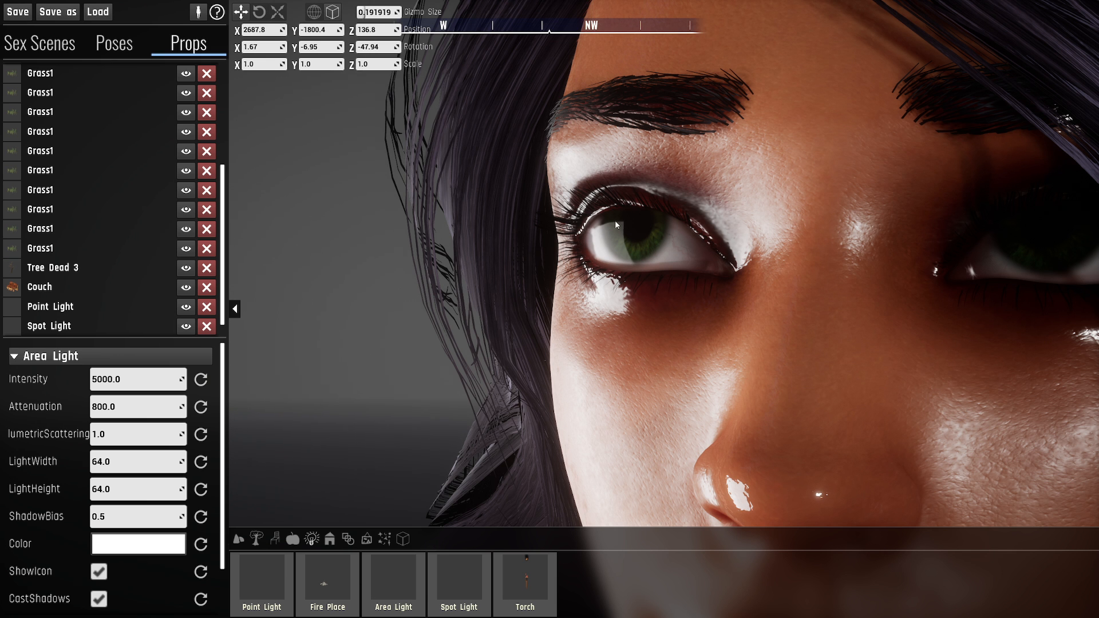
# - Lower the area light's intensity to about 4111.51
pyautogui.moveTo(628, 251)
pyautogui.mouseDown(button='right')
pyautogui.moveTo(390, 270)
pyautogui.moveTo(566, 277)
pyautogui.moveTo(611, 263)
pyautogui.mouseUp(button='right')
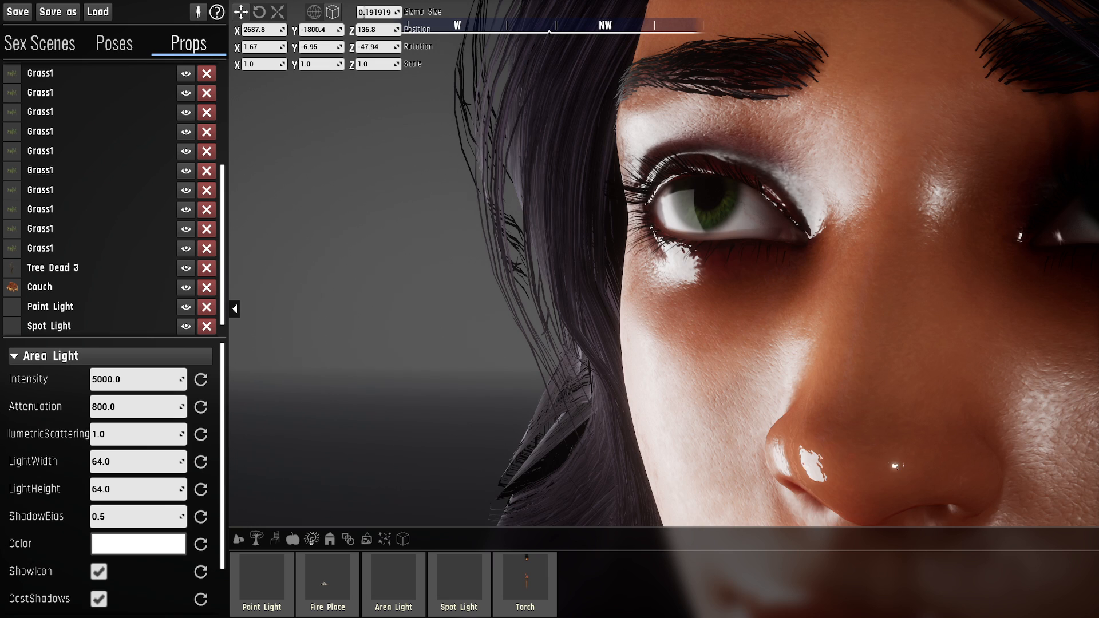
pyautogui.press('s')
pyautogui.press('a')
pyautogui.moveTo(549, 309)
pyautogui.mouseDown(button='right')
pyautogui.moveTo(590, 309)
pyautogui.moveTo(571, 309)
pyautogui.mouseUp(button='right')
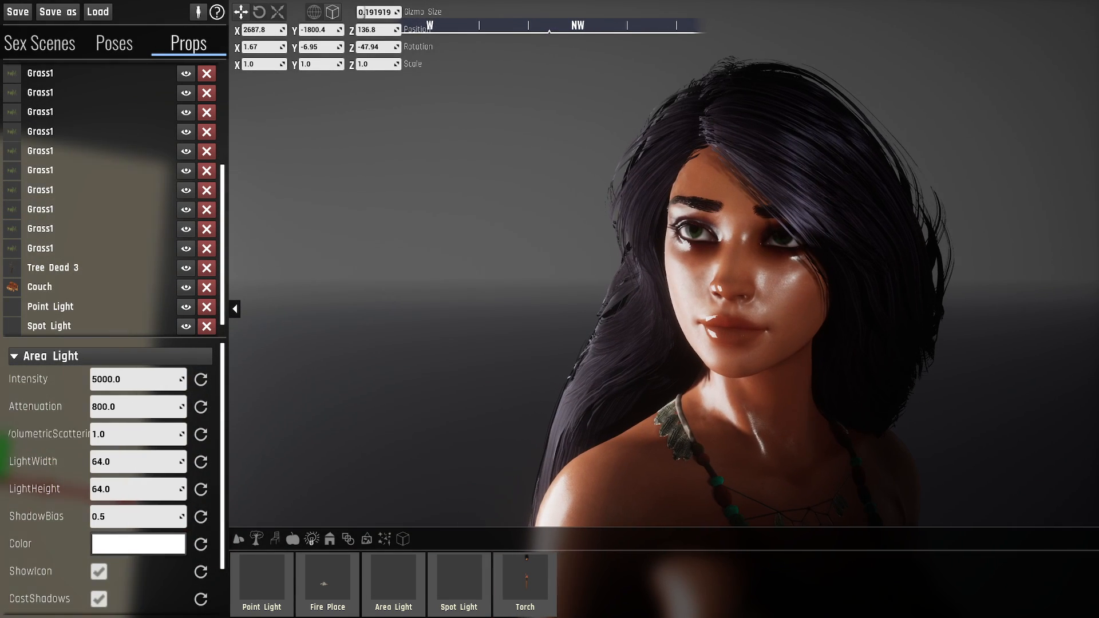
pyautogui.press('d')
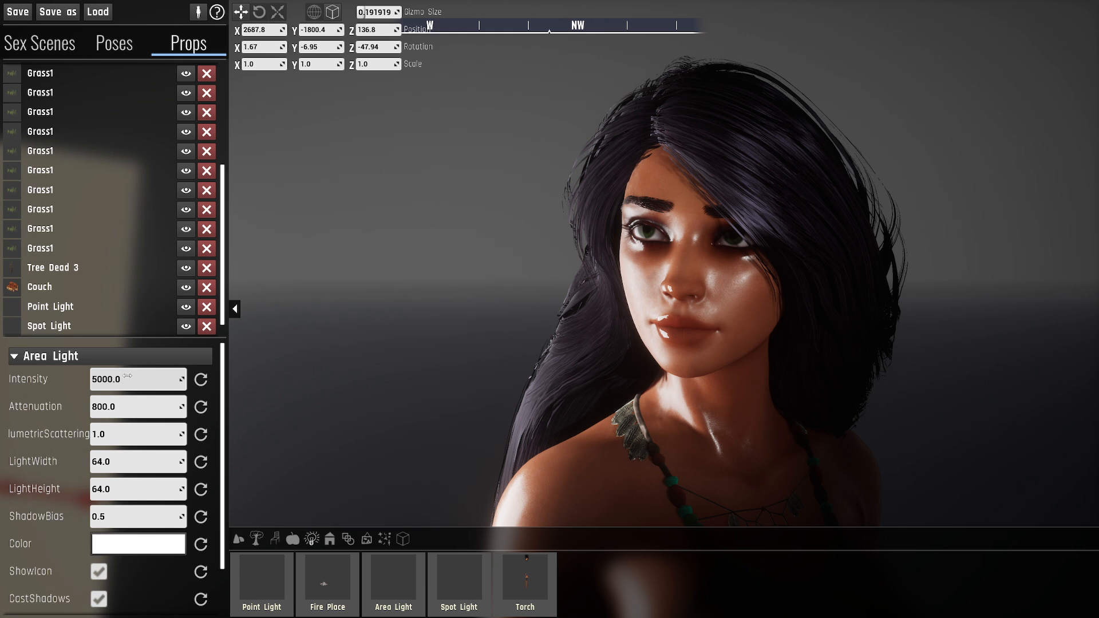
pyautogui.moveTo(364, 288); pyautogui.dragTo(309, 285, button='right')
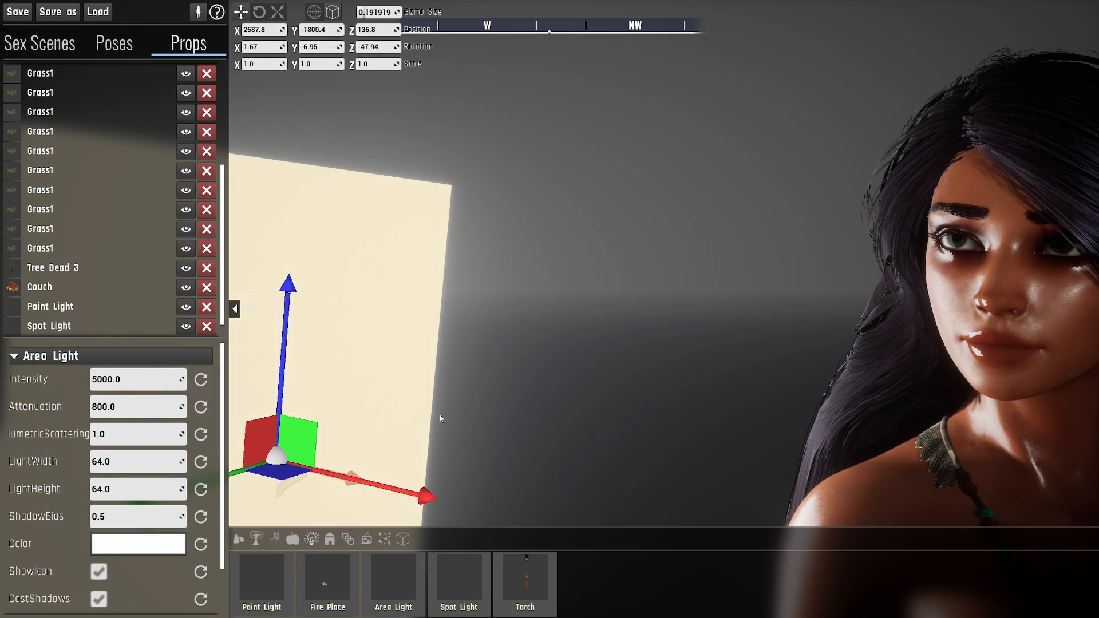
pyautogui.moveTo(455, 343); pyautogui.dragTo(506, 338, button='right')
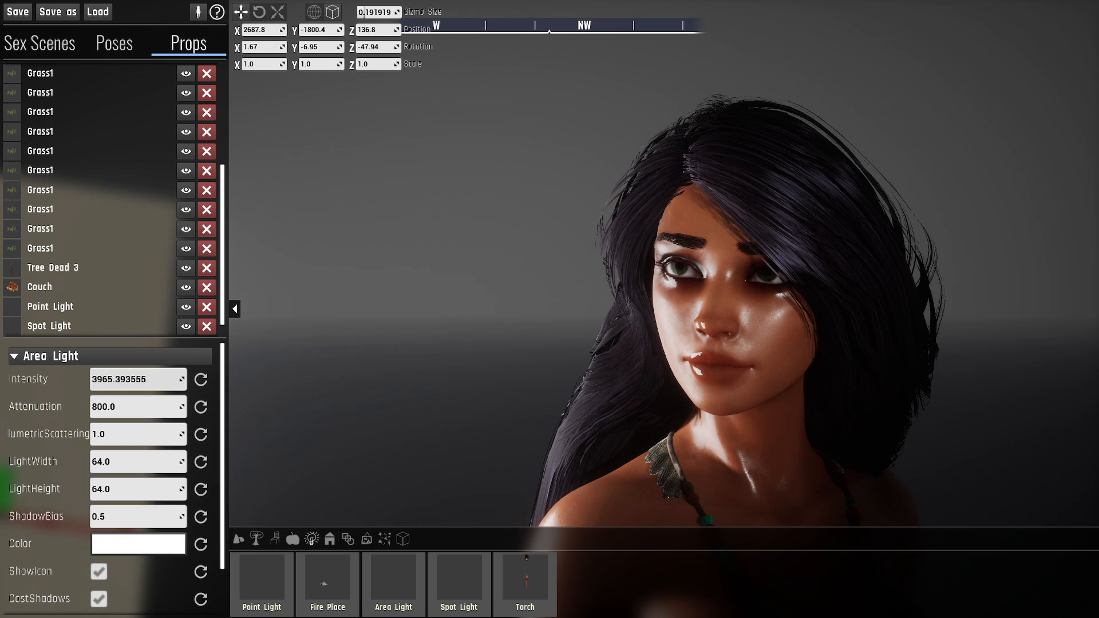
pyautogui.moveTo(137, 379)
pyautogui.mouseDown()
pyautogui.moveTo(86, 379)
pyautogui.moveTo(146, 379)
pyautogui.moveTo(130, 379)
pyautogui.mouseUp()
# - Tint the area light a pale blue-violet, sRGB hex C2C3FFFF, and accept the color
pyautogui.click(129, 549)
pyautogui.click(139, 315)
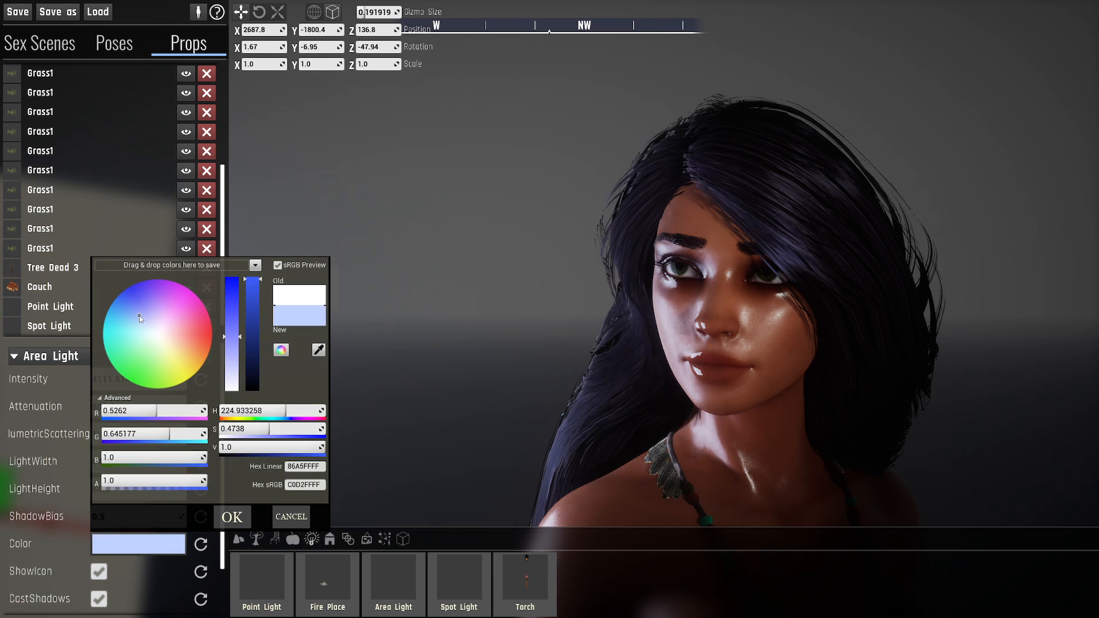
pyautogui.click(144, 312)
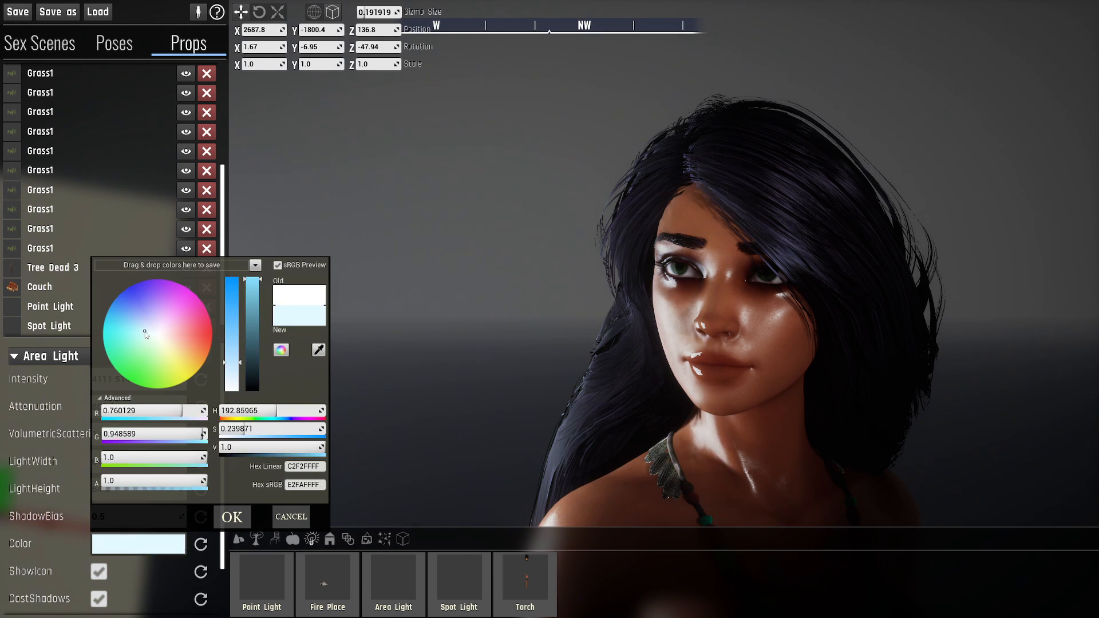
pyautogui.click(235, 518)
# - Tint the spot light a pale pink and accept the color
pyautogui.scroll(-1, 67, 290)
pyautogui.click(52, 306)
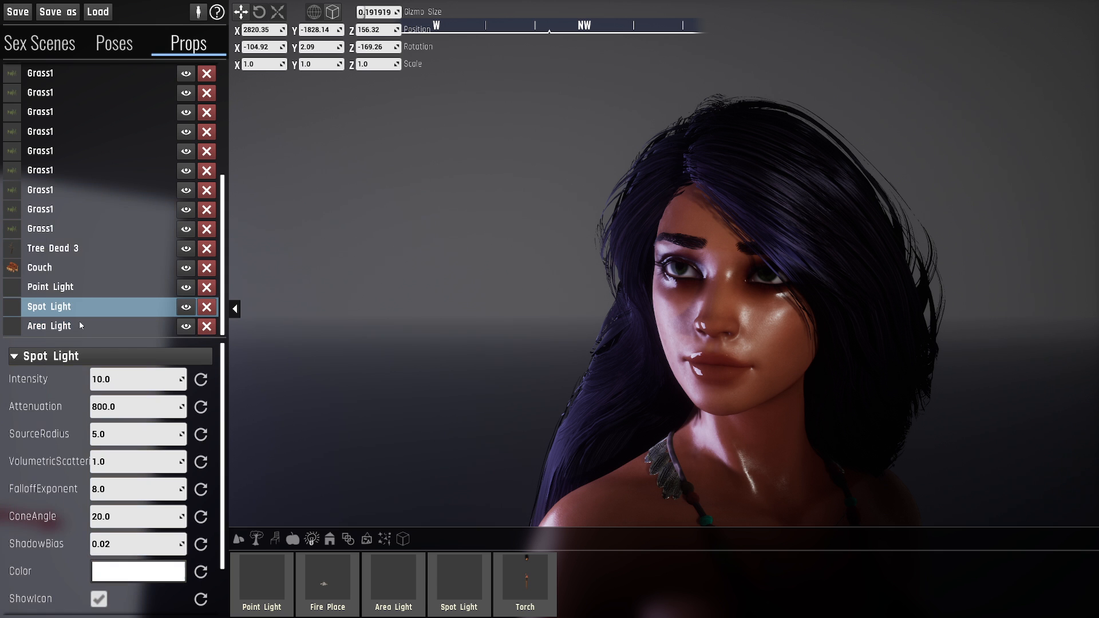
pyautogui.click(146, 583)
pyautogui.click(178, 369)
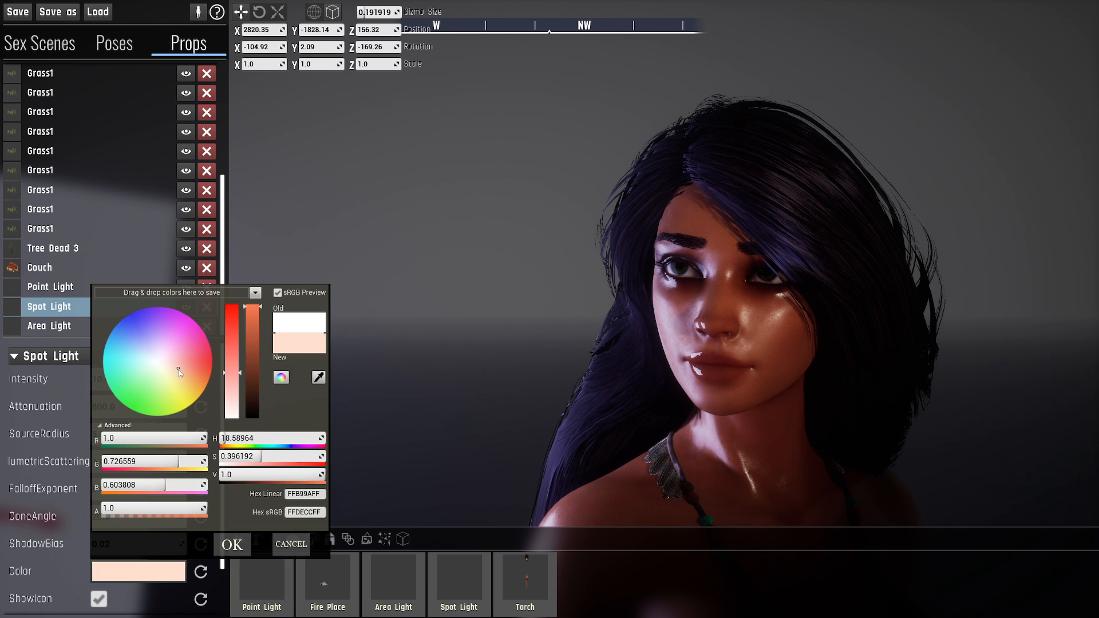
pyautogui.click(179, 362)
pyautogui.click(232, 545)
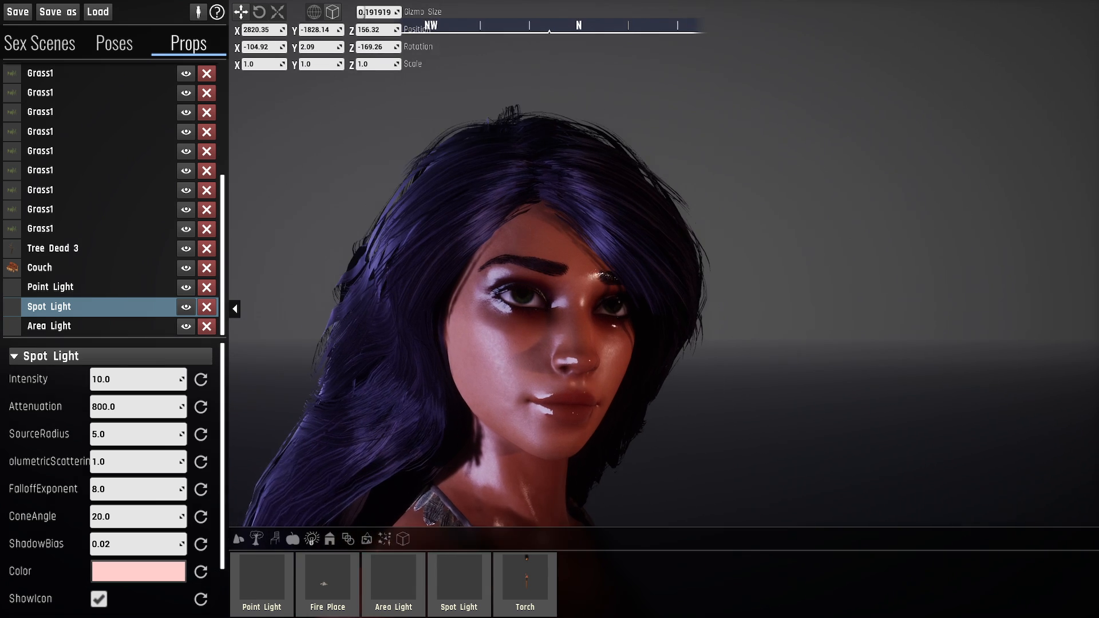
# - Examine the two colored lights on the character's face and hair from several angles
pyautogui.press('w')
pyautogui.press('d')
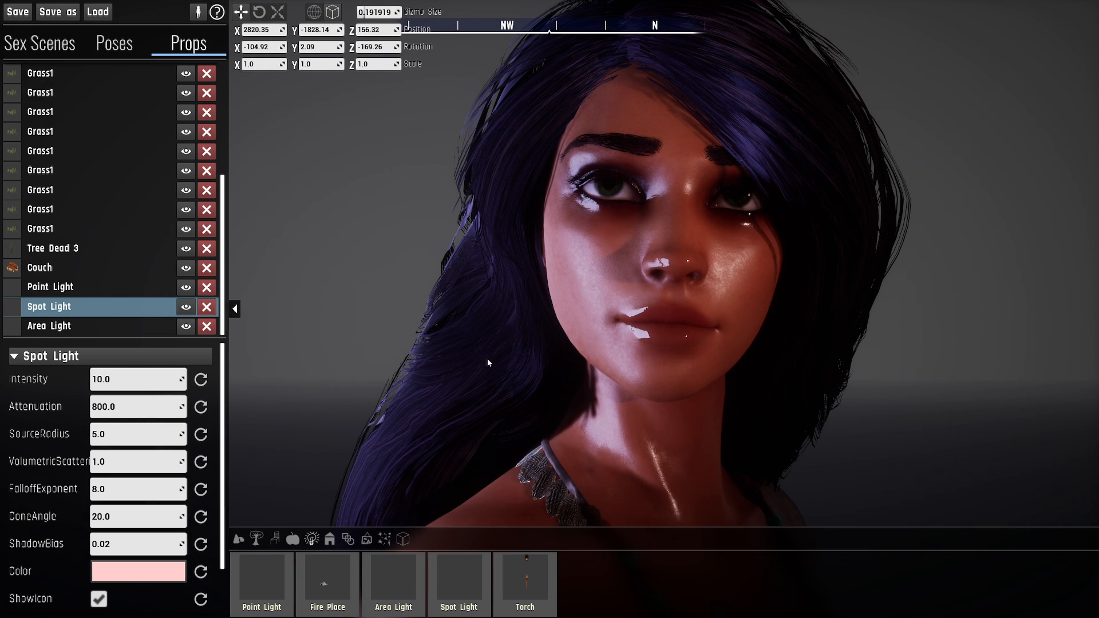
pyautogui.press('d')
pyautogui.moveTo(640, 317); pyautogui.dragTo(628, 310, button='right')
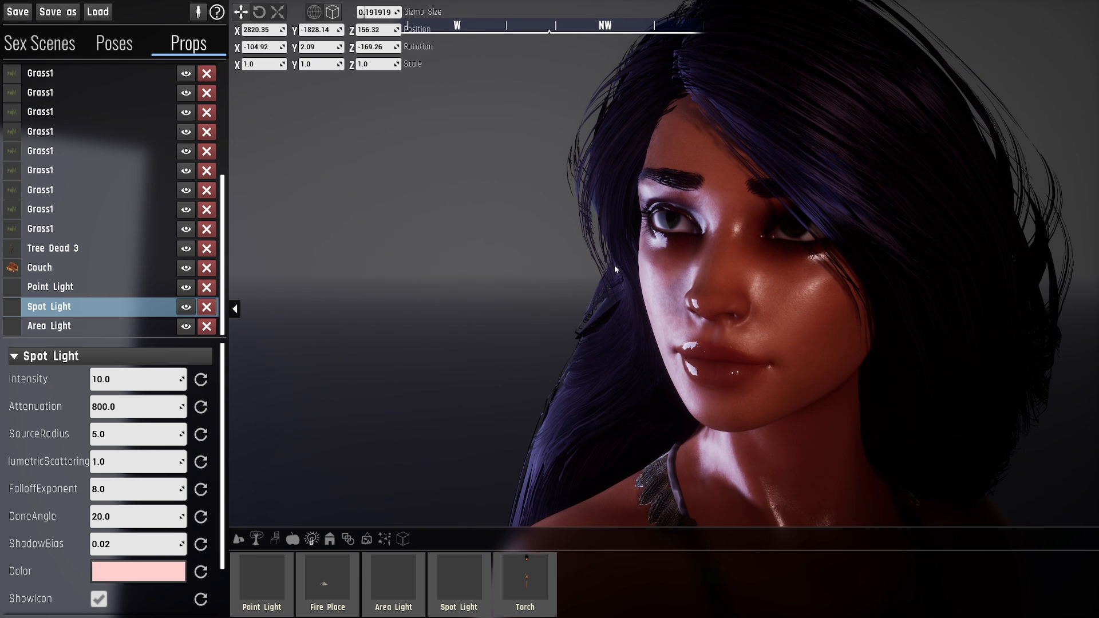
pyautogui.press('s')
pyautogui.moveTo(616, 269); pyautogui.dragTo(622, 250, button='right')
pyautogui.press('w')
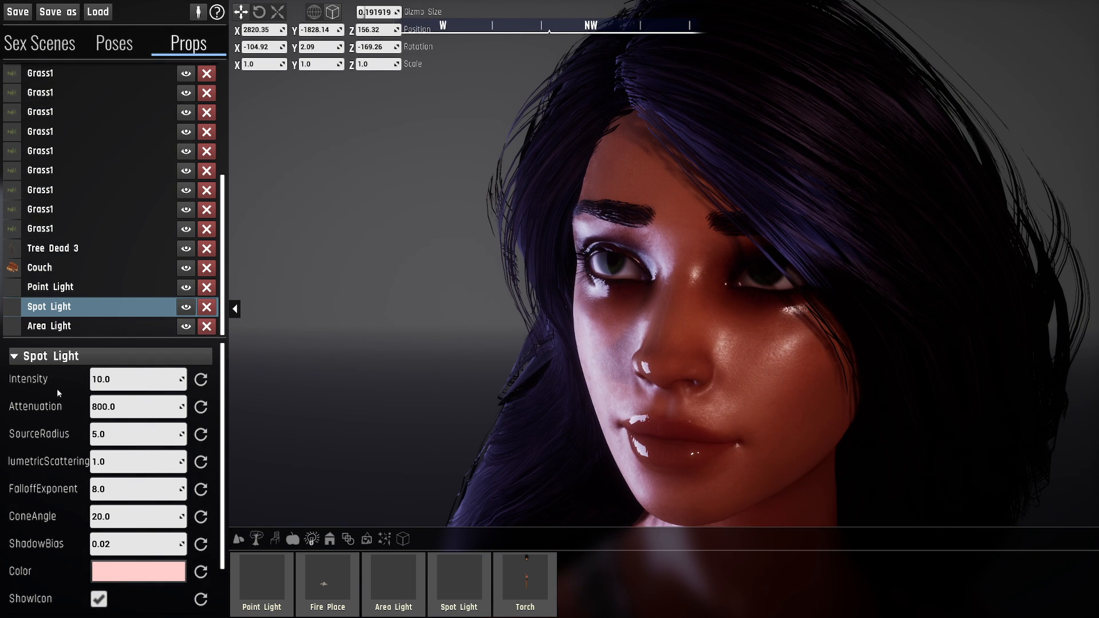
# - Set the area light's attenuation to 300 and check the light on the character's face and shoulders
pyautogui.click(60, 326)
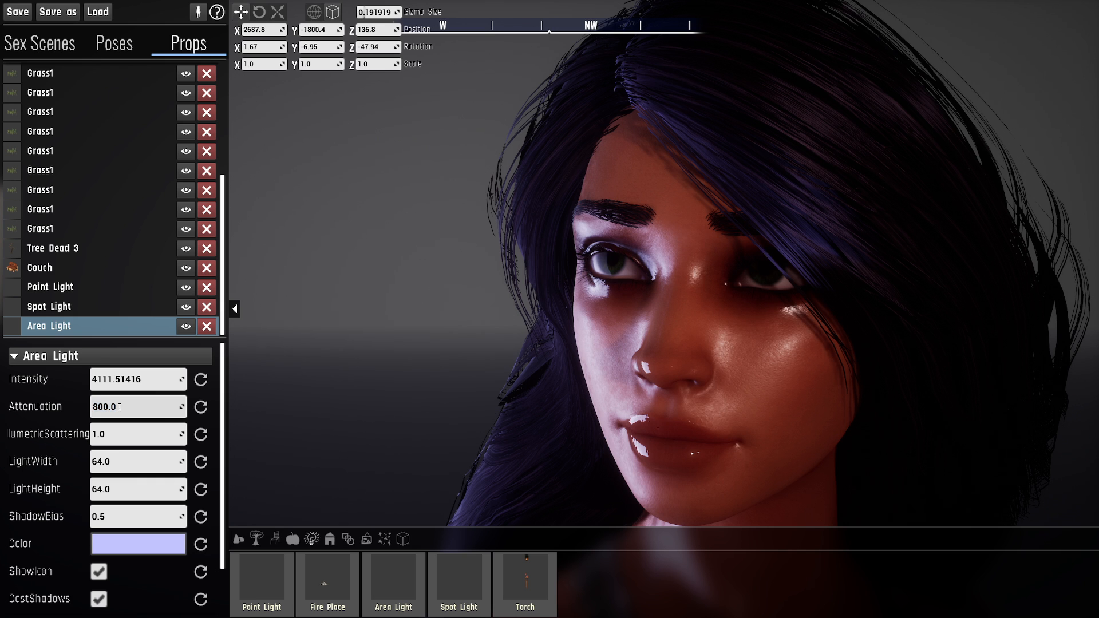
pyautogui.press('s')
pyautogui.moveTo(575, 303)
pyautogui.mouseDown(button='right')
pyautogui.moveTo(552, 321)
pyautogui.moveTo(507, 323)
pyautogui.moveTo(574, 304)
pyautogui.mouseUp(button='right')
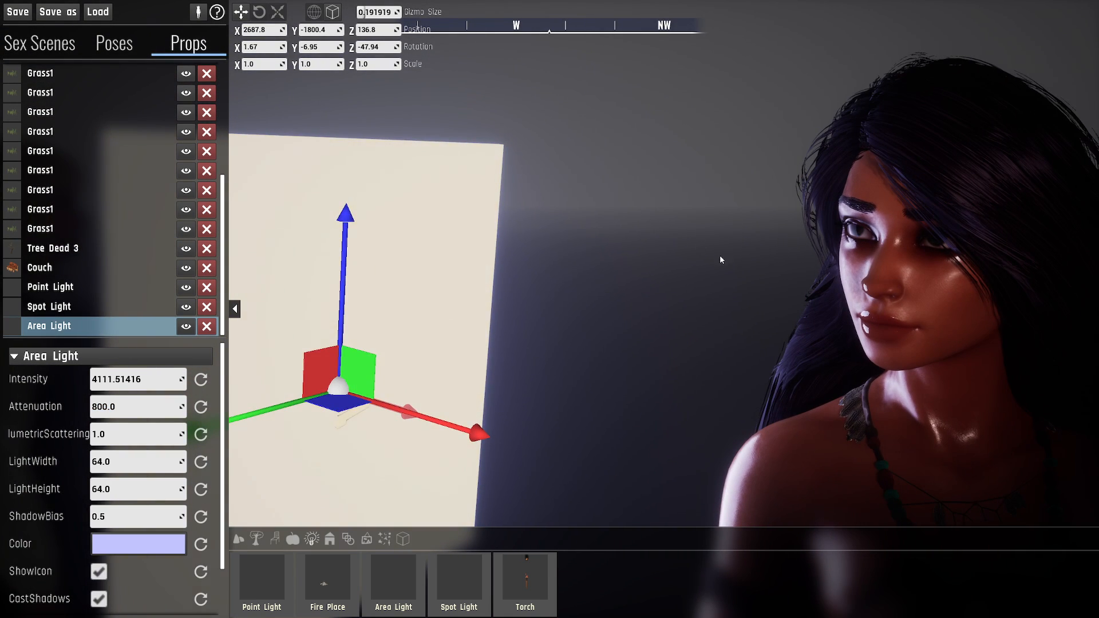
pyautogui.moveTo(721, 259); pyautogui.dragTo(732, 260, button='right')
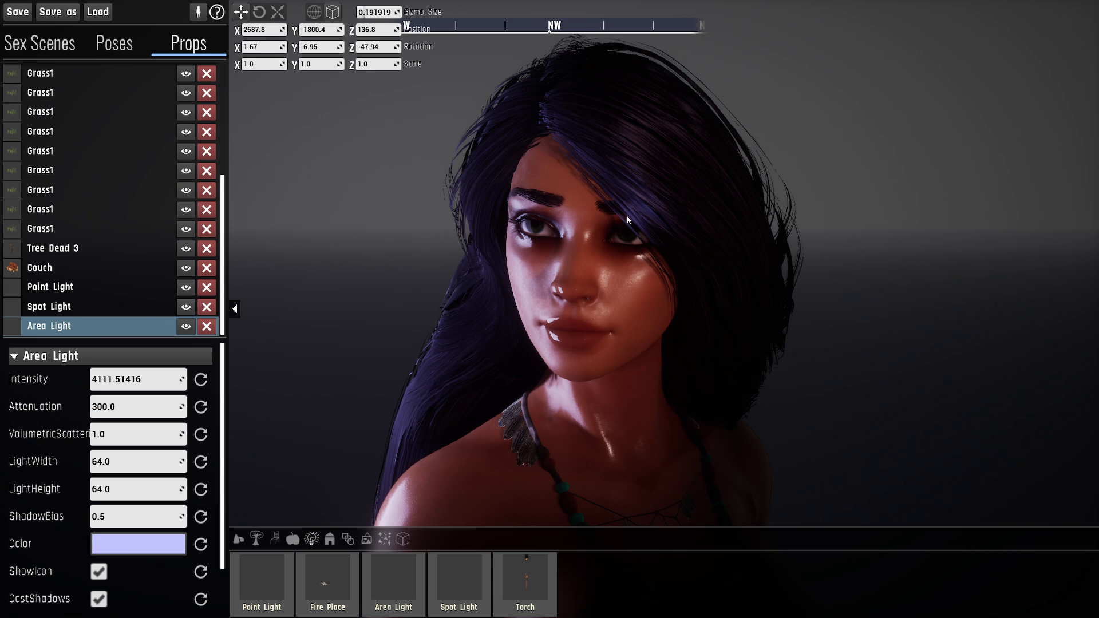
pyautogui.moveTo(711, 238); pyautogui.dragTo(783, 241, button='right')
pyautogui.press('s')
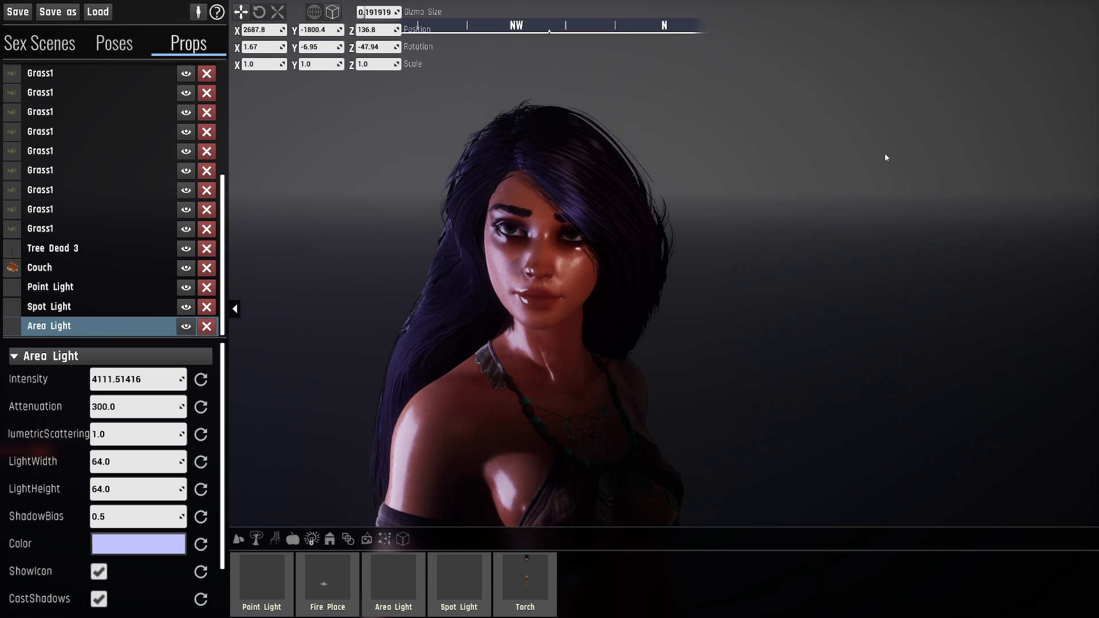
pyautogui.moveTo(882, 169); pyautogui.dragTo(876, 143, button='right')
pyautogui.press('w')
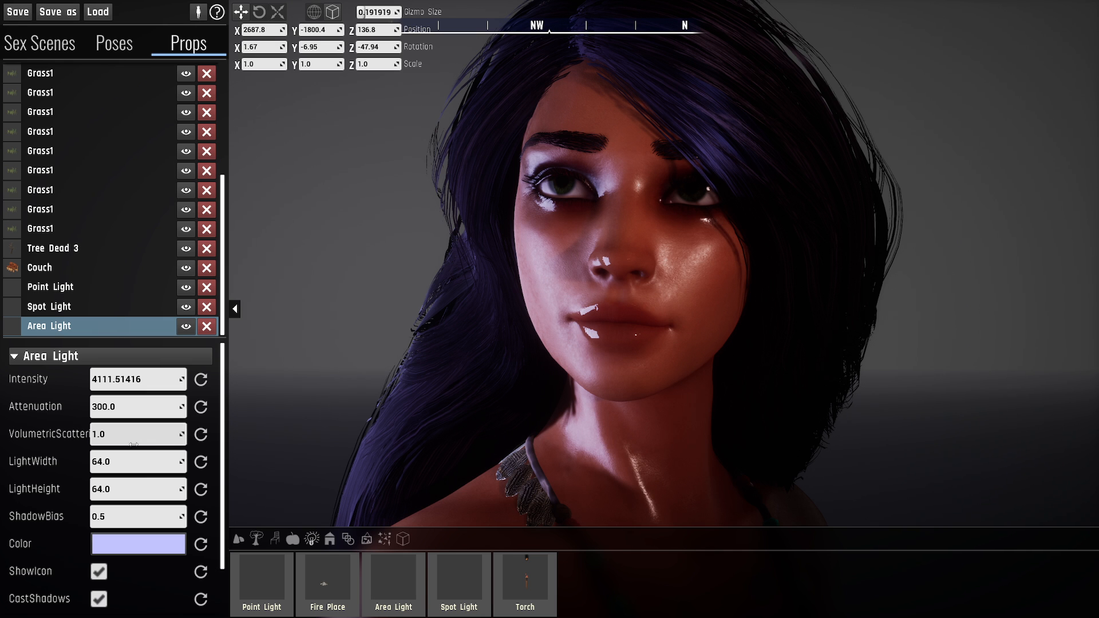
# - Narrow the area light's width to about 3.55 and check its reflection in the character's eye
pyautogui.moveTo(138, 435); pyautogui.dragTo(167, 453)
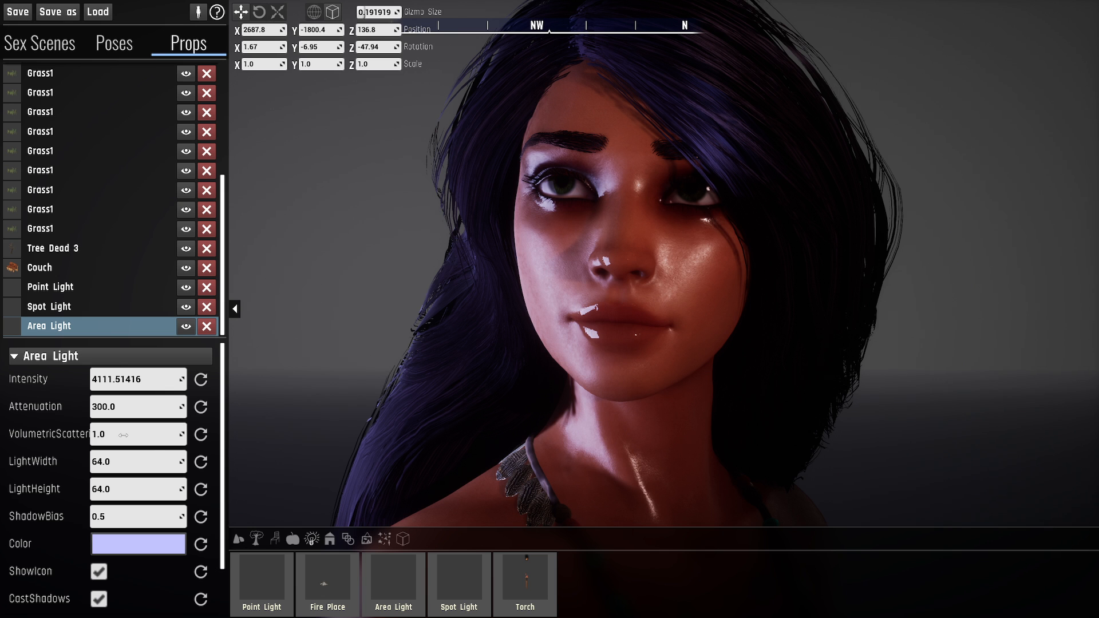
pyautogui.moveTo(435, 355)
pyautogui.mouseDown(button='right')
pyautogui.moveTo(275, 401)
pyautogui.moveTo(422, 348)
pyautogui.mouseUp(button='right')
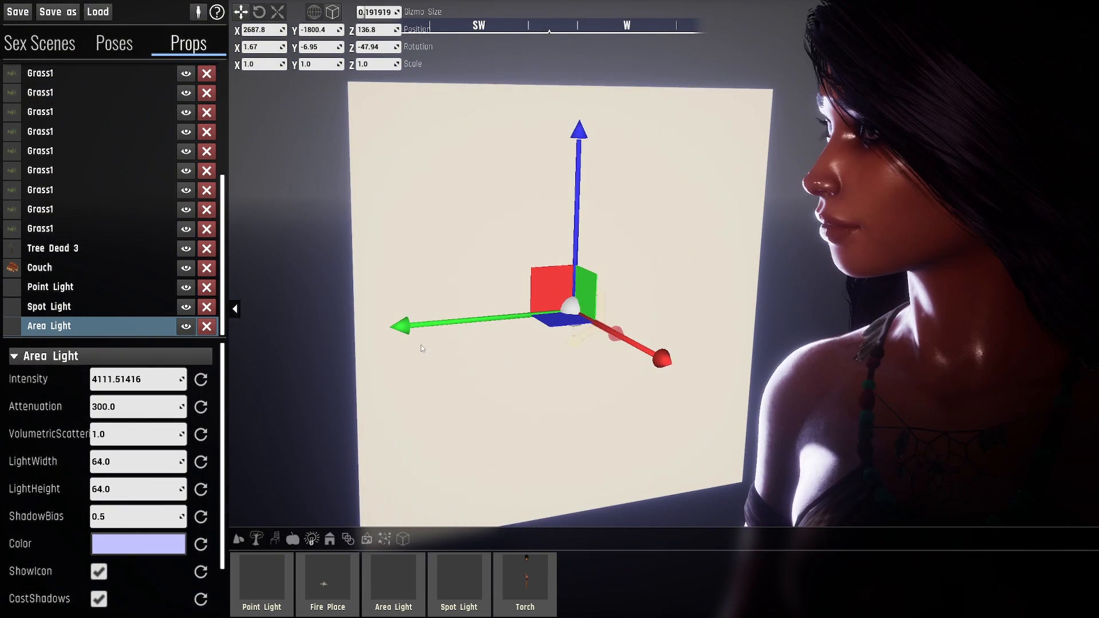
pyautogui.press('s')
pyautogui.moveTo(353, 408); pyautogui.dragTo(353, 452, button='right')
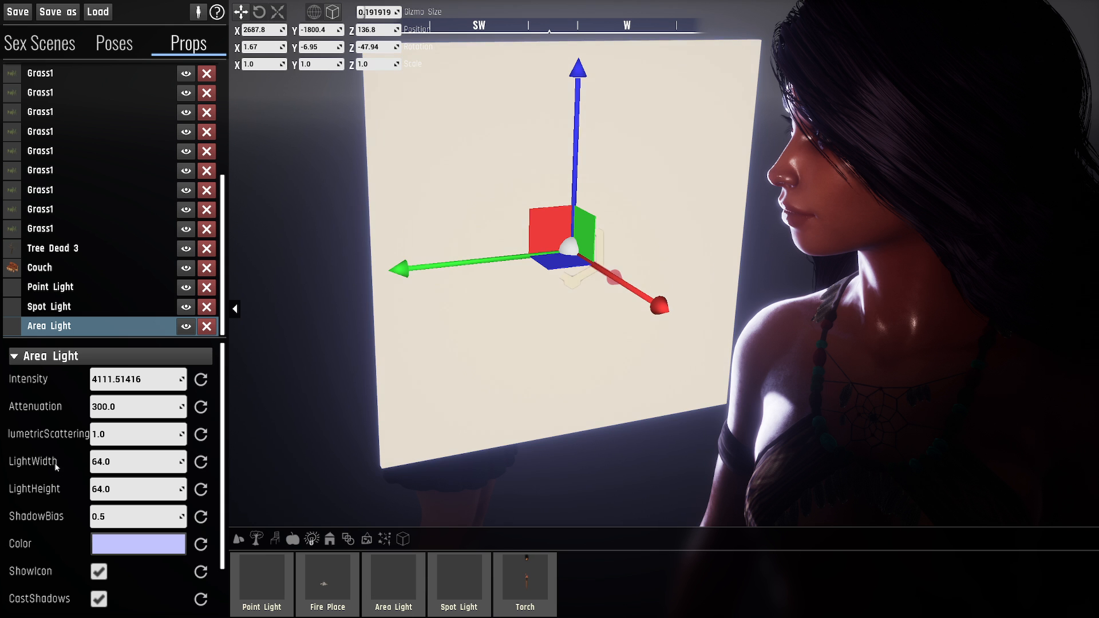
pyautogui.moveTo(95, 464); pyautogui.dragTo(57, 463)
pyautogui.moveTo(549, 400); pyautogui.dragTo(744, 395, button='right')
pyautogui.press('a')
pyautogui.press('w')
pyautogui.moveTo(701, 209); pyautogui.dragTo(679, 204, button='right')
pyautogui.press('w')
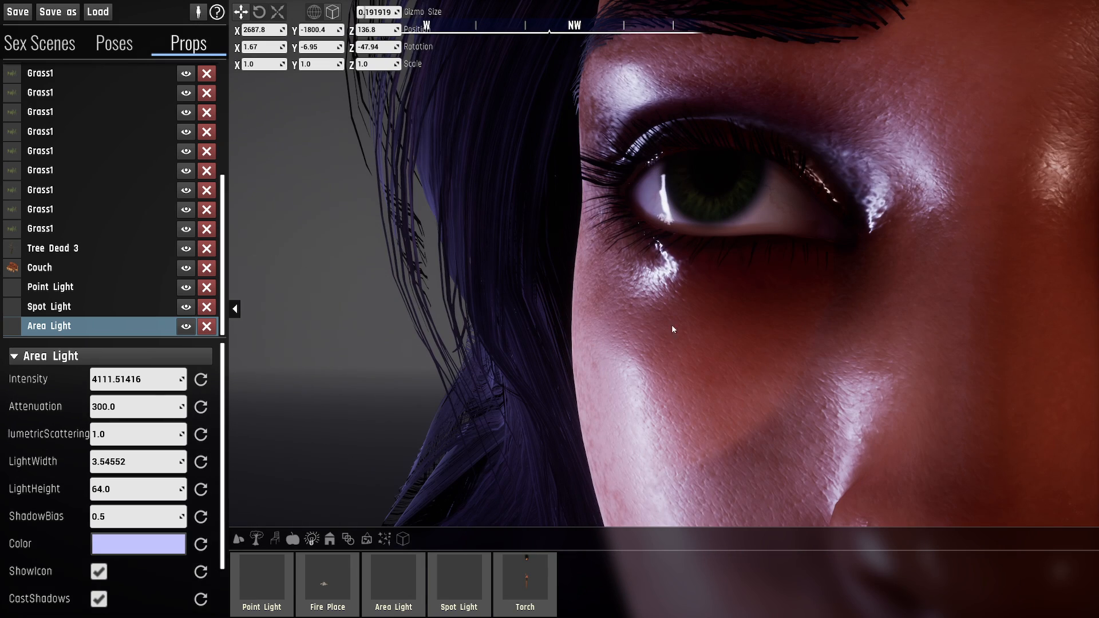
# - Widen the area light to about 182.76 and bring its width back down to about 30.04, comparing the highlights on the body
pyautogui.press('s')
pyautogui.moveTo(671, 326); pyautogui.dragTo(747, 376, button='right')
pyautogui.press('s')
pyautogui.press('a')
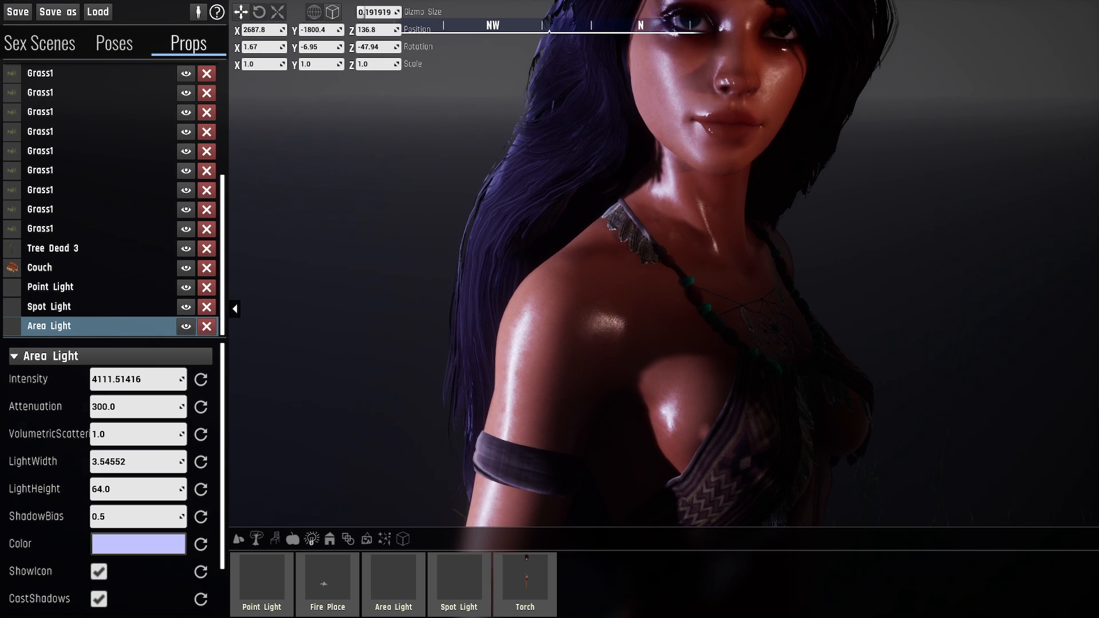
pyautogui.moveTo(574, 338); pyautogui.dragTo(572, 302, button='right')
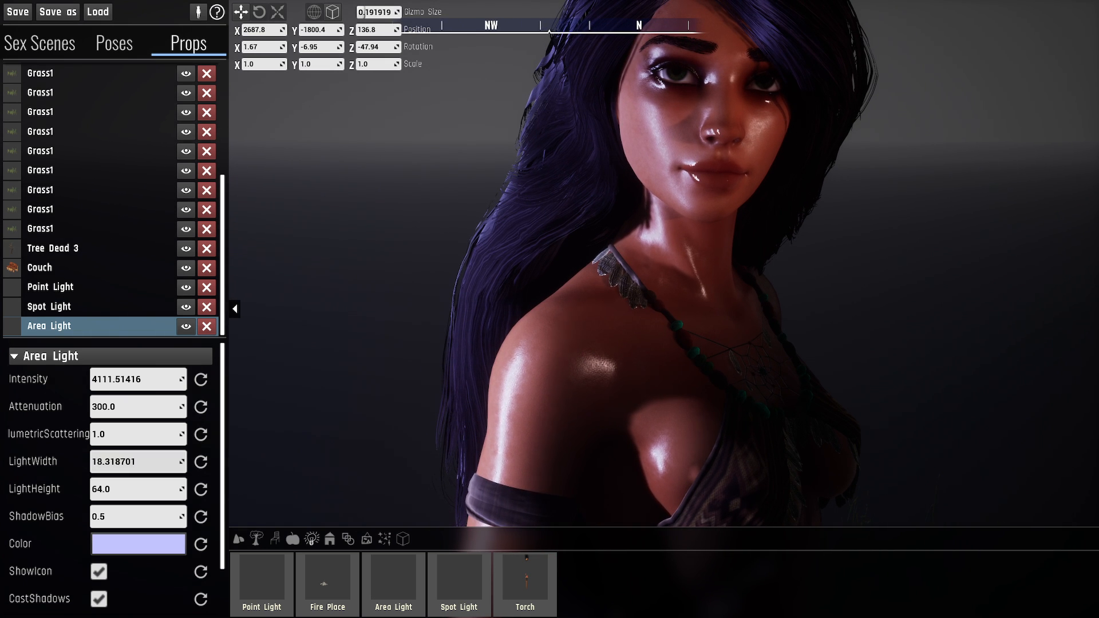
pyautogui.moveTo(34, 462); pyautogui.dragTo(178, 459)
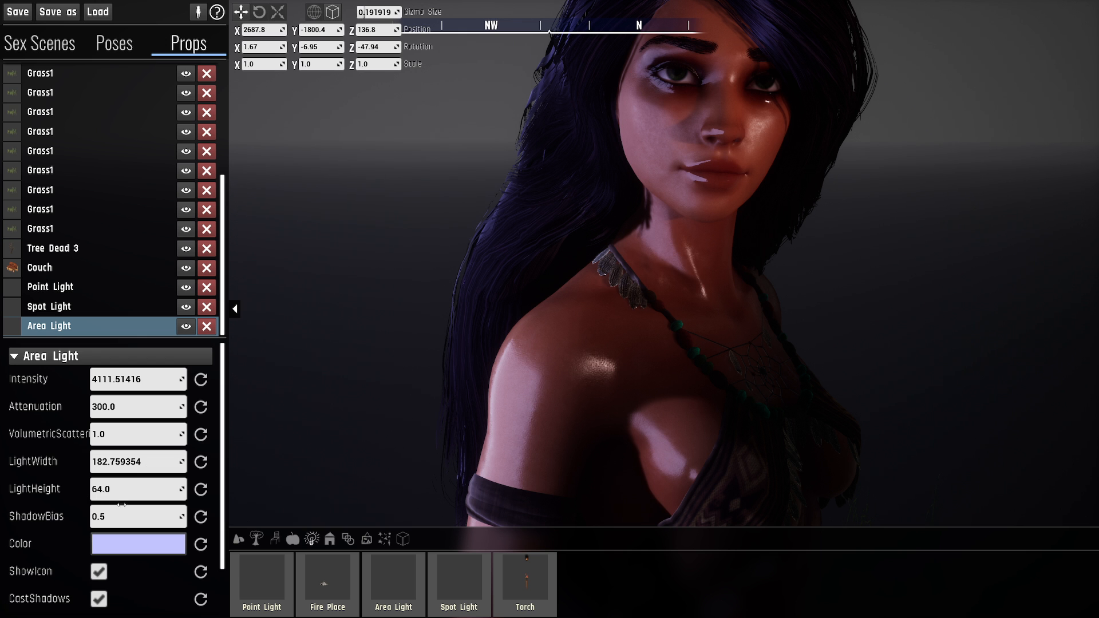
pyautogui.moveTo(122, 462); pyautogui.dragTo(33, 463)
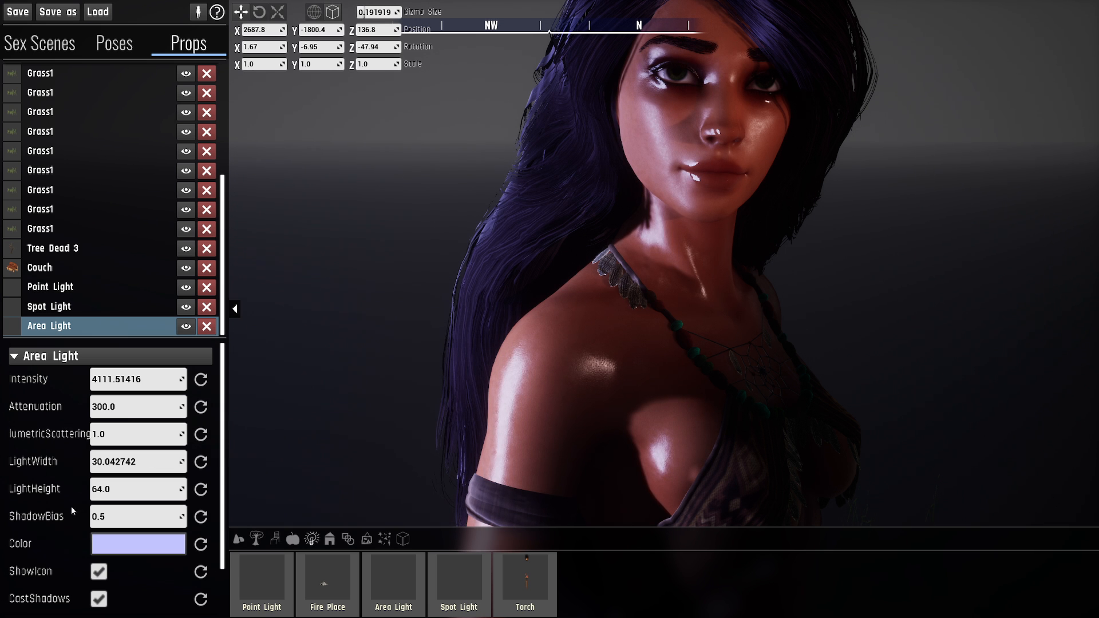
# - Raise the area light's height to about 219.03 and reduce it to about 67.03
pyautogui.moveTo(435, 320); pyautogui.dragTo(275, 320, button='right')
pyautogui.press('d')
pyautogui.moveTo(132, 490); pyautogui.dragTo(205, 490)
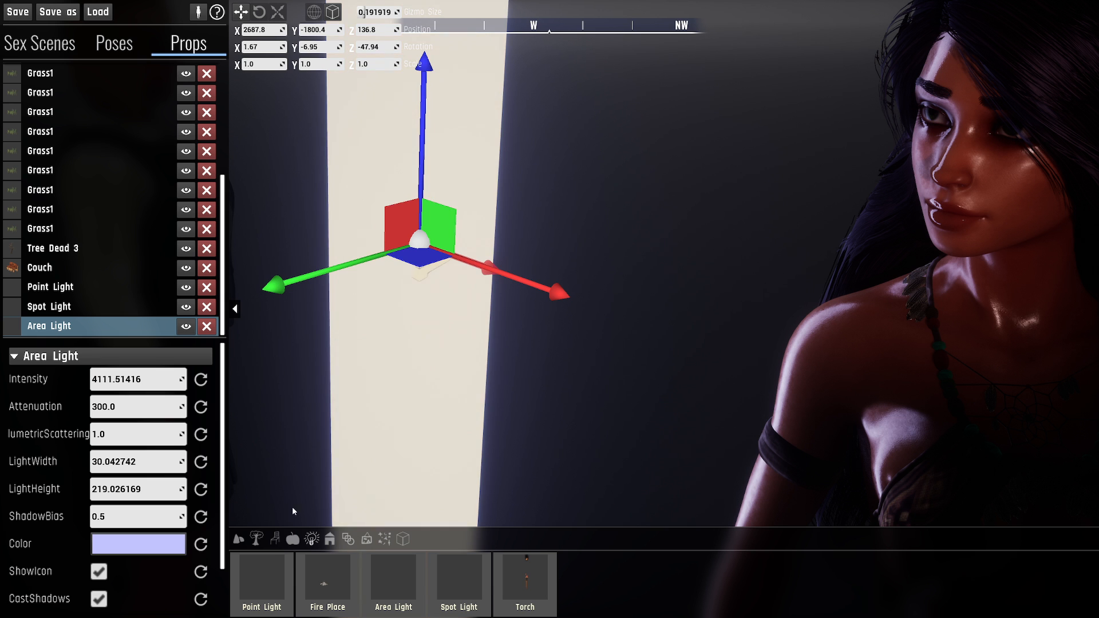
pyautogui.moveTo(141, 490)
pyautogui.mouseDown()
pyautogui.moveTo(74, 489)
pyautogui.moveTo(140, 490)
pyautogui.mouseUp()
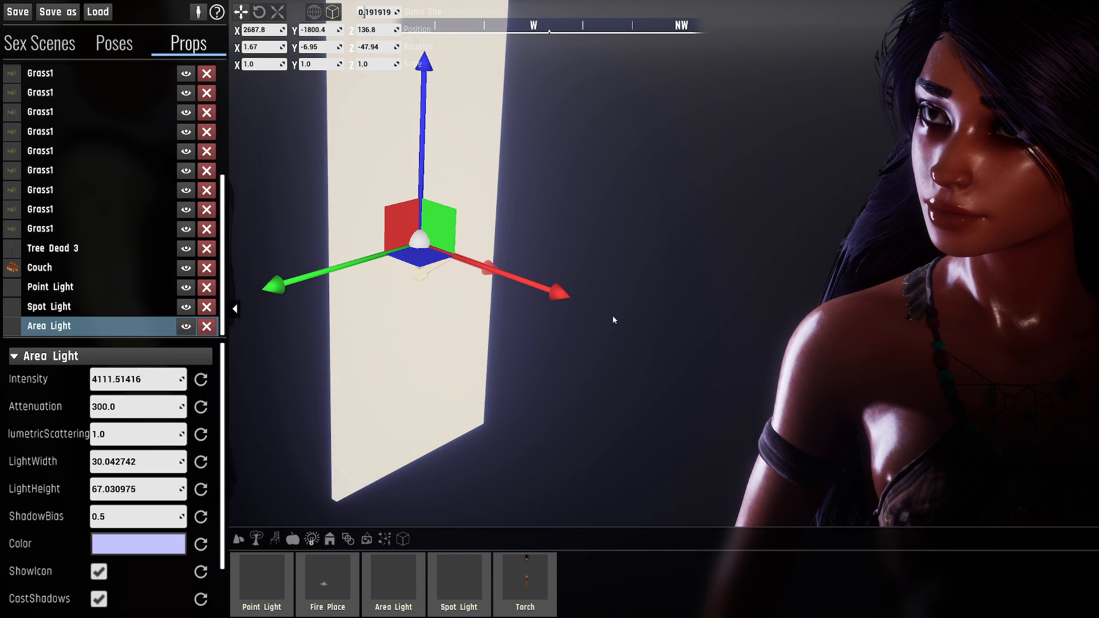
# - Check the reshaped light on the character's face and set the area light's shadow bias to 0.1
pyautogui.press('a')
pyautogui.moveTo(683, 310); pyautogui.dragTo(846, 302, button='right')
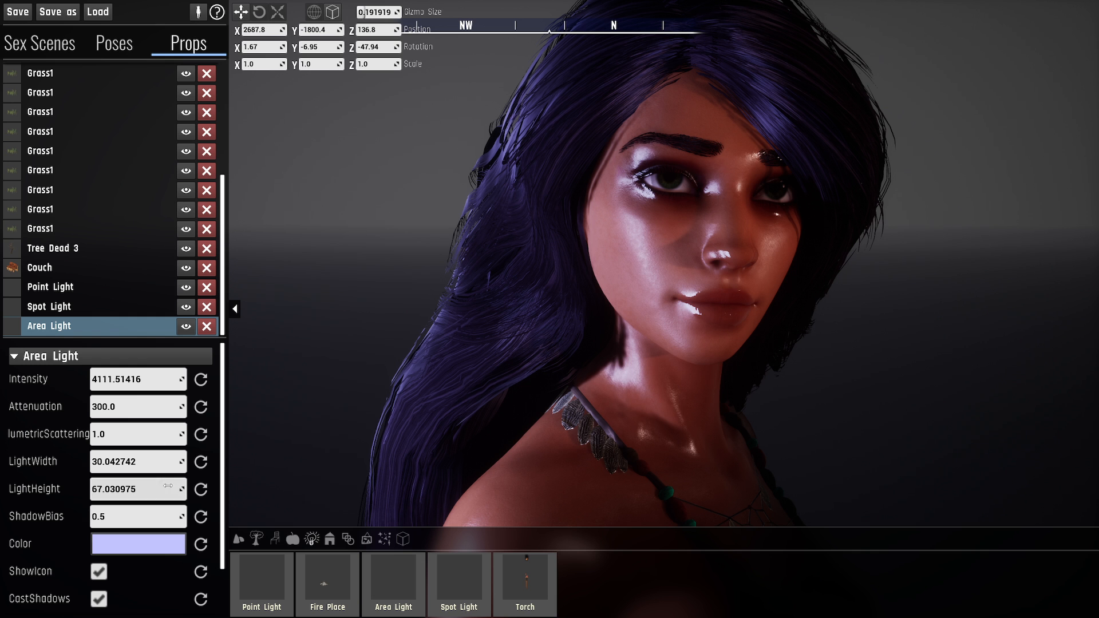
pyautogui.press('d')
pyautogui.moveTo(606, 267); pyautogui.dragTo(550, 243, button='right')
pyautogui.press('w')
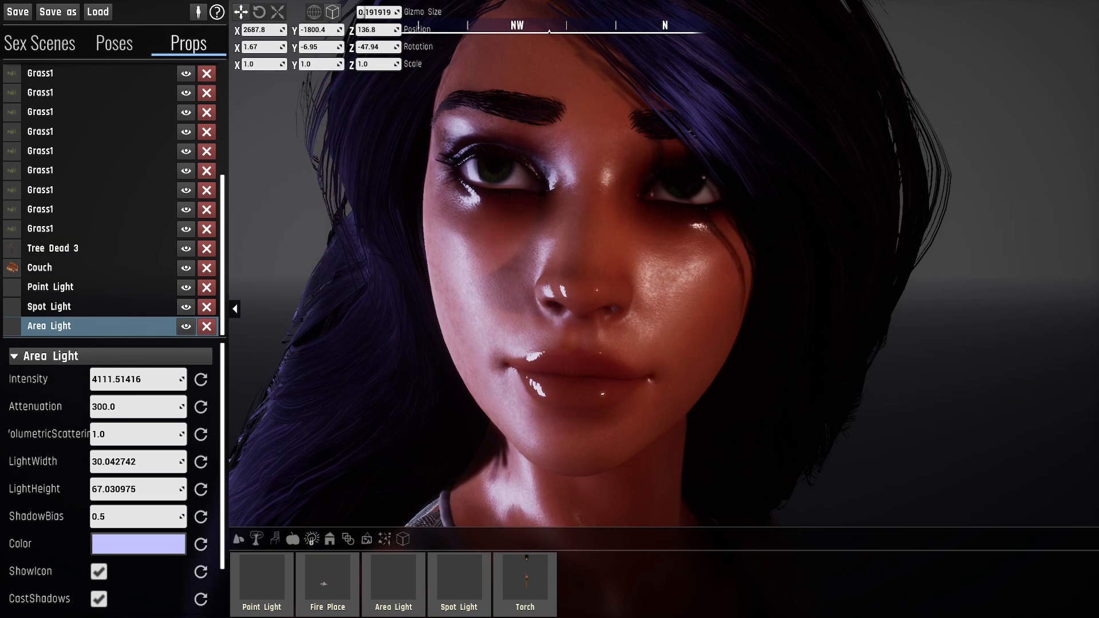
pyautogui.click(127, 520)
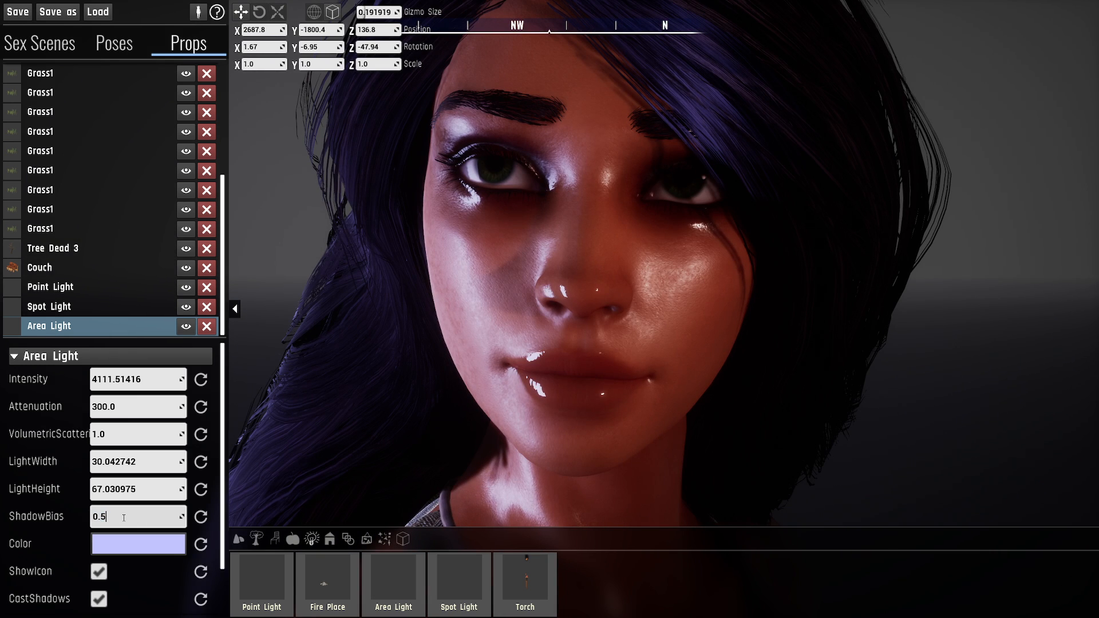
pyautogui.press('Return')
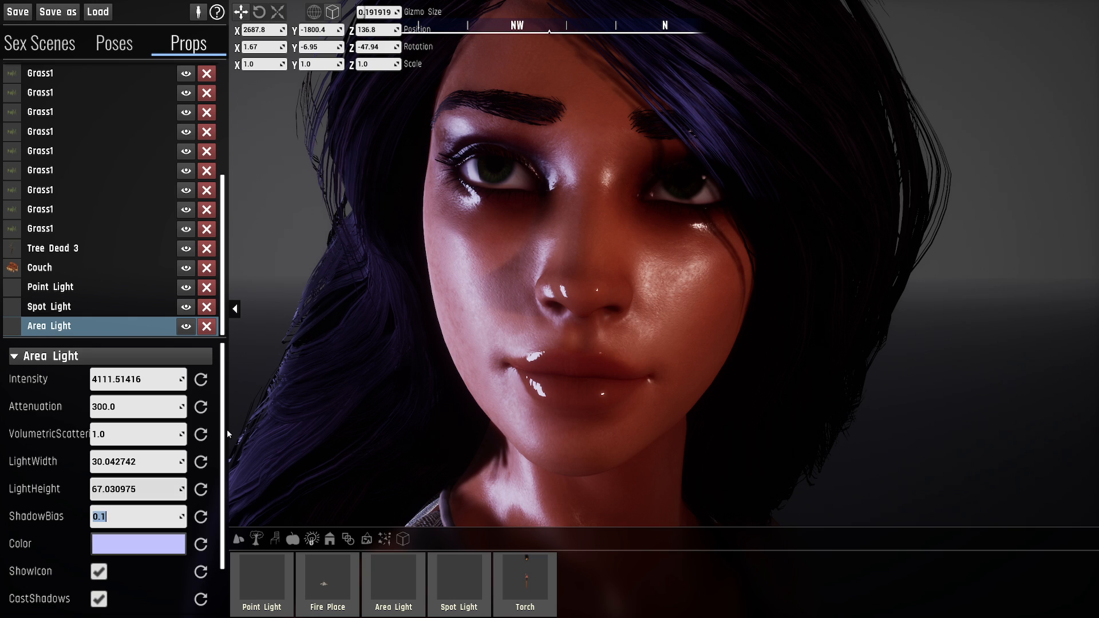
# - Inspect the shading on the shoulder in close-up and set the area light's shadow bias to 0.2
pyautogui.press('a')
pyautogui.press('s')
pyautogui.moveTo(449, 361); pyautogui.dragTo(437, 395, button='right')
pyautogui.press('d')
pyautogui.moveTo(513, 368); pyautogui.dragTo(497, 329, button='right')
pyautogui.press('w')
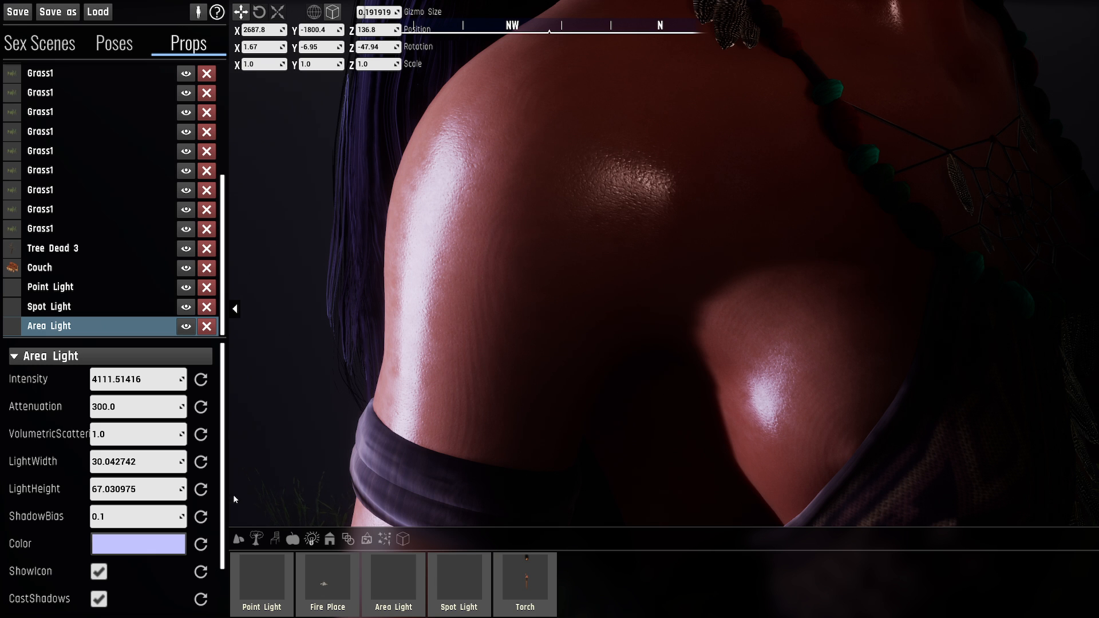
pyautogui.press('BackSpace')
pyautogui.write('2')
pyautogui.press('Return')
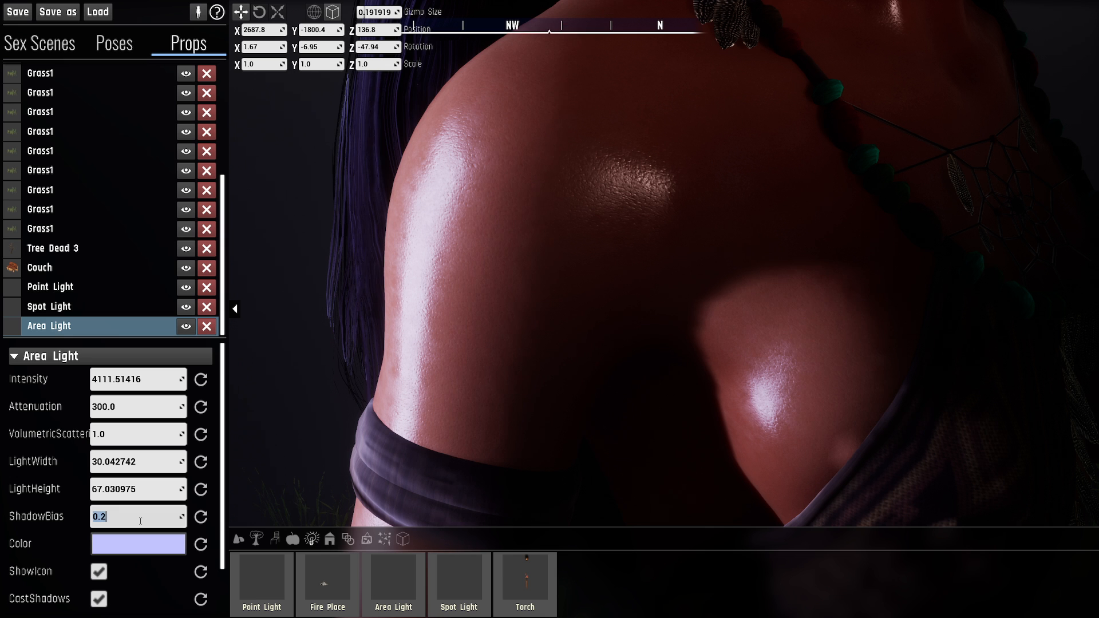
pyautogui.press('s')
pyautogui.moveTo(549, 309); pyautogui.dragTo(578, 280, button='right')
pyautogui.press('s')
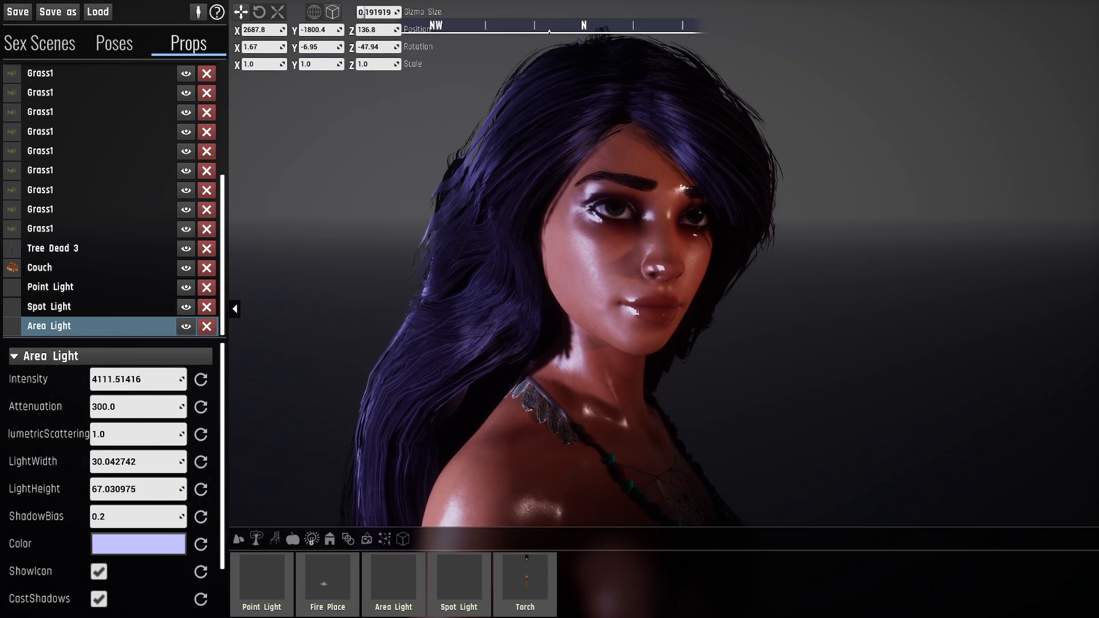
# - Deselect the area light and examine its direction arrow and icon from the front and the side
pyautogui.scroll(-3, 79, 492)
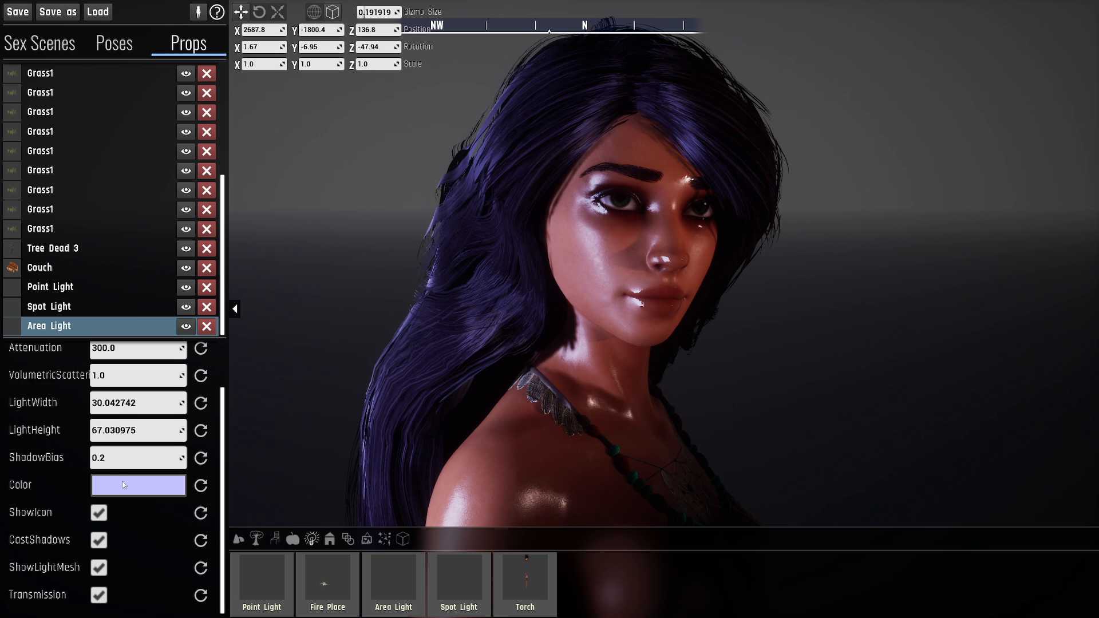
pyautogui.moveTo(550, 321); pyautogui.dragTo(423, 395, button='right')
pyautogui.press('s')
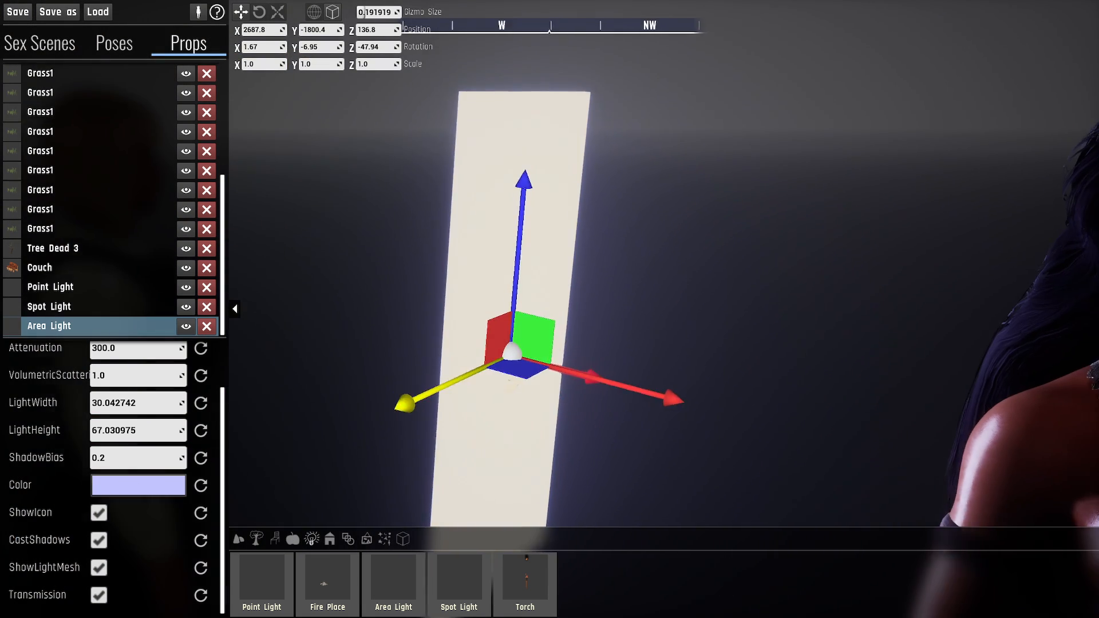
pyautogui.moveTo(535, 303); pyautogui.dragTo(523, 337, button='right')
pyautogui.press('d')
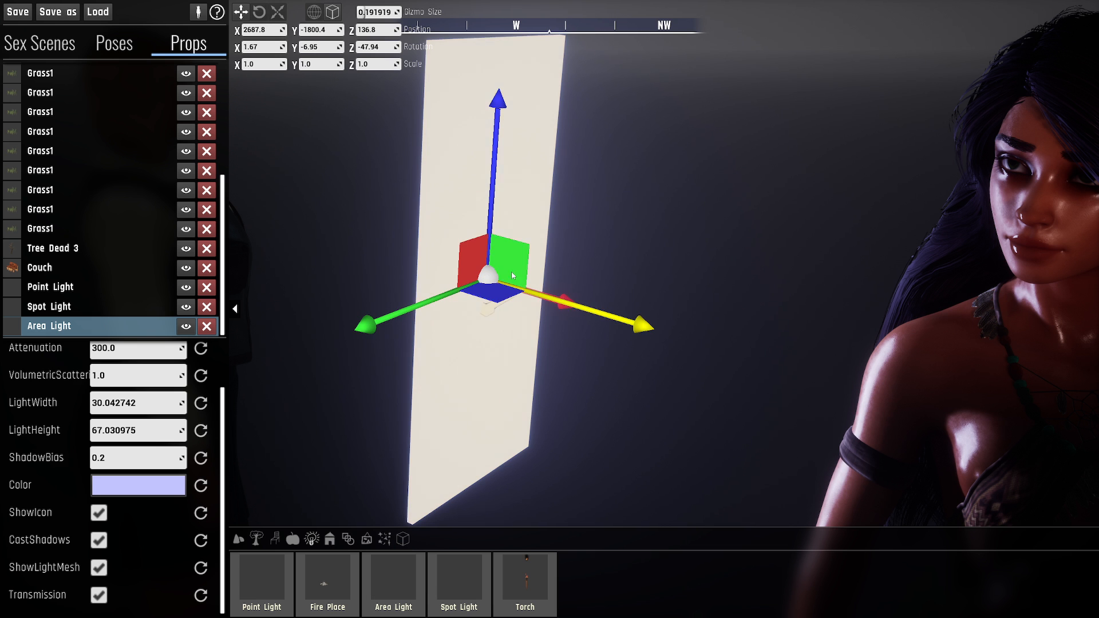
pyautogui.moveTo(656, 274); pyautogui.dragTo(698, 259, button='right')
pyautogui.click(796, 113)
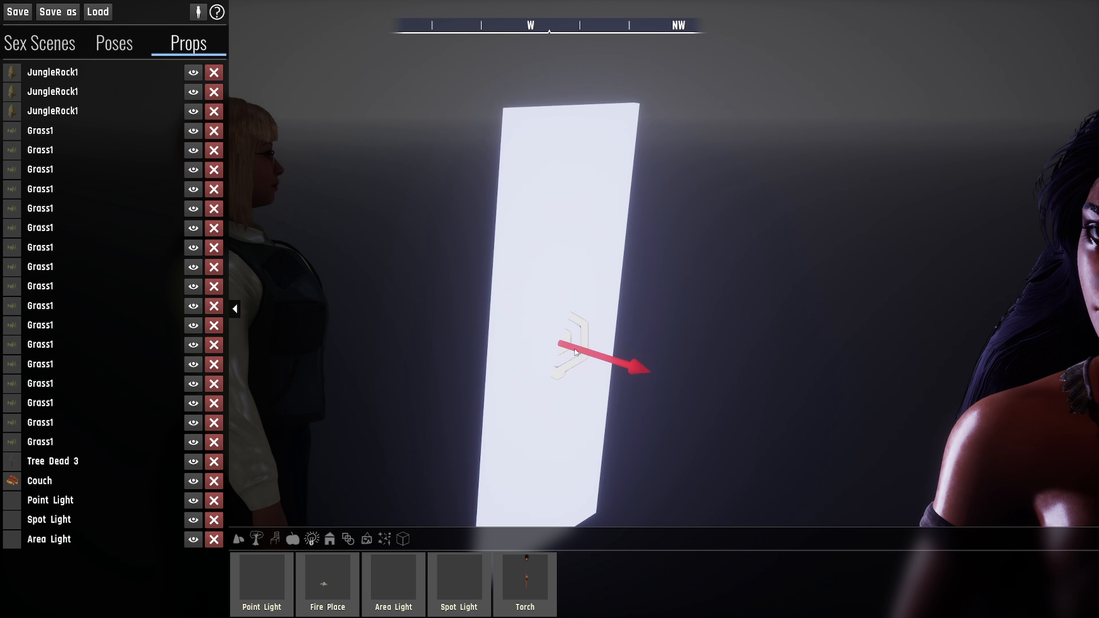
pyautogui.moveTo(480, 278); pyautogui.dragTo(575, 351, button='right')
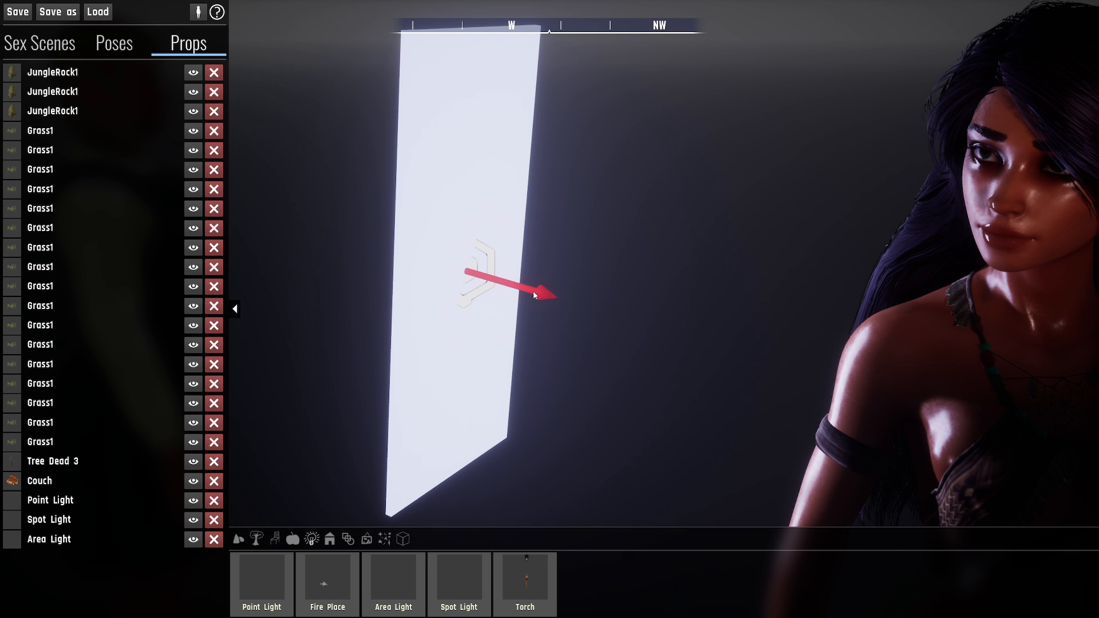
pyautogui.moveTo(534, 292); pyautogui.dragTo(579, 315, button='right')
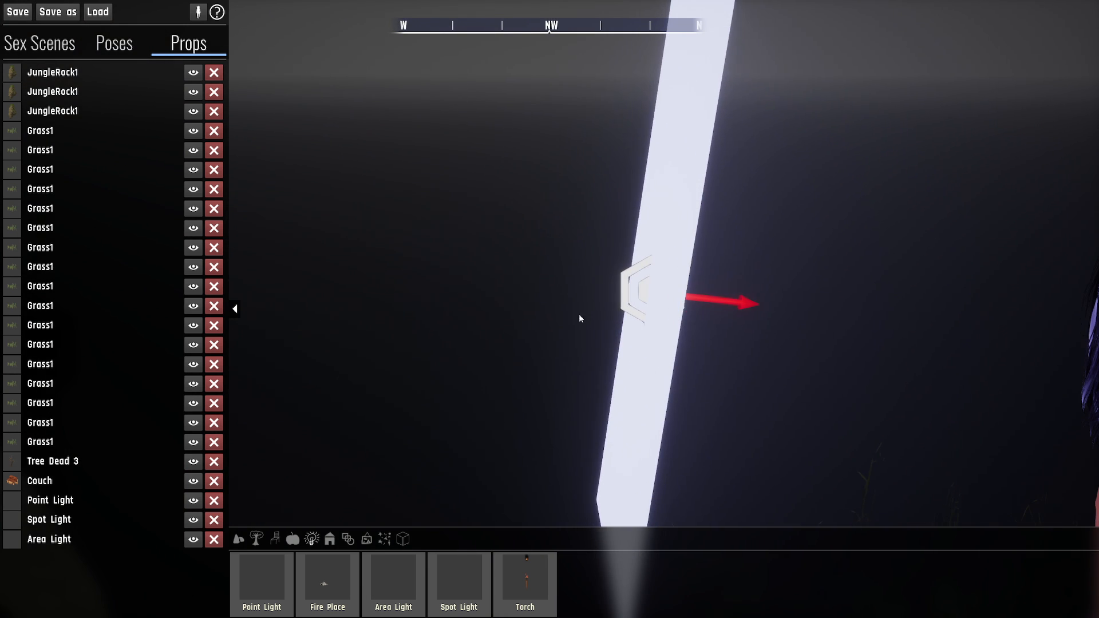
pyautogui.moveTo(641, 296); pyautogui.dragTo(650, 212, button='right')
pyautogui.moveTo(636, 250); pyautogui.dragTo(495, 246, button='right')
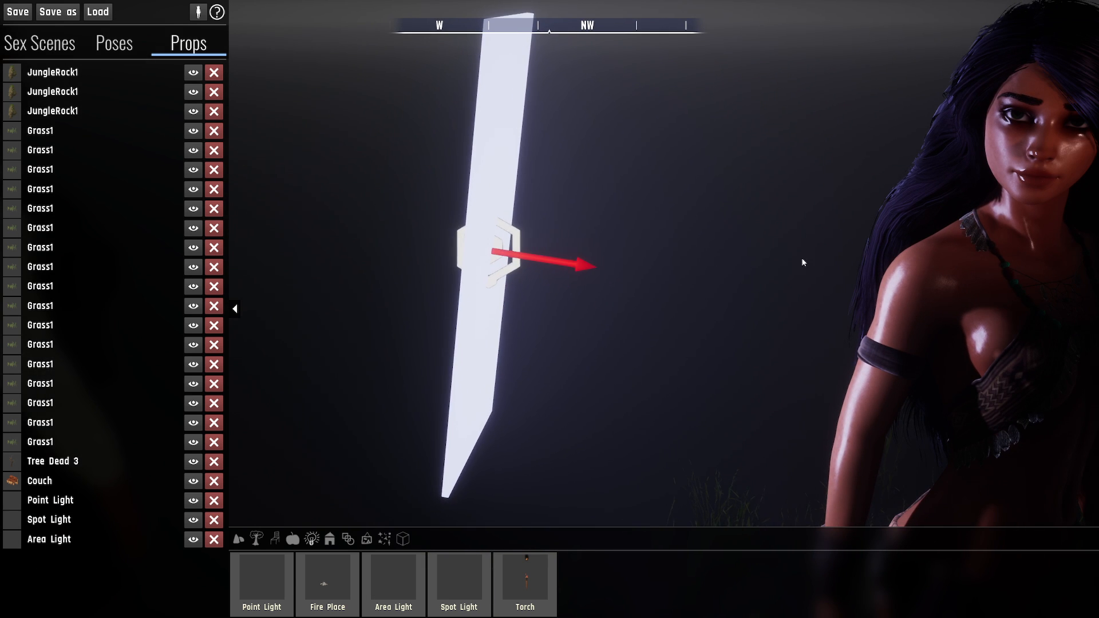
pyautogui.moveTo(609, 274); pyautogui.dragTo(547, 270, button='right')
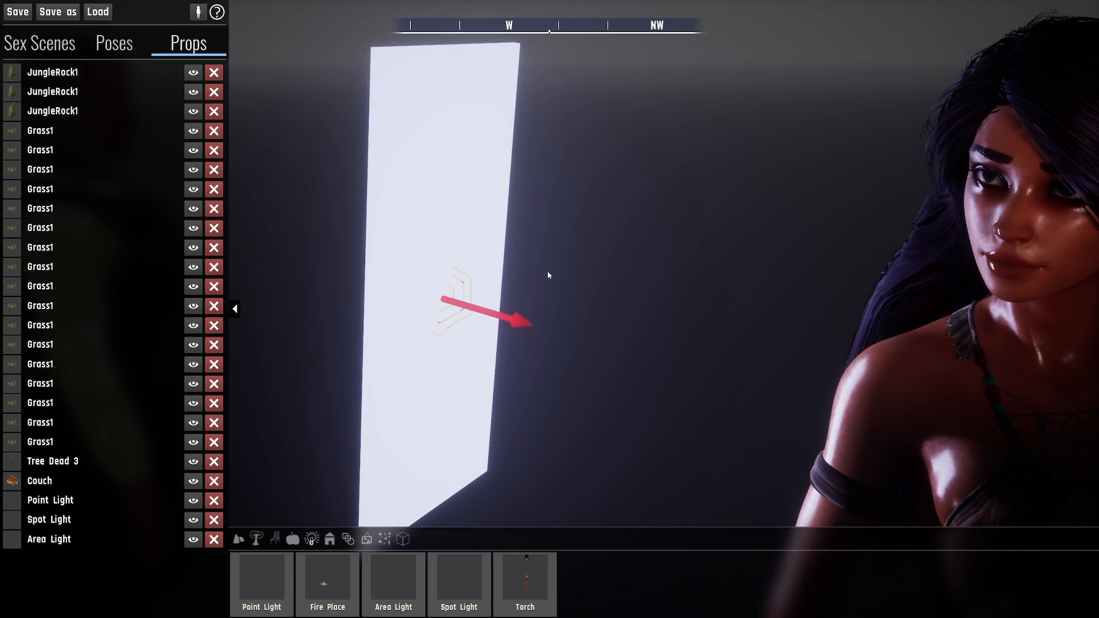
# - Reselect the area light and hide both its icon and its light mesh
pyautogui.click(512, 353)
pyautogui.moveTo(591, 375); pyautogui.dragTo(533, 372, button='right')
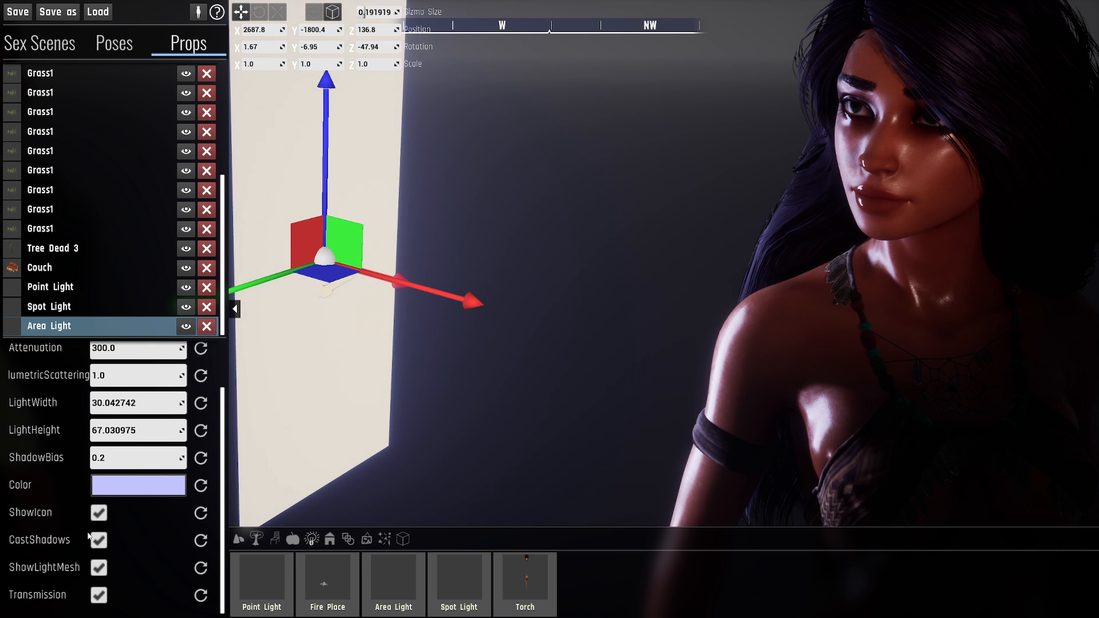
pyautogui.moveTo(399, 359); pyautogui.dragTo(428, 359, button='right')
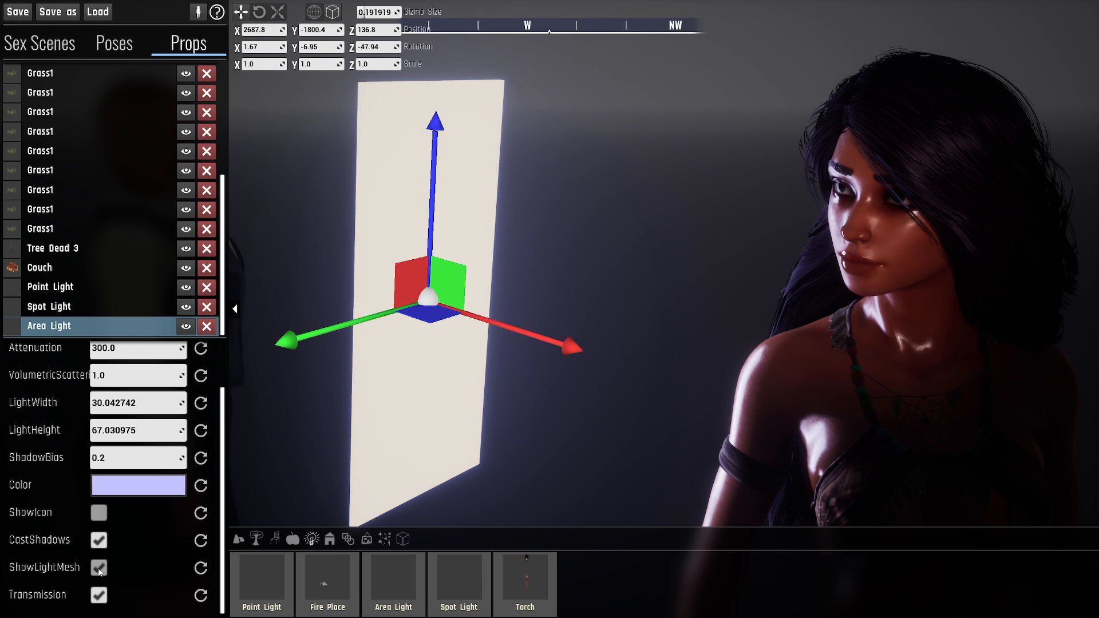
pyautogui.click(98, 569)
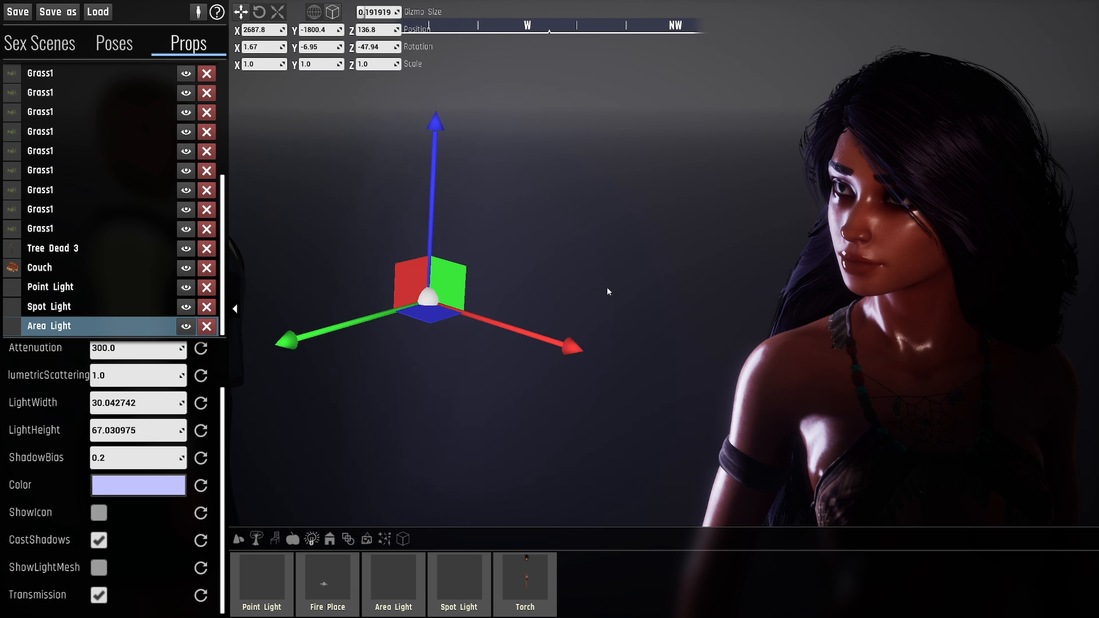
pyautogui.press('w')
pyautogui.moveTo(609, 291)
pyautogui.mouseDown(button='right')
pyautogui.moveTo(773, 276)
pyautogui.moveTo(614, 290)
pyautogui.mouseUp(button='right')
pyautogui.press('d')
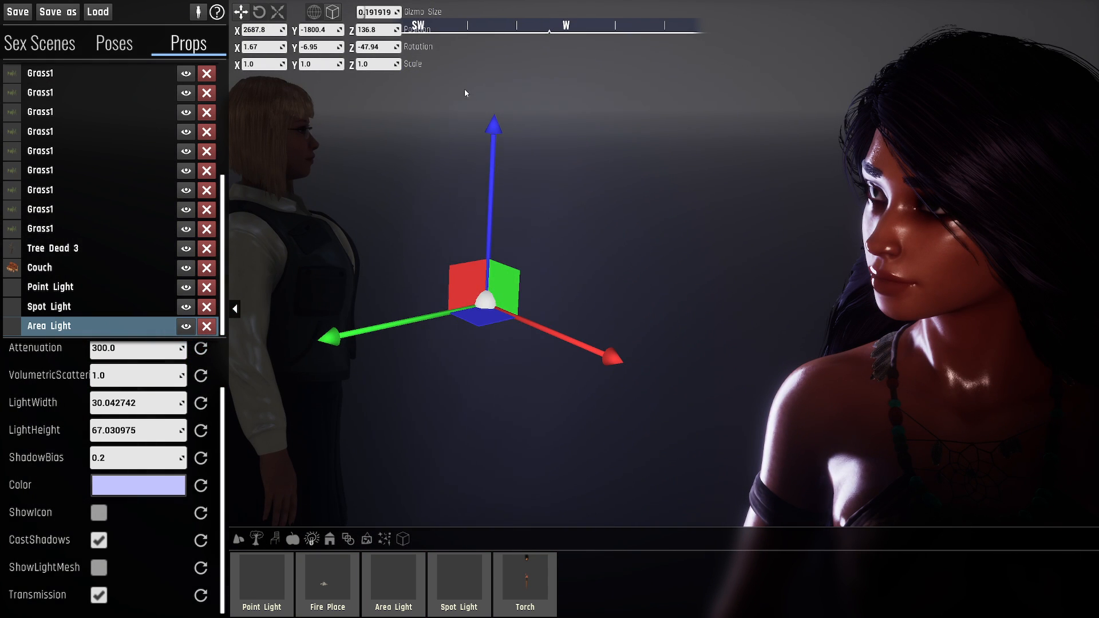
# - Show the area light's mesh again and view the lit characters outside the editor
pyautogui.click(101, 573)
pyautogui.press('s')
pyautogui.moveTo(423, 443); pyautogui.dragTo(433, 482, button='right')
pyautogui.press('a')
pyautogui.press('s')
pyautogui.press('d')
pyautogui.press('e')
pyautogui.moveTo(578, 306); pyautogui.dragTo(614, 284, button='right')
pyautogui.press('w')
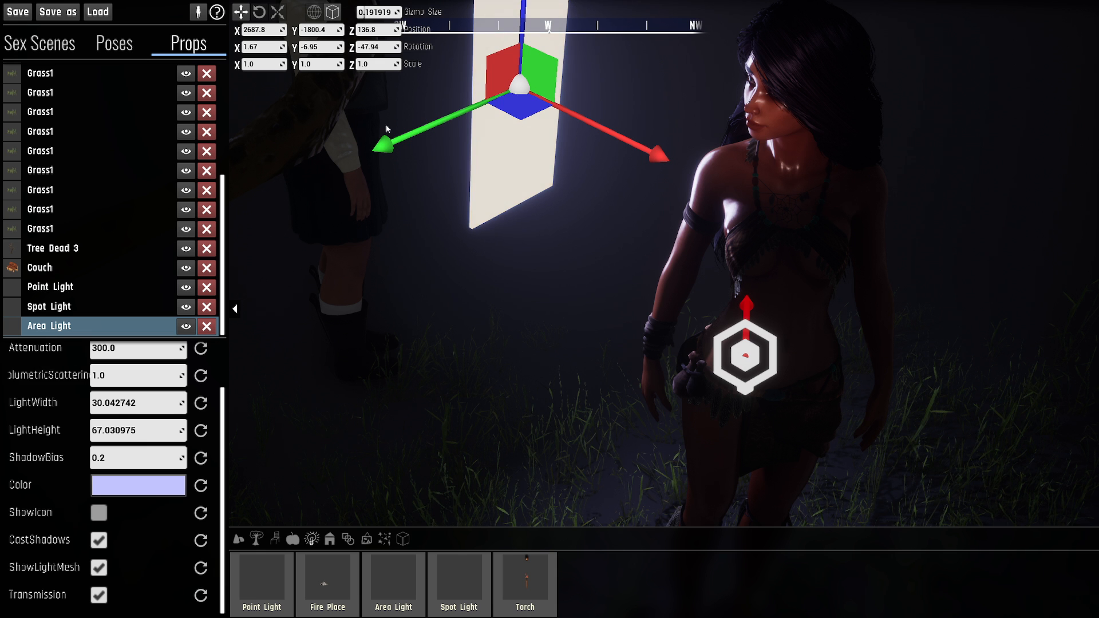
pyautogui.moveTo(395, 303); pyautogui.dragTo(657, 229, button='right')
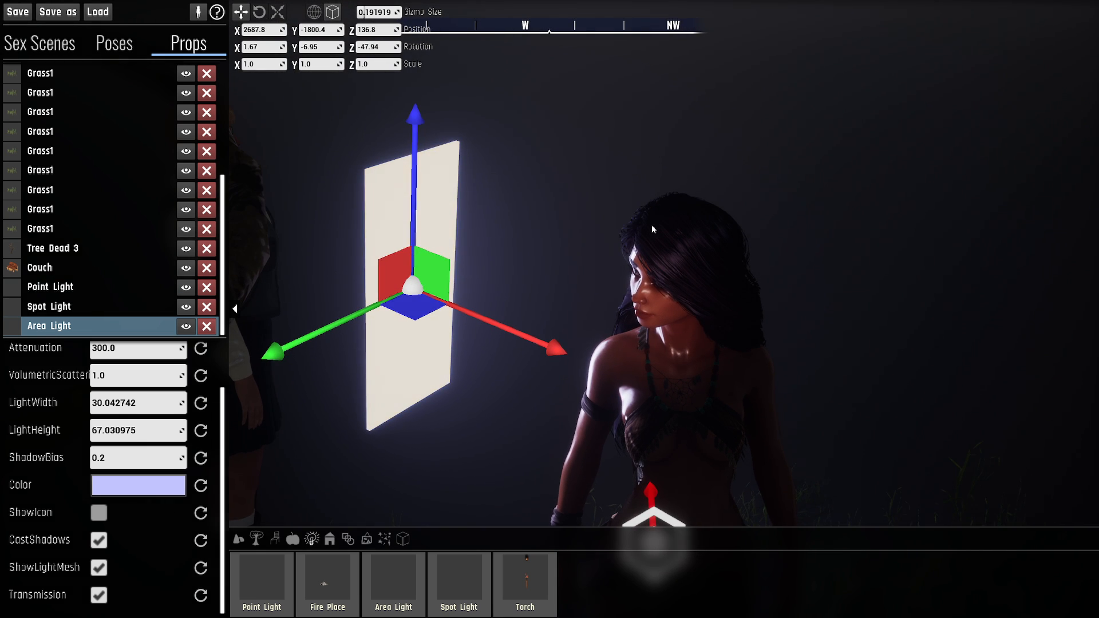
pyautogui.press('Tab')
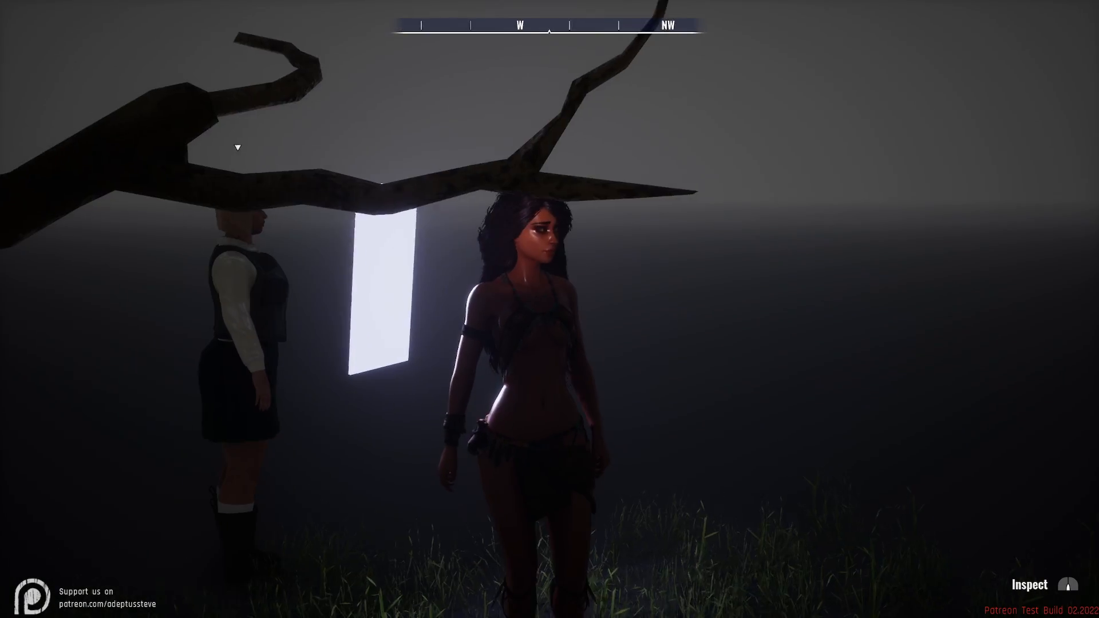
# - Reopen the prop editor and place a Fire Place from the light props on the open ground near the characters
pyautogui.press('Tab')
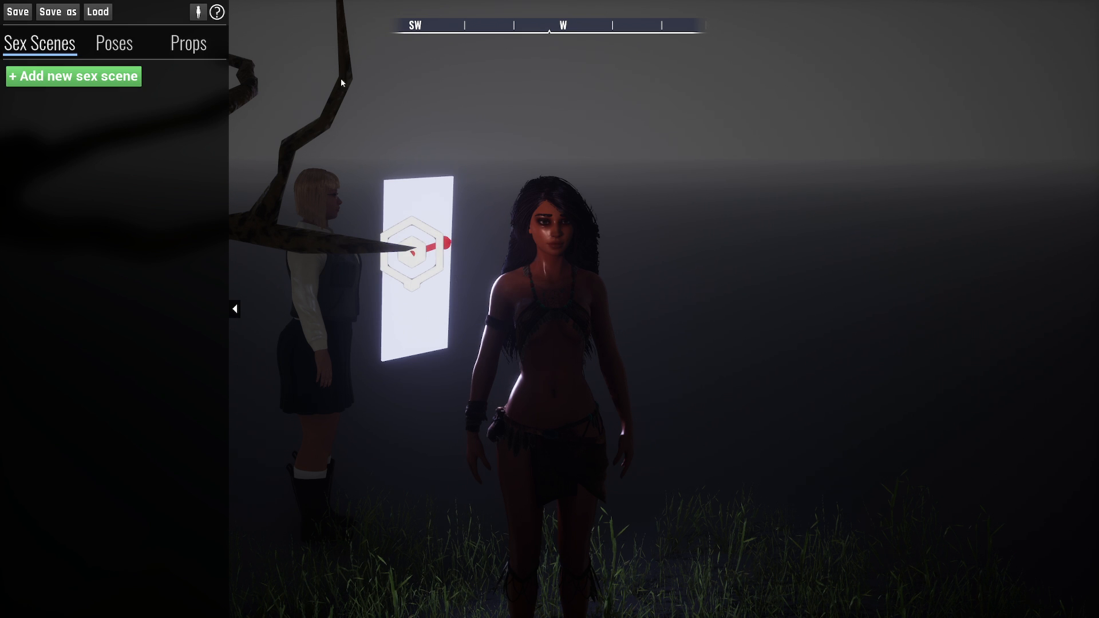
pyautogui.click(185, 57)
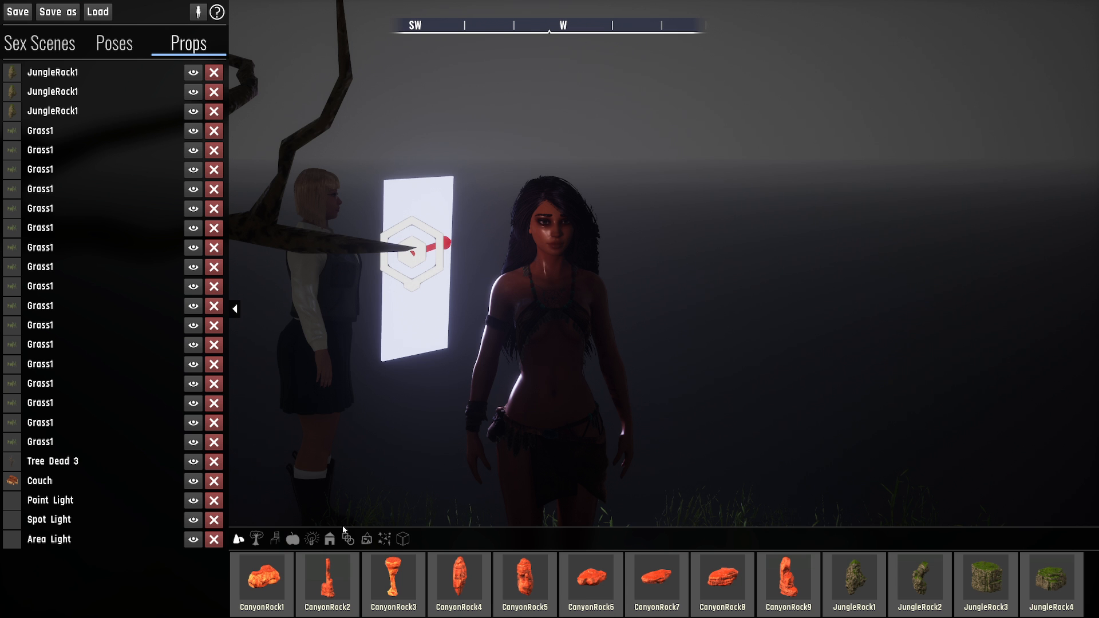
pyautogui.click(313, 541)
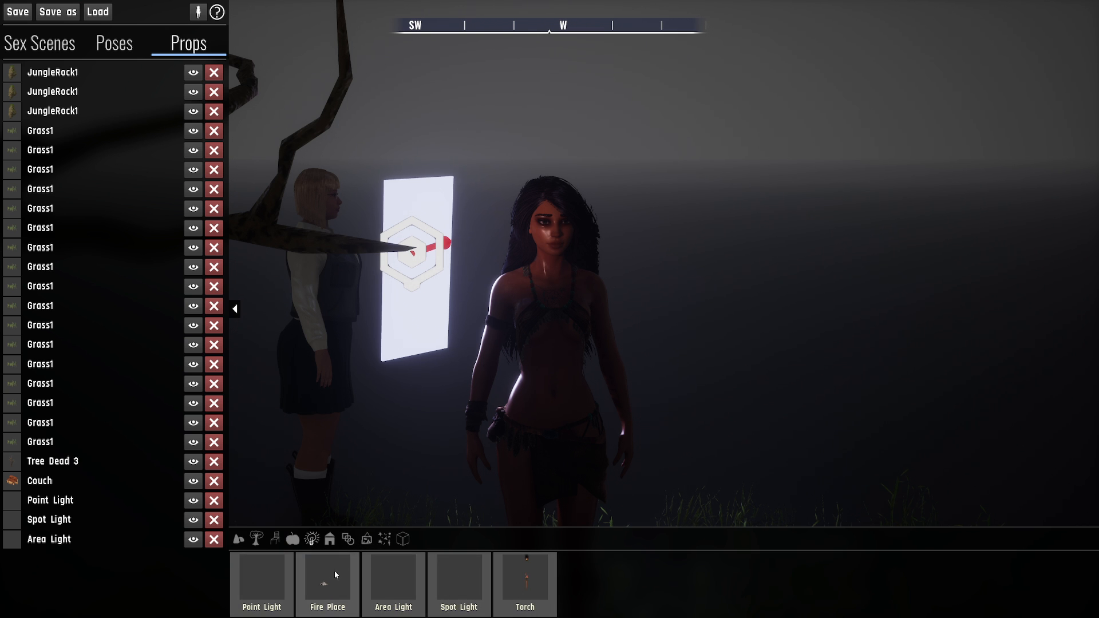
pyautogui.moveTo(335, 572); pyautogui.dragTo(264, 601, button='right')
pyautogui.moveTo(622, 369); pyautogui.dragTo(639, 350, button='right')
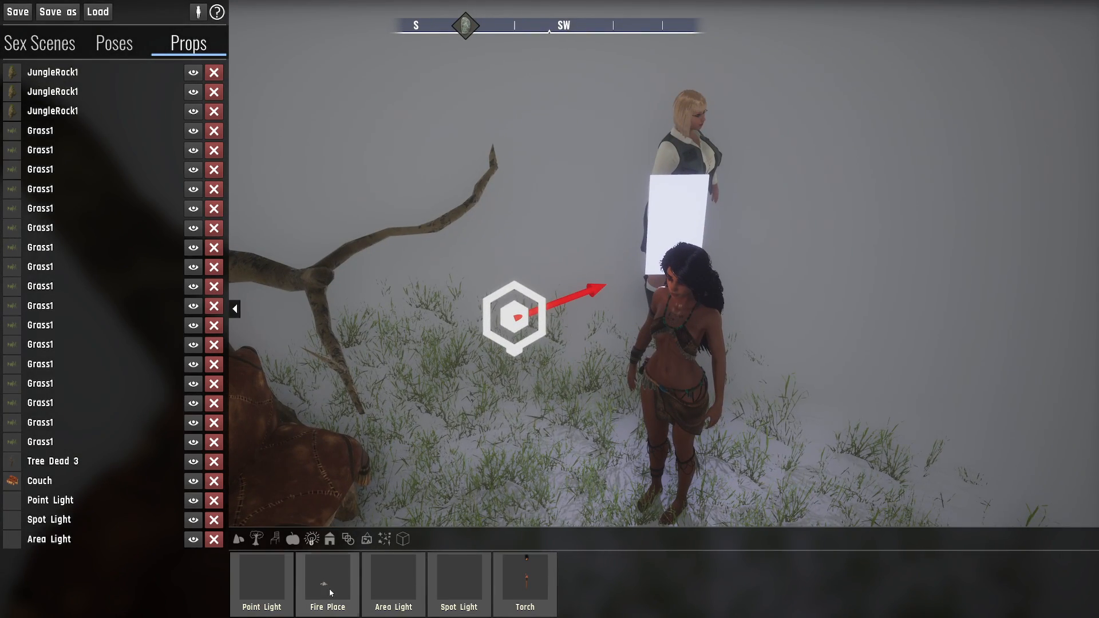
pyautogui.click(329, 589)
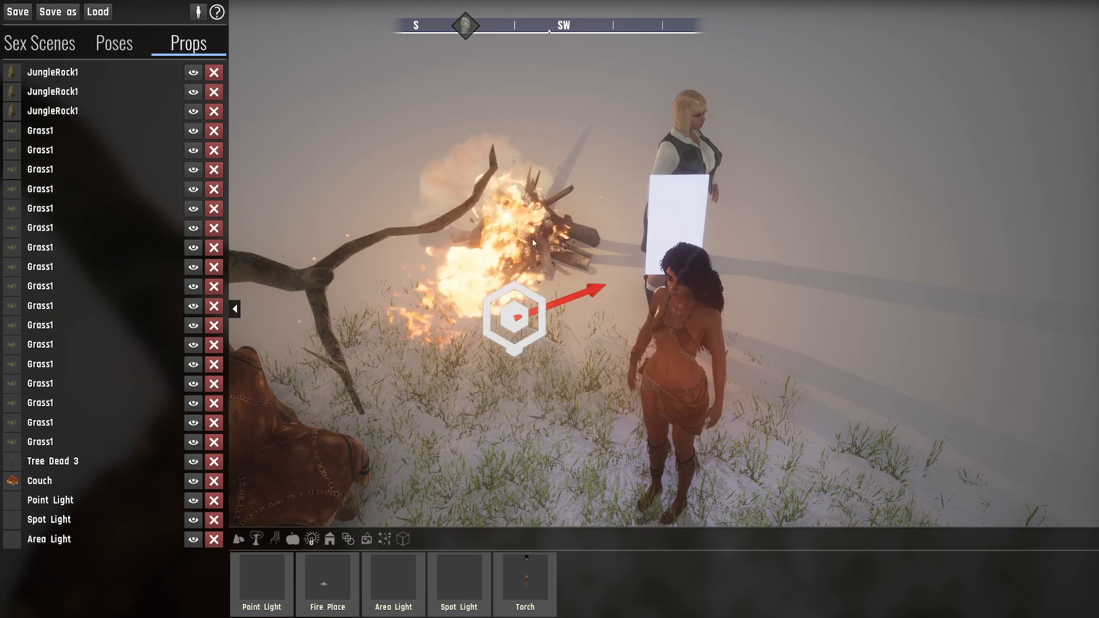
# - Select the fire place and switch off its built-in light while keeping the flames shown
pyautogui.click(518, 206)
pyautogui.press('d')
pyautogui.press('w')
pyautogui.moveTo(511, 213)
pyautogui.mouseDown(button='right')
pyautogui.moveTo(513, 228)
pyautogui.moveTo(487, 225)
pyautogui.moveTo(522, 220)
pyautogui.mouseUp(button='right')
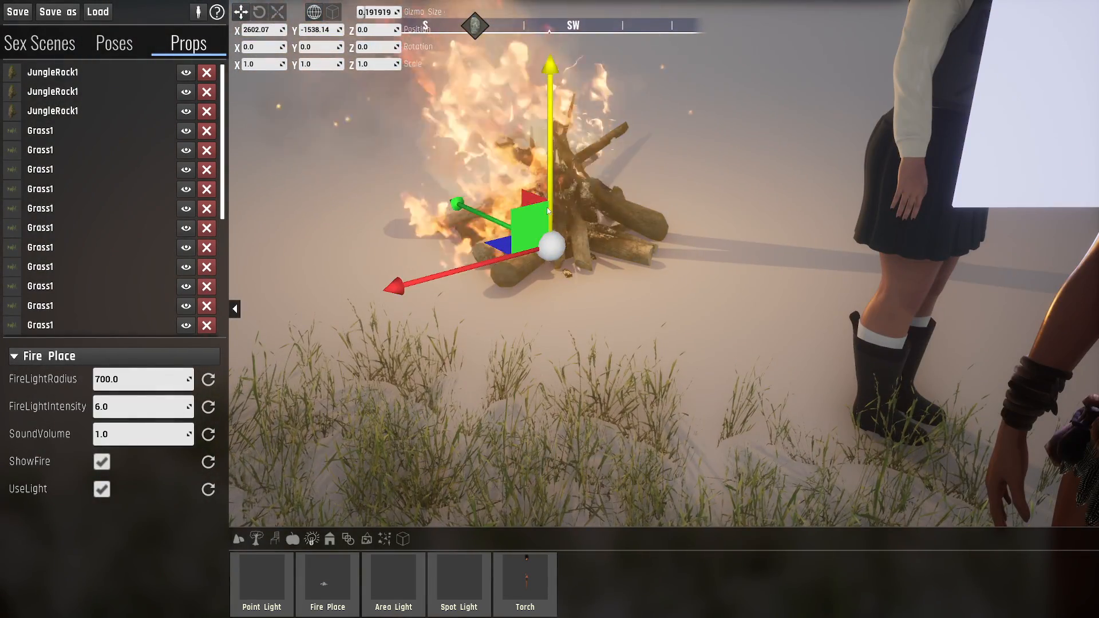
pyautogui.press('s')
pyautogui.moveTo(549, 172); pyautogui.dragTo(602, 194, button='right')
pyautogui.press('a')
pyautogui.press('e')
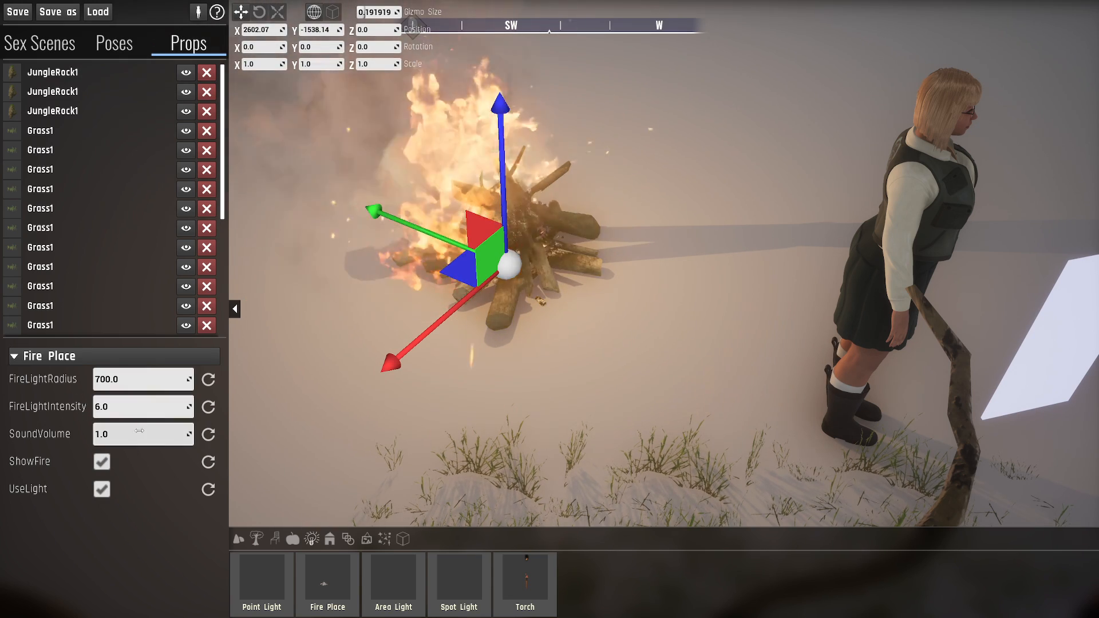
pyautogui.click(101, 490)
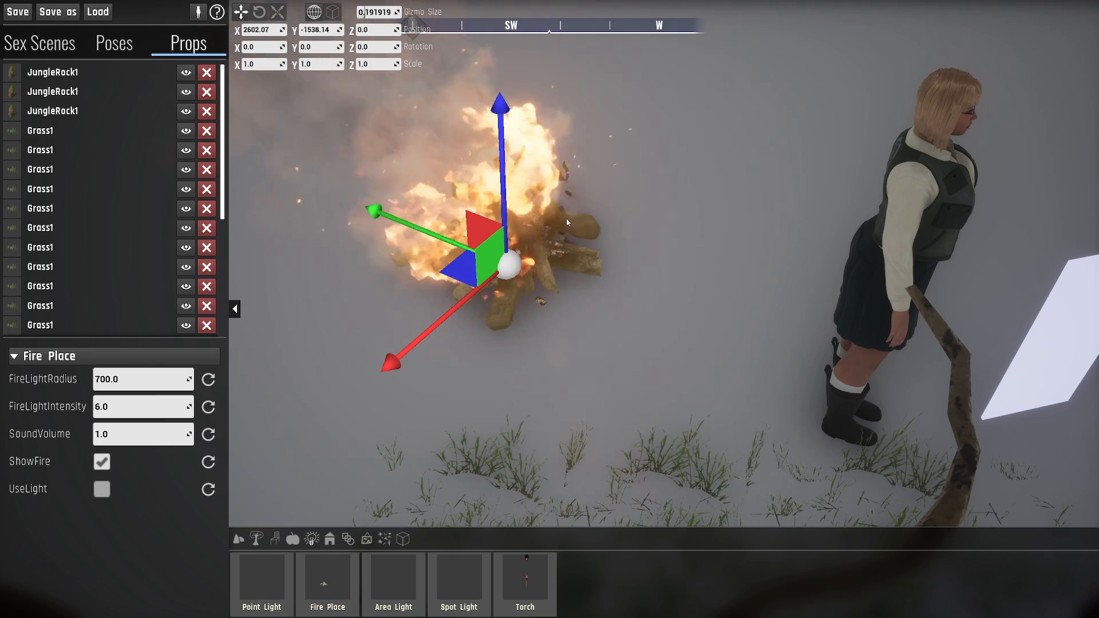
pyautogui.moveTo(566, 253); pyautogui.dragTo(550, 291, button='right')
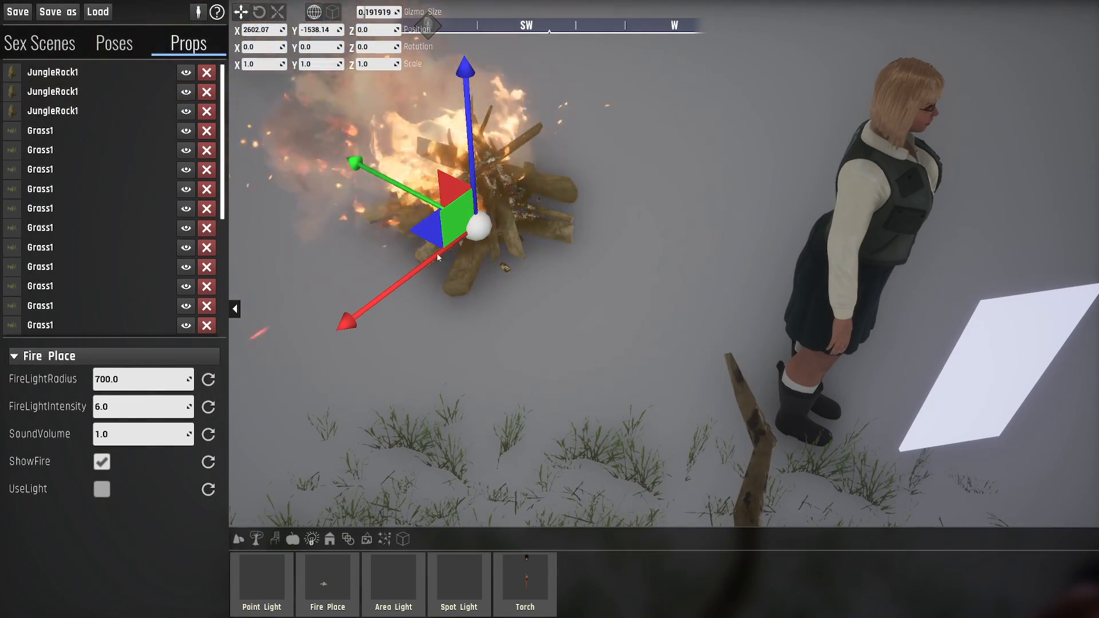
# - Select the existing point light and set its intensity to 10
pyautogui.scroll(-3, 120, 272)
pyautogui.scroll(-3, 122, 271)
pyautogui.click(68, 268)
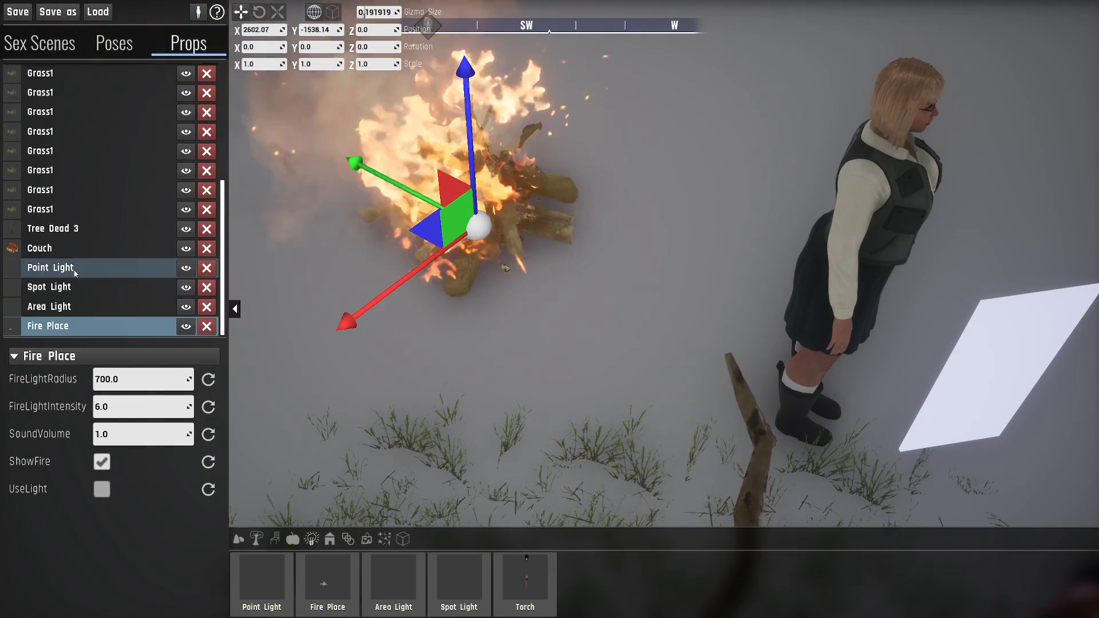
pyautogui.click(116, 380)
pyautogui.write('10')
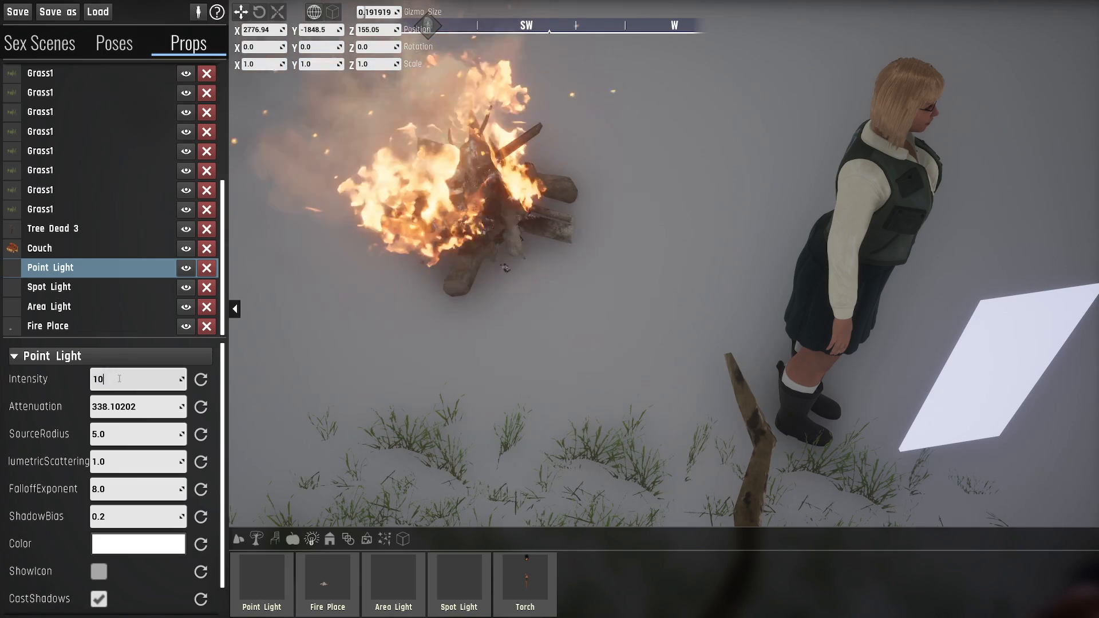
pyautogui.press('Return')
# - Move the point light over the campfire, to about X 2639.11, Y -1597.35, Z 97.3
pyautogui.moveTo(536, 343); pyautogui.dragTo(554, 375, button='right')
pyautogui.press('s')
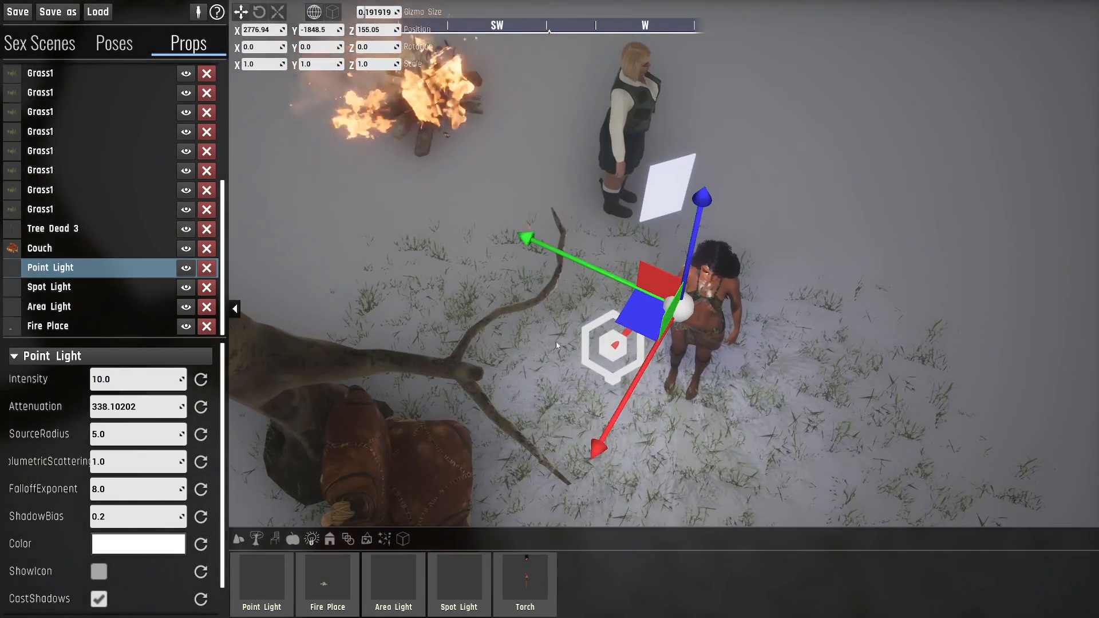
pyautogui.moveTo(637, 314); pyautogui.dragTo(389, 38)
pyautogui.moveTo(390, 39); pyautogui.dragTo(375, 13, button='right')
pyautogui.press('w')
pyautogui.moveTo(515, 102); pyautogui.dragTo(517, 195)
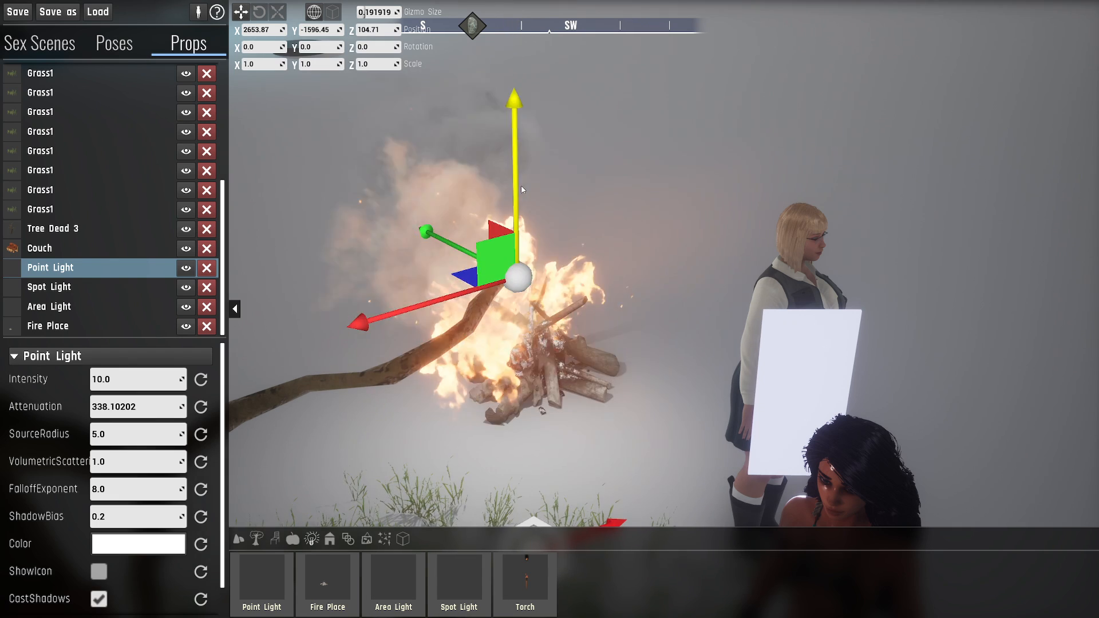
pyautogui.moveTo(468, 275); pyautogui.dragTo(491, 269)
pyautogui.moveTo(539, 219); pyautogui.dragTo(539, 231)
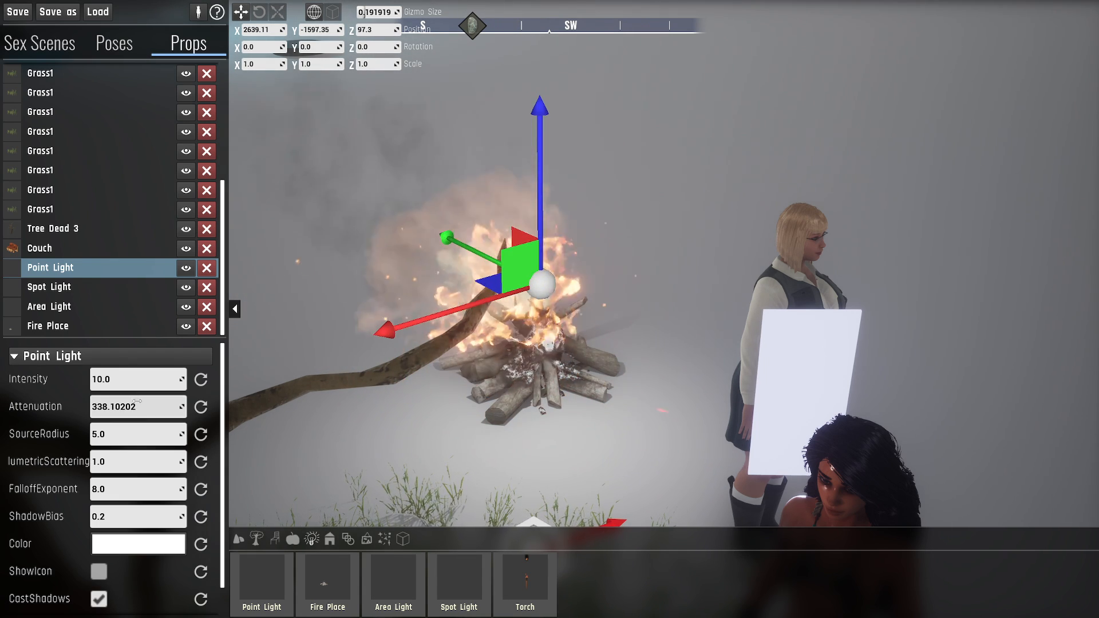
# - Set the point light's color to a warm orange, sRGB FFCA7DFF, and view its glow beside the fire
pyautogui.click(138, 544)
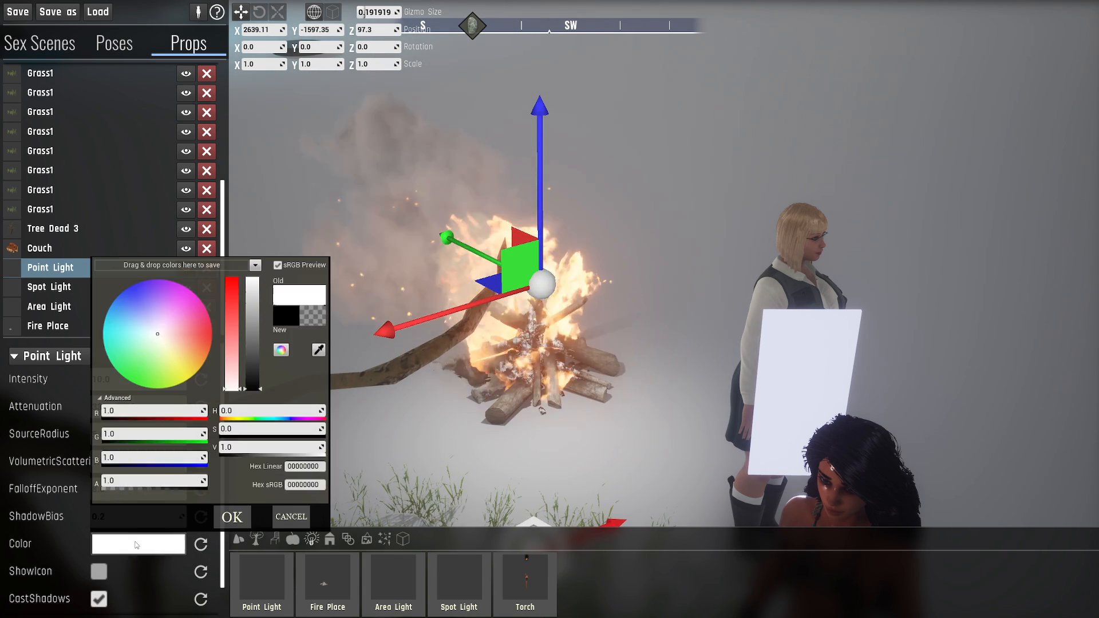
pyautogui.click(196, 356)
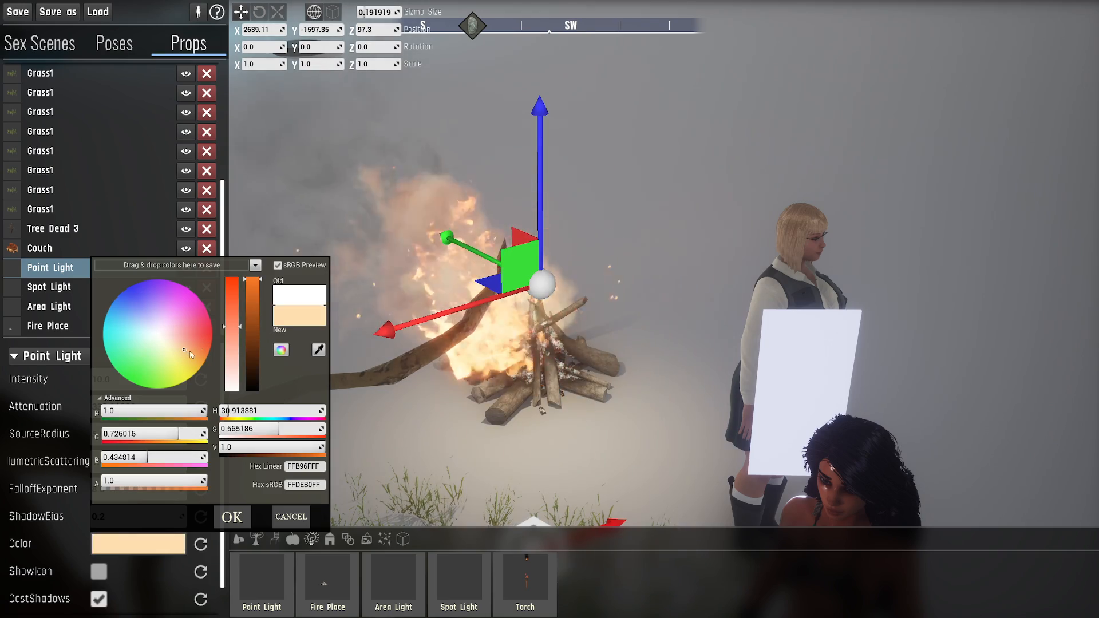
pyautogui.click(232, 517)
pyautogui.press('a')
pyautogui.press('w')
pyautogui.moveTo(504, 408); pyautogui.dragTo(529, 396, button='right')
pyautogui.press('w')
pyautogui.press('d')
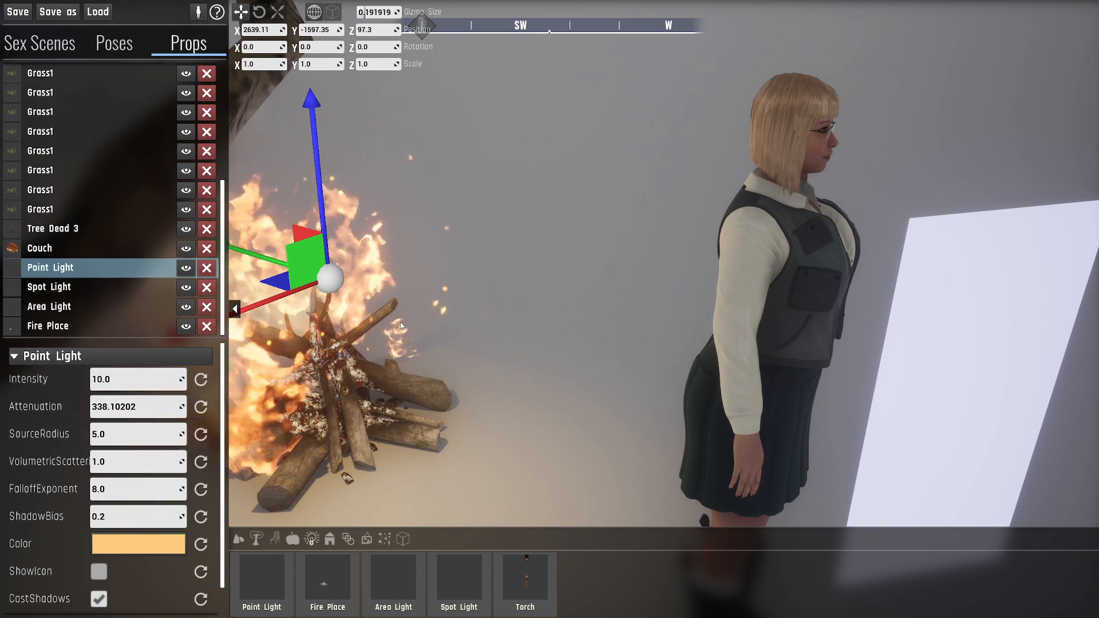
# - Select the fire place and raise its sound volume to 45
pyautogui.click(96, 326)
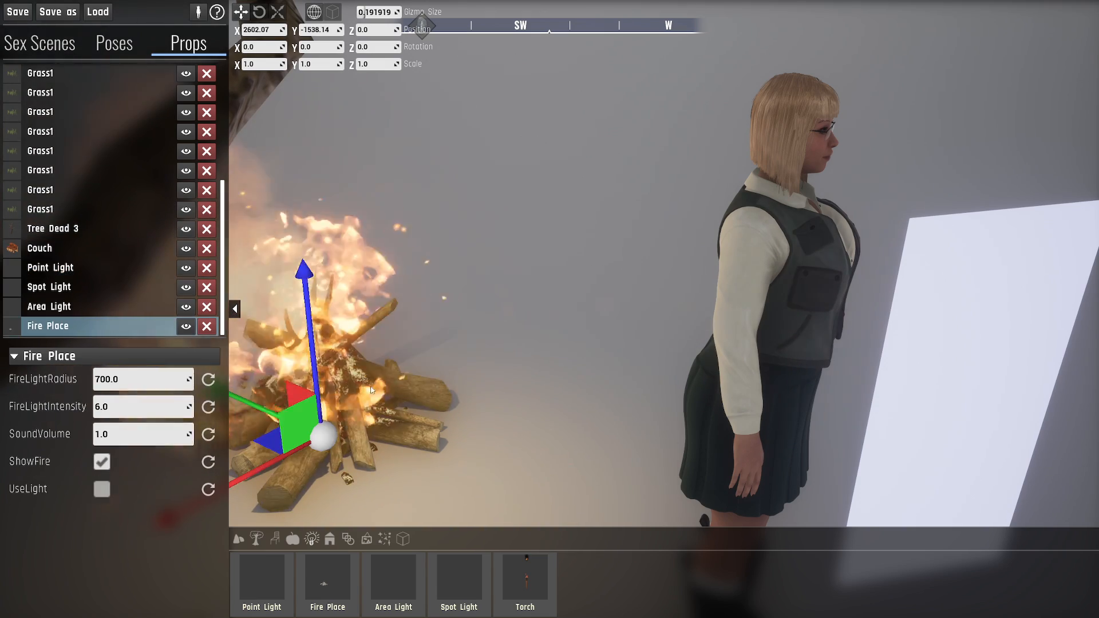
pyautogui.press('f')
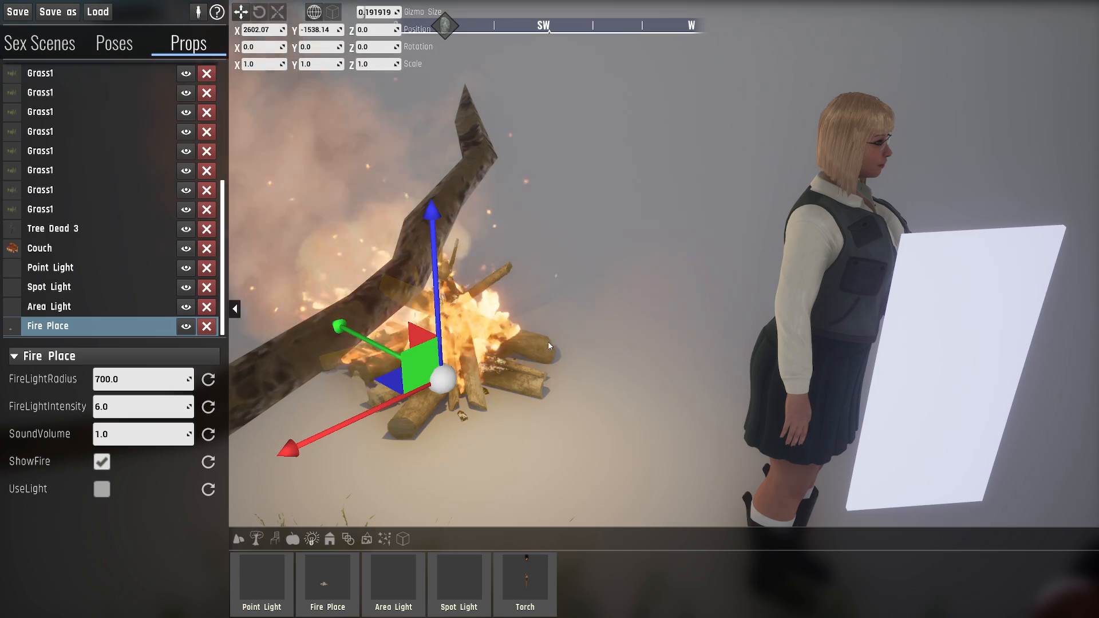
pyautogui.moveTo(564, 332); pyautogui.dragTo(590, 361, button='right')
pyautogui.press('a')
pyautogui.press('d')
pyautogui.press('w')
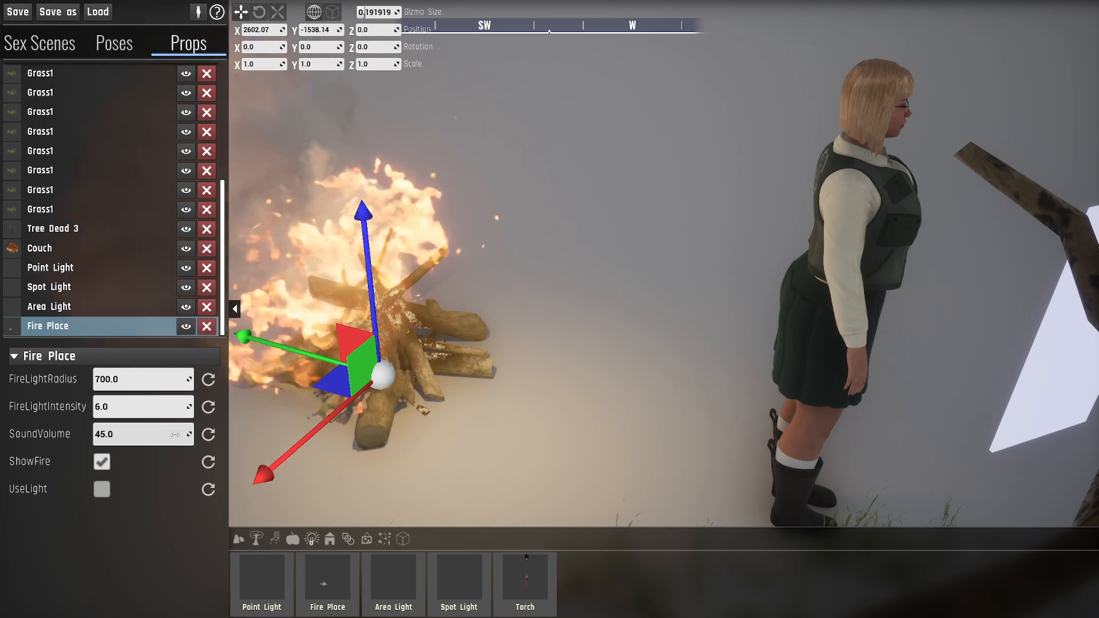
# - Reset the fire place's sound volume to its default of 1.0
pyautogui.click(209, 435)
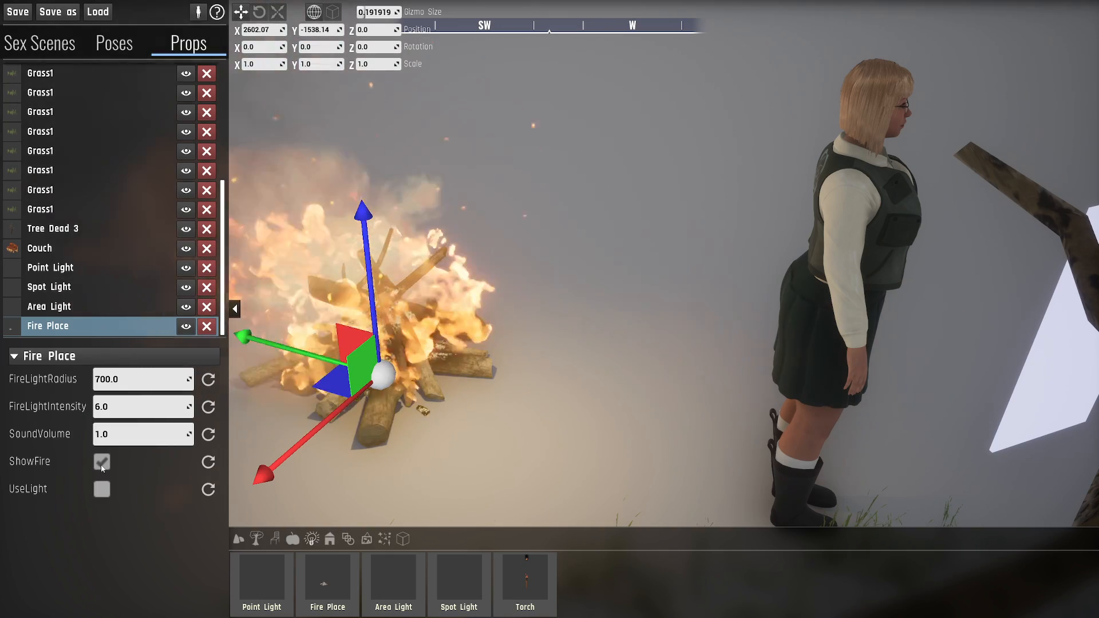
pyautogui.moveTo(595, 295); pyautogui.dragTo(511, 325, button='right')
pyautogui.press('s')
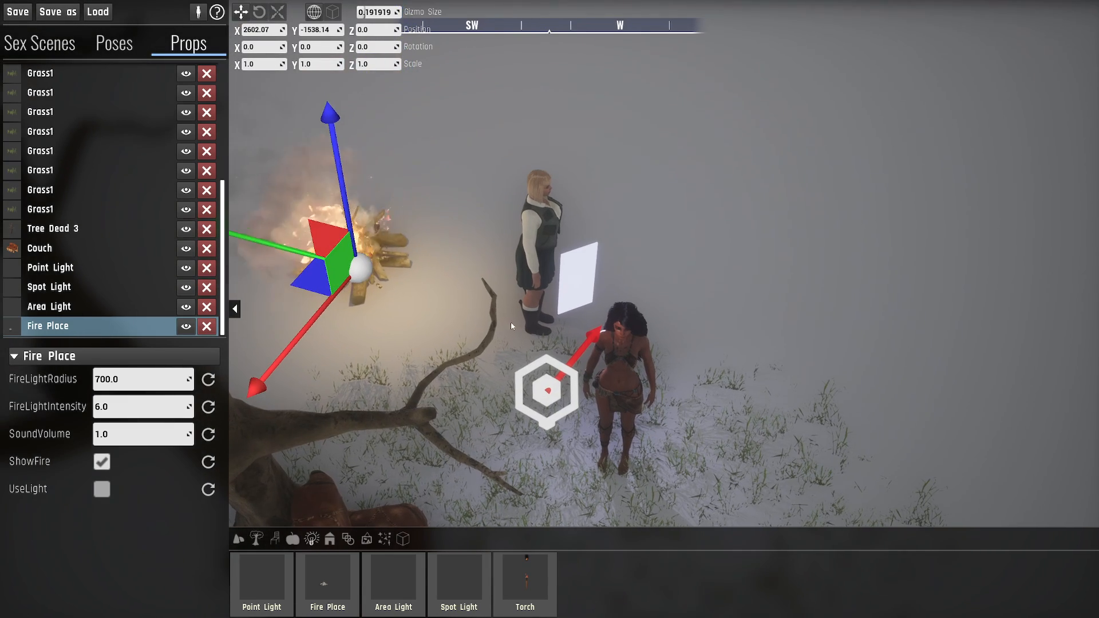
pyautogui.moveTo(603, 387); pyautogui.dragTo(593, 397, button='right')
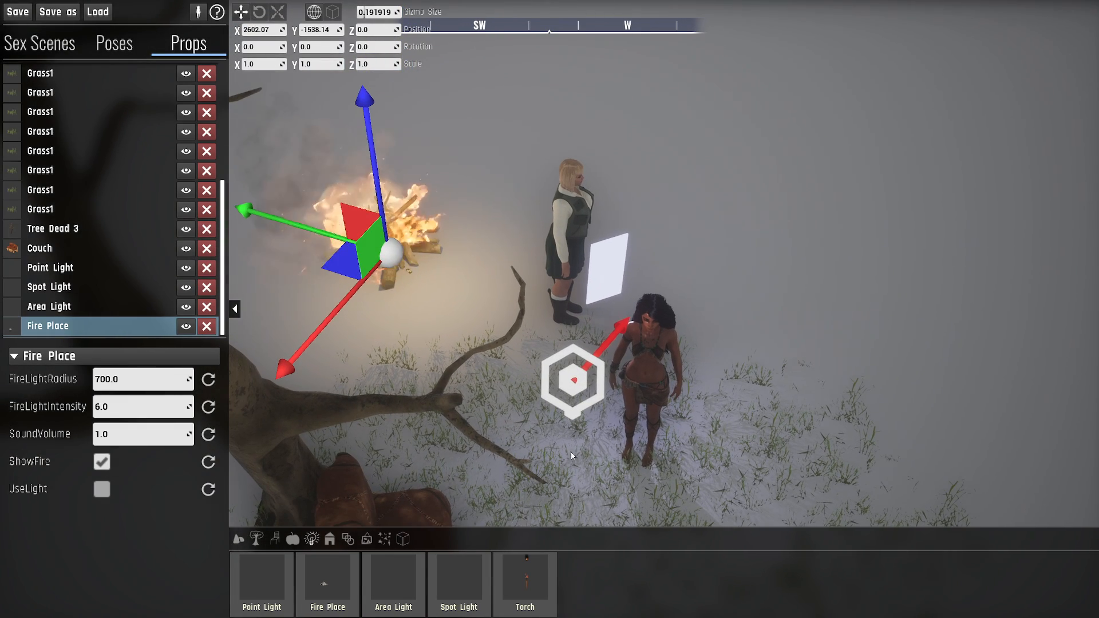
# - Place a torch on the ground near the campfire, at about X 2644.02, Y -1670.85, and inspect it up close
pyautogui.click(527, 574)
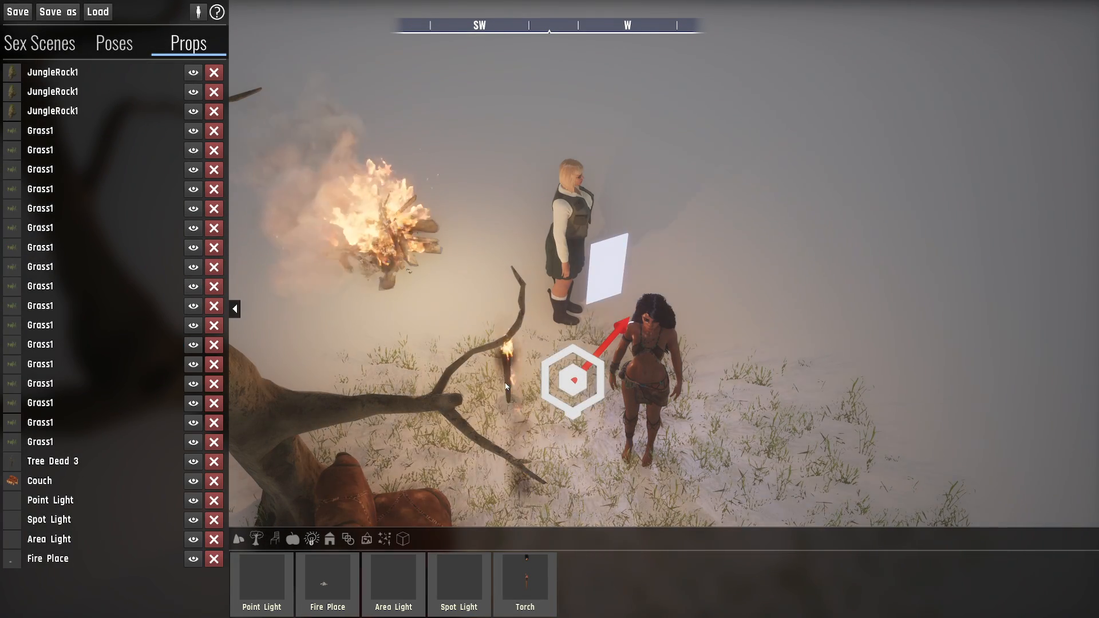
pyautogui.click(487, 314)
pyautogui.press('w')
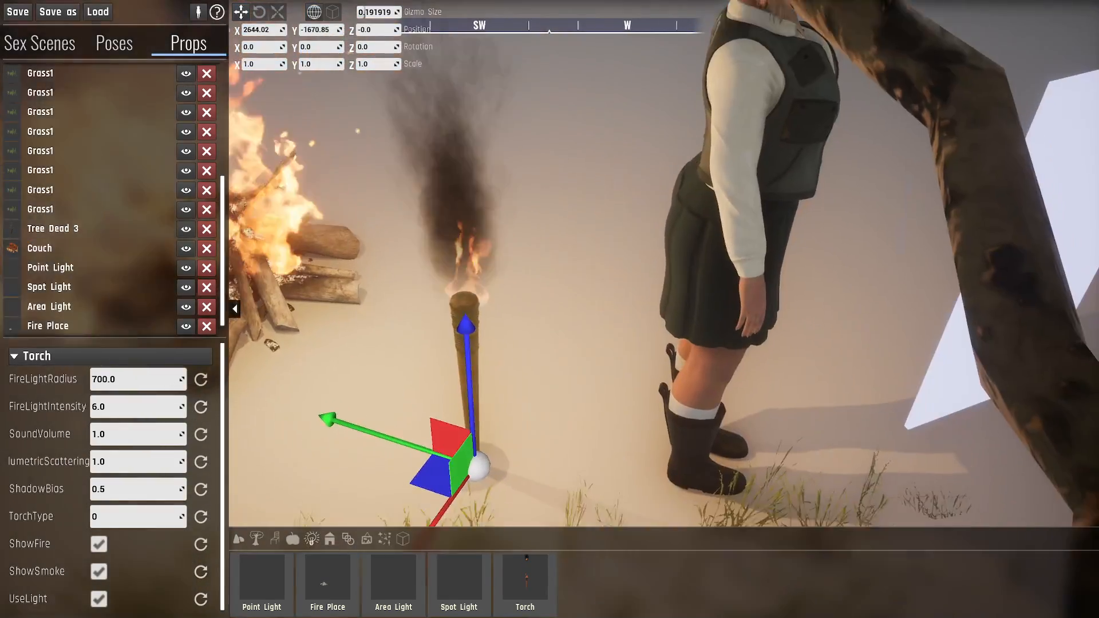
pyautogui.press('s')
pyautogui.moveTo(487, 313); pyautogui.dragTo(490, 325, button='right')
pyautogui.press('w')
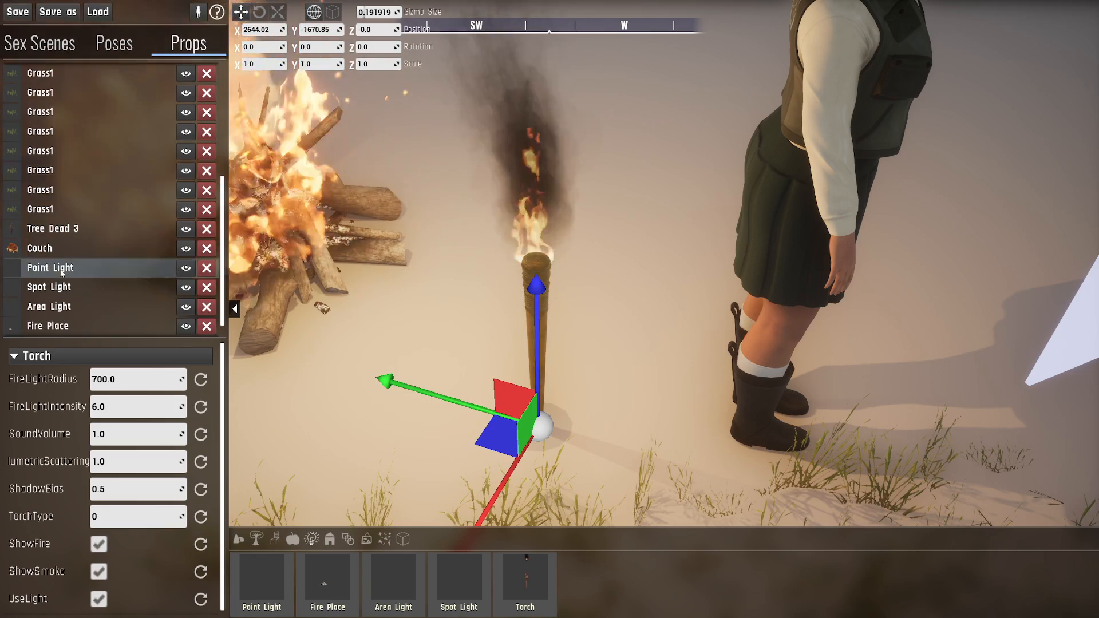
# - Set the torch's TorchType to 1 and view the whole model
pyautogui.scroll(-1, 42, 475)
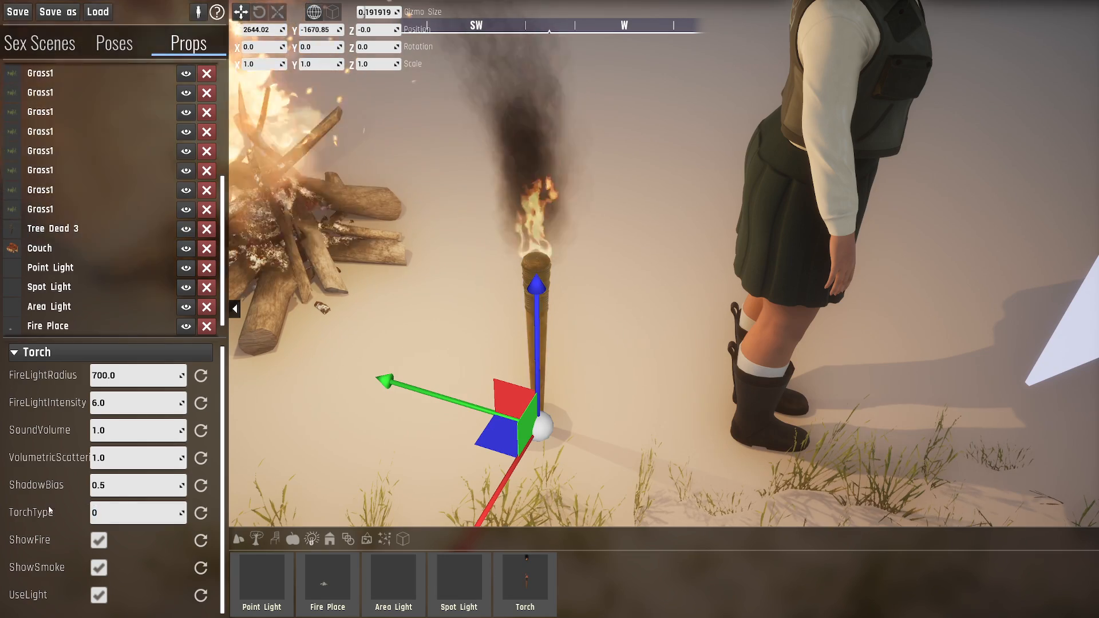
pyautogui.write('1')
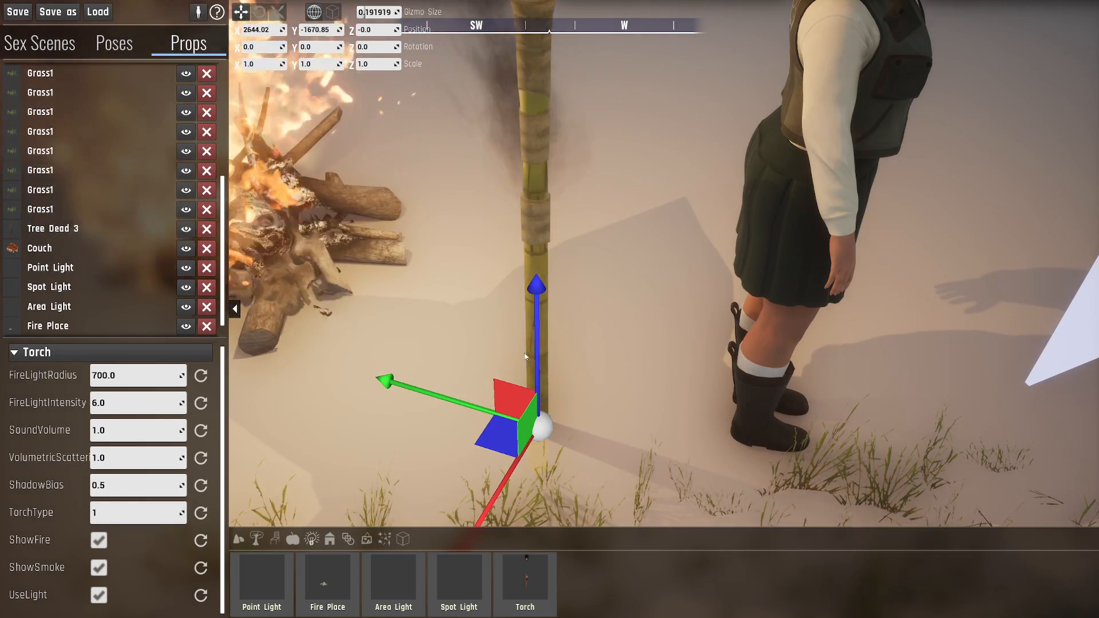
pyautogui.press('s')
pyautogui.moveTo(526, 357)
pyautogui.mouseDown(button='right')
pyautogui.moveTo(525, 298)
pyautogui.moveTo(527, 369)
pyautogui.moveTo(529, 356)
pyautogui.mouseUp(button='right')
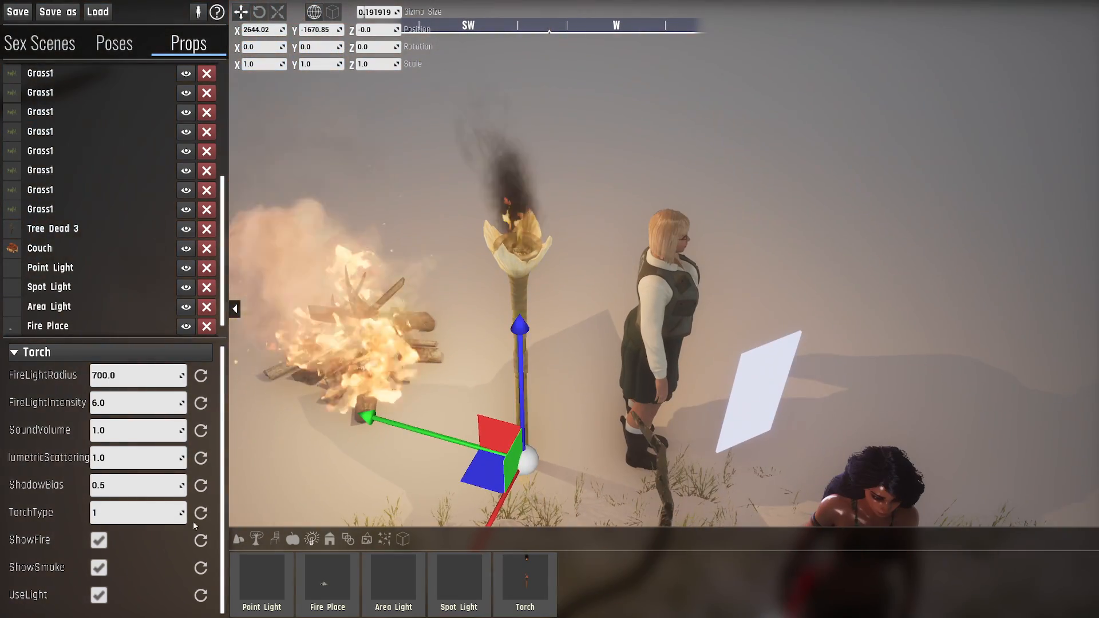
# - Change the torch's TorchType to 2 and view the resulting model beside the campfire
pyautogui.press('Return')
pyautogui.press('a')
pyautogui.press('w')
pyautogui.moveTo(559, 417); pyautogui.dragTo(575, 438, button='right')
pyautogui.press('d')
pyautogui.press('s')
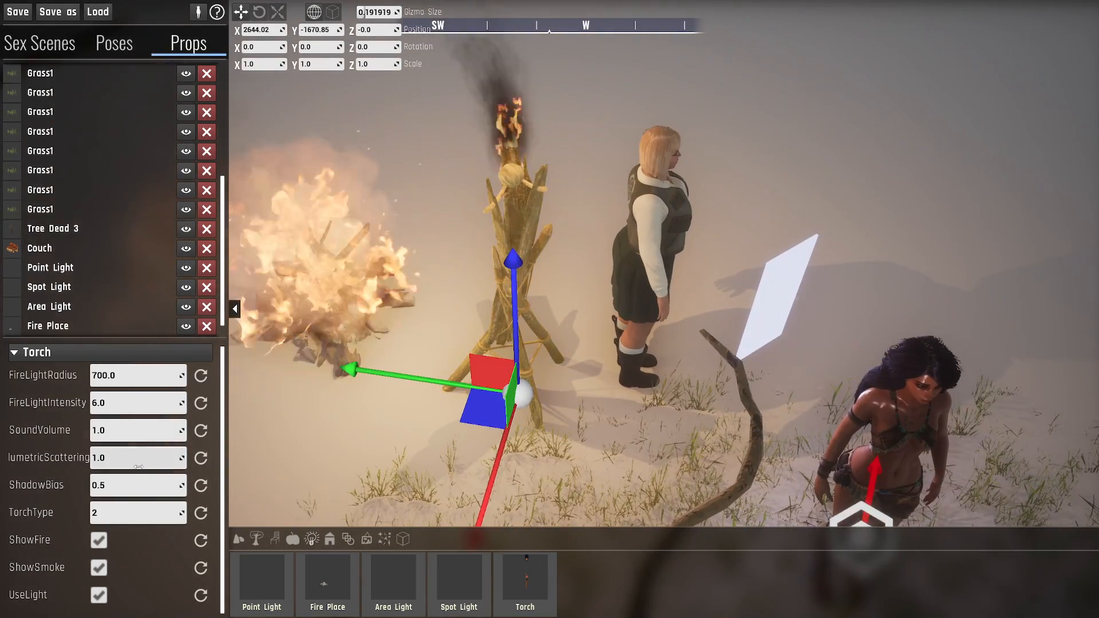
# - Set the torch's TorchType to 3 and raise the torch to about Y -1662.91, Z 54.36
pyautogui.press('Return')
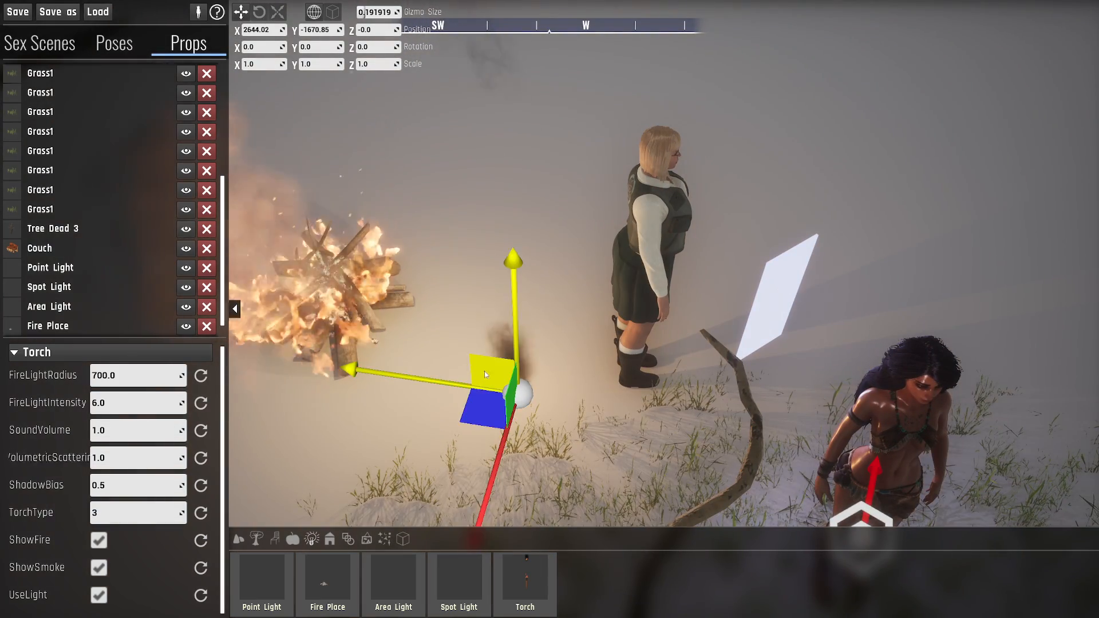
pyautogui.moveTo(495, 328); pyautogui.dragTo(528, 282)
pyautogui.press('e')
pyautogui.moveTo(539, 290); pyautogui.dragTo(595, 282, button='right')
pyautogui.press('w')
pyautogui.press('q')
pyautogui.press('a')
pyautogui.press('q')
pyautogui.press('s')
pyautogui.moveTo(563, 270); pyautogui.dragTo(464, 501)
pyautogui.moveTo(464, 502); pyautogui.dragTo(465, 530, button='right')
pyautogui.moveTo(469, 453); pyautogui.dragTo(460, 268)
pyautogui.press('s')
pyautogui.moveTo(653, 326); pyautogui.dragTo(631, 337, button='right')
pyautogui.press('w')
# - Switch the torch's UseLight option off and on repeatedly to compare the lighting, leaving it enabled
pyautogui.click(101, 600)
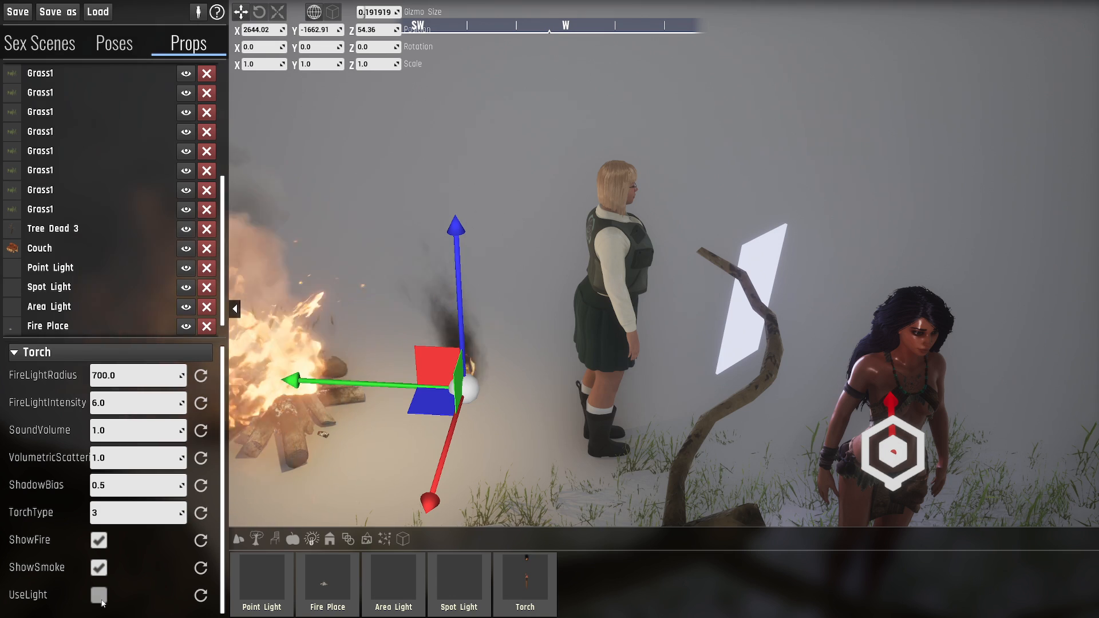
pyautogui.click(101, 600)
pyautogui.click(101, 600)
pyautogui.click(102, 600)
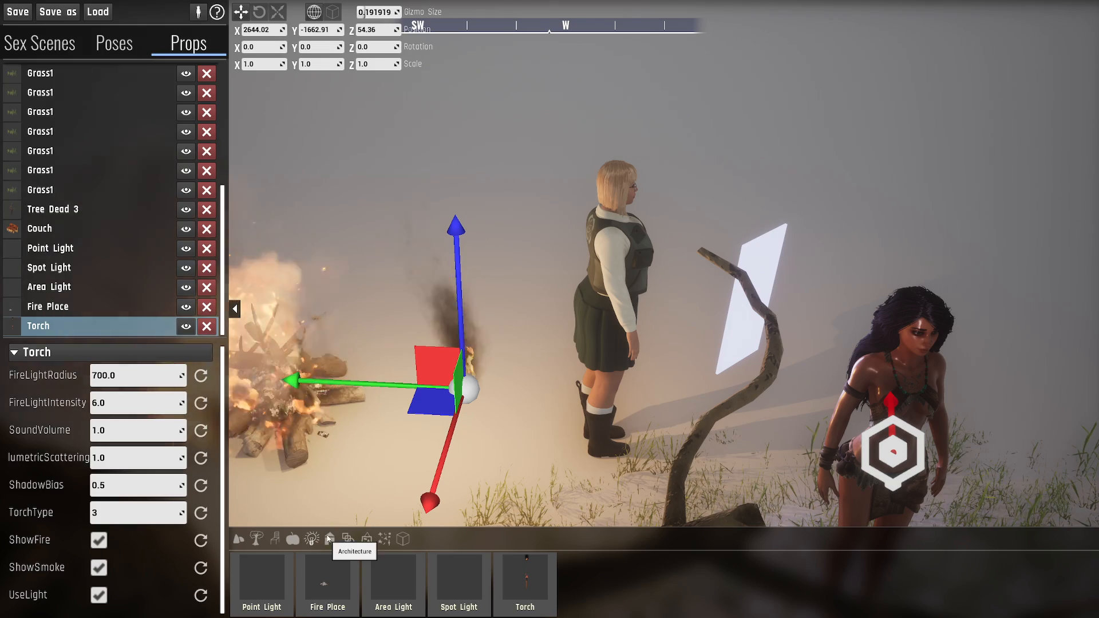
# - Show the Architecture props and bring the grassy area by the couch into view
pyautogui.moveTo(435, 366); pyautogui.dragTo(309, 464, button='right')
pyautogui.press('s')
pyautogui.press('d')
pyautogui.moveTo(635, 375)
pyautogui.mouseDown(button='right')
pyautogui.moveTo(635, 418)
pyautogui.moveTo(618, 386)
pyautogui.mouseUp(button='right')
pyautogui.press('w')
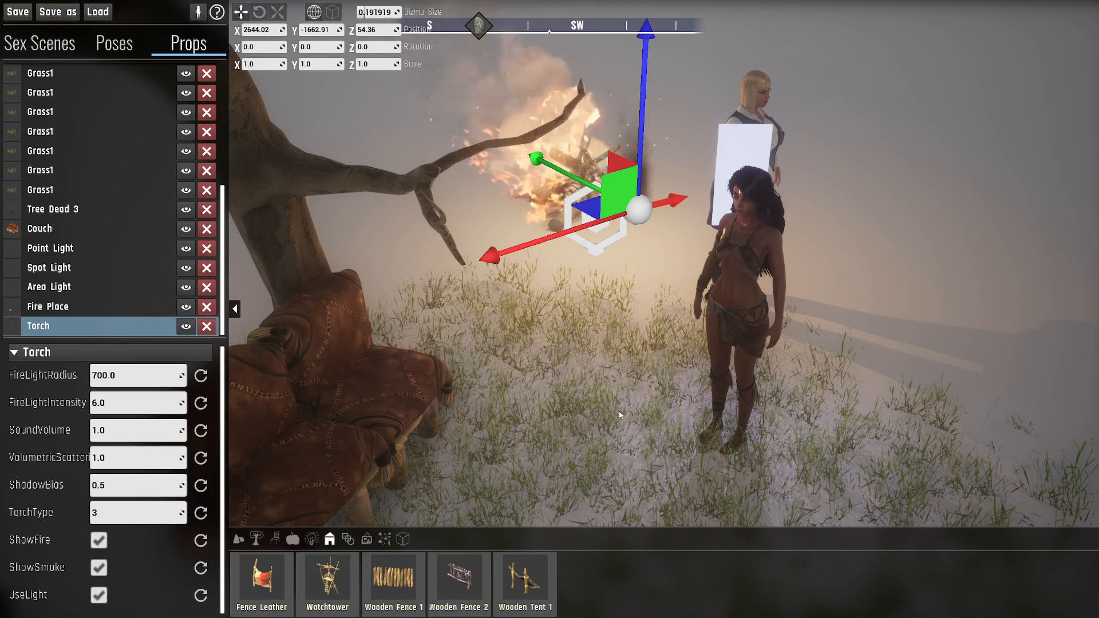
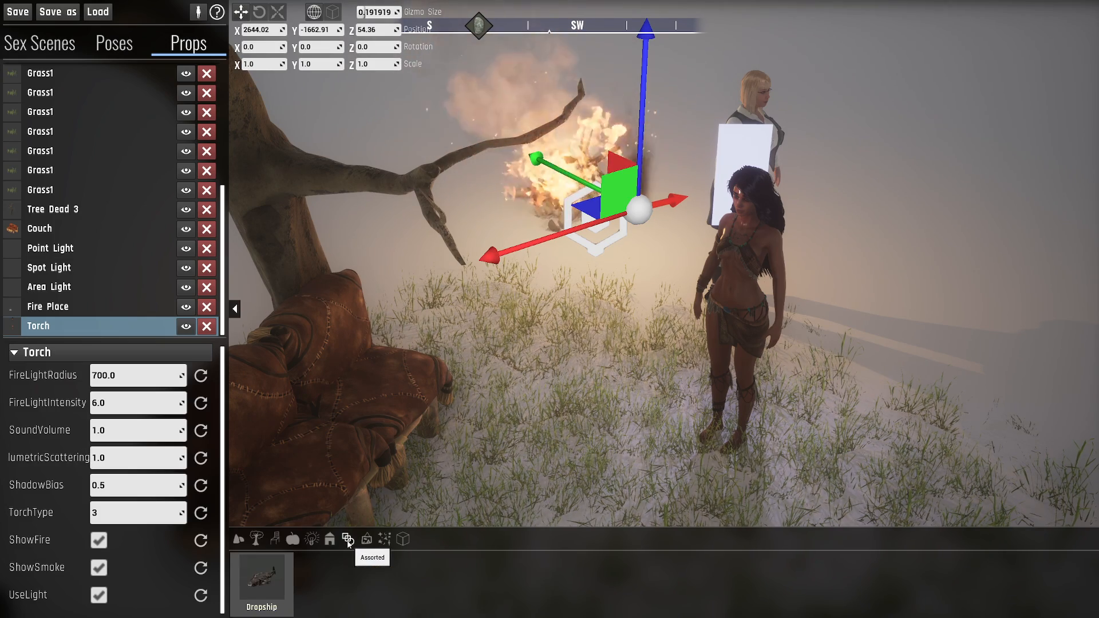
# - Add the Dropship prop to the open area behind the characters, at about X 1403.24, Y -1998.3
pyautogui.moveTo(549, 309); pyautogui.dragTo(713, 201, button='right')
pyautogui.click(261, 576)
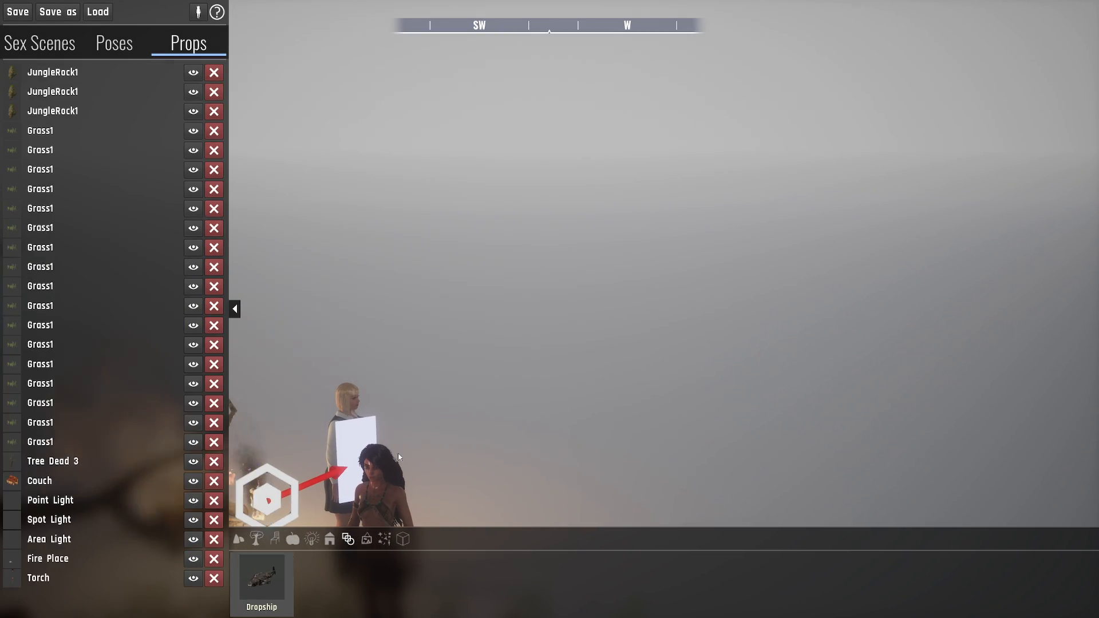
pyautogui.moveTo(839, 343); pyautogui.dragTo(840, 341)
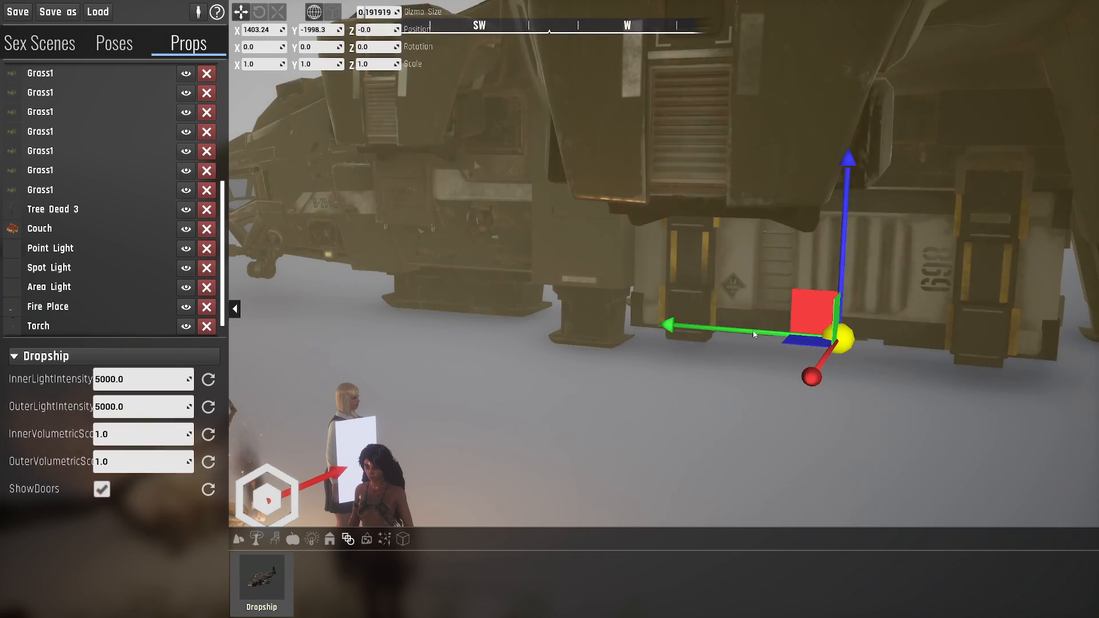
# - Rotate the dropship about Z to about -48.56 degrees so its side faces the campfire
pyautogui.moveTo(756, 336); pyautogui.dragTo(617, 359, button='right')
pyautogui.press('e')
pyautogui.moveTo(783, 379); pyautogui.dragTo(761, 391)
pyautogui.moveTo(760, 392); pyautogui.dragTo(677, 413, button='right')
pyautogui.press('s')
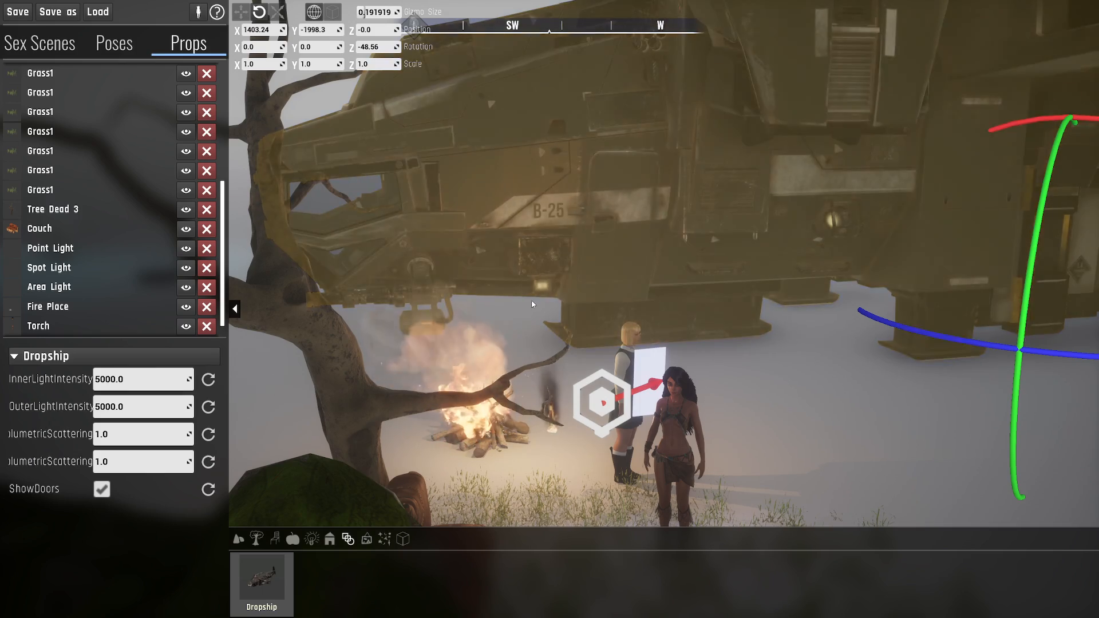
# - Test the dropship's OuterLightIntensity at 0, and restore it to 5000
pyautogui.press('a')
pyautogui.moveTo(427, 363); pyautogui.dragTo(682, 281, button='right')
pyautogui.press('a')
pyautogui.press('w')
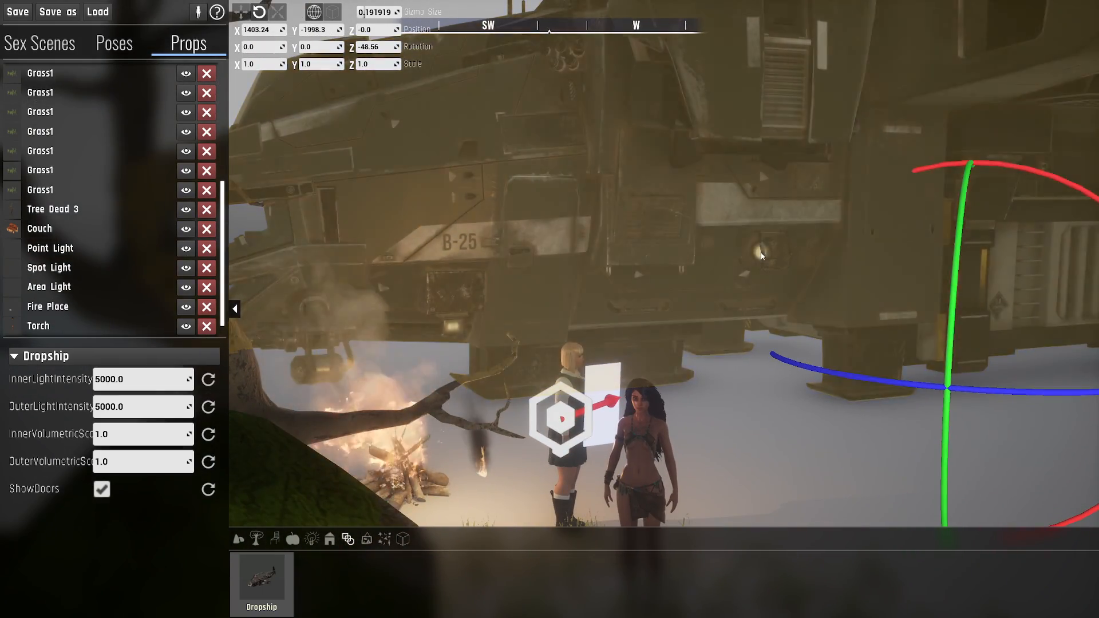
pyautogui.moveTo(754, 250); pyautogui.dragTo(912, 241, button='right')
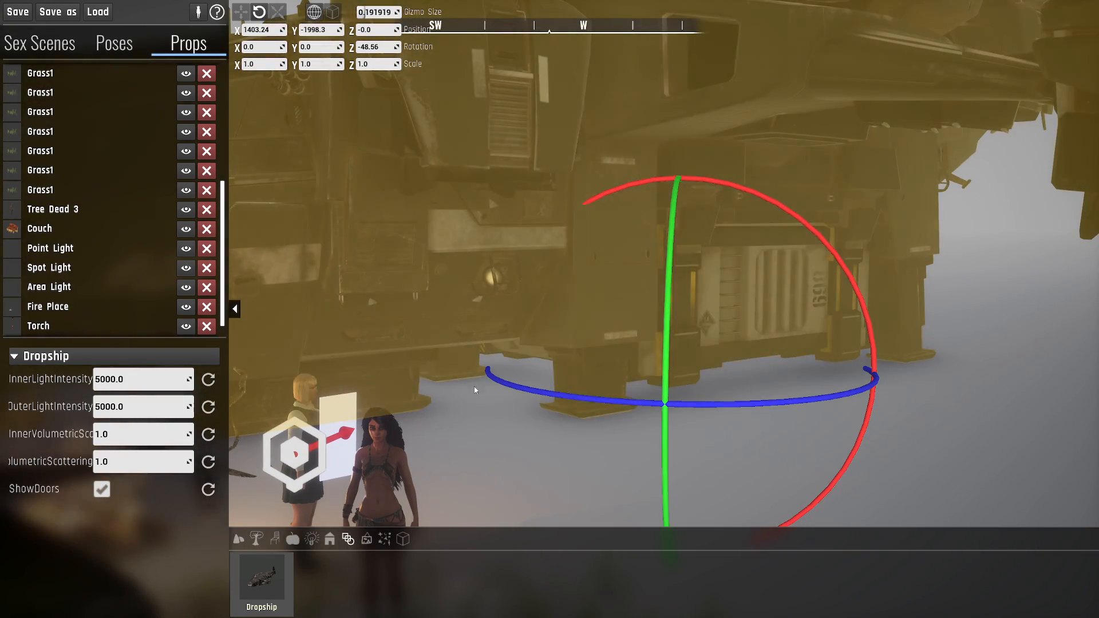
pyautogui.moveTo(474, 390); pyautogui.dragTo(395, 402, button='right')
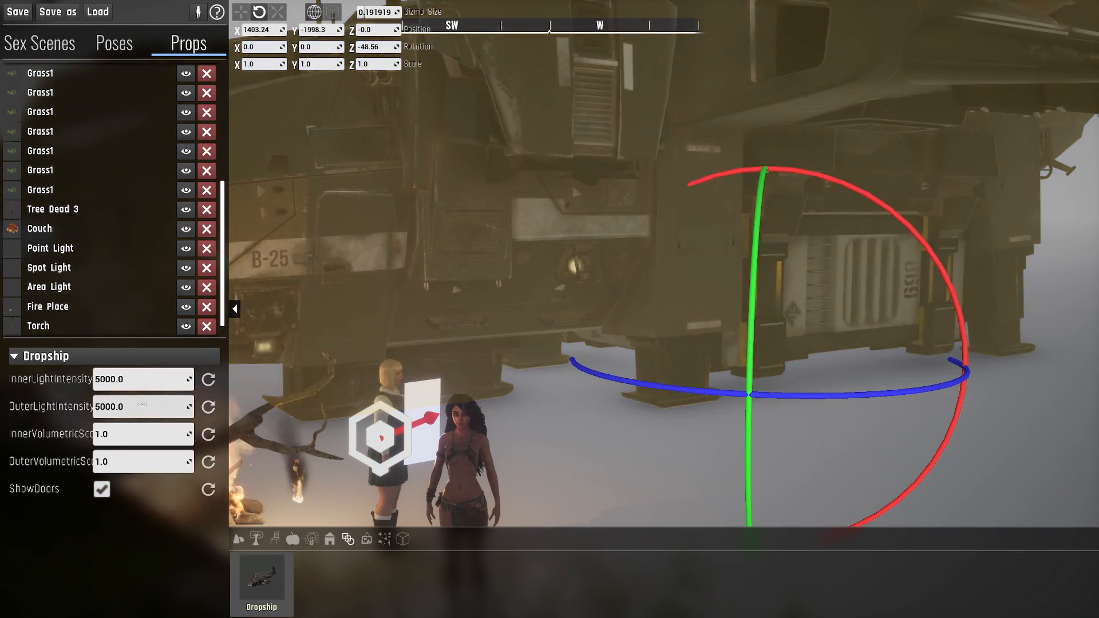
pyautogui.click(135, 405)
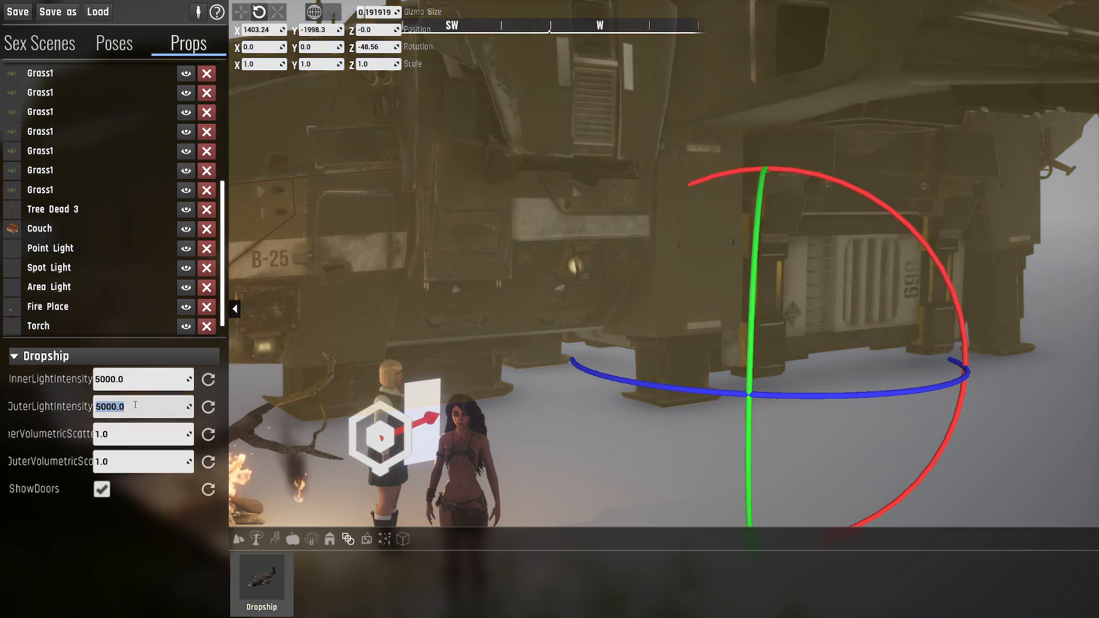
pyautogui.write('0')
pyautogui.press('Return')
pyautogui.write('5000')
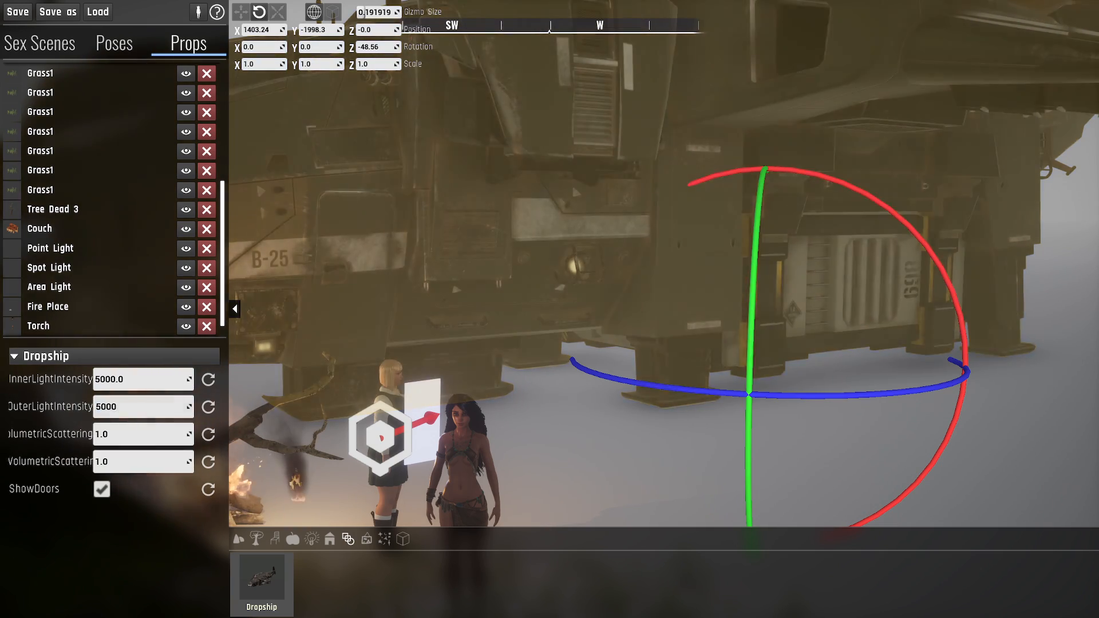
pyautogui.press('Return')
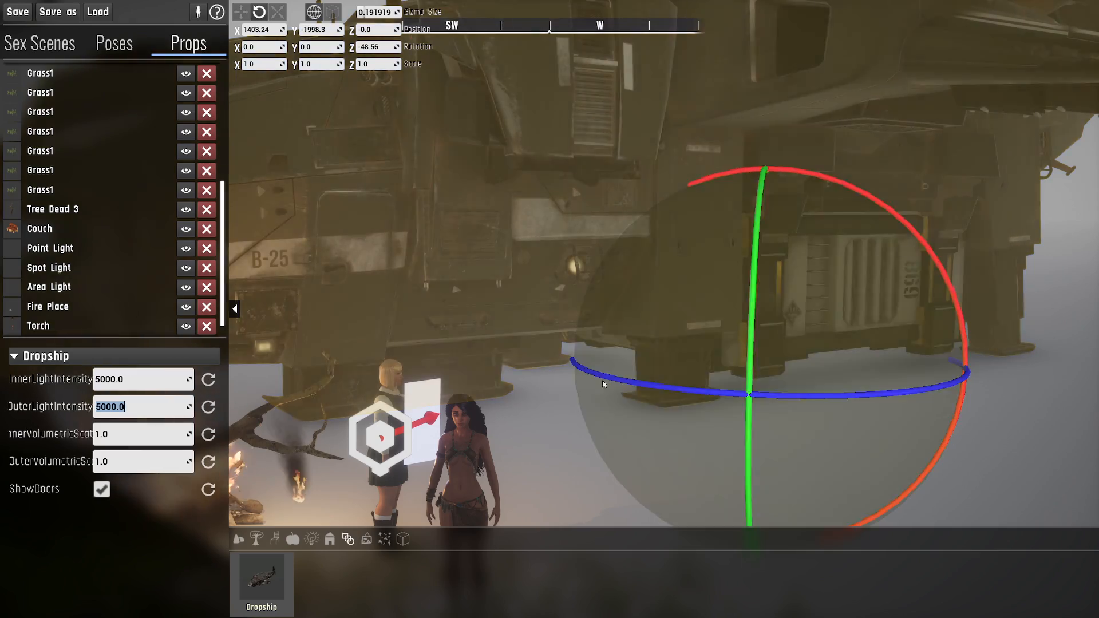
# - Try an InnerVolumetricScattering of 222 on the dropship, view the cabin light, and reset the value to its default
pyautogui.moveTo(549, 390); pyautogui.dragTo(528, 392, button='right')
pyautogui.moveTo(574, 327); pyautogui.dragTo(553, 325, button='right')
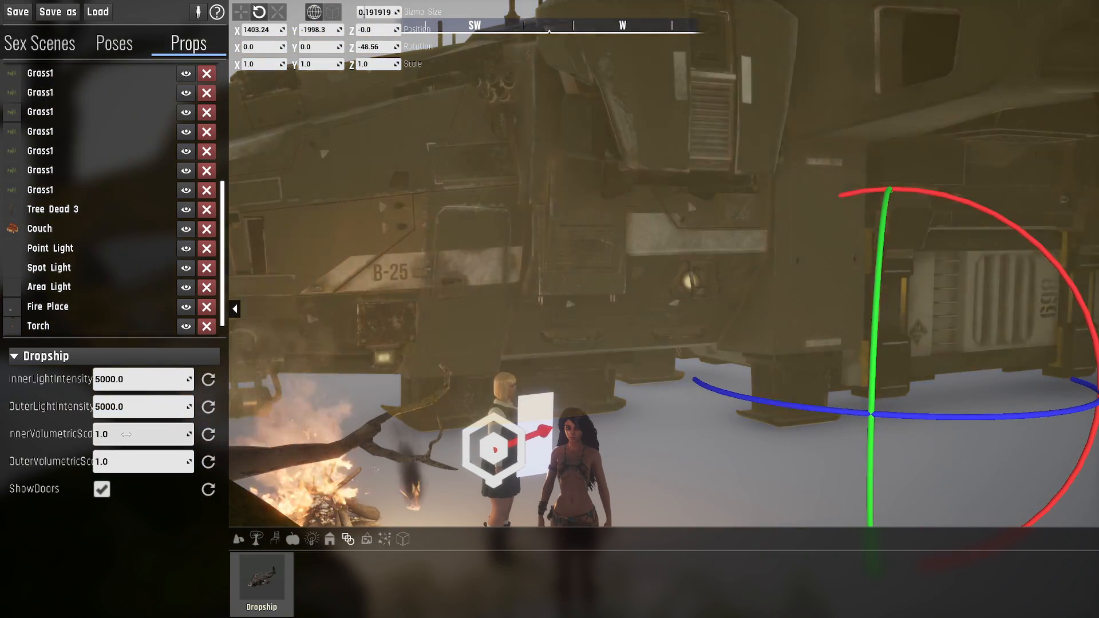
pyautogui.click(127, 435)
pyautogui.write('222')
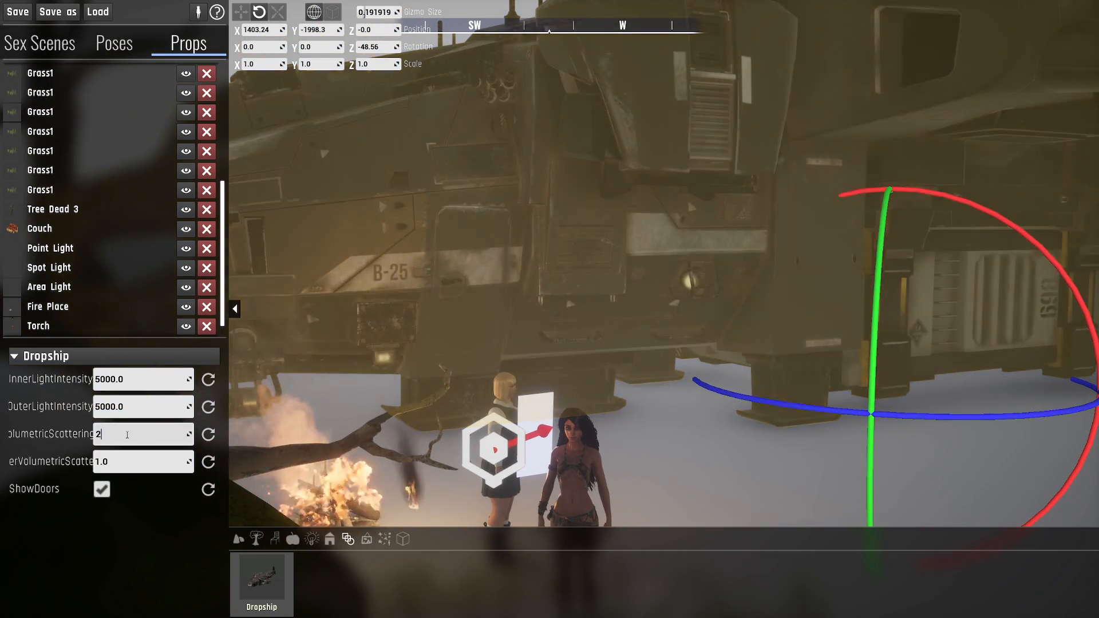
pyautogui.press('Return')
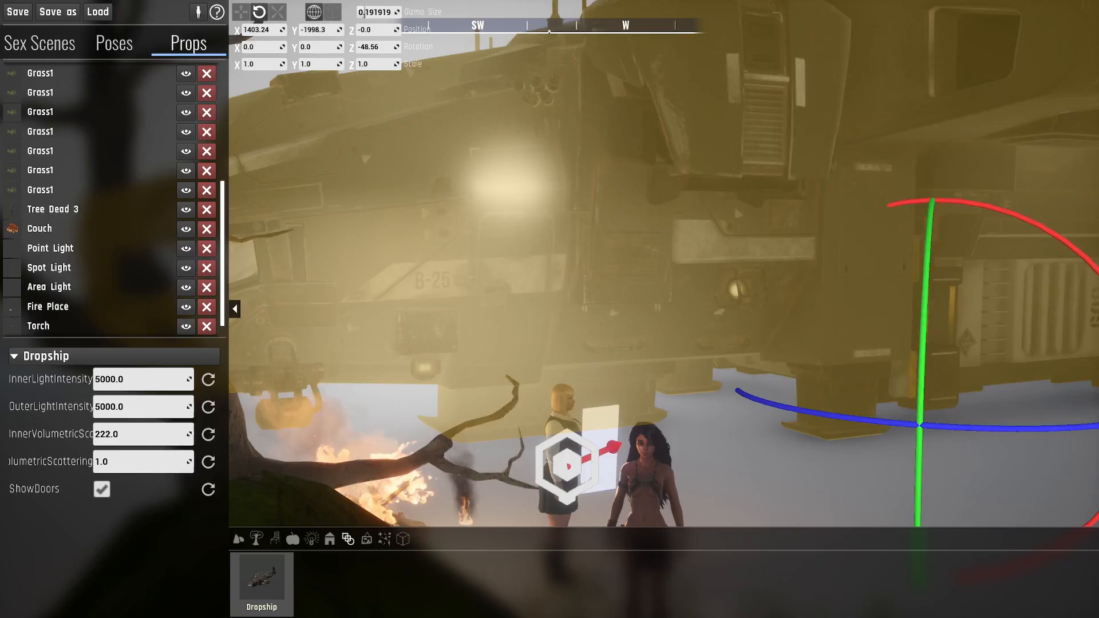
pyautogui.press('a')
pyautogui.moveTo(550, 309); pyautogui.dragTo(561, 284, button='right')
pyautogui.press('d')
pyautogui.click(209, 434)
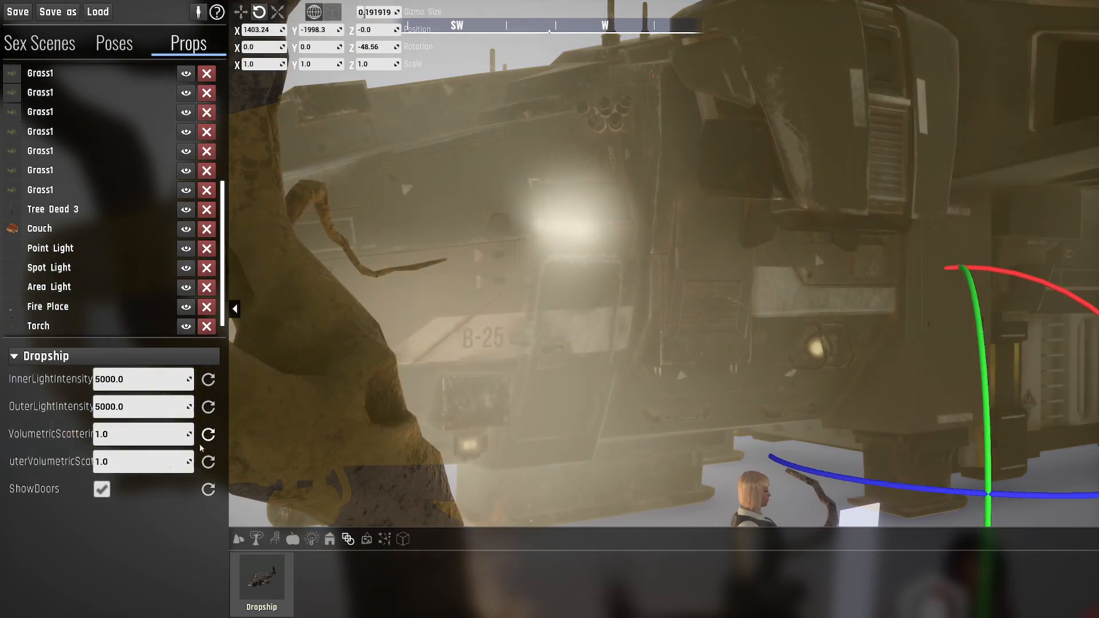
# - Set the dropship's OuterVolumetricScattering to 222 and bring its outer lights into view
pyautogui.click(143, 461)
pyautogui.write('222')
pyautogui.press('Return')
pyautogui.press('a')
pyautogui.moveTo(399, 386); pyautogui.dragTo(375, 431, button='right')
pyautogui.press('d')
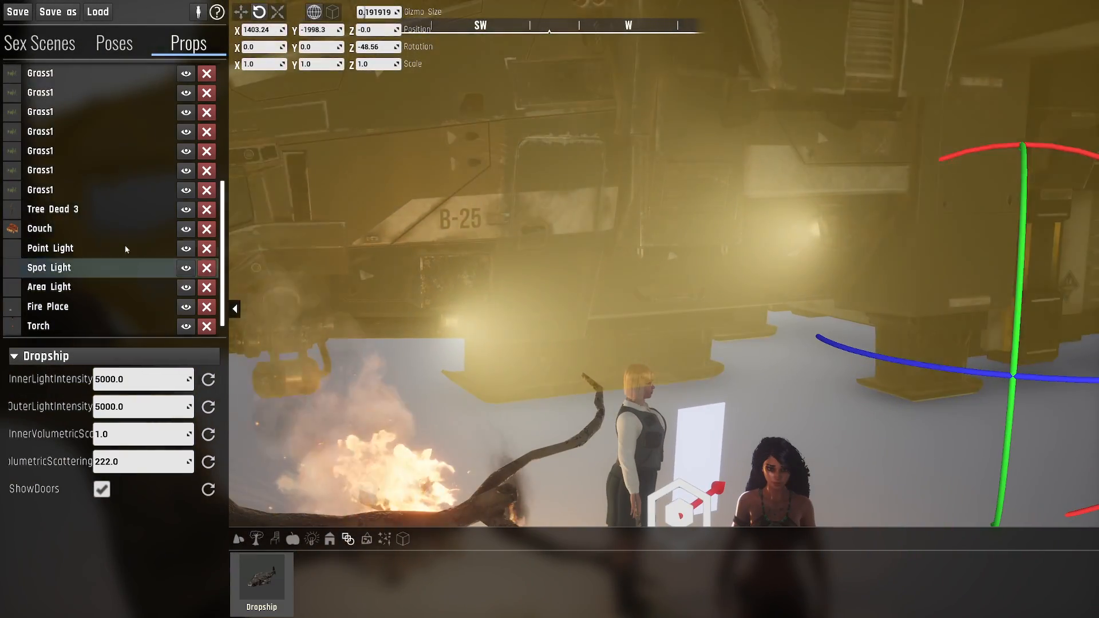
# - Remove the dropship's selection highlight by selecting a Grass1 prop, and examine the outer lights' glow from around the campfire
pyautogui.click(86, 190)
pyautogui.press('d')
pyautogui.moveTo(921, 184); pyautogui.dragTo(899, 188, button='right')
pyautogui.press('w')
pyautogui.press('d')
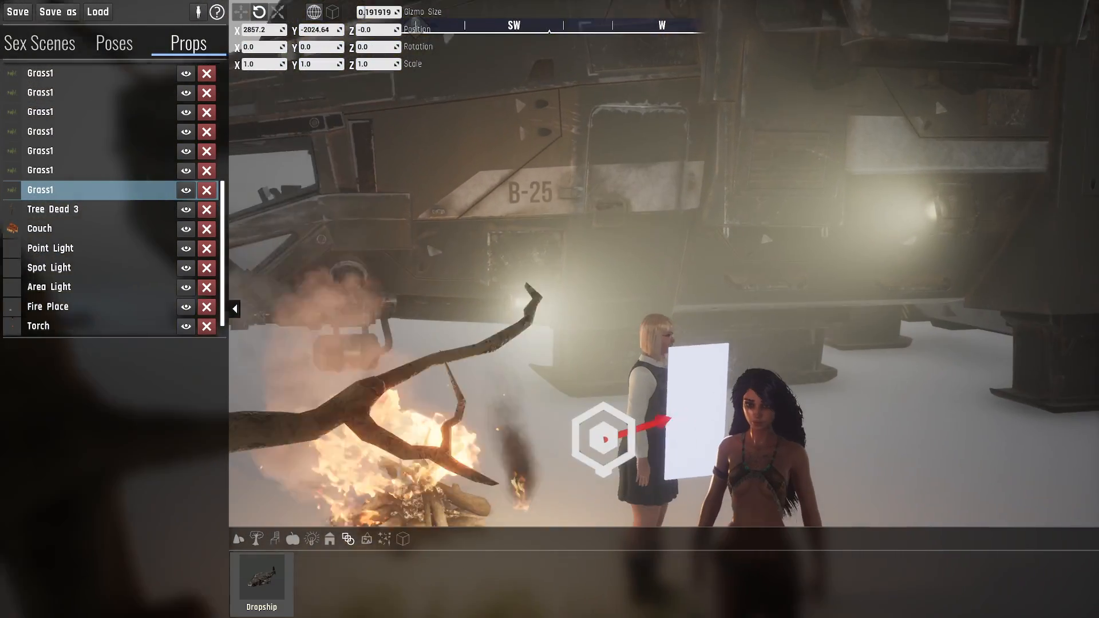
pyautogui.press('s')
pyautogui.press('d')
pyautogui.moveTo(906, 231); pyautogui.dragTo(785, 200, button='right')
pyautogui.press('s')
pyautogui.press('d')
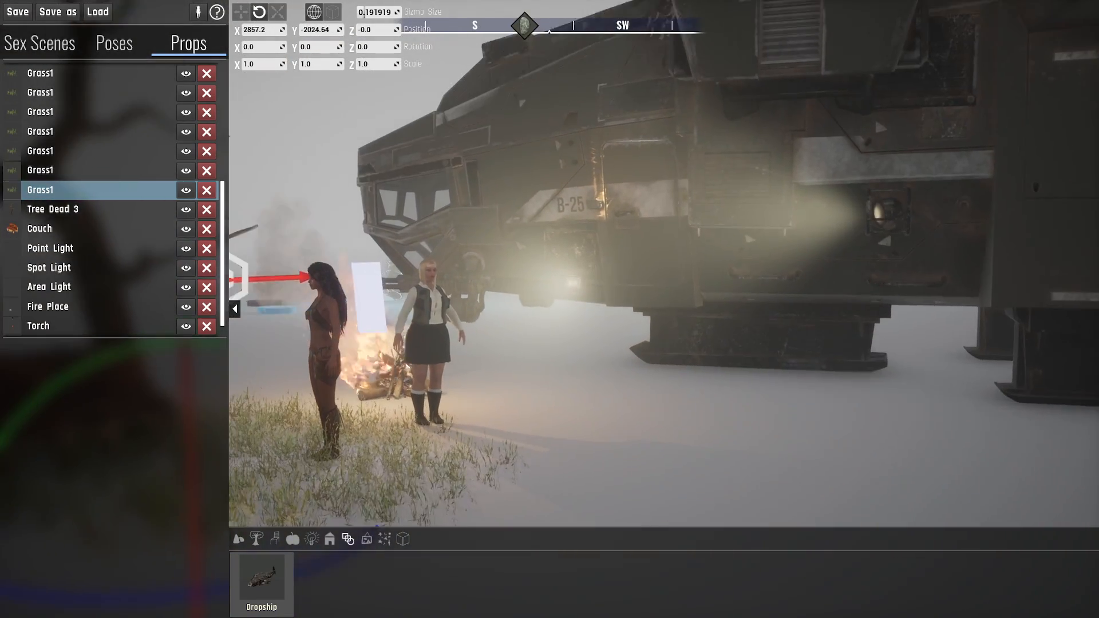
# - Select the dropship again and turn off its ShowDoors option
pyautogui.click(786, 204)
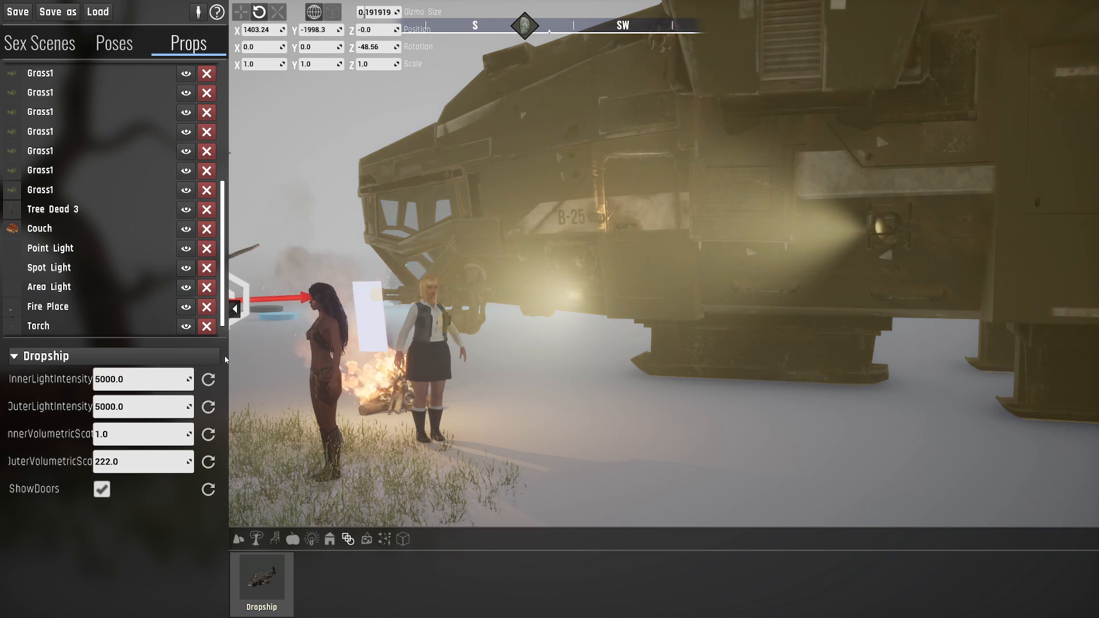
pyautogui.click(102, 489)
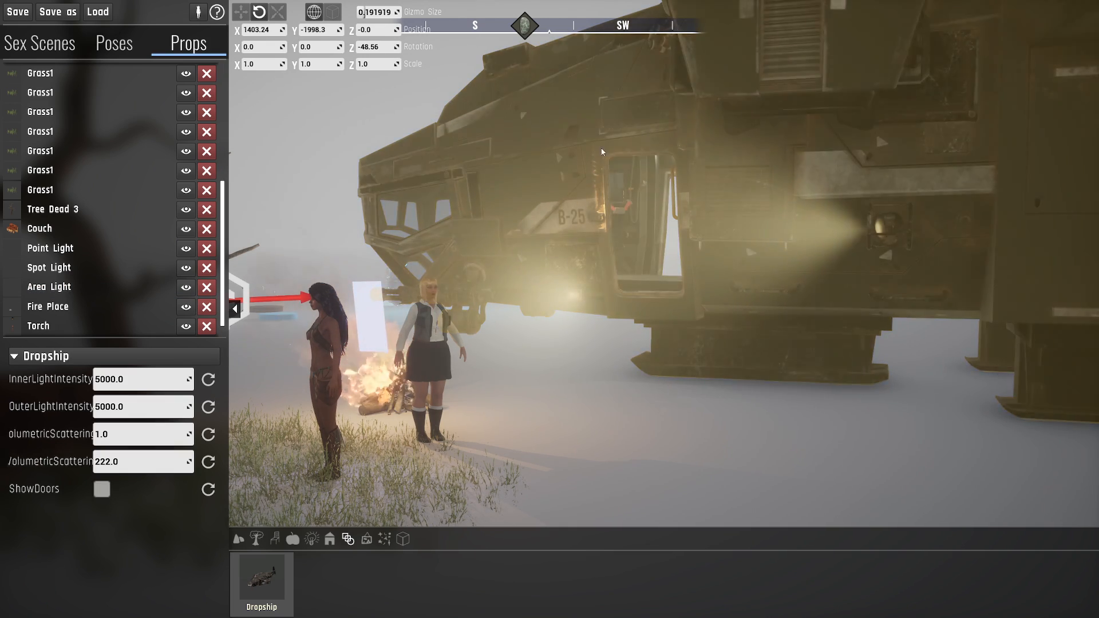
pyautogui.moveTo(557, 261); pyautogui.dragTo(624, 279, button='right')
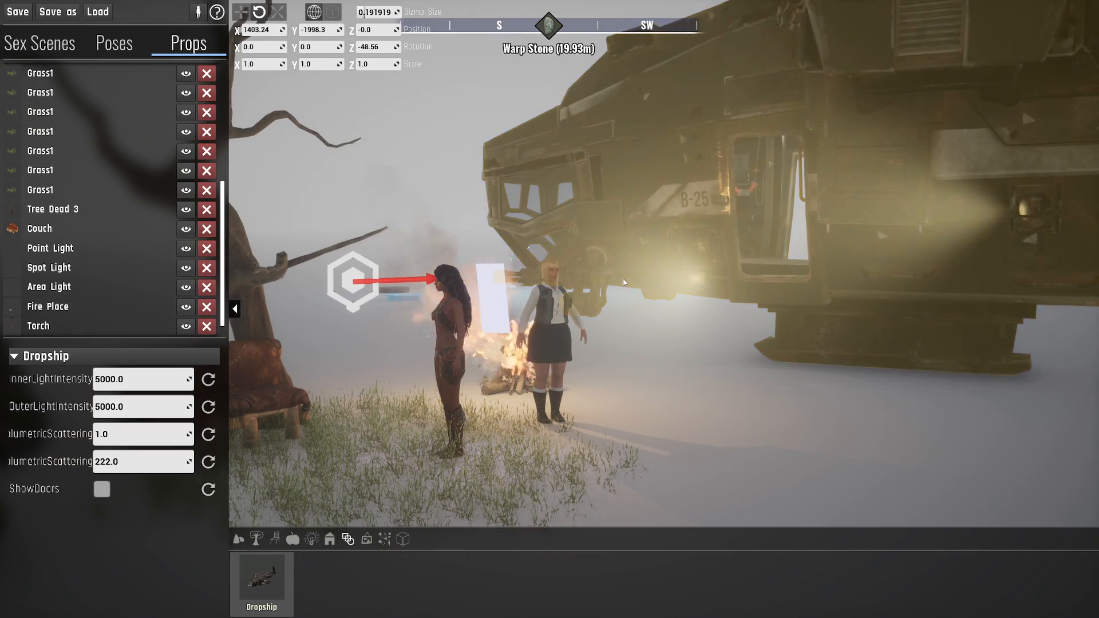
# - Leave the editor and move the character through the open side doorway into the dropship
pyautogui.press('Escape')
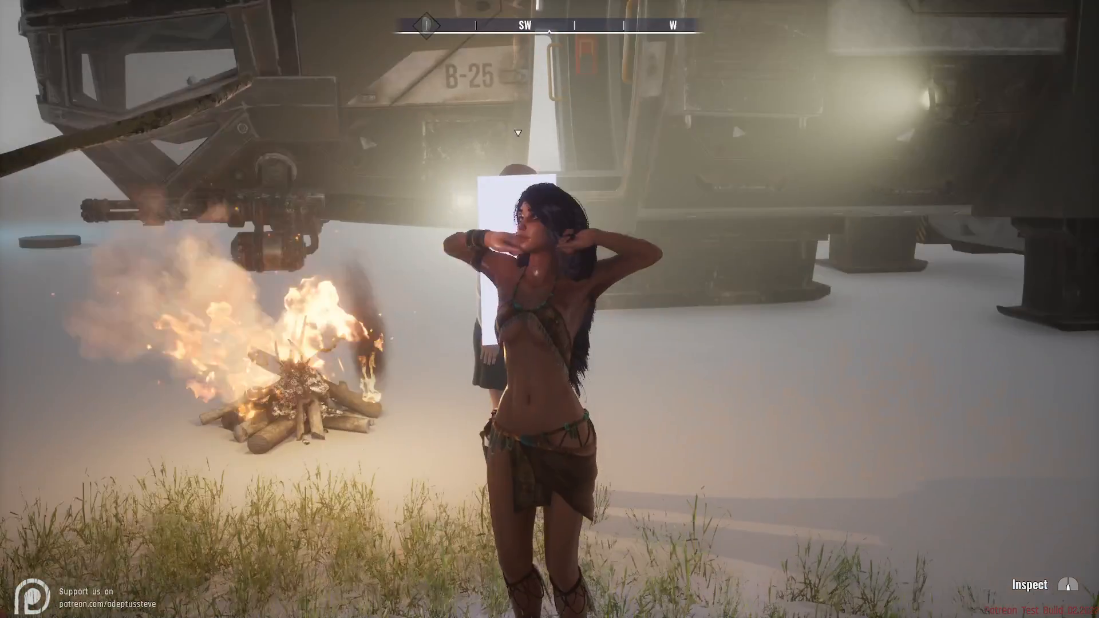
pyautogui.press('d')
pyautogui.press('w')
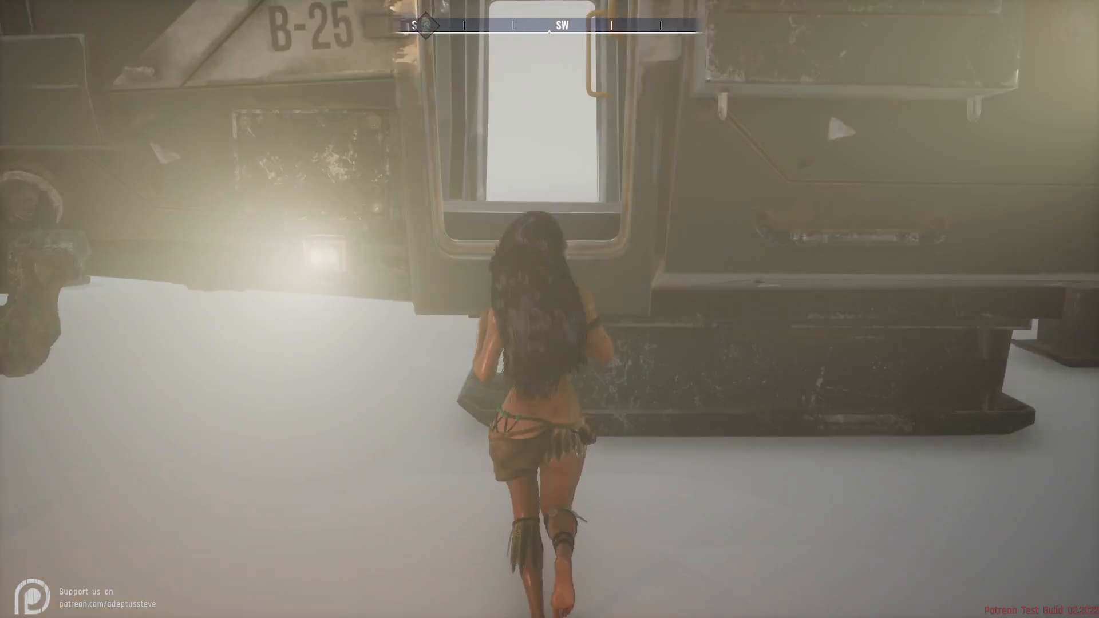
pyautogui.press('space')
pyautogui.press('w')
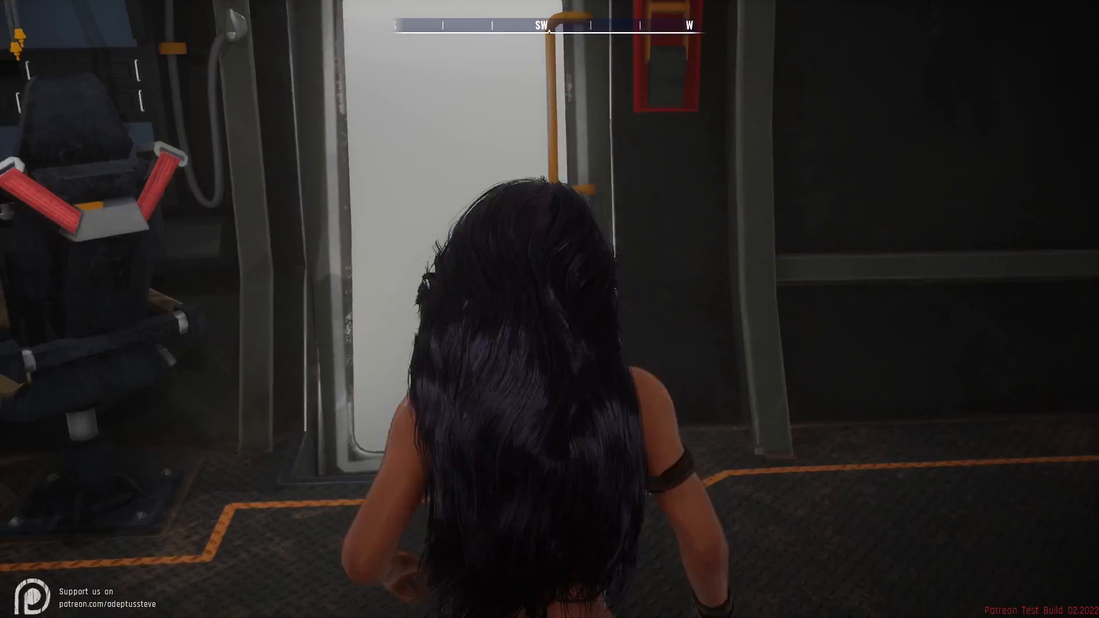
pyautogui.press('w')
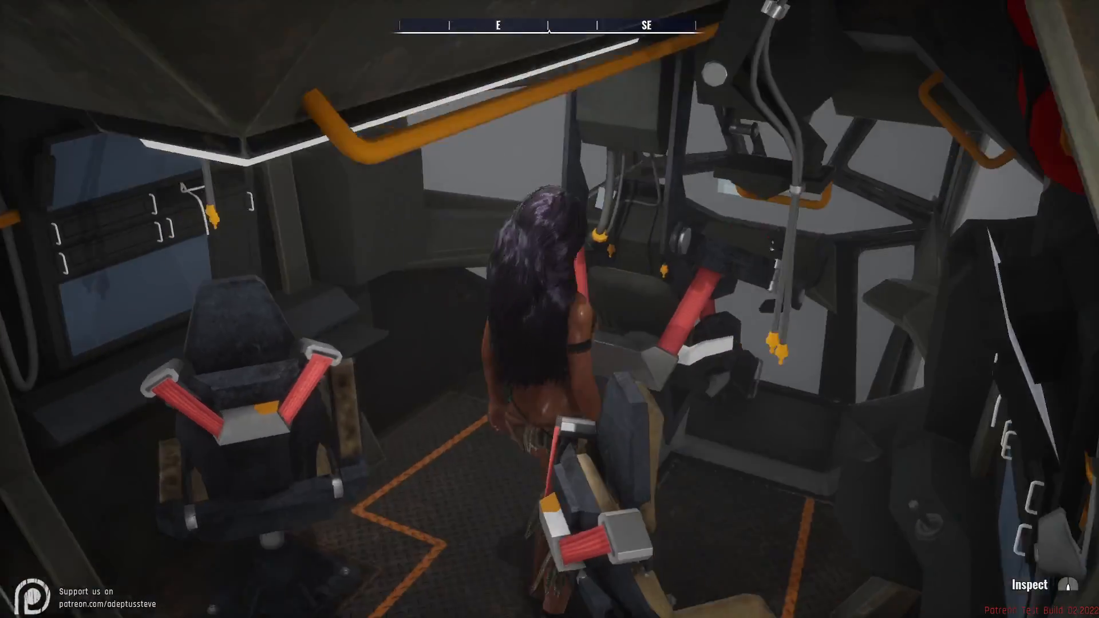
# - Walk the character around the dropship's cockpit to examine the seats, consoles and front windows
pyautogui.press('s')
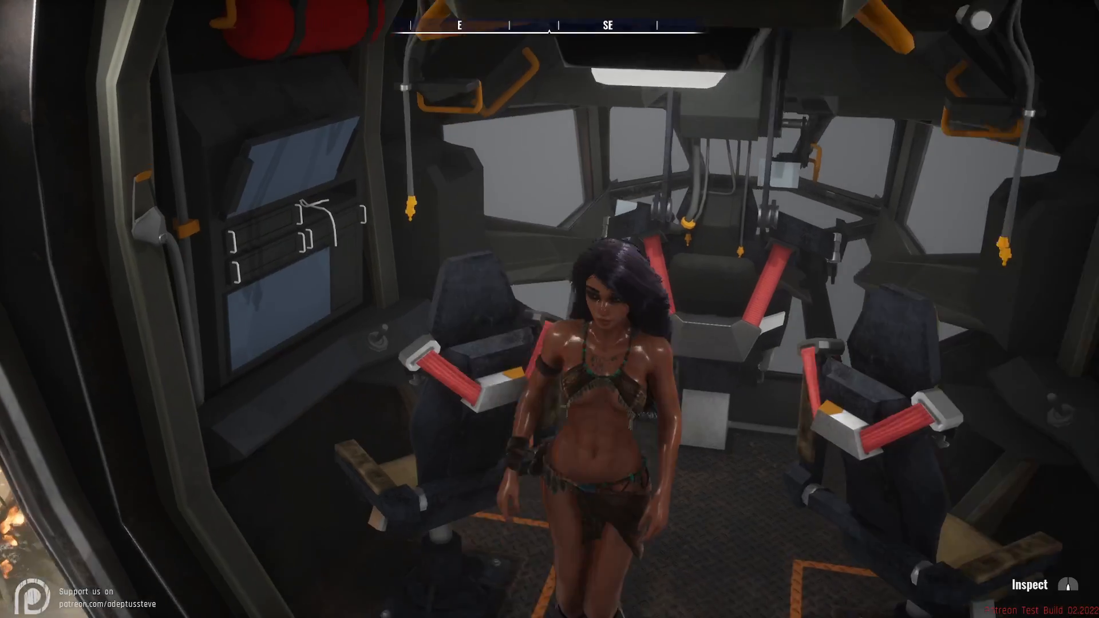
pyautogui.press('w')
pyautogui.press('w')
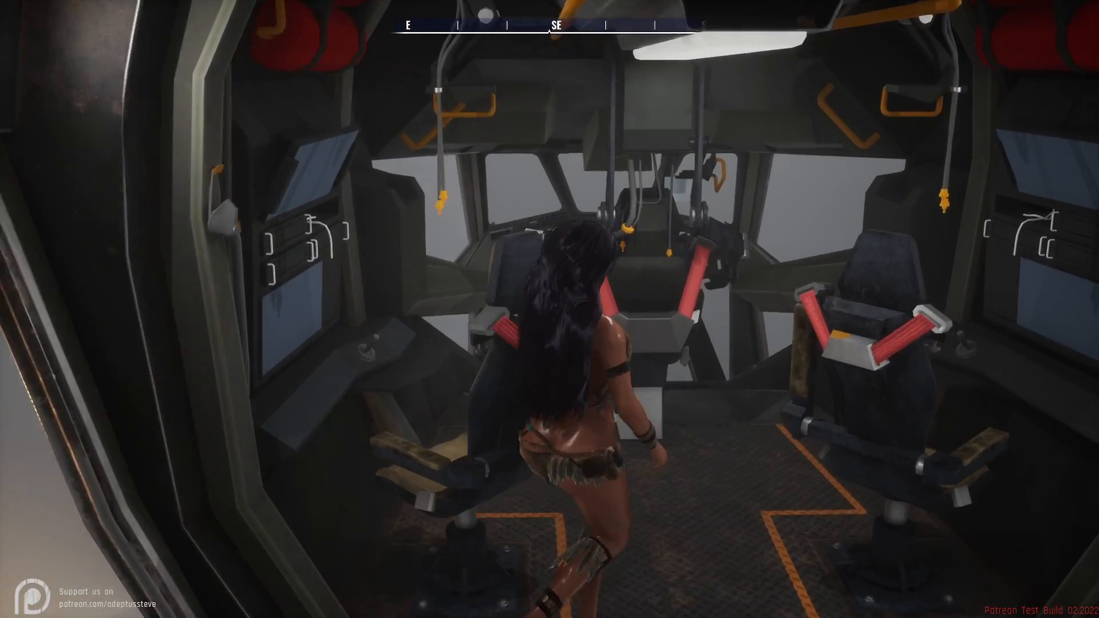
pyautogui.press('a')
pyautogui.press('w')
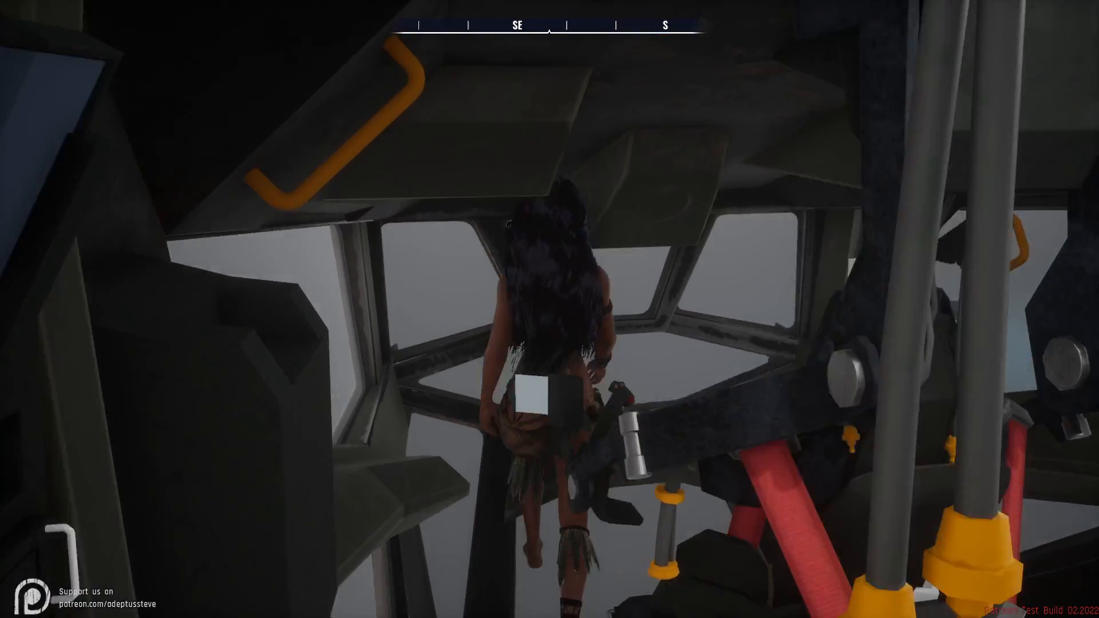
pyautogui.press('w')
# - Climb the ladder and explore the dropship's passenger bay and the cargo section at the rear
pyautogui.press('w')
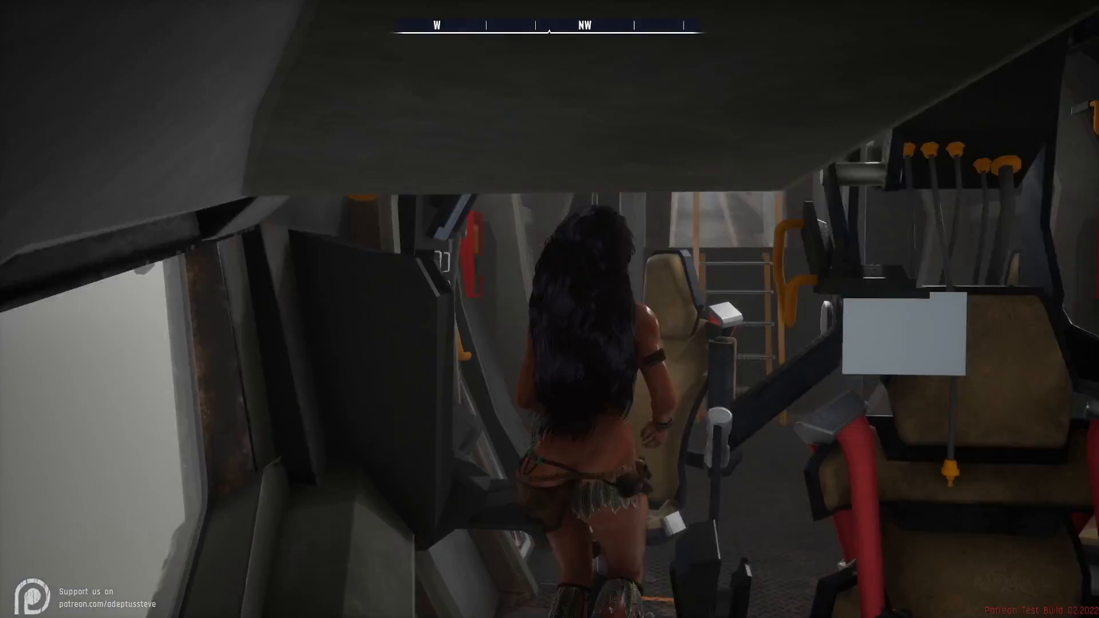
pyautogui.press('w')
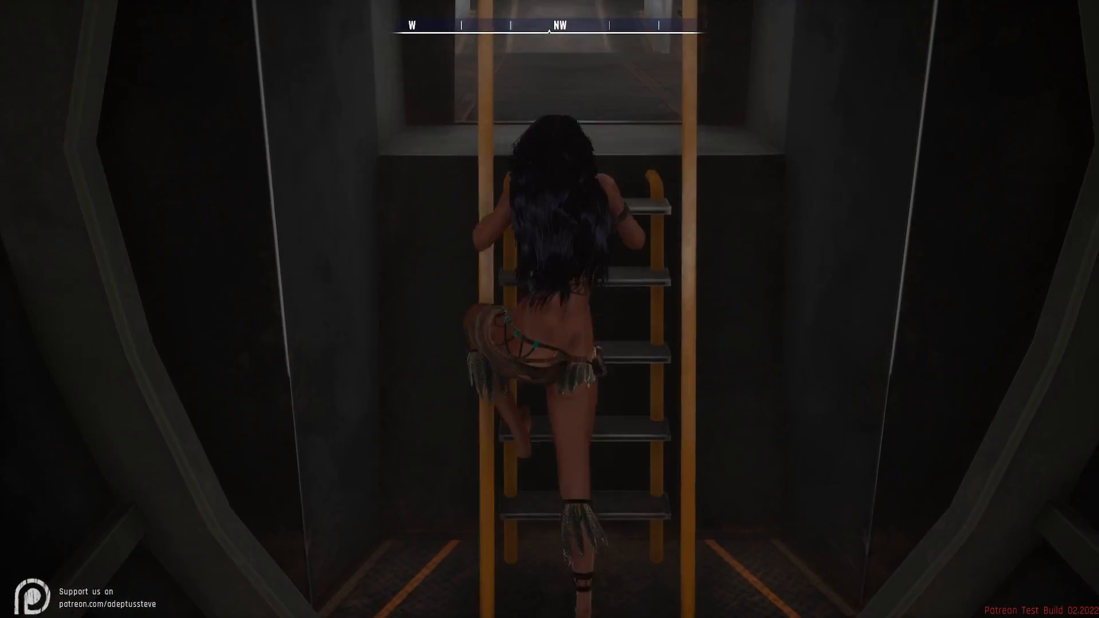
pyautogui.press('w')
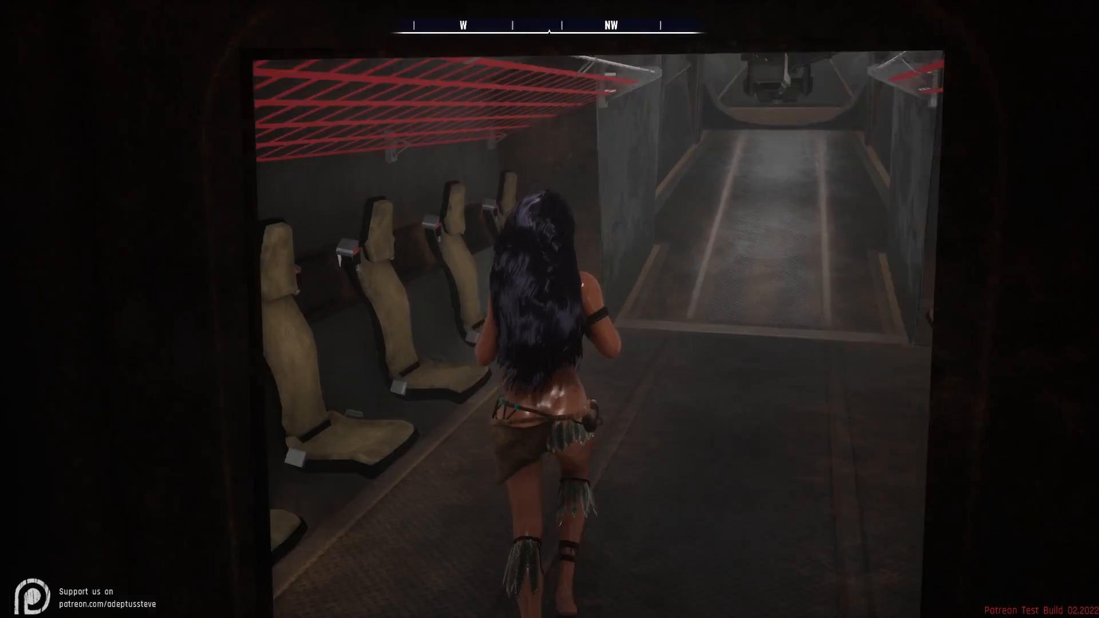
pyautogui.press('w')
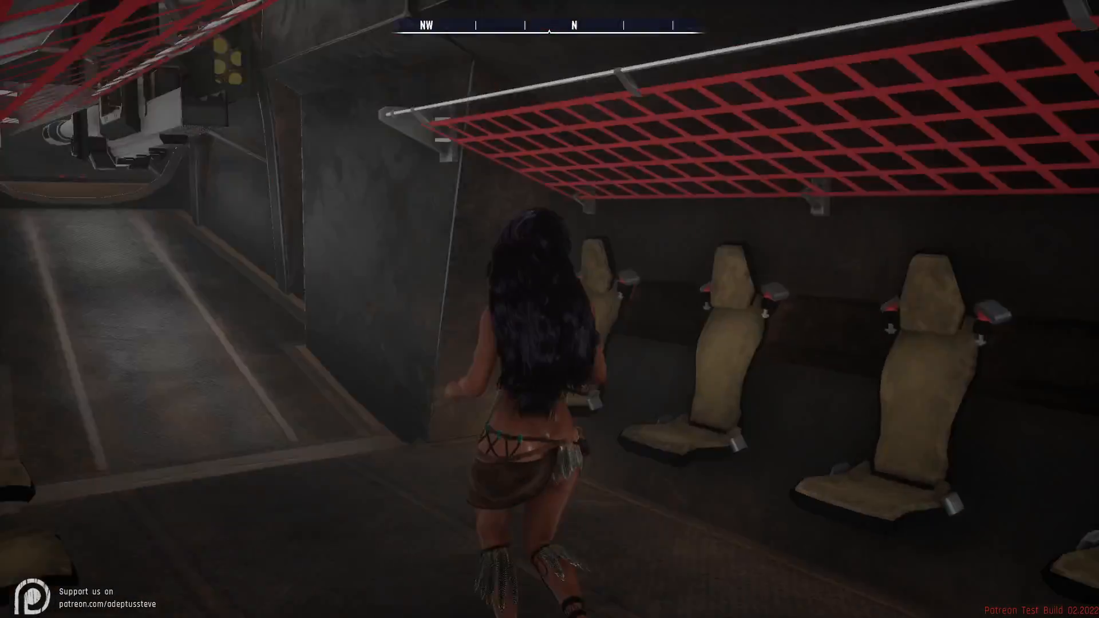
pyautogui.press('w')
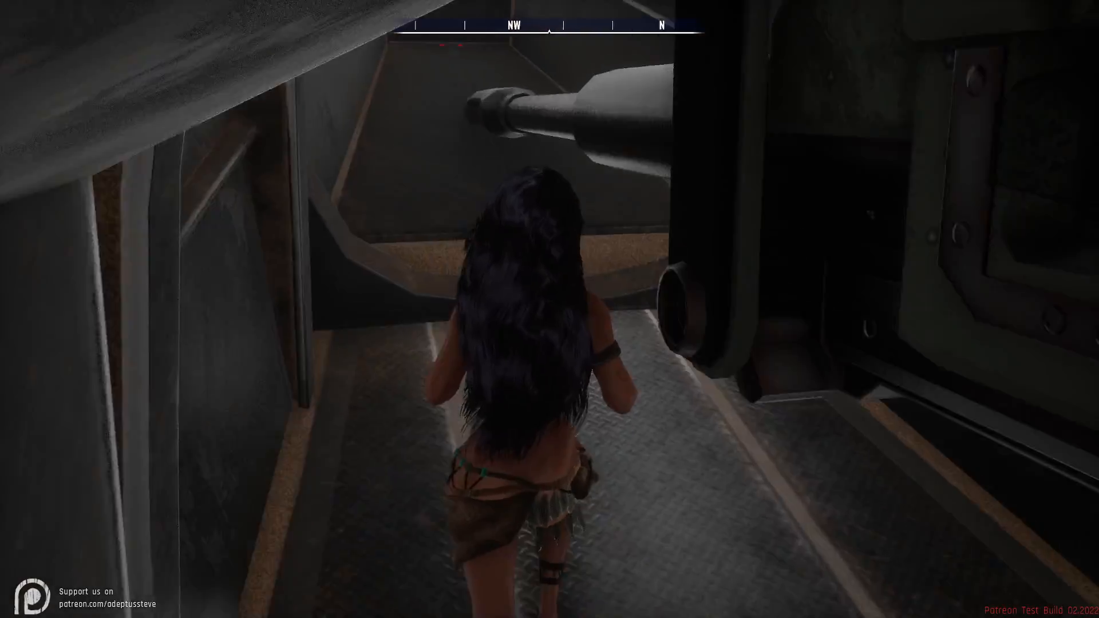
pyautogui.press('w')
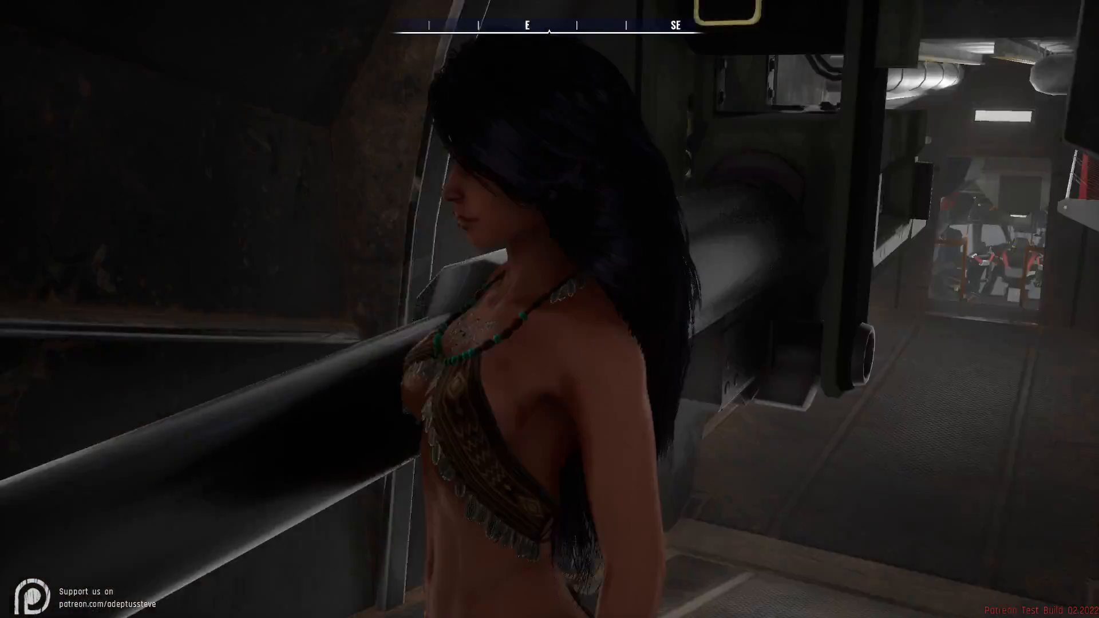
# - Return to the cockpit area, reopen the editor and turn the dropship's ShowDoors option back on
pyautogui.press('w')
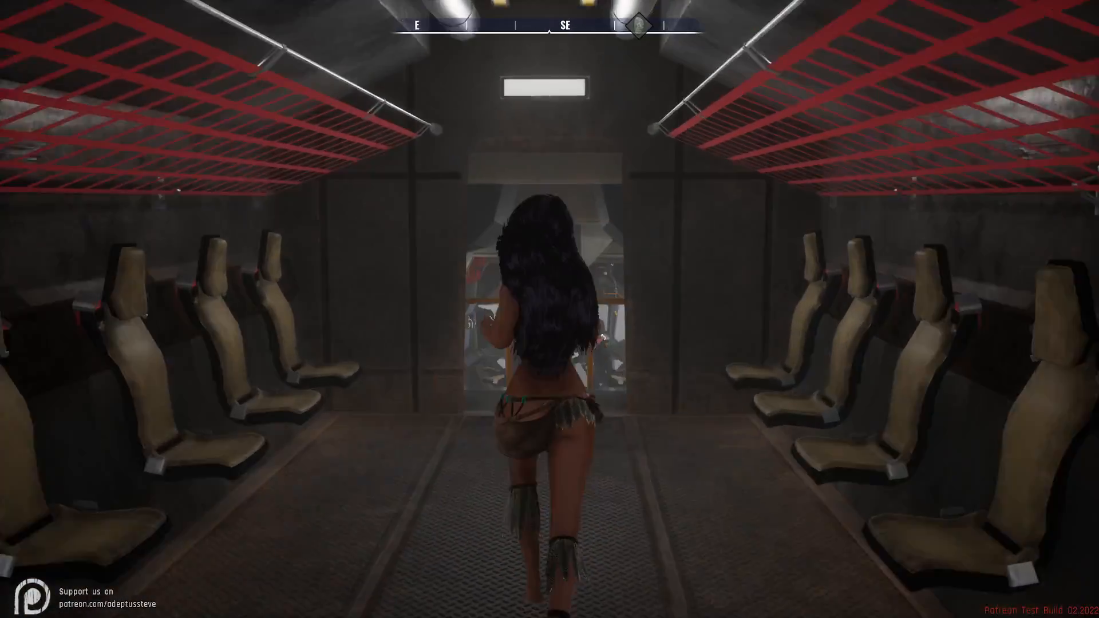
pyautogui.press('w')
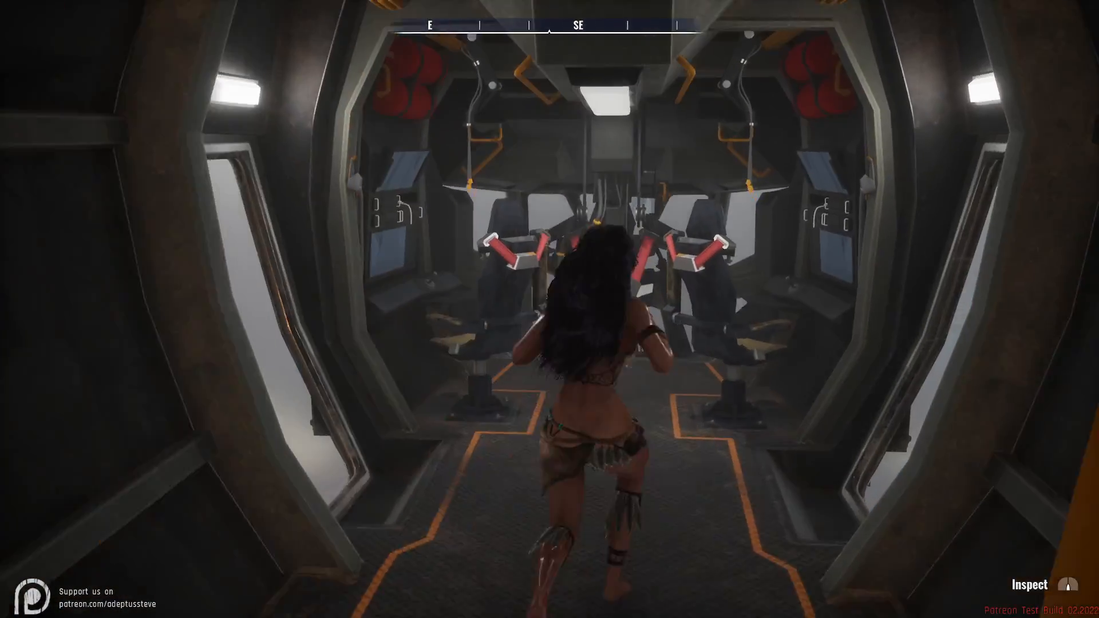
pyautogui.press('s')
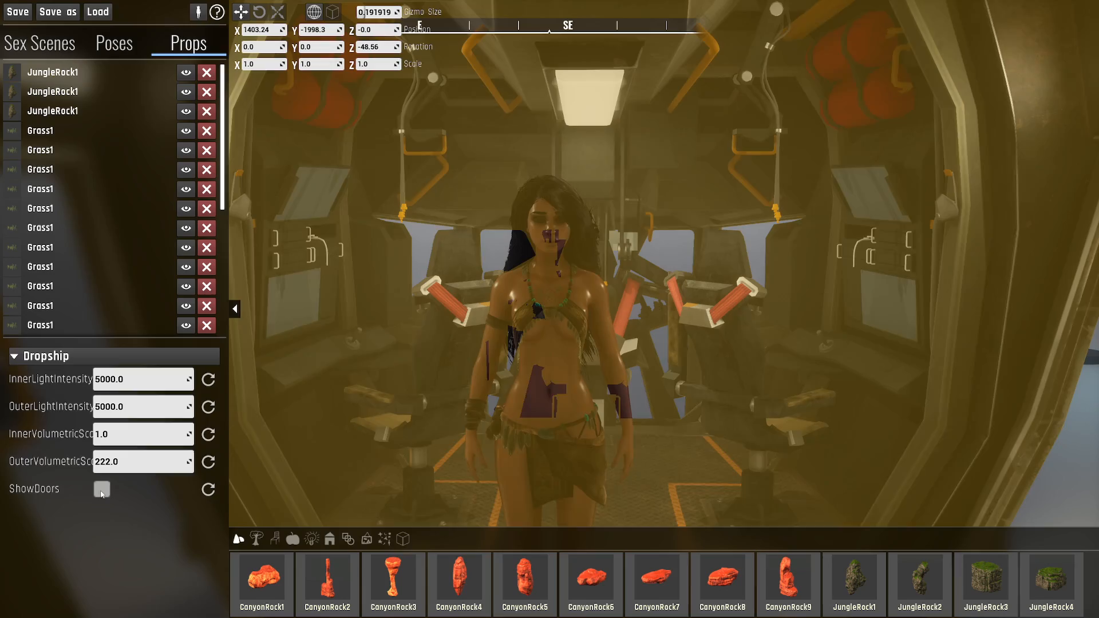
pyautogui.click(102, 489)
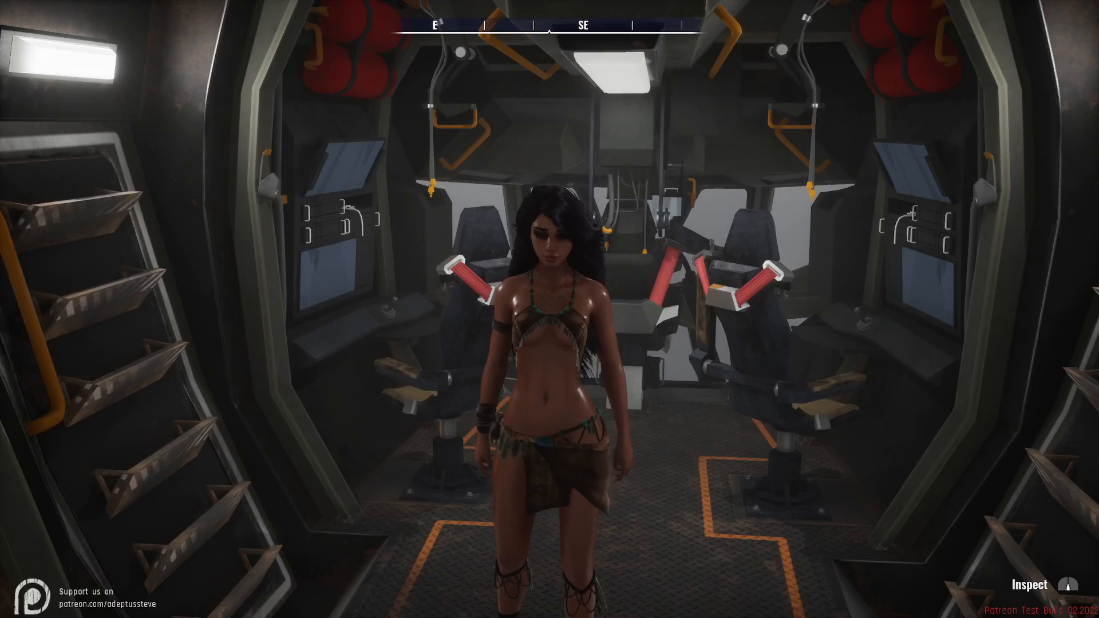
# - Walk the character around the dropship cockpit to inspect the side doorways and ladders
pyautogui.press('w')
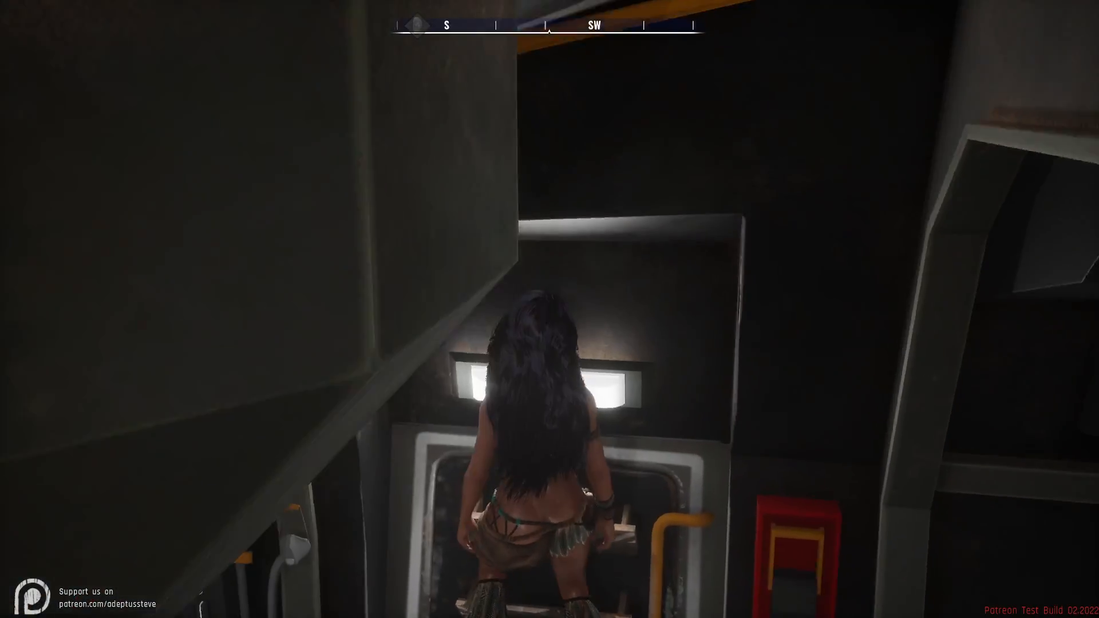
pyautogui.press('w')
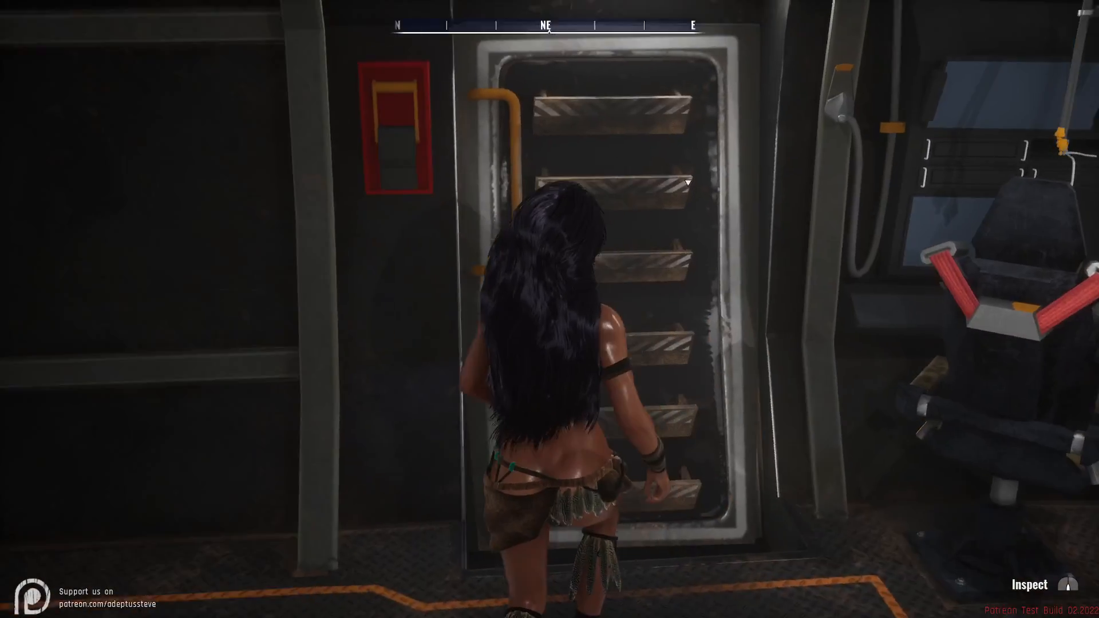
pyautogui.press('w')
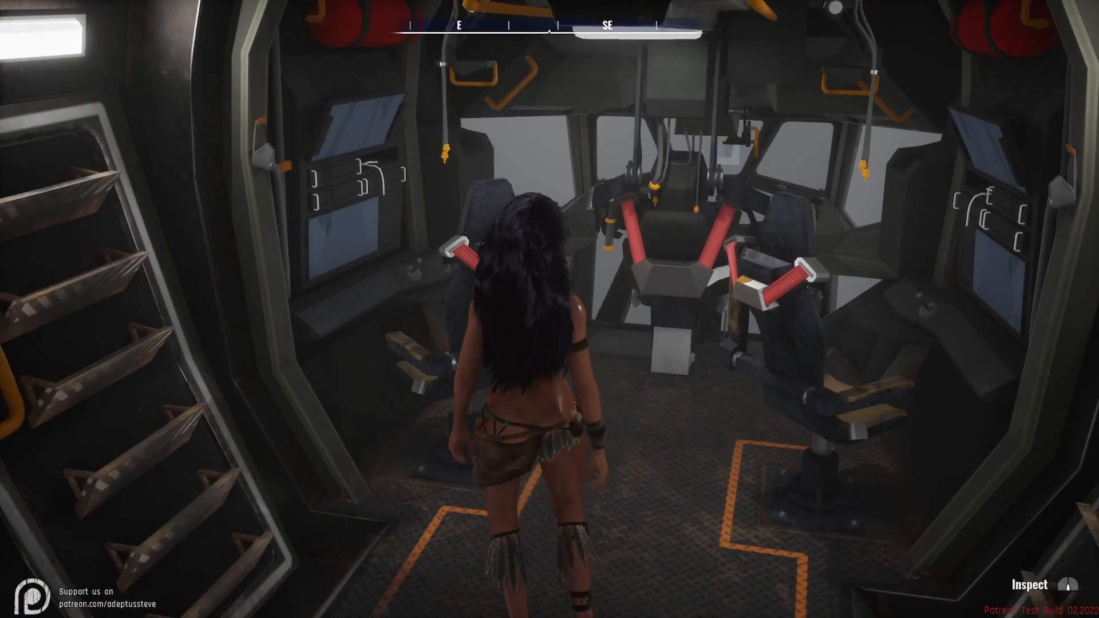
# - Reopen the editor and browse the prop library to the category with the bones, boat, totem pole and banners
pyautogui.press('Tab')
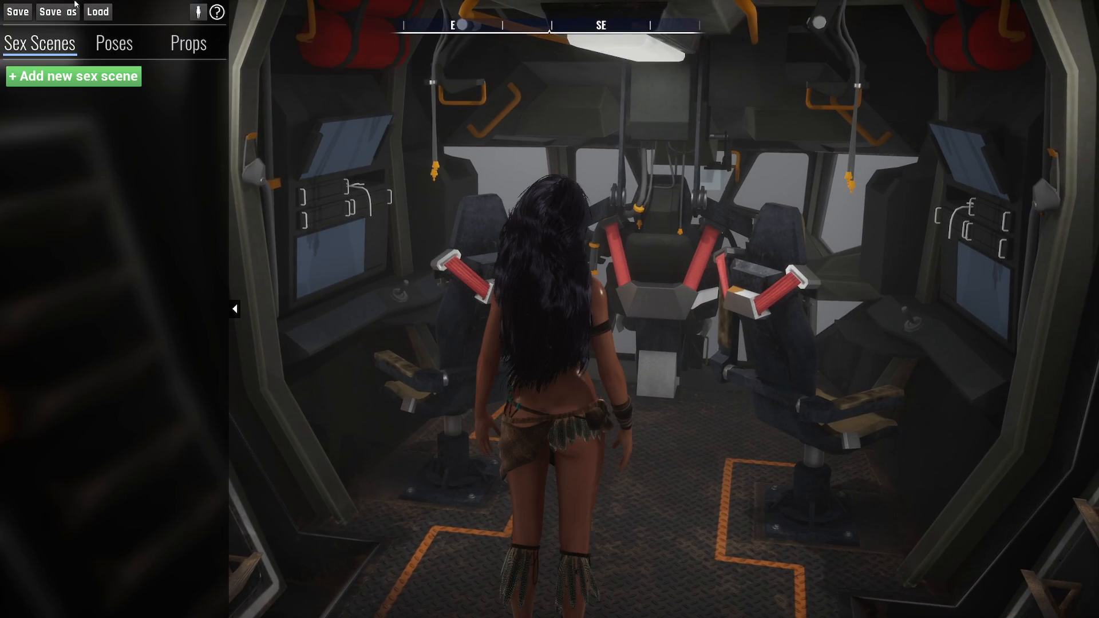
pyautogui.click(183, 51)
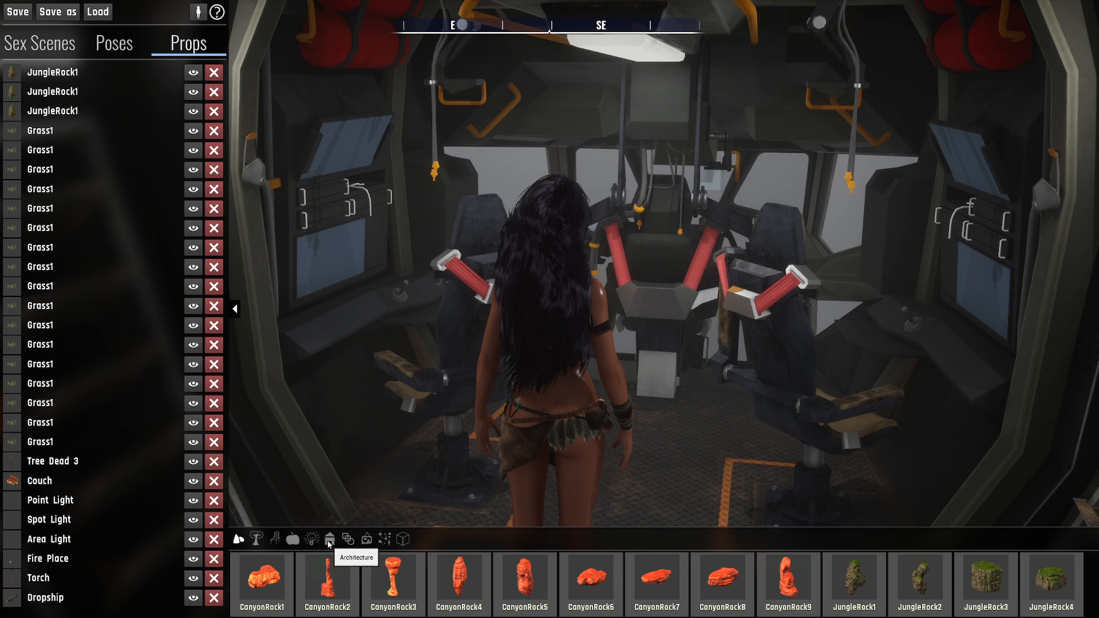
pyautogui.click(366, 539)
pyautogui.click(364, 540)
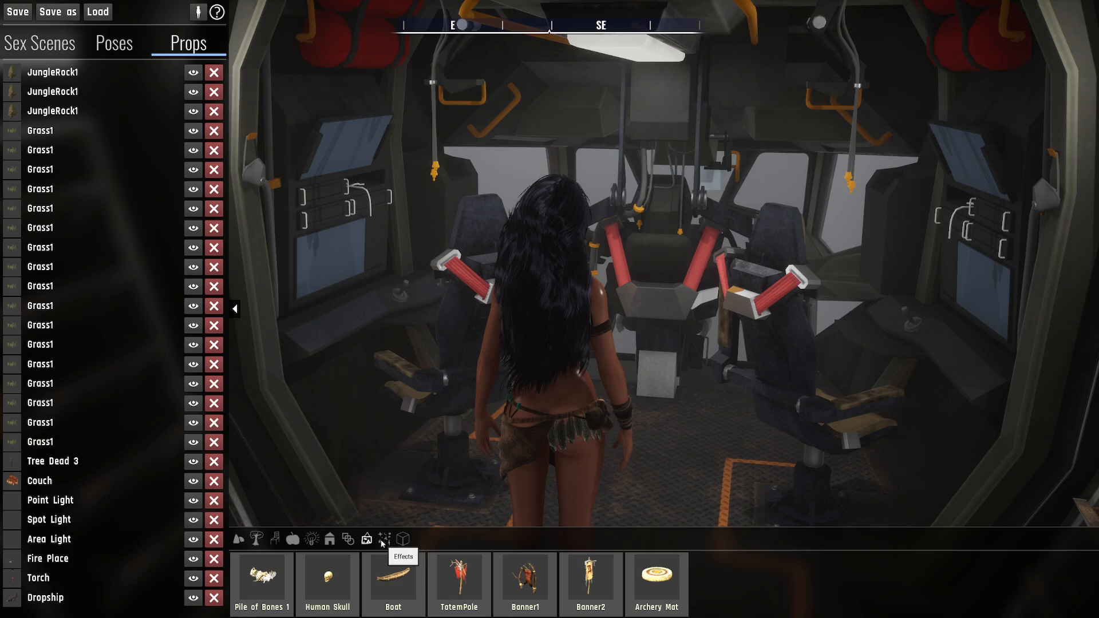
# - Move outside the dropship, show the Effects props and place a Fly Swarm on the open ground beside it
pyautogui.press('w')
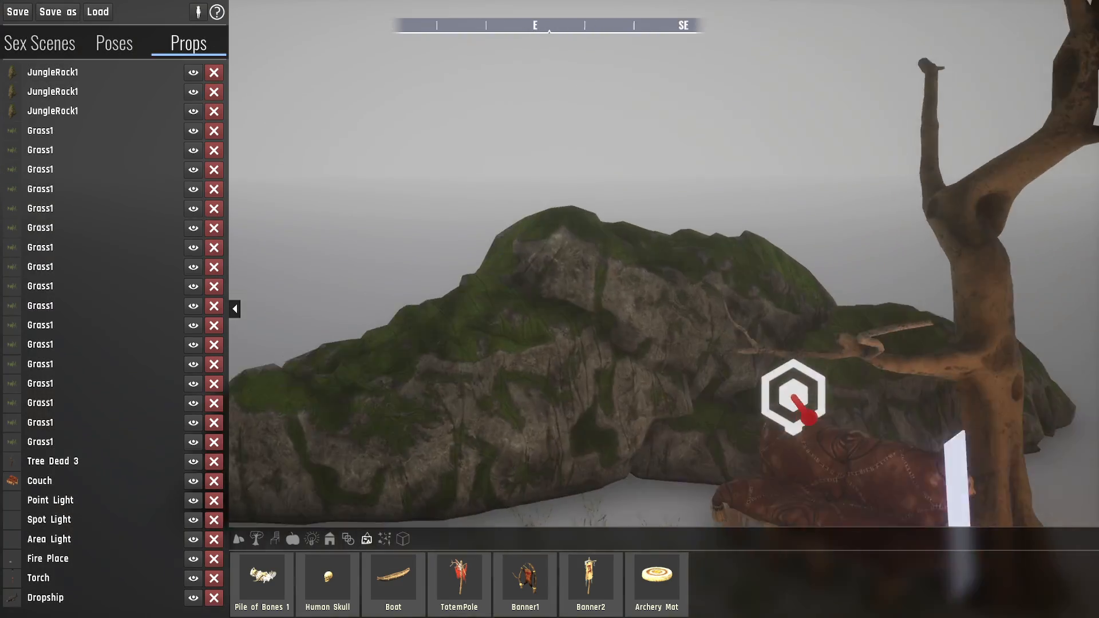
pyautogui.press('s')
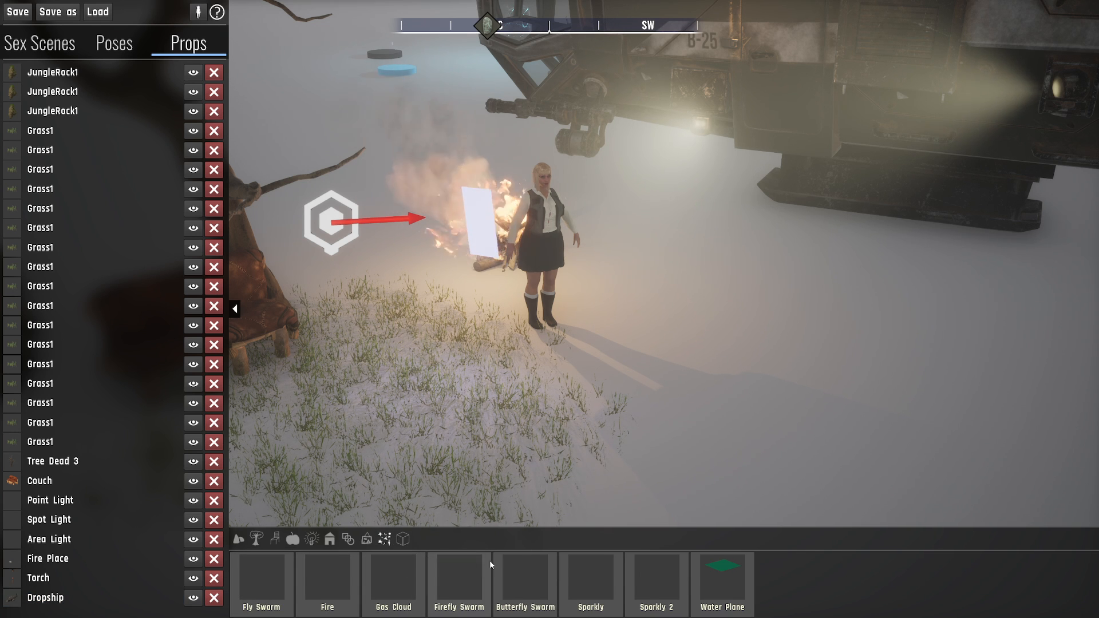
pyautogui.moveTo(515, 362); pyautogui.dragTo(601, 362, button='right')
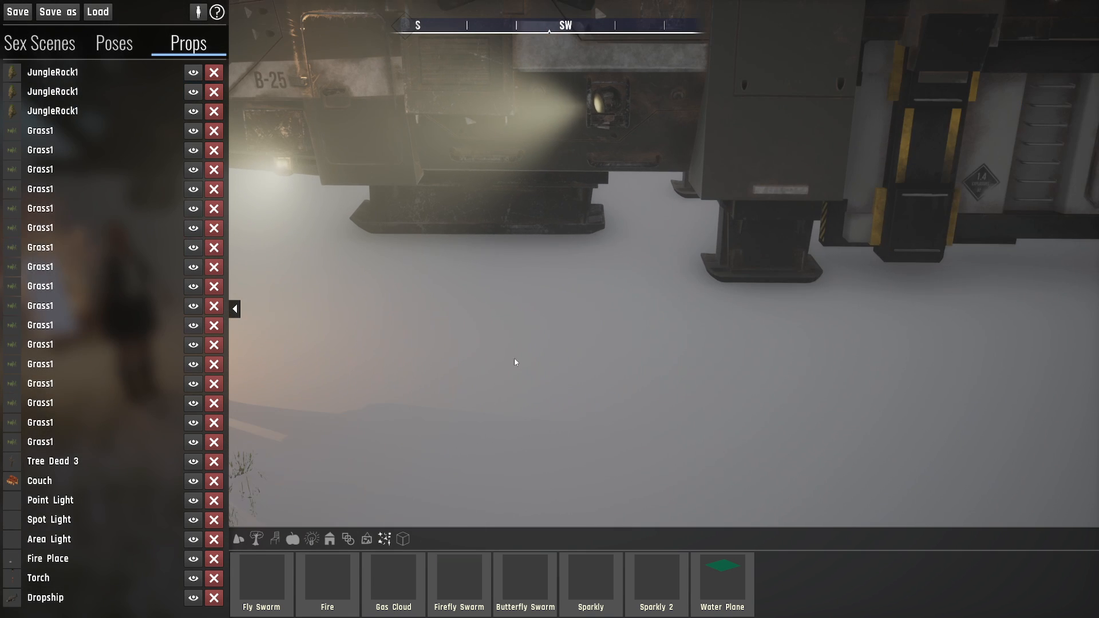
pyautogui.moveTo(441, 359); pyautogui.dragTo(573, 360, button='right')
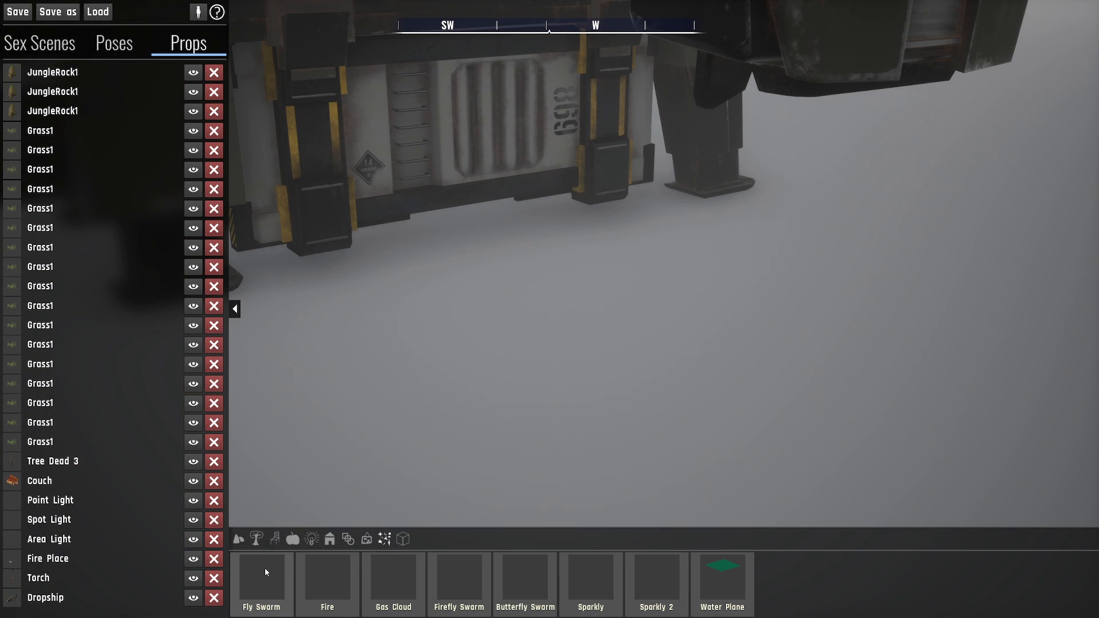
pyautogui.click(526, 347)
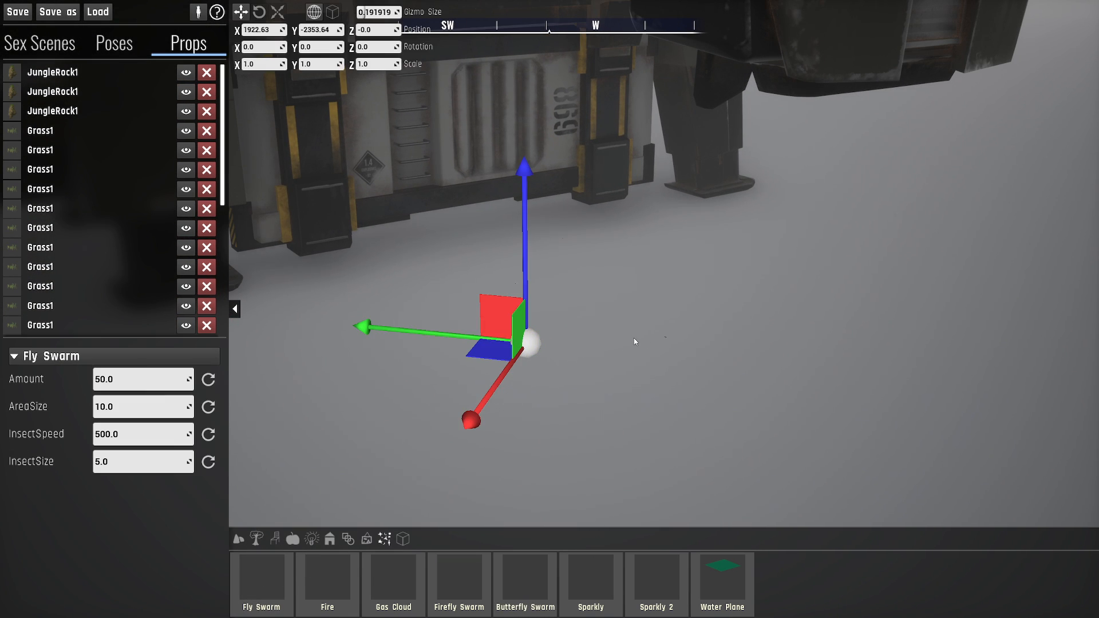
# - Raise the Fly Swarm's Amount first to 500 and finally to 5000
pyautogui.press('w')
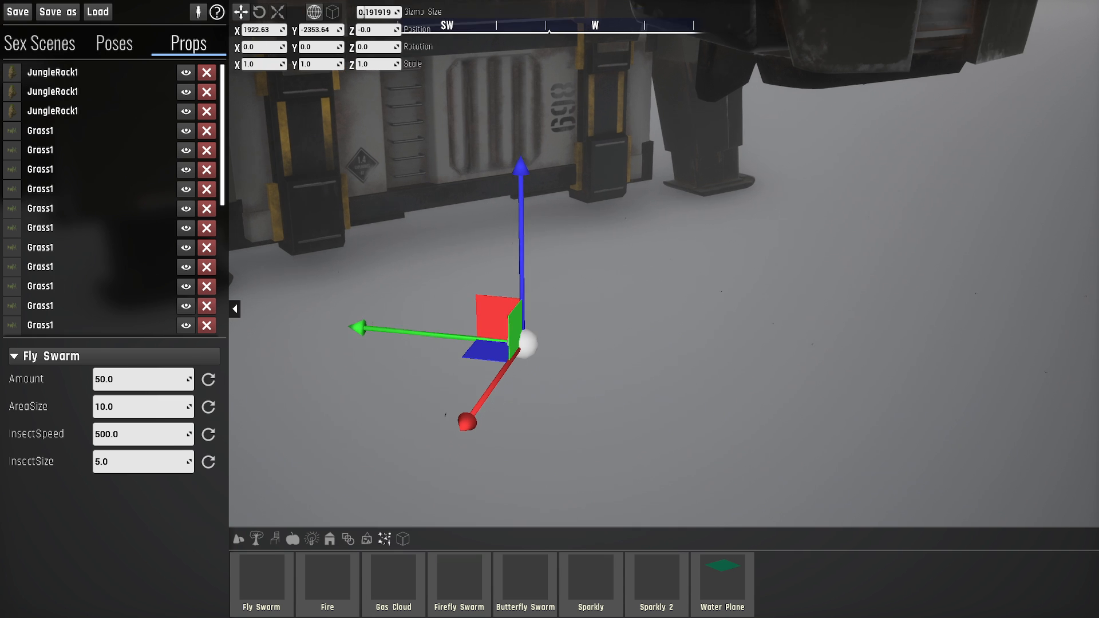
pyautogui.moveTo(705, 298); pyautogui.dragTo(667, 297, button='right')
pyautogui.moveTo(786, 339); pyautogui.dragTo(761, 339, button='right')
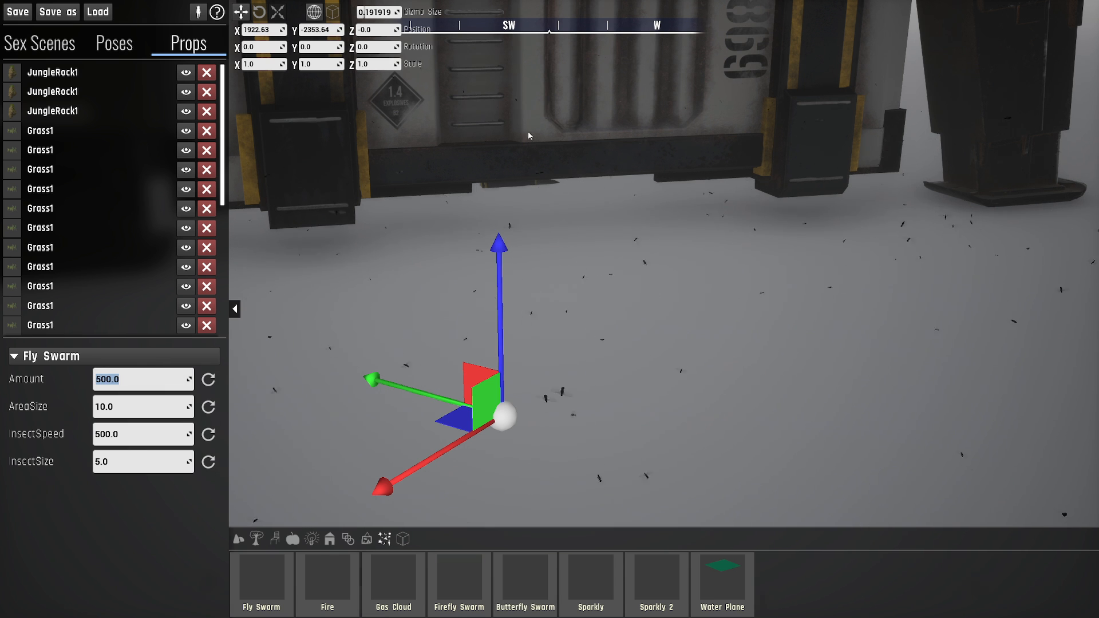
pyautogui.press('s')
pyautogui.moveTo(783, 337); pyautogui.dragTo(815, 331, button='right')
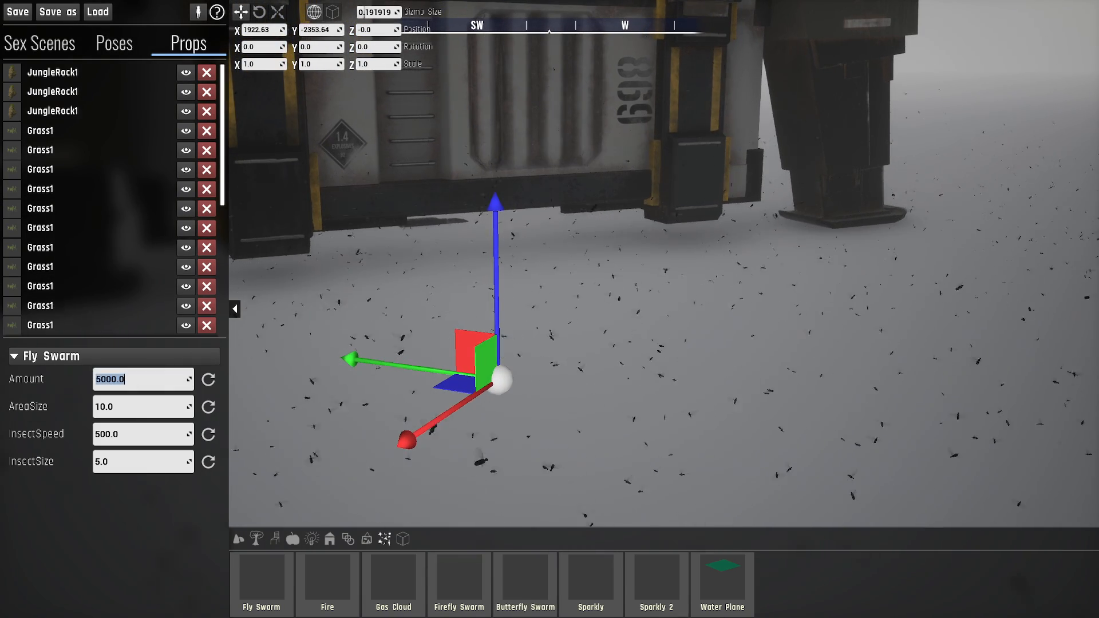
# - Set the Fly Swarm's AreaSize to 1 to concentrate the insects around its centre
pyautogui.moveTo(696, 368); pyautogui.dragTo(667, 441, button='right')
pyautogui.press('a')
pyautogui.press('s')
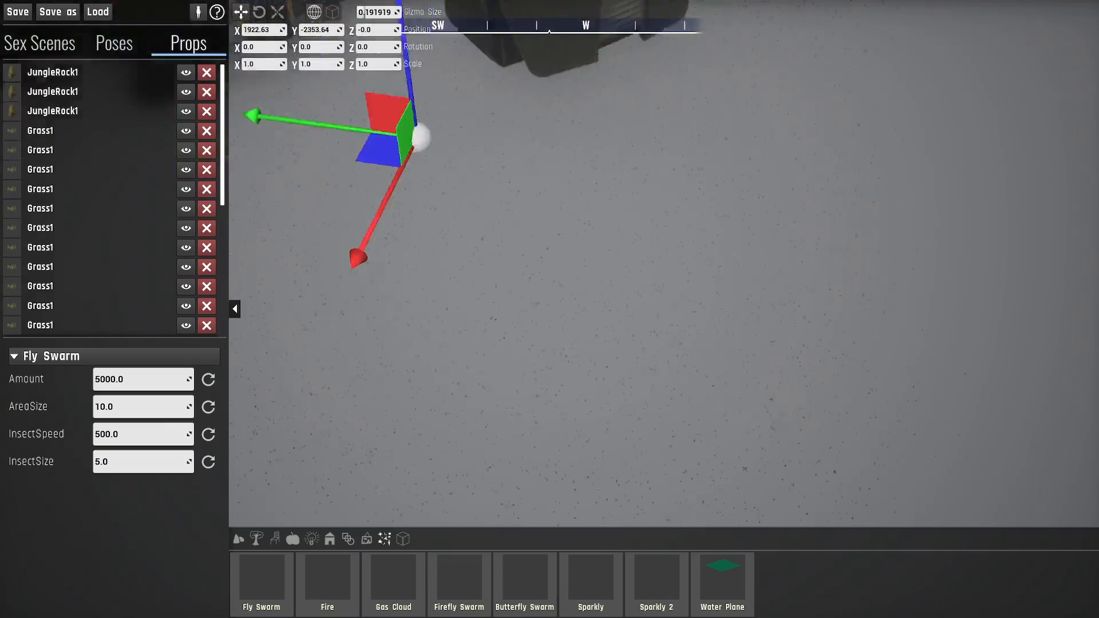
pyautogui.moveTo(667, 441)
pyautogui.mouseDown(button='right')
pyautogui.moveTo(621, 415)
pyautogui.moveTo(684, 421)
pyautogui.moveTo(681, 441)
pyautogui.mouseUp(button='right')
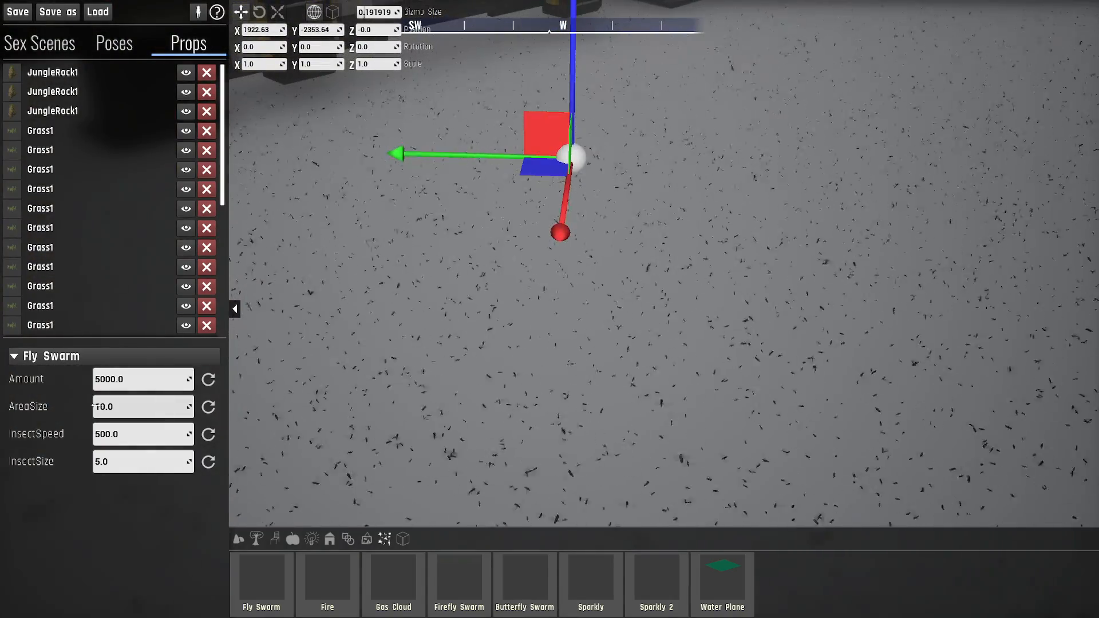
pyautogui.press('s')
pyautogui.moveTo(658, 298); pyautogui.dragTo(630, 292, button='right')
pyautogui.moveTo(659, 338); pyautogui.dragTo(715, 340, button='right')
pyautogui.press('s')
pyautogui.moveTo(837, 172); pyautogui.dragTo(853, 131, button='right')
pyautogui.press('w')
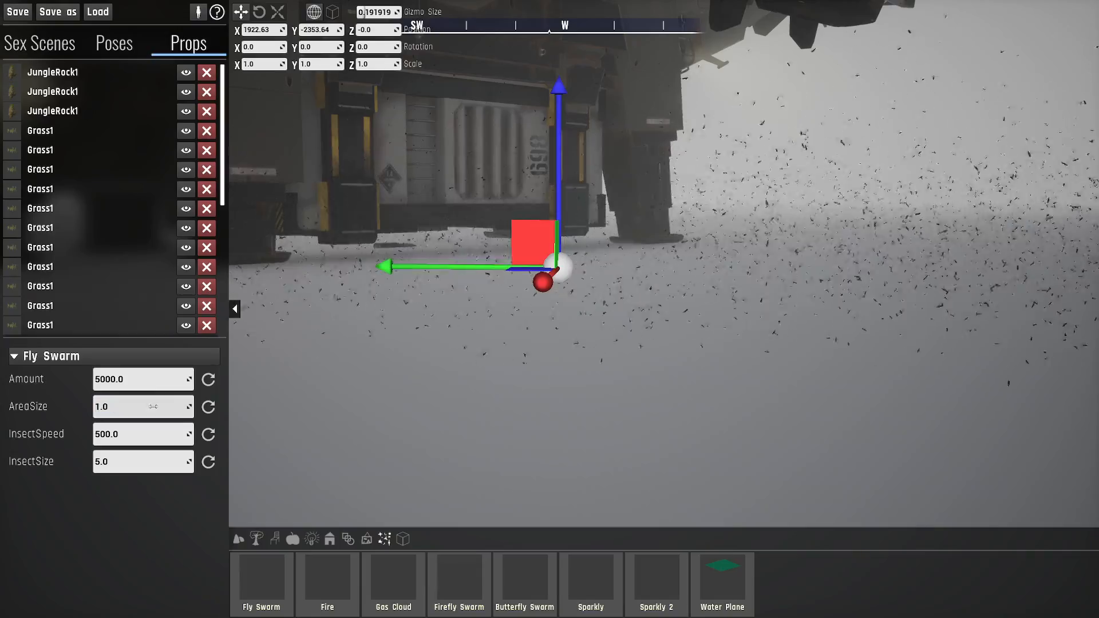
# - Examine the concentrated fly swarm from above, from the side and close up
pyautogui.press('e')
pyautogui.press('w')
pyautogui.moveTo(664, 287); pyautogui.dragTo(664, 400, button='right')
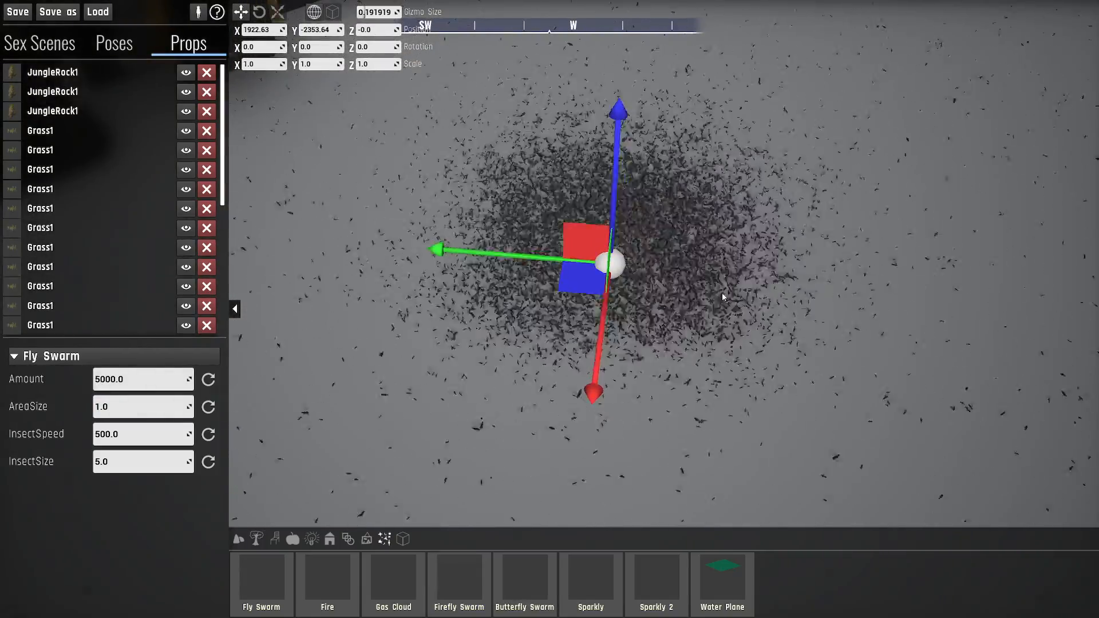
pyautogui.press('s')
pyautogui.moveTo(722, 297); pyautogui.dragTo(748, 137, button='right')
pyautogui.press('d')
pyautogui.press('a')
pyautogui.press('w')
pyautogui.press('w')
pyautogui.press('a')
pyautogui.press('s')
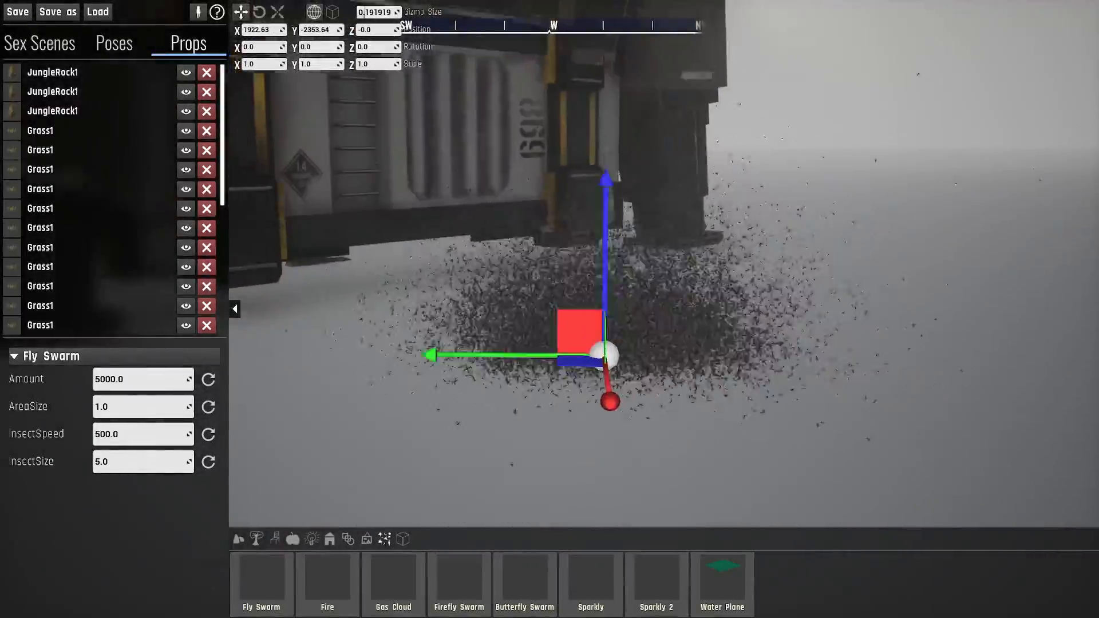
pyautogui.press('s')
pyautogui.moveTo(683, 266)
pyautogui.mouseDown(button='right')
pyautogui.moveTo(680, 227)
pyautogui.moveTo(683, 267)
pyautogui.mouseUp(button='right')
pyautogui.press('w')
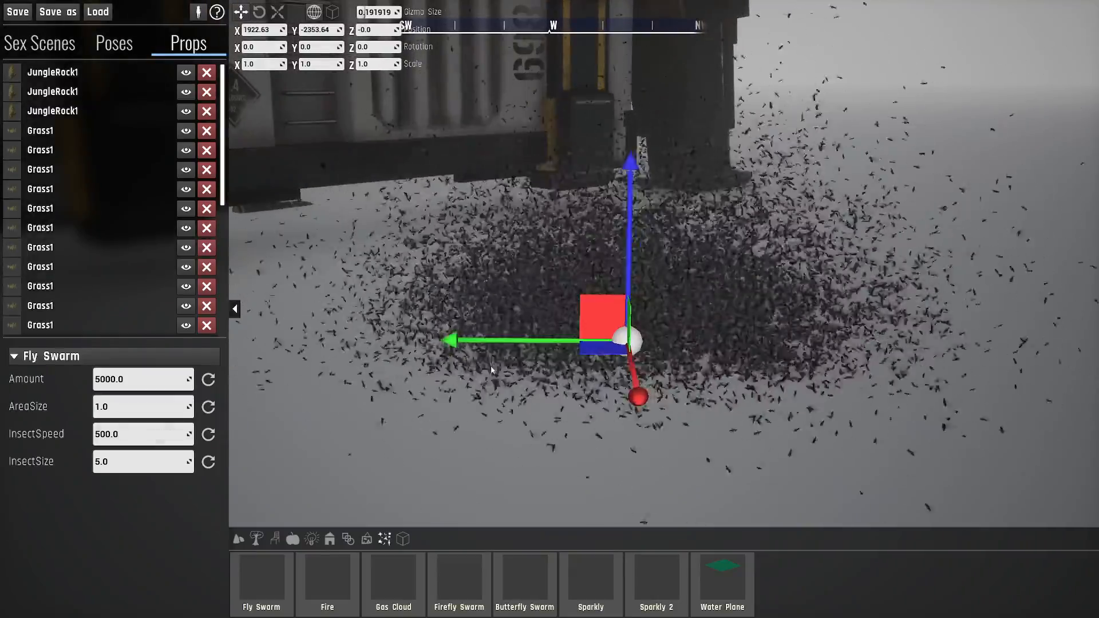
pyautogui.moveTo(491, 369); pyautogui.dragTo(529, 346, button='right')
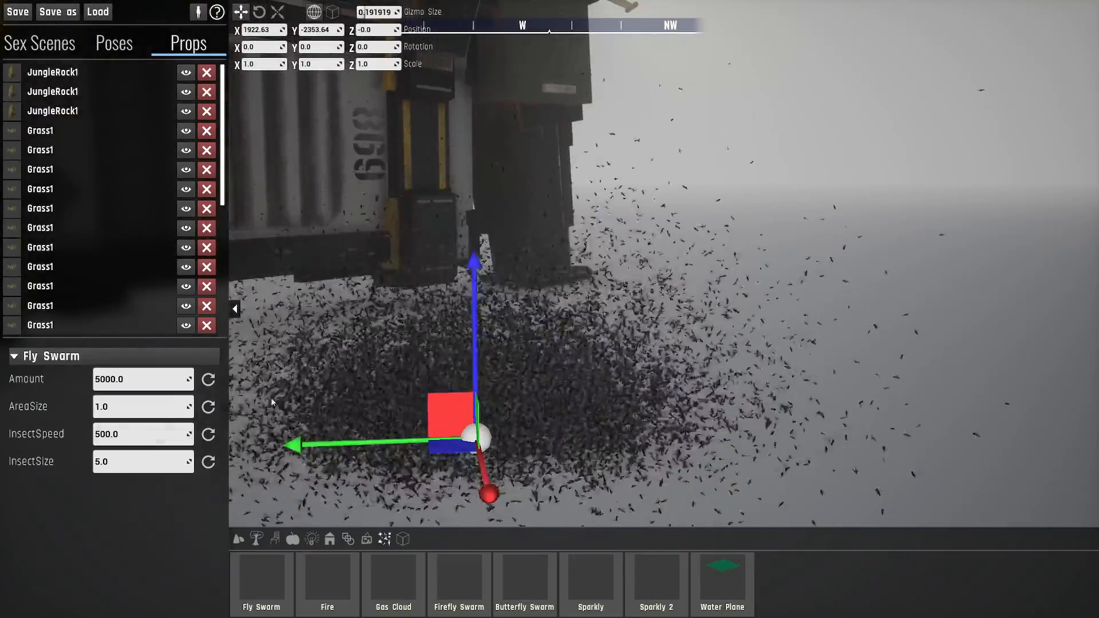
# - Set the Fly Swarm's InsectSpeed to 100
pyautogui.click(95, 435)
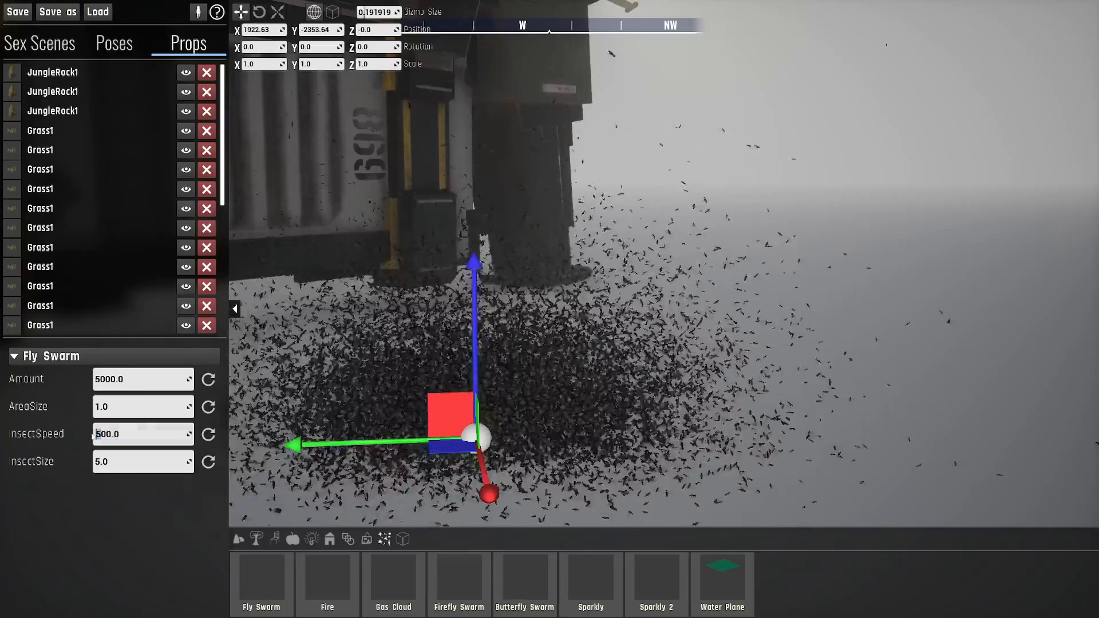
pyautogui.write('1')
pyautogui.press('Return')
pyautogui.moveTo(472, 383); pyautogui.dragTo(438, 391, button='right')
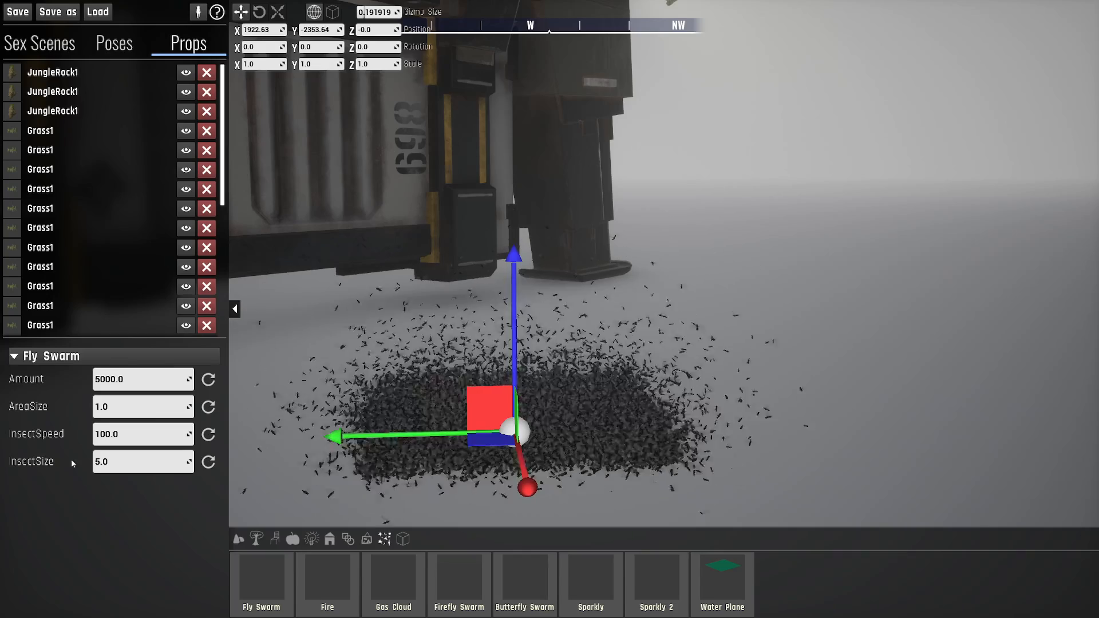
# - Set the Fly Swarm's InsectSize to 25
pyautogui.click(129, 460)
pyautogui.write('2')
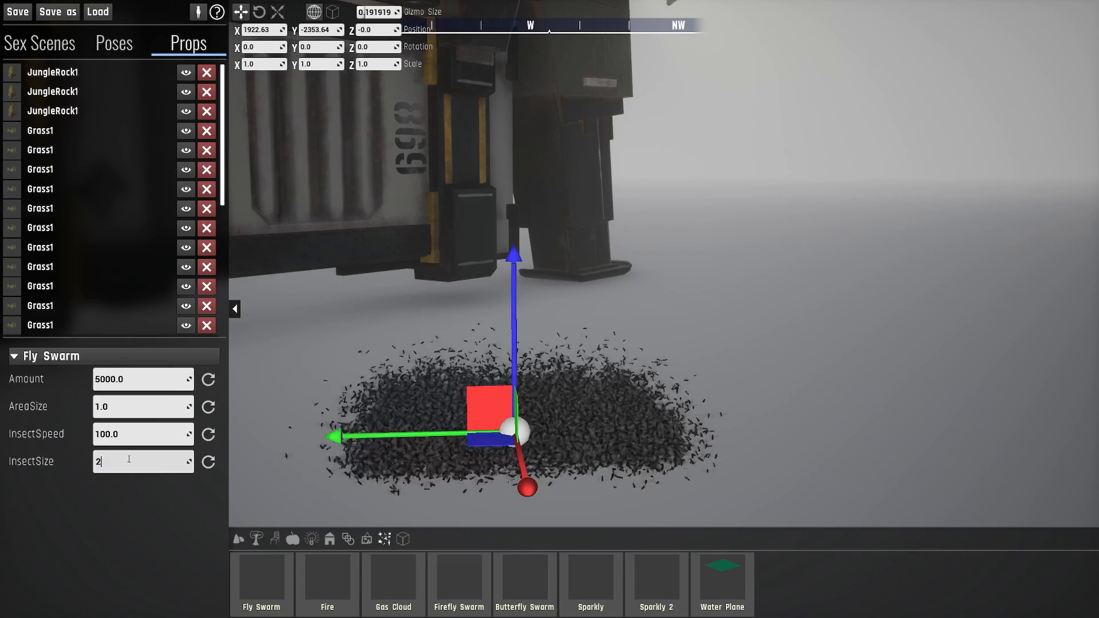
pyautogui.write('5')
pyautogui.press('Return')
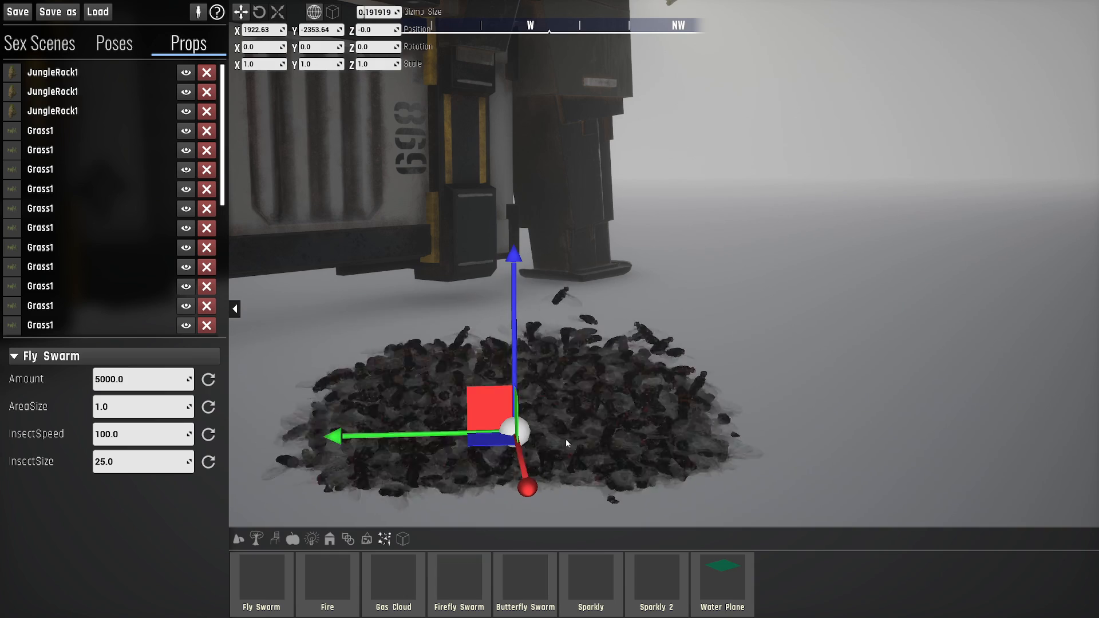
# - Move the Fly Swarm along its Y axis, away from the dropship, to about Y -2919
pyautogui.press('s')
pyautogui.moveTo(524, 430); pyautogui.dragTo(517, 430, button='right')
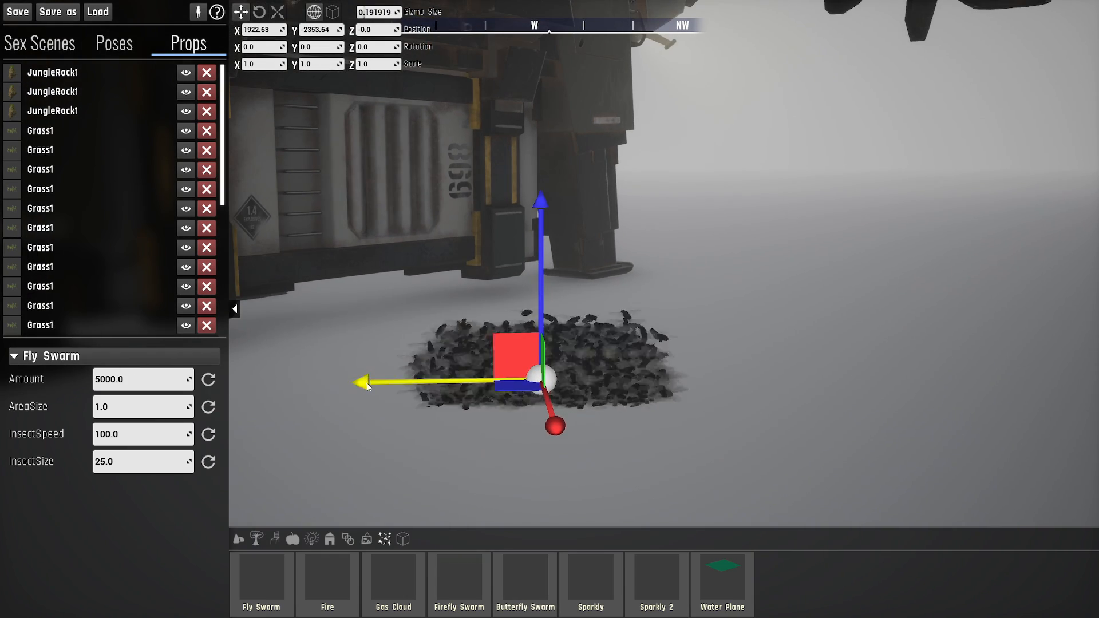
pyautogui.moveTo(367, 386); pyautogui.dragTo(1042, 280)
pyautogui.press('s')
pyautogui.moveTo(642, 334); pyautogui.dragTo(682, 355, button='right')
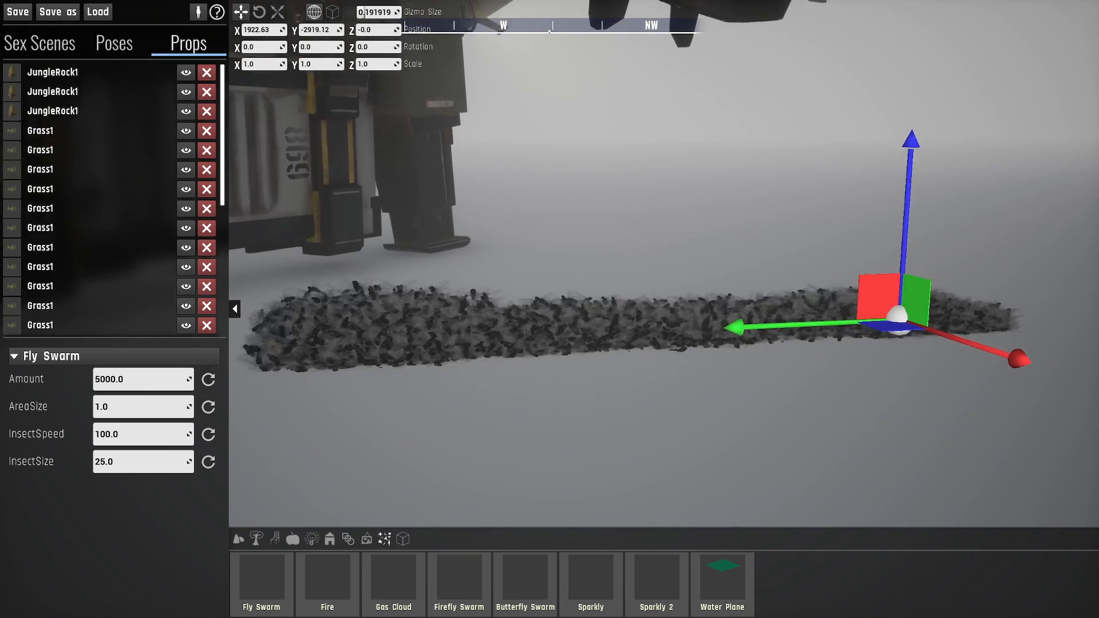
pyautogui.press('d')
pyautogui.moveTo(378, 319); pyautogui.dragTo(309, 320, button='right')
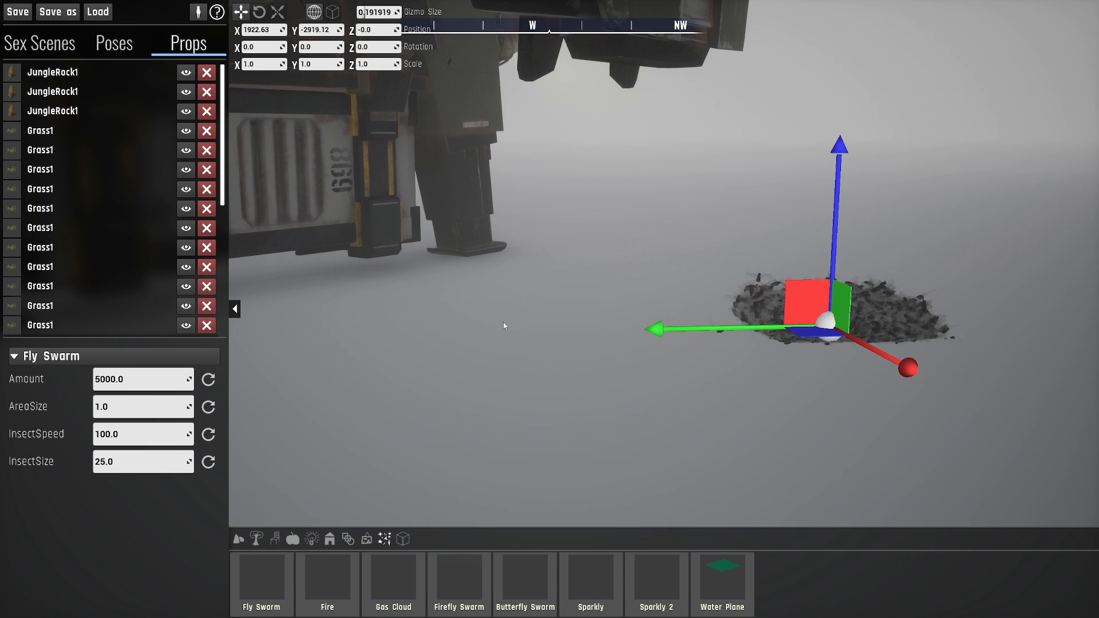
# - Set the Fly Swarm's InsectSize to 1
pyautogui.moveTo(878, 296); pyautogui.dragTo(858, 270, button='right')
pyautogui.press('d')
pyautogui.press('w')
pyautogui.moveTo(829, 167); pyautogui.dragTo(515, 158, button='right')
pyautogui.moveTo(354, 269); pyautogui.dragTo(594, 286, button='right')
pyautogui.press('a')
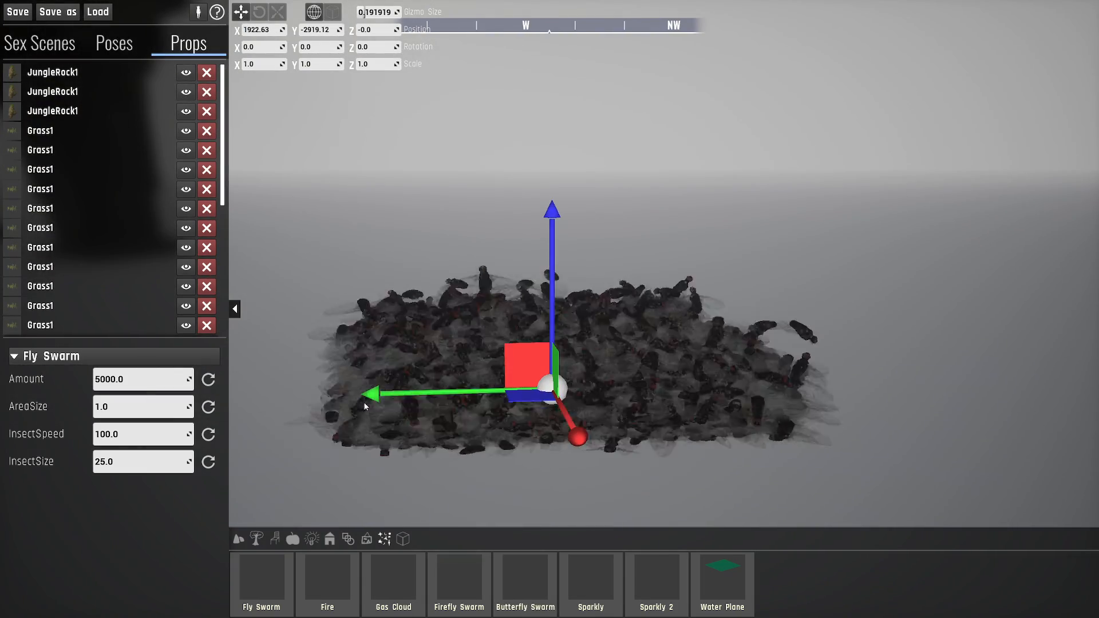
pyautogui.click(143, 459)
pyautogui.write('1')
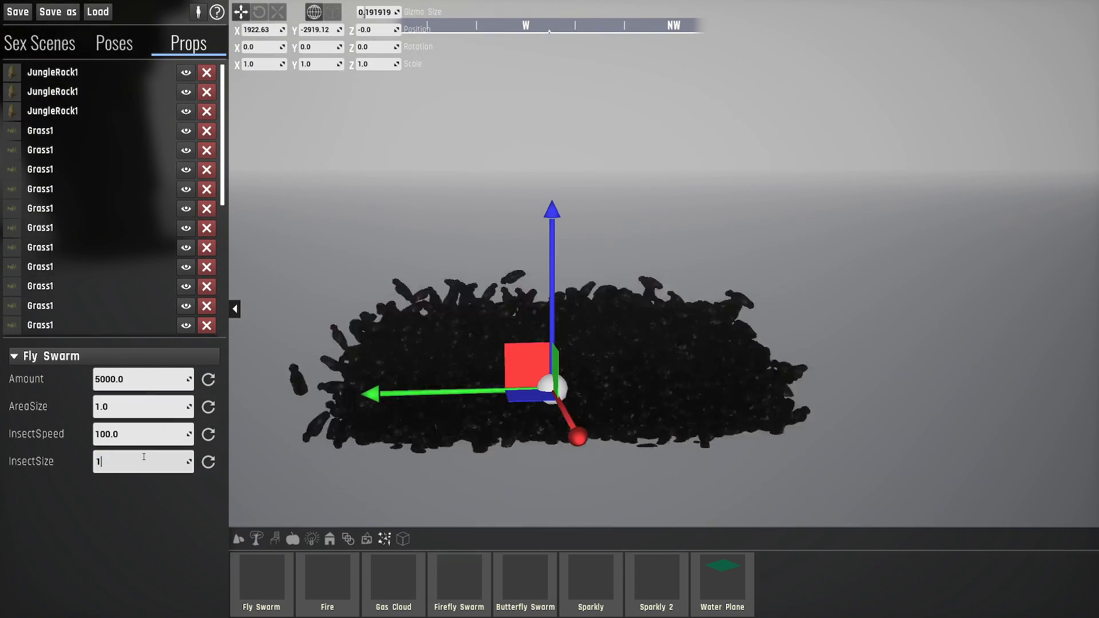
pyautogui.press('Return')
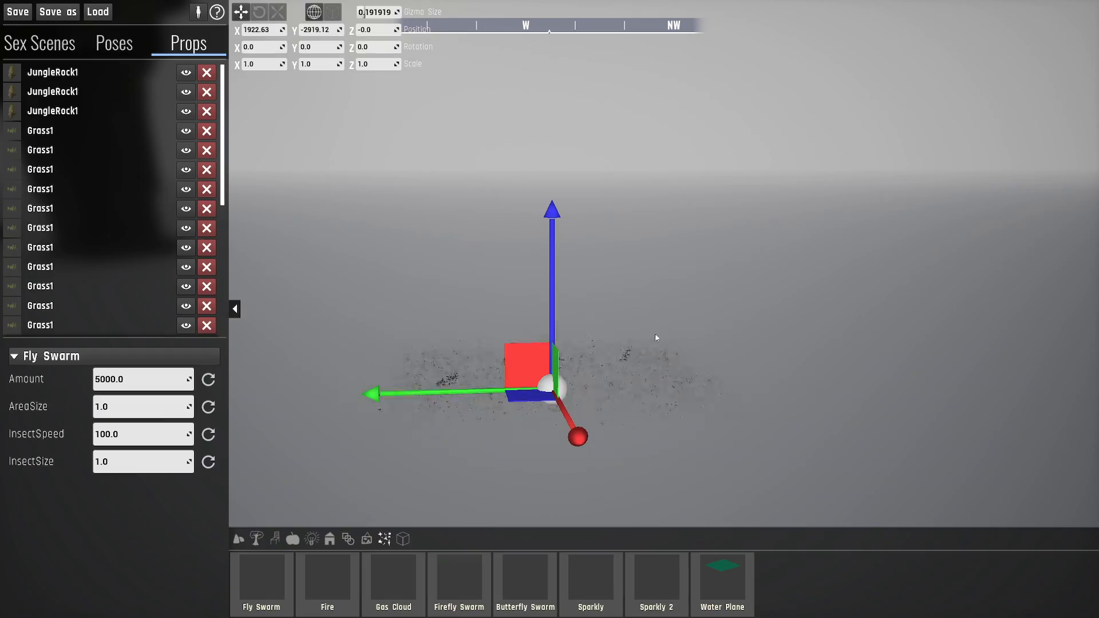
# - Set the Fly Swarm's AreaSize to 10
pyautogui.moveTo(685, 377); pyautogui.dragTo(638, 416, button='right')
pyautogui.press('w')
pyautogui.press('s')
pyautogui.press('e')
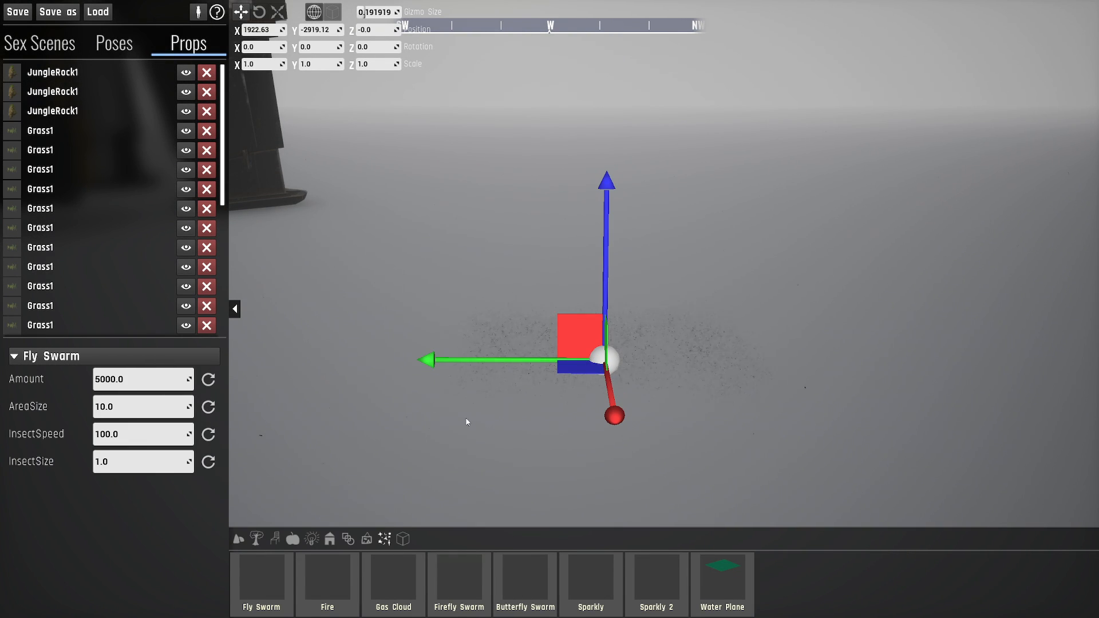
# - Examine how the tiny insects spread over the ground around the dropship from several viewpoints
pyautogui.moveTo(467, 422); pyautogui.dragTo(429, 422, button='right')
pyautogui.moveTo(687, 373); pyautogui.dragTo(676, 372, button='right')
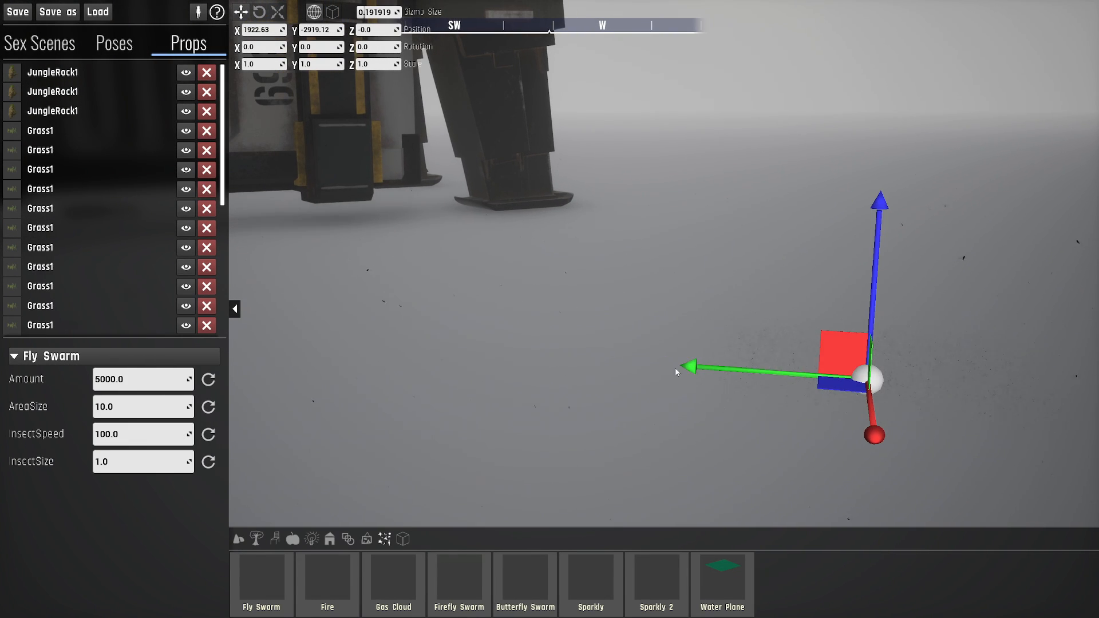
pyautogui.moveTo(484, 286); pyautogui.dragTo(1025, 272, button='right')
pyautogui.press('a')
pyautogui.press('s')
pyautogui.press('w')
pyautogui.press('w')
pyautogui.press('w')
pyautogui.press('a')
pyautogui.press('a')
pyautogui.press('s')
# - Place a Fire effect on the ground near the dropship and bring the end of the placed-props list into view
pyautogui.moveTo(497, 385); pyautogui.dragTo(598, 386, button='right')
pyautogui.click(386, 543)
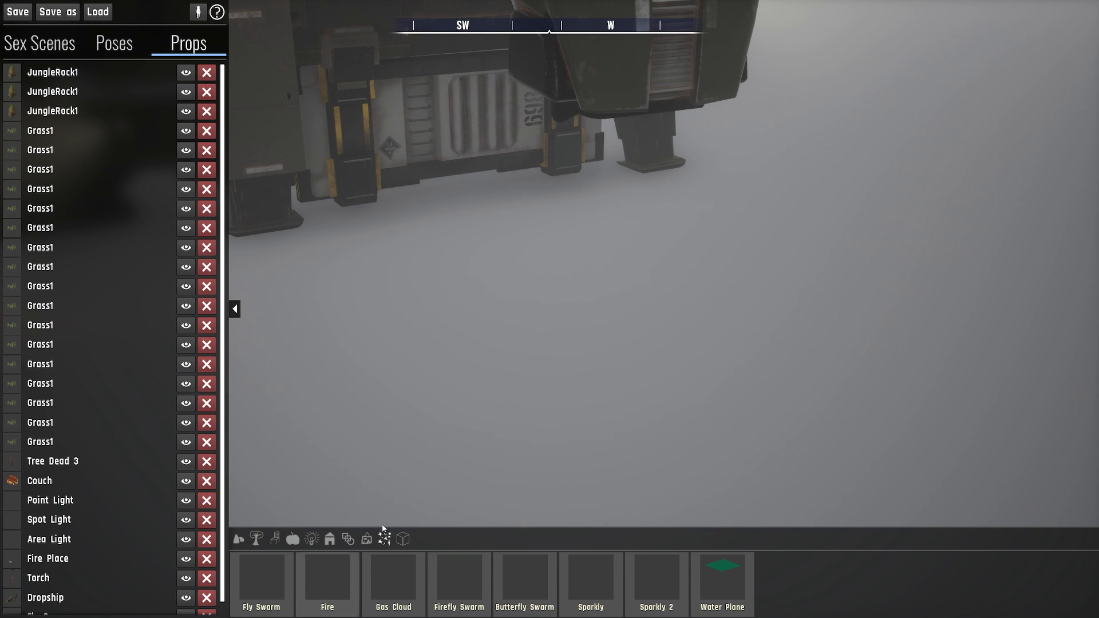
pyautogui.click(687, 308)
pyautogui.press('d')
pyautogui.moveTo(753, 351); pyautogui.dragTo(716, 321, button='right')
pyautogui.press('q')
pyautogui.scroll(-10, 128, 295)
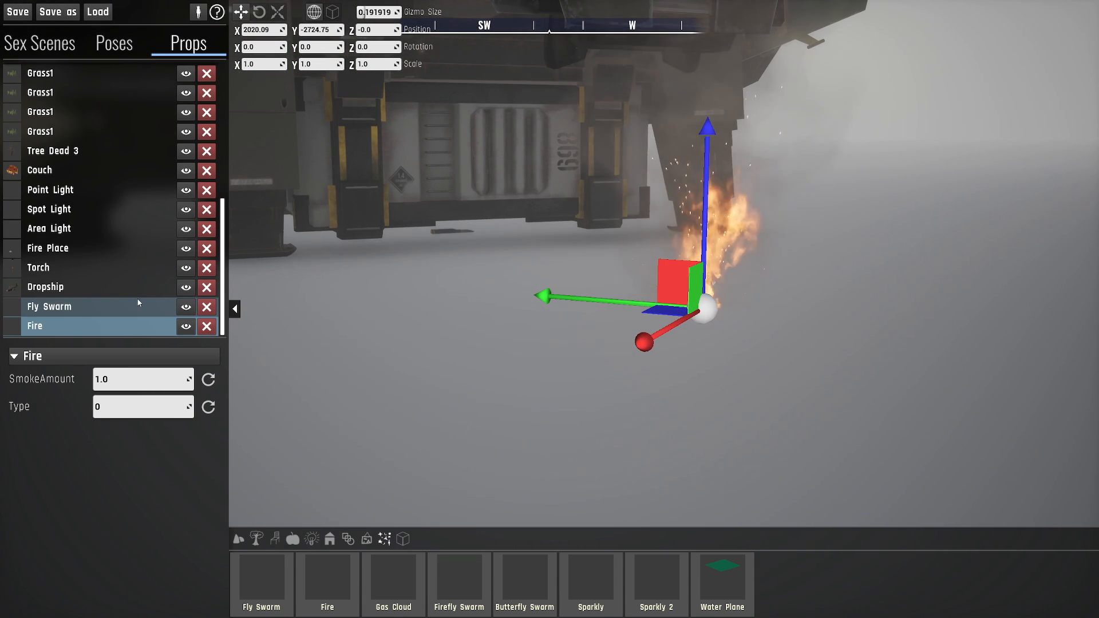
# - Examine the Fire effect and the nearby Fly Swarm beside the dropship from several viewpoints
pyautogui.moveTo(515, 309); pyautogui.dragTo(599, 290, button='right')
pyautogui.press('a')
pyautogui.press('a')
pyautogui.press('q')
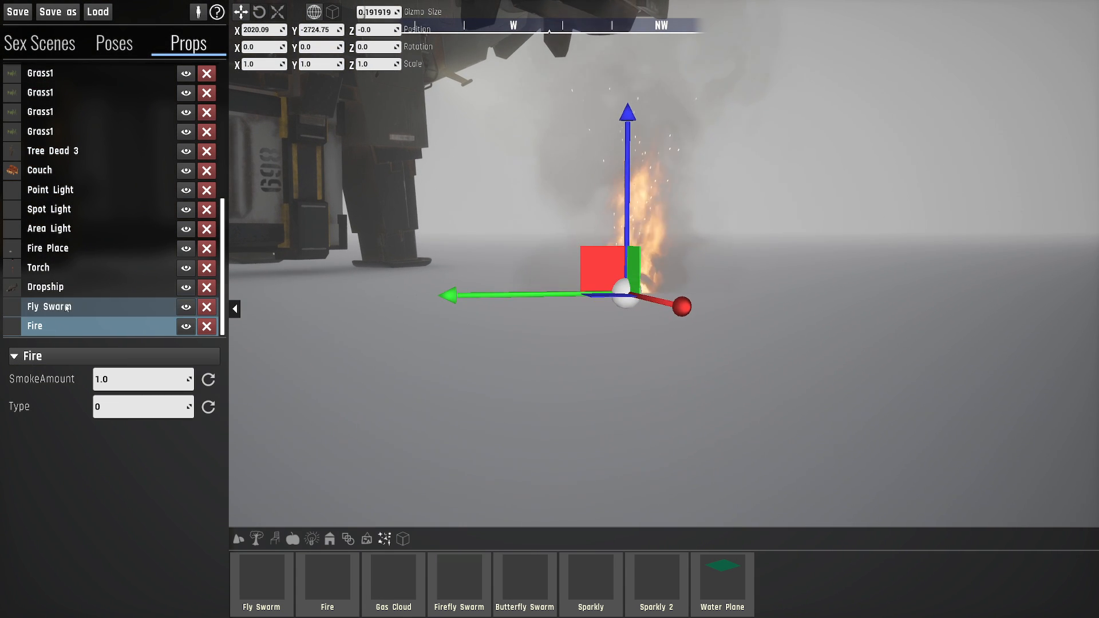
pyautogui.press('d')
pyautogui.moveTo(525, 312); pyautogui.dragTo(532, 306, button='right')
pyautogui.press('e')
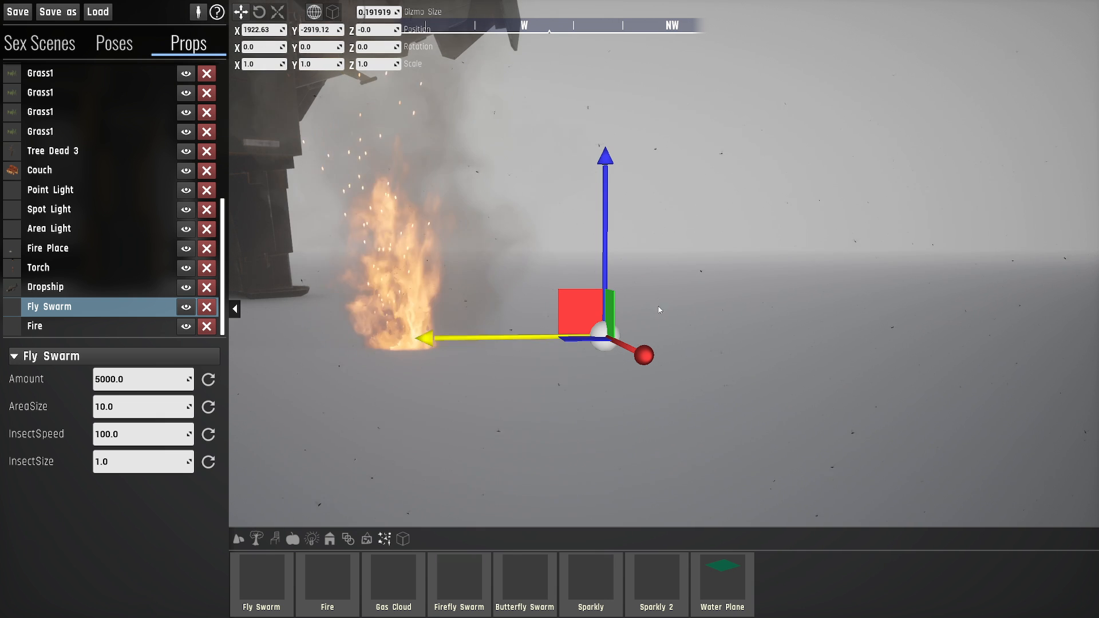
pyautogui.moveTo(606, 336); pyautogui.dragTo(627, 360, button='right')
pyautogui.press('a')
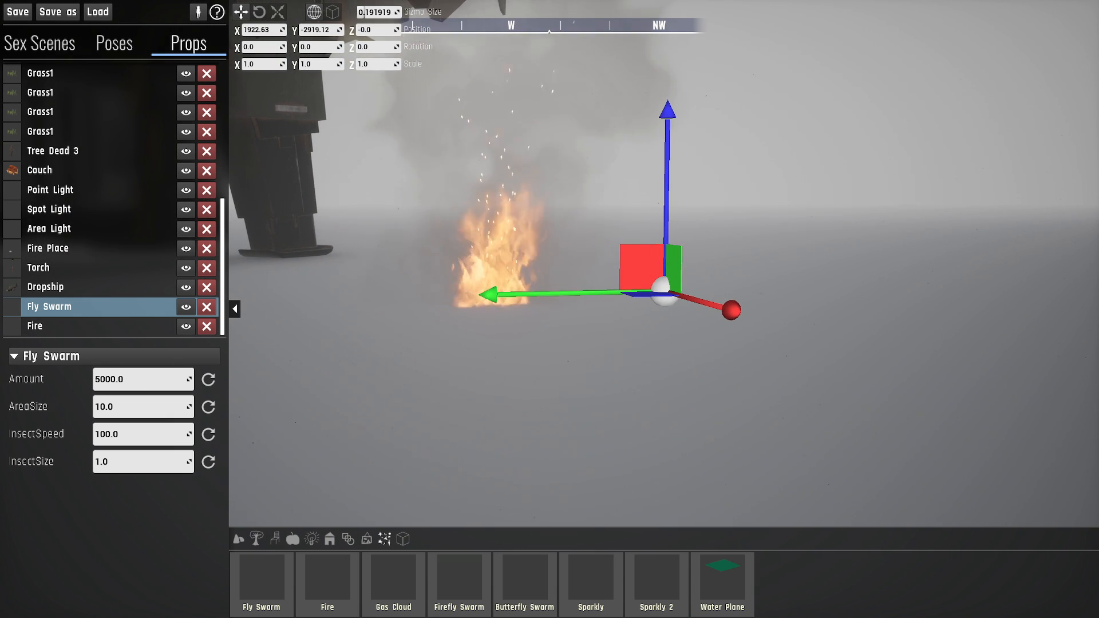
pyautogui.press('d')
pyautogui.moveTo(608, 313)
pyautogui.mouseDown(button='right')
pyautogui.moveTo(577, 309)
pyautogui.moveTo(589, 310)
pyautogui.mouseUp(button='right')
pyautogui.press('q')
pyautogui.press('a')
pyautogui.press('e')
pyautogui.click(589, 310)
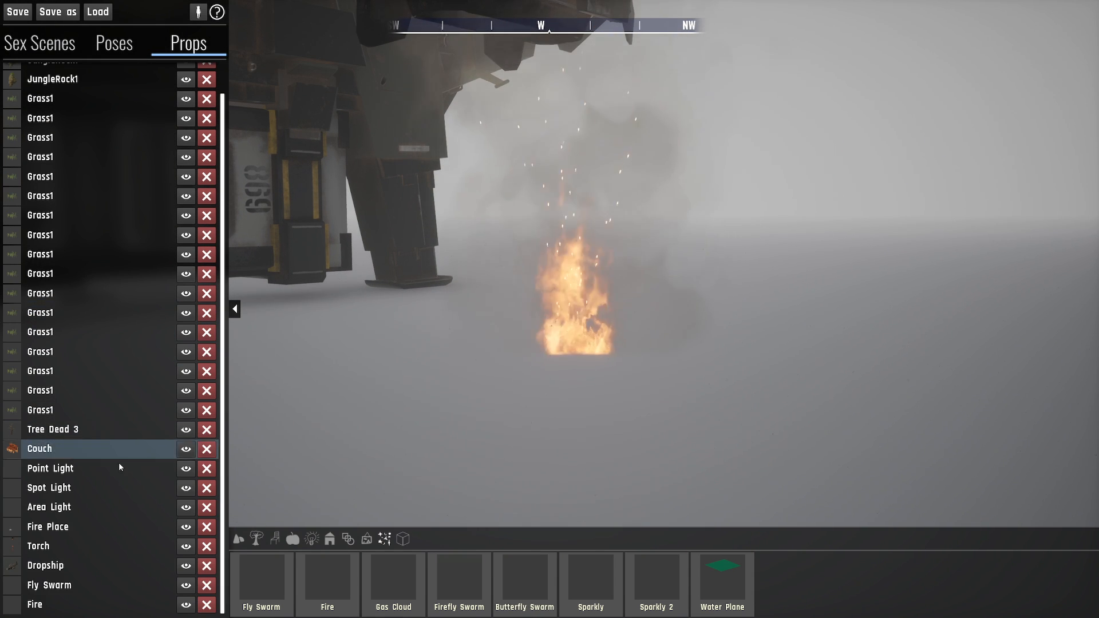
# - Select the Fire prop in the placed-props list and set its SmokeAmount to 5
pyautogui.click(86, 604)
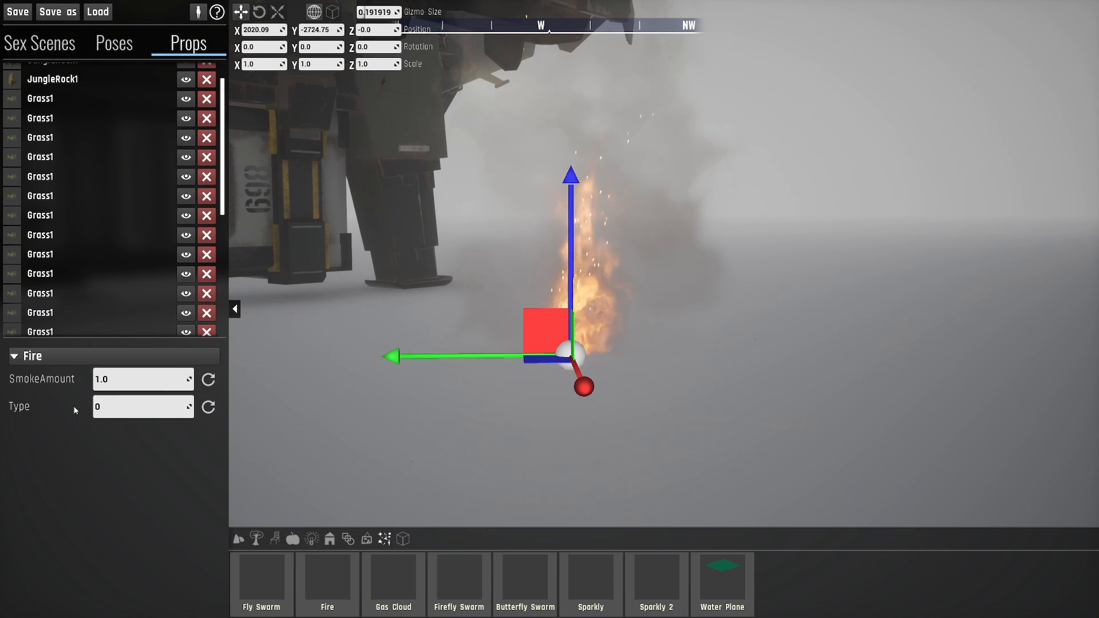
pyautogui.moveTo(513, 371); pyautogui.dragTo(496, 364, button='right')
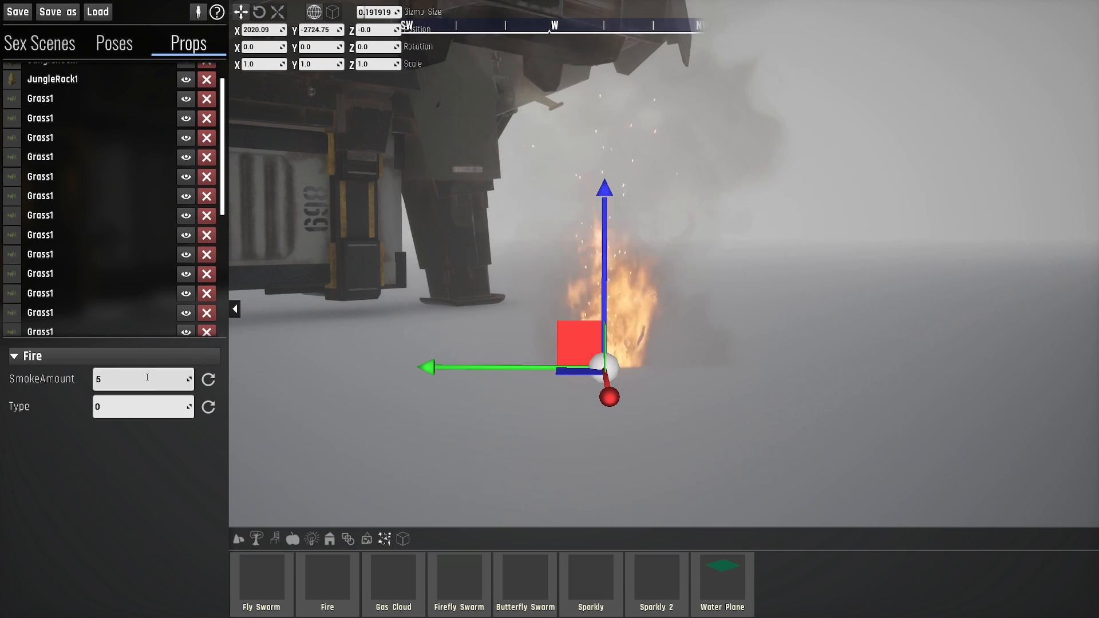
pyautogui.press('Return')
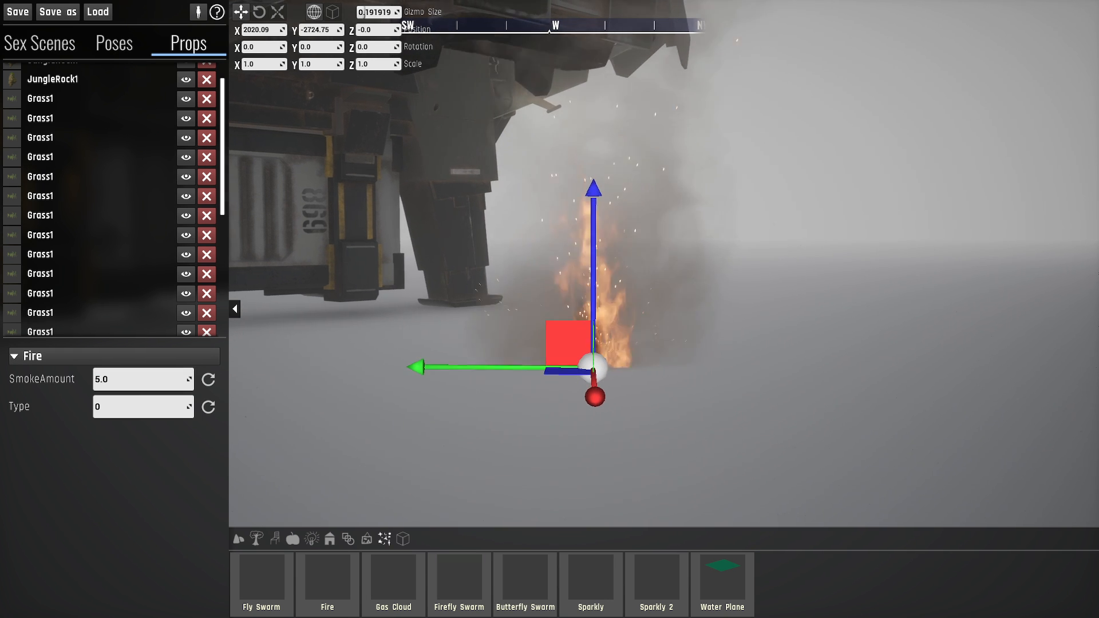
pyautogui.press('d')
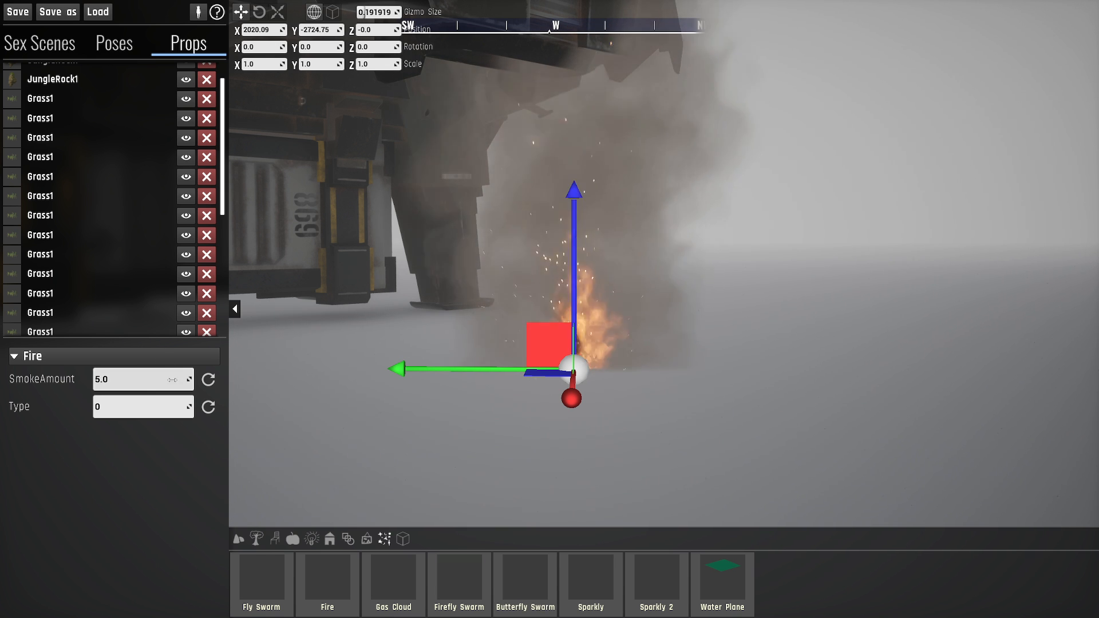
# - Set the Fire's SmokeAmount to 25
pyautogui.click(147, 385)
pyautogui.write('25')
pyautogui.press('Return')
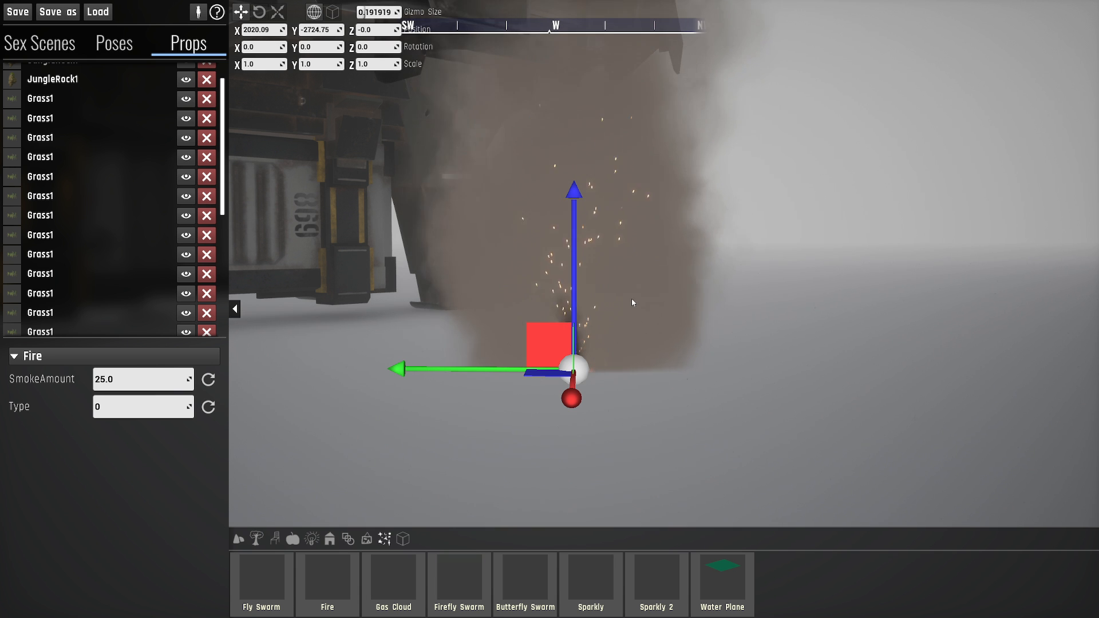
# - Set the Fire's SmokeAmount to 0
pyautogui.moveTo(624, 293)
pyautogui.mouseDown(button='right')
pyautogui.moveTo(641, 221)
pyautogui.moveTo(624, 293)
pyautogui.mouseUp(button='right')
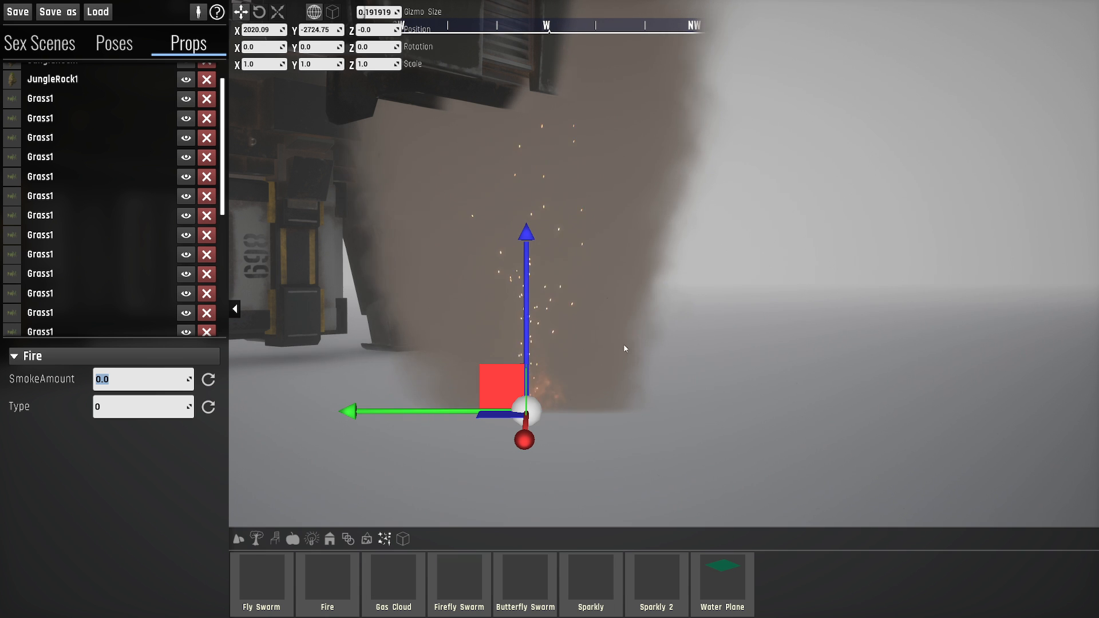
pyautogui.moveTo(599, 316)
pyautogui.mouseDown(button='right')
pyautogui.moveTo(589, 340)
pyautogui.moveTo(598, 315)
pyautogui.mouseUp(button='right')
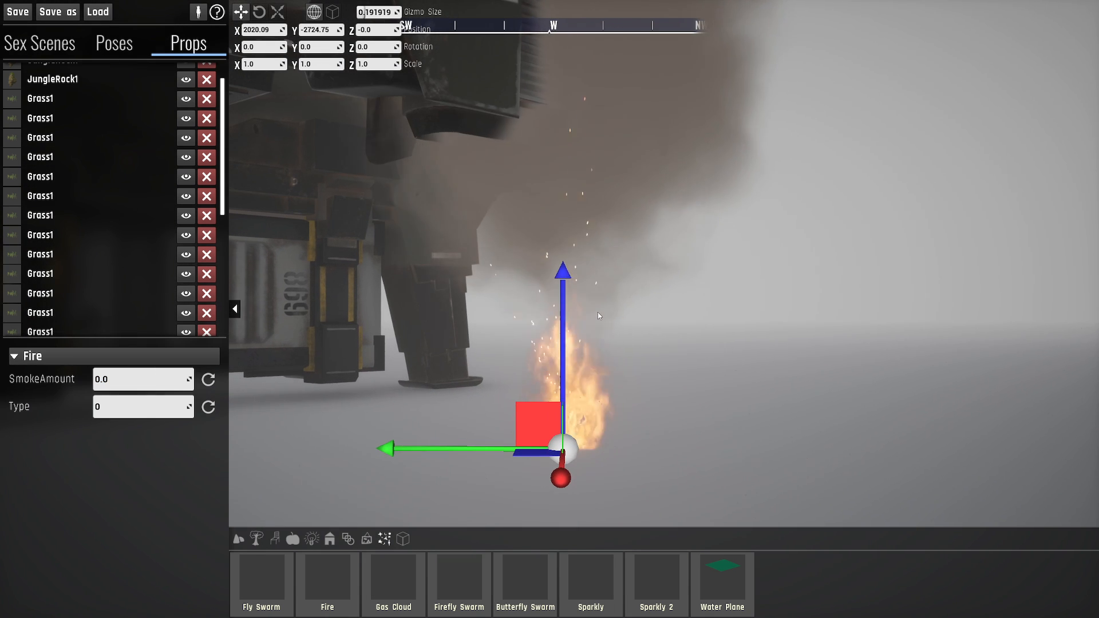
pyautogui.moveTo(569, 142); pyautogui.dragTo(582, 234, button='right')
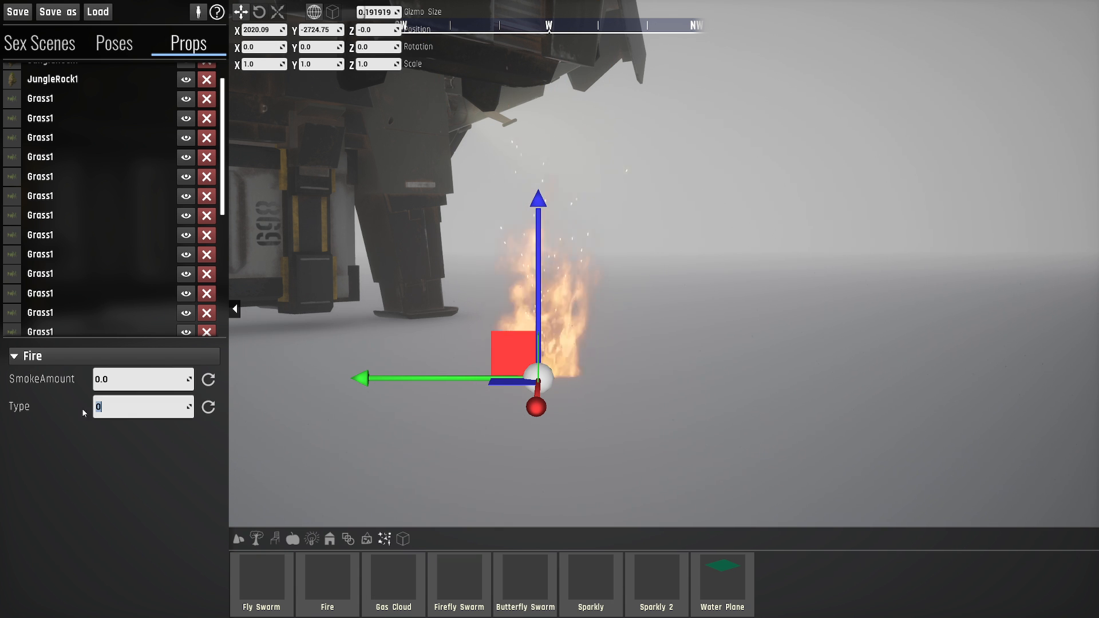
# - Set the Fire's Type to 2 and its SmokeAmount to 5
pyautogui.press('BackSpace')
pyautogui.write('2')
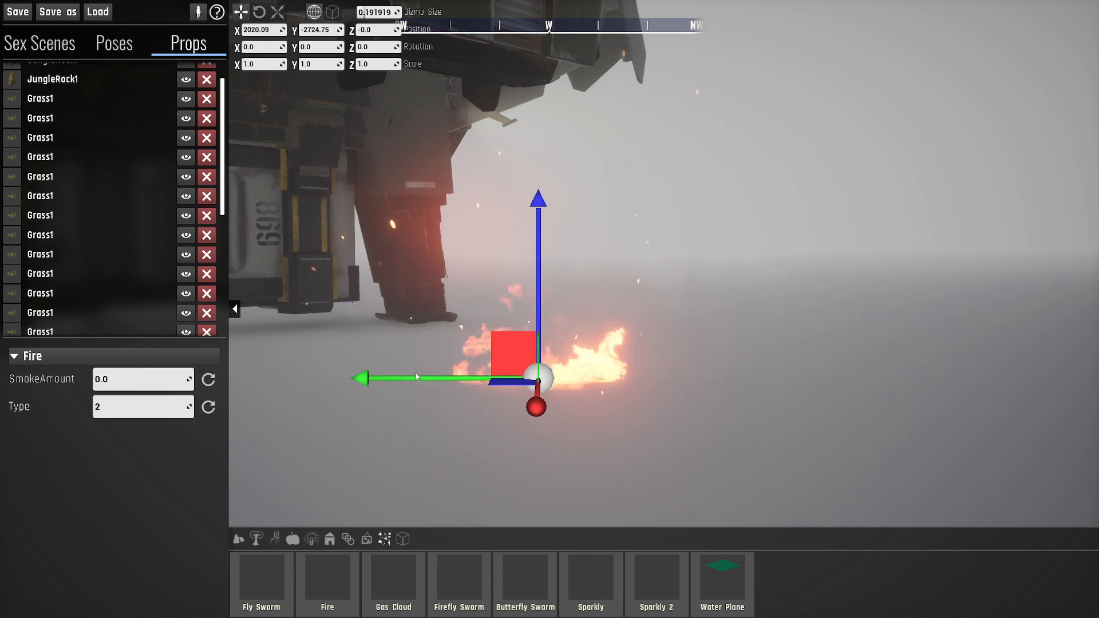
pyautogui.click(149, 380)
pyautogui.write('5')
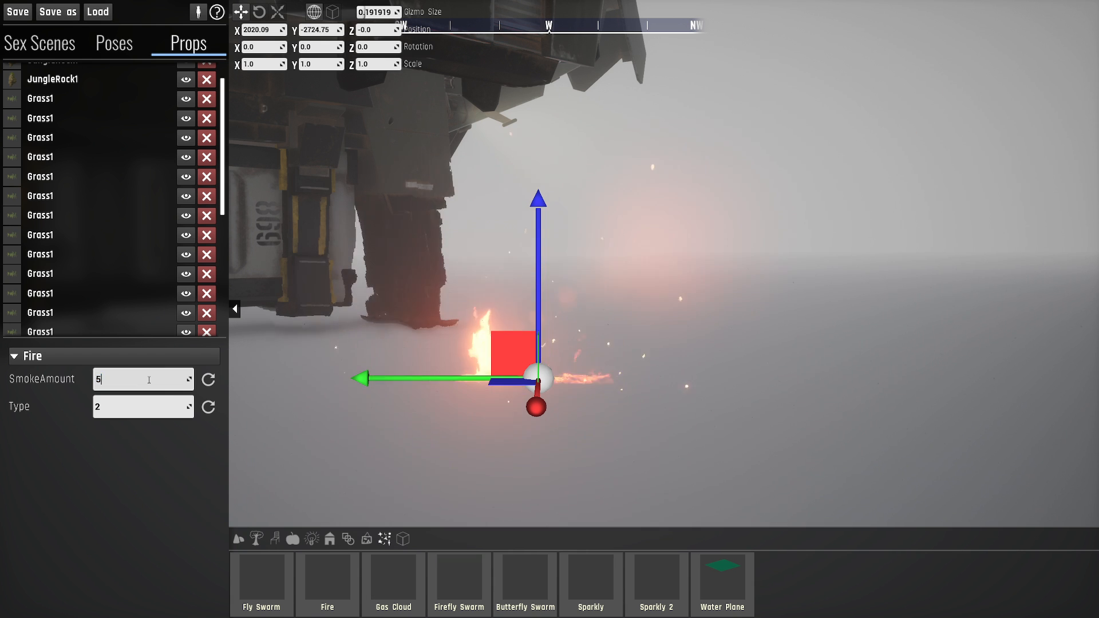
pyautogui.press('Return')
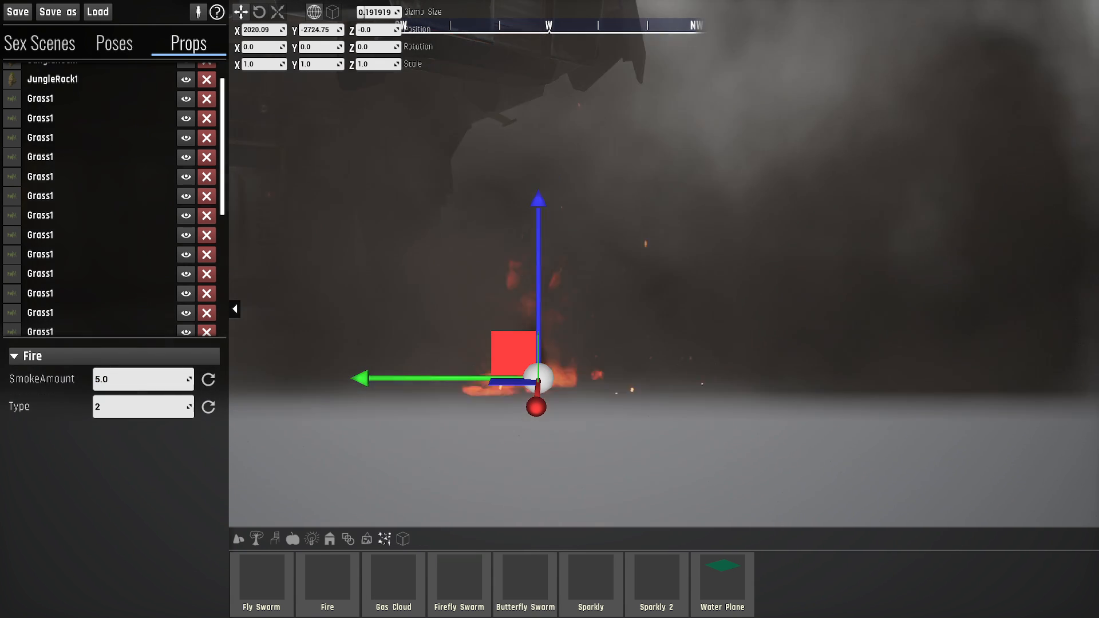
# - Examine the spread of the Fire's smoke around the dropship from inside and from the opposite side
pyautogui.moveTo(630, 383); pyautogui.dragTo(532, 413, button='right')
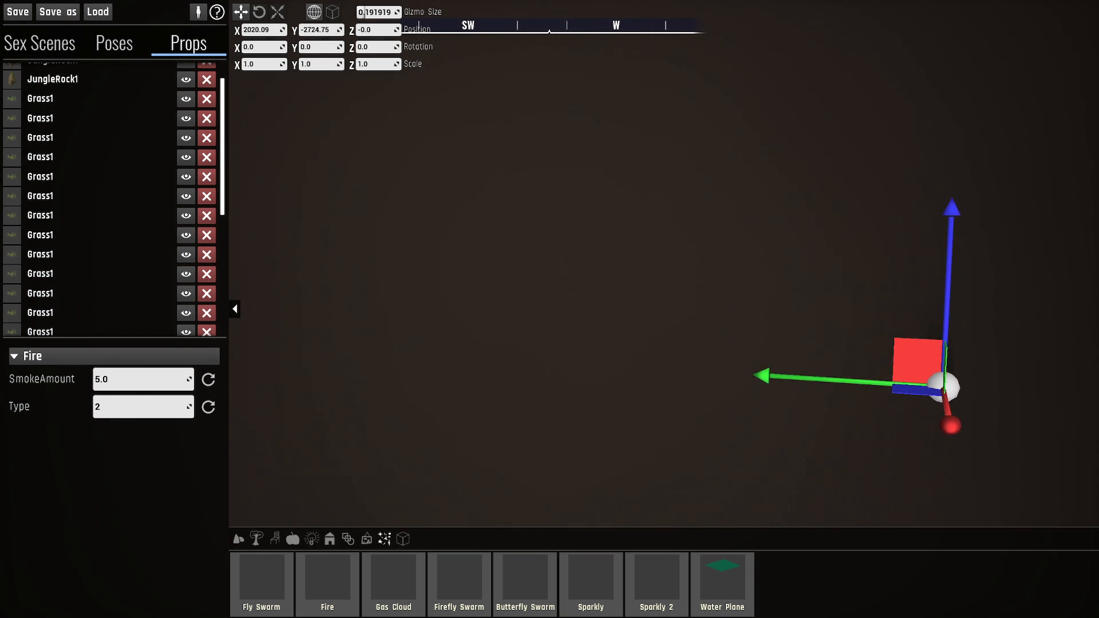
pyautogui.moveTo(532, 413); pyautogui.dragTo(1034, 413, button='right')
pyautogui.press('a')
pyautogui.press('d')
pyautogui.press('d')
pyautogui.press('s')
pyautogui.press('s')
pyautogui.press('a')
pyautogui.press('a')
pyautogui.press('a')
pyautogui.press('s')
pyautogui.press('s')
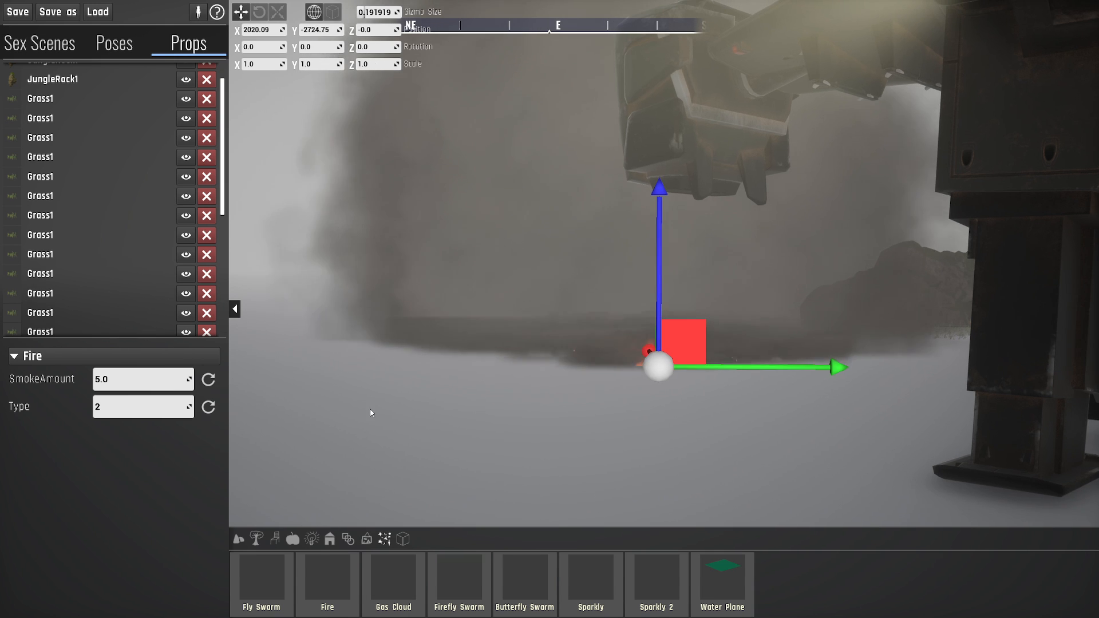
# - Set the Fire's SmokeAmount to 1
pyautogui.click(131, 380)
pyautogui.write('1')
pyautogui.press('Return')
pyautogui.press('a')
pyautogui.moveTo(377, 340); pyautogui.dragTo(509, 332, button='right')
pyautogui.press('w')
pyautogui.press('a')
pyautogui.press('a')
pyautogui.press('s')
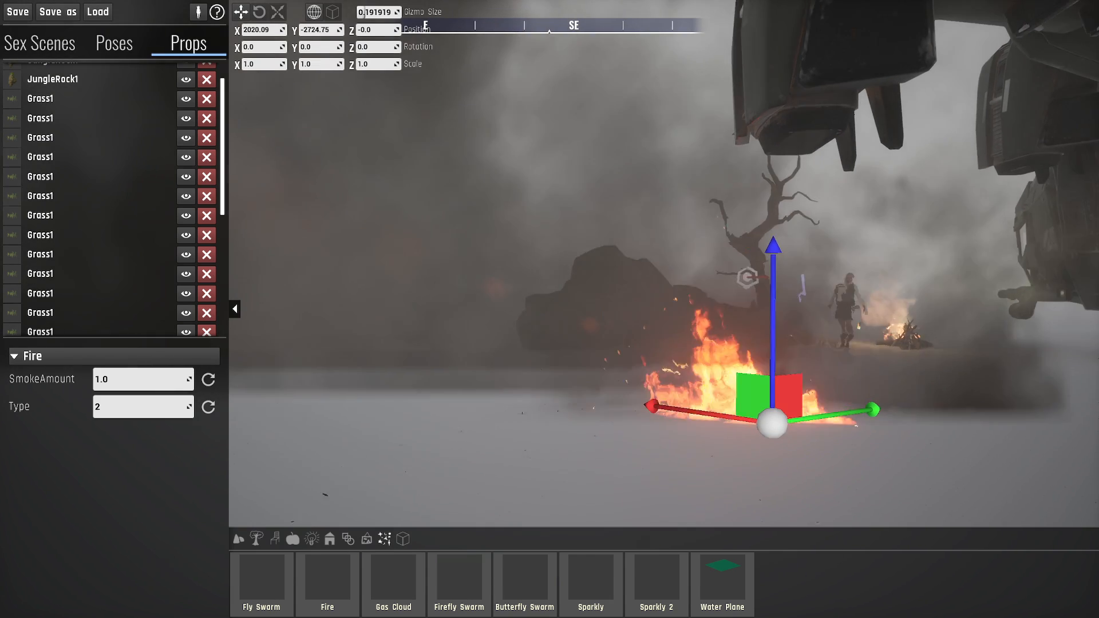
pyautogui.press('d')
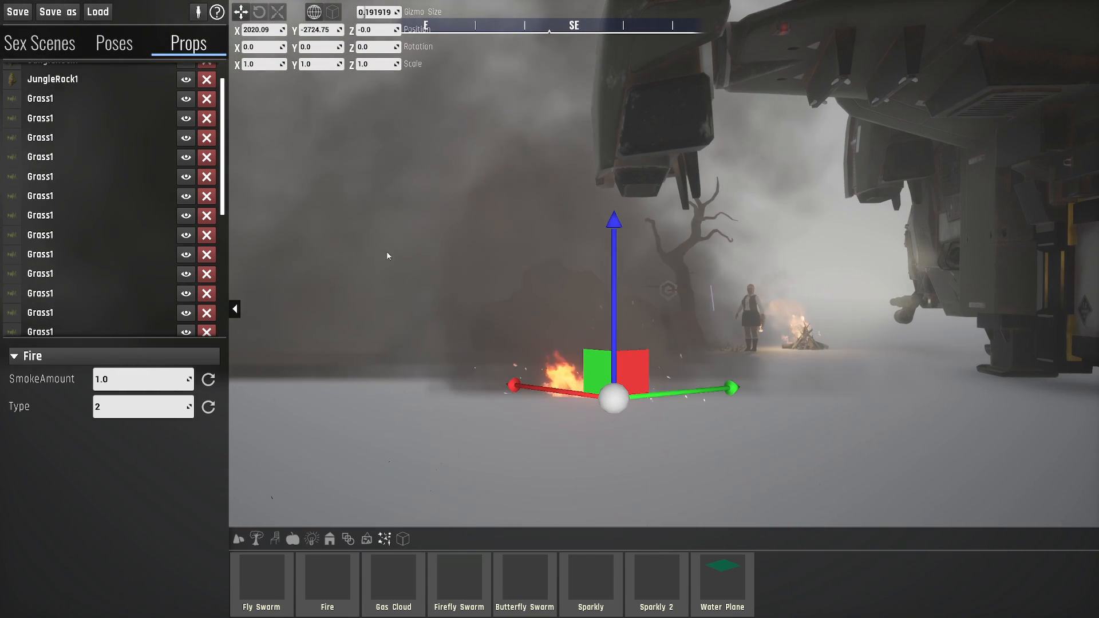
# - Set the Fire's Type to 1
pyautogui.click(167, 405)
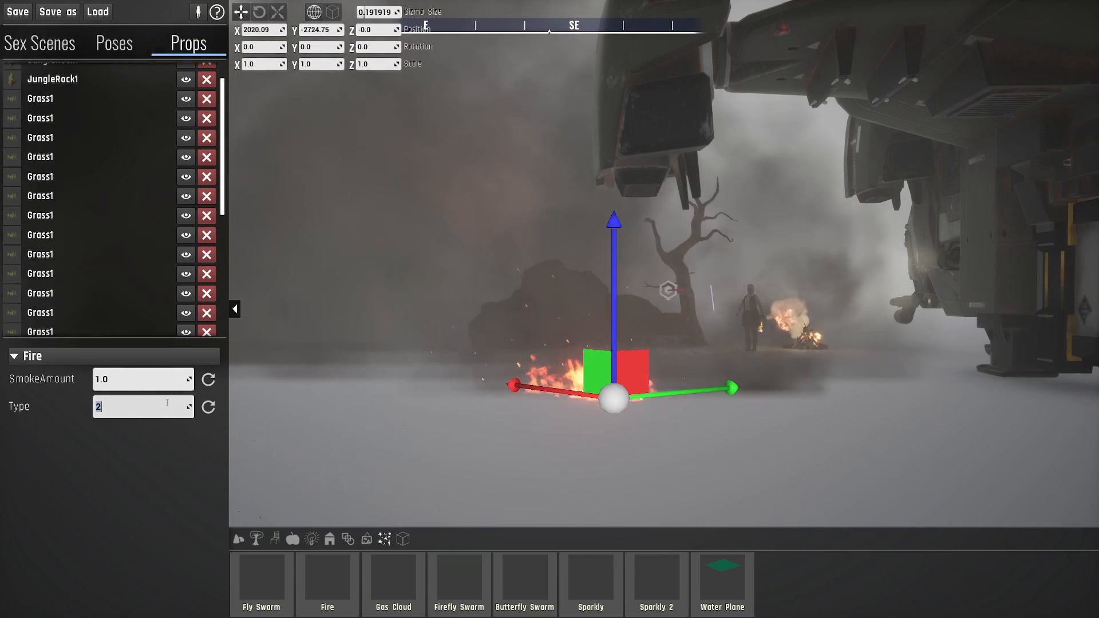
pyautogui.write('1')
pyautogui.press('Return')
pyautogui.press('a')
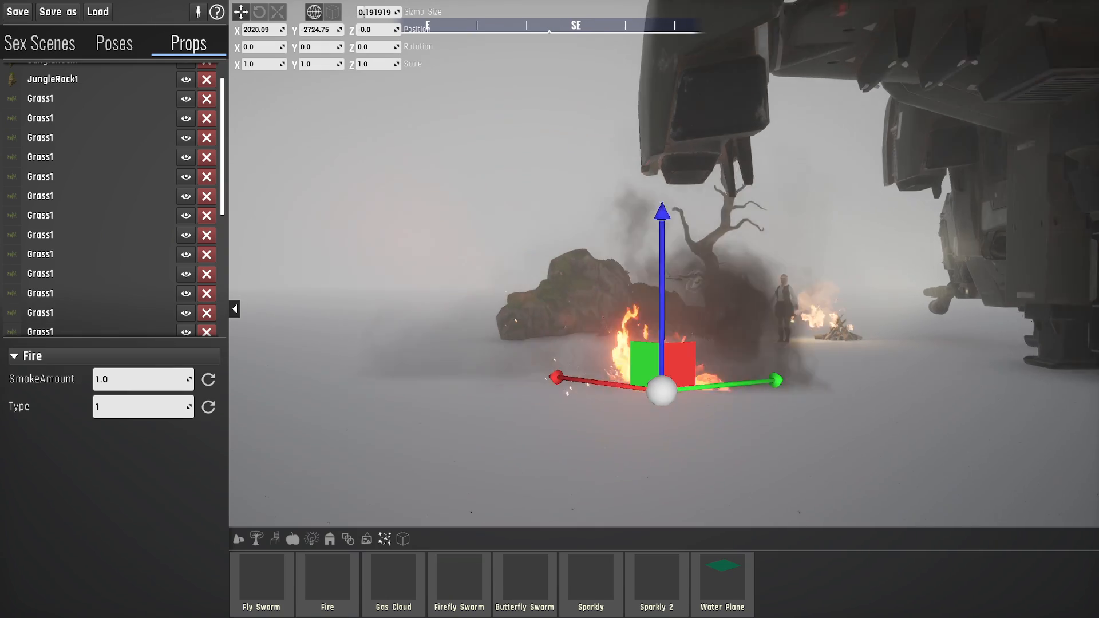
# - Examine the burning Fire together with the rock, dead tree, character and dropship from a wider viewpoint
pyautogui.press('a')
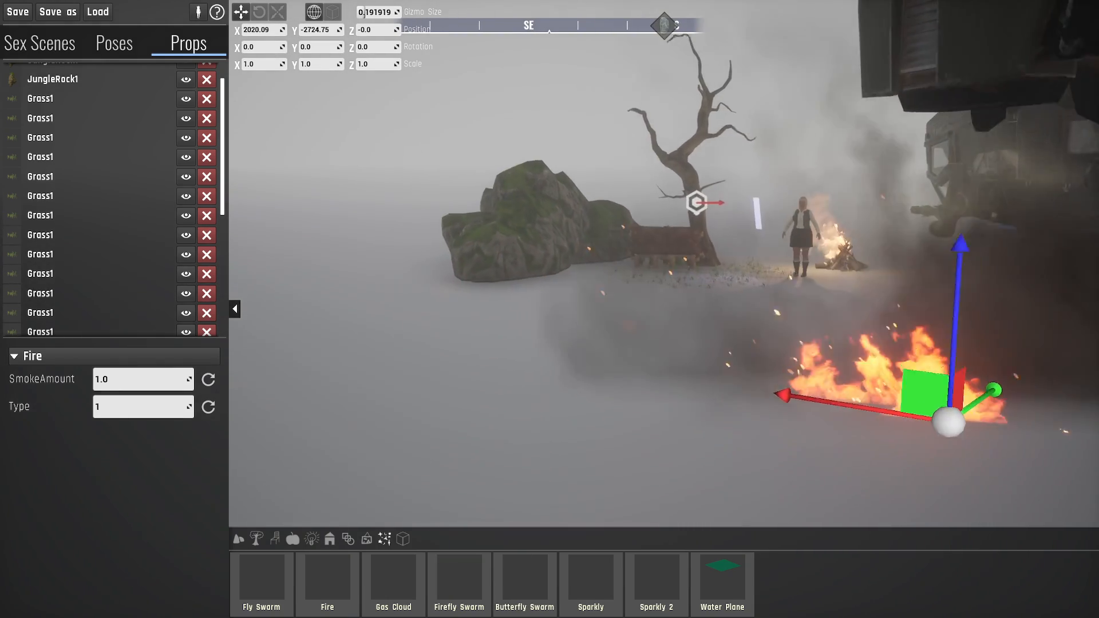
pyautogui.press('a')
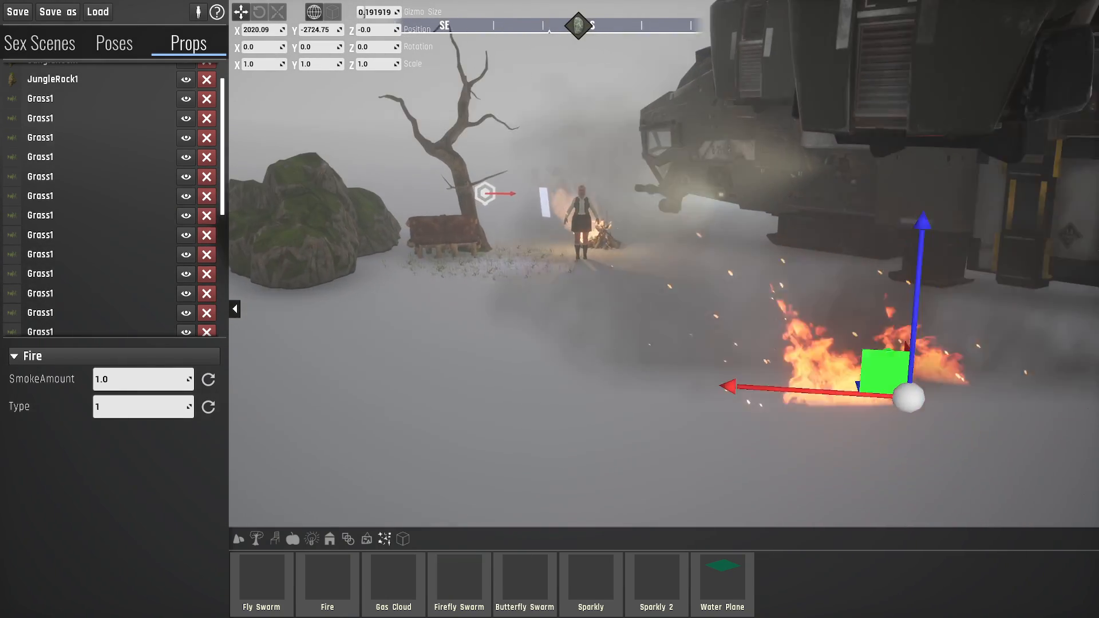
pyautogui.press('a')
pyautogui.moveTo(723, 259); pyautogui.dragTo(559, 222, button='right')
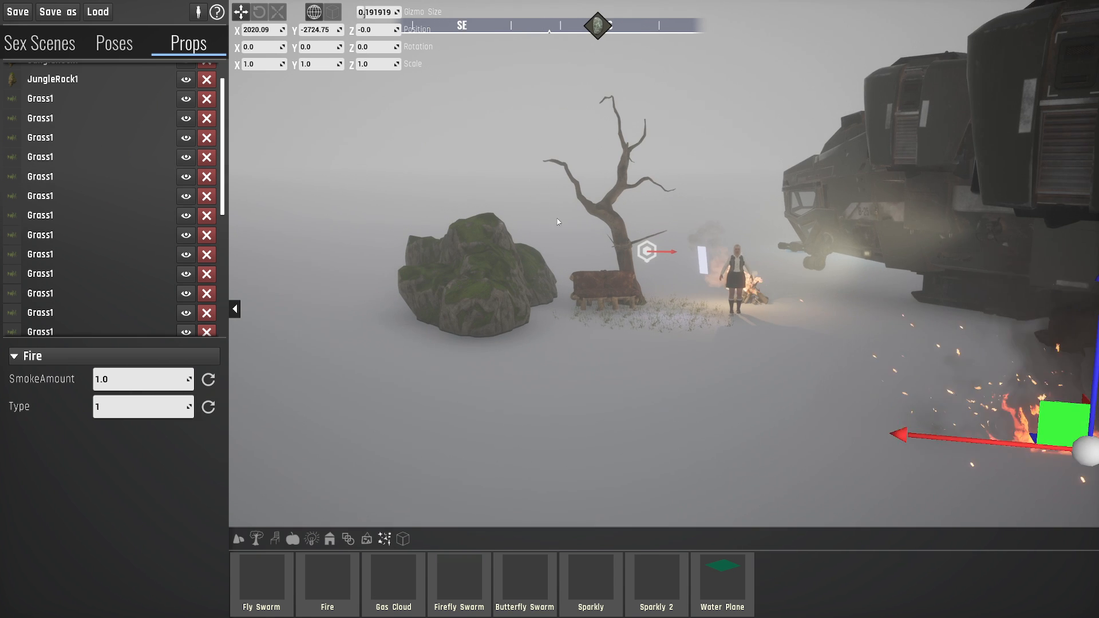
pyautogui.moveTo(705, 266); pyautogui.dragTo(781, 264, button='right')
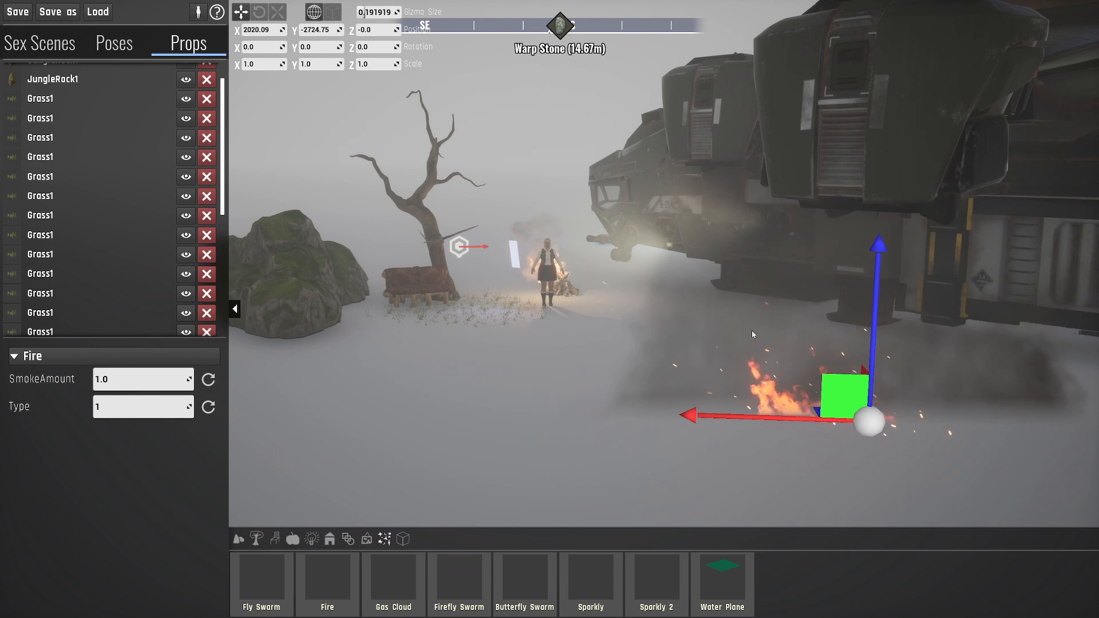
pyautogui.moveTo(488, 332); pyautogui.dragTo(440, 365, button='right')
pyautogui.moveTo(459, 412); pyautogui.dragTo(586, 388, button='right')
pyautogui.moveTo(745, 351); pyautogui.dragTo(474, 540, button='right')
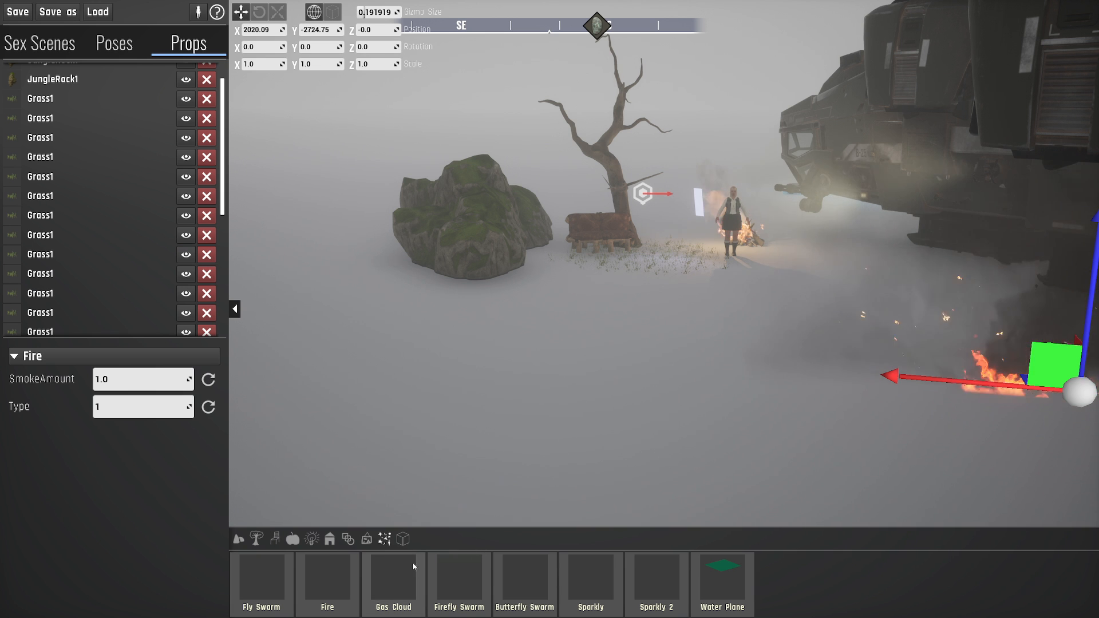
# - Place a Gas Cloud on the open ground in front of the rock and the dead tree
pyautogui.click(394, 588)
pyautogui.click(553, 370)
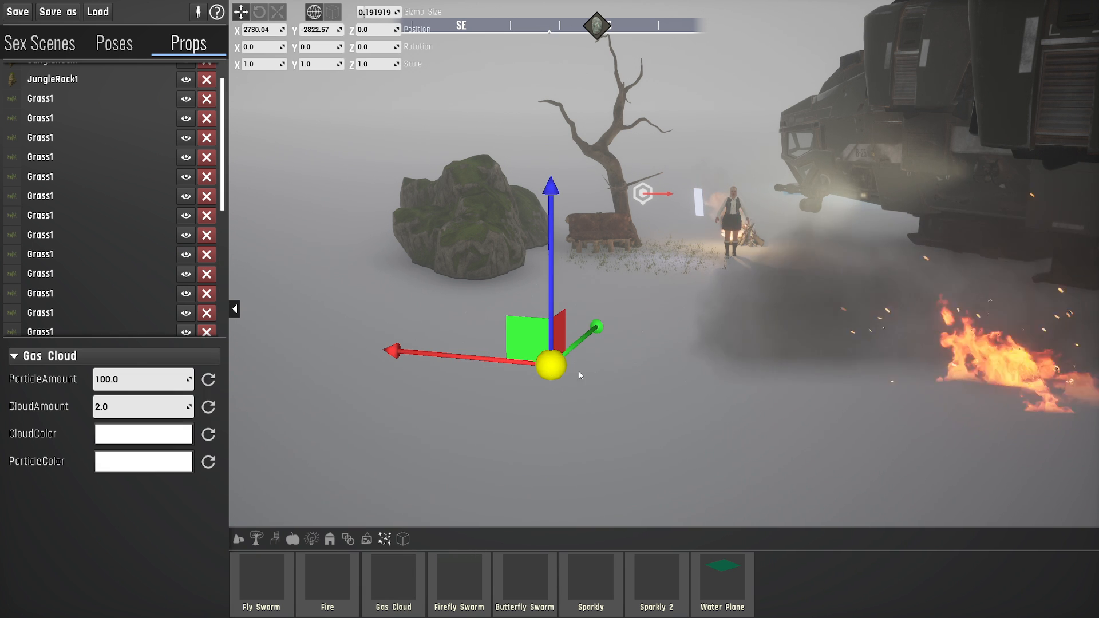
pyautogui.press('w')
pyautogui.press('a')
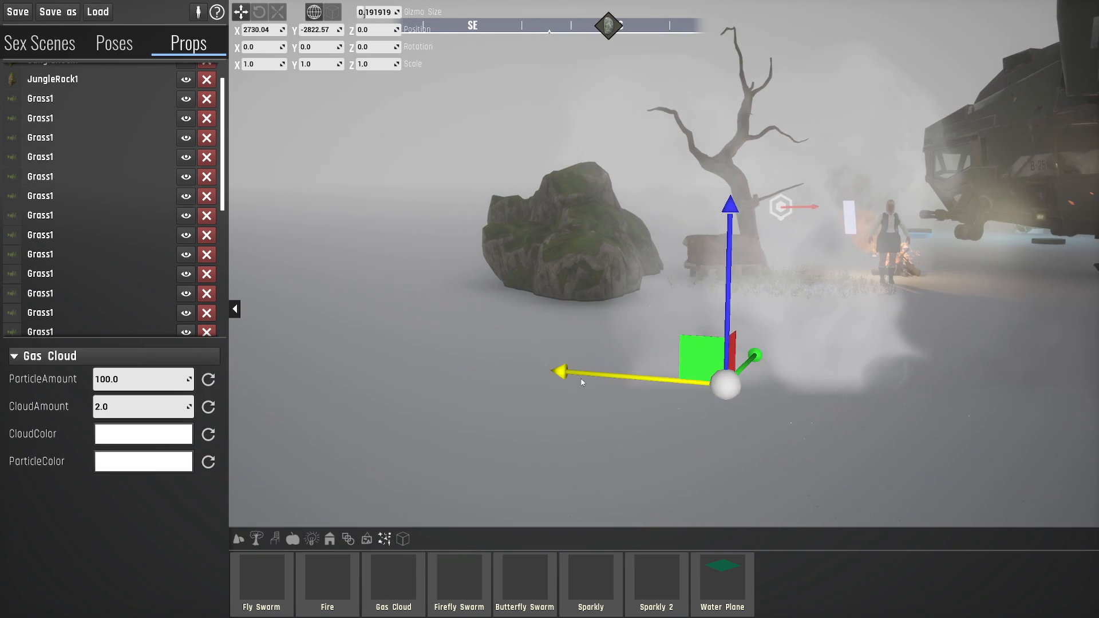
# - Examine the Gas Cloud from several sides, including the view toward the burning Fire
pyautogui.press('a')
pyautogui.moveTo(581, 380); pyautogui.dragTo(918, 380, button='right')
pyautogui.press('w')
pyautogui.press('a')
pyautogui.press('w')
pyautogui.press('a')
pyautogui.press('w')
pyautogui.press('a')
pyautogui.press('s')
pyautogui.press('d')
pyautogui.moveTo(568, 313); pyautogui.dragTo(544, 300, button='right')
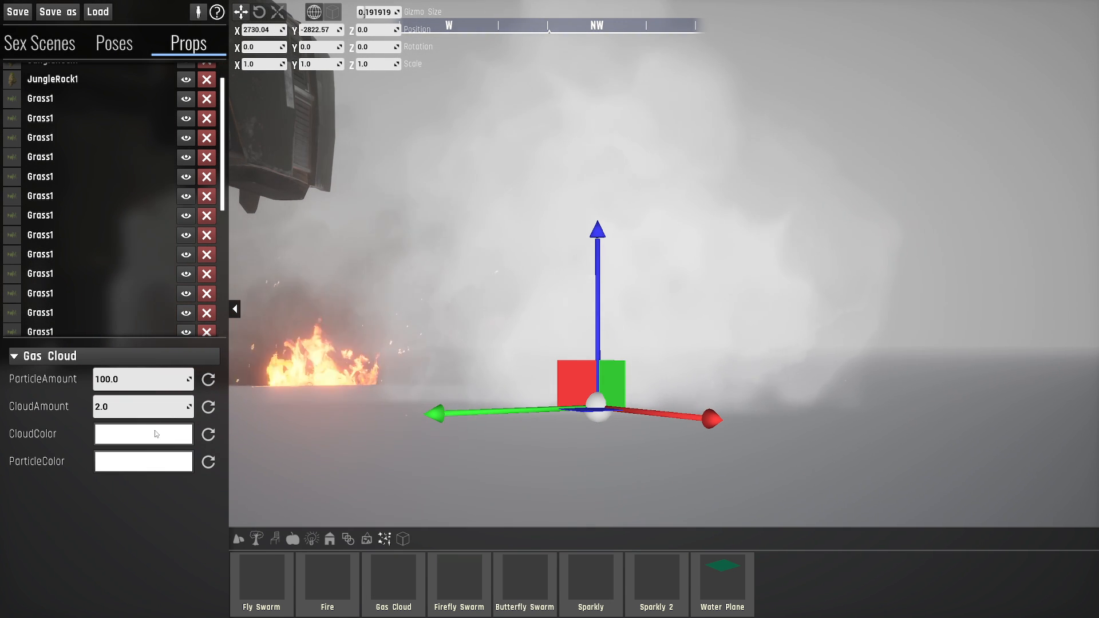
# - Try black as the Gas Cloud's CloudColor and set it back to white
pyautogui.click(148, 435)
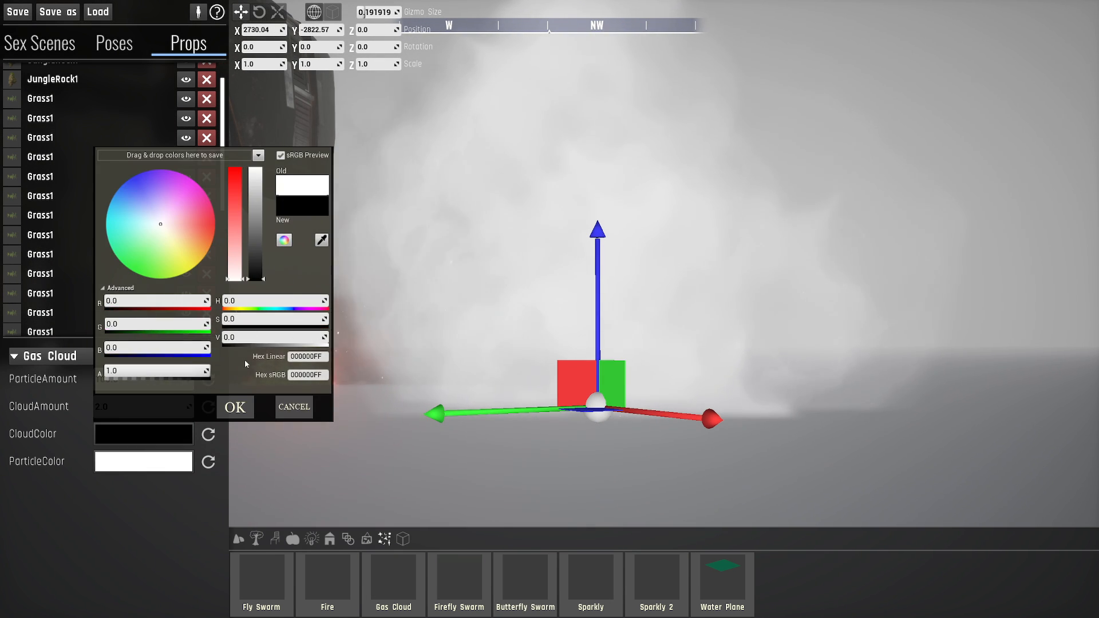
pyautogui.click(235, 407)
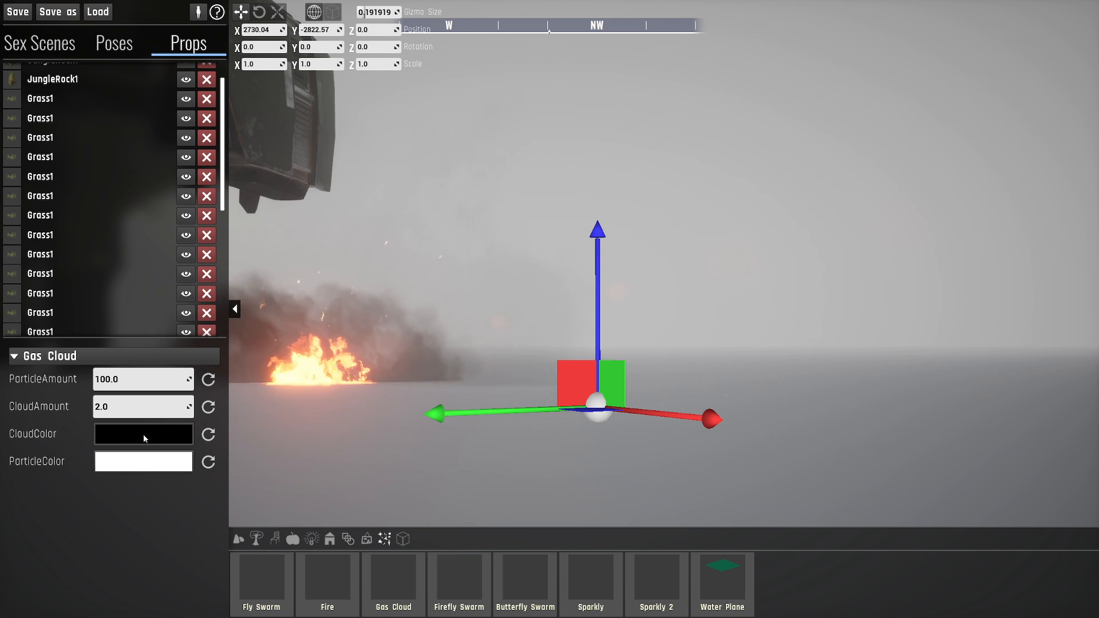
pyautogui.click(144, 439)
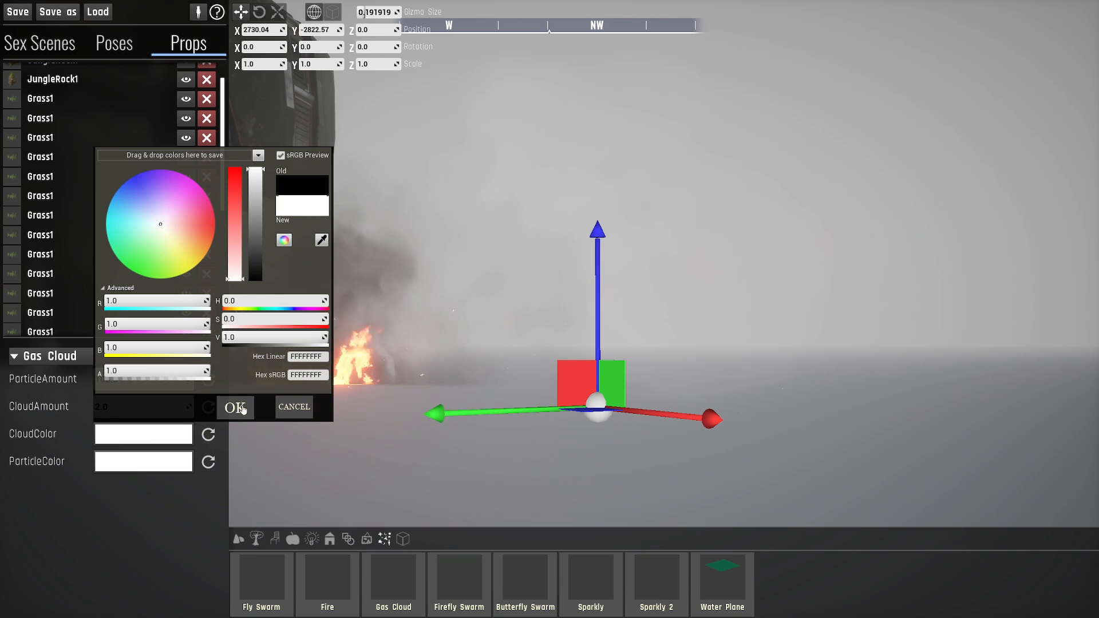
pyautogui.click(242, 408)
# - Set the Gas Cloud's CloudColor to golden yellow, sRGB hex FFCC00FF, and inspect the tinted cloud up close
pyautogui.click(150, 427)
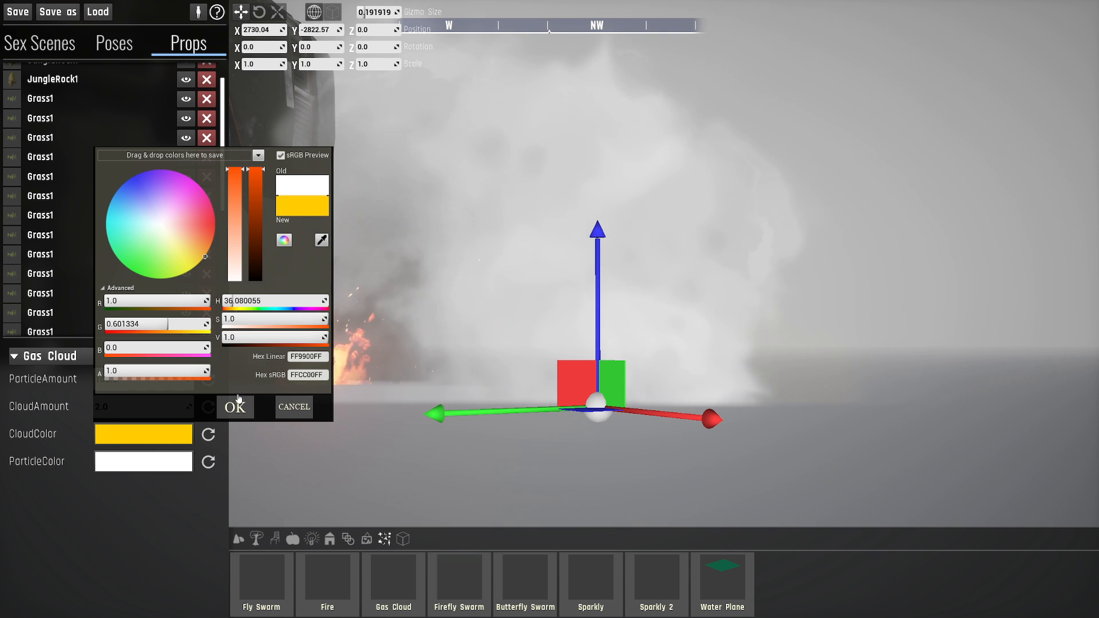
pyautogui.click(235, 407)
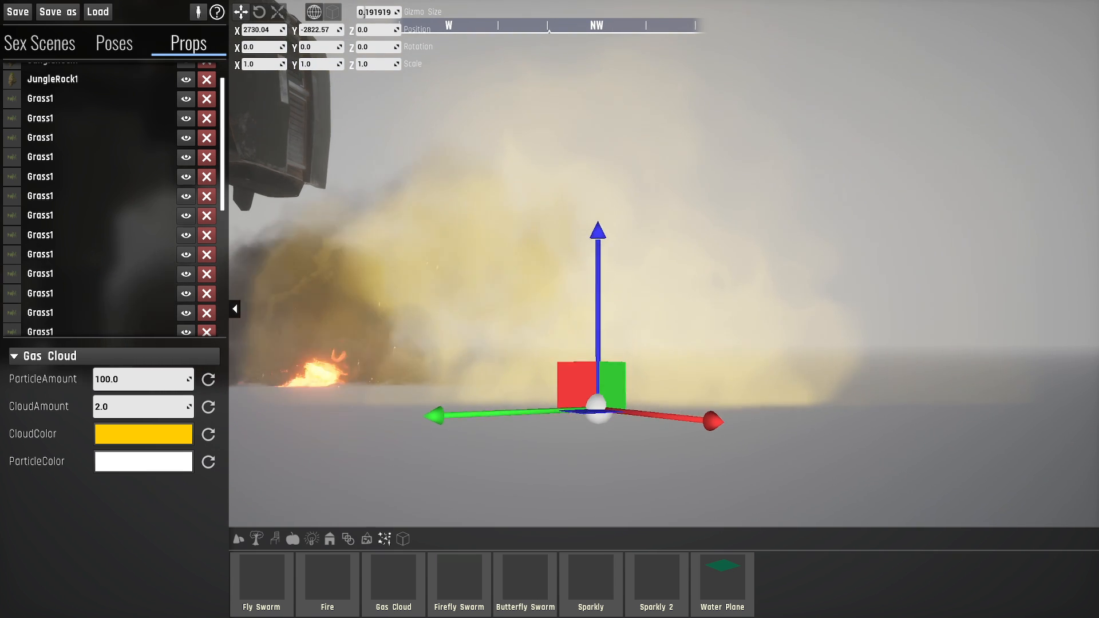
pyautogui.press('w')
pyautogui.moveTo(609, 329); pyautogui.dragTo(601, 398, button='right')
pyautogui.press('d')
pyautogui.moveTo(647, 269); pyautogui.dragTo(664, 320, button='right')
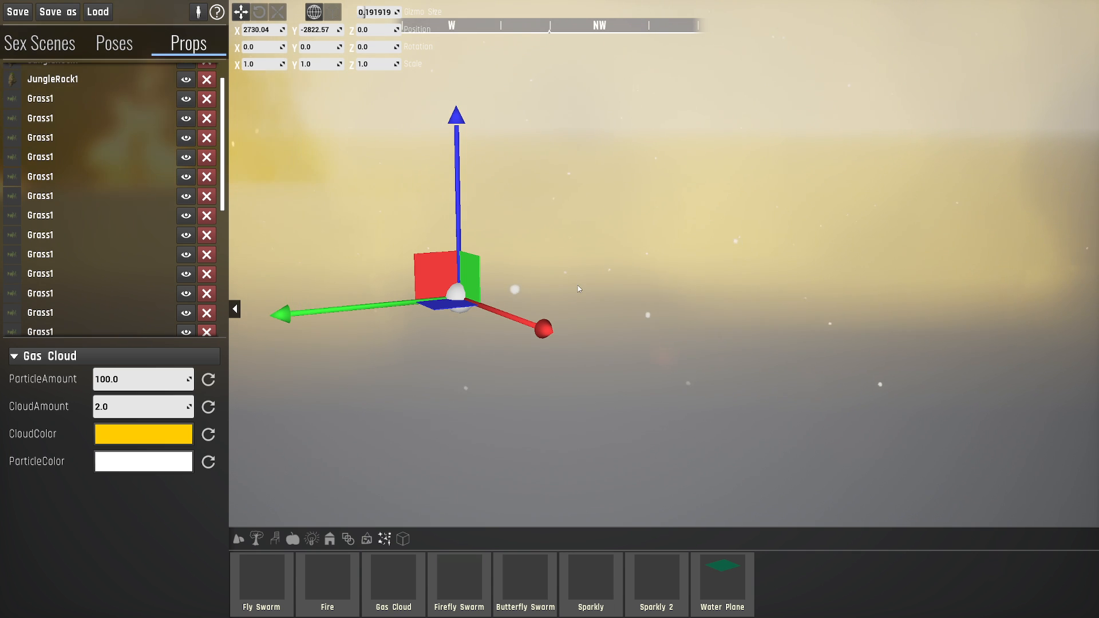
# - Set the Gas Cloud's ParticleColor to bright red and its ParticleAmount to 5000
pyautogui.moveTo(644, 276); pyautogui.dragTo(666, 231, button='right')
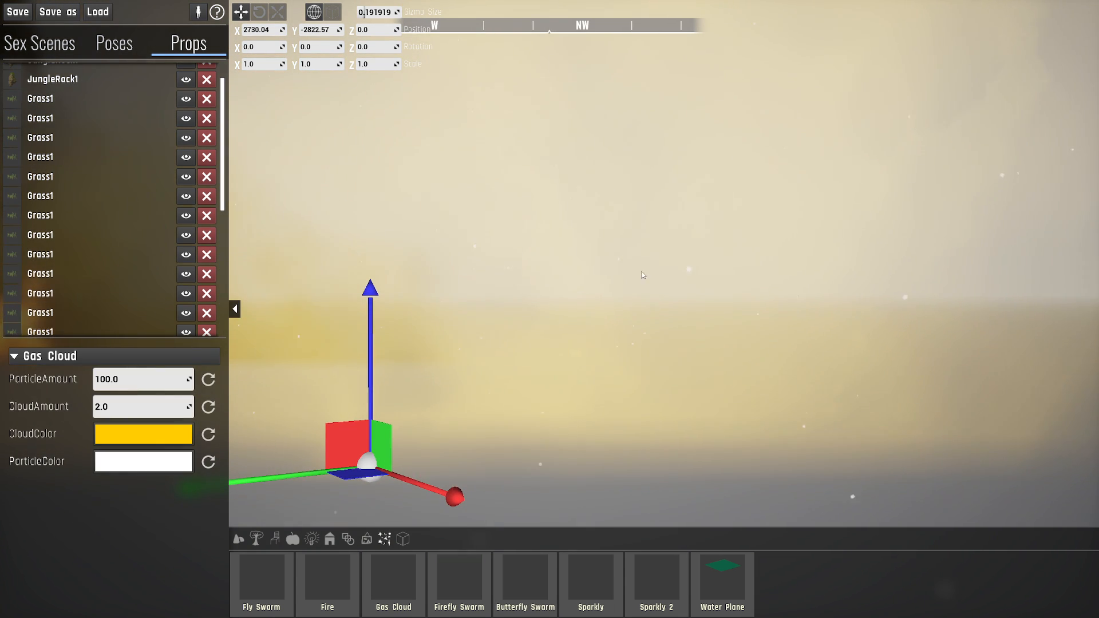
pyautogui.click(148, 466)
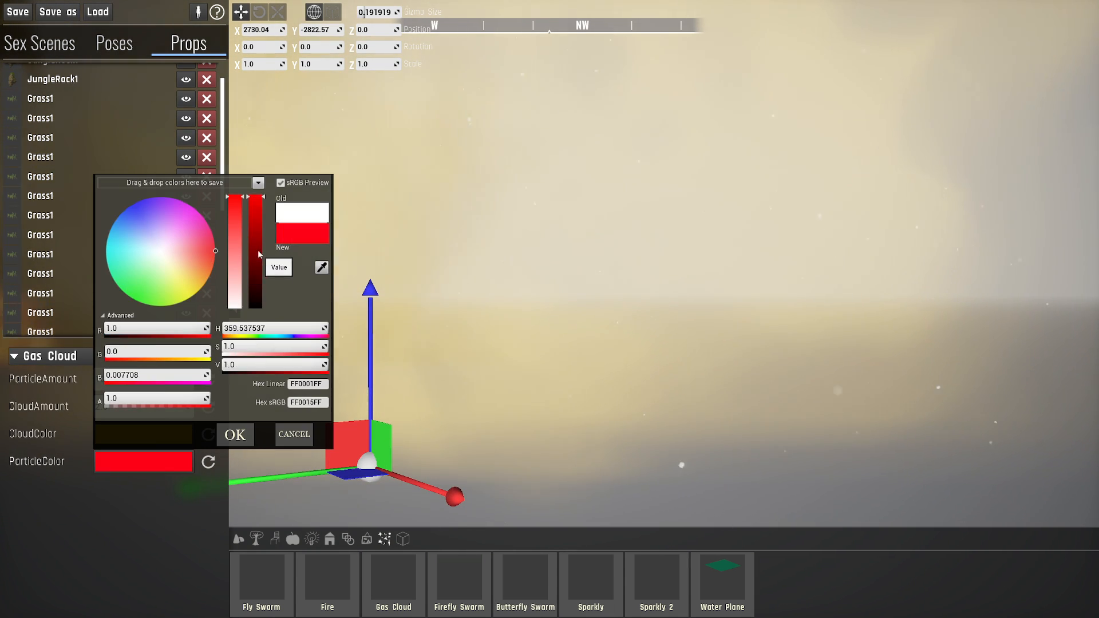
pyautogui.click(235, 436)
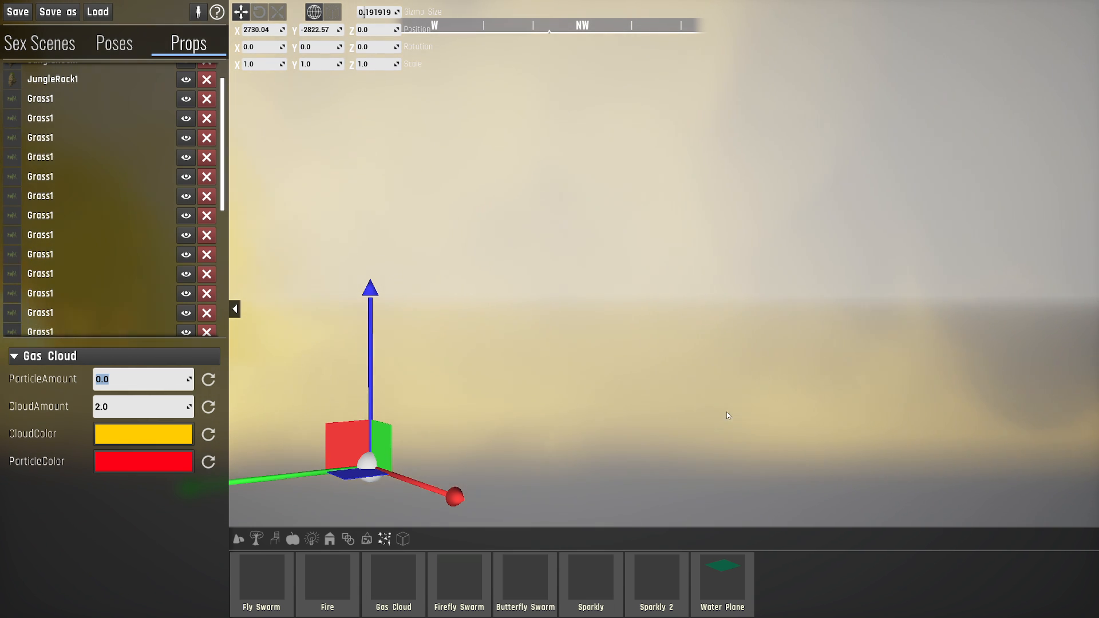
pyautogui.moveTo(713, 393); pyautogui.dragTo(711, 347, button='right')
pyautogui.moveTo(703, 394); pyautogui.dragTo(698, 434, button='right')
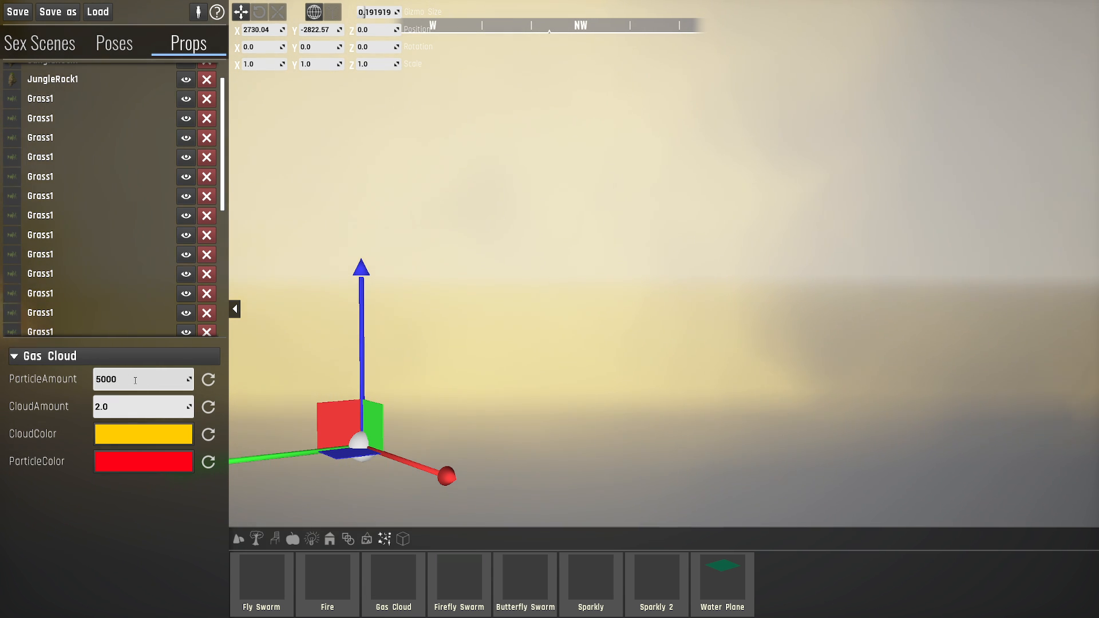
# - Place a Firefly Swarm on the open ground in front of the rock and the grass patch
pyautogui.press('a')
pyautogui.moveTo(755, 363); pyautogui.dragTo(792, 369, button='right')
pyautogui.moveTo(550, 254); pyautogui.dragTo(481, 270, button='right')
pyautogui.press('d')
pyautogui.press('a')
pyautogui.moveTo(793, 368)
pyautogui.mouseDown(button='right')
pyautogui.moveTo(751, 354)
pyautogui.moveTo(793, 368)
pyautogui.mouseUp(button='right')
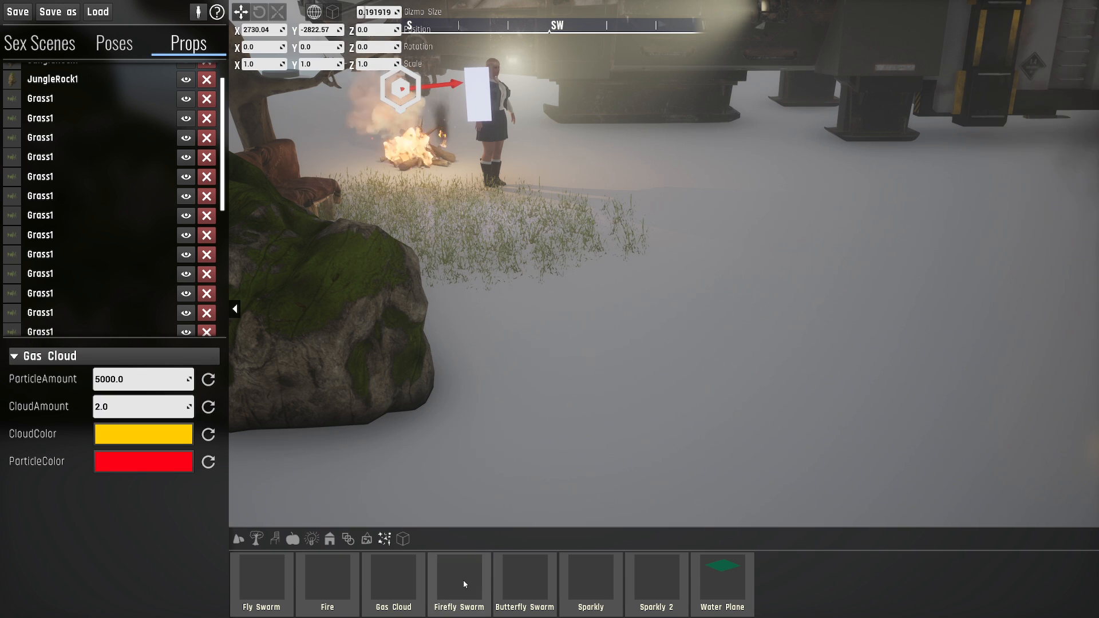
pyautogui.moveTo(462, 579); pyautogui.dragTo(666, 375)
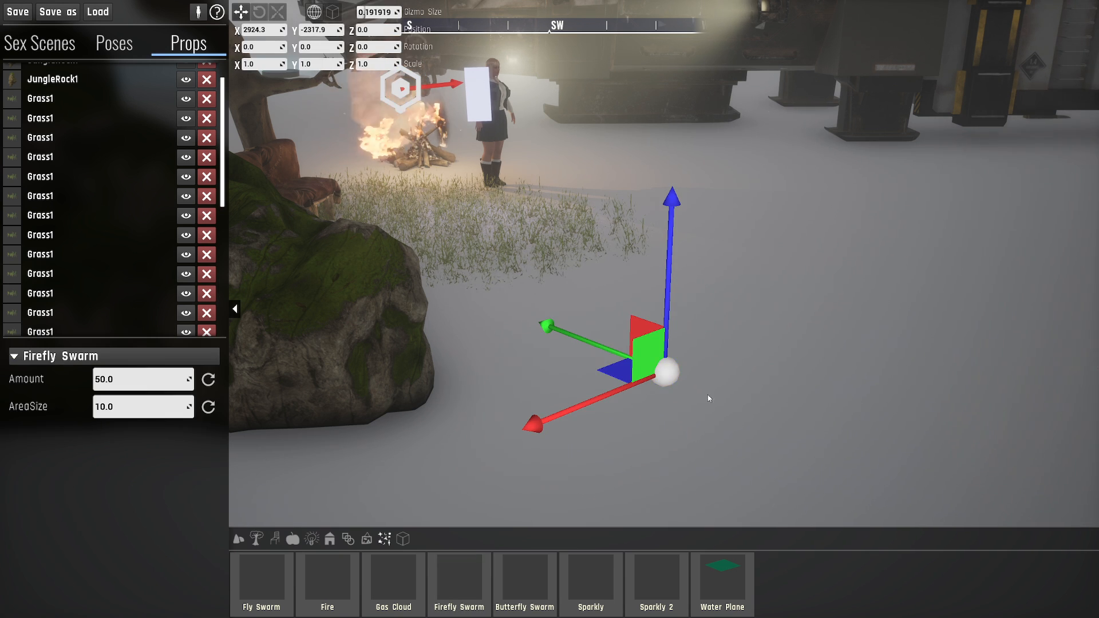
# - Examine the Firefly Swarm up close and from a distance against the Dropship
pyautogui.press('d')
pyautogui.moveTo(708, 395); pyautogui.dragTo(694, 359, button='right')
pyautogui.moveTo(759, 313); pyautogui.dragTo(899, 212, button='right')
pyautogui.press('w')
pyautogui.press('w')
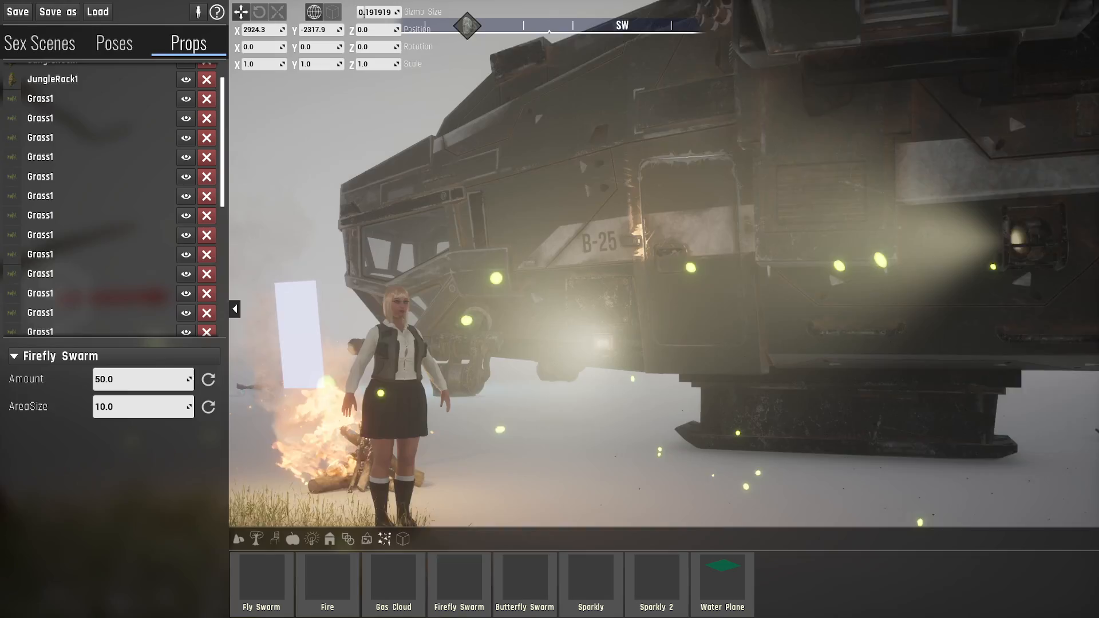
pyautogui.press('s')
pyautogui.moveTo(768, 316); pyautogui.dragTo(767, 315, button='right')
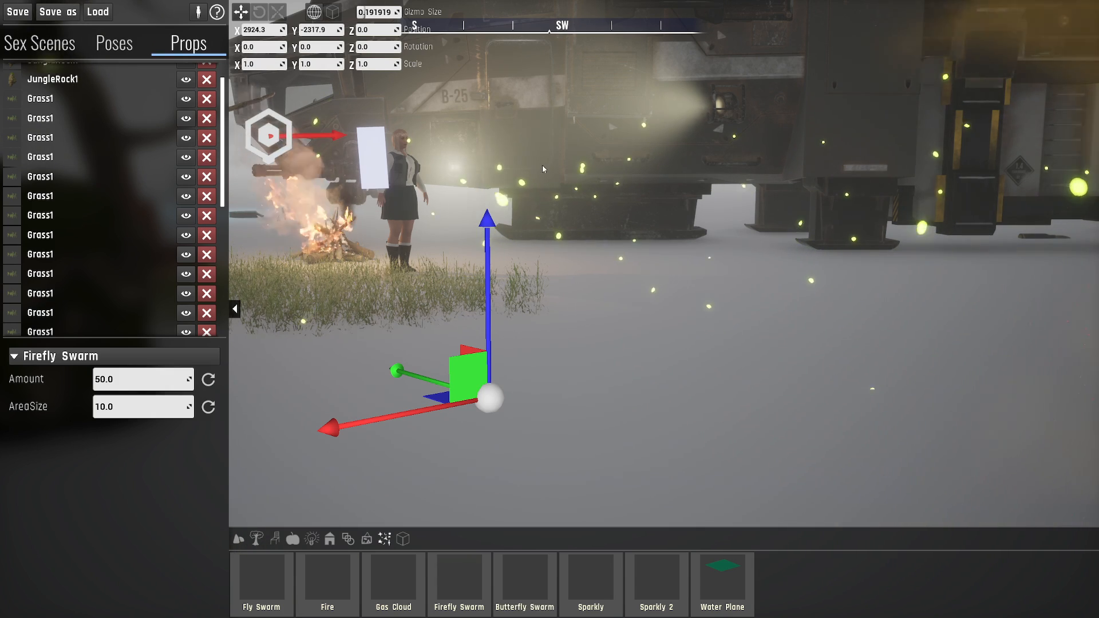
# - Place a Butterfly Swarm on the ground at the edge of the grass patch
pyautogui.press('s')
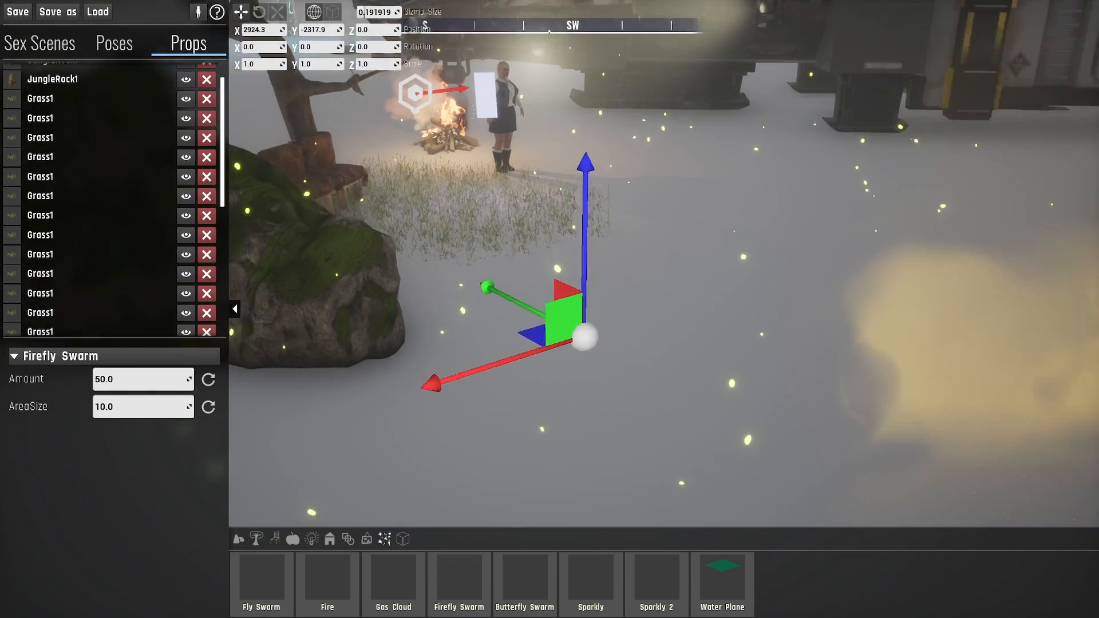
pyautogui.press('a')
pyautogui.click(529, 592)
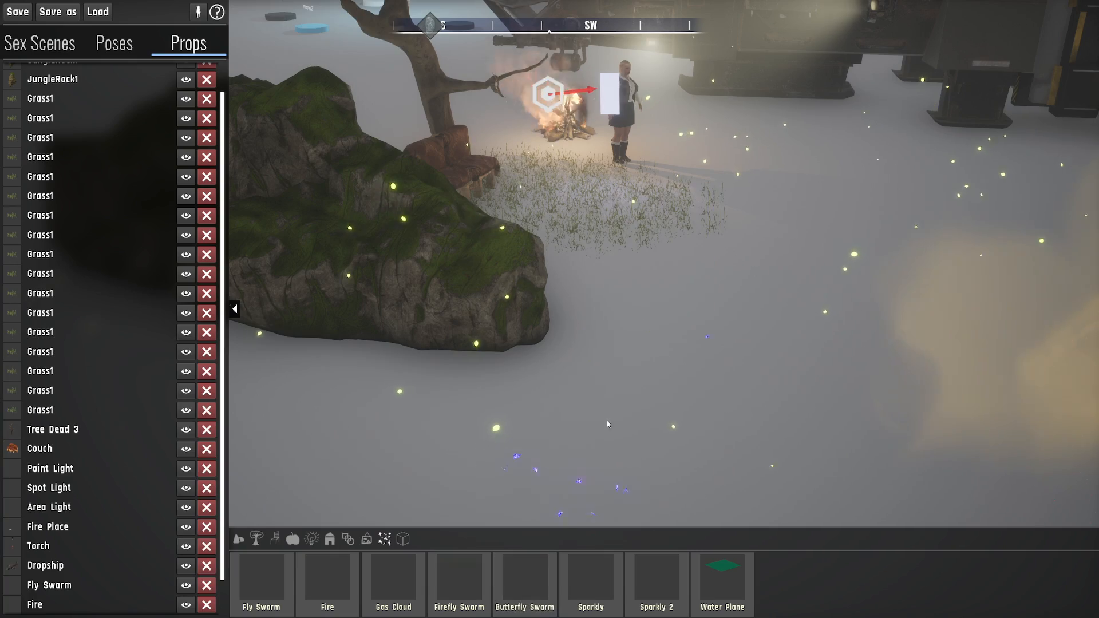
pyautogui.click(689, 256)
# - Examine the Butterfly Swarm from several sides at close range
pyautogui.press('w')
pyautogui.moveTo(679, 321); pyautogui.dragTo(562, 392, button='right')
pyautogui.press('w')
pyautogui.press('d')
pyautogui.press('w')
pyautogui.press('d')
pyautogui.press('s')
pyautogui.press('a')
pyautogui.press('s')
pyautogui.moveTo(541, 329); pyautogui.dragTo(578, 360, button='right')
pyautogui.press('a')
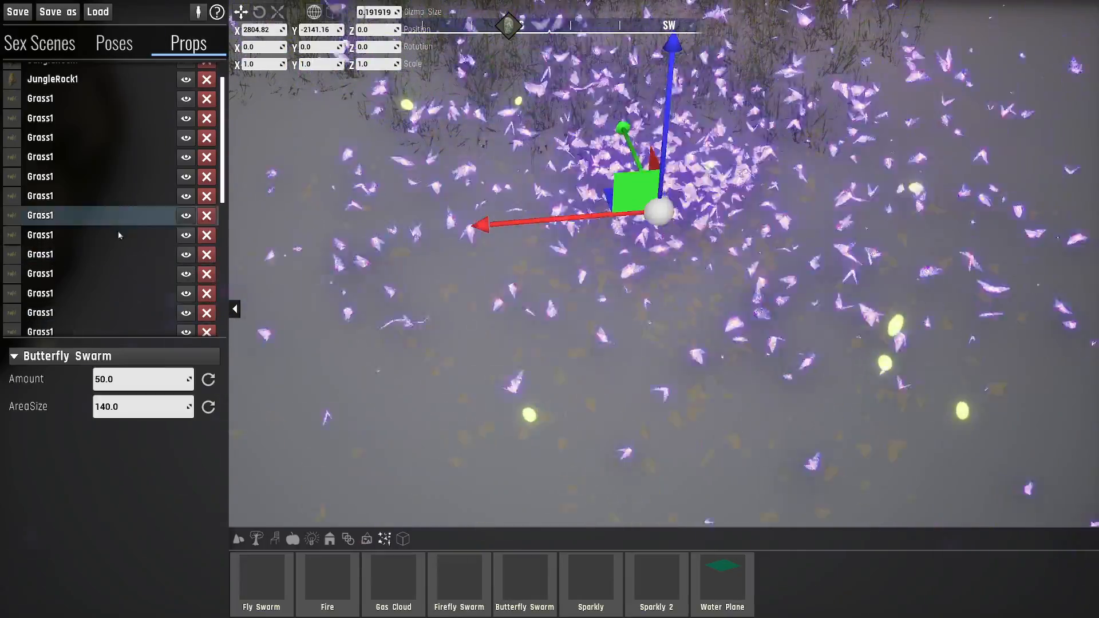
# - Reselect the Butterfly Swarm among the placed props and set its Amount to 1
pyautogui.click(120, 235)
pyautogui.moveTo(513, 248); pyautogui.dragTo(661, 188, button='right')
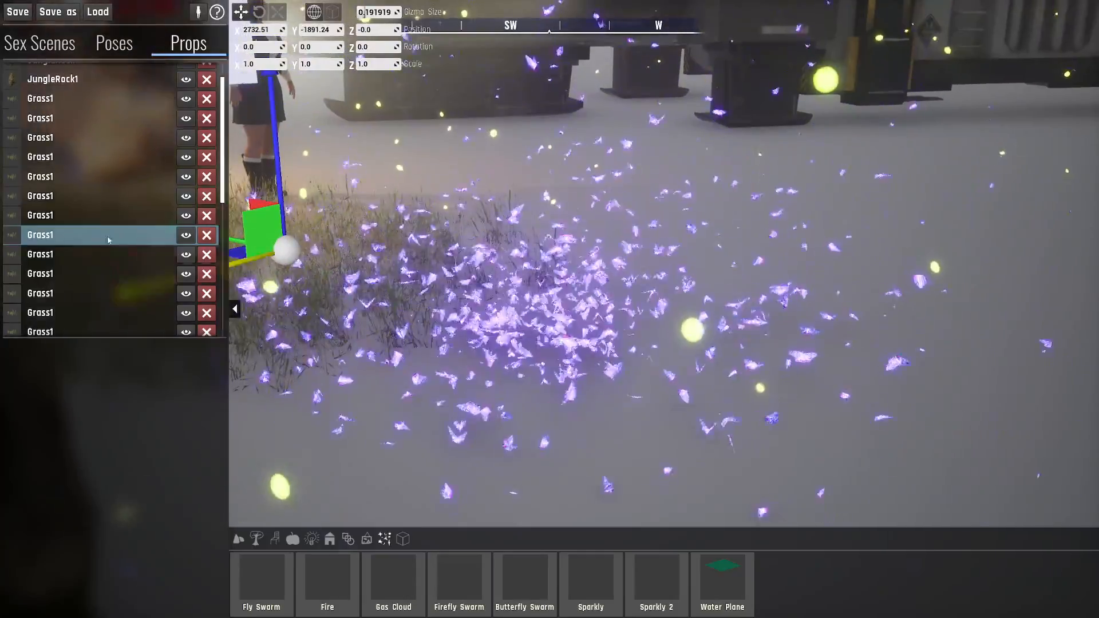
pyautogui.scroll(-8, 108, 235)
pyautogui.click(93, 328)
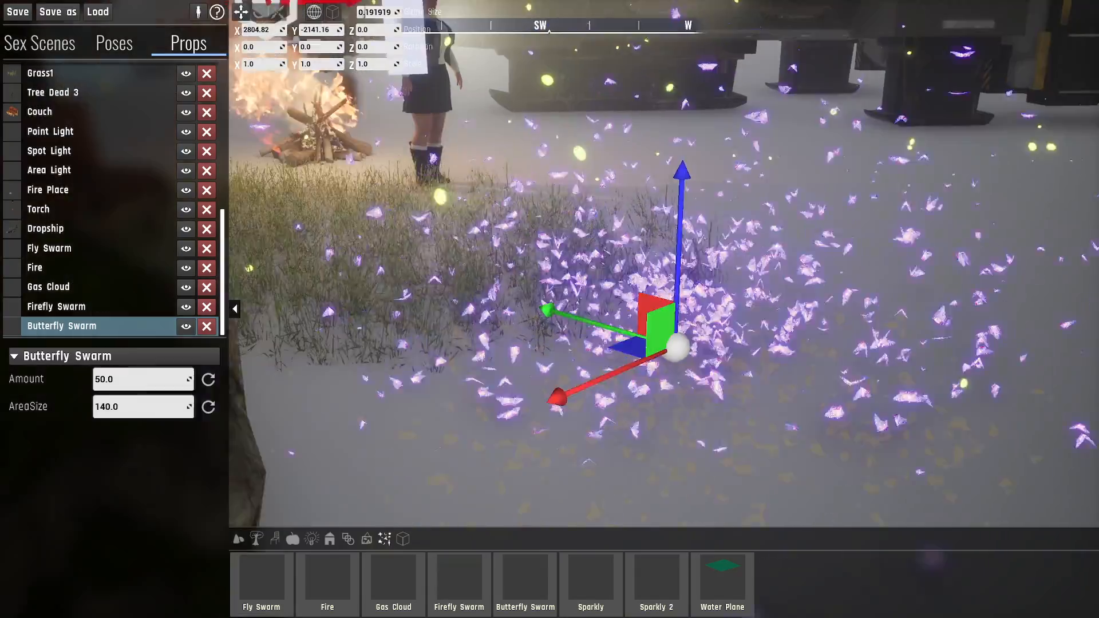
pyautogui.click(157, 377)
pyautogui.write('1.0')
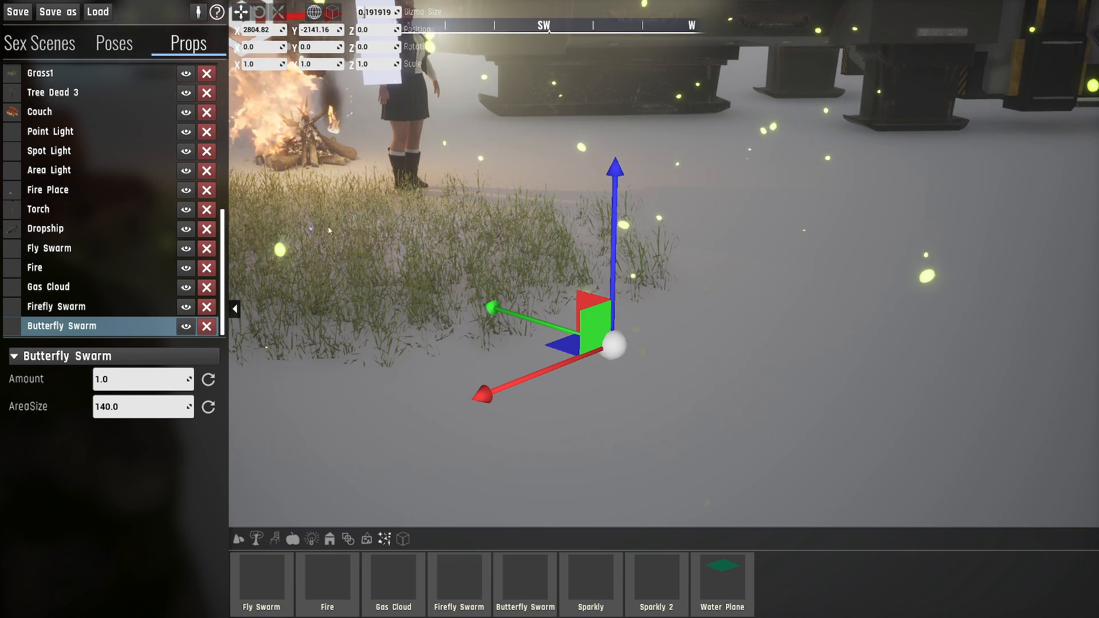
# - Move the Butterfly Swarm along the ground into the grass patch, to about X 2731, Y -1967
pyautogui.moveTo(433, 274); pyautogui.dragTo(631, 324, button='right')
pyautogui.press('a')
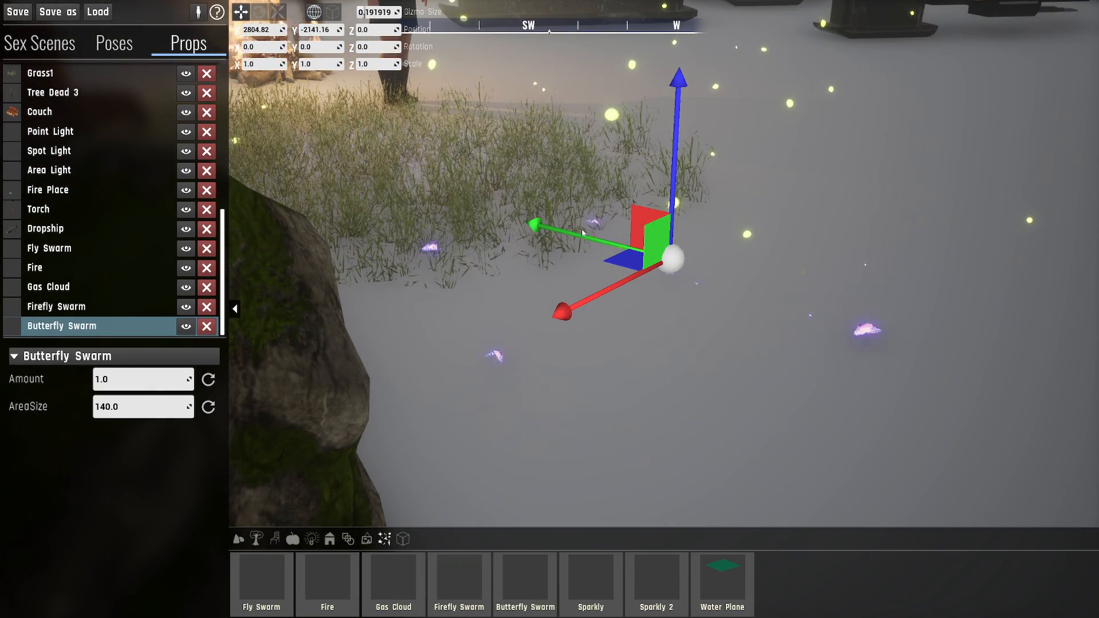
pyautogui.press('d')
pyautogui.moveTo(694, 220); pyautogui.dragTo(545, 306, button='right')
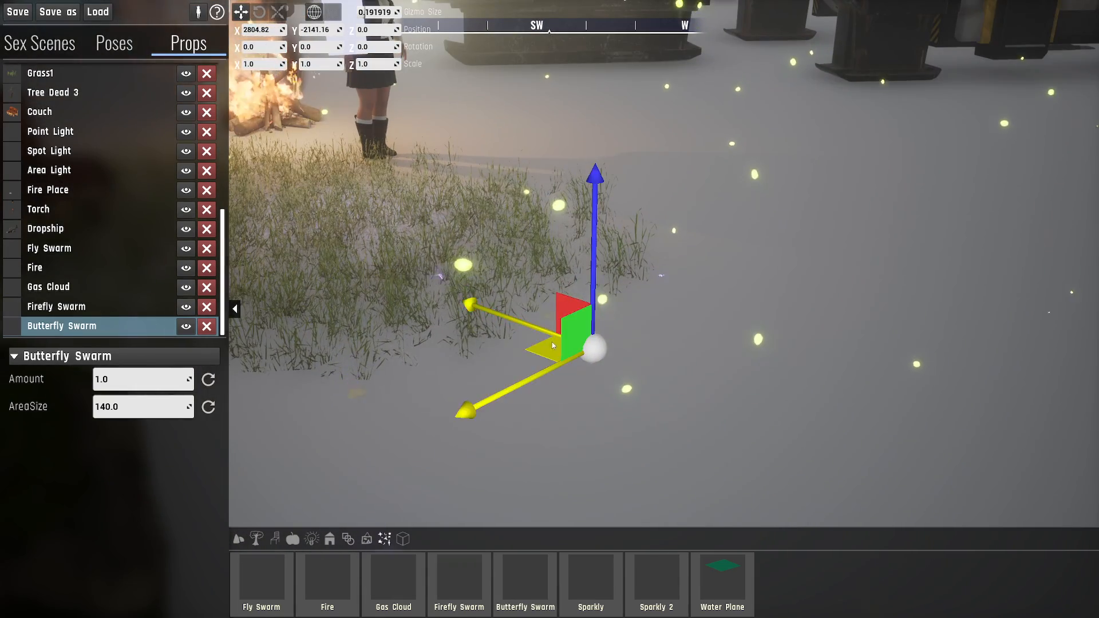
pyautogui.moveTo(553, 345); pyautogui.dragTo(467, 264)
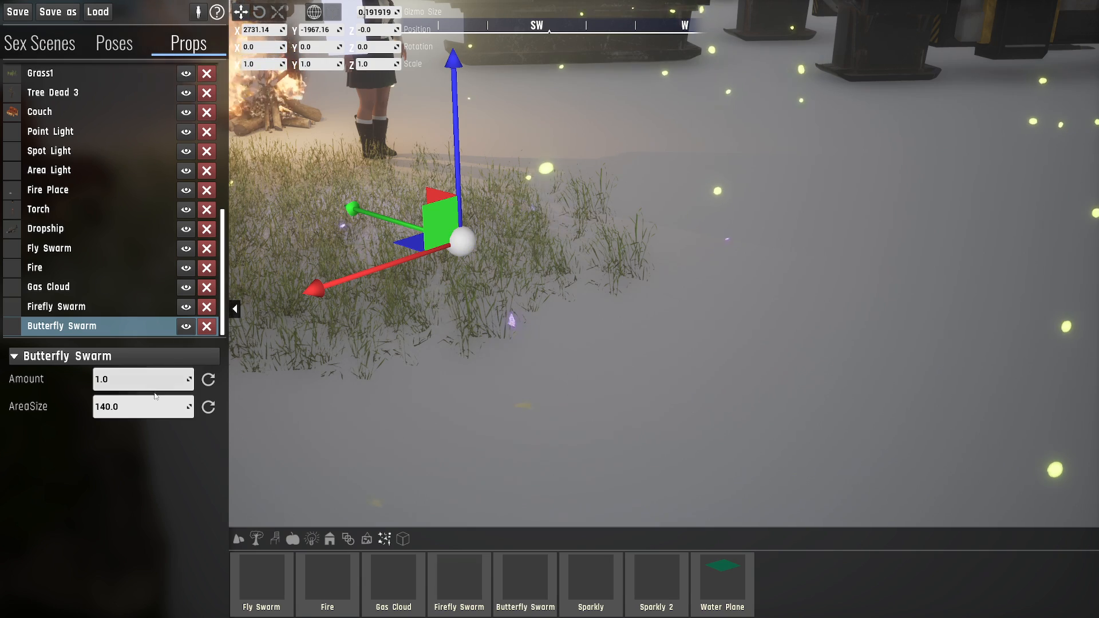
# - Place a Sparkly prop on the ground beside the grass and raise it to about Z 18.5
pyautogui.moveTo(481, 282); pyautogui.dragTo(259, 323, button='right')
pyautogui.moveTo(378, 513); pyautogui.dragTo(426, 417, button='right')
pyautogui.moveTo(590, 583); pyautogui.dragTo(647, 301)
pyautogui.moveTo(647, 305); pyautogui.dragTo(626, 291, button='right')
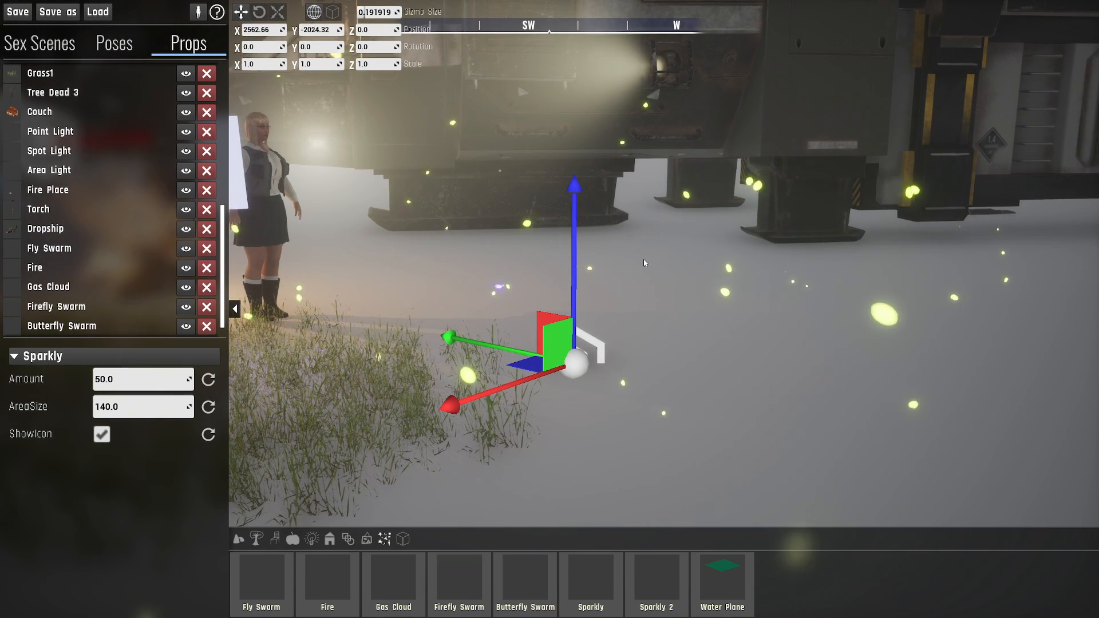
pyautogui.moveTo(573, 273); pyautogui.dragTo(575, 245)
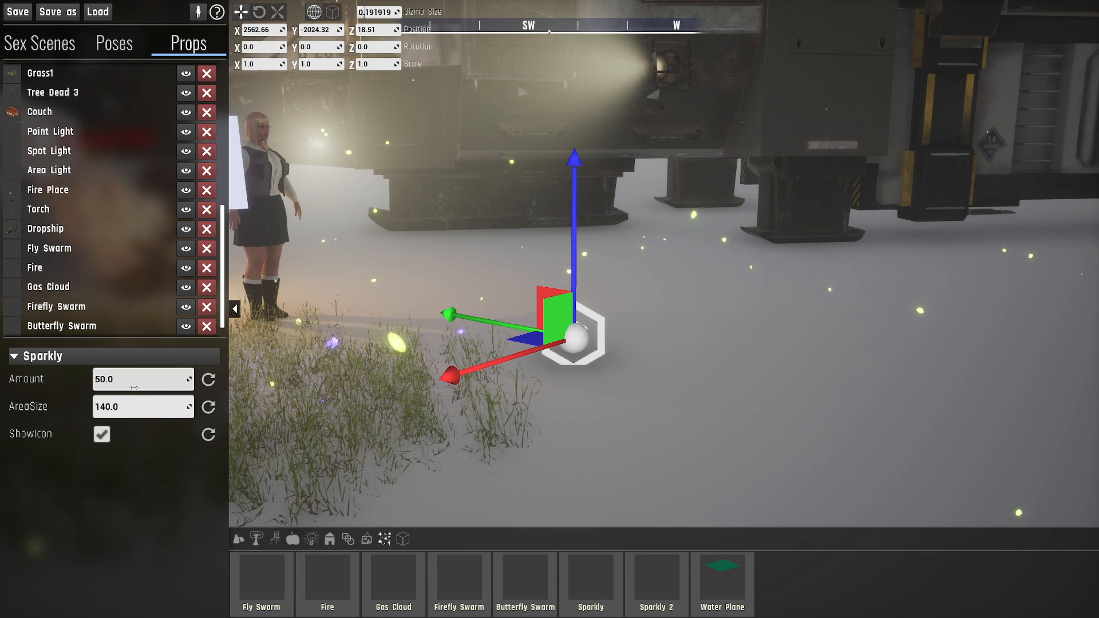
# - Set the Sparkly's Amount to 5000 and inspect the particles around the character, Fire and couch
pyautogui.moveTo(352, 333); pyautogui.dragTo(343, 311, button='right')
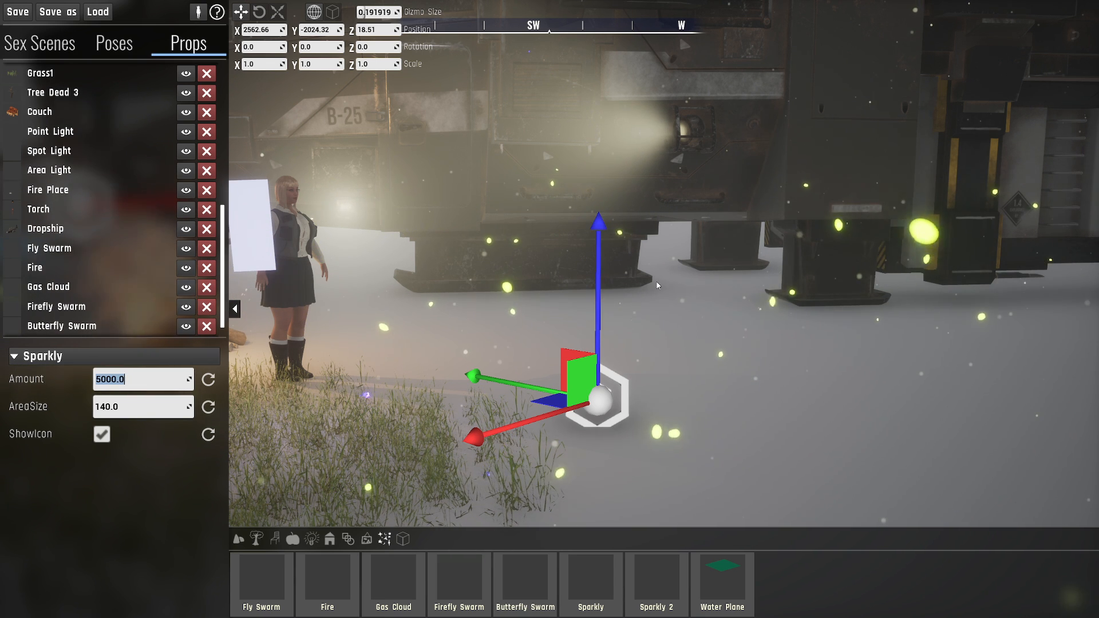
pyautogui.moveTo(650, 279); pyautogui.dragTo(778, 225, button='right')
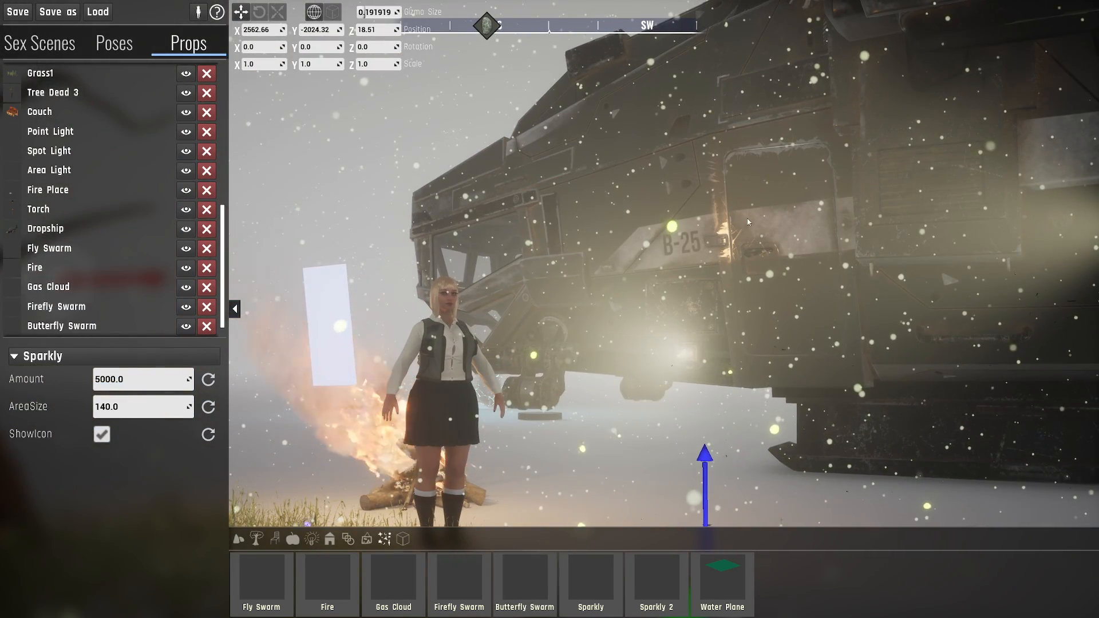
pyautogui.moveTo(643, 253); pyautogui.dragTo(532, 351, button='right')
pyautogui.press('d')
pyautogui.press('d')
pyautogui.press('s')
pyautogui.press('a')
pyautogui.press('w')
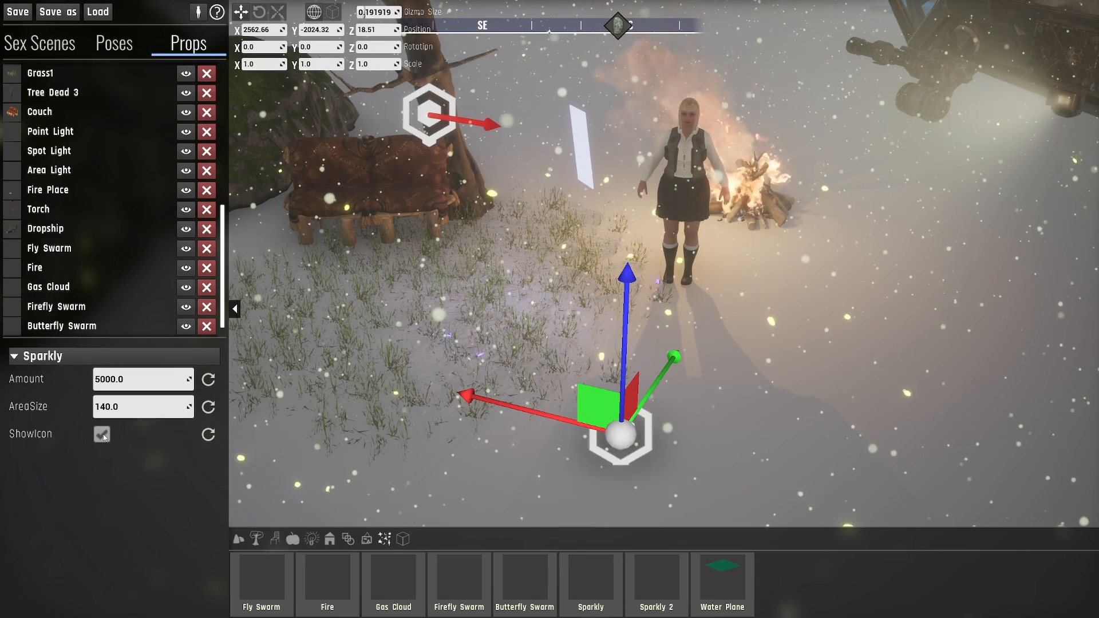
# - Place a Sparkly 2 prop on the ground in front of the standing character
pyautogui.click(644, 576)
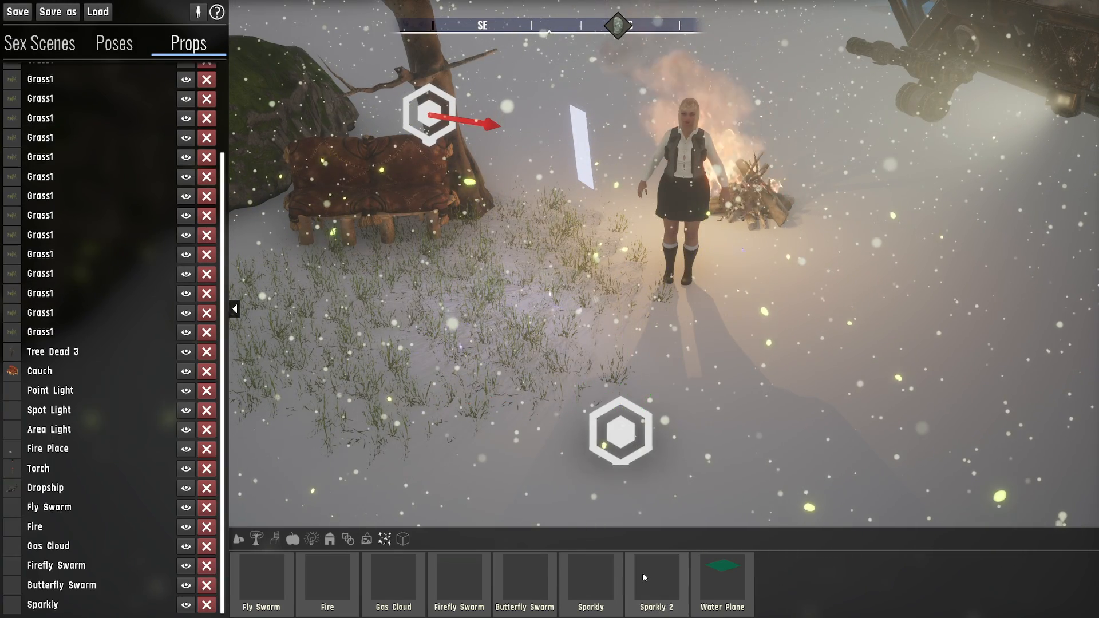
pyautogui.click(678, 371)
pyautogui.press('w')
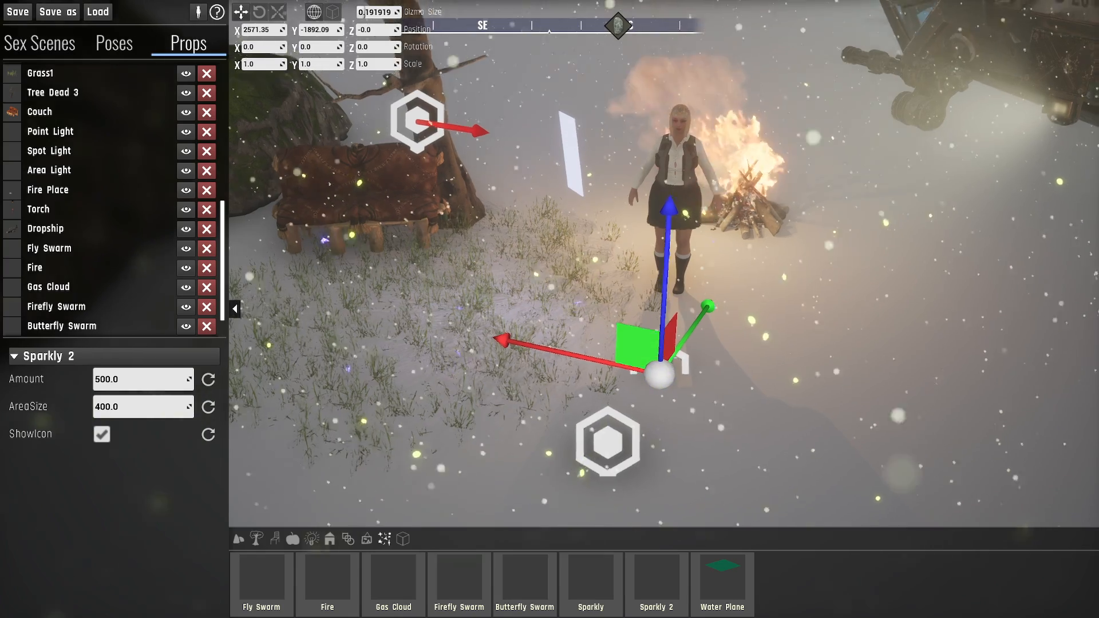
pyautogui.press('w')
# - Examine the Sparkly 2 particles around the character and the burning Fire
pyautogui.moveTo(725, 357); pyautogui.dragTo(717, 395, button='right')
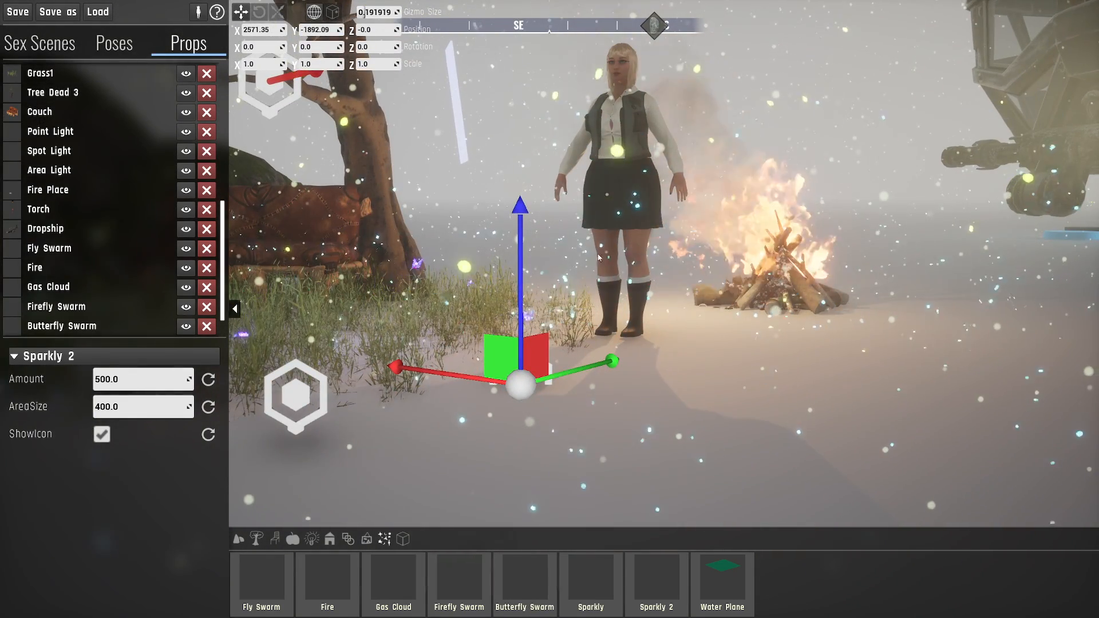
pyautogui.press('w')
pyautogui.press('a')
pyautogui.moveTo(552, 298); pyautogui.dragTo(591, 264, button='right')
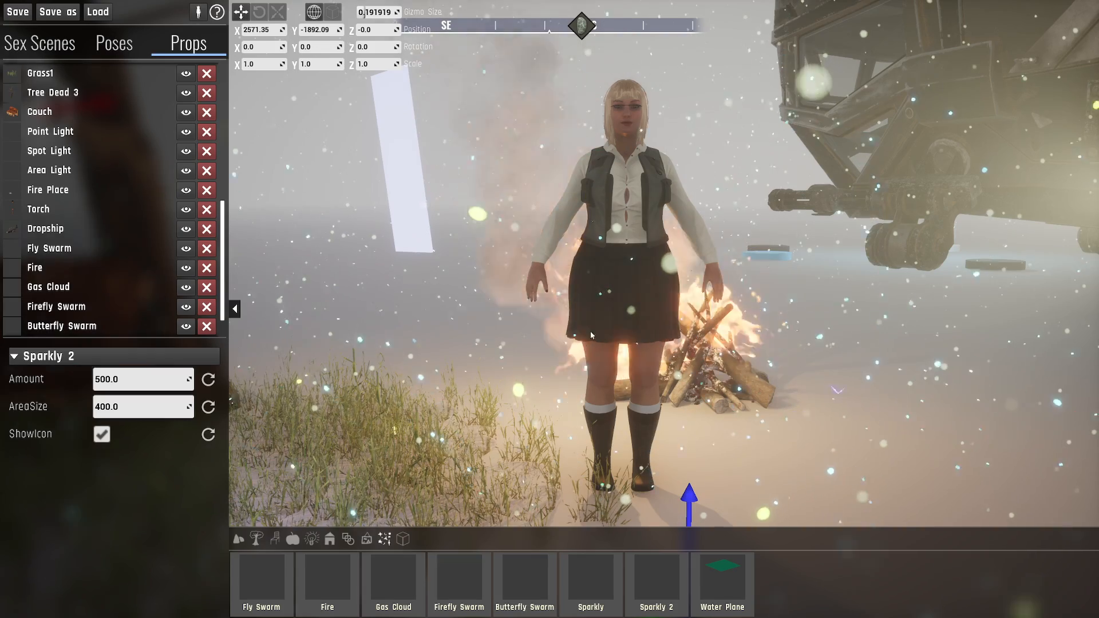
pyautogui.press('s')
pyautogui.press('d')
pyautogui.moveTo(618, 342); pyautogui.dragTo(517, 301, button='right')
# - Set the Sparkly 2's AreaSize to 30 and inspect its particle stream from different sides
pyautogui.press('w')
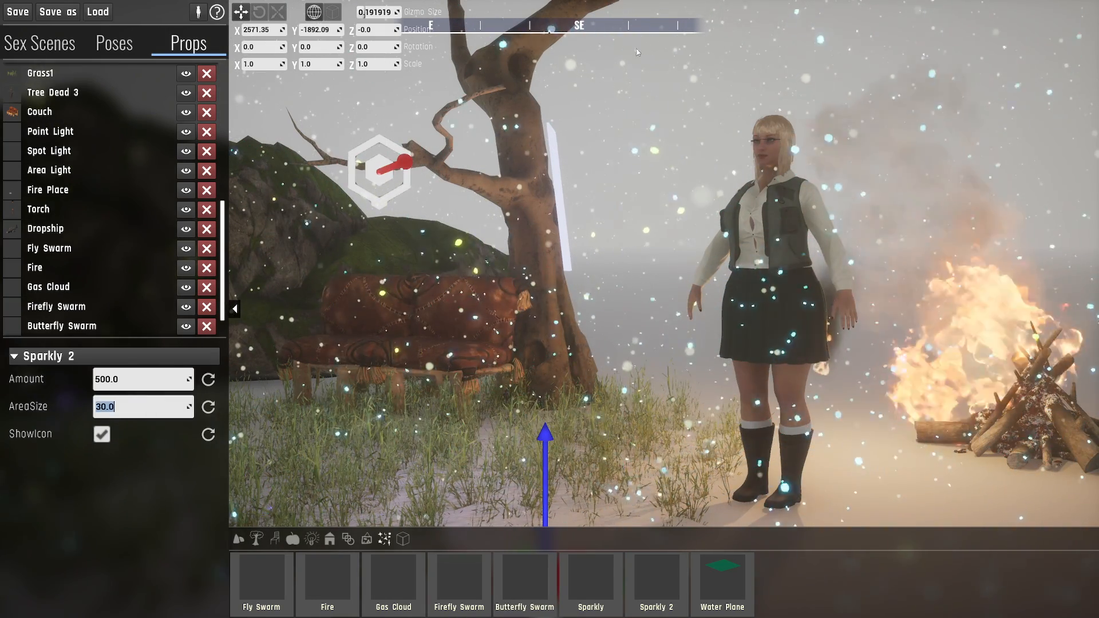
pyautogui.press('s')
pyautogui.moveTo(593, 234); pyautogui.dragTo(550, 287, button='right')
pyautogui.press('d')
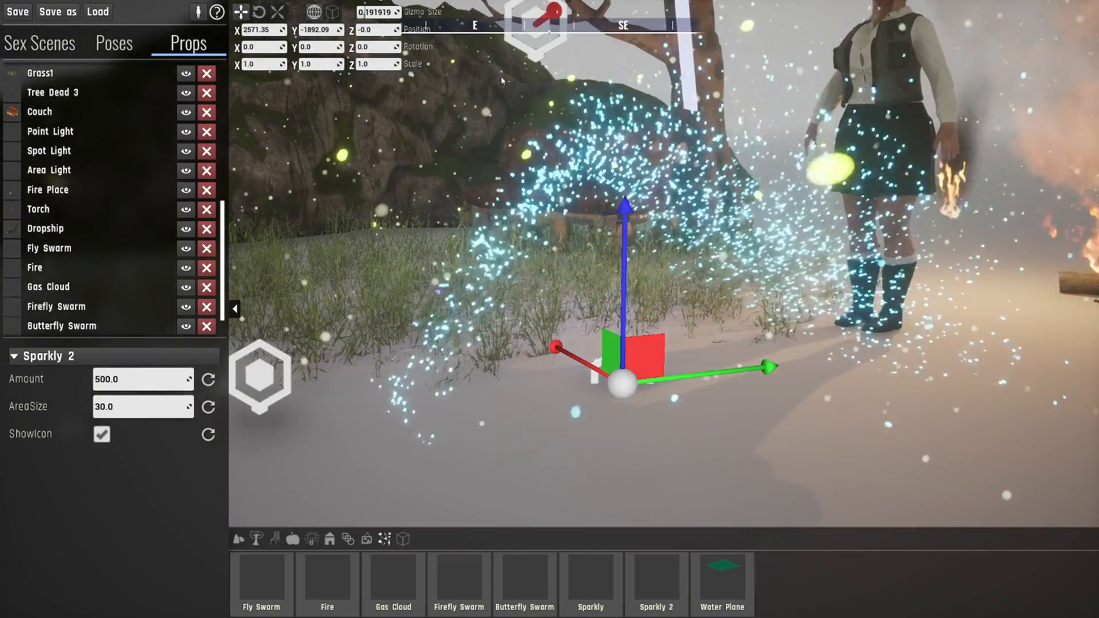
pyautogui.press('w')
pyautogui.moveTo(799, 223); pyautogui.dragTo(944, 221, button='right')
pyautogui.press('a')
# - Move the Sparkly 2 up into the air beside the character, to about X 2687, Y -1823, Z 131.5
pyautogui.moveTo(590, 323); pyautogui.dragTo(638, 320, button='right')
pyautogui.press('s')
pyautogui.press('s')
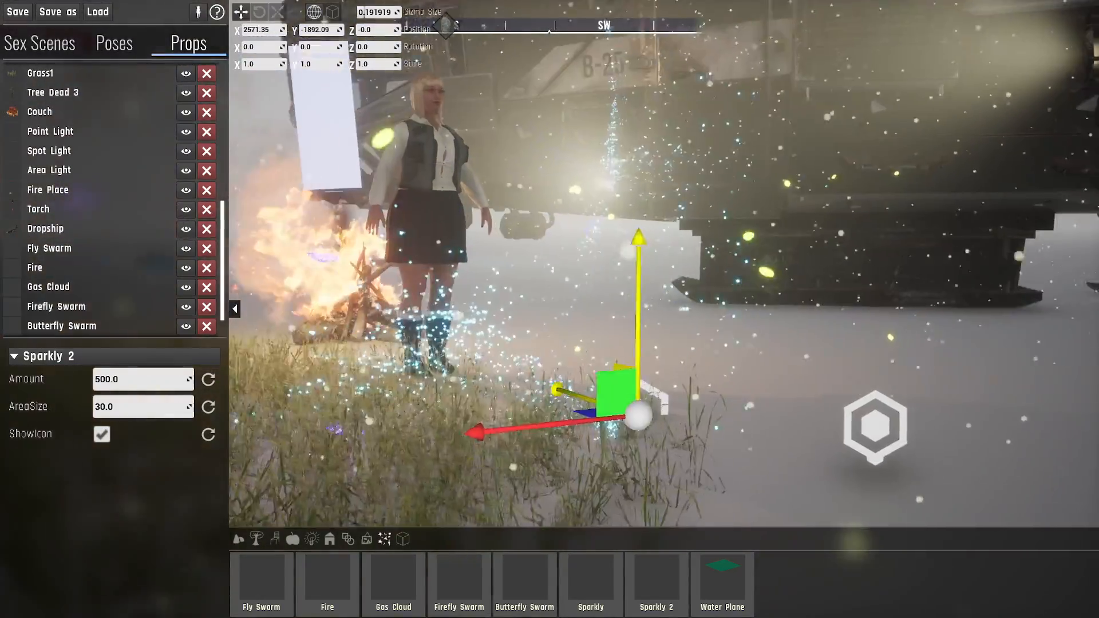
pyautogui.moveTo(620, 431); pyautogui.dragTo(332, 150)
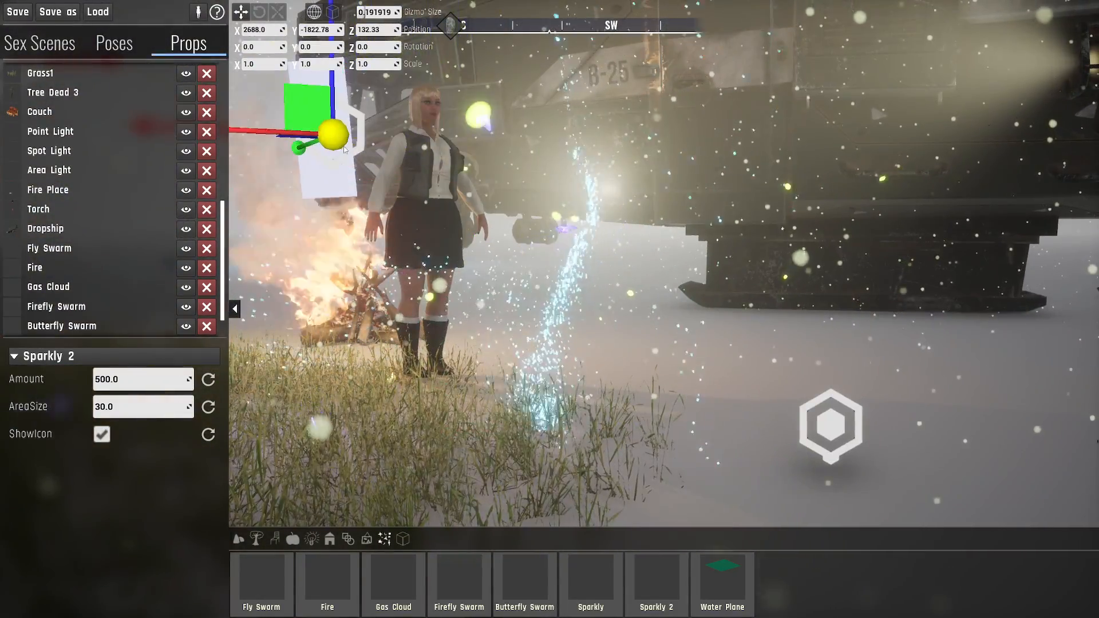
pyautogui.moveTo(333, 151); pyautogui.dragTo(310, 134, button='right')
# - Examine the raised Sparkly 2's particle trail as it drifts around the character, tree and couch
pyautogui.press('a')
pyautogui.press('e')
pyautogui.moveTo(541, 181); pyautogui.dragTo(533, 218, button='right')
pyautogui.press('d')
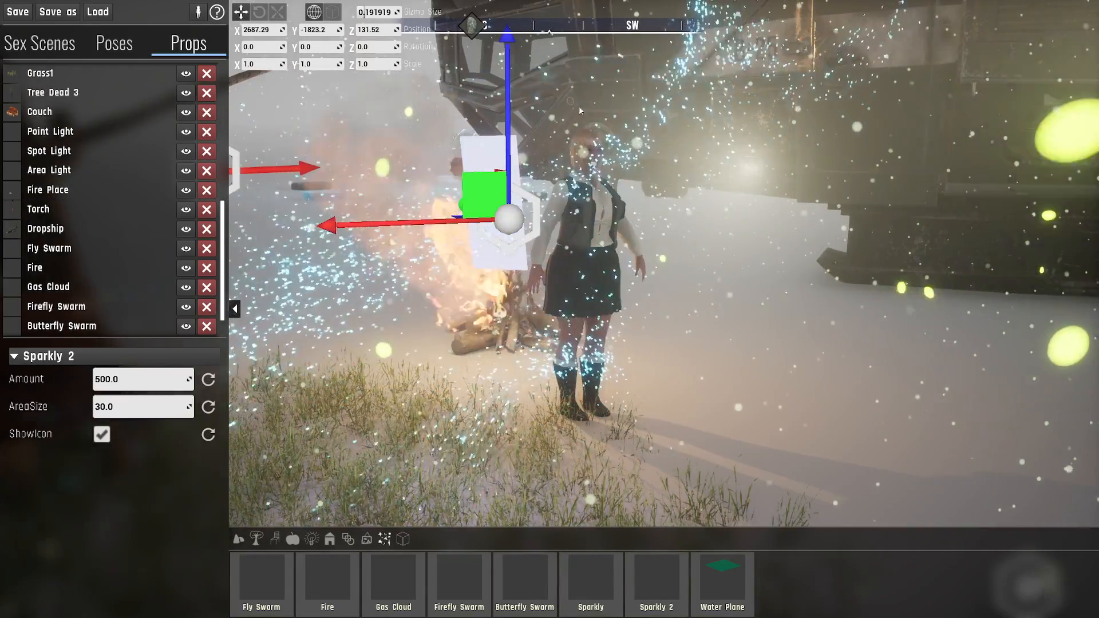
pyautogui.moveTo(628, 222); pyautogui.dragTo(569, 283, button='right')
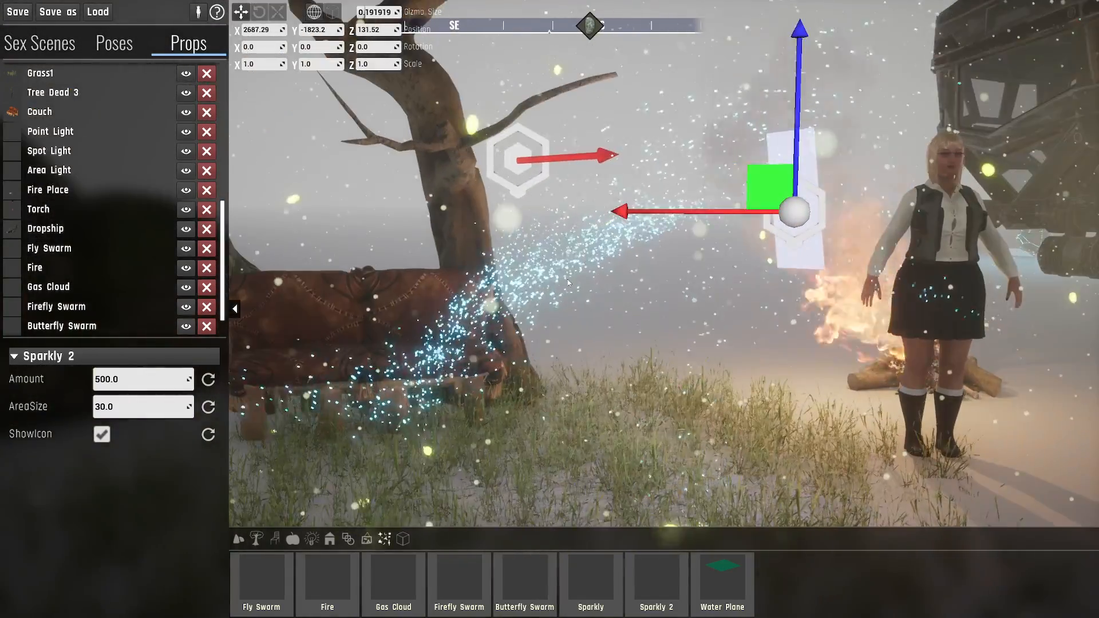
pyautogui.press('d')
pyautogui.moveTo(507, 228)
pyautogui.mouseDown(button='right')
pyautogui.moveTo(541, 217)
pyautogui.moveTo(507, 223)
pyautogui.moveTo(526, 246)
pyautogui.moveTo(504, 241)
pyautogui.mouseUp(button='right')
pyautogui.press('a')
pyautogui.press('d')
pyautogui.press('d')
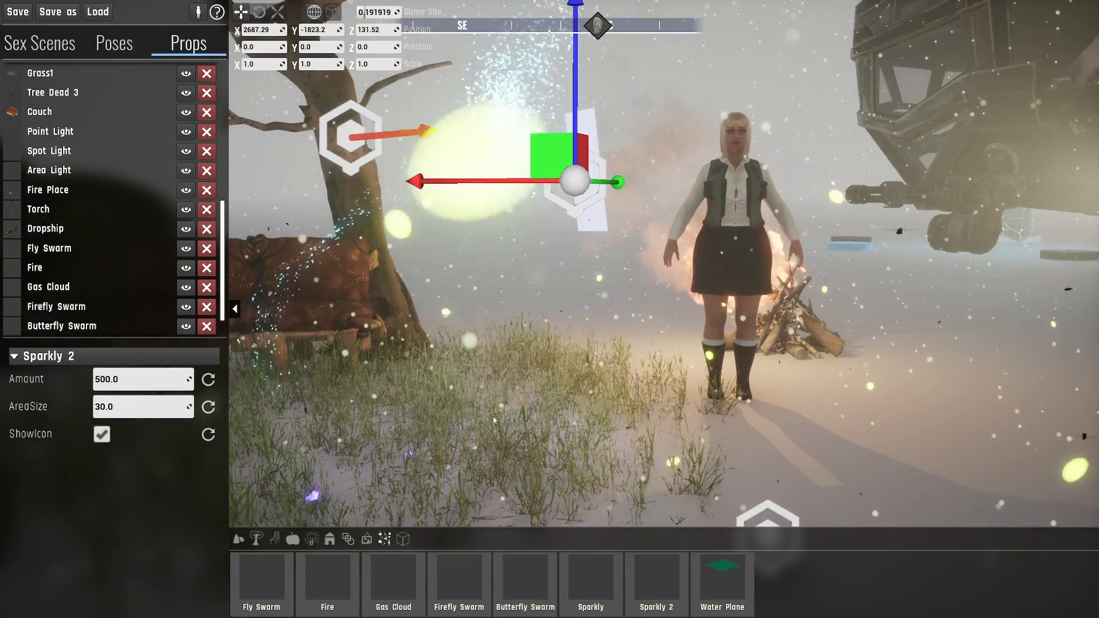
pyautogui.press('a')
pyautogui.moveTo(613, 328); pyautogui.dragTo(649, 378, button='right')
pyautogui.press('s')
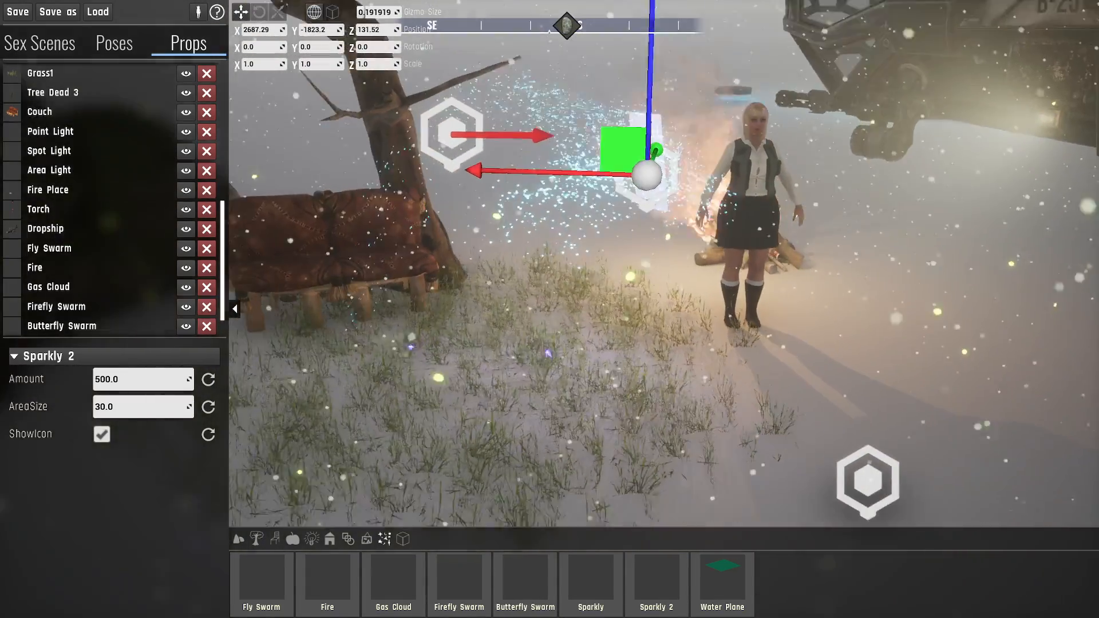
pyautogui.press('a')
pyautogui.press('s')
pyautogui.moveTo(579, 307); pyautogui.dragTo(582, 308, button='right')
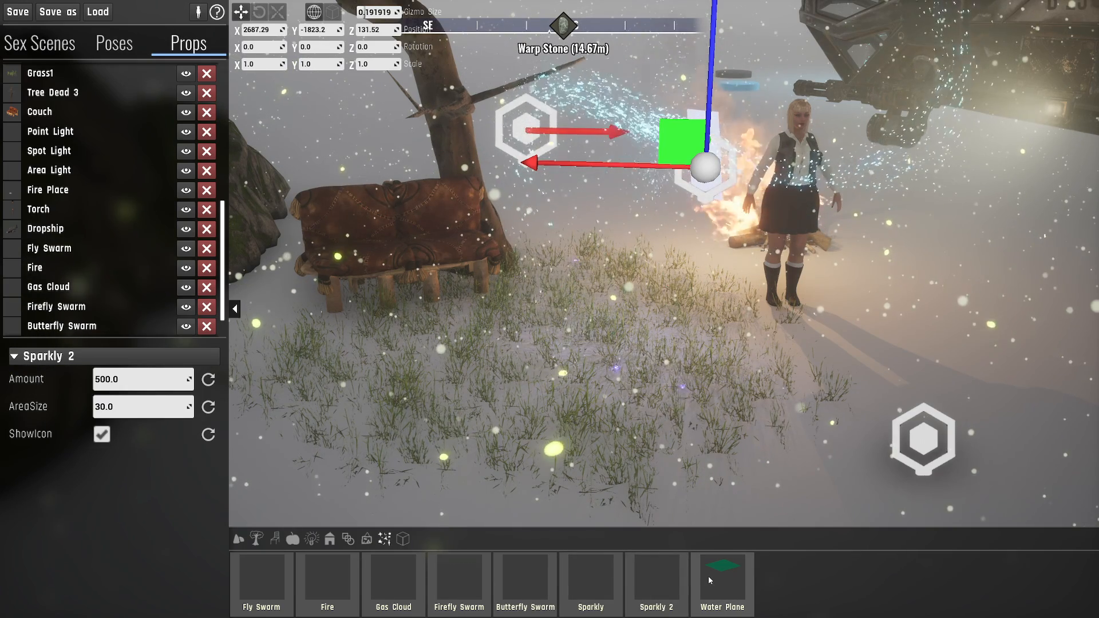
# - Place a Water Plane on the ground near the character's feet, at about X 2635, Y -1793, Z 10
pyautogui.click(713, 577)
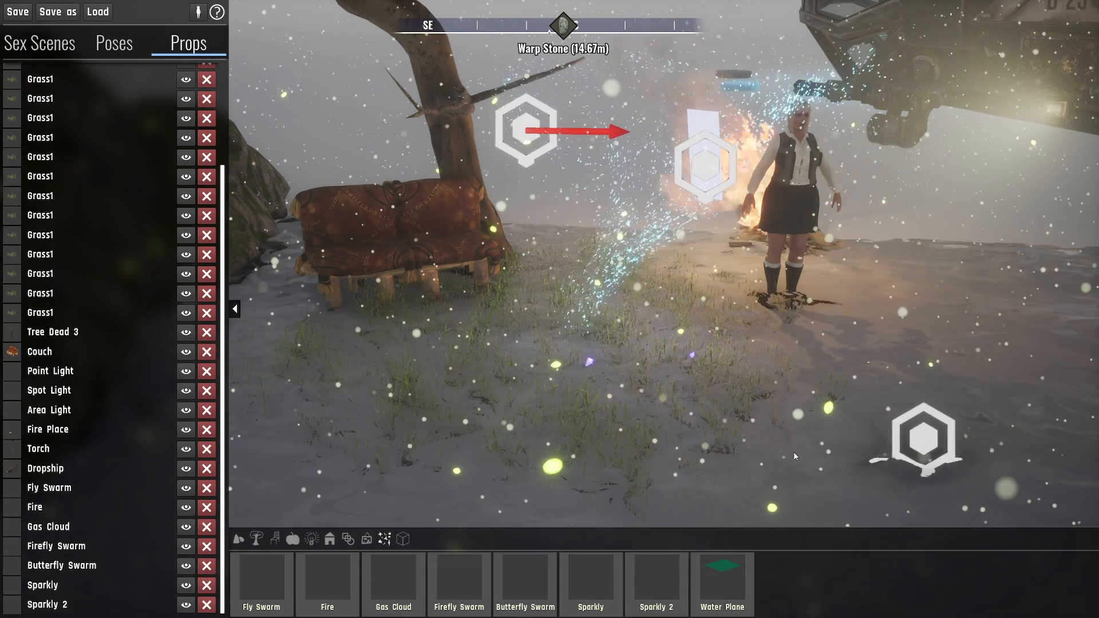
pyautogui.click(763, 327)
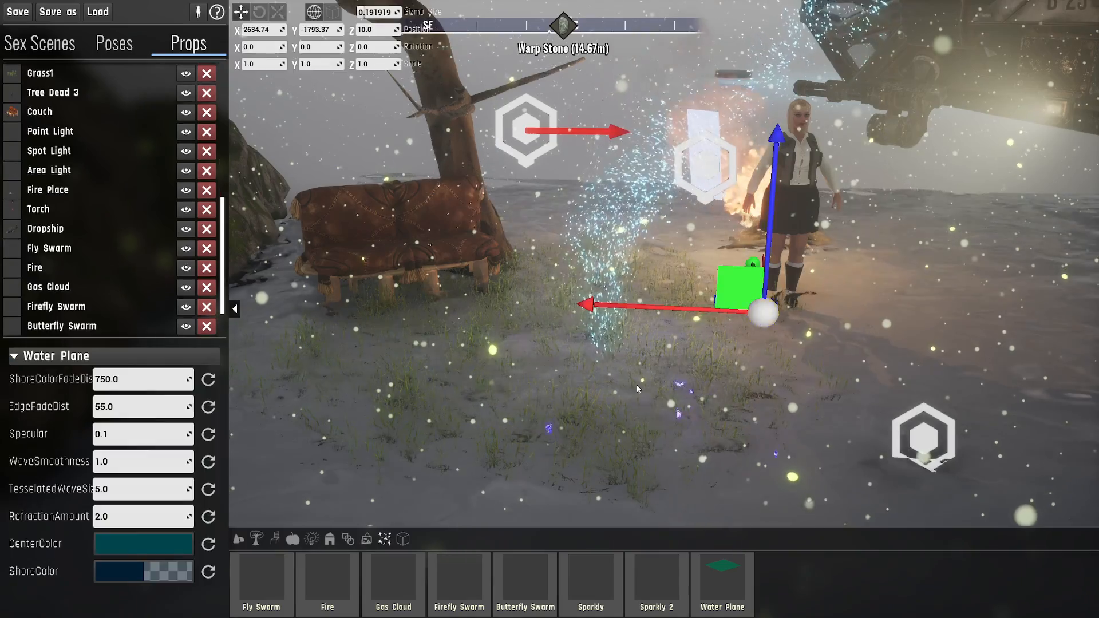
pyautogui.moveTo(762, 326); pyautogui.dragTo(691, 333, button='right')
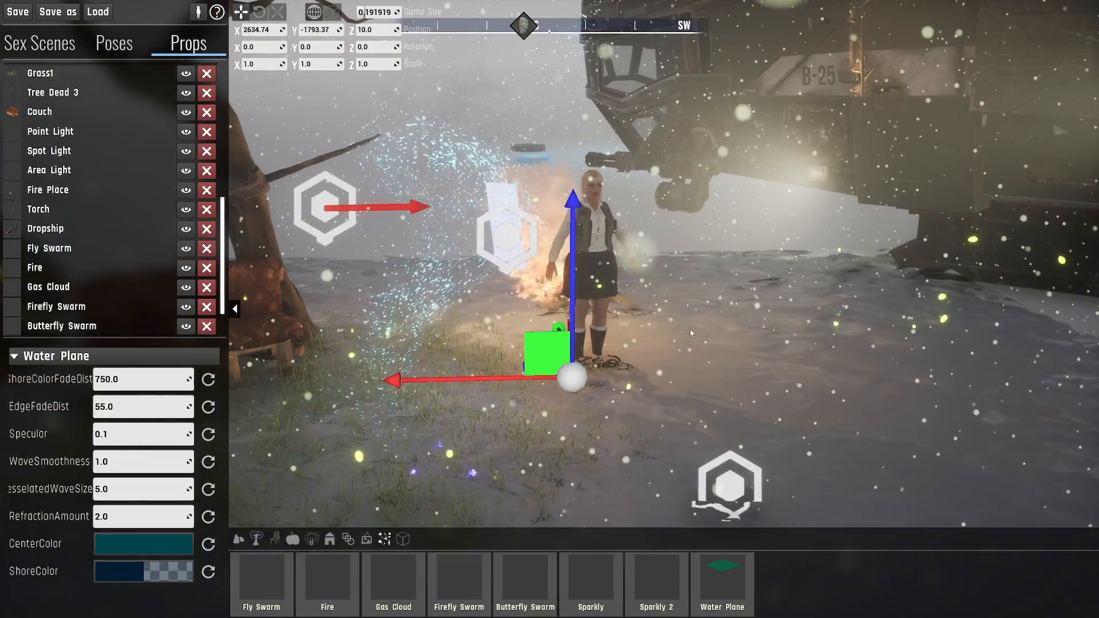
# - Raise the Water Plane to about Z 81
pyautogui.moveTo(575, 269); pyautogui.dragTo(566, 207)
pyautogui.moveTo(697, 353); pyautogui.dragTo(741, 404, button='right')
pyautogui.press('s')
pyautogui.press('e')
pyautogui.press('w')
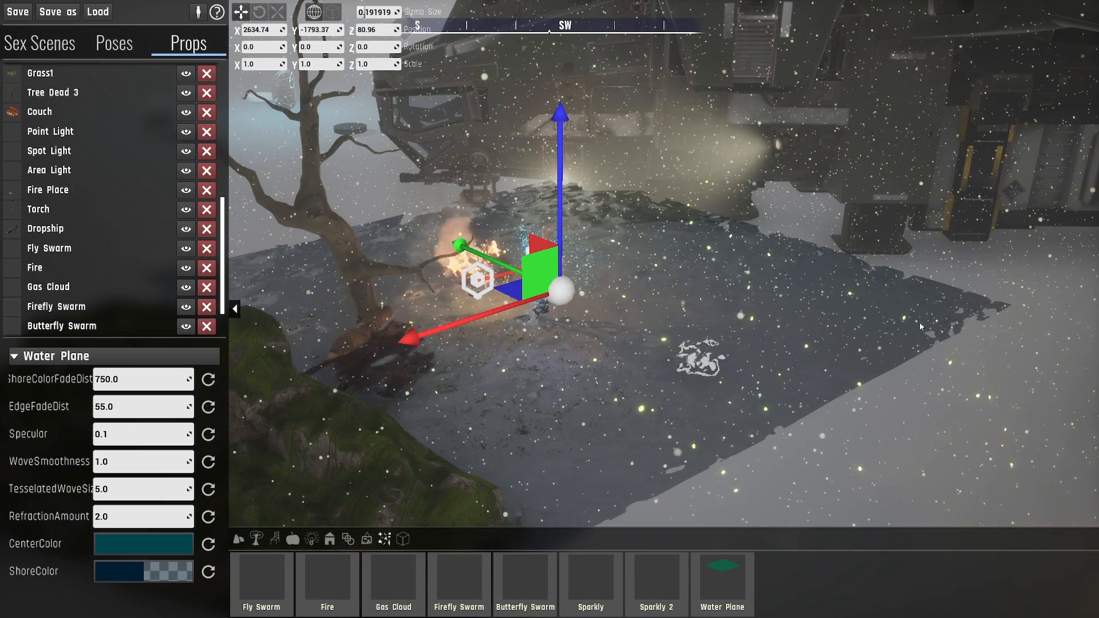
# - Scale the Water Plane up uniformly to about 16.4 so it extends toward the horizon
pyautogui.moveTo(692, 368); pyautogui.dragTo(578, 375, button='right')
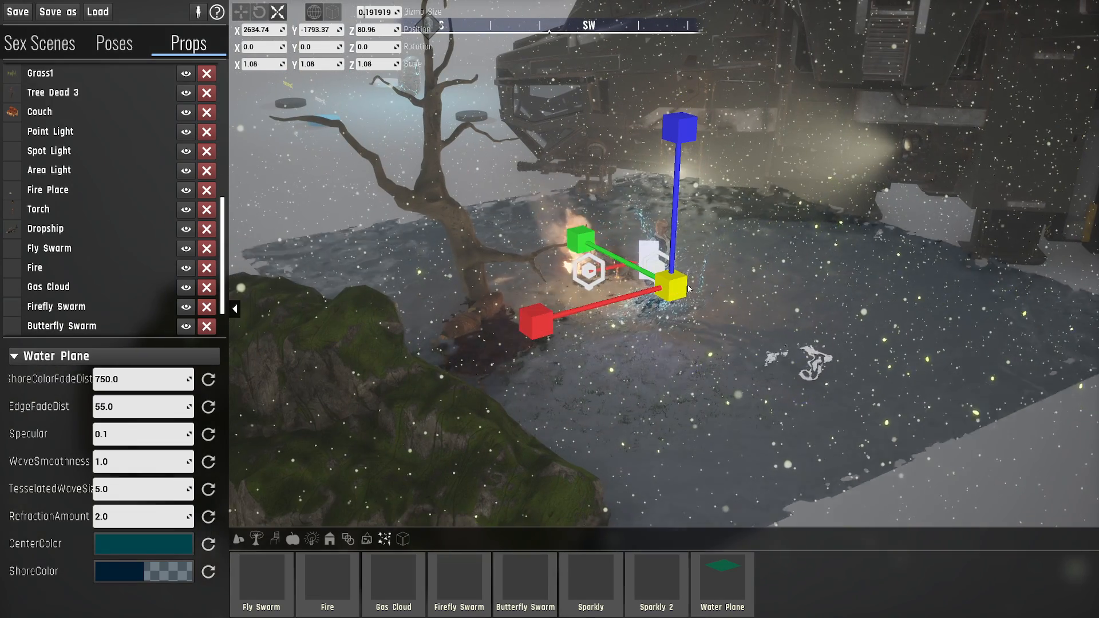
pyautogui.moveTo(689, 288); pyautogui.dragTo(896, 236)
pyautogui.moveTo(986, 179); pyautogui.dragTo(993, 176)
pyautogui.moveTo(993, 177); pyautogui.dragTo(882, 123, button='right')
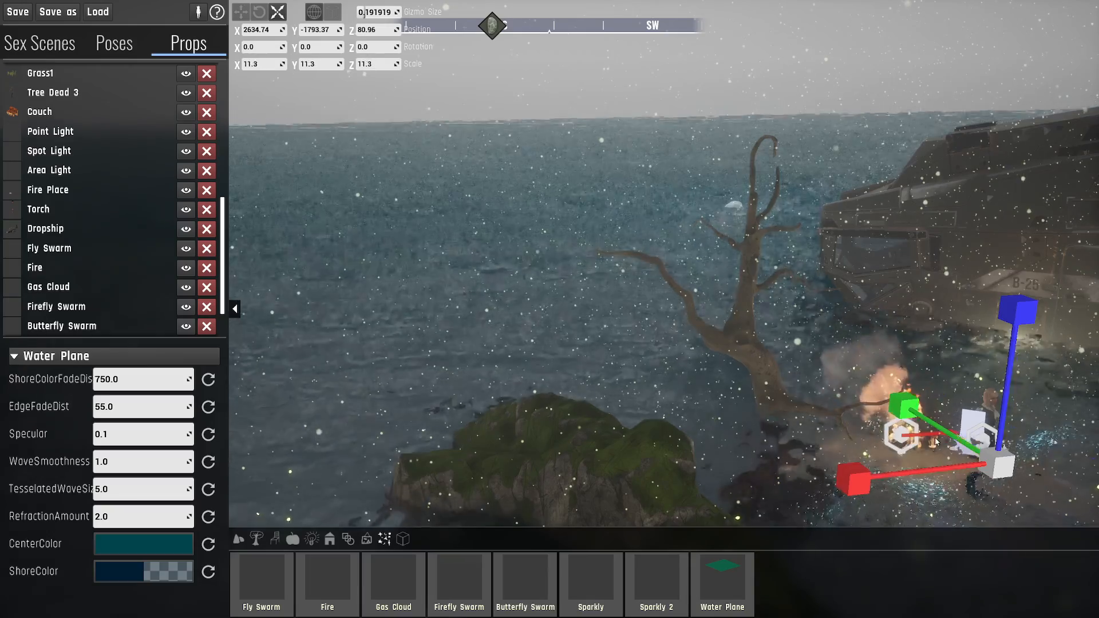
pyautogui.moveTo(997, 463); pyautogui.dragTo(1030, 288)
# - Lower the Water Plane to about Z 40 around the character
pyautogui.press('w')
pyautogui.moveTo(1030, 288); pyautogui.dragTo(1025, 201, button='right')
pyautogui.press('d')
pyautogui.press('w')
pyautogui.moveTo(630, 224); pyautogui.dragTo(563, 243, button='right')
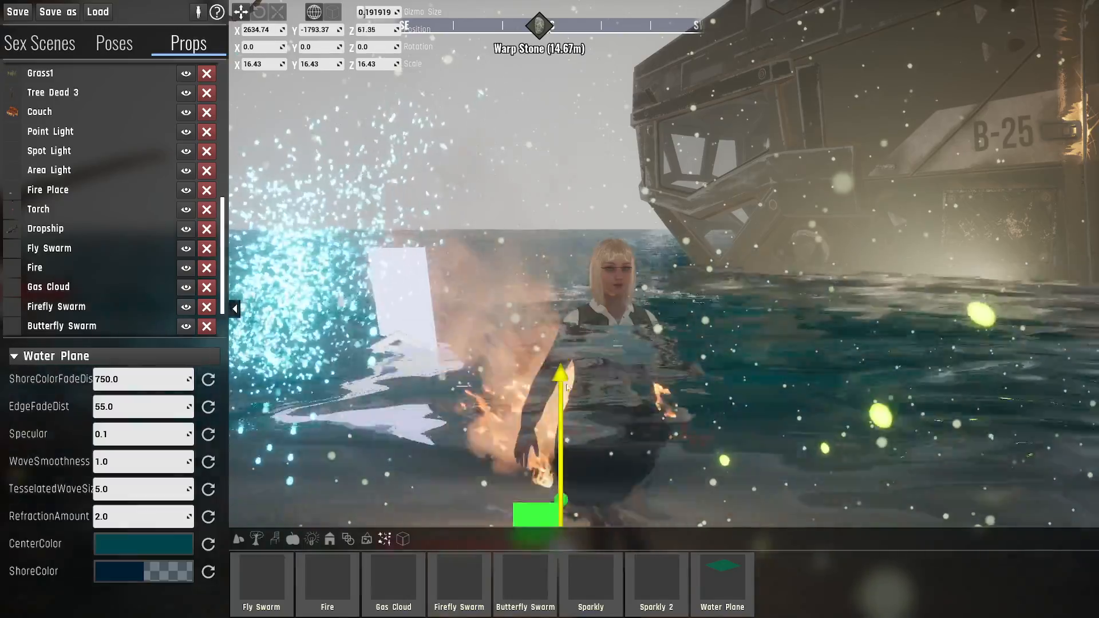
pyautogui.press('s')
pyautogui.moveTo(569, 432); pyautogui.dragTo(636, 487, button='right')
pyautogui.press('a')
pyautogui.press('w')
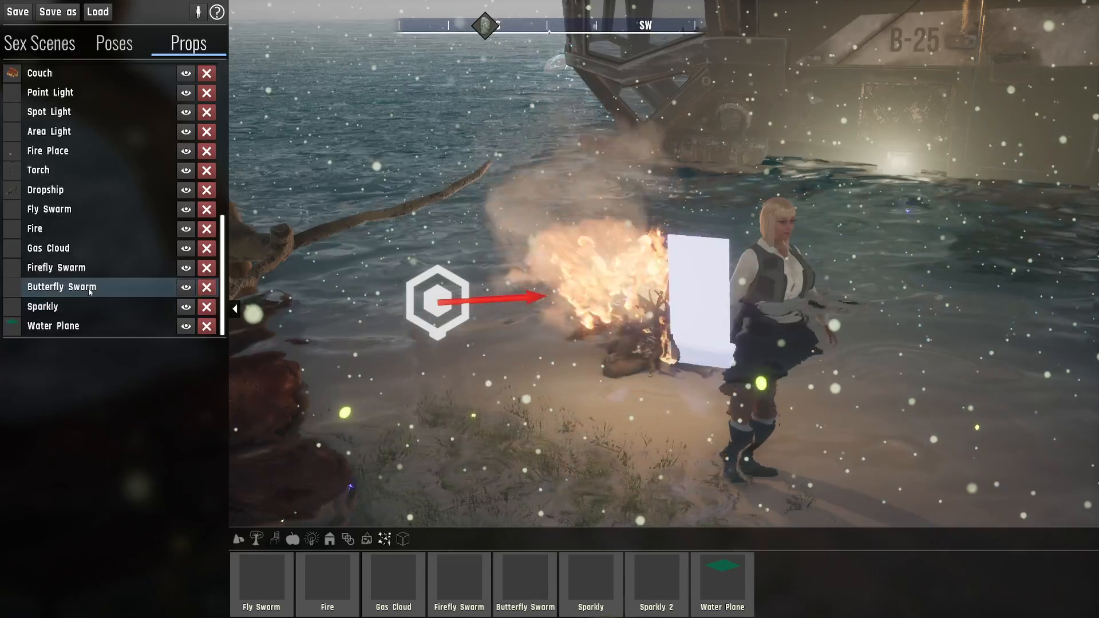
# - Delete the Sparkly, Fire, Fly Swarm, Gas Cloud and Firefly Swarm props
pyautogui.press('Delete')
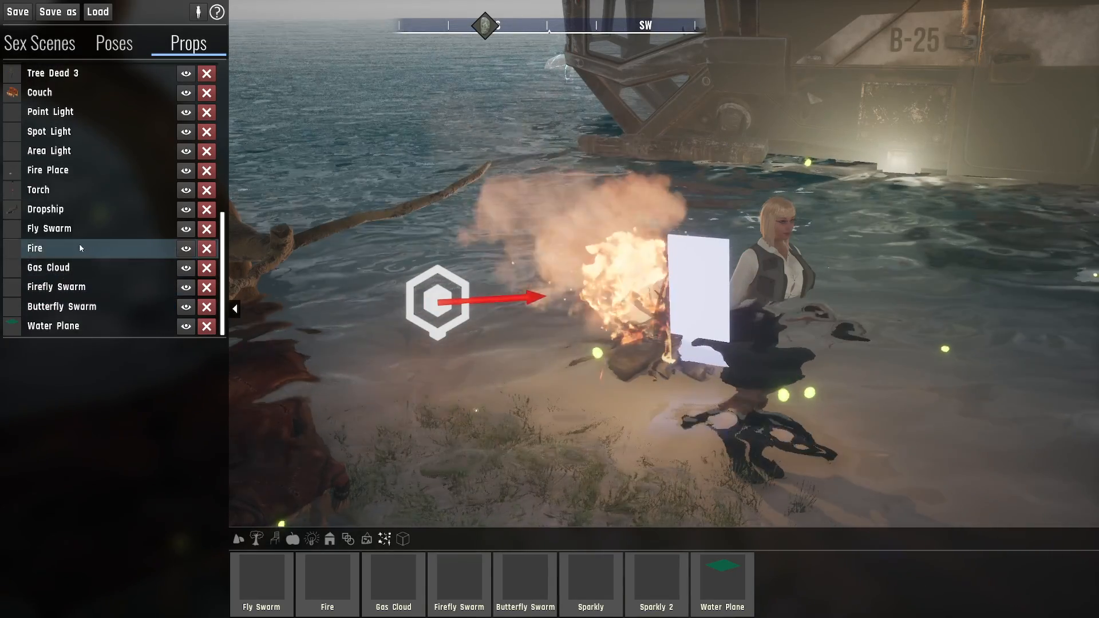
pyautogui.click(80, 245)
pyautogui.press('Delete')
pyautogui.click(80, 246)
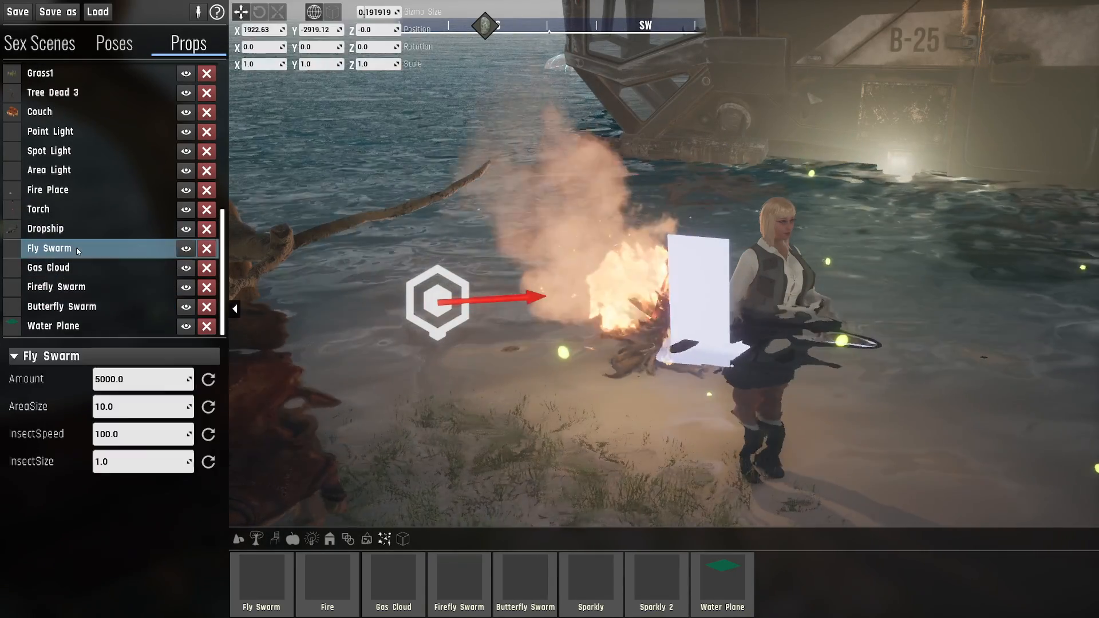
pyautogui.press('Delete')
pyautogui.click(80, 266)
pyautogui.press('Delete')
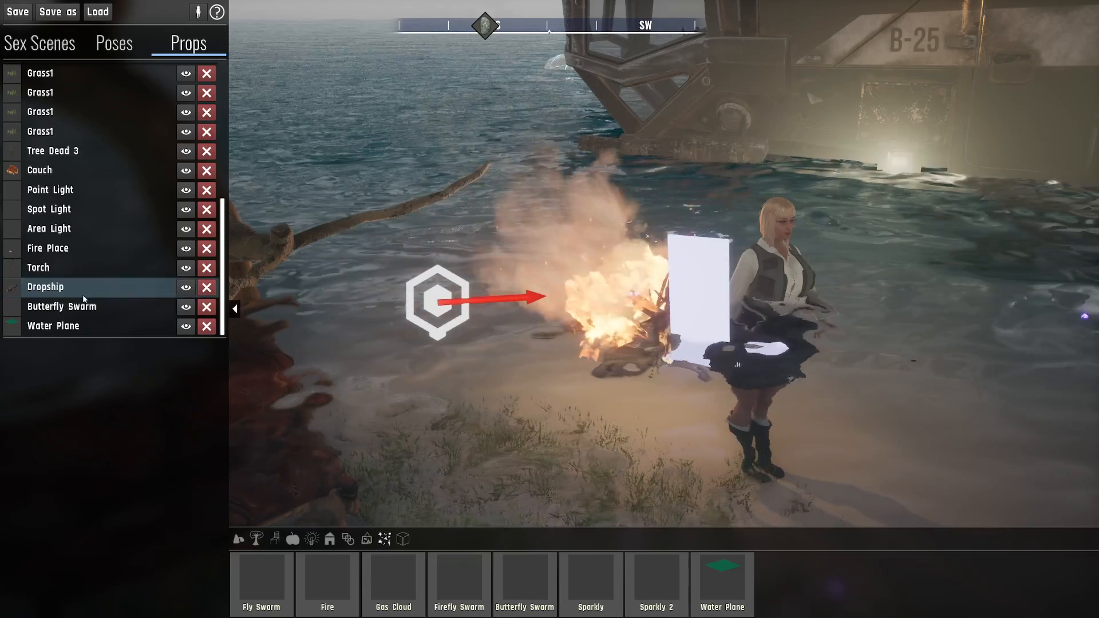
# - Delete the Butterfly Swarm, Fire Place and Torch props
pyautogui.press('Delete')
pyautogui.click(83, 287)
pyautogui.press('Delete')
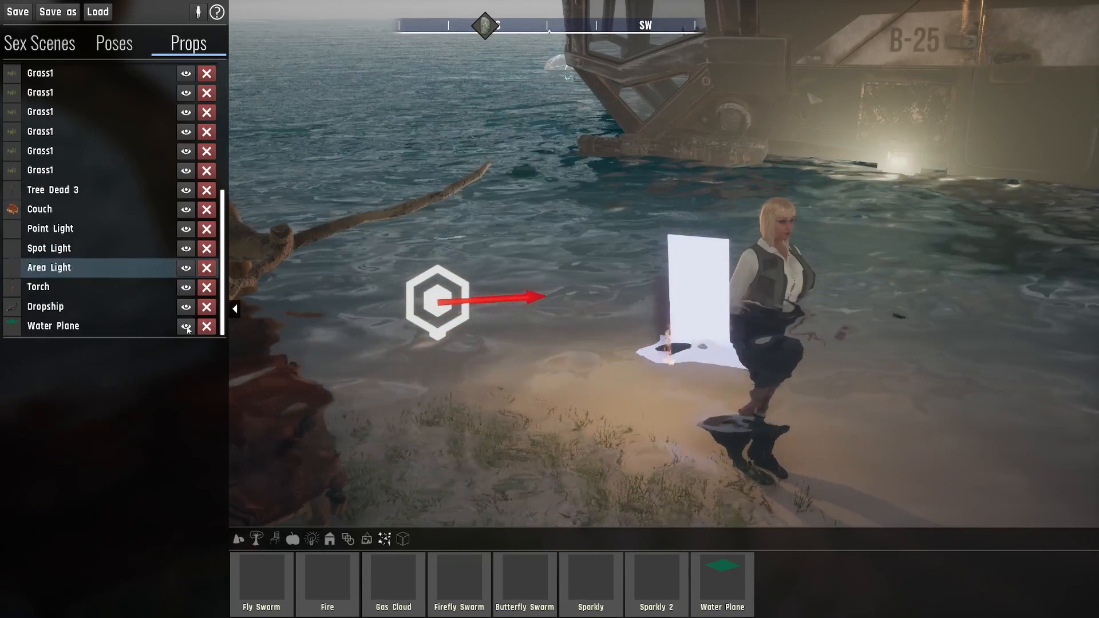
pyautogui.click(66, 289)
pyautogui.press('Delete')
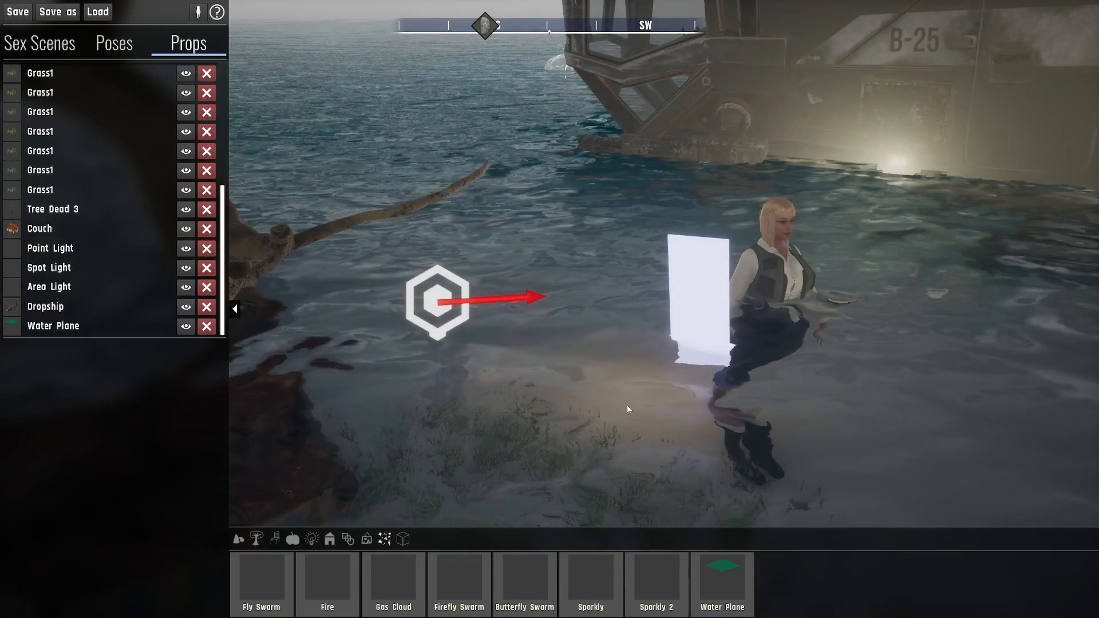
# - Examine the water surface and its refraction around the character from several sides
pyautogui.moveTo(682, 421); pyautogui.dragTo(699, 397, button='right')
pyautogui.press('d')
pyautogui.press('d')
pyautogui.press('w')
pyautogui.press('d')
pyautogui.press('w')
pyautogui.press('d')
pyautogui.press('a')
pyautogui.press('a')
pyautogui.press('s')
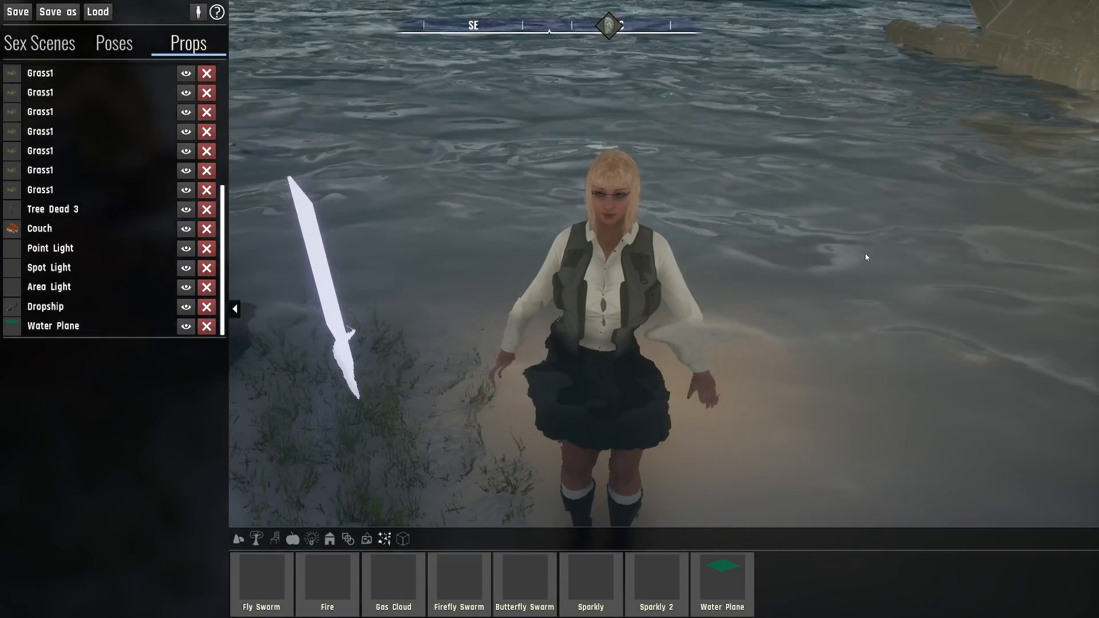
# - Select the Water Plane and enlarge its property area to show all settings down to ShoreColor
pyautogui.click(866, 257)
pyautogui.moveTo(867, 257); pyautogui.dragTo(804, 304, button='right')
pyautogui.press('w')
pyautogui.press('d')
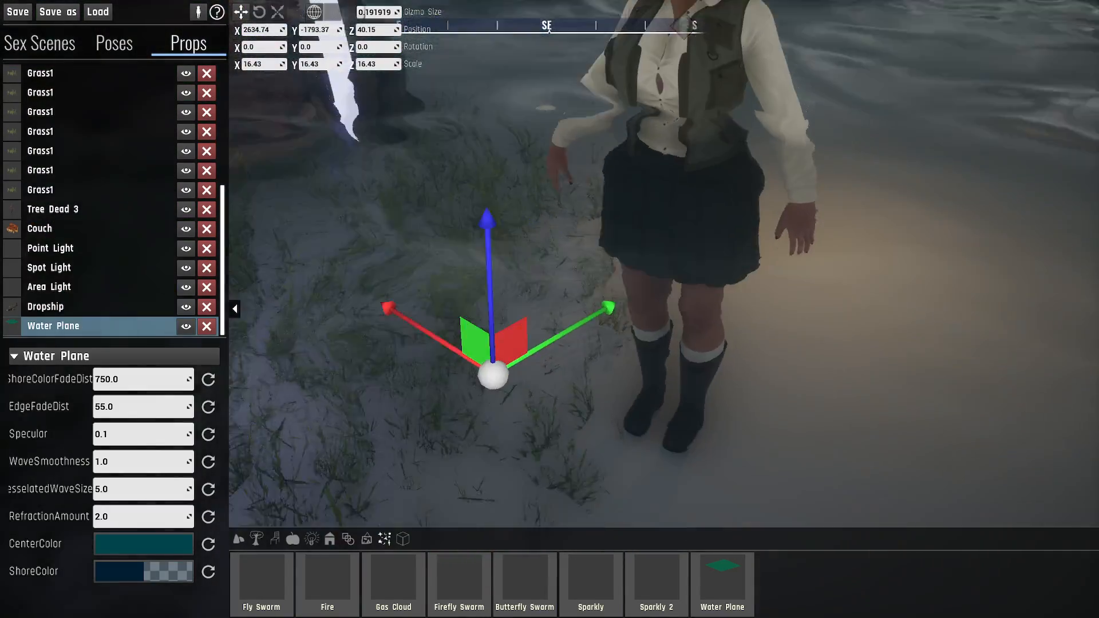
pyautogui.moveTo(658, 319); pyautogui.dragTo(641, 300, button='right')
pyautogui.press('d')
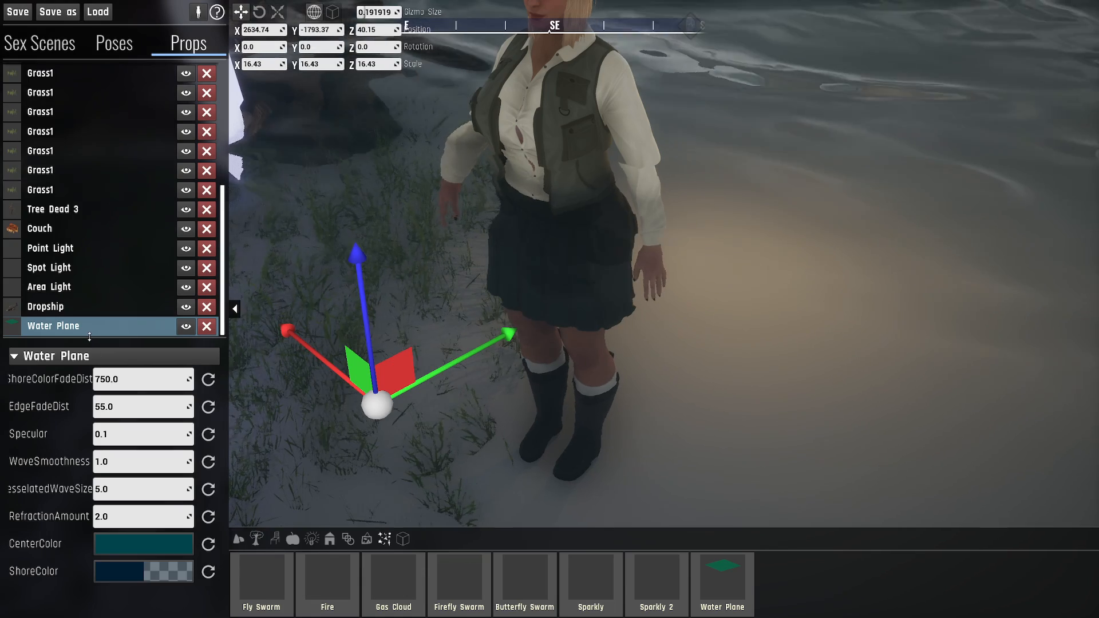
pyautogui.moveTo(90, 337); pyautogui.dragTo(111, 292)
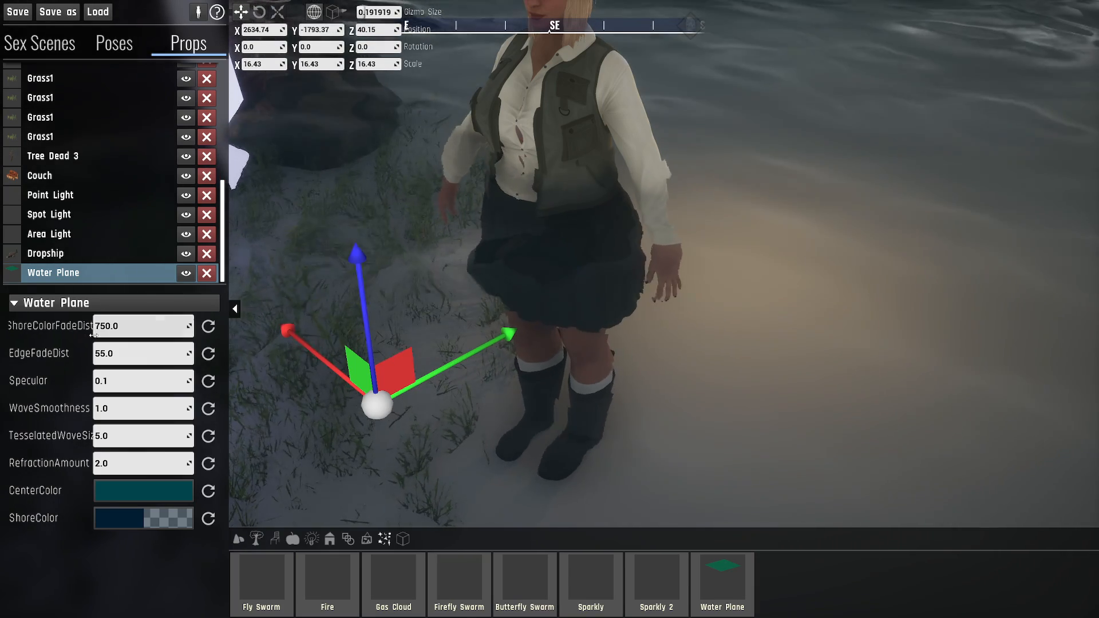
pyautogui.moveTo(549, 309); pyautogui.dragTo(586, 315, button='right')
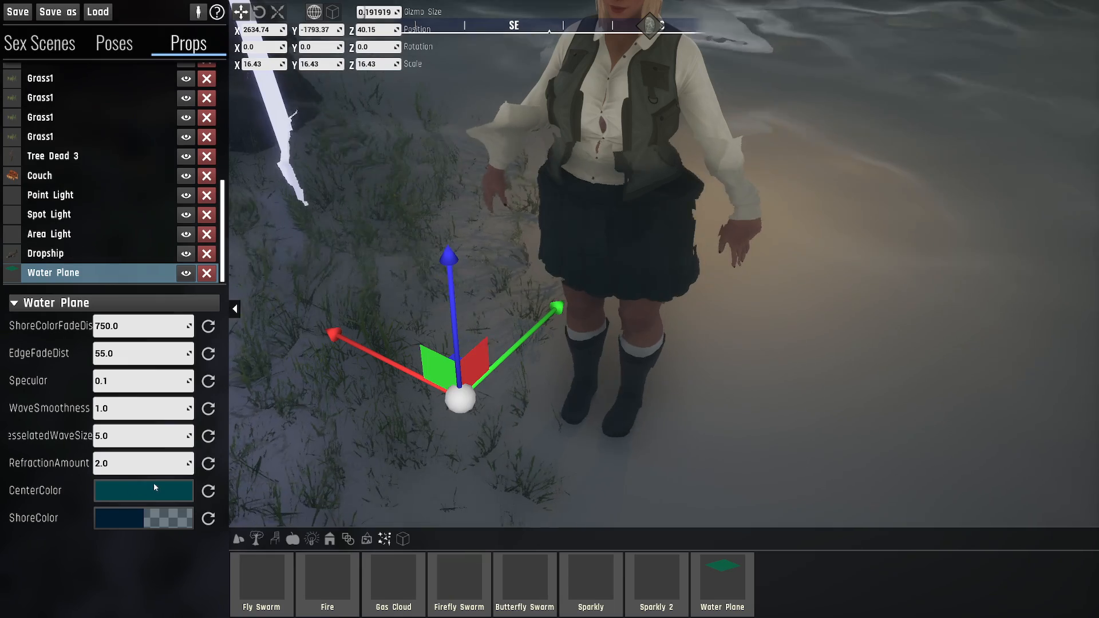
pyautogui.moveTo(533, 365); pyautogui.dragTo(595, 189, button='right')
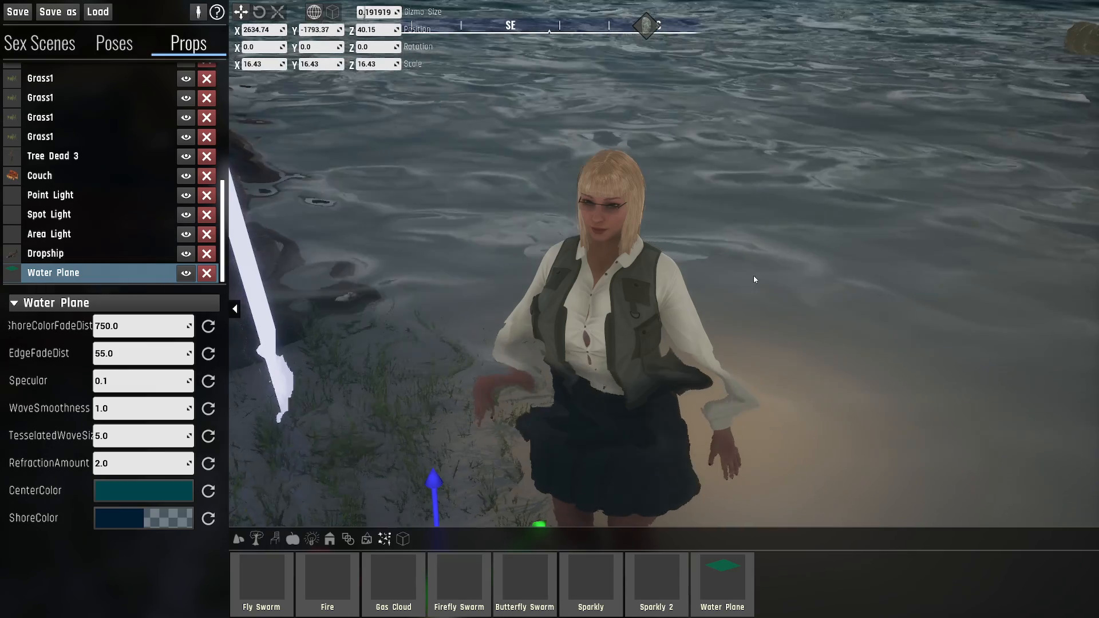
# - Raise the Water Plane to about Z 652, partly submerging the Dropship
pyautogui.press('a')
pyautogui.moveTo(753, 276); pyautogui.dragTo(937, 316, button='right')
pyautogui.press('e')
pyautogui.press('s')
pyautogui.press('w')
pyautogui.press('s')
pyautogui.press('s')
pyautogui.press('s')
pyautogui.press('s')
pyautogui.press('d')
pyautogui.moveTo(551, 258); pyautogui.dragTo(524, 236, button='right')
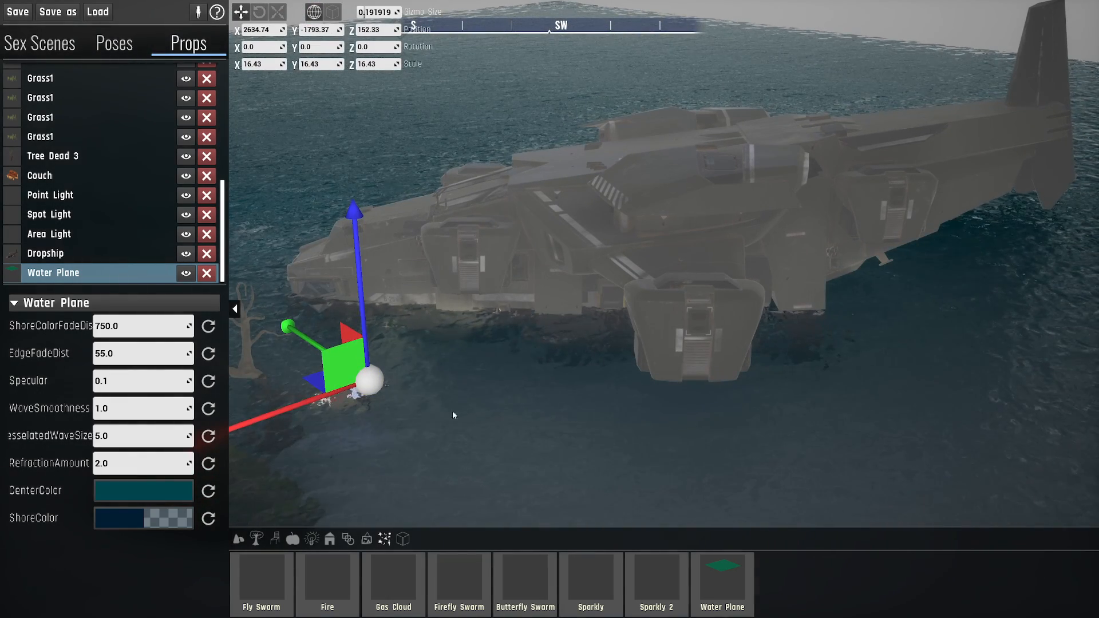
pyautogui.moveTo(362, 284); pyautogui.dragTo(482, 132)
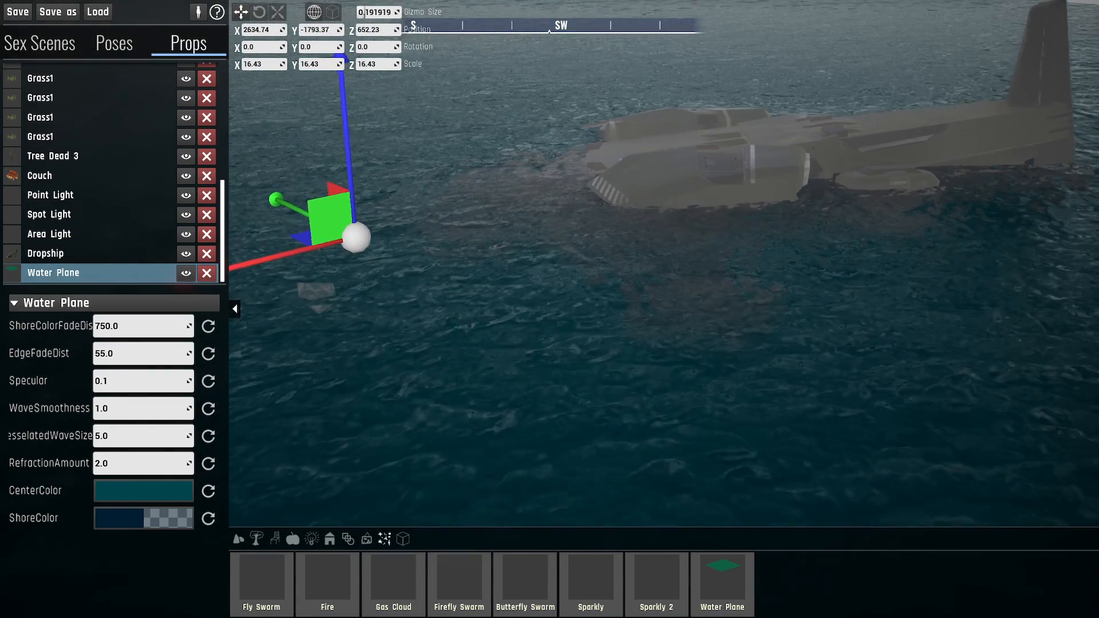
# - Set the Water Plane's ShoreColorFadeDist to 10
pyautogui.moveTo(482, 132); pyautogui.dragTo(457, 129, button='right')
pyautogui.press('w')
pyautogui.press('w')
pyautogui.press('w')
pyautogui.press('w')
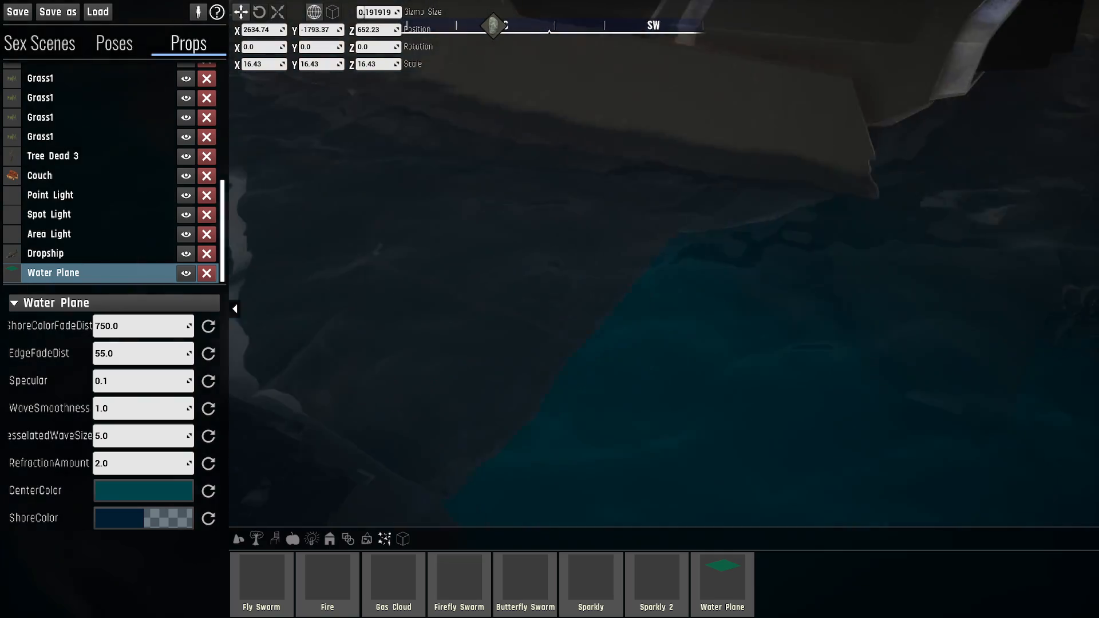
pyautogui.press('w')
pyautogui.moveTo(657, 309); pyautogui.dragTo(685, 299, button='right')
pyautogui.press('e')
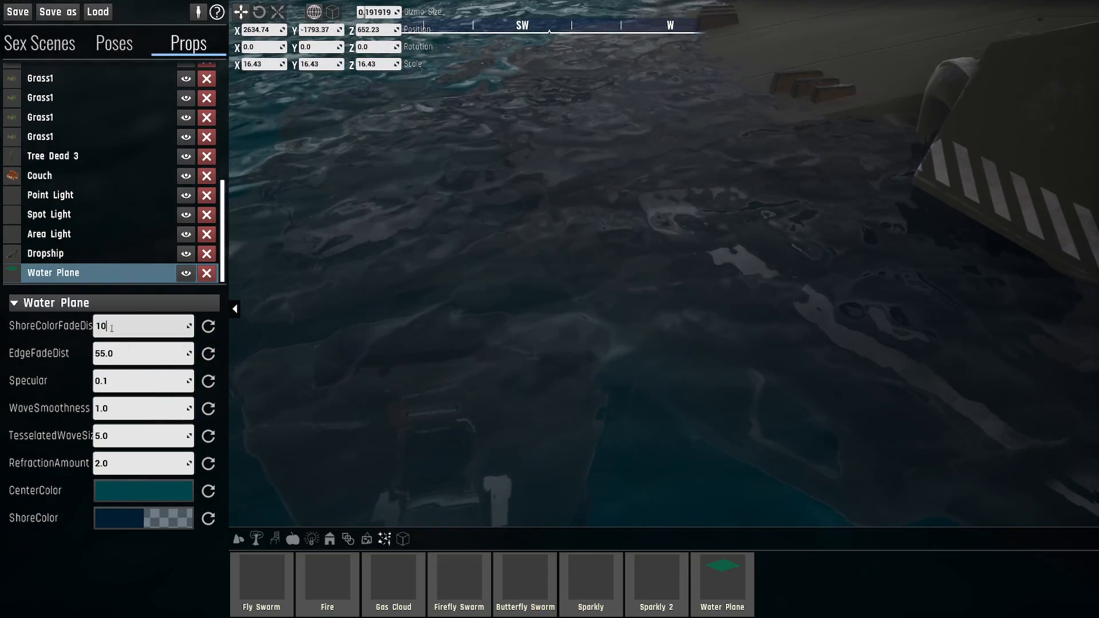
pyautogui.press('Return')
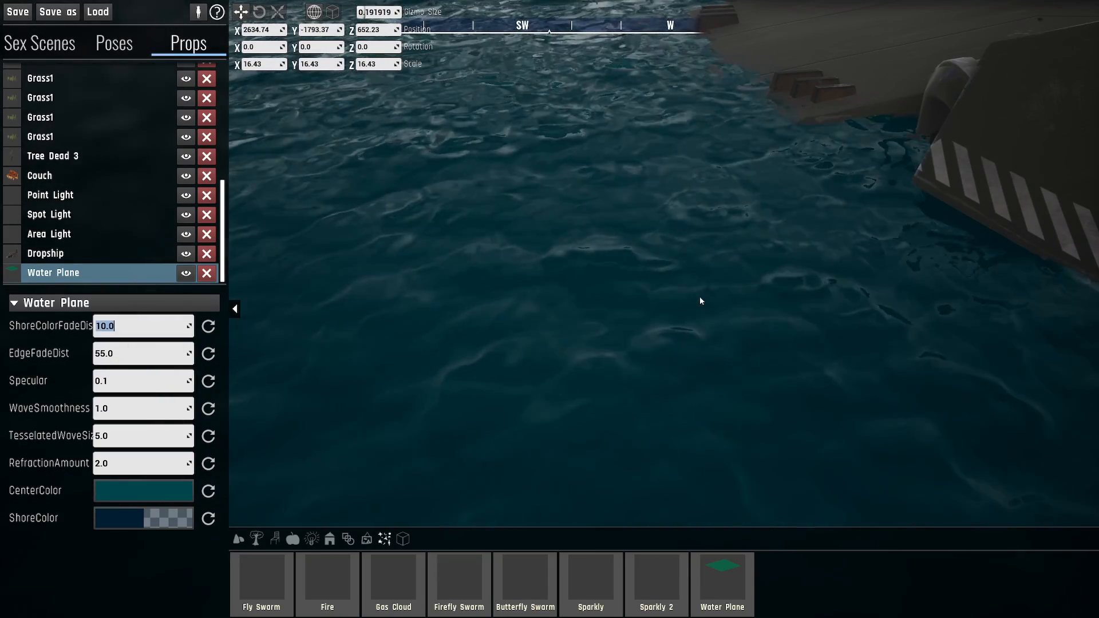
# - Inspect the waterline along the Dropship's hull and set the Water Plane's ShoreColorFadeDist to 55
pyautogui.moveTo(701, 301); pyautogui.dragTo(716, 421, button='right')
pyautogui.press('w')
pyautogui.moveTo(939, 344); pyautogui.dragTo(839, 300, button='right')
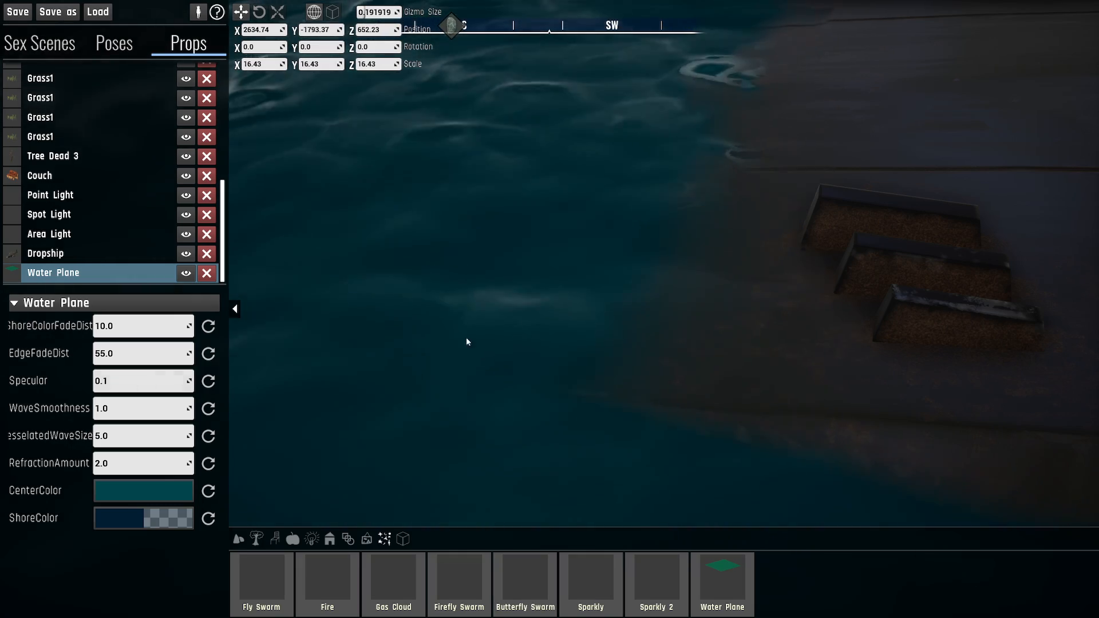
pyautogui.moveTo(466, 342); pyautogui.dragTo(522, 328, button='right')
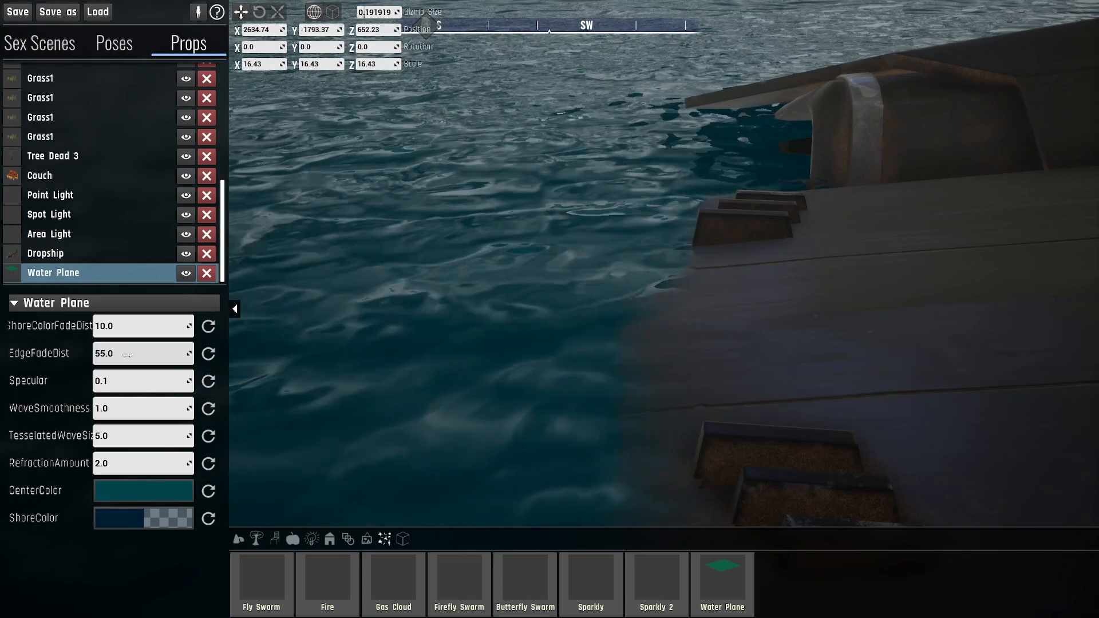
pyautogui.click(119, 327)
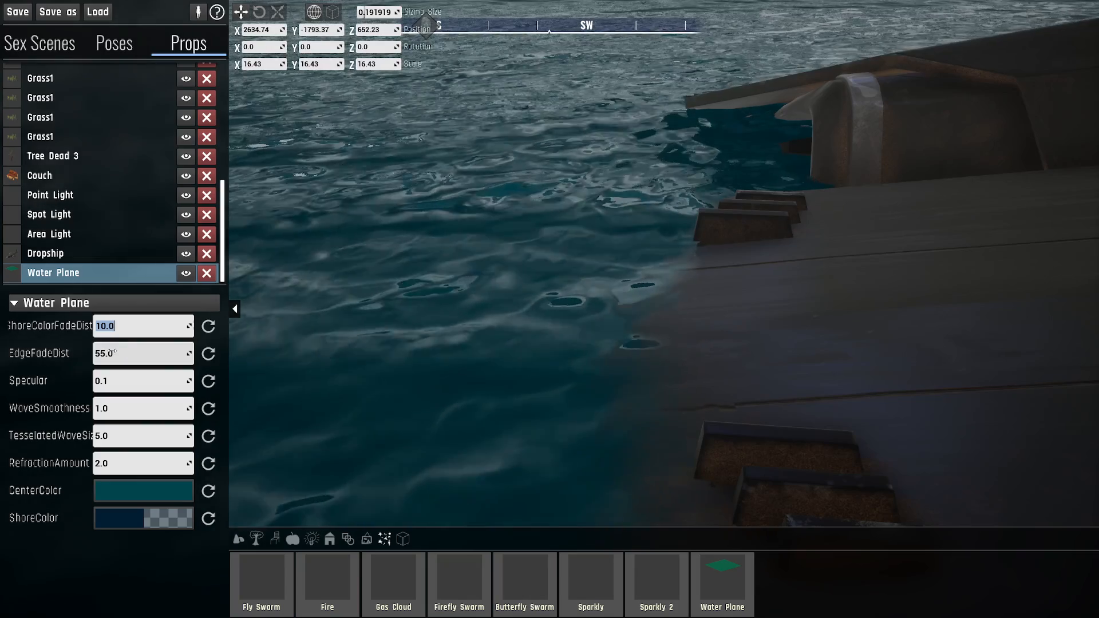
pyautogui.write('55.0')
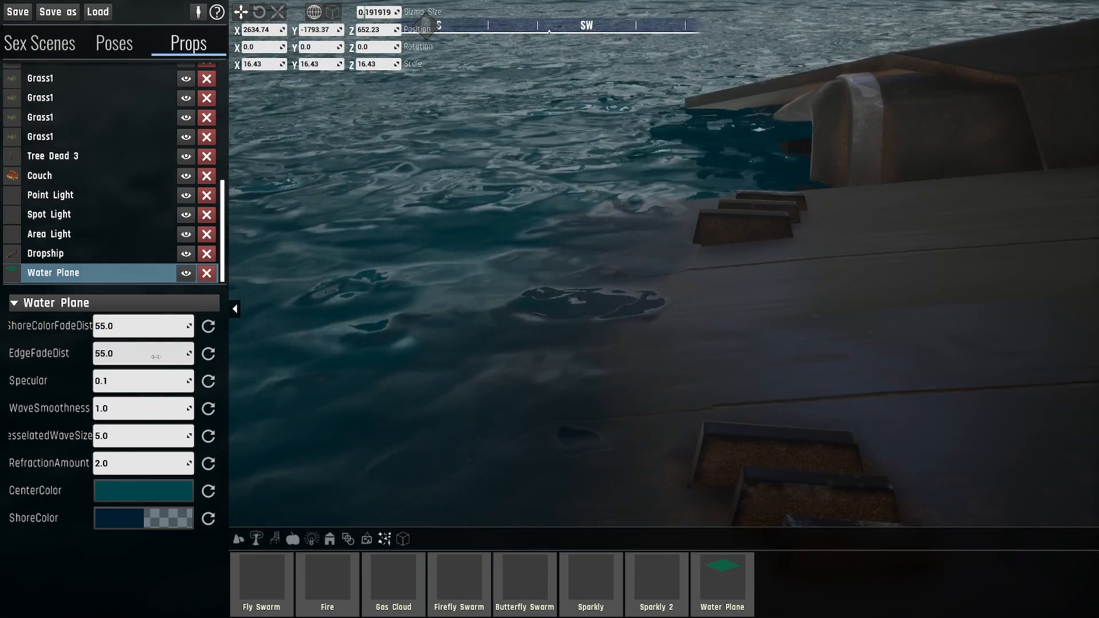
# - Set both the EdgeFadeDist and the ShoreColorFadeDist of the Water Plane to 5, and inspect the waterline
pyautogui.moveTo(504, 282); pyautogui.dragTo(480, 313, button='right')
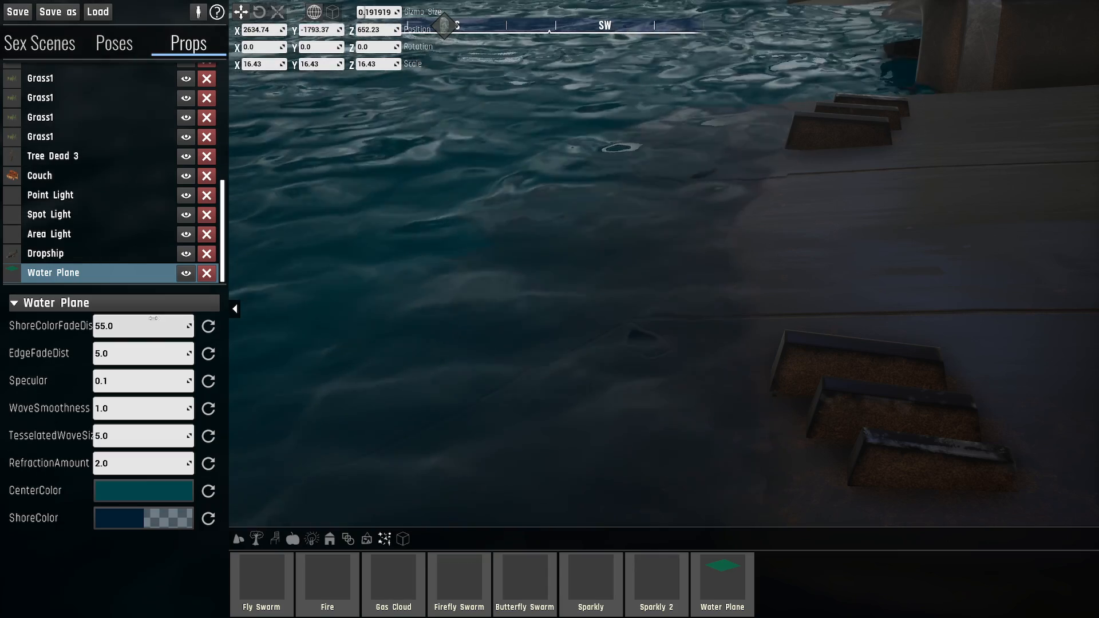
pyautogui.press('Return')
pyautogui.moveTo(702, 277); pyautogui.dragTo(674, 346, button='right')
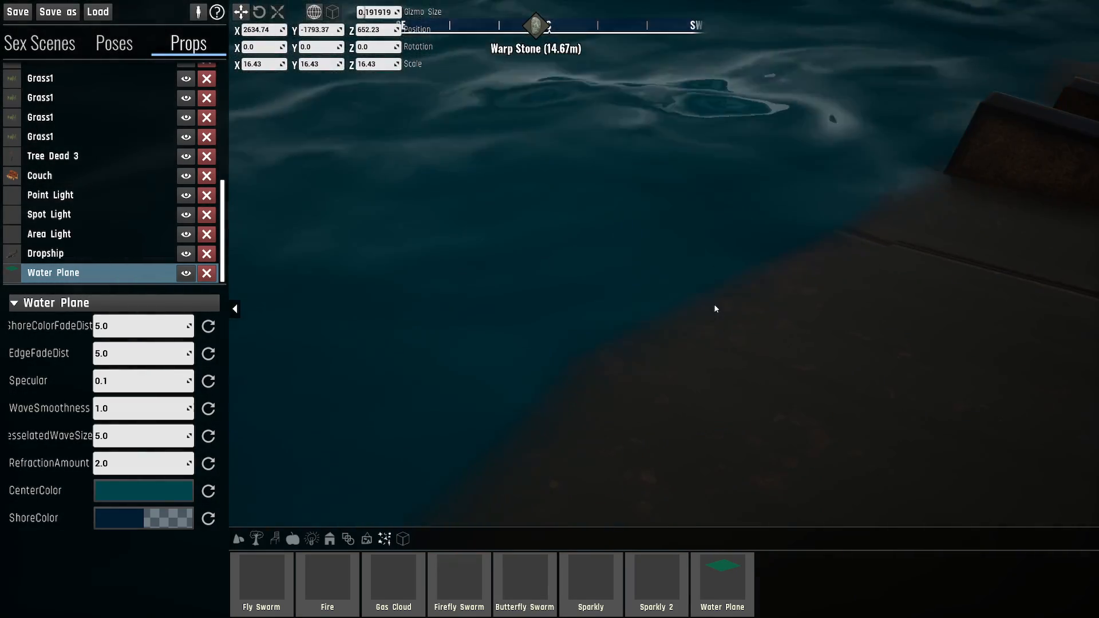
pyautogui.moveTo(716, 309); pyautogui.dragTo(692, 282, button='right')
pyautogui.press('s')
pyautogui.press('w')
pyautogui.moveTo(383, 350); pyautogui.dragTo(395, 319, button='right')
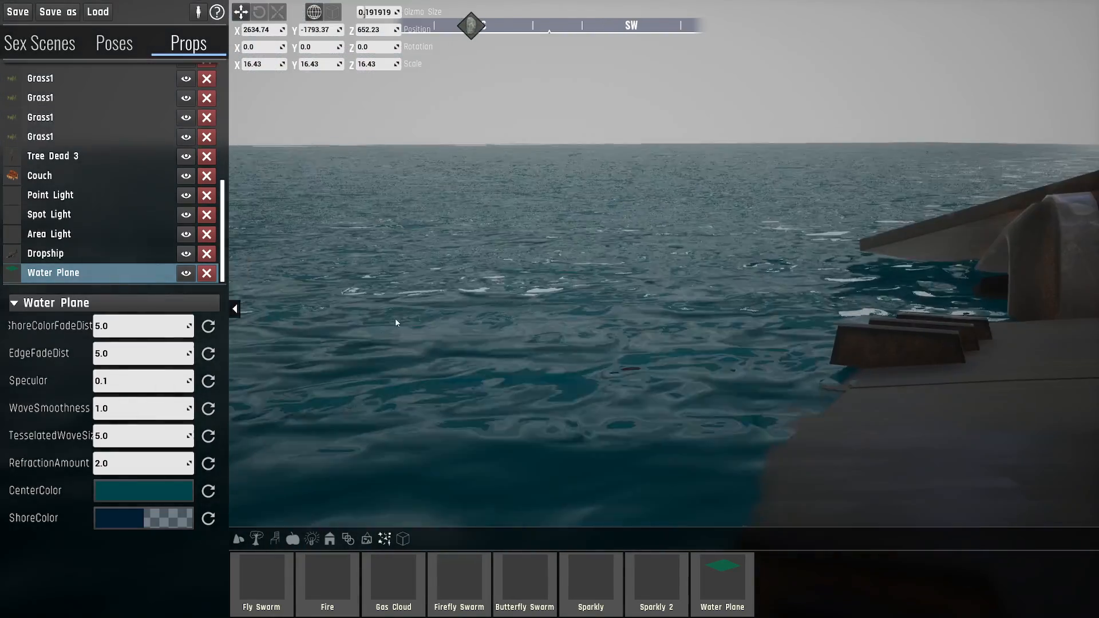
# - Set the Water Plane's Specular to 1 and inspect the reflections around the Dropship
pyautogui.click(118, 381)
pyautogui.write('1')
pyautogui.press('Return')
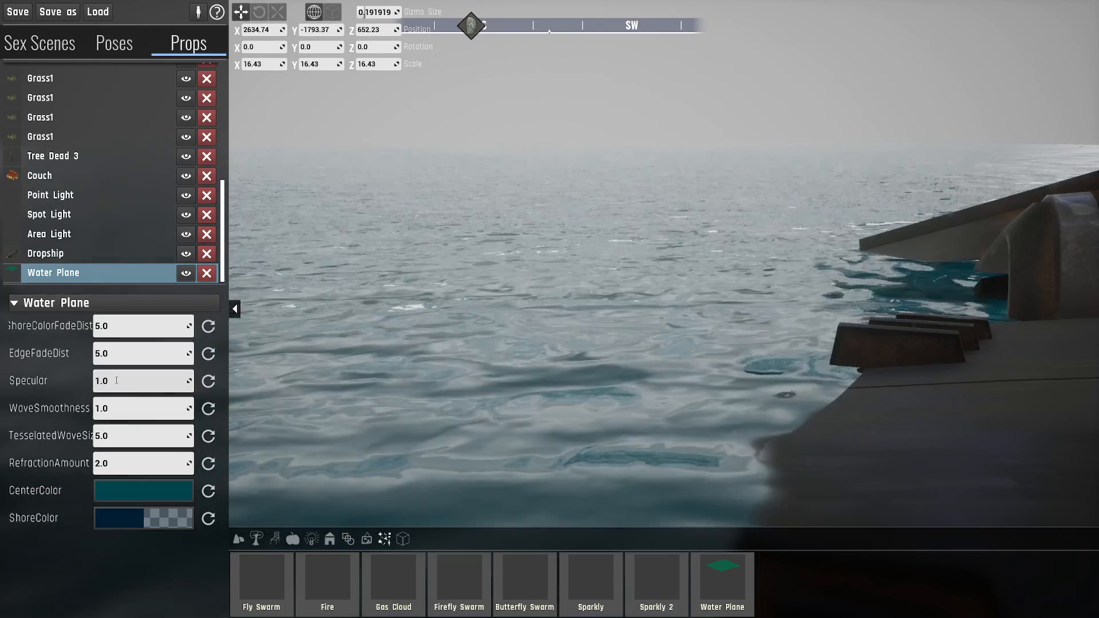
pyautogui.moveTo(477, 289); pyautogui.dragTo(395, 291, button='right')
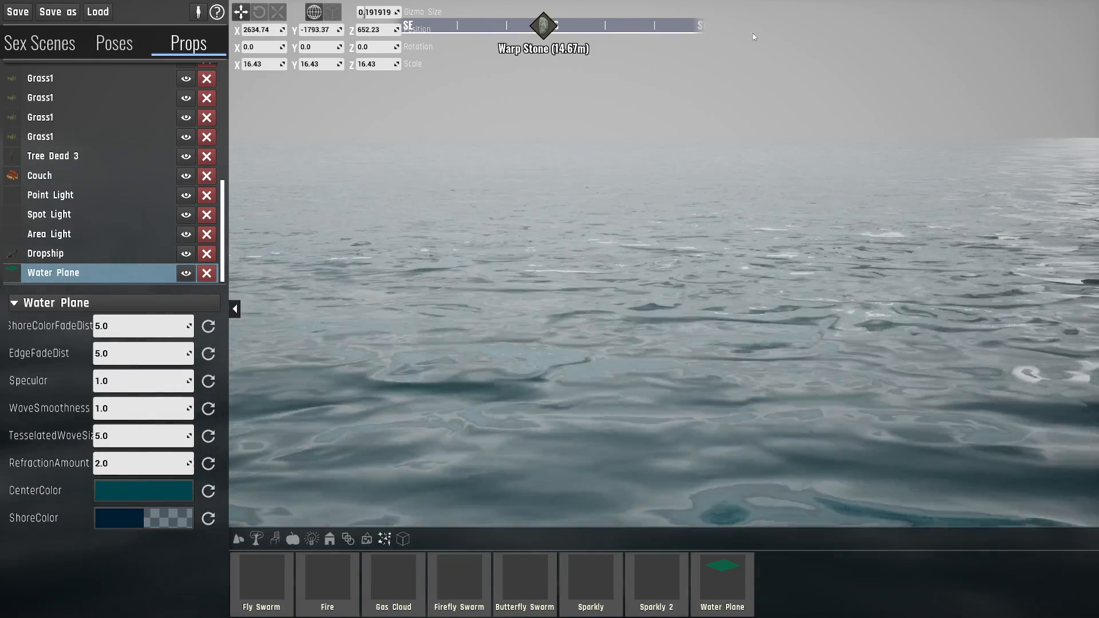
pyautogui.moveTo(508, 148); pyautogui.dragTo(819, 221, button='right')
pyautogui.moveTo(704, 207); pyautogui.dragTo(679, 202, button='right')
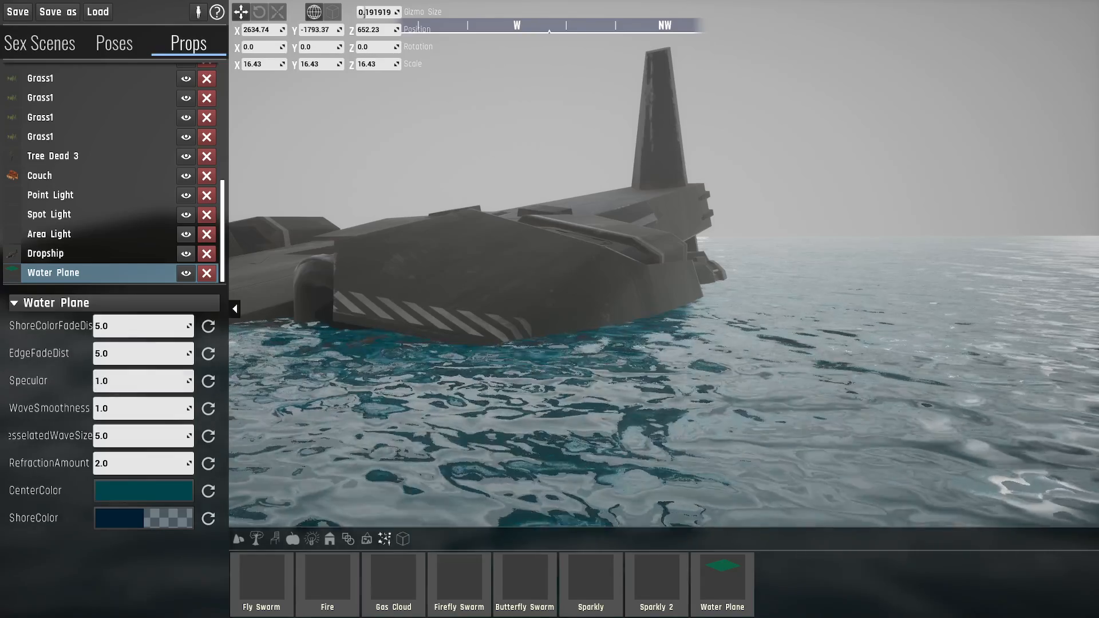
pyautogui.moveTo(452, 315); pyautogui.dragTo(422, 317, button='right')
# - Set the Water Plane's Specular to 0 and inspect the water surface near the Dropship
pyautogui.click(168, 384)
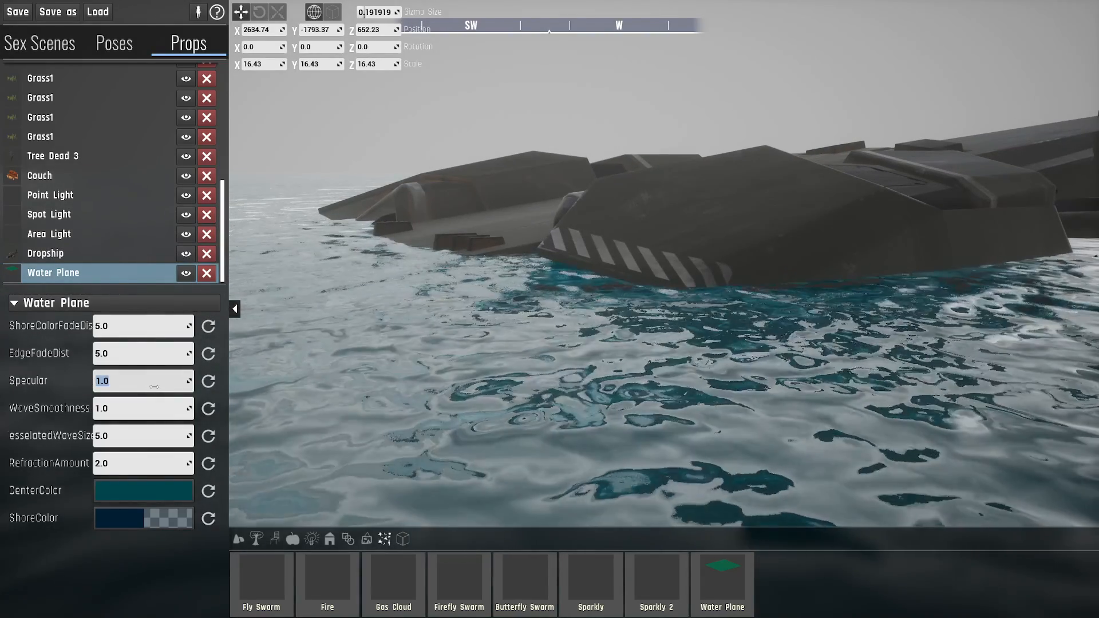
pyautogui.write('0')
pyautogui.press('Return')
pyautogui.moveTo(580, 265); pyautogui.dragTo(493, 265, button='right')
pyautogui.moveTo(644, 255); pyautogui.dragTo(610, 239, button='right')
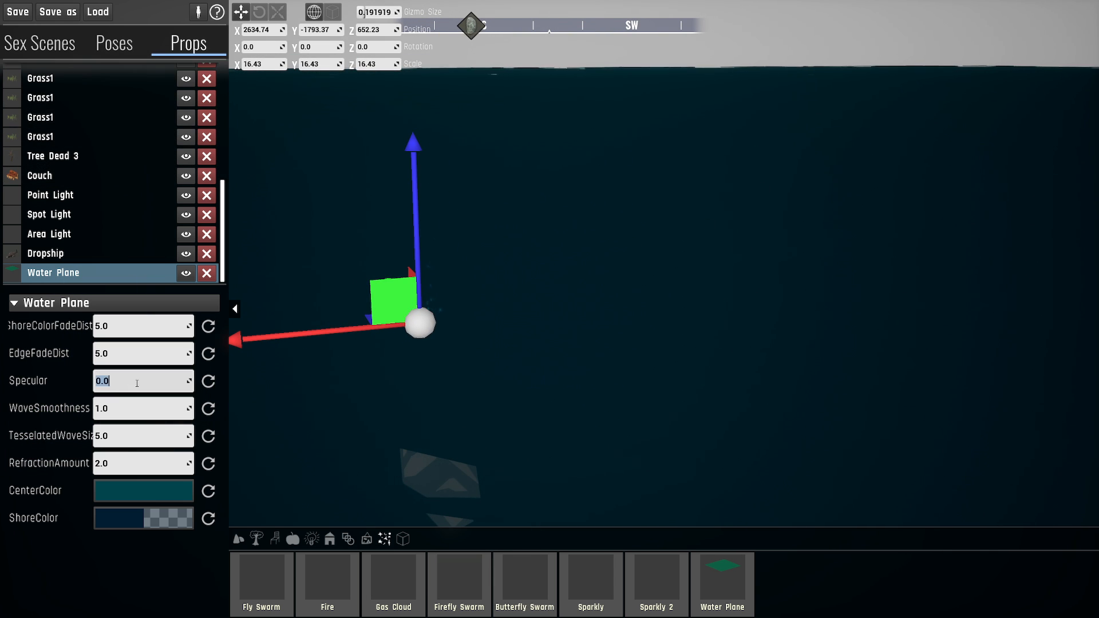
# - Try a Specular of 0.01 on the Water Plane, set it to 0.05, and inspect the open water beside the Dropship
pyautogui.moveTo(605, 301); pyautogui.dragTo(694, 244, button='right')
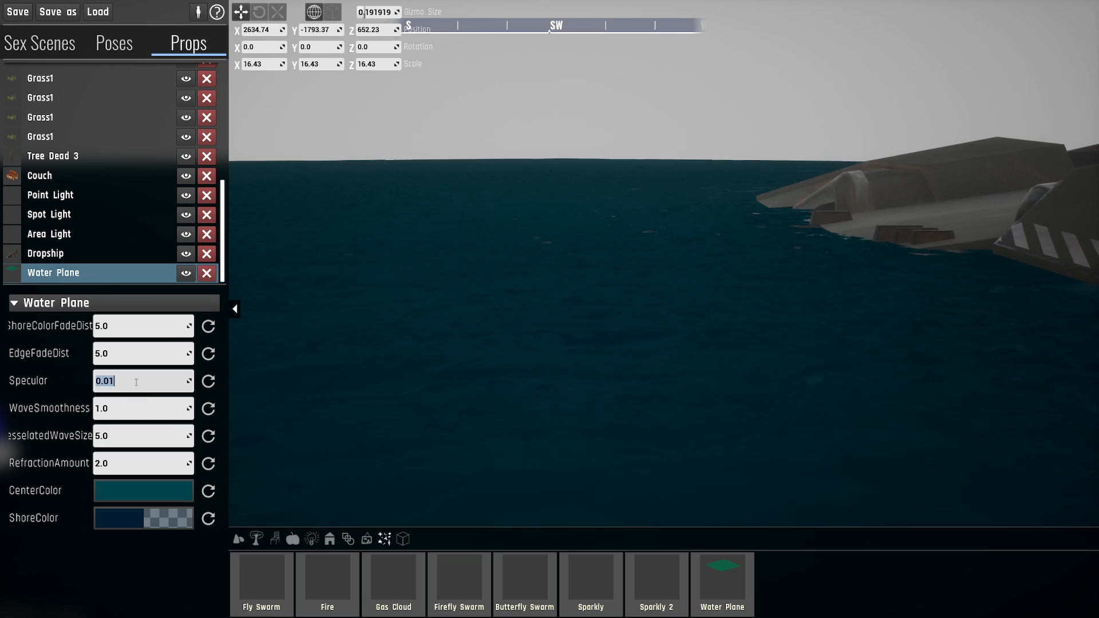
pyautogui.press('Return')
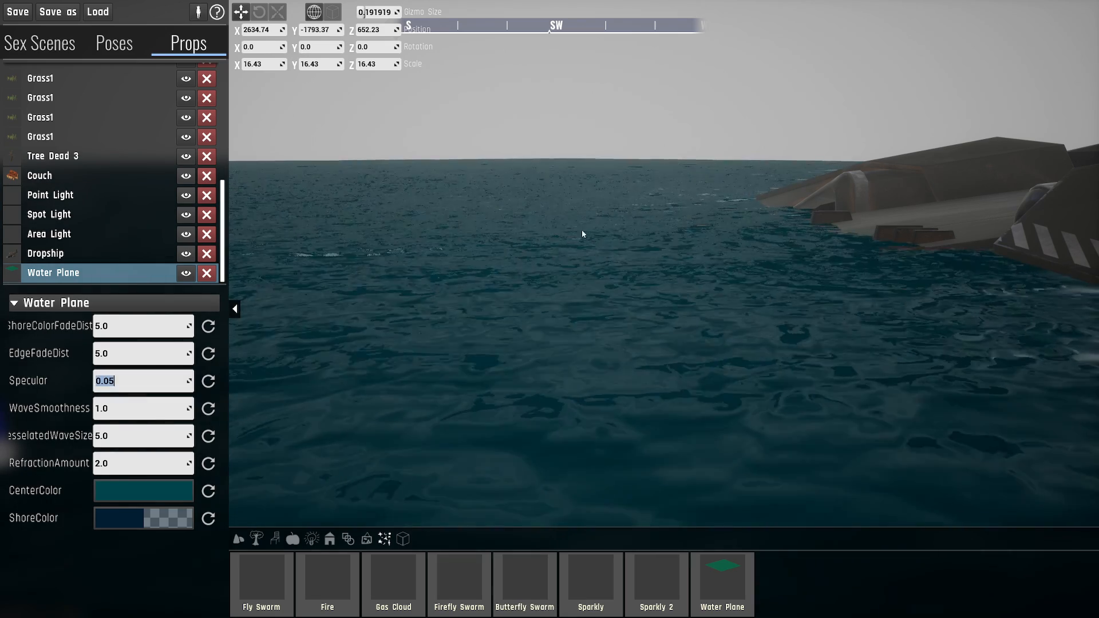
pyautogui.moveTo(530, 294); pyautogui.dragTo(569, 343, button='right')
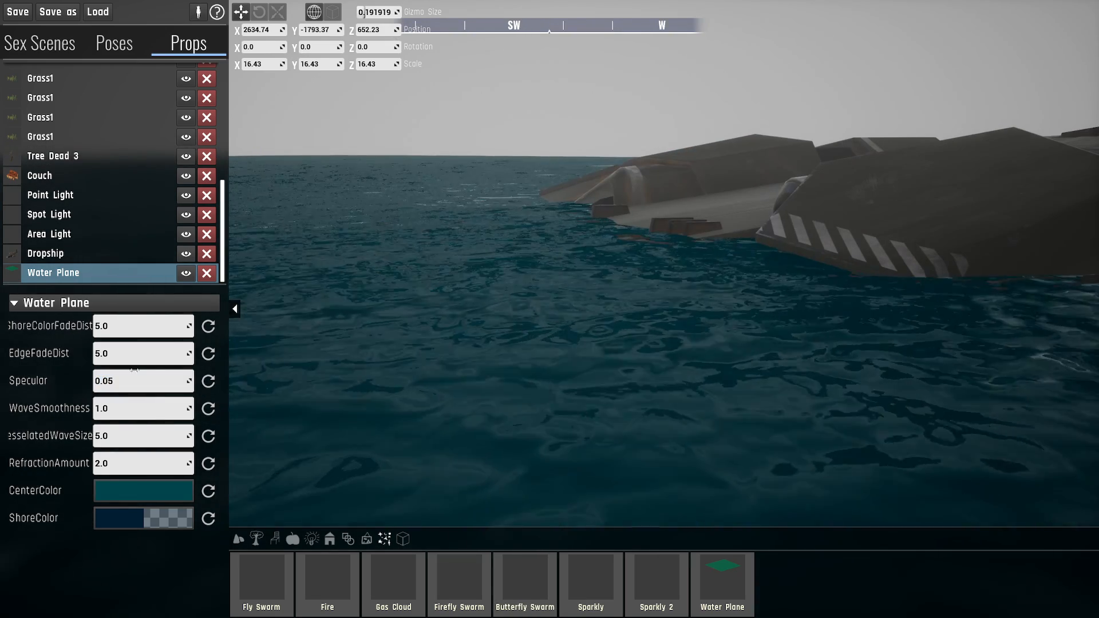
pyautogui.press('s')
pyautogui.moveTo(279, 360); pyautogui.dragTo(243, 363, button='right')
pyautogui.press('w')
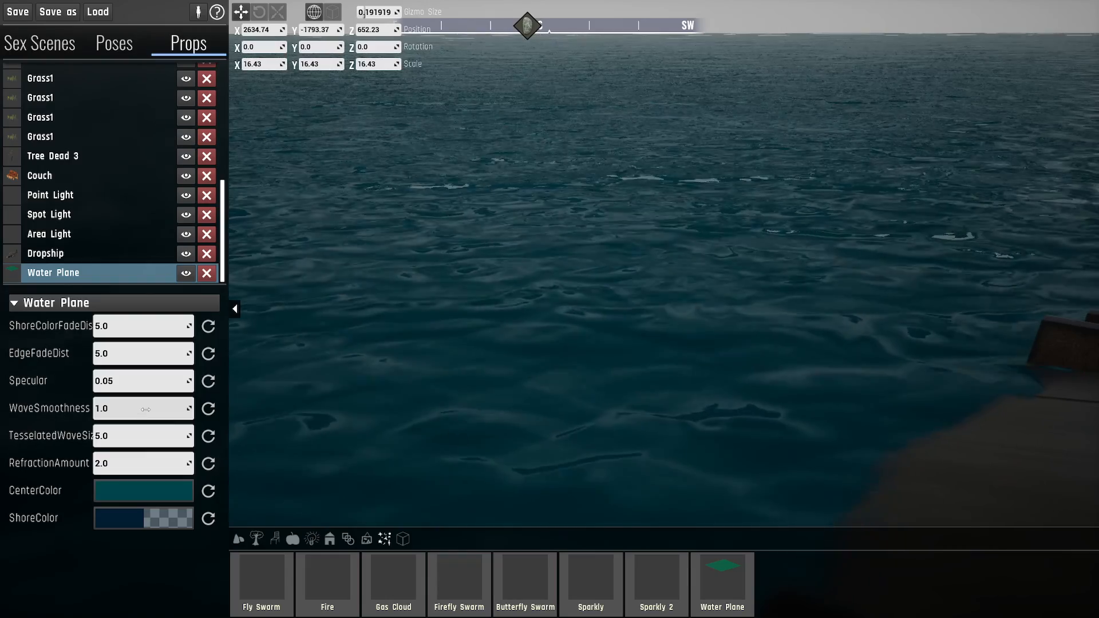
# - Try a WaveSmoothness of about 0.4 and one of about 66 on the Water Plane, comparing the ripples
pyautogui.moveTo(145, 409); pyautogui.dragTo(122, 409)
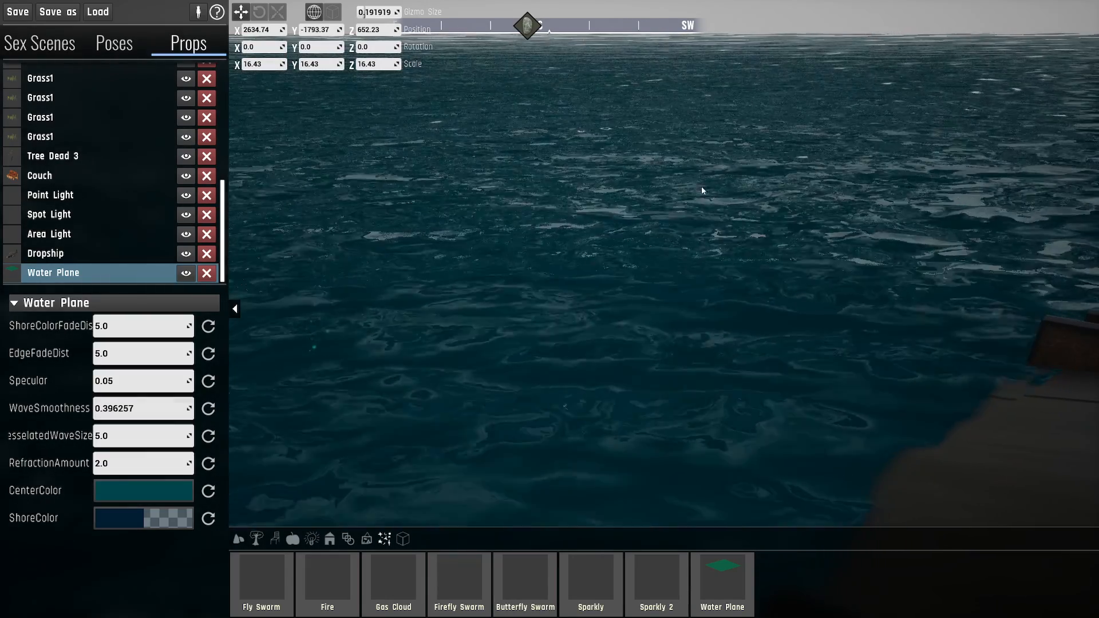
pyautogui.moveTo(607, 106)
pyautogui.mouseDown(button='right')
pyautogui.moveTo(632, 321)
pyautogui.moveTo(662, 287)
pyautogui.mouseUp(button='right')
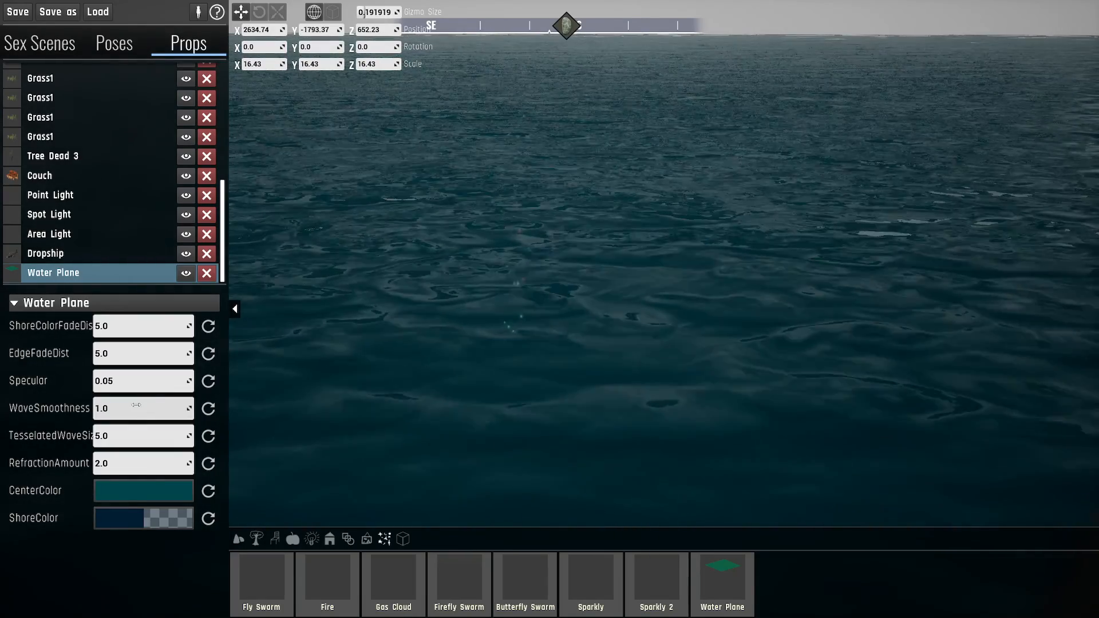
pyautogui.moveTo(146, 403); pyautogui.dragTo(201, 403)
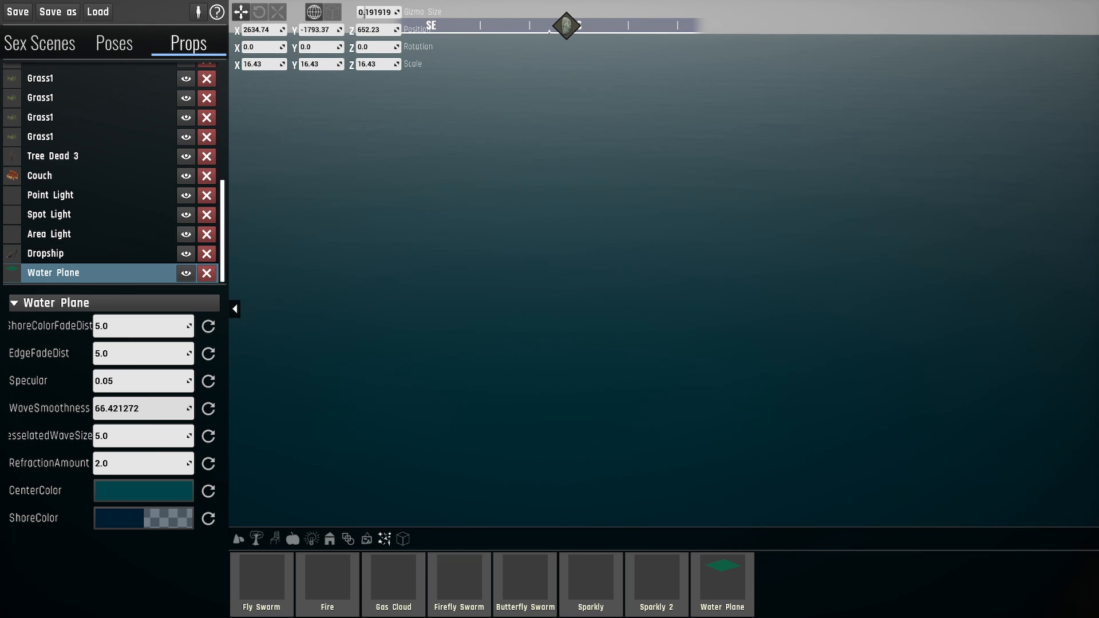
pyautogui.moveTo(143, 408); pyautogui.dragTo(152, 409)
# - Try WaveSmoothness values of 100, 50 and 10 on the Water Plane and inspect the water beside the Dropship
pyautogui.moveTo(651, 211); pyautogui.dragTo(747, 222, button='right')
pyautogui.press('s')
pyautogui.press('s')
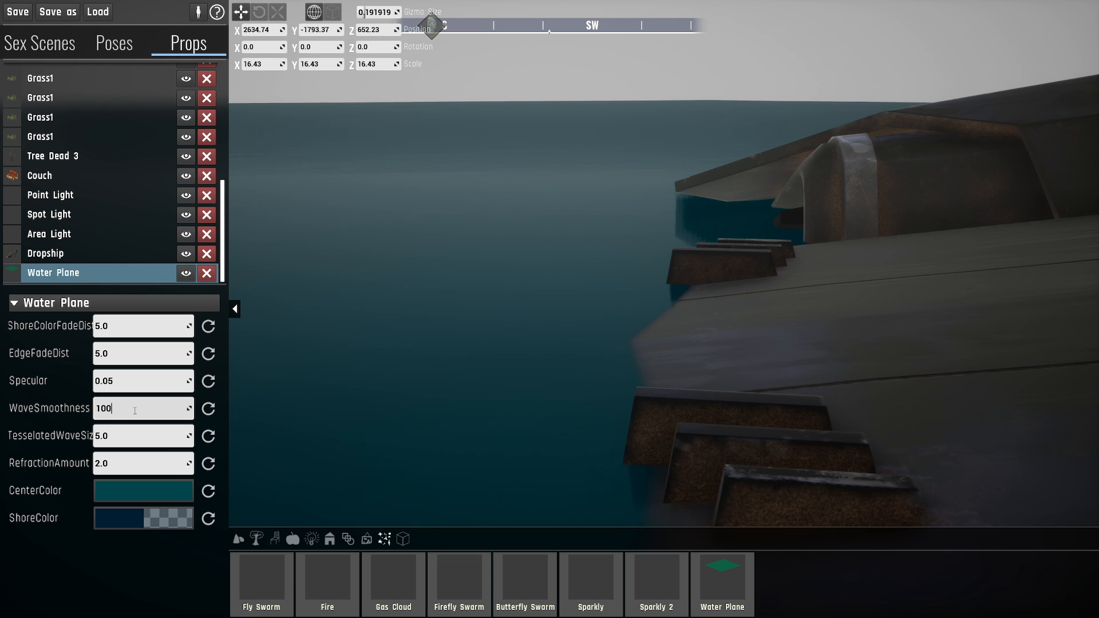
pyautogui.moveTo(492, 247); pyautogui.dragTo(455, 248, button='right')
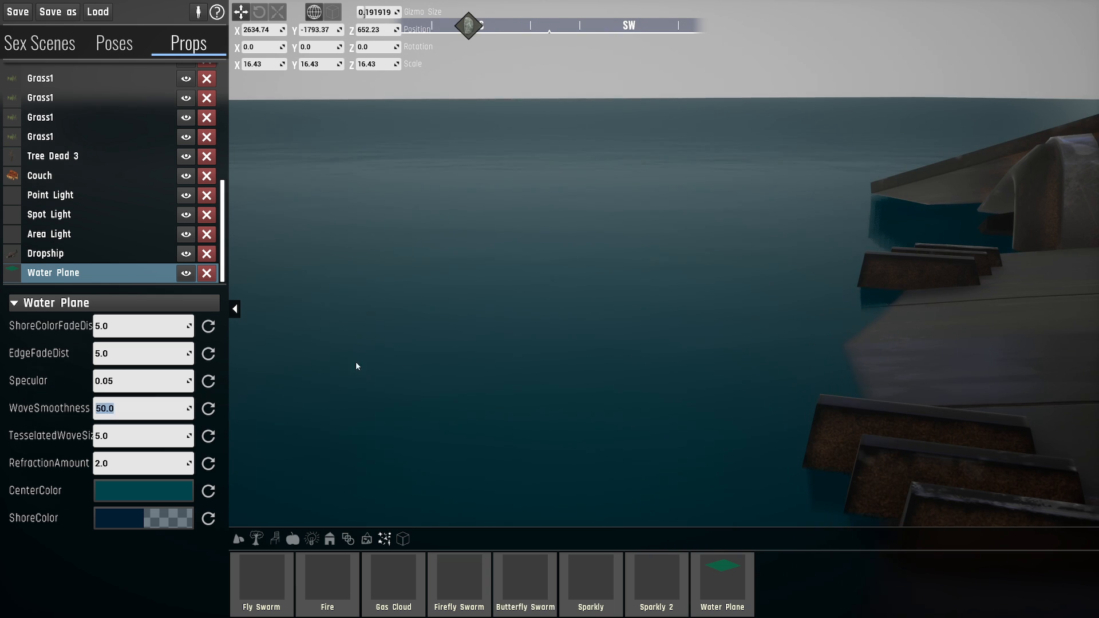
pyautogui.moveTo(357, 366); pyautogui.dragTo(525, 263, button='right')
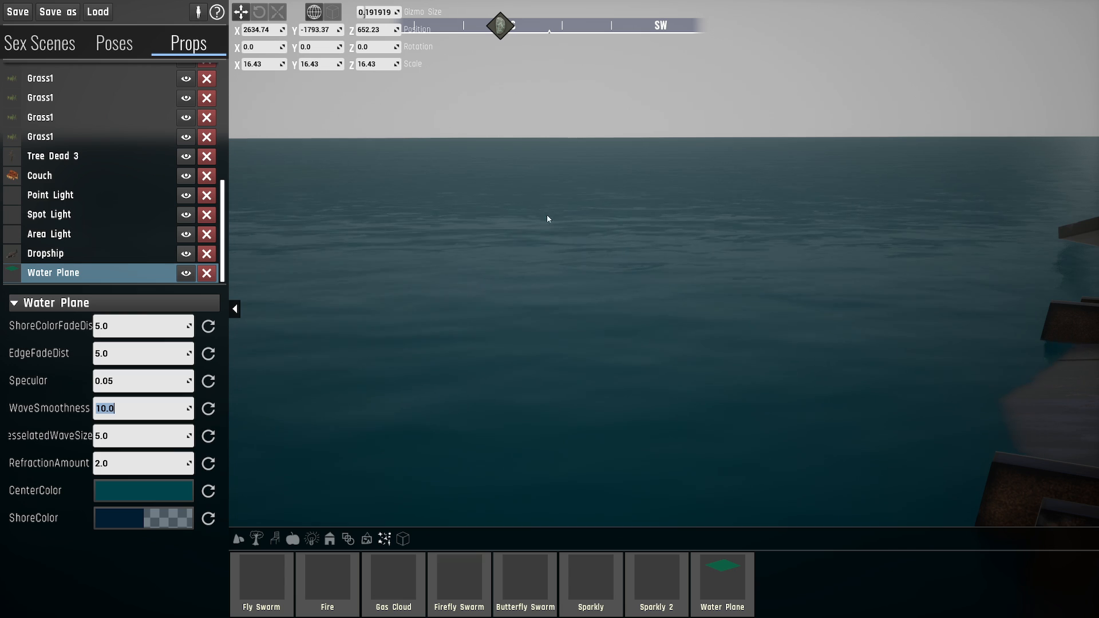
pyautogui.moveTo(489, 251); pyautogui.dragTo(524, 244, button='right')
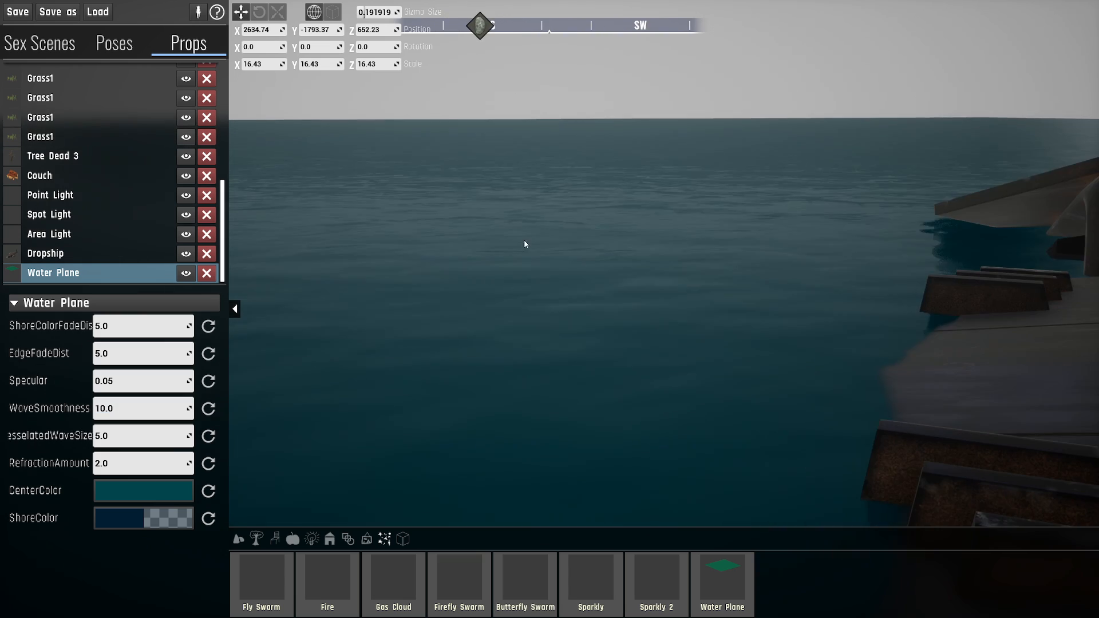
# - Reset the Water Plane's WaveSmoothness to its default and set it to 2
pyautogui.click(208, 408)
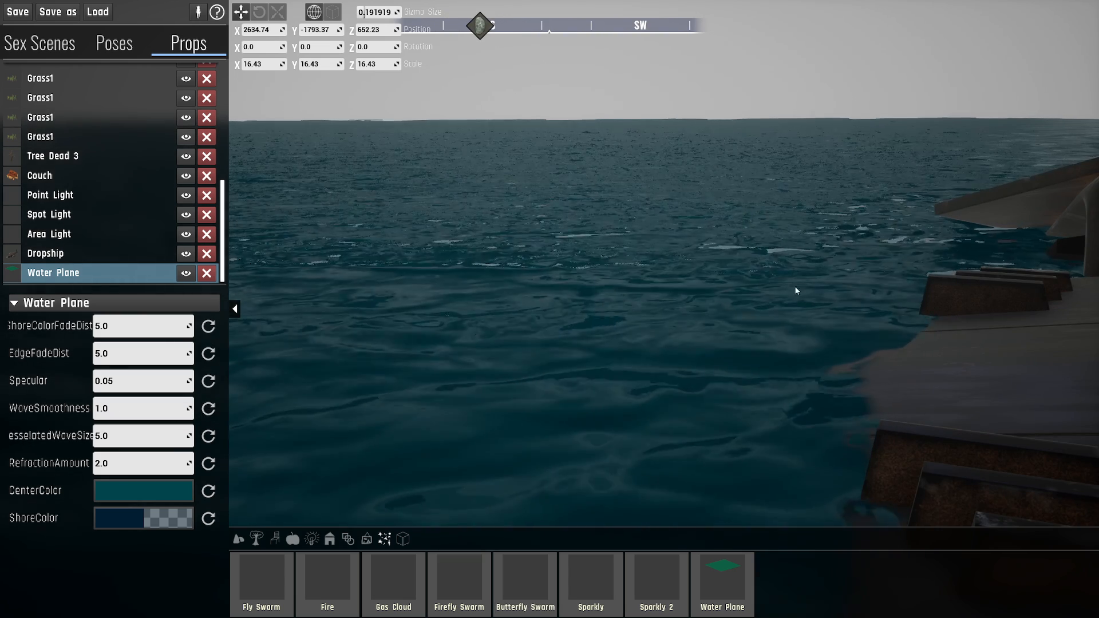
pyautogui.moveTo(123, 408); pyautogui.dragTo(136, 410)
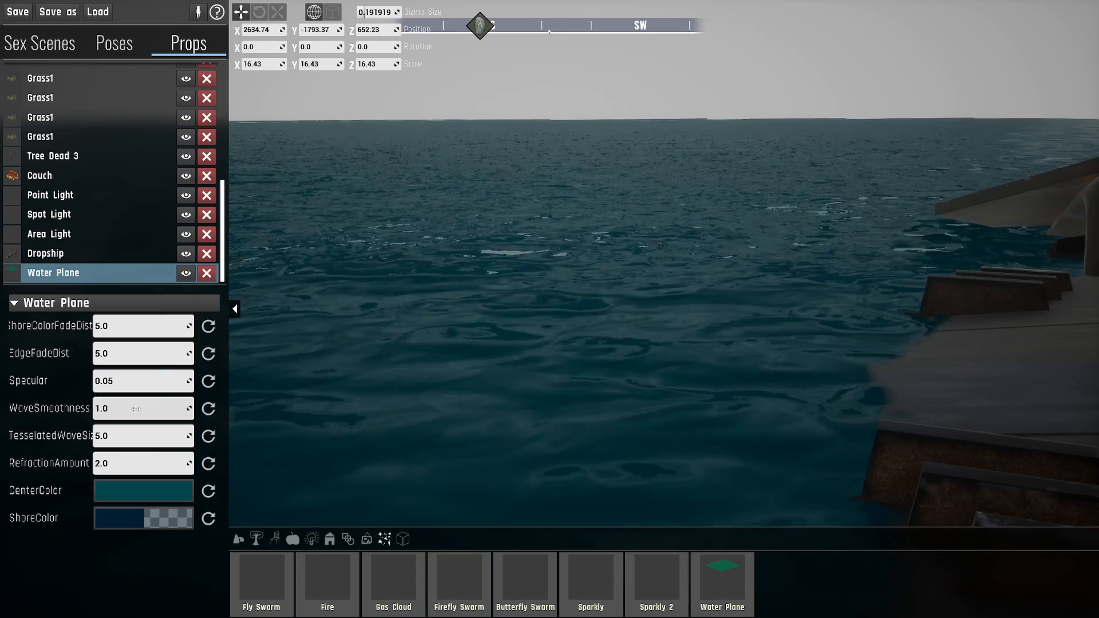
pyautogui.moveTo(584, 262); pyautogui.dragTo(622, 276, button='right')
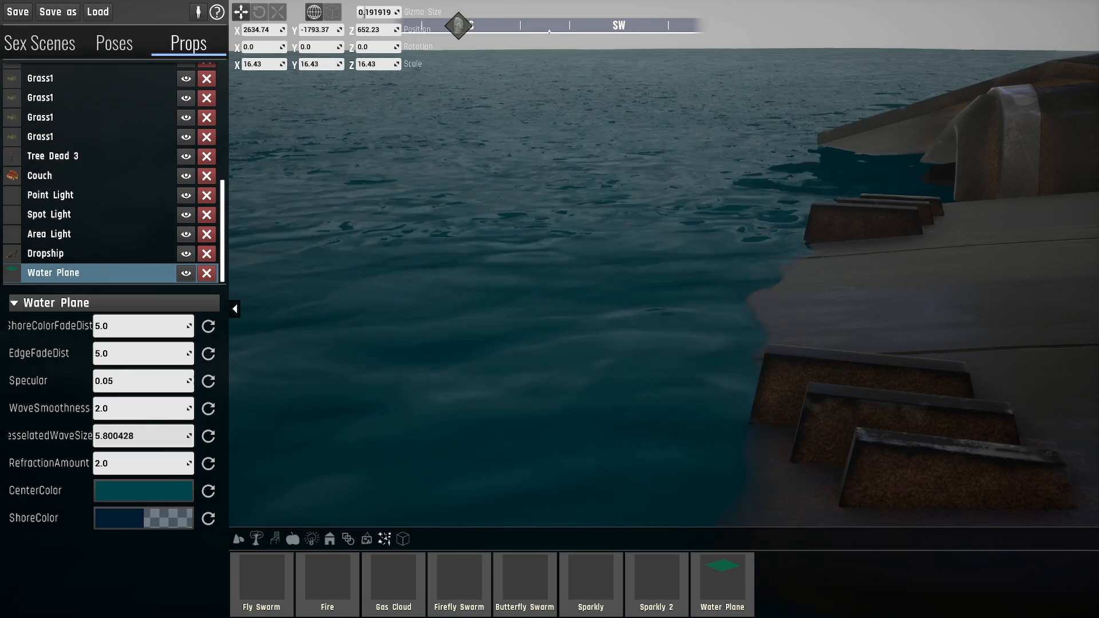
# - Raise the Water Plane's TesselatedWaveSize to about 155 and inspect the swell around the Dropship
pyautogui.moveTo(135, 436); pyautogui.dragTo(163, 436)
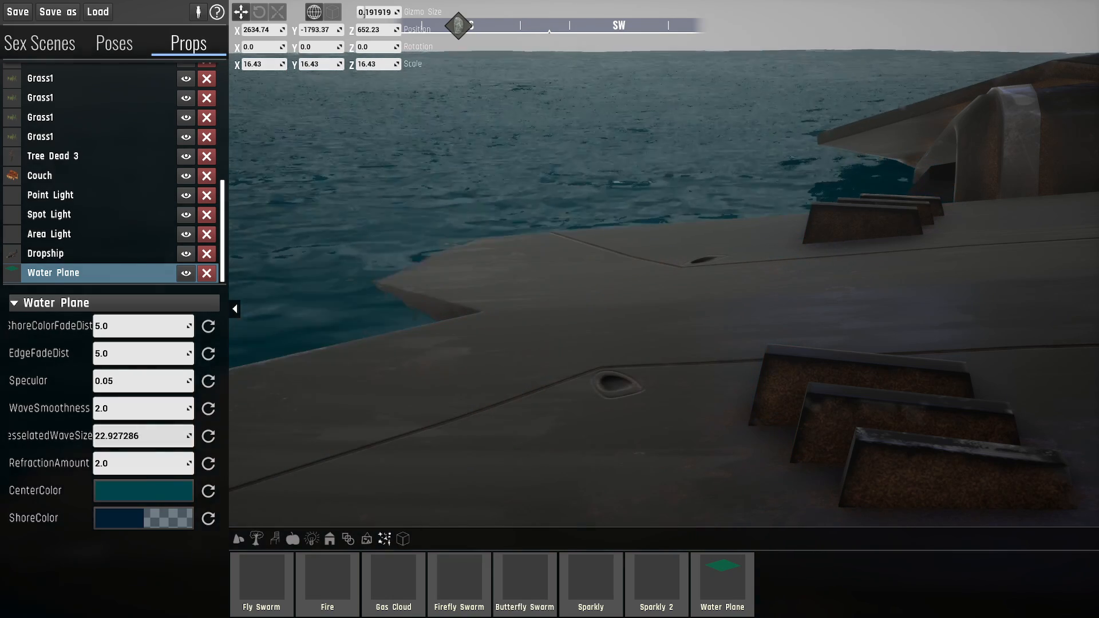
pyautogui.moveTo(458, 366); pyautogui.dragTo(389, 312, button='right')
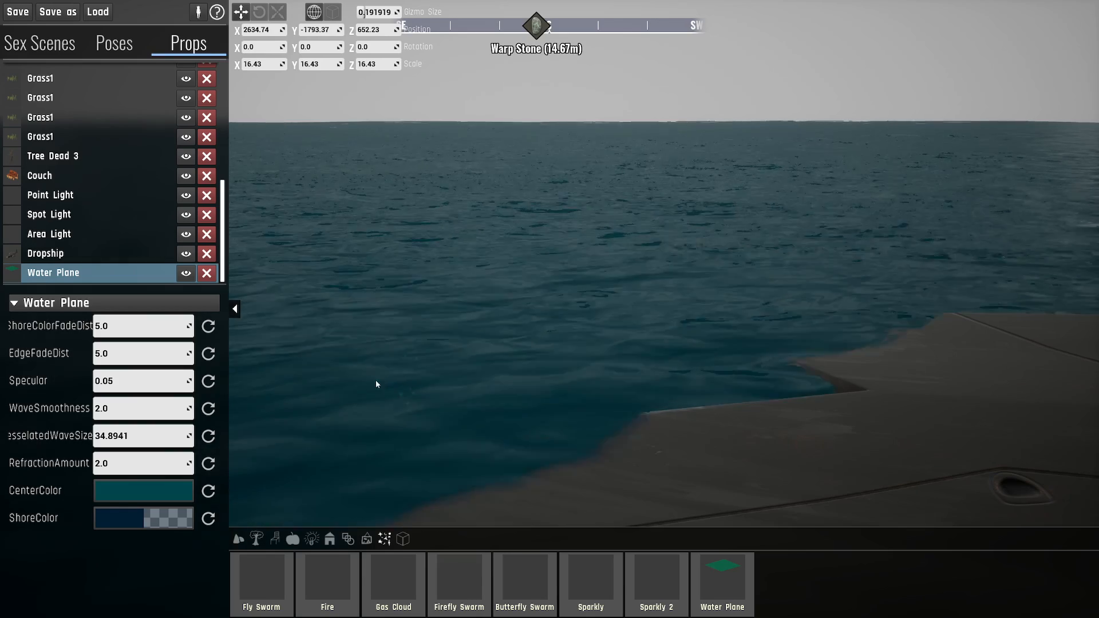
pyautogui.moveTo(129, 437); pyautogui.dragTo(166, 437)
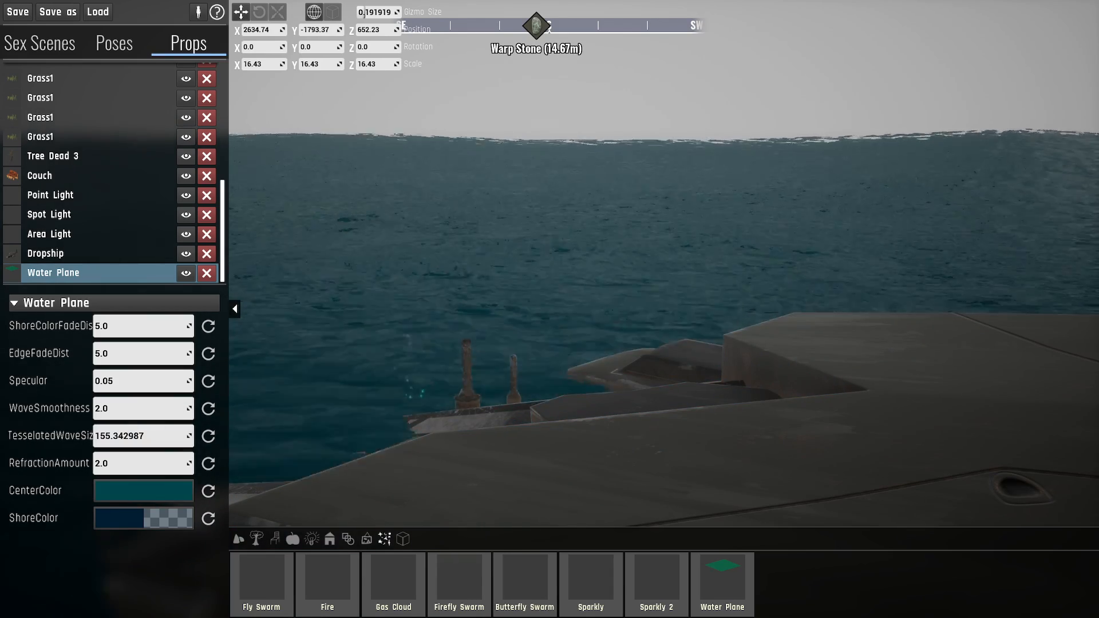
pyautogui.moveTo(572, 343); pyautogui.dragTo(708, 303, button='right')
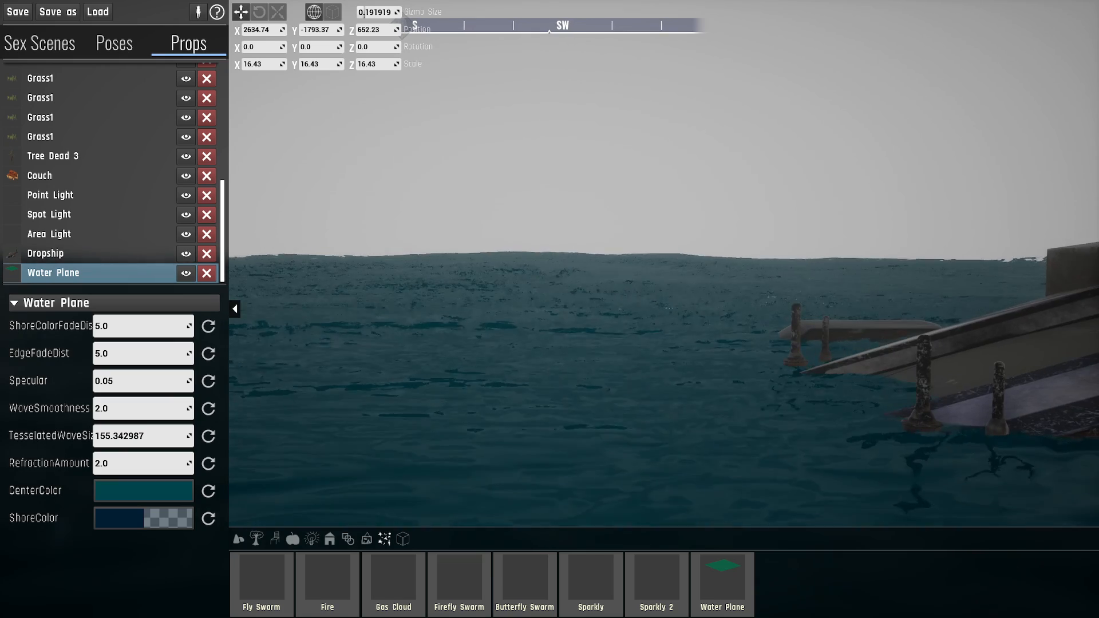
pyautogui.moveTo(570, 323); pyautogui.dragTo(579, 320, button='right')
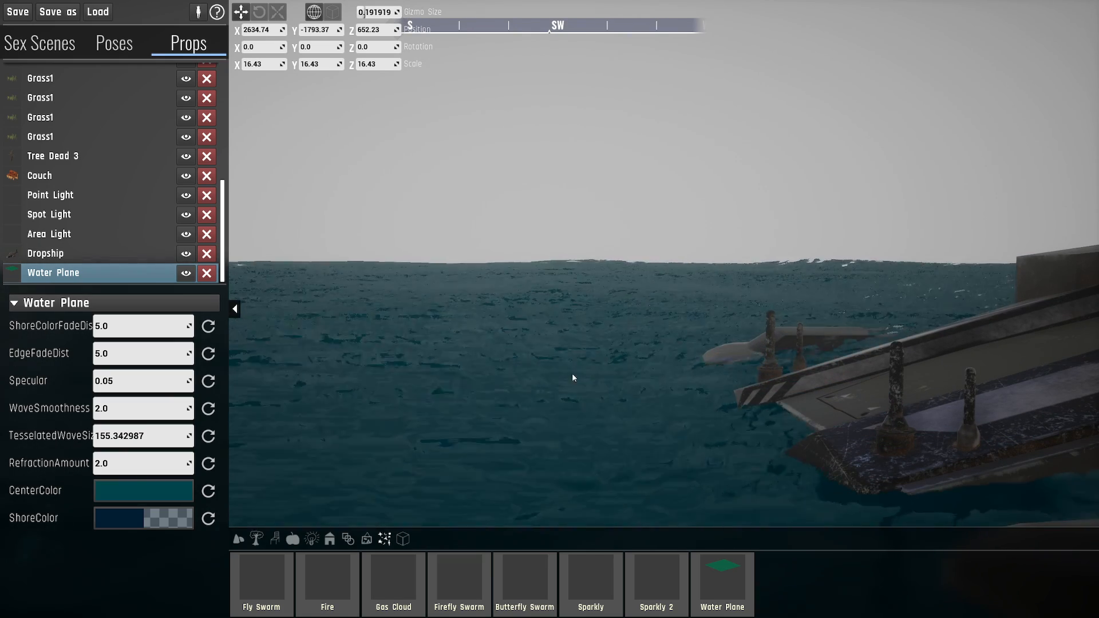
pyautogui.press('s')
pyautogui.moveTo(573, 375); pyautogui.dragTo(625, 442, button='right')
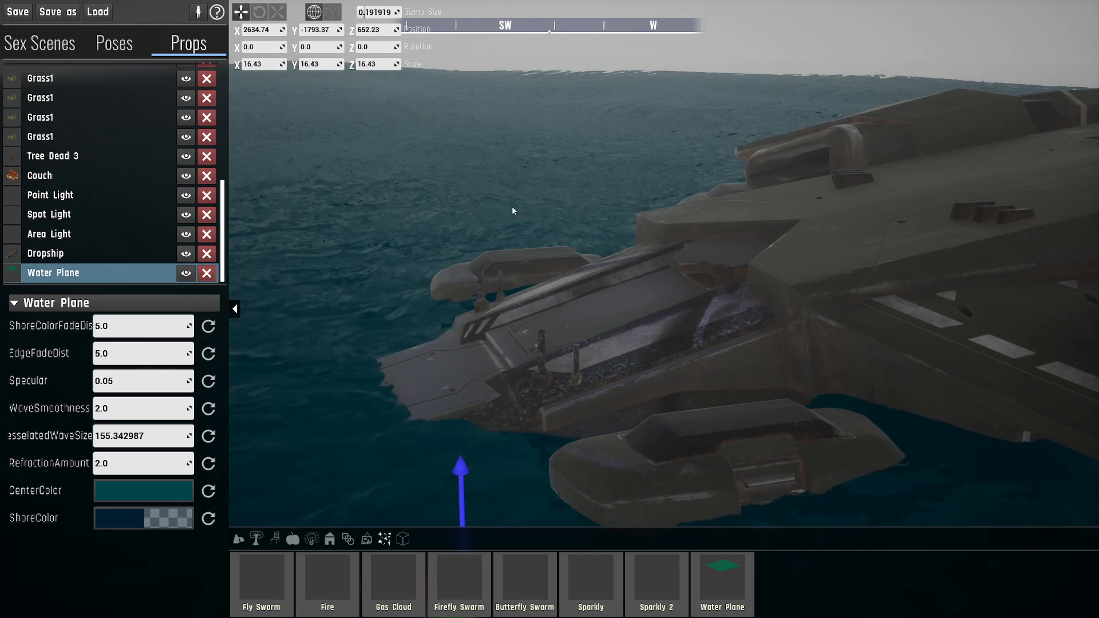
# - Set the Water Plane's X and Y scale to 5 and inspect the waves against the Dropship's ramp
pyautogui.moveTo(512, 206); pyautogui.dragTo(452, 183, button='right')
pyautogui.moveTo(498, 149); pyautogui.dragTo(445, 72, button='right')
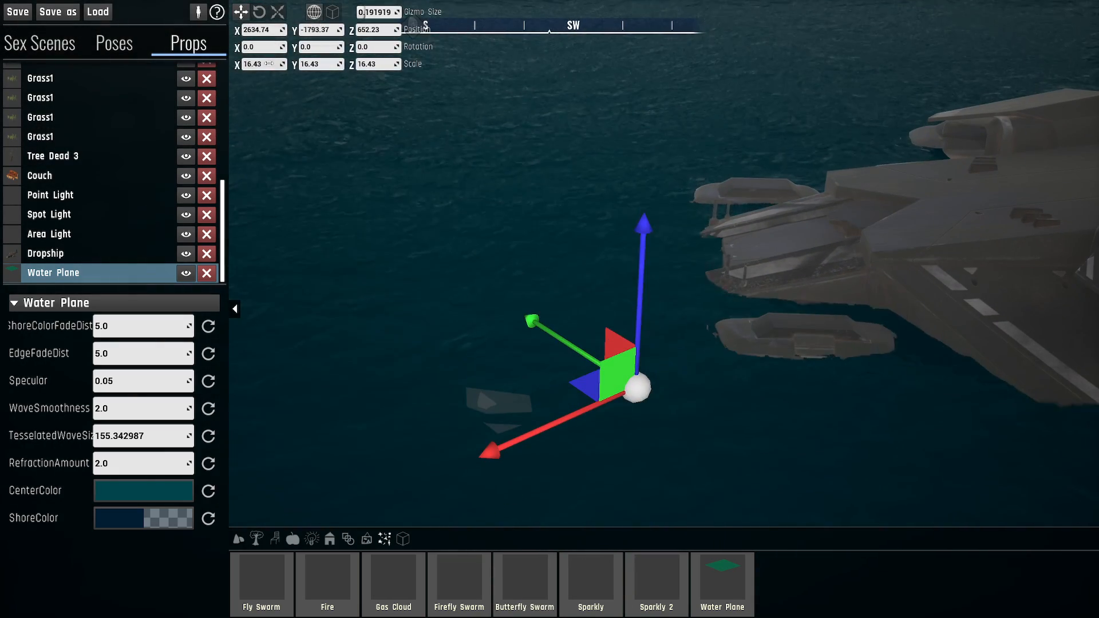
pyautogui.write('5')
pyautogui.press('Tab')
pyautogui.write('5')
pyautogui.press('Tab')
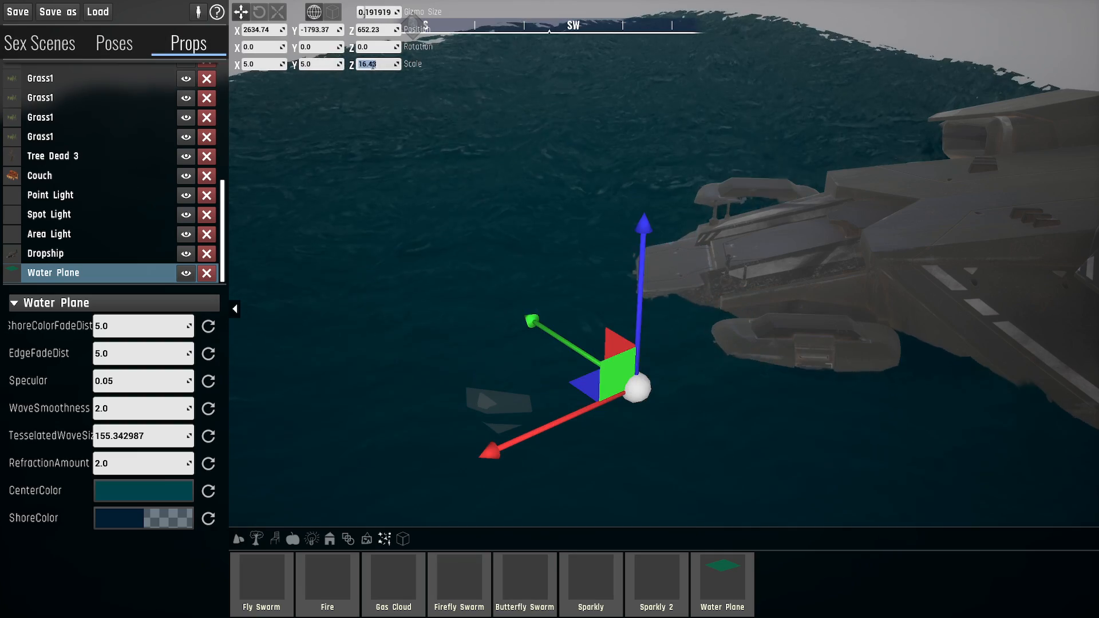
pyautogui.moveTo(451, 101); pyautogui.dragTo(488, 152, button='right')
pyautogui.press('w')
pyautogui.press('d')
pyautogui.moveTo(589, 138); pyautogui.dragTo(558, 146, button='right')
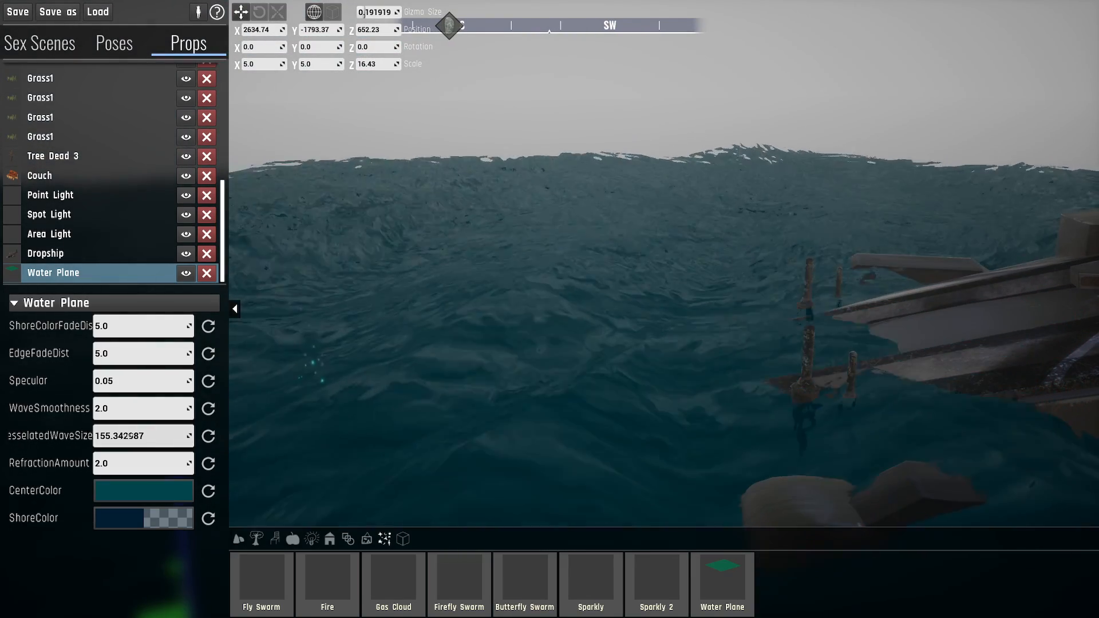
# - Set the Water Plane's TesselatedWaveSize to 10 and inspect the water along the Dropship's hull
pyautogui.click(134, 435)
pyautogui.write('10')
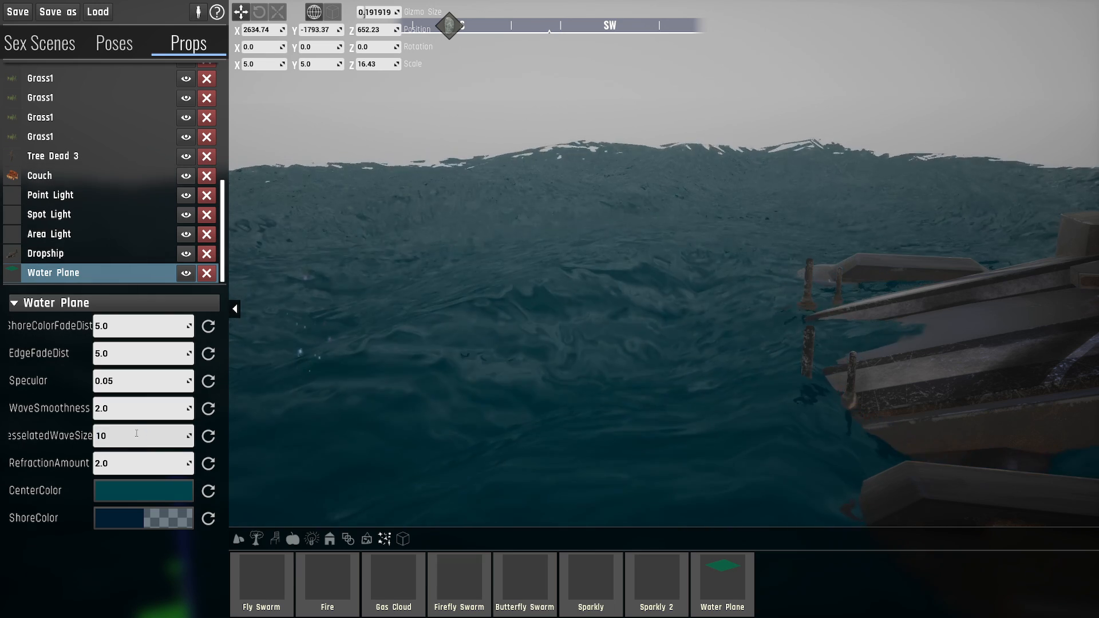
pyautogui.press('Return')
pyautogui.moveTo(680, 280); pyautogui.dragTo(542, 355, button='right')
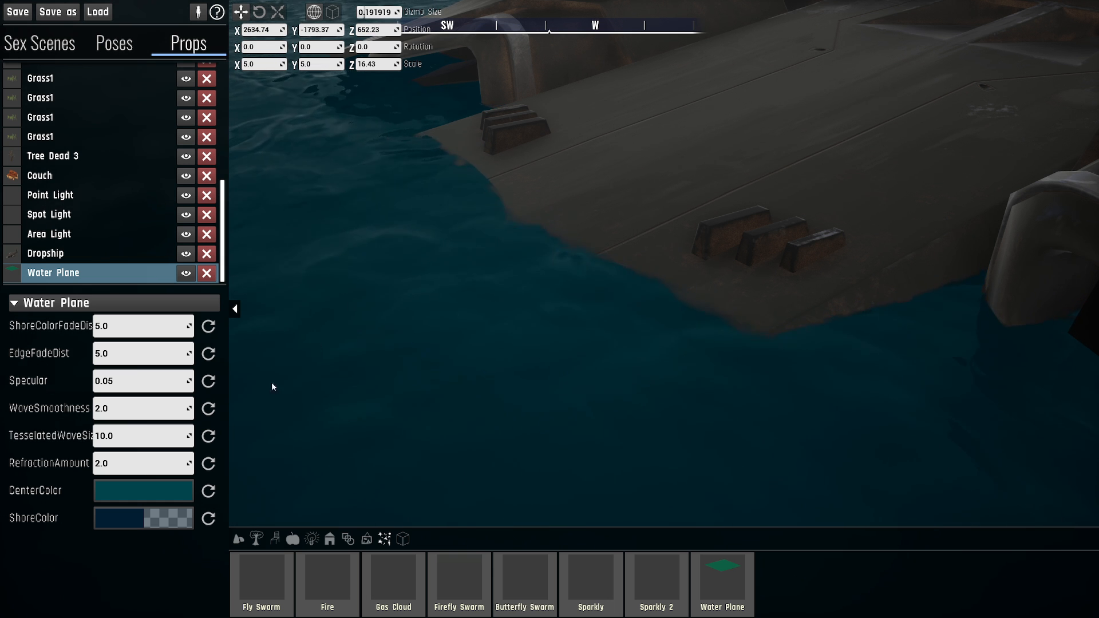
pyautogui.moveTo(355, 401); pyautogui.dragTo(280, 312, button='right')
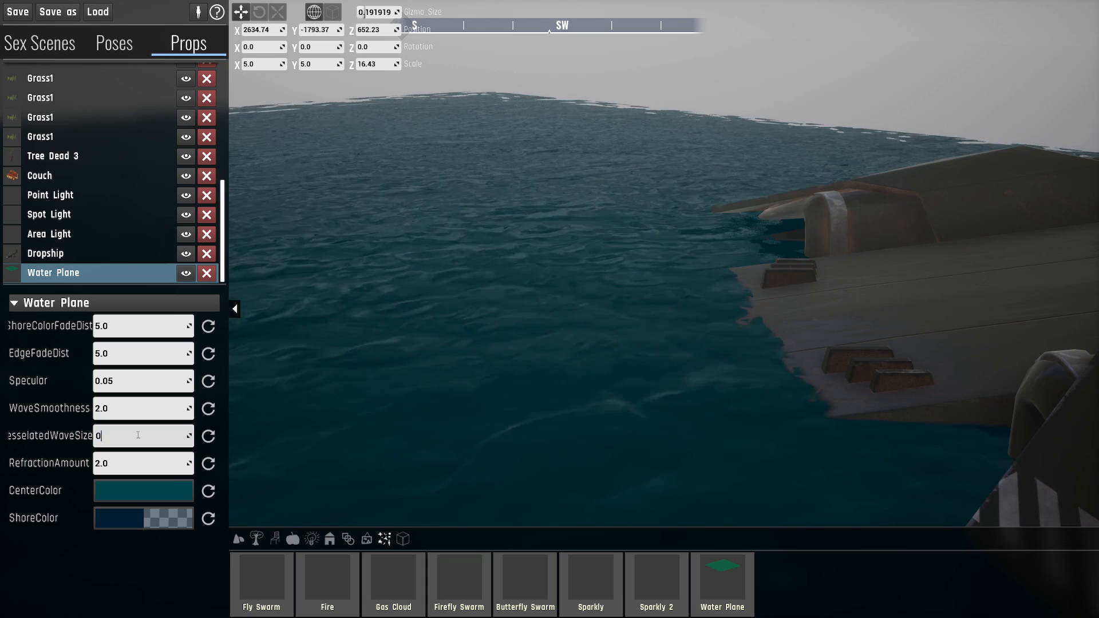
# - Set the Water Plane's TesselatedWaveSize to 0 and inspect the waterline up close along the Dropship's hull
pyautogui.press('Return')
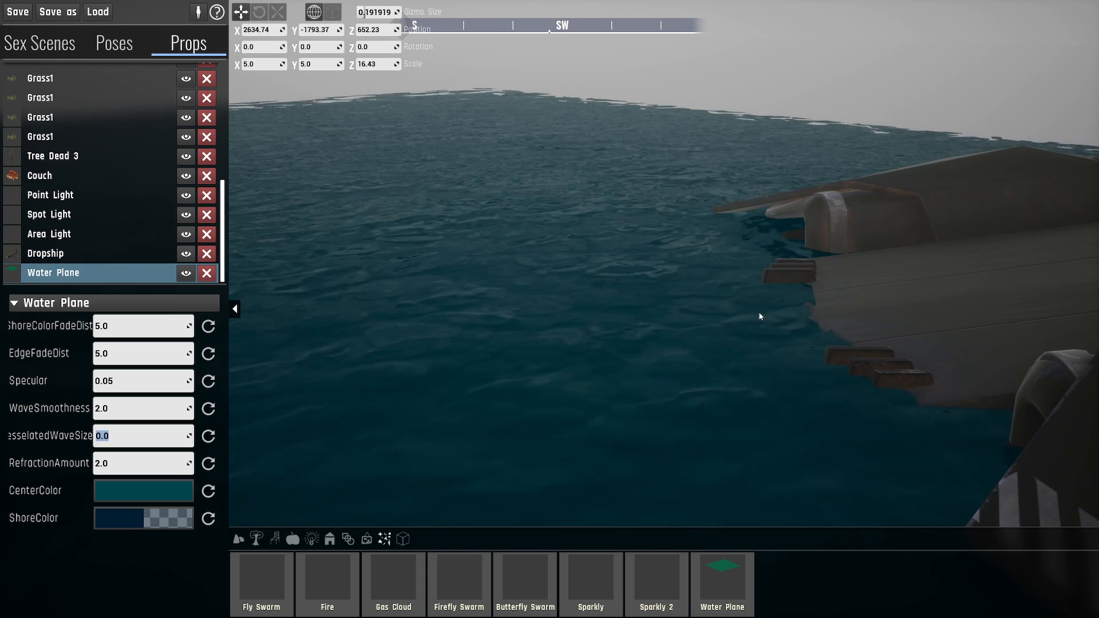
pyautogui.press('w')
pyautogui.moveTo(650, 262); pyautogui.dragTo(683, 272, button='right')
pyautogui.moveTo(621, 213); pyautogui.dragTo(620, 234, button='right')
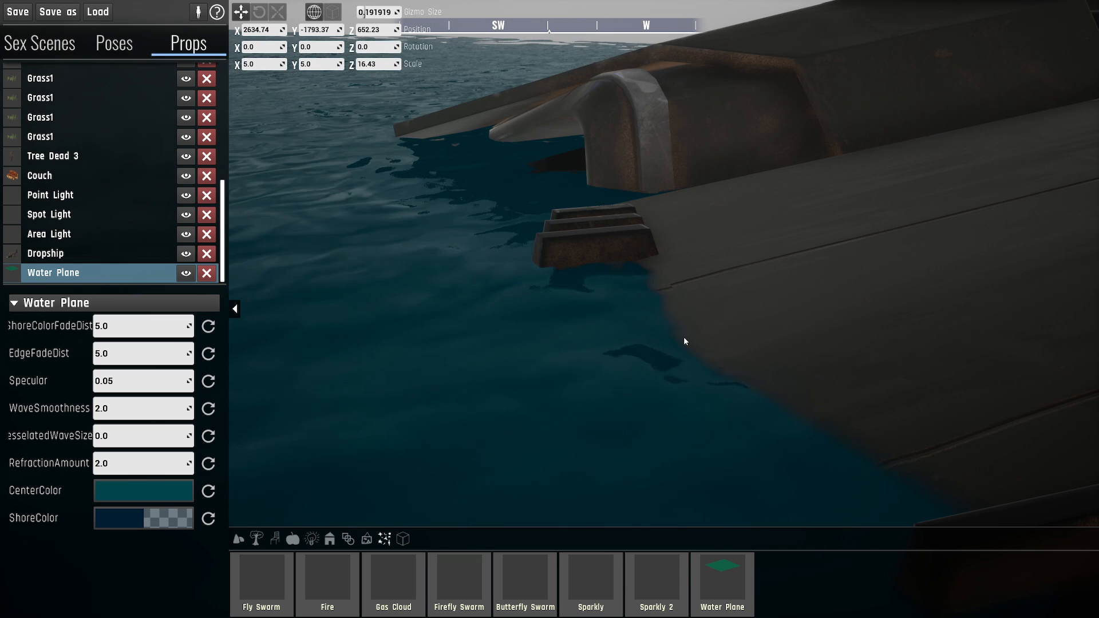
pyautogui.moveTo(640, 198); pyautogui.dragTo(494, 307, button='right')
pyautogui.press('w')
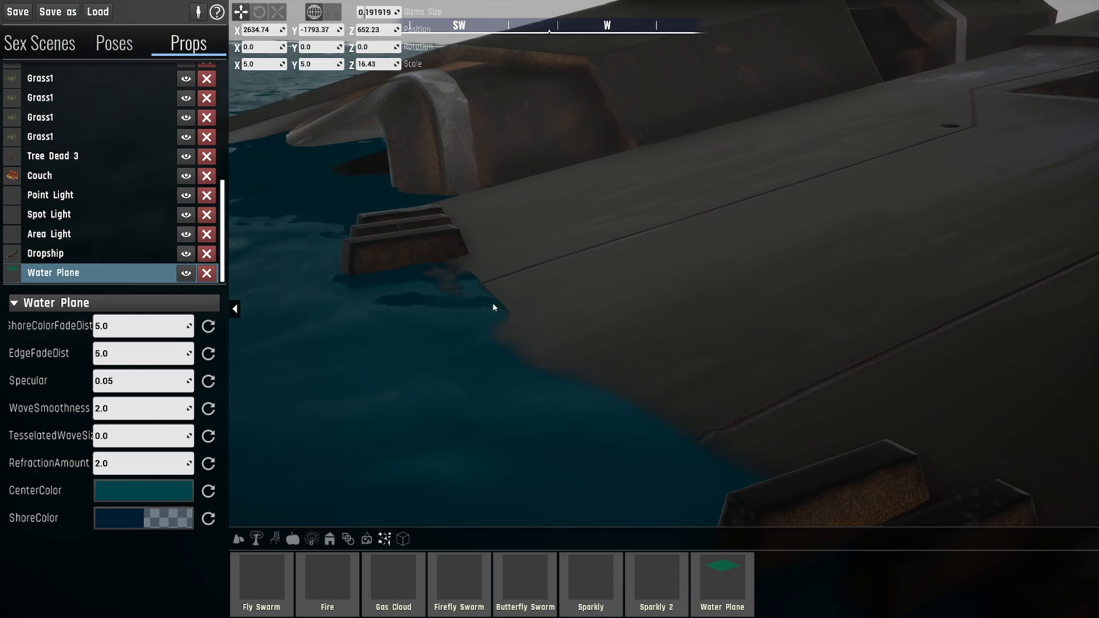
pyautogui.moveTo(460, 266); pyautogui.dragTo(556, 361, button='right')
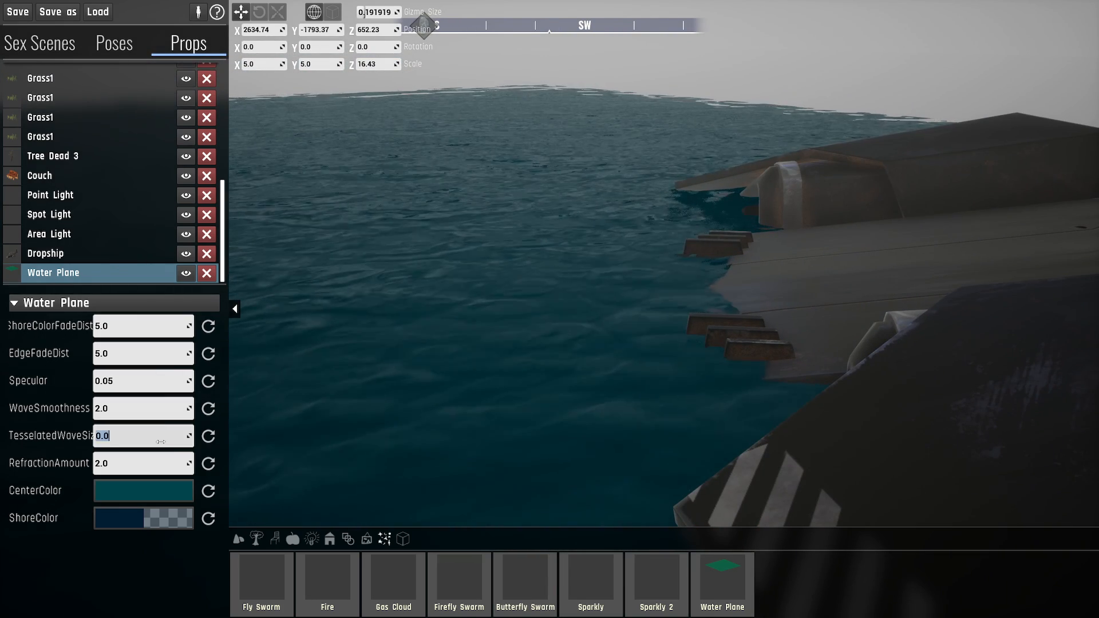
# - Set the Water Plane's TesselatedWaveSize to 1, ShoreColorFadeDist to 750 and EdgeFadeDist to 55, and inspect the submerged parts of the Dropship
pyautogui.moveTo(320, 414); pyautogui.dragTo(460, 369, button='right')
pyautogui.moveTo(510, 218); pyautogui.dragTo(528, 271, button='right')
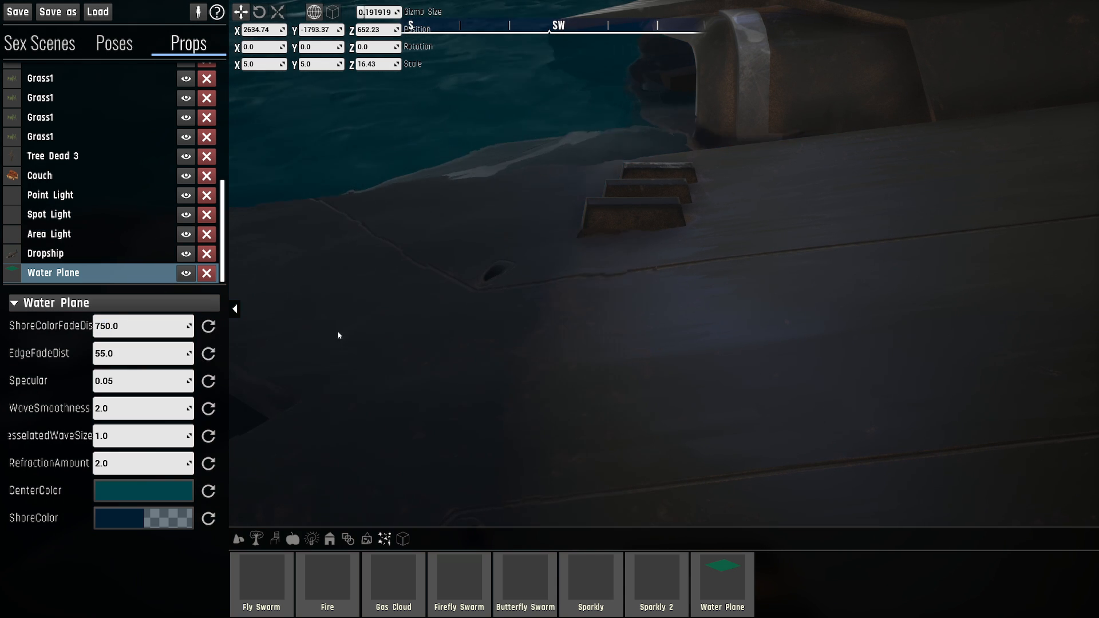
pyautogui.press('a')
pyautogui.moveTo(337, 332); pyautogui.dragTo(214, 336, button='right')
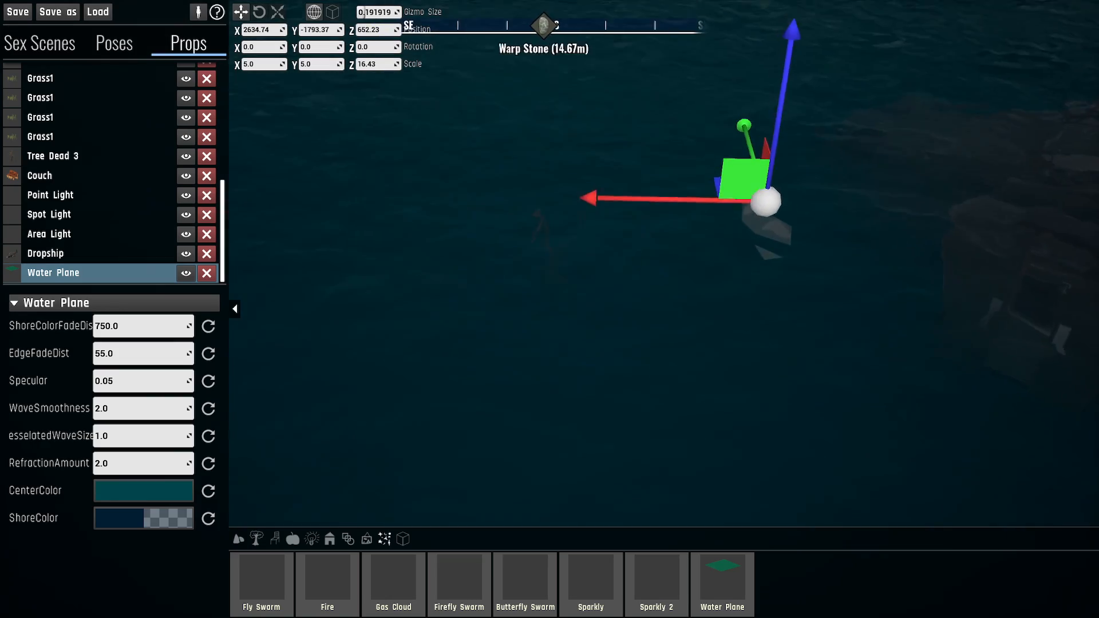
pyautogui.moveTo(515, 280); pyautogui.dragTo(655, 121, button='right')
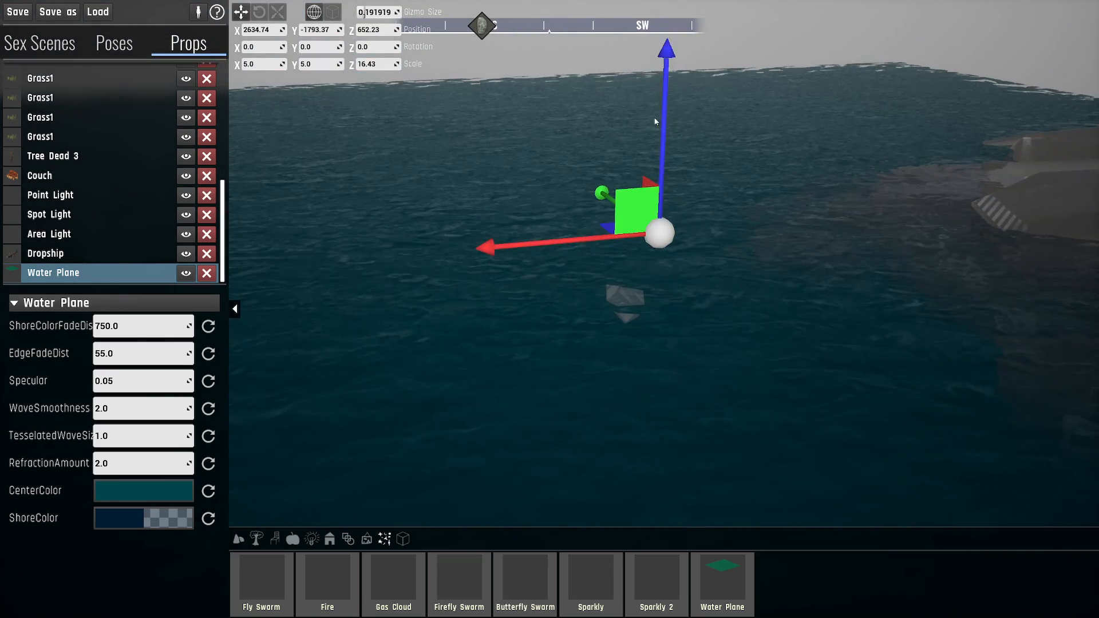
# - Lower the Water Plane to a Z position of about 58 and inspect the partly submerged blonde character up close
pyautogui.moveTo(662, 120); pyautogui.dragTo(702, 323)
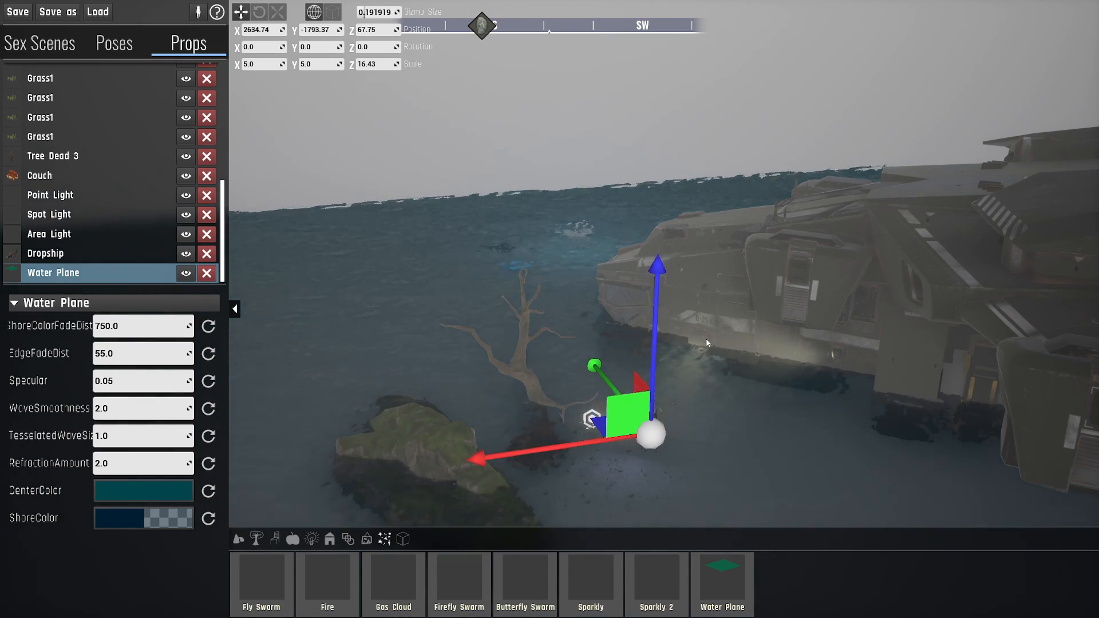
pyautogui.press('d')
pyautogui.press('w')
pyautogui.moveTo(706, 343); pyautogui.dragTo(675, 361, button='right')
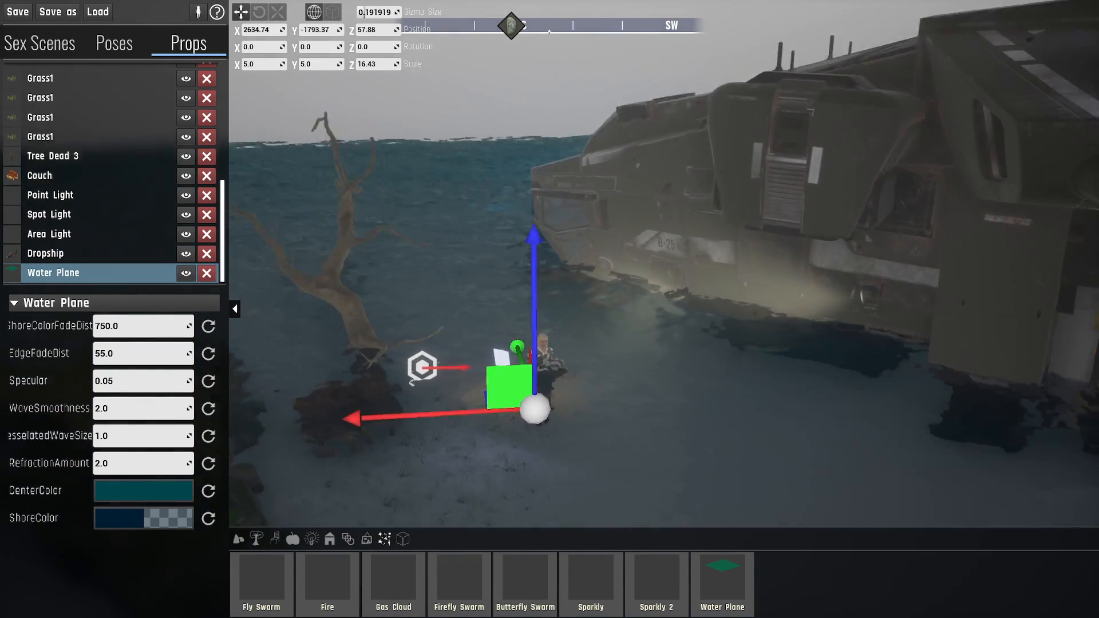
pyautogui.press('w')
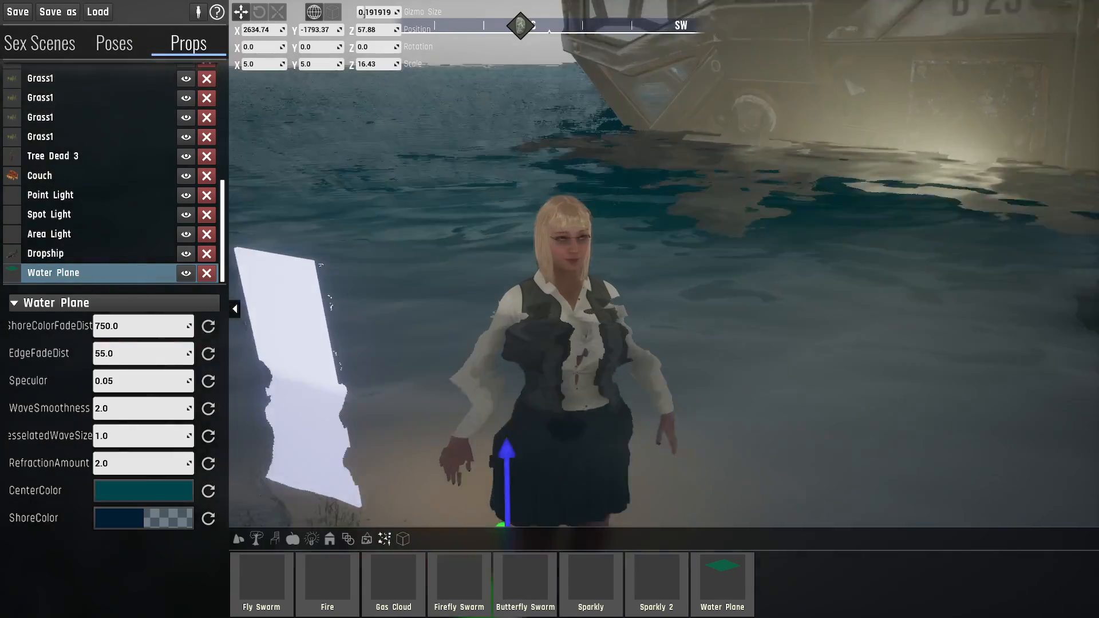
pyautogui.press('w')
pyautogui.press('q')
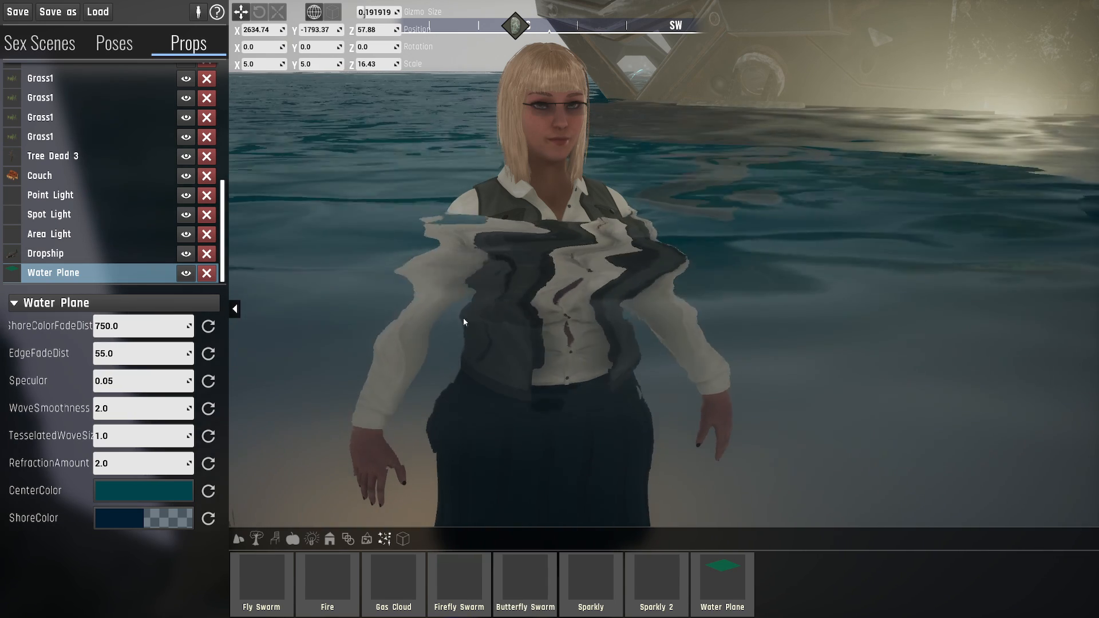
# - Try RefractionAmount values of 1, 2, 1.1 and 1.5 on the Water Plane to compare the character's underwater distortion
pyautogui.click(135, 461)
pyautogui.write('1')
pyautogui.press('Return')
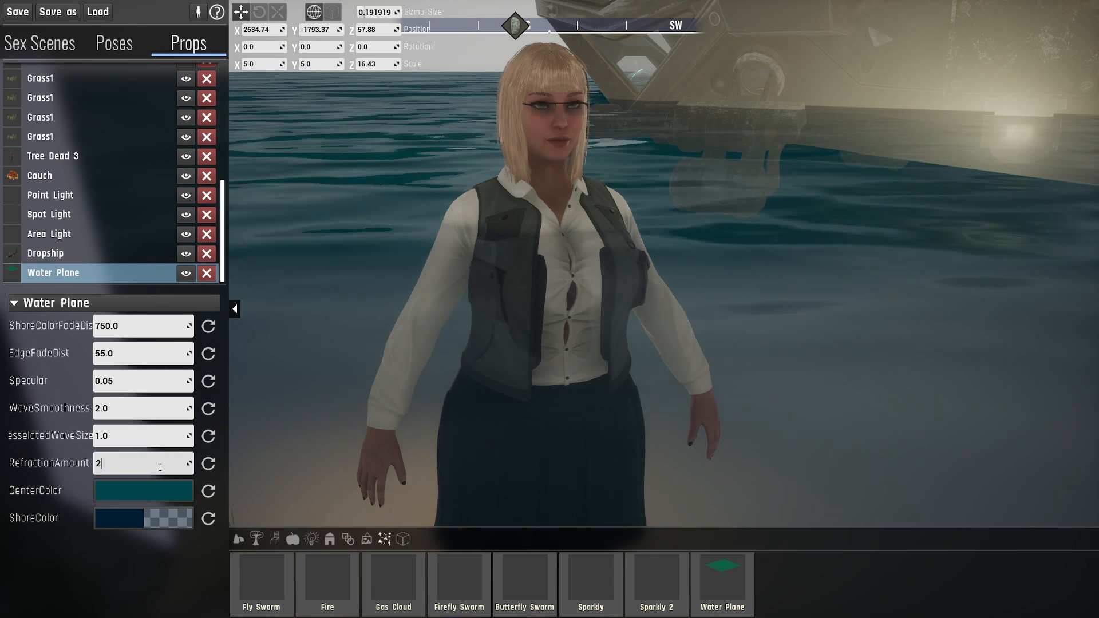
pyautogui.press('Return')
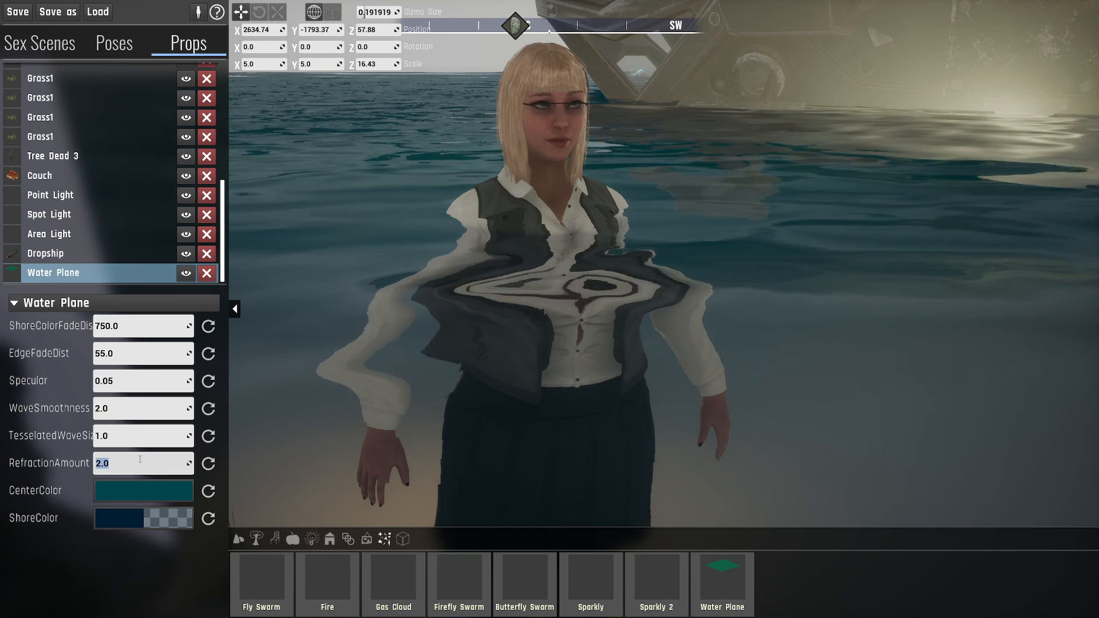
pyautogui.write('1.1')
pyautogui.press('Return')
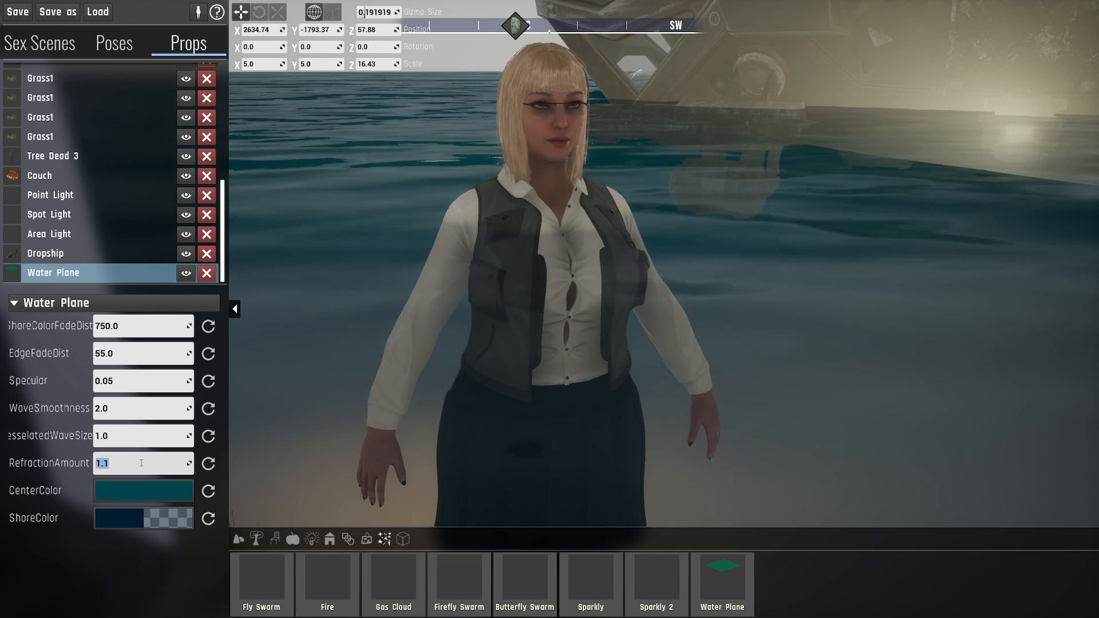
pyautogui.press('Return')
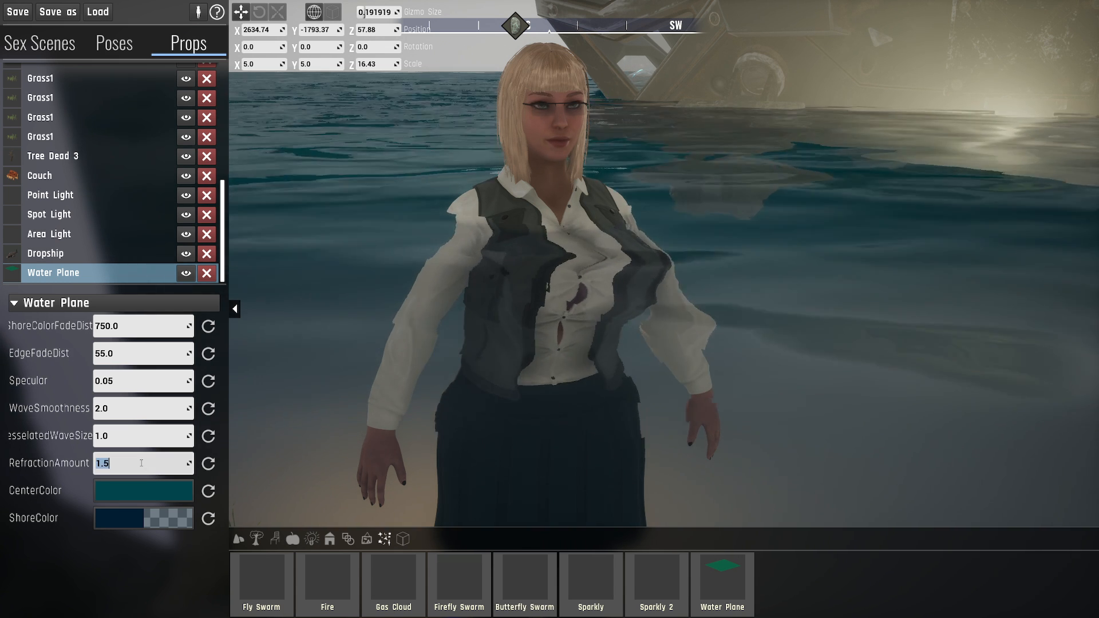
# - Set the Water Plane's RefractionAmount to 5 and inspect the submerged character from several angles
pyautogui.press('BackSpace')
pyautogui.write('5')
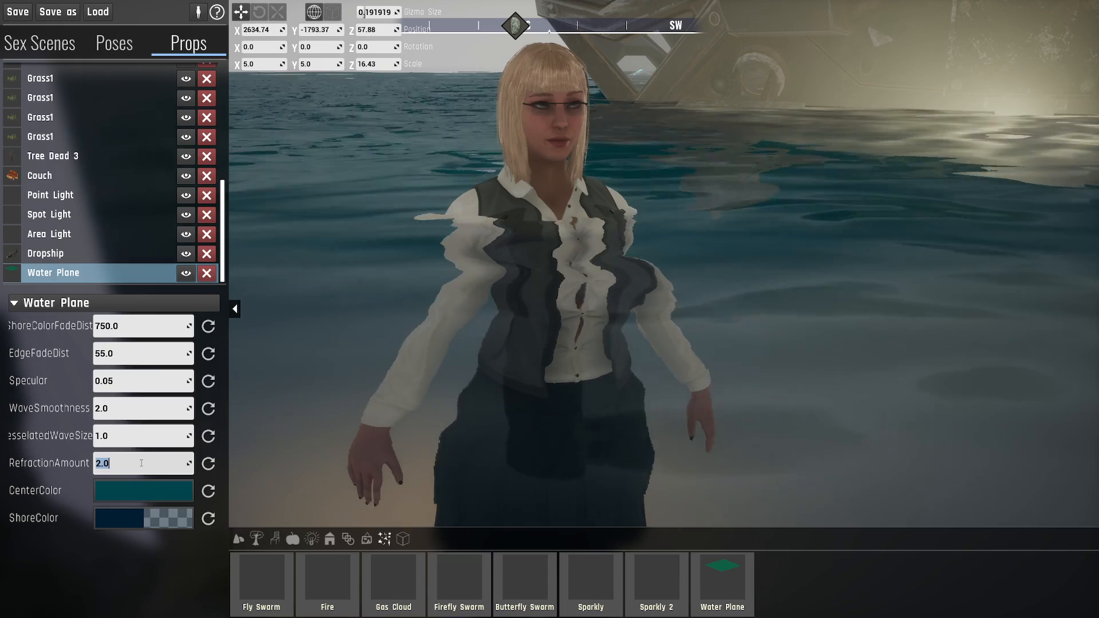
pyautogui.press('Return')
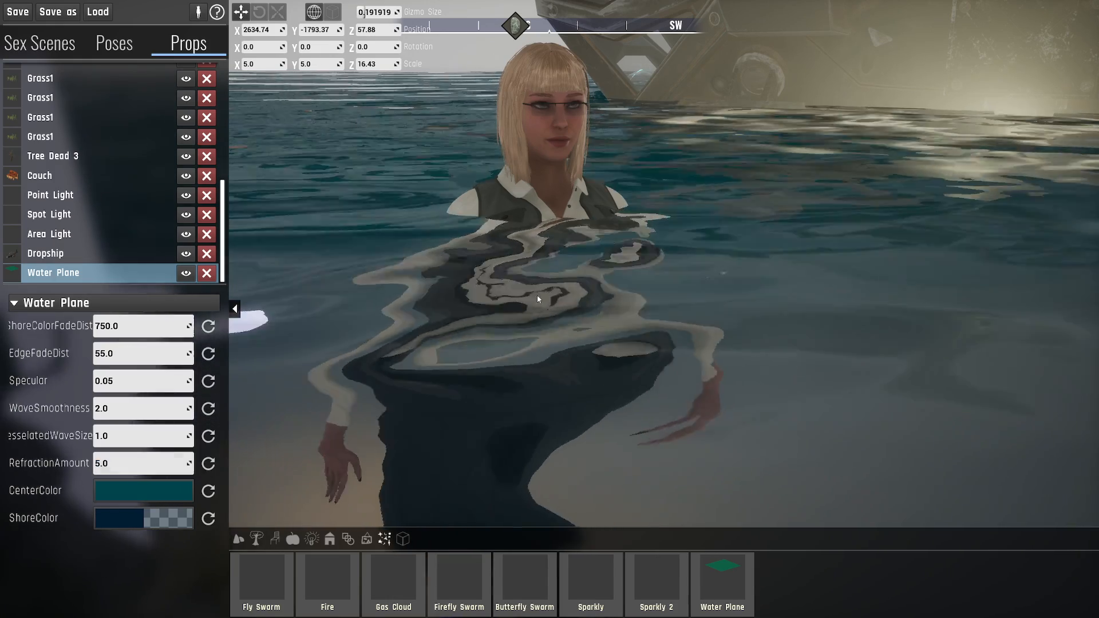
pyautogui.press('s')
pyautogui.moveTo(465, 213); pyautogui.dragTo(588, 184, button='right')
pyautogui.press('s')
pyautogui.press('w')
pyautogui.press('s')
pyautogui.press('s')
pyautogui.press('w')
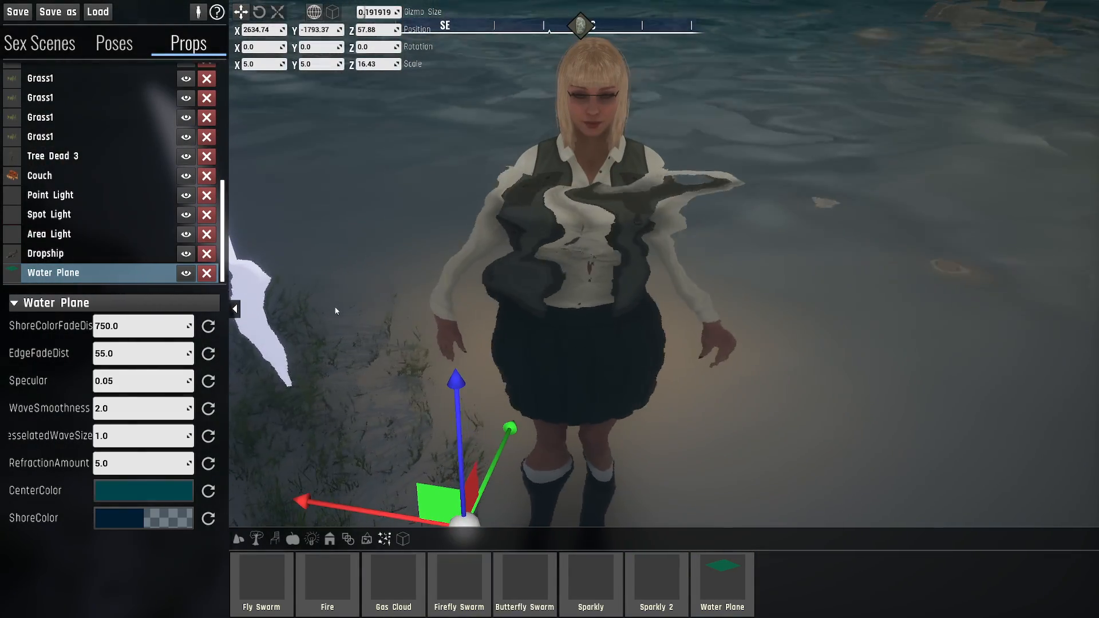
# - Try WaveSmoothness values of about 7.7 and 0.35 on the Water Plane and inspect the water around the character
pyautogui.moveTo(120, 406); pyautogui.dragTo(161, 406)
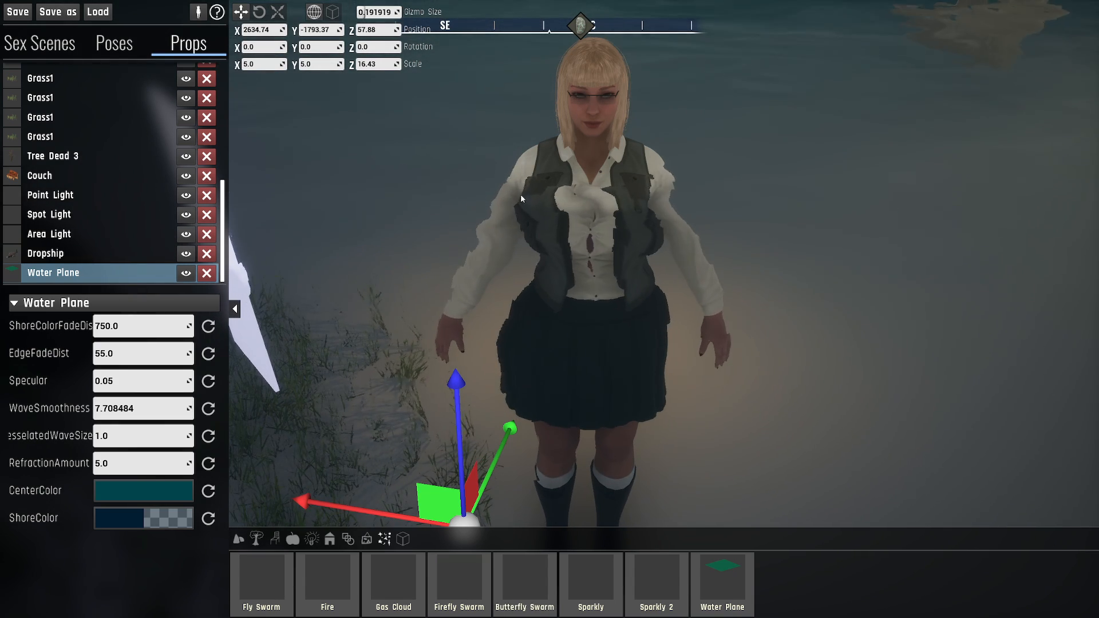
pyautogui.click(213, 410)
pyautogui.moveTo(137, 409); pyautogui.dragTo(170, 412)
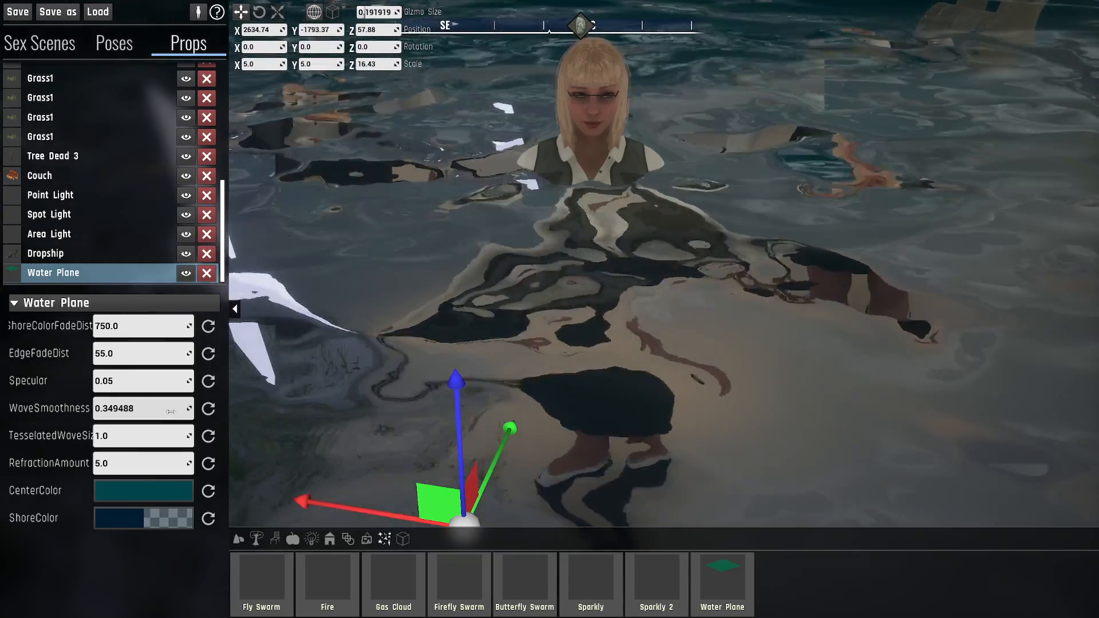
pyautogui.moveTo(658, 312); pyautogui.dragTo(610, 293, button='right')
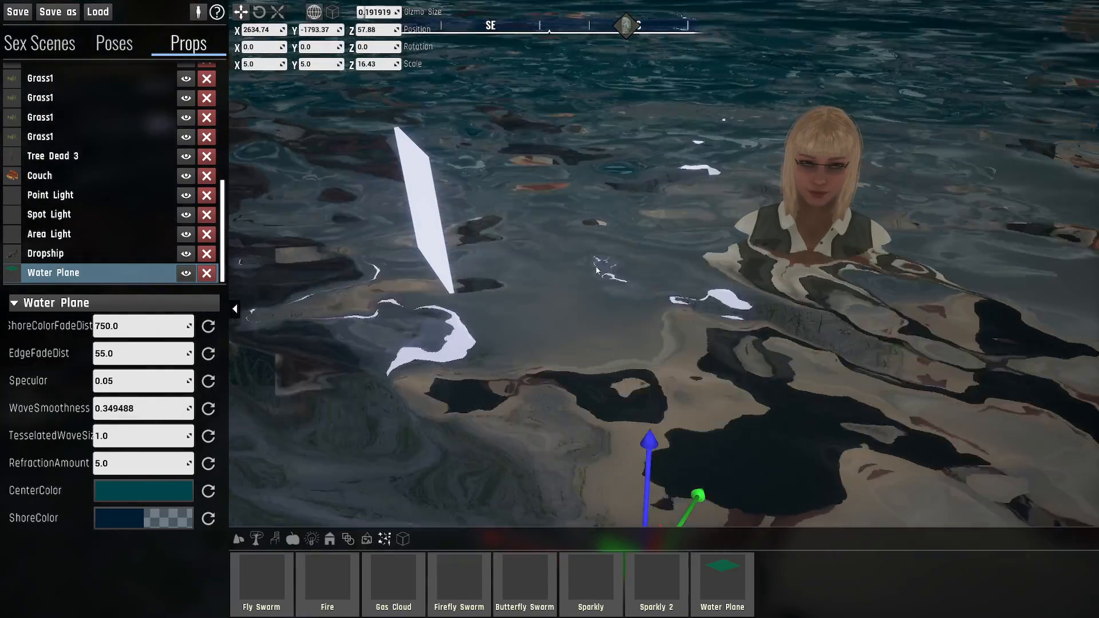
pyautogui.moveTo(695, 164); pyautogui.dragTo(490, 373, button='right')
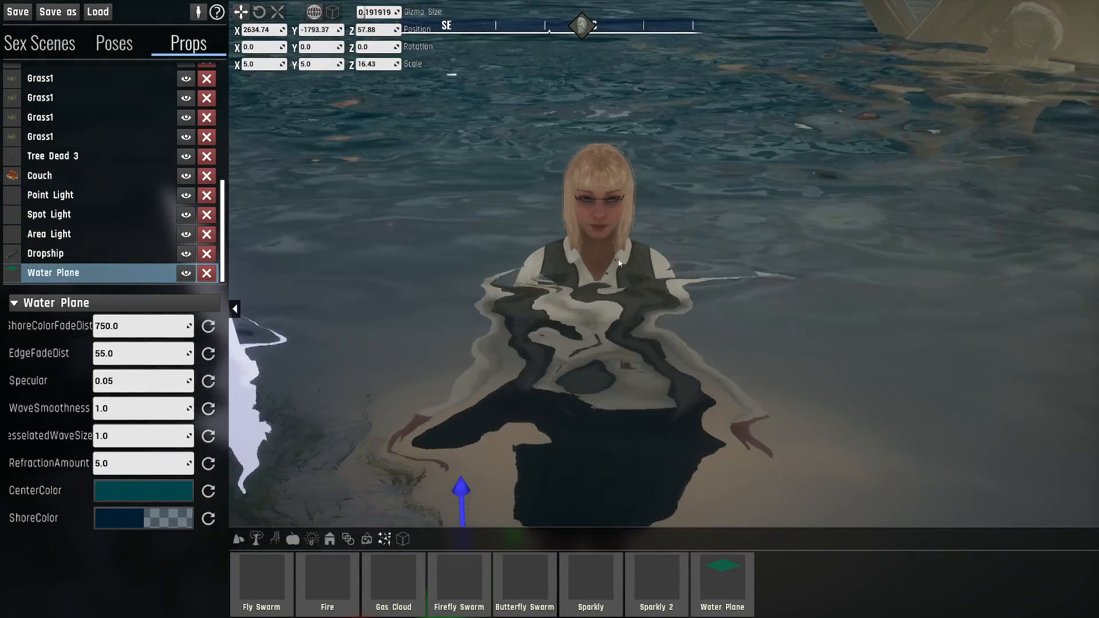
# - Set the Water Plane's WaveSmoothness to 2 and inspect the character in the water from near and far
pyautogui.click(189, 407)
pyautogui.write('2')
pyautogui.press('Return')
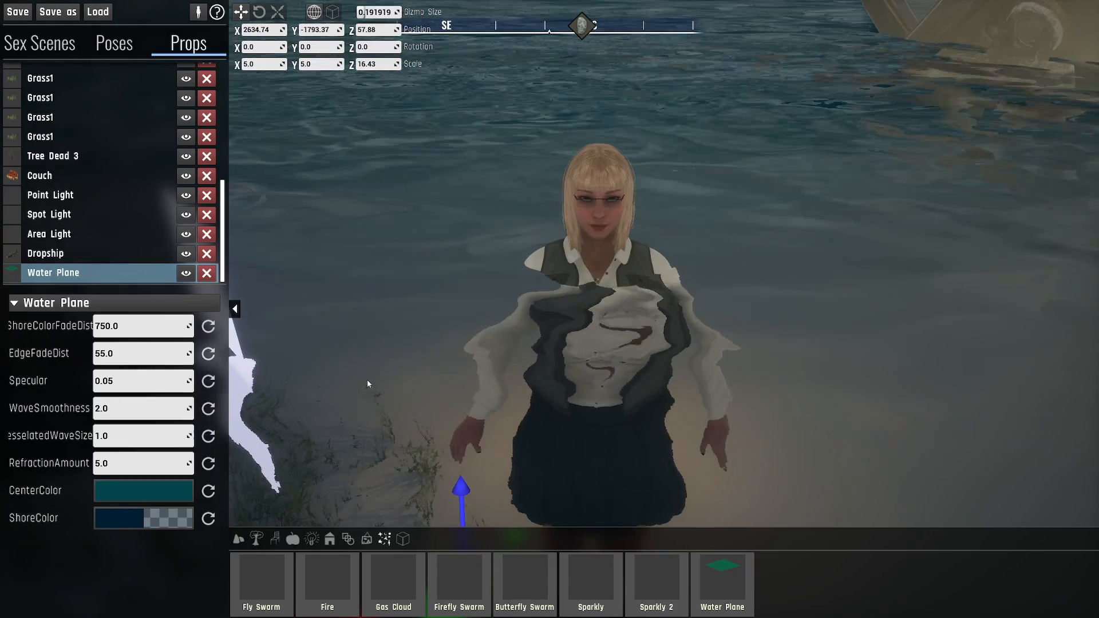
pyautogui.press('a')
pyautogui.press('s')
pyautogui.moveTo(503, 359); pyautogui.dragTo(564, 401, button='right')
pyautogui.press('s')
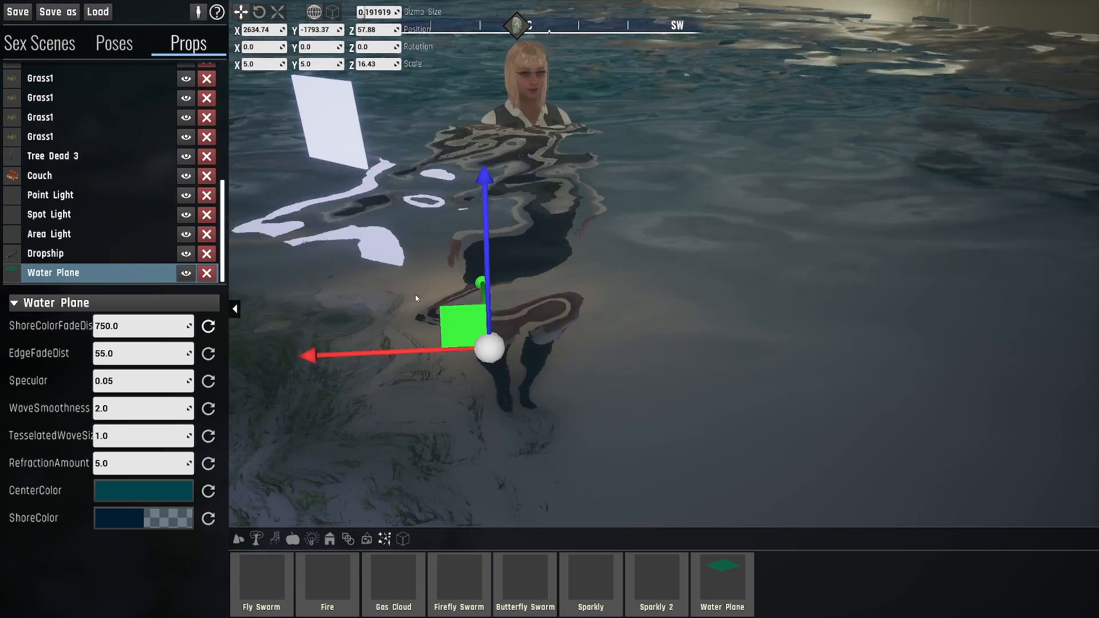
pyautogui.press('w')
pyautogui.moveTo(421, 300)
pyautogui.mouseDown(button='right')
pyautogui.moveTo(413, 260)
pyautogui.moveTo(421, 299)
pyautogui.mouseUp(button='right')
pyautogui.press('w')
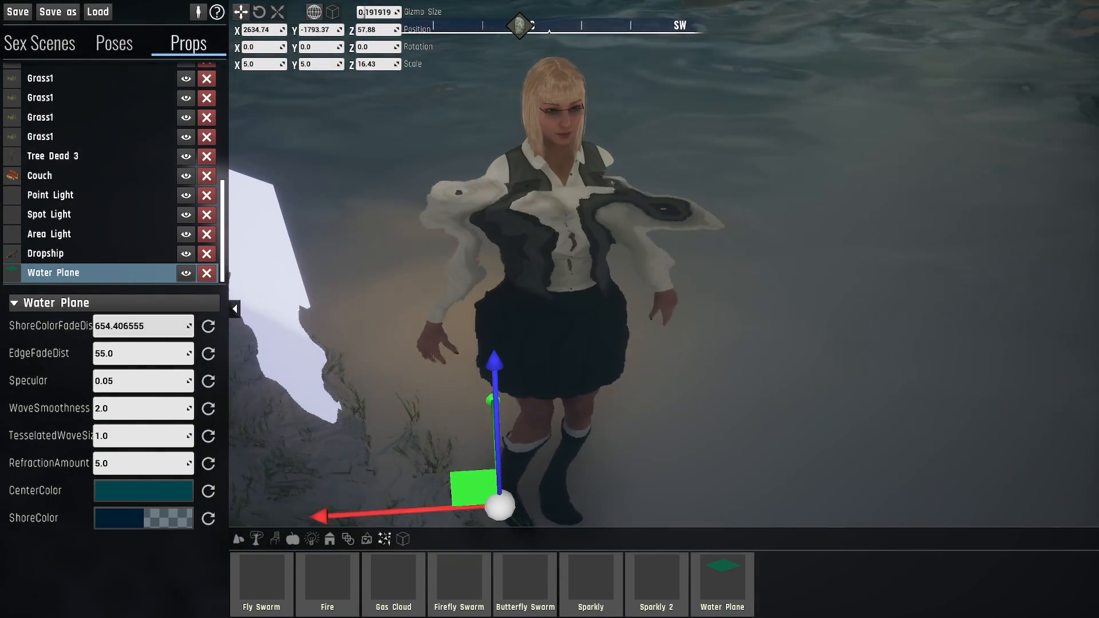
# - Reduce the Water Plane's ShoreColorFadeDist to about 172 and inspect the water color around the character
pyautogui.moveTo(143, 327); pyautogui.dragTo(108, 326)
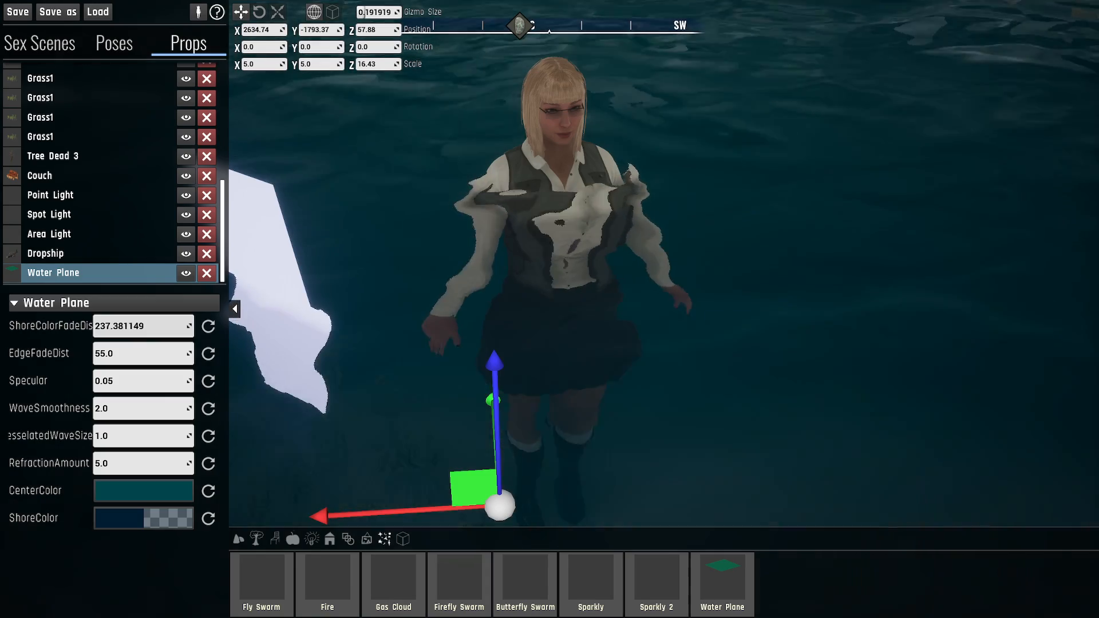
pyautogui.press('a')
pyautogui.moveTo(490, 270)
pyautogui.mouseDown(button='right')
pyautogui.moveTo(536, 271)
pyautogui.moveTo(470, 276)
pyautogui.moveTo(457, 264)
pyautogui.moveTo(473, 239)
pyautogui.moveTo(467, 274)
pyautogui.moveTo(476, 262)
pyautogui.mouseUp(button='right')
pyautogui.press('d')
pyautogui.press('d')
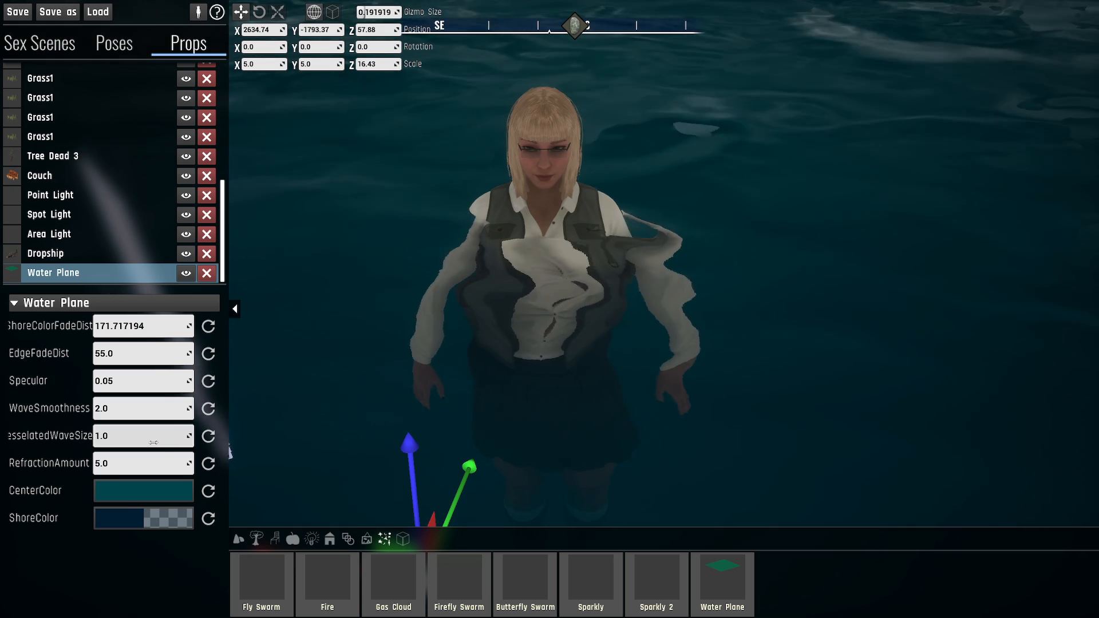
# - Set the Water Plane's RefractionAmount to 2 and inspect the character's submerged upper body up close
pyautogui.press('s')
pyautogui.press('a')
pyautogui.moveTo(628, 304); pyautogui.dragTo(675, 288, button='right')
pyautogui.press('w')
pyautogui.press('w')
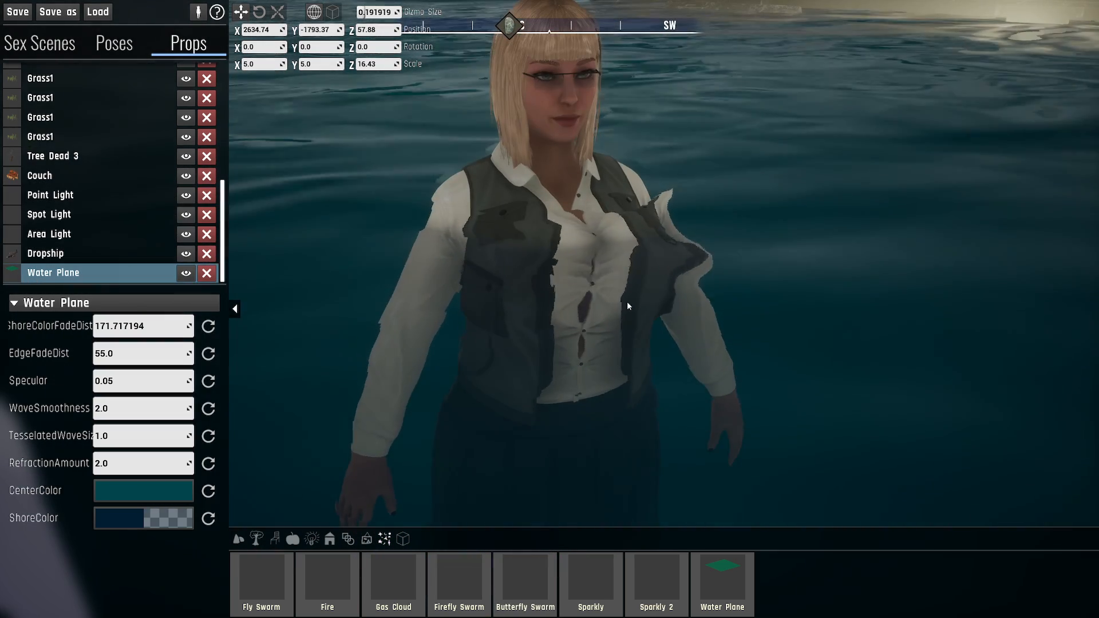
# - Try an EdgeFadeDist of 5 on the Water Plane, settle on 0, and inspect the waterline across the character's chest
pyautogui.click(157, 355)
pyautogui.write('5')
pyautogui.press('Return')
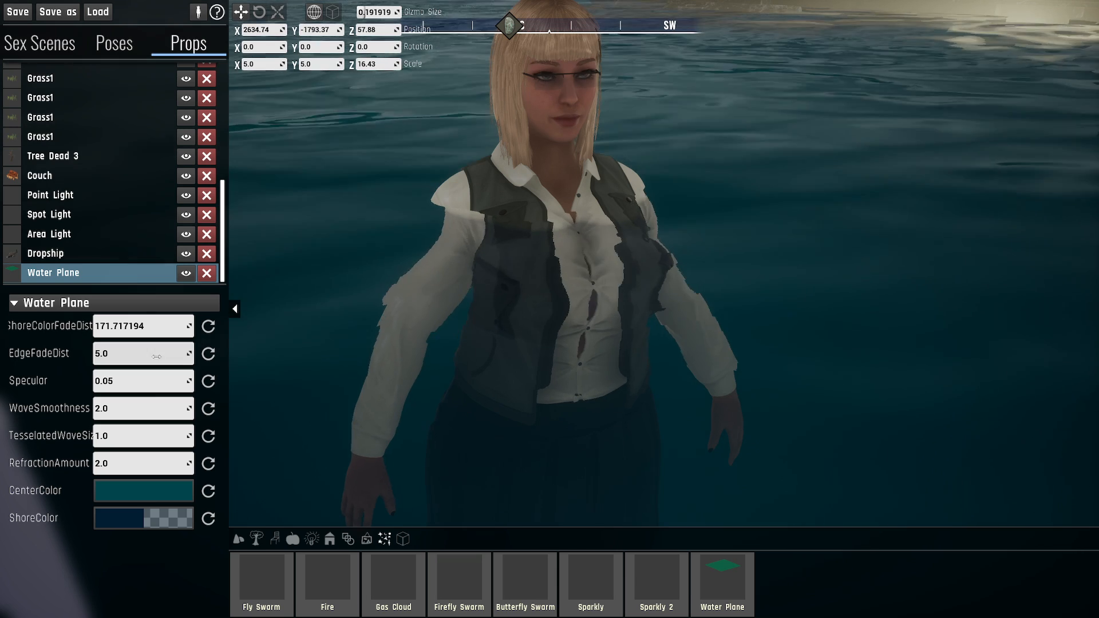
pyautogui.click(150, 359)
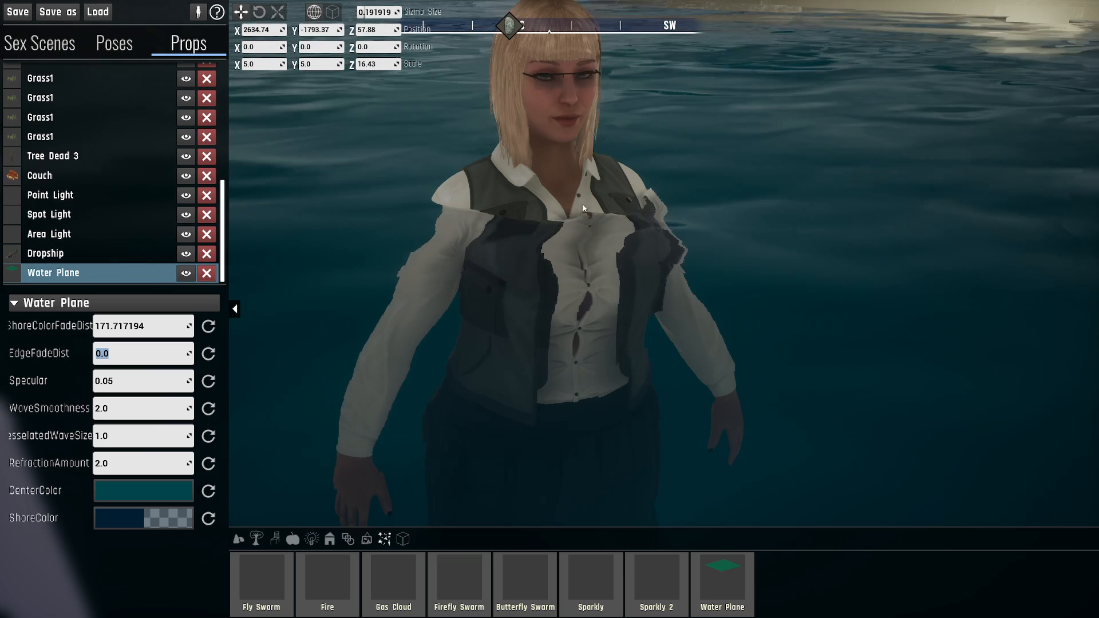
pyautogui.press('s')
pyautogui.moveTo(448, 202); pyautogui.dragTo(439, 280, button='right')
pyautogui.press('w')
pyautogui.moveTo(434, 378); pyautogui.dragTo(432, 337, button='right')
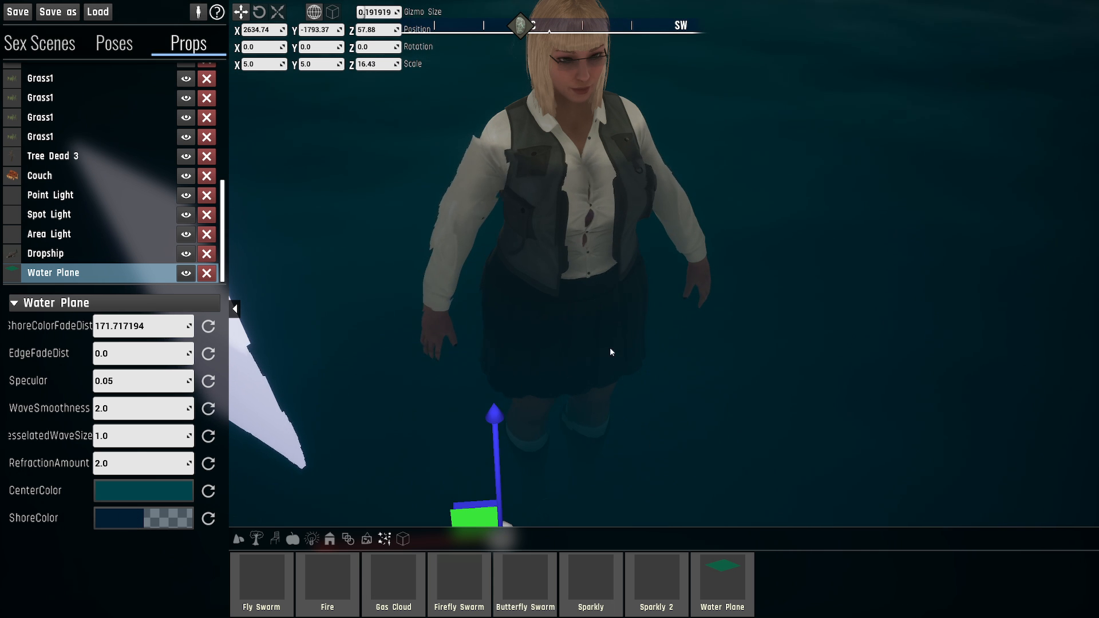
# - Change the Water Plane's ShoreColor to a bright red
pyautogui.click(153, 510)
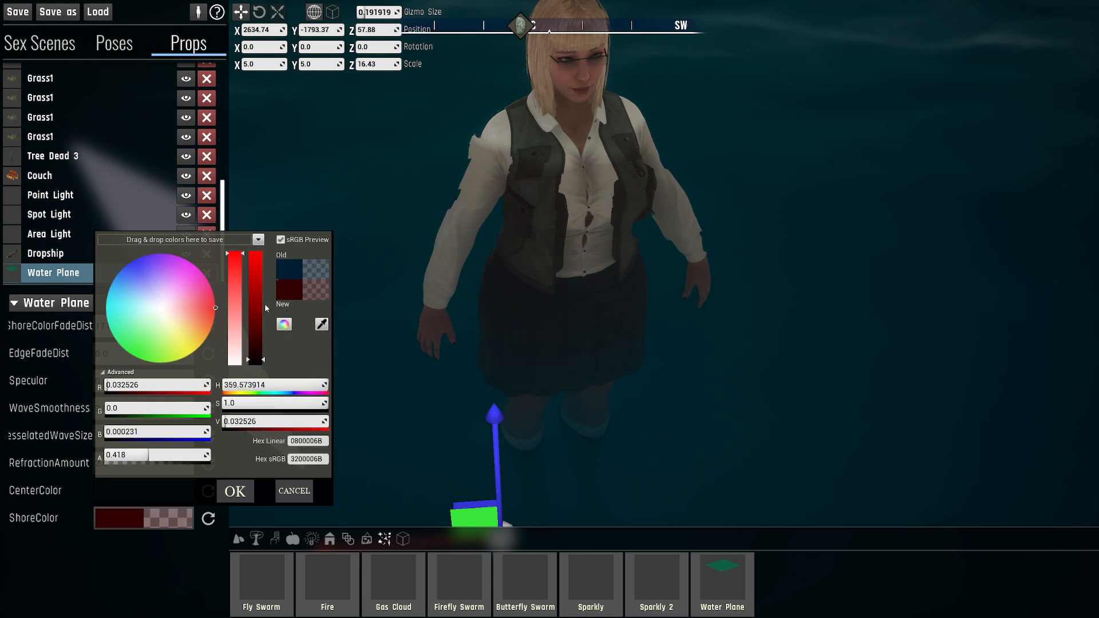
pyautogui.moveTo(249, 359); pyautogui.dragTo(250, 268)
pyautogui.click(240, 490)
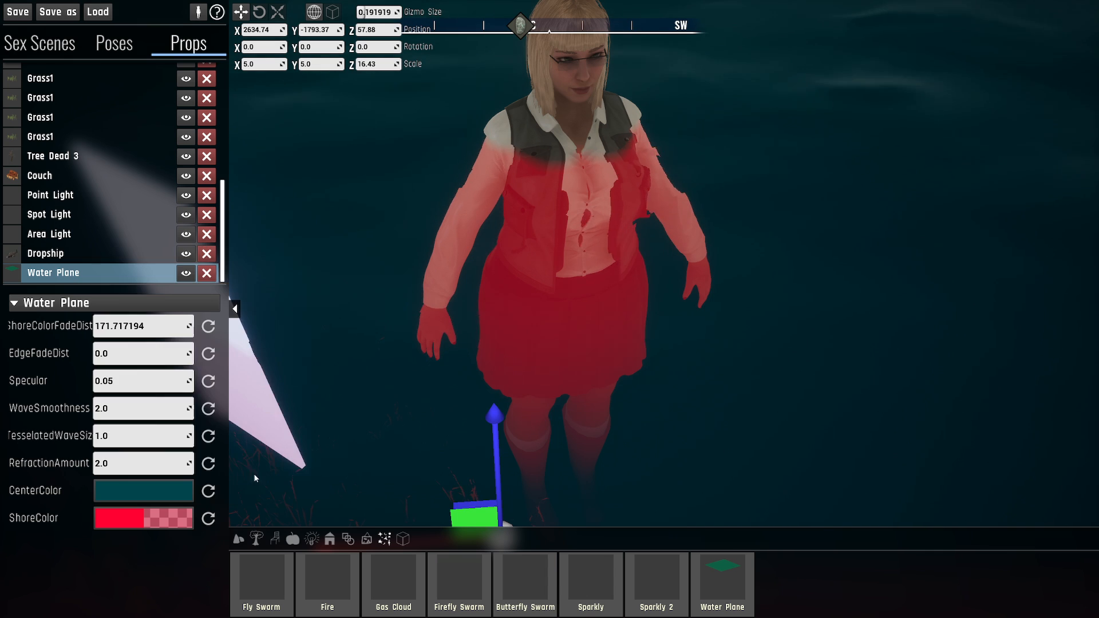
# - Examine how the red ShoreColor tints the character's submerged body from different distances and angles
pyautogui.press('s')
pyautogui.moveTo(253, 479); pyautogui.dragTo(295, 487, button='right')
pyautogui.press('w')
pyautogui.moveTo(389, 441); pyautogui.dragTo(361, 444, button='right')
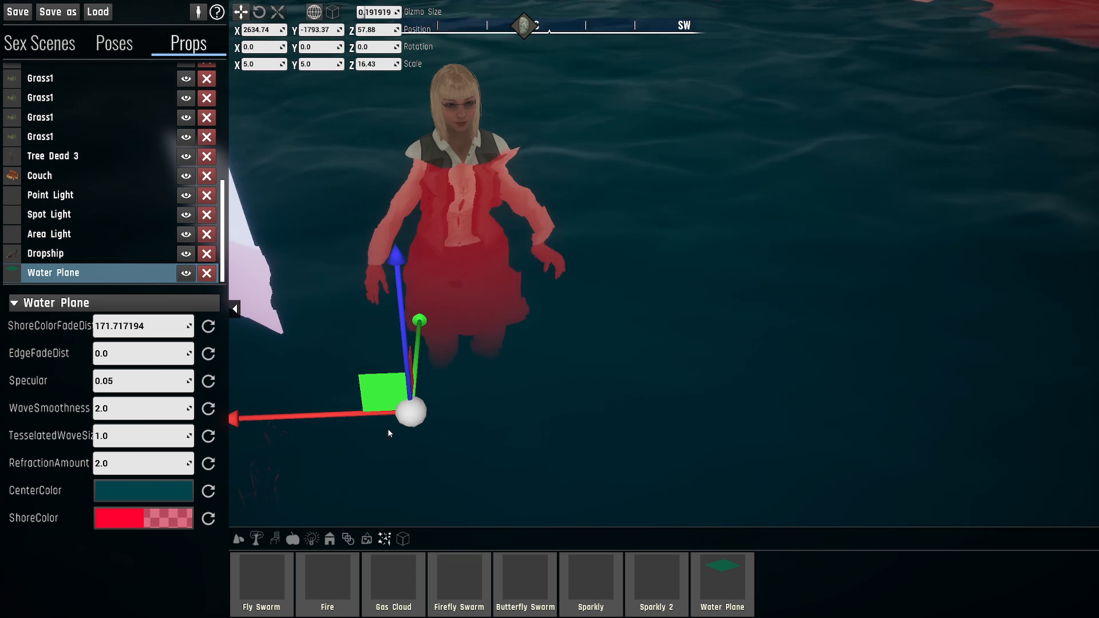
pyautogui.moveTo(435, 360); pyautogui.dragTo(466, 299, button='right')
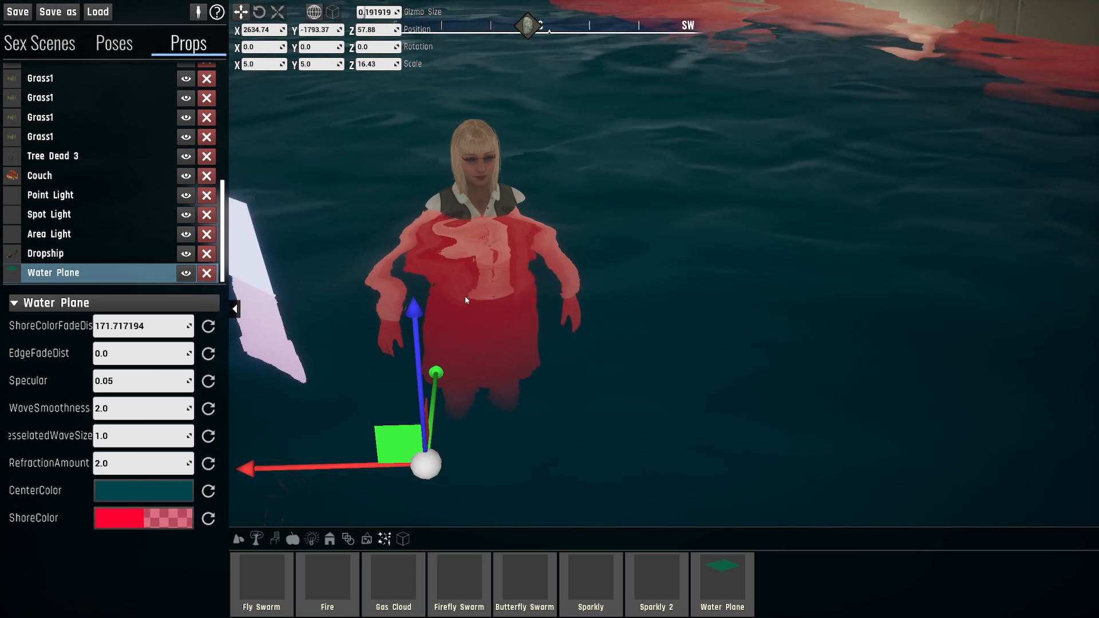
pyautogui.press('w')
pyautogui.moveTo(273, 463); pyautogui.dragTo(299, 501, button='right')
pyautogui.press('a')
pyautogui.press('a')
pyautogui.press('d')
pyautogui.press('s')
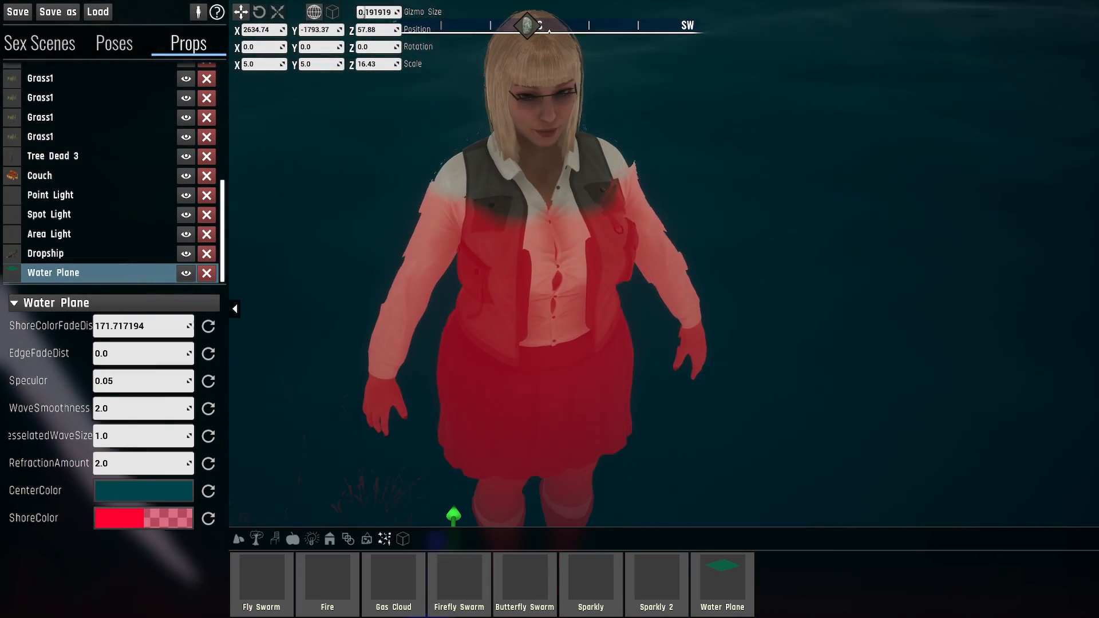
pyautogui.moveTo(506, 278); pyautogui.dragTo(509, 282, button='right')
pyautogui.press('s')
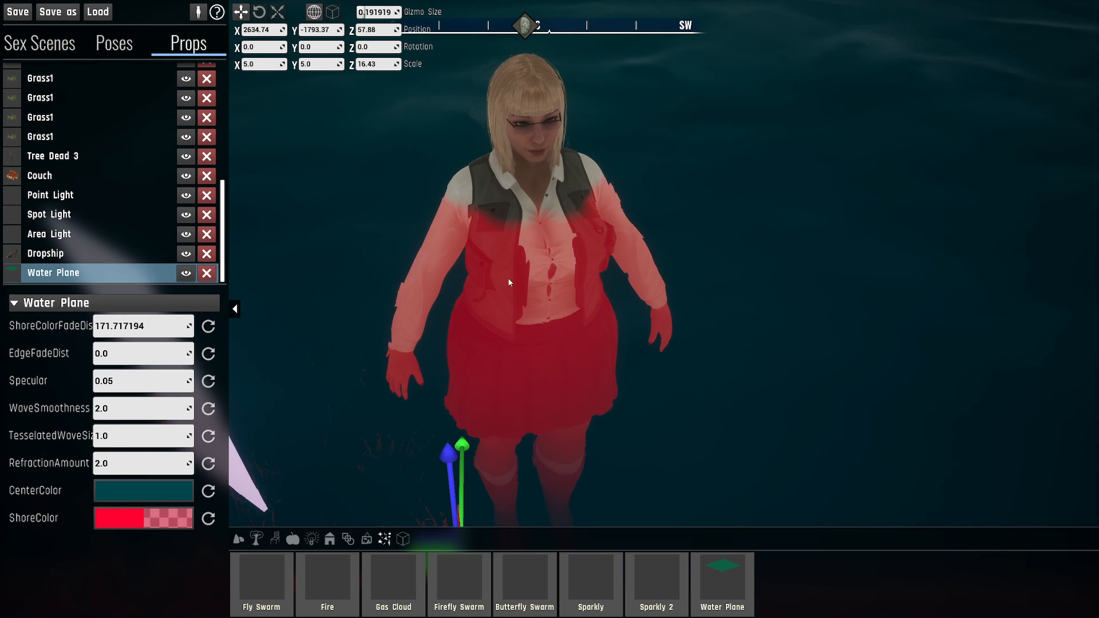
# - Change the Water Plane's ShoreColor to a dark teal with a hue of about 190 and inspect the submerged character
pyautogui.click(127, 519)
pyautogui.click(132, 290)
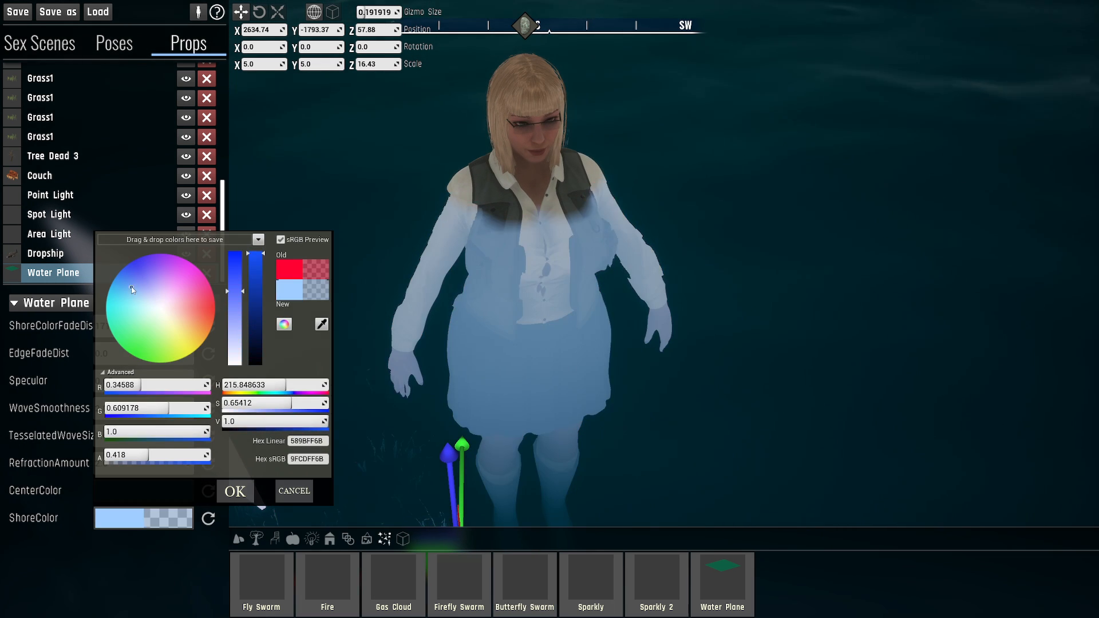
pyautogui.moveTo(132, 281); pyautogui.dragTo(109, 299)
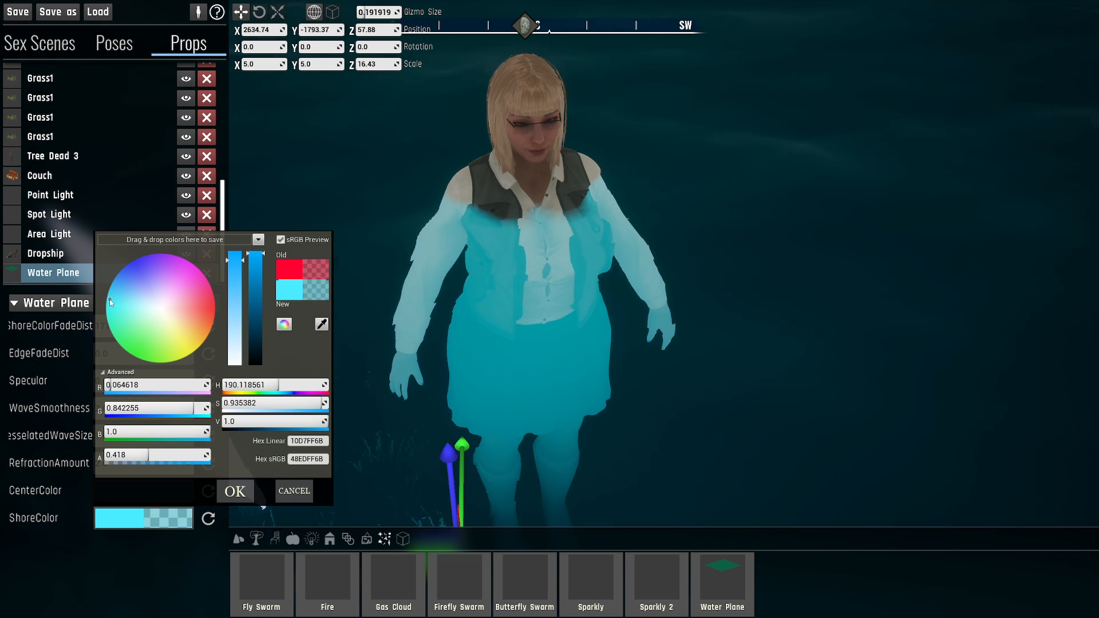
pyautogui.moveTo(254, 326); pyautogui.dragTo(256, 358)
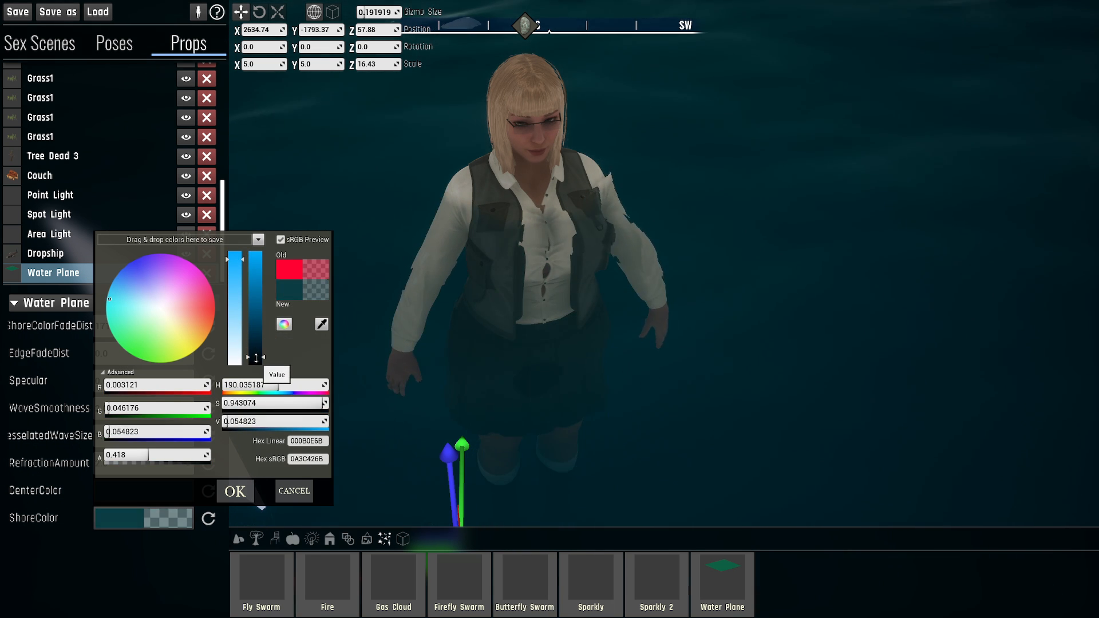
pyautogui.click(241, 491)
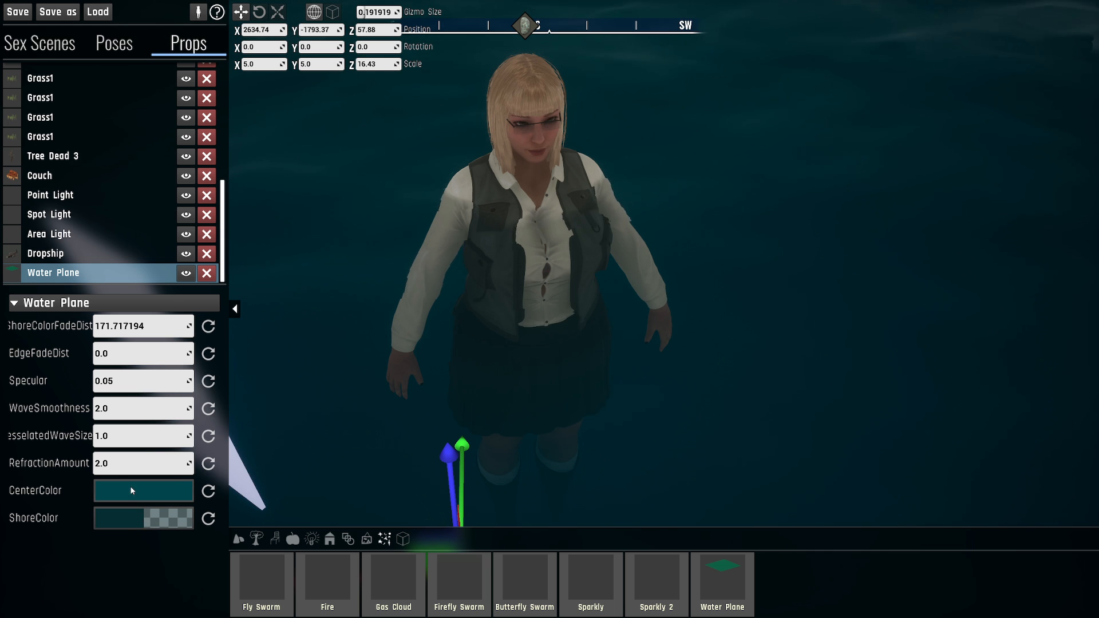
pyautogui.moveTo(550, 309); pyautogui.dragTo(548, 352, button='right')
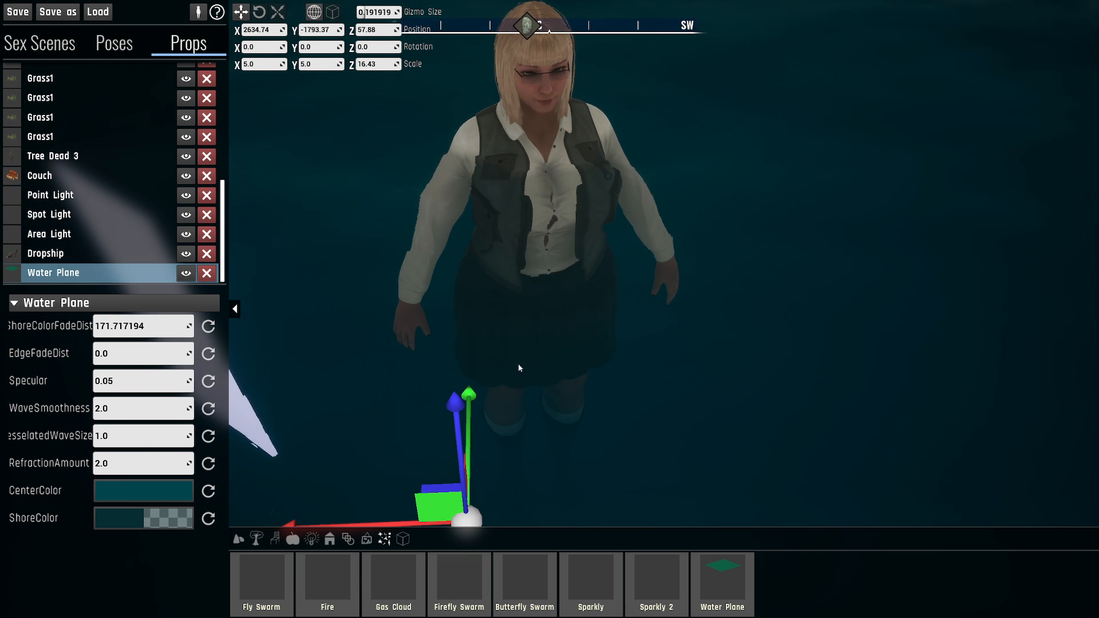
# - Change the Water Plane's CenterColor to a light grey with saturation 0 and value about 0.5
pyautogui.moveTo(252, 483); pyautogui.dragTo(250, 448, button='right')
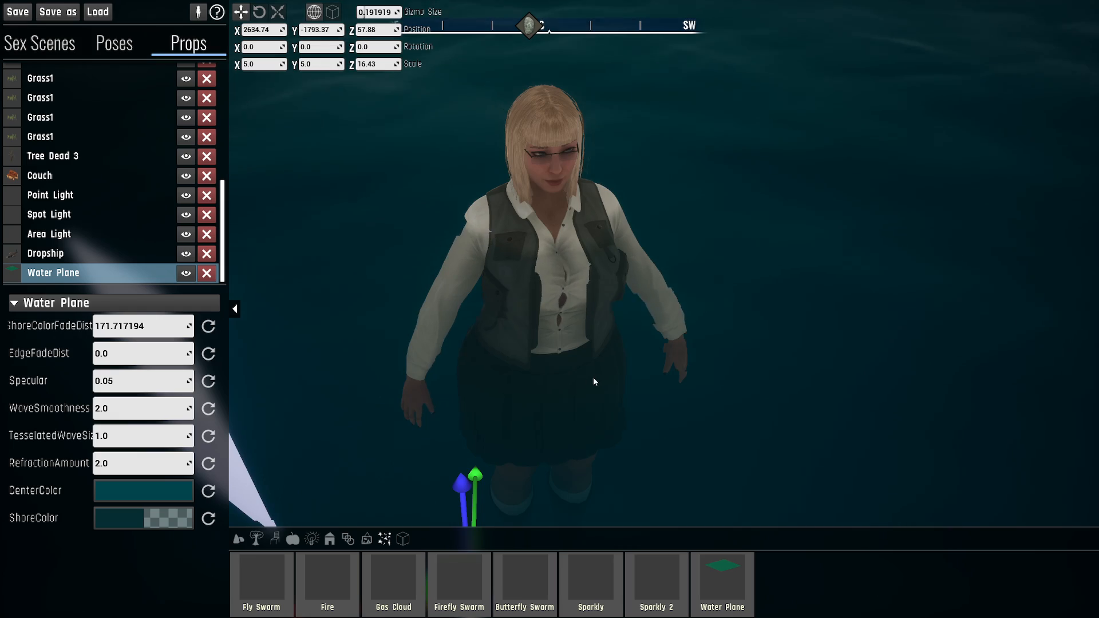
pyautogui.moveTo(593, 376); pyautogui.dragTo(589, 306, button='right')
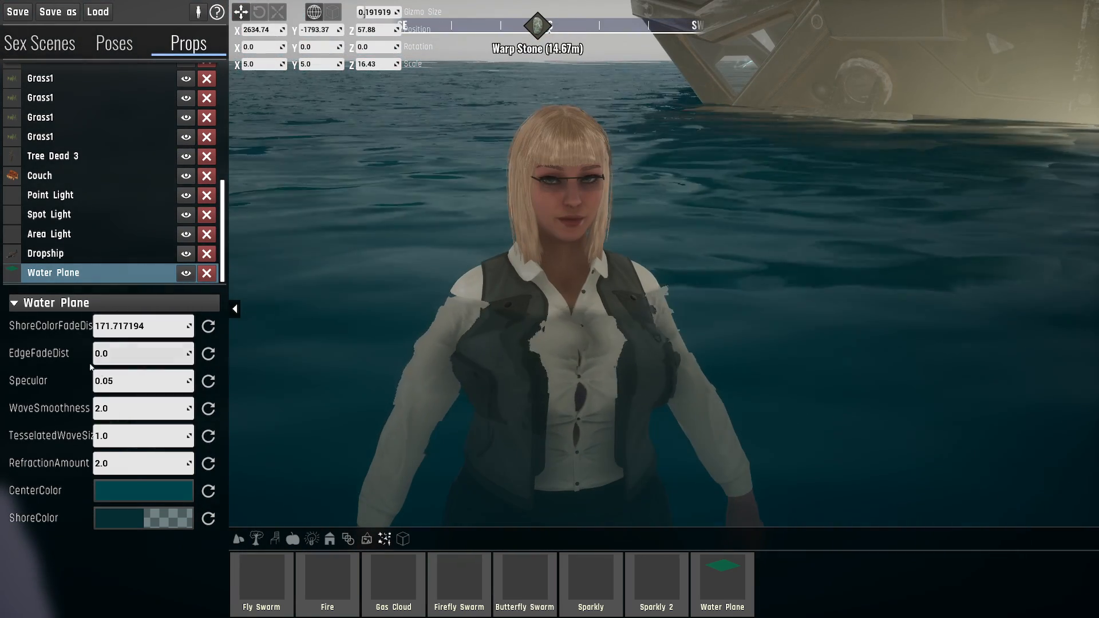
pyautogui.click(157, 488)
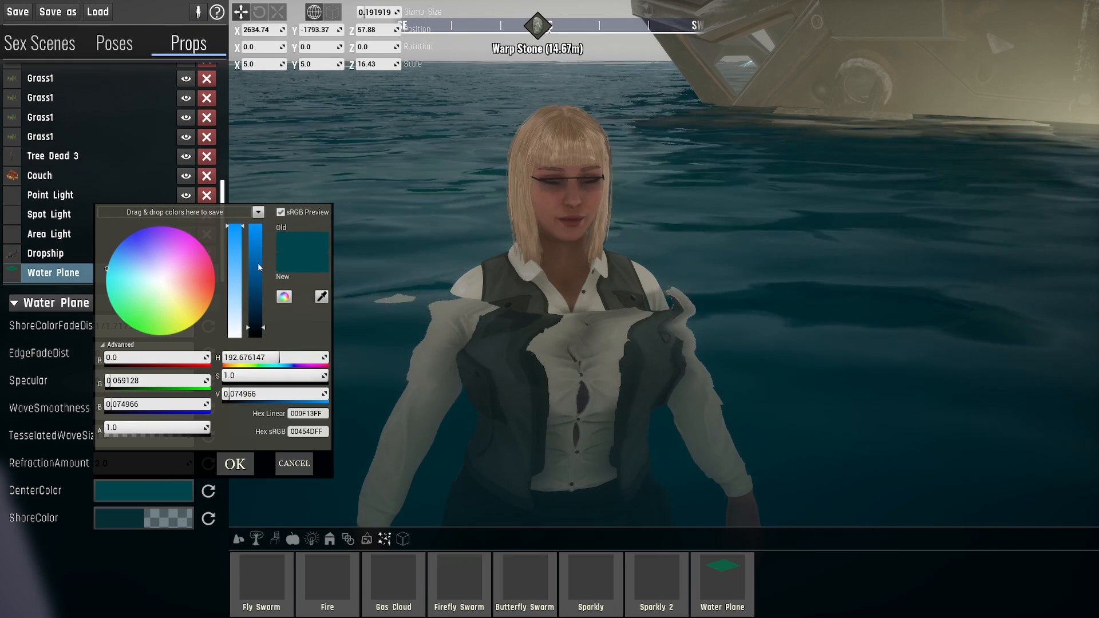
pyautogui.click(236, 336)
pyautogui.moveTo(259, 328); pyautogui.dragTo(258, 280)
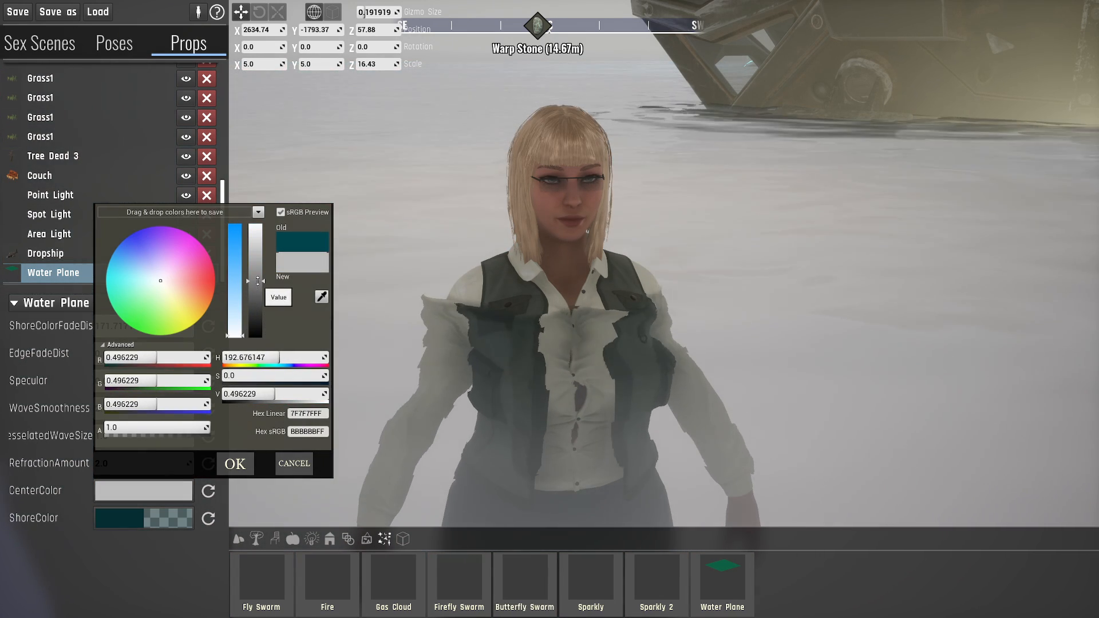
pyautogui.click(236, 463)
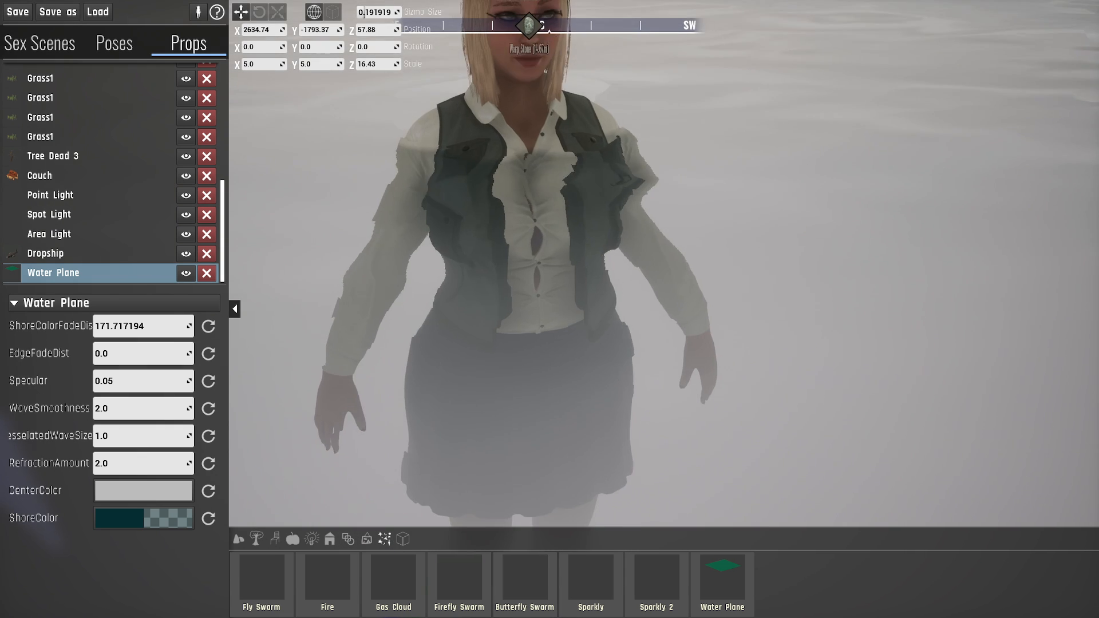
# - Set the Water Plane's ShoreColorFadeDist to 2 and inspect the character at the waterline from near and far
pyautogui.press('s')
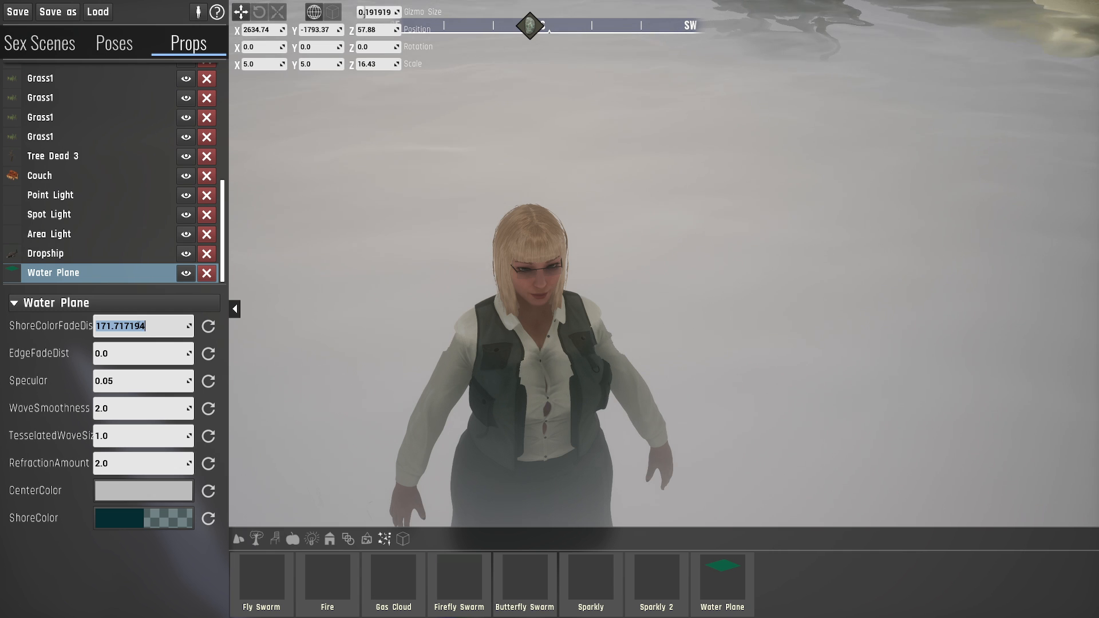
pyautogui.press('Return')
pyautogui.press('s')
pyautogui.moveTo(601, 393); pyautogui.dragTo(694, 328, button='right')
pyautogui.press('w')
pyautogui.press('a')
pyautogui.press('w')
pyautogui.press('d')
pyautogui.moveTo(694, 328); pyautogui.dragTo(641, 320)
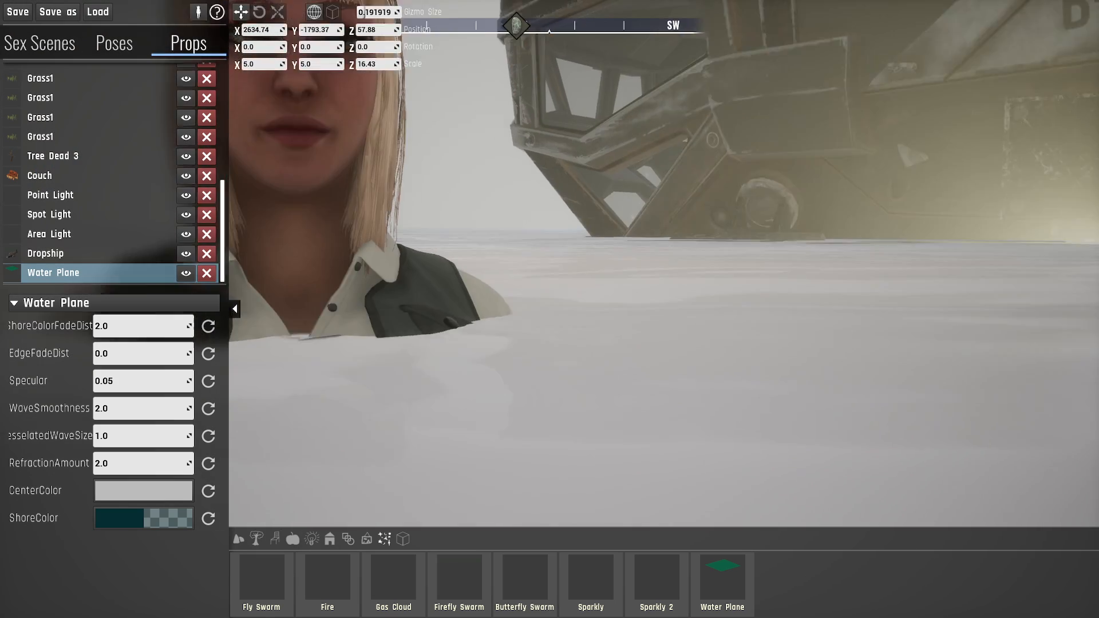
pyautogui.moveTo(641, 320); pyautogui.dragTo(578, 366, button='right')
pyautogui.press('s')
pyautogui.press('a')
pyautogui.press('d')
pyautogui.press('s')
pyautogui.press('d')
pyautogui.moveTo(662, 370)
pyautogui.mouseDown(button='right')
pyautogui.moveTo(610, 378)
pyautogui.moveTo(661, 370)
pyautogui.mouseUp(button='right')
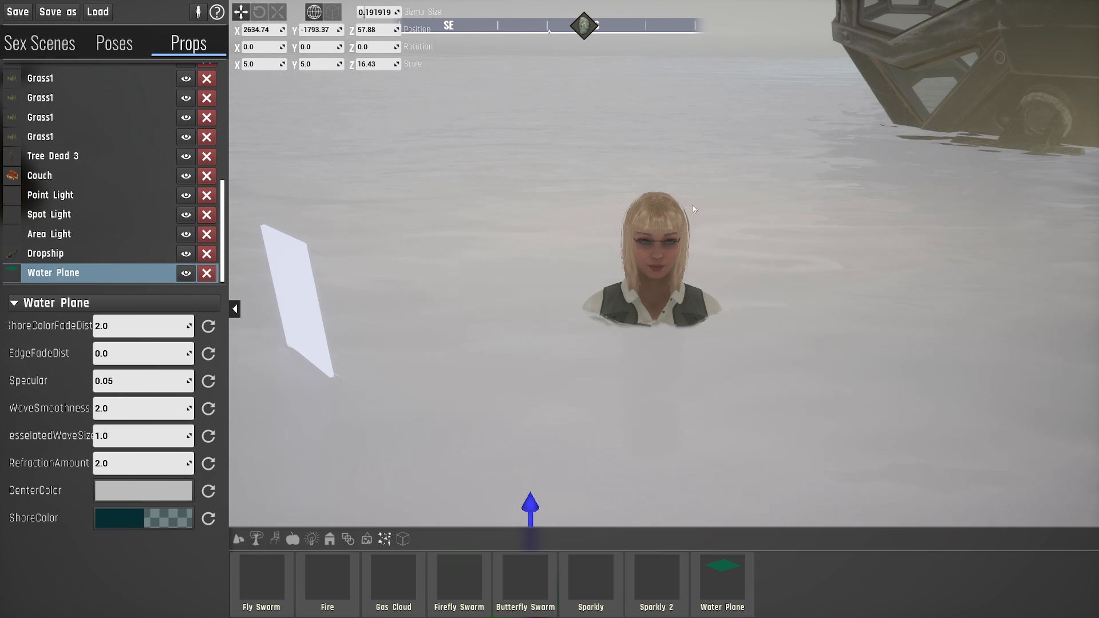
# - Examine the scene from below and above the pale water surface, around the character and the grass
pyautogui.moveTo(702, 227); pyautogui.dragTo(713, 172, button='right')
pyautogui.press('q')
pyautogui.press('q')
pyautogui.moveTo(516, 301); pyautogui.dragTo(529, 354, button='right')
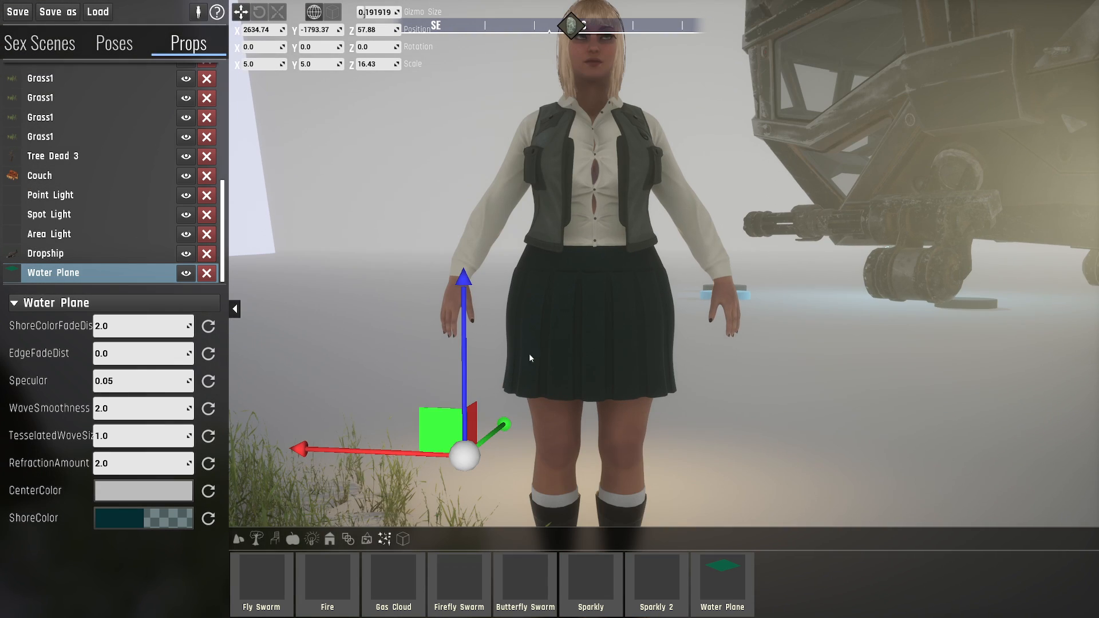
pyautogui.moveTo(374, 259); pyautogui.dragTo(414, 248, button='right')
pyautogui.press('a')
pyautogui.press('s')
pyautogui.press('d')
pyautogui.press('w')
pyautogui.press('s')
pyautogui.press('a')
pyautogui.press('a')
pyautogui.moveTo(550, 331); pyautogui.dragTo(613, 330, button='right')
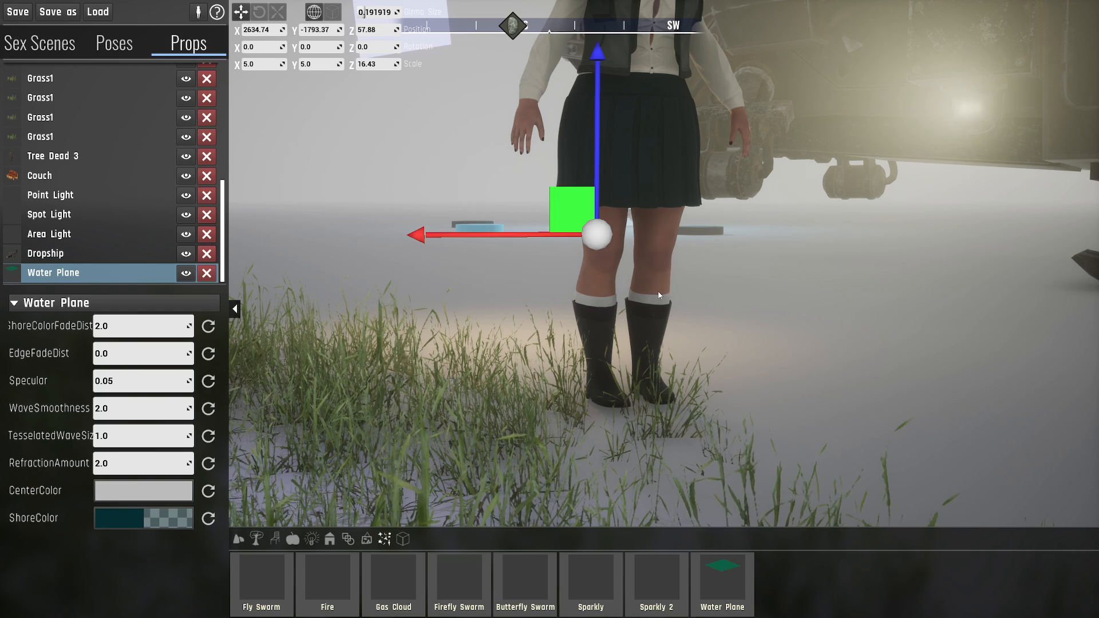
pyautogui.moveTo(709, 277); pyautogui.dragTo(676, 263, button='right')
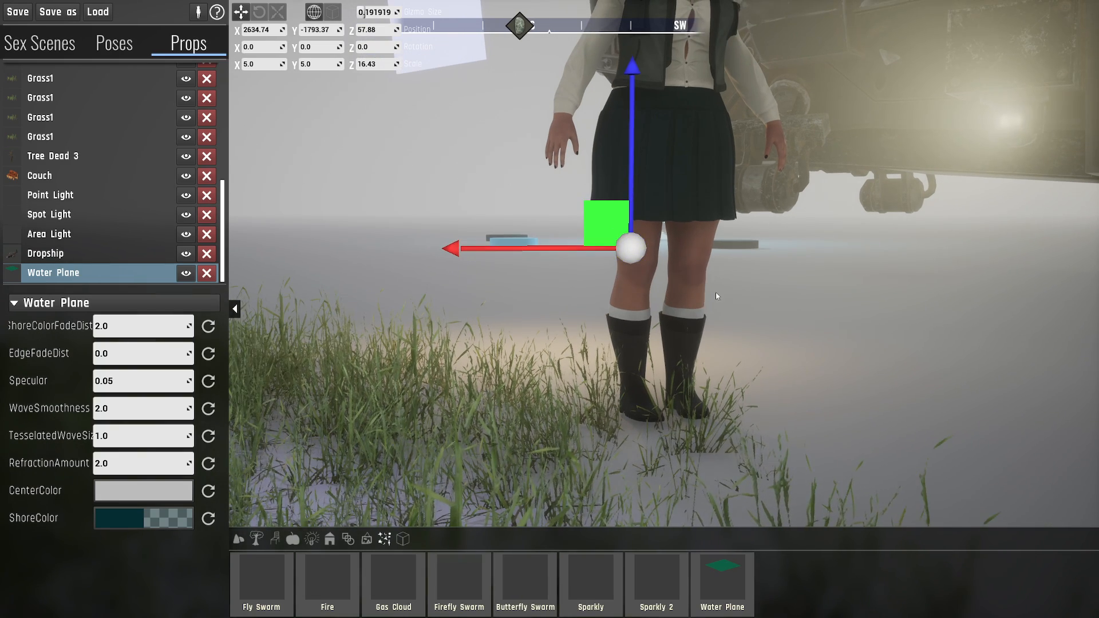
pyautogui.press('d')
pyautogui.moveTo(738, 293); pyautogui.dragTo(697, 262, button='right')
pyautogui.press('e')
pyautogui.press('q')
pyautogui.press('e')
pyautogui.press('q')
pyautogui.press('e')
pyautogui.press('s')
pyautogui.moveTo(746, 299); pyautogui.dragTo(743, 294, button='right')
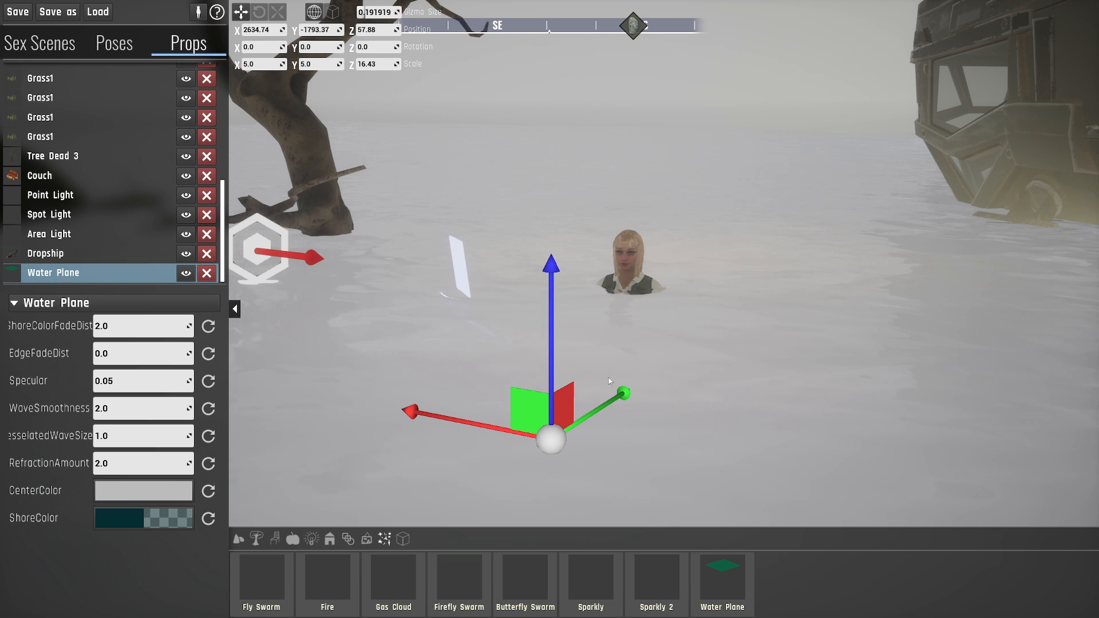
# - Rotate the Water Plane about its X axis to about -174.6 degrees, turning it upside down
pyautogui.click(259, 12)
pyautogui.moveTo(518, 275); pyautogui.dragTo(500, 411)
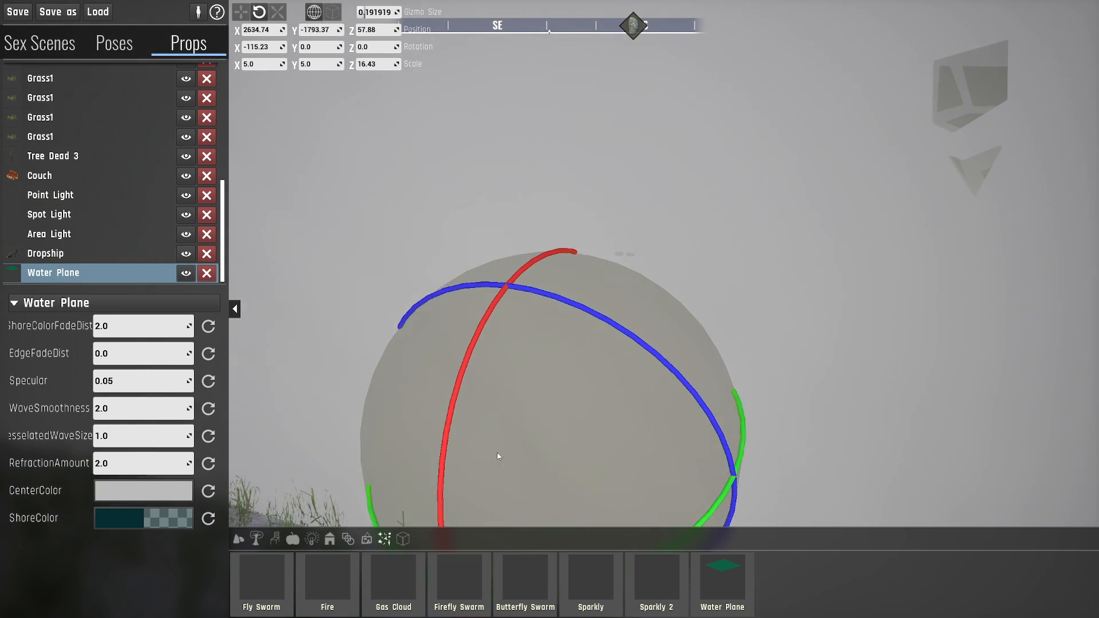
pyautogui.moveTo(498, 456); pyautogui.dragTo(515, 529)
pyautogui.moveTo(577, 336)
pyautogui.mouseDown(button='right')
pyautogui.moveTo(578, 361)
pyautogui.moveTo(576, 336)
pyautogui.mouseUp(button='right')
# - Raise the flipped Water Plane to a Z position of about 363 and inspect its surface above the character
pyautogui.press('q')
pyautogui.moveTo(438, 128); pyautogui.dragTo(442, 142)
pyautogui.press('w')
pyautogui.moveTo(526, 186); pyautogui.dragTo(526, 14)
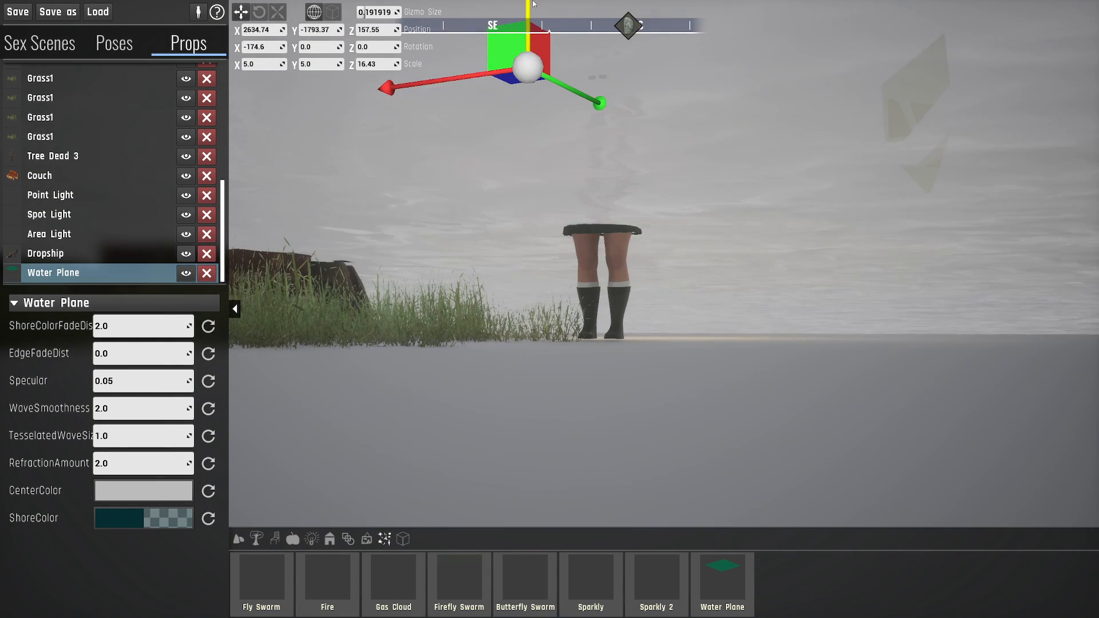
pyautogui.moveTo(592, 171); pyautogui.dragTo(572, 114, button='right')
pyautogui.moveTo(588, 171); pyautogui.dragTo(588, 11)
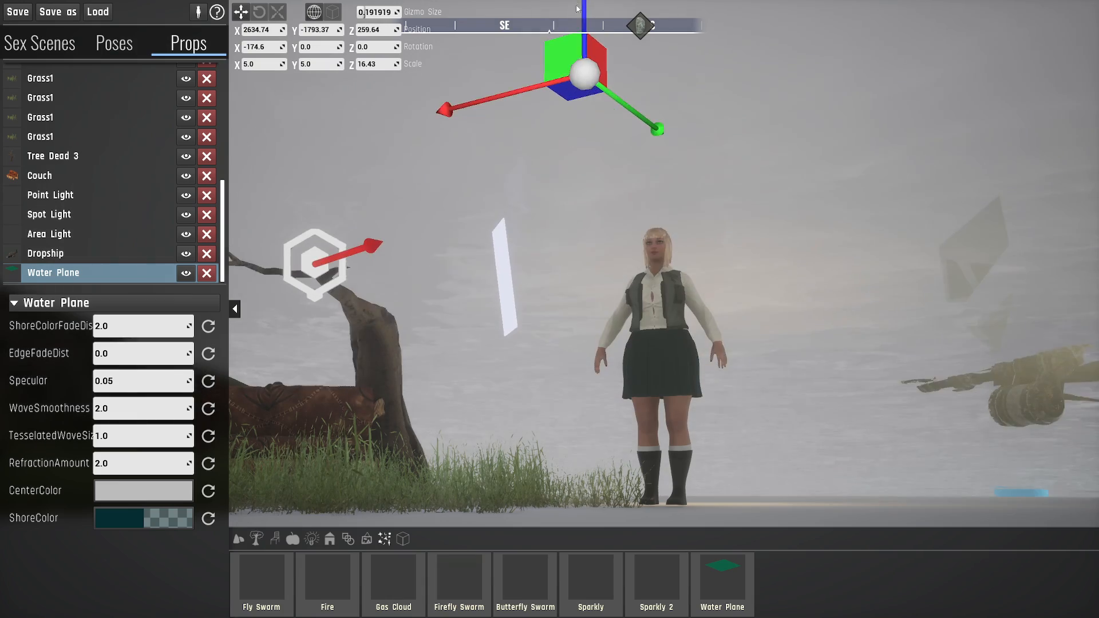
pyautogui.moveTo(603, 142); pyautogui.dragTo(595, 98, button='right')
pyautogui.moveTo(604, 143); pyautogui.dragTo(601, 3)
pyautogui.moveTo(604, 115); pyautogui.dragTo(687, 234, button='right')
pyautogui.press('w')
pyautogui.press('s')
pyautogui.press('w')
pyautogui.press('d')
pyautogui.press('a')
pyautogui.press('d')
pyautogui.press('w')
pyautogui.press('s')
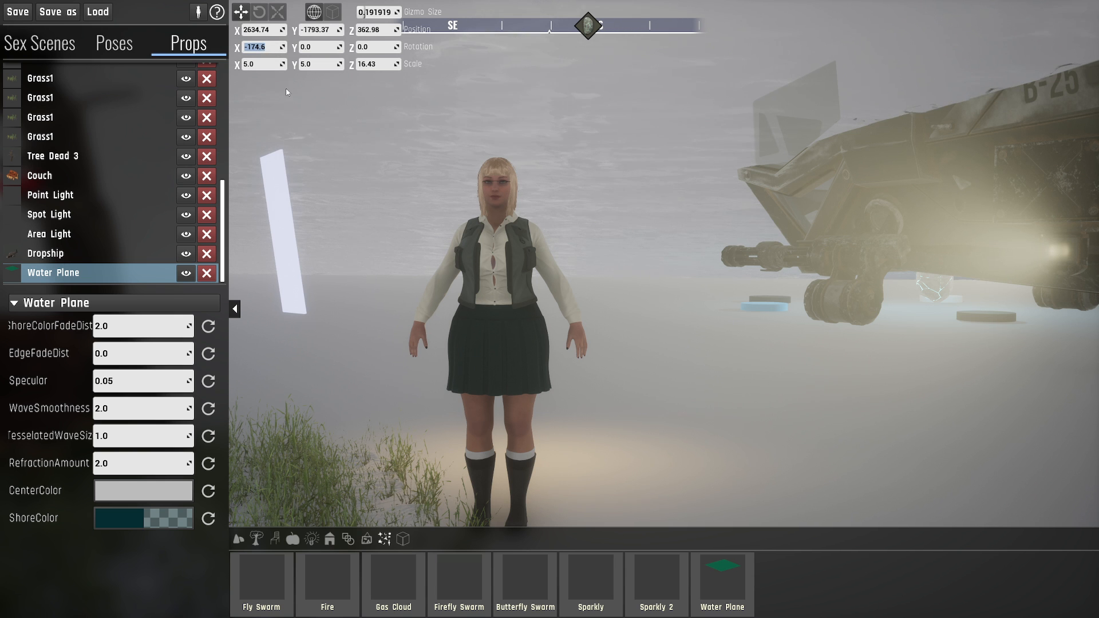
# - Set the Water Plane's X rotation to 0 and lower it to a Z position of about 2.65
pyautogui.write('0')
pyautogui.press('Return')
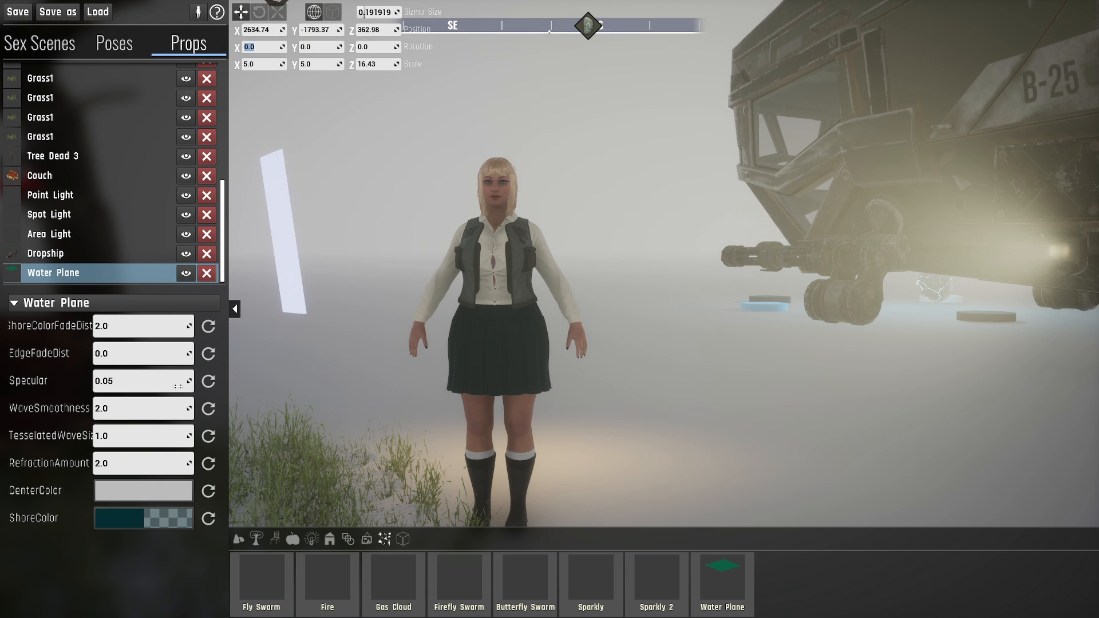
pyautogui.press('s')
pyautogui.press('e')
pyautogui.moveTo(527, 64); pyautogui.dragTo(525, 71, button='right')
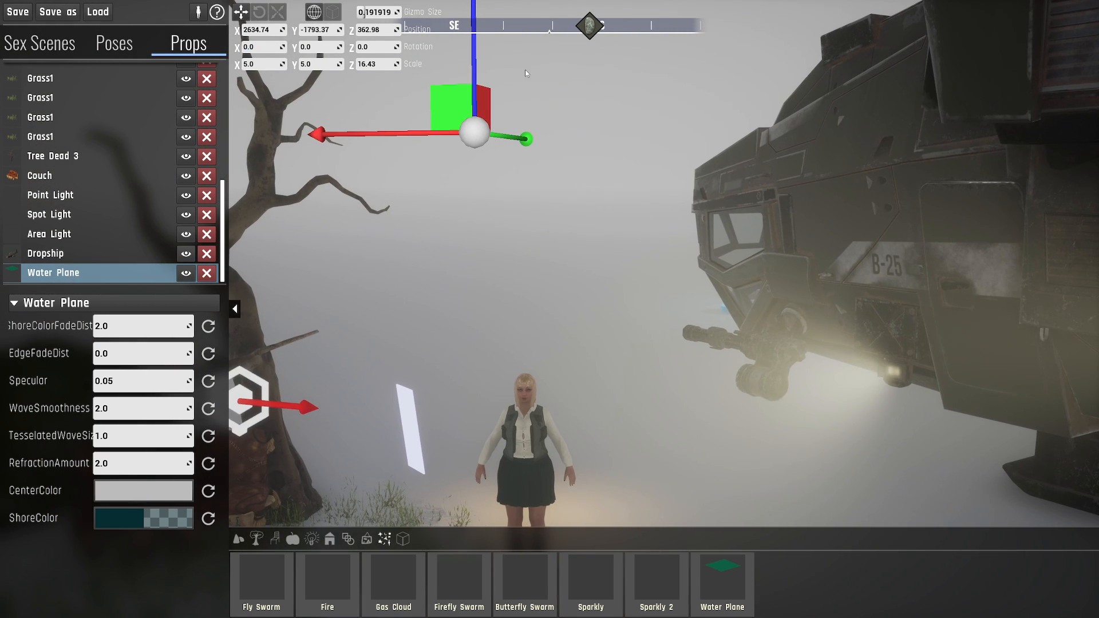
pyautogui.moveTo(476, 45); pyautogui.dragTo(508, 516)
pyautogui.moveTo(509, 516); pyautogui.dragTo(549, 550, button='right')
pyautogui.press('w')
pyautogui.press('a')
pyautogui.press('w')
pyautogui.press('d')
pyautogui.press('q')
pyautogui.moveTo(550, 309); pyautogui.dragTo(578, 314, button='right')
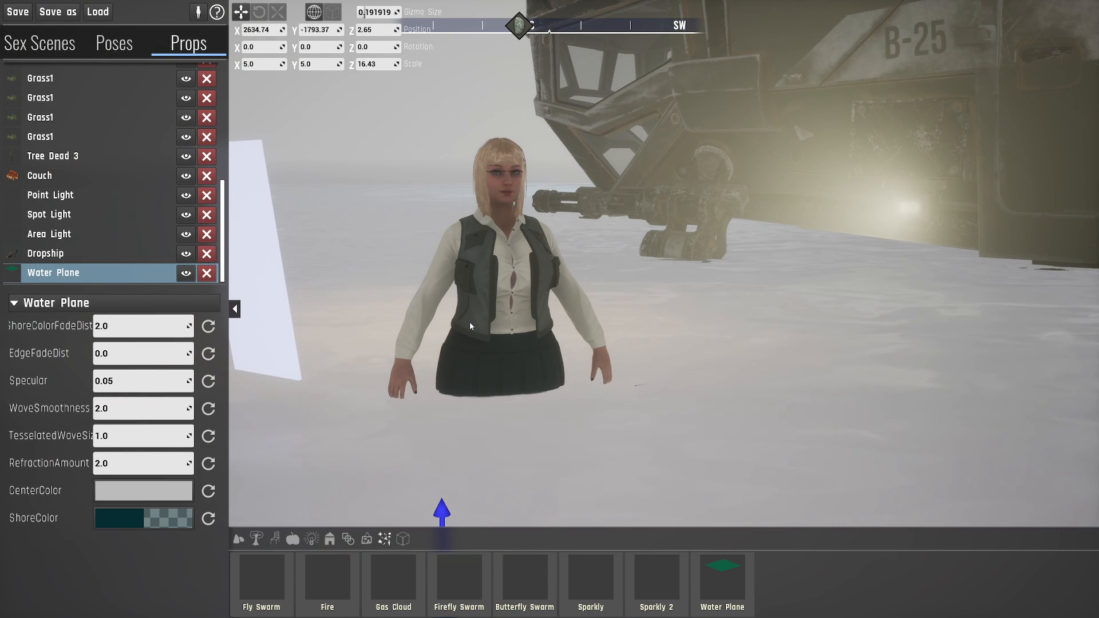
pyautogui.press('d')
pyautogui.moveTo(470, 327); pyautogui.dragTo(448, 315, button='right')
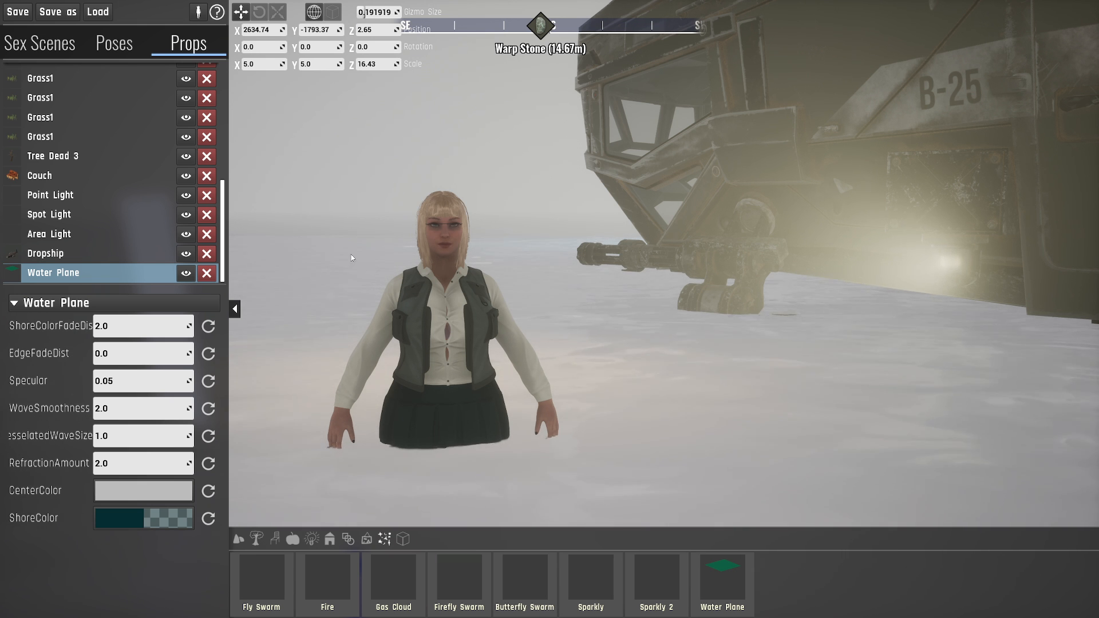
# - Frame the whole scene and save it as a new save game named TutorialDemo
pyautogui.press('s')
pyautogui.moveTo(812, 131); pyautogui.dragTo(593, 87, button='right')
pyautogui.press('a')
pyautogui.press('s')
pyautogui.press('d')
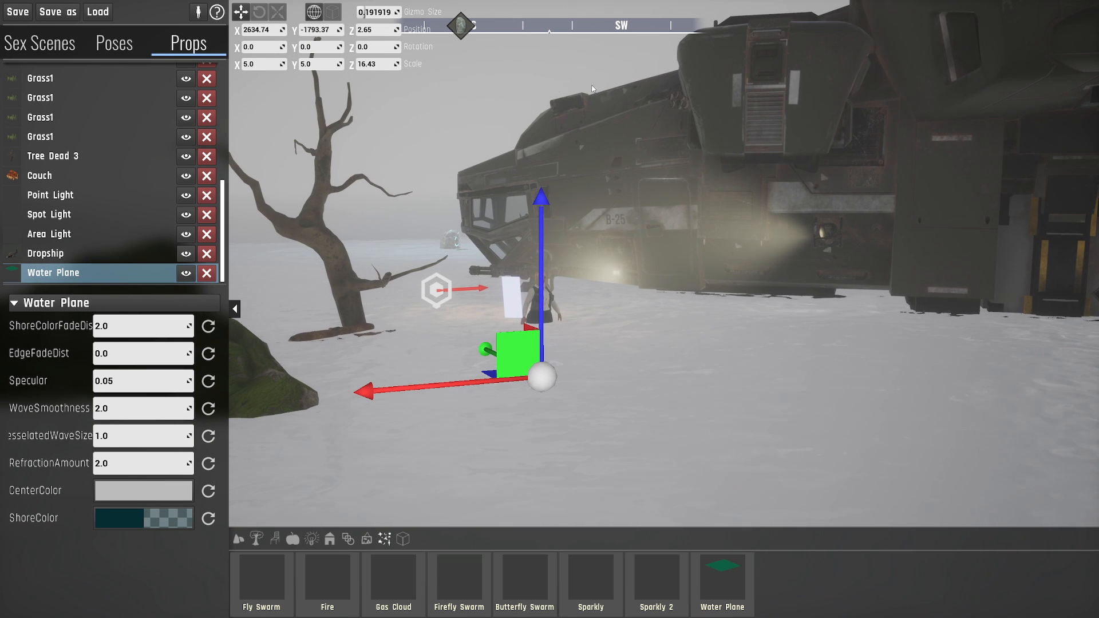
pyautogui.click(18, 12)
pyautogui.click(511, 322)
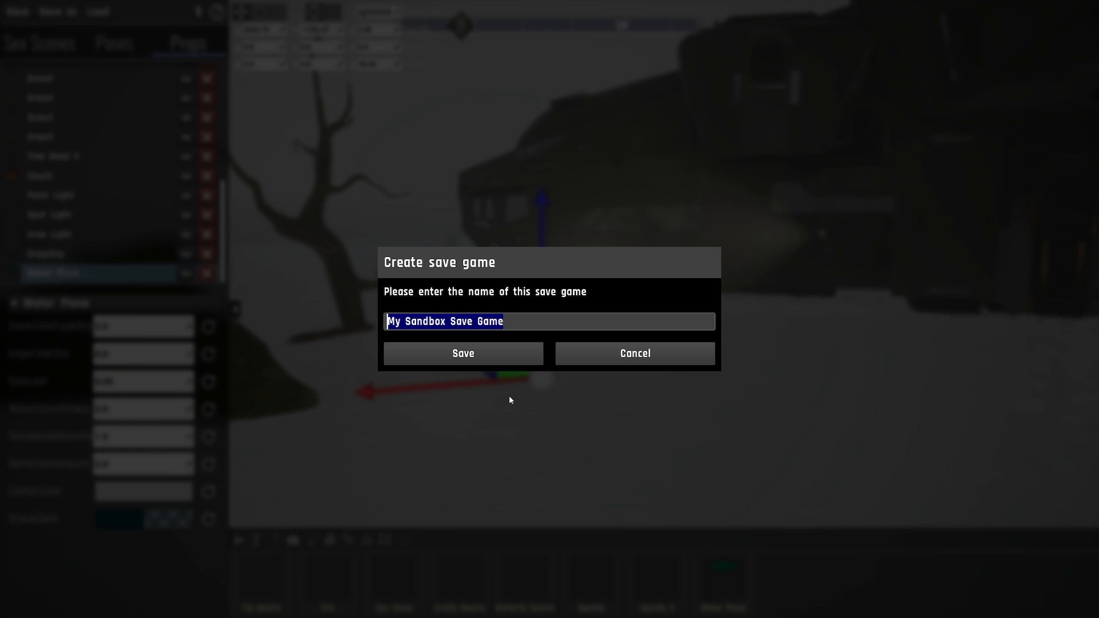
pyautogui.write('Tutortial')
pyautogui.press('BackSpace')
pyautogui.press('BackSpace')
pyautogui.press('BackSpace')
pyautogui.press('BackSpace')
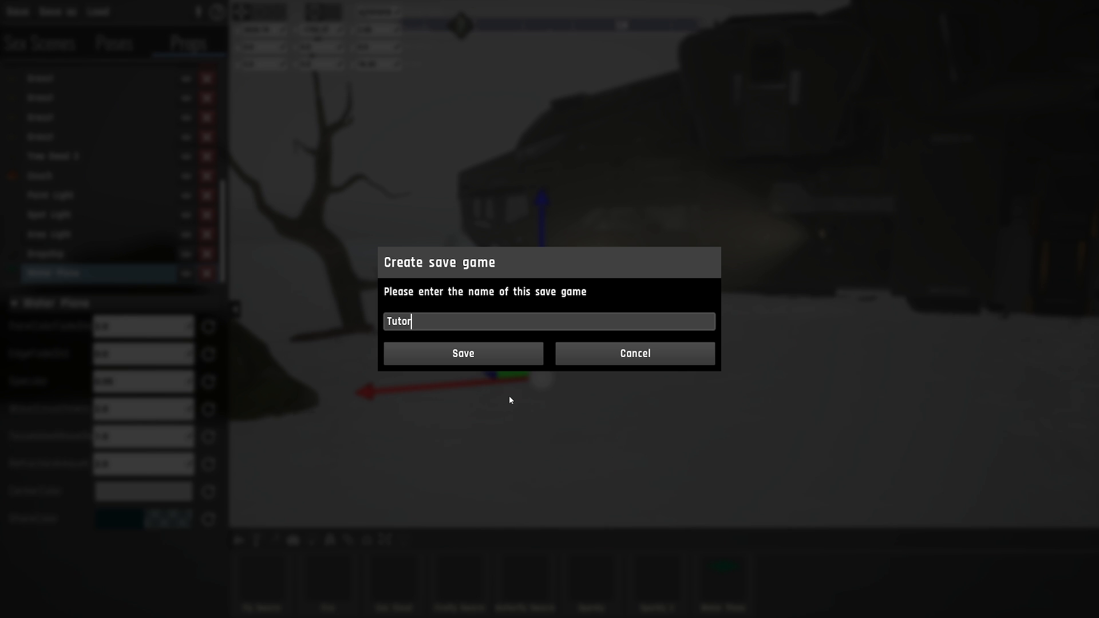
pyautogui.write('ialDemo')
pyautogui.click(497, 355)
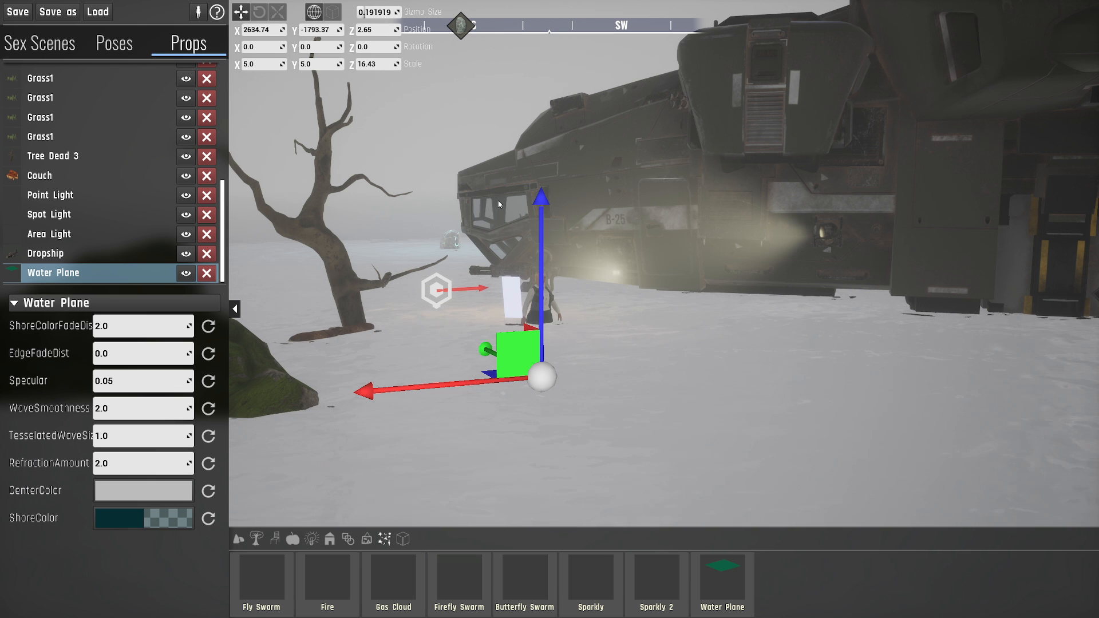
# - Deselect the Water Plane and quit the sandbox to the main menu, accepting the loss of unsaved changes
pyautogui.moveTo(465, 290); pyautogui.dragTo(447, 283, button='right')
pyautogui.click(441, 257)
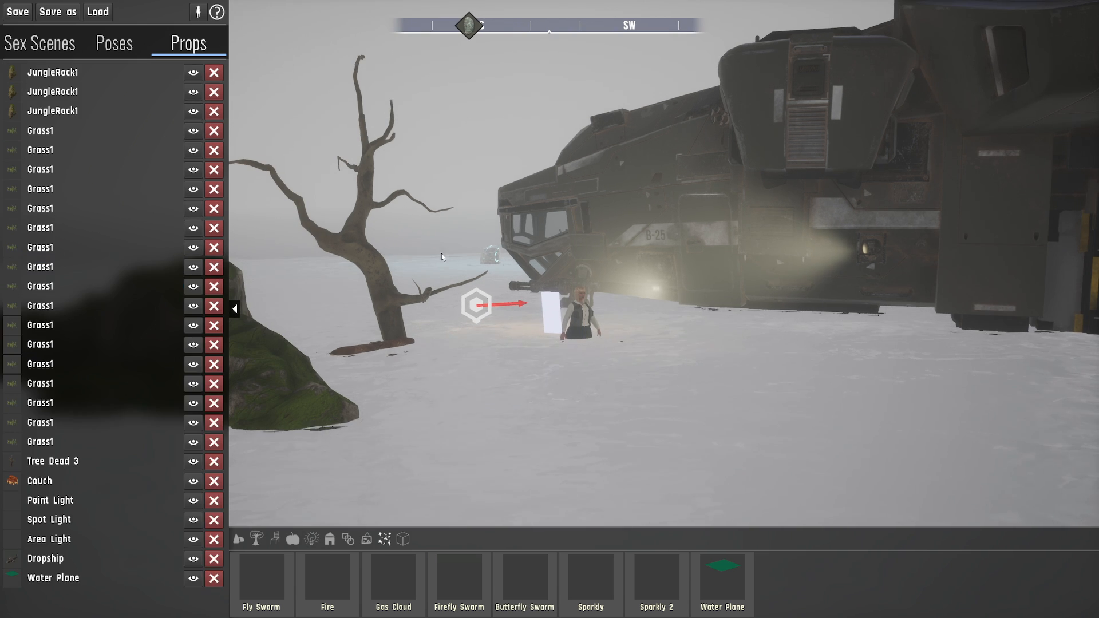
pyautogui.press('Escape')
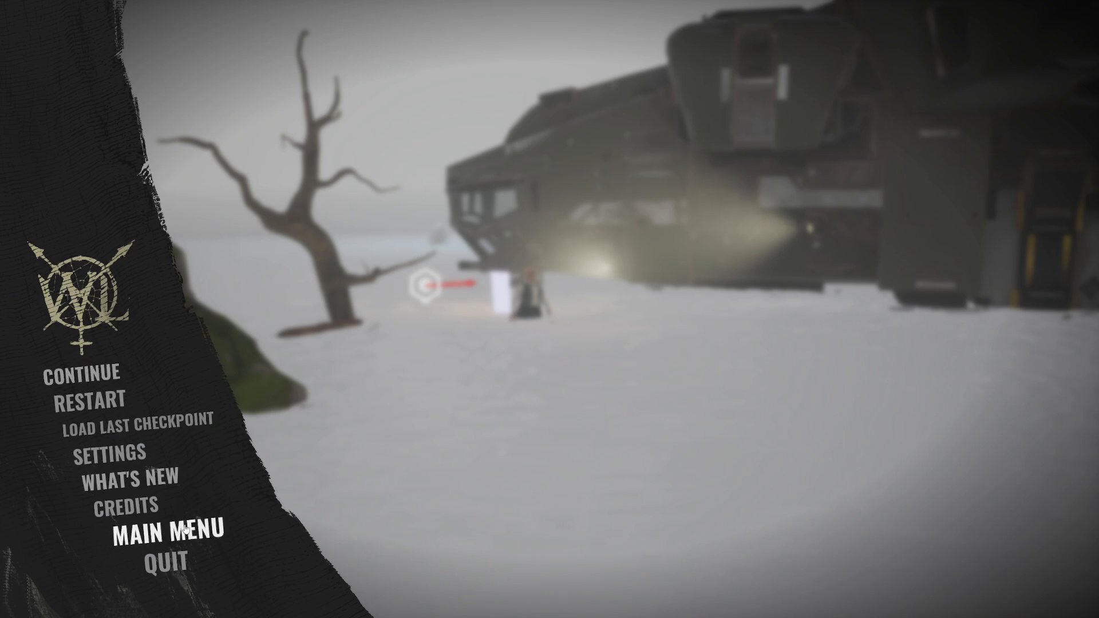
pyautogui.click(169, 528)
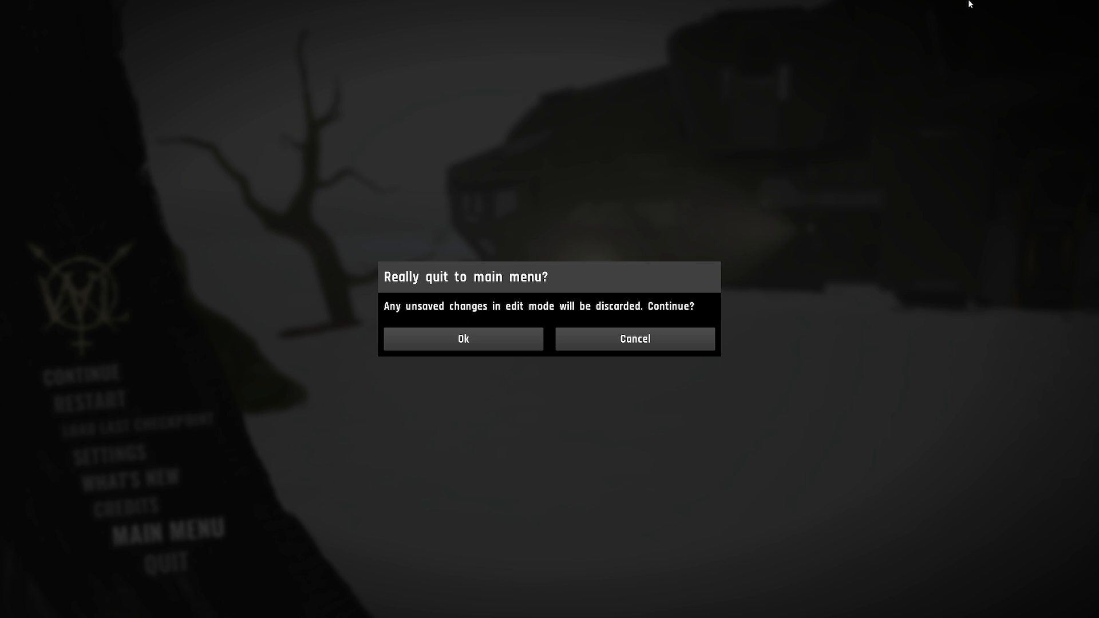
pyautogui.click(455, 344)
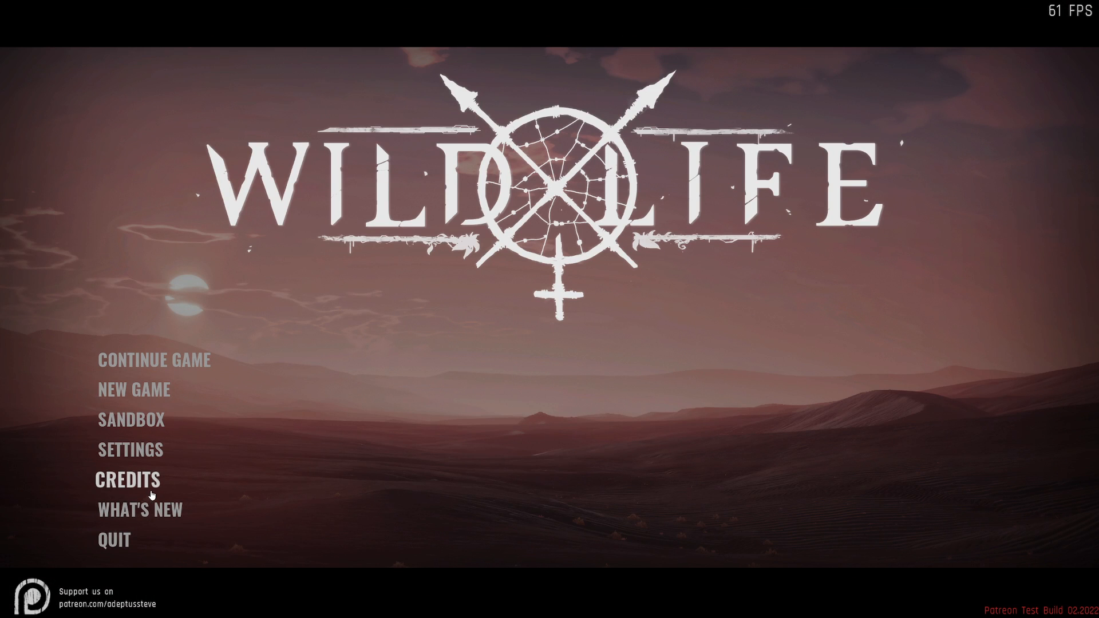
# - Load the TutorialDemo save game in the Showroom sandbox level
pyautogui.click(128, 421)
pyautogui.scroll(-2, 588, 441)
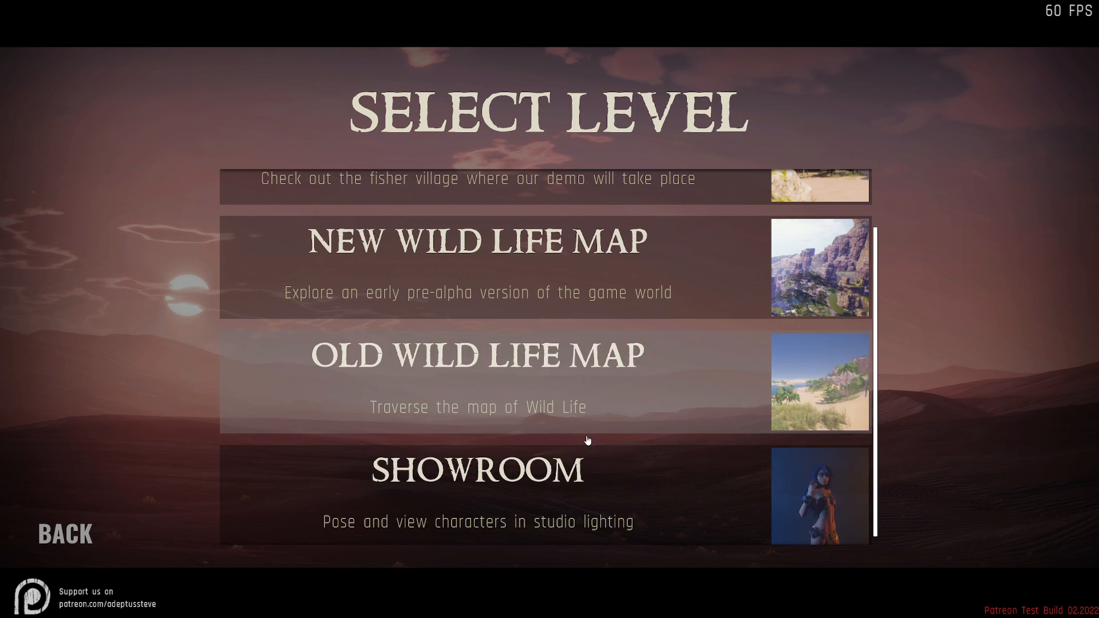
pyautogui.click(501, 491)
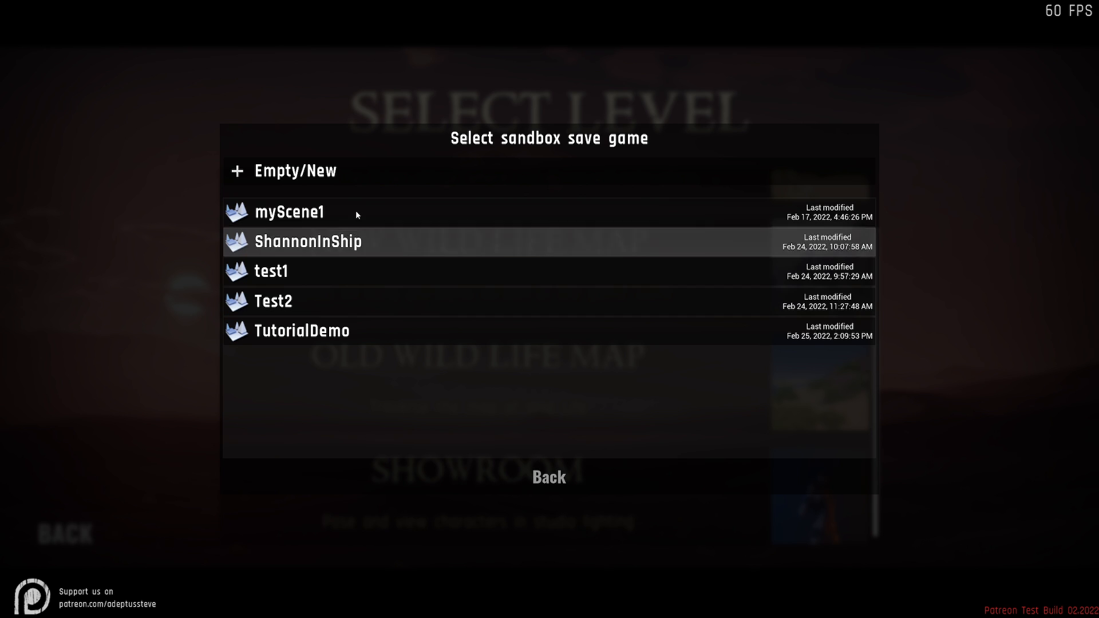
pyautogui.click(294, 332)
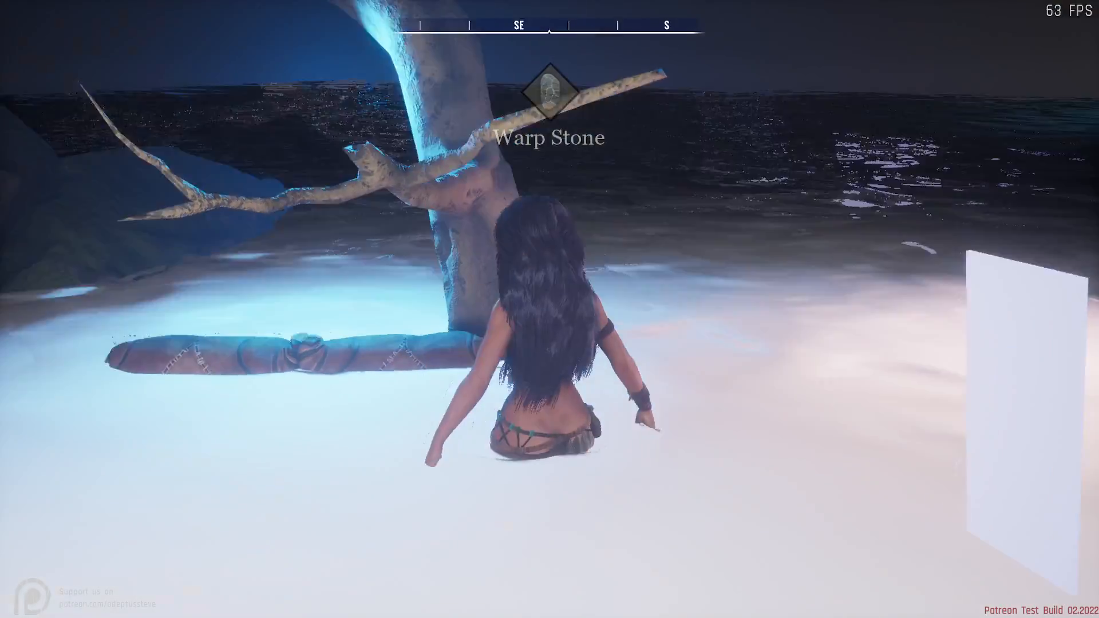
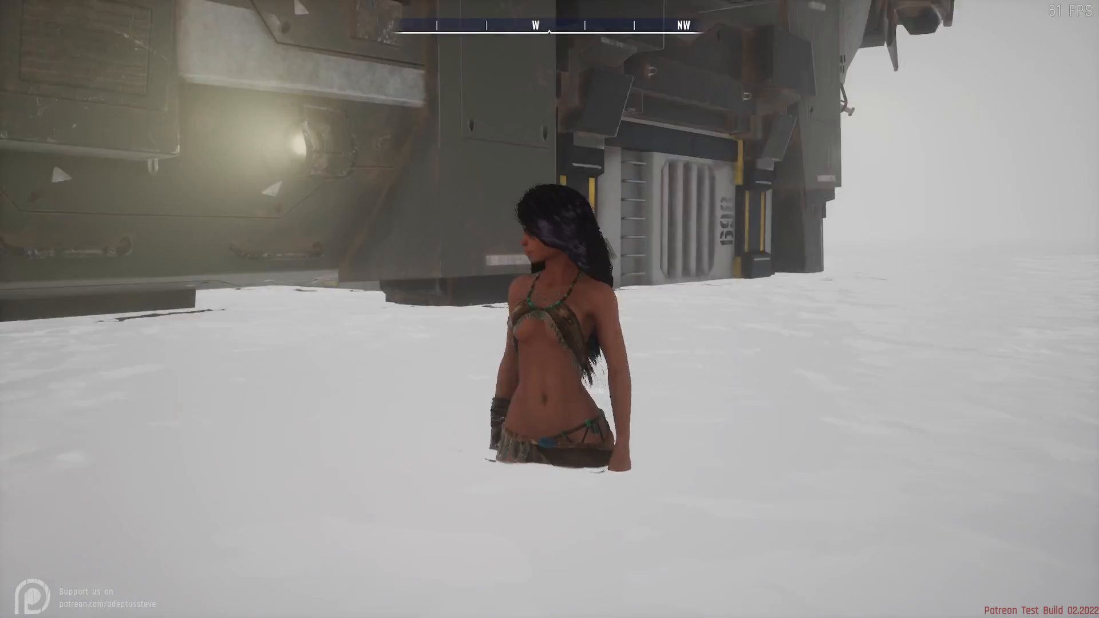
# - Explore the snow-covered map around the vehicles and the warp stone, up to the blonde character near the tree
pyautogui.press('w')
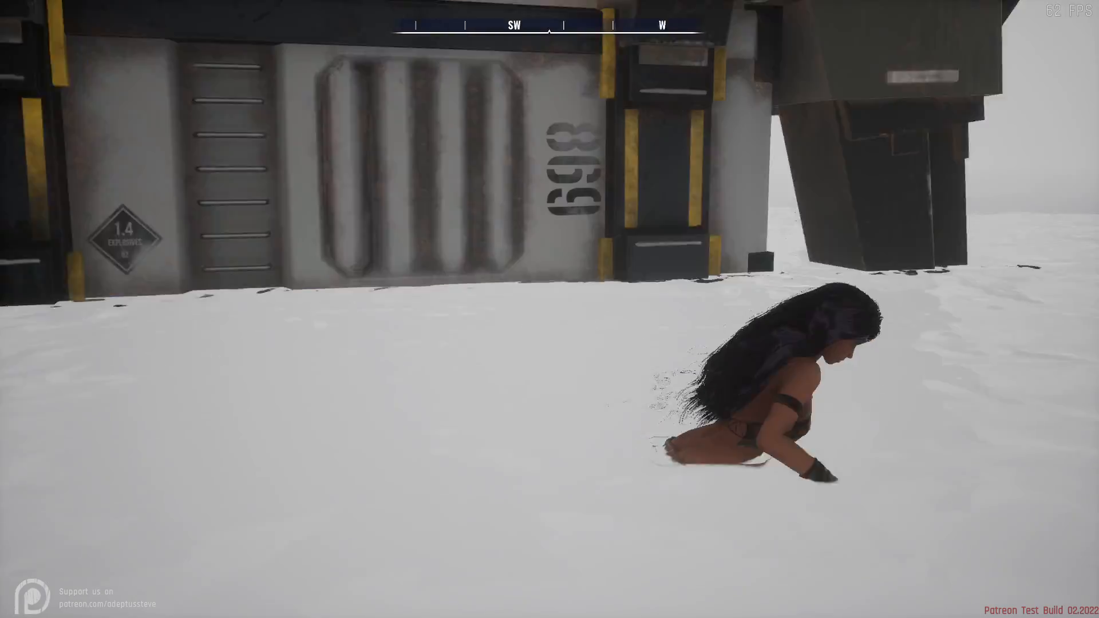
pyautogui.press('w')
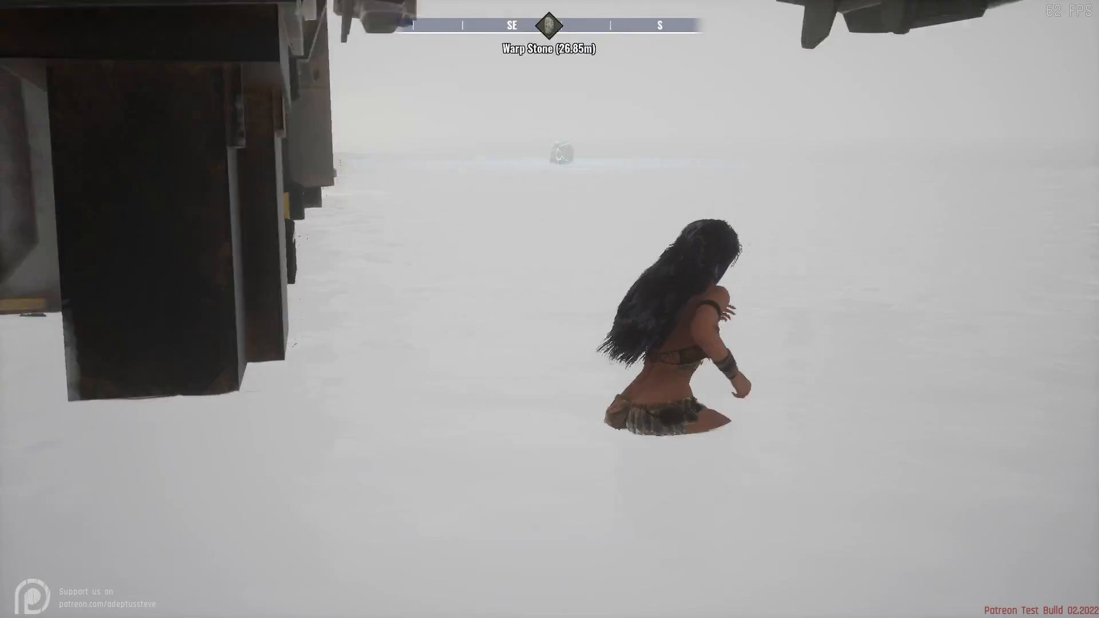
pyautogui.press('w')
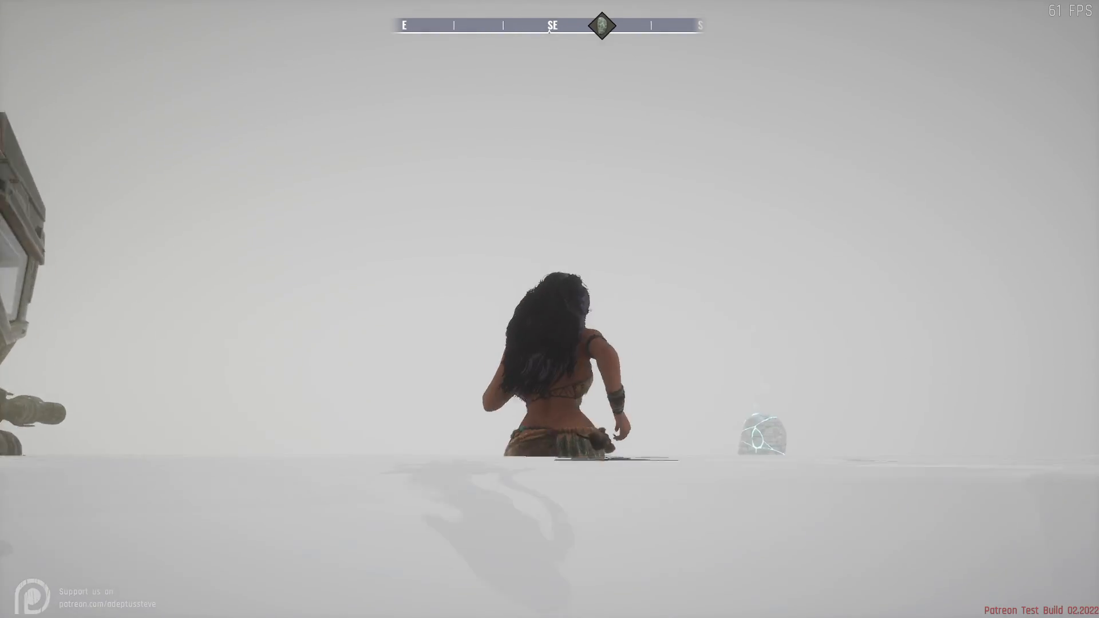
pyautogui.press('w')
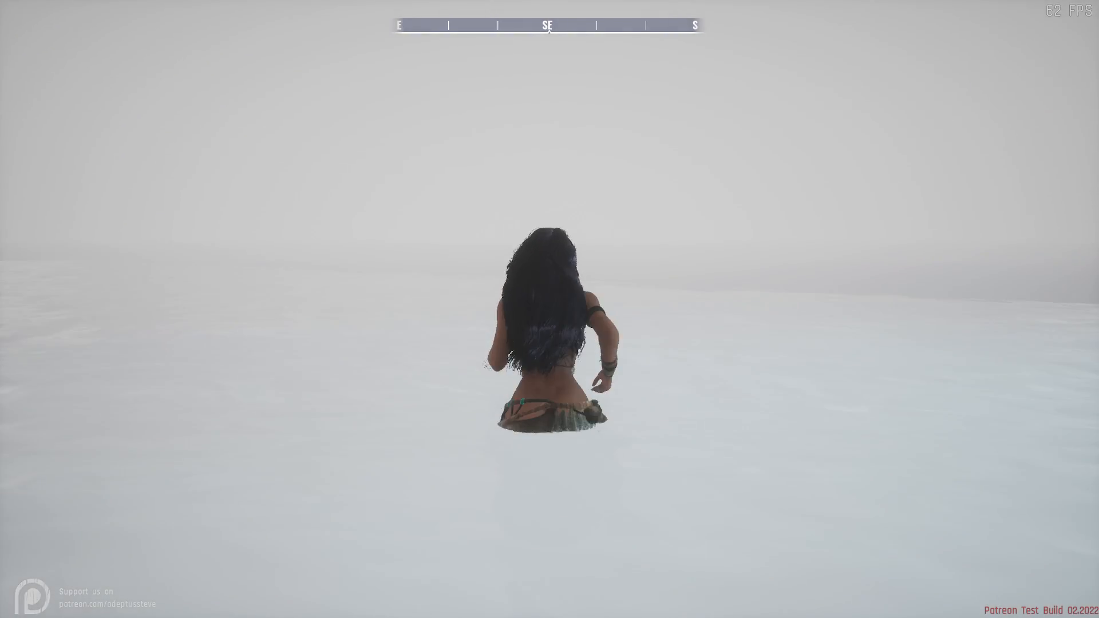
pyautogui.press('w')
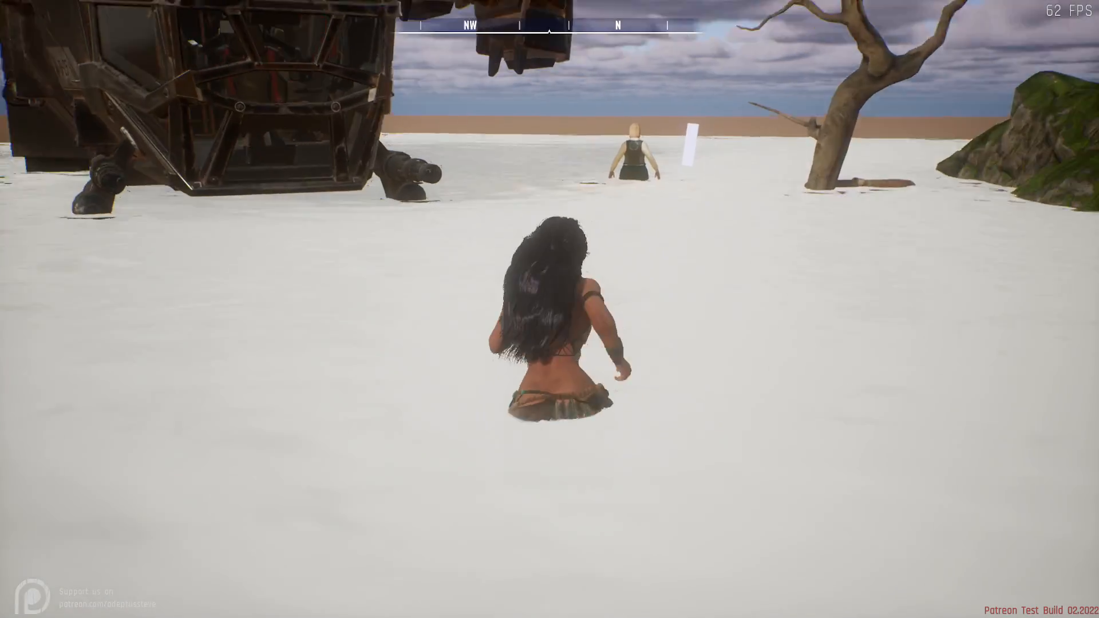
pyautogui.press('w')
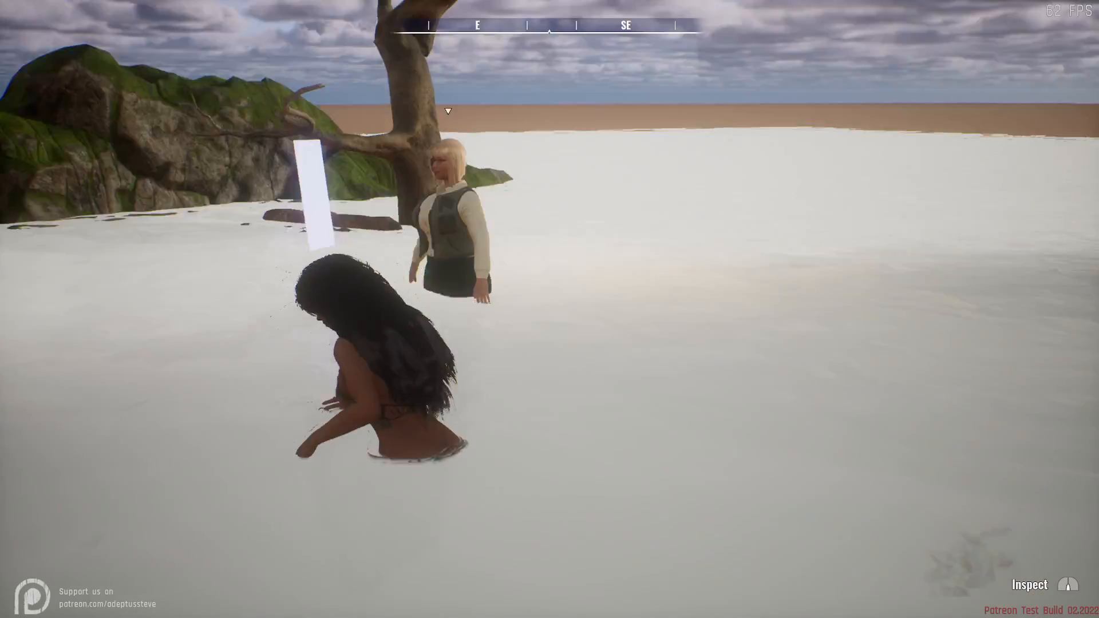
pyautogui.press('w')
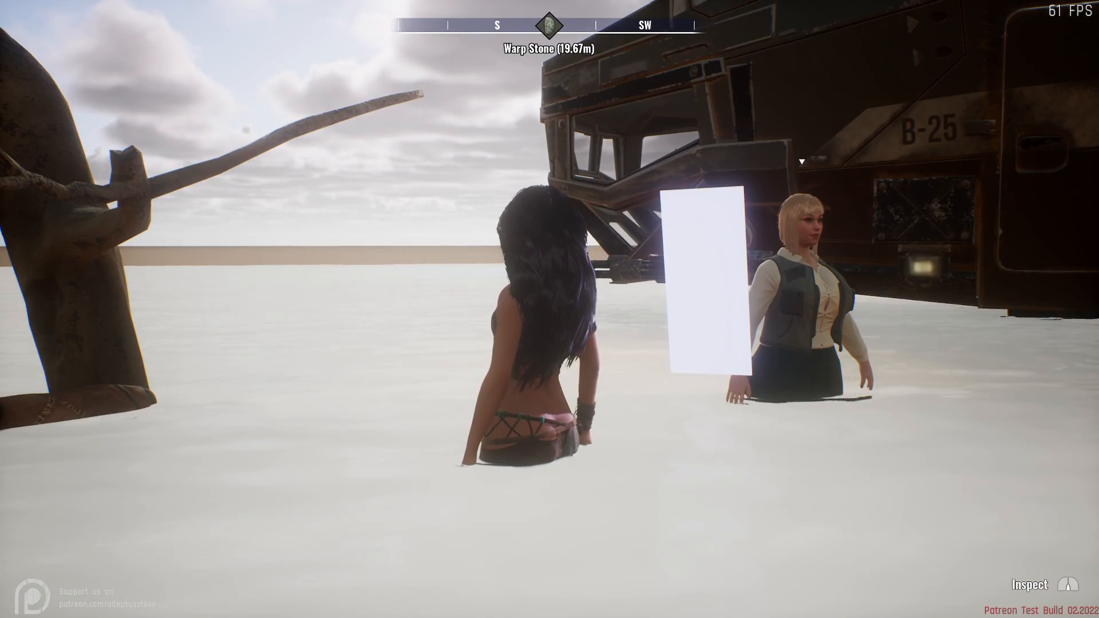
pyautogui.press('d')
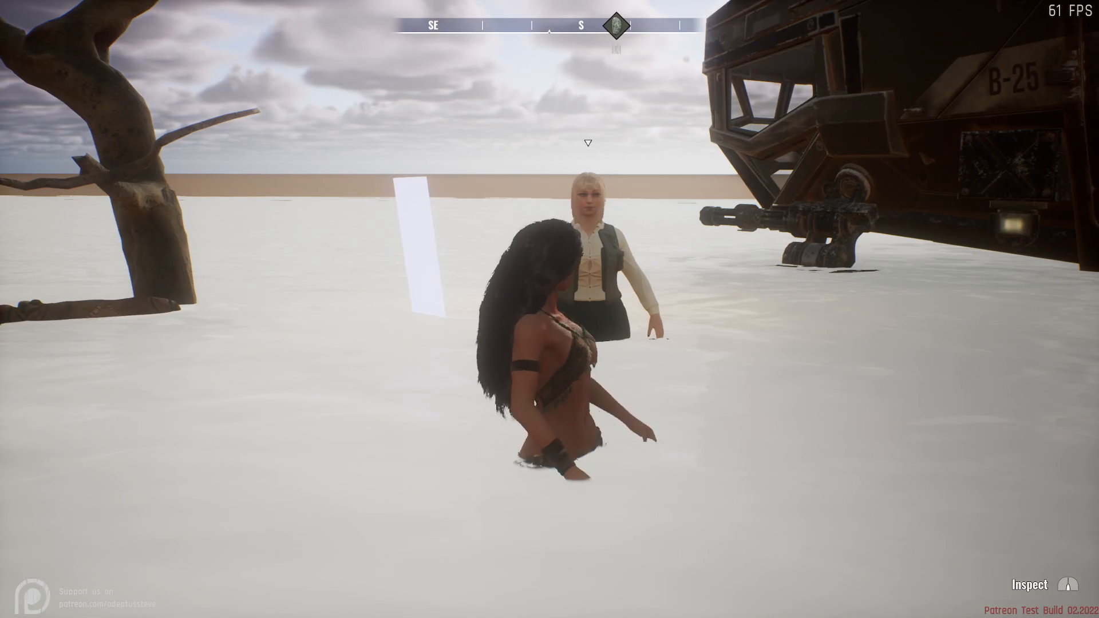
pyautogui.press('w')
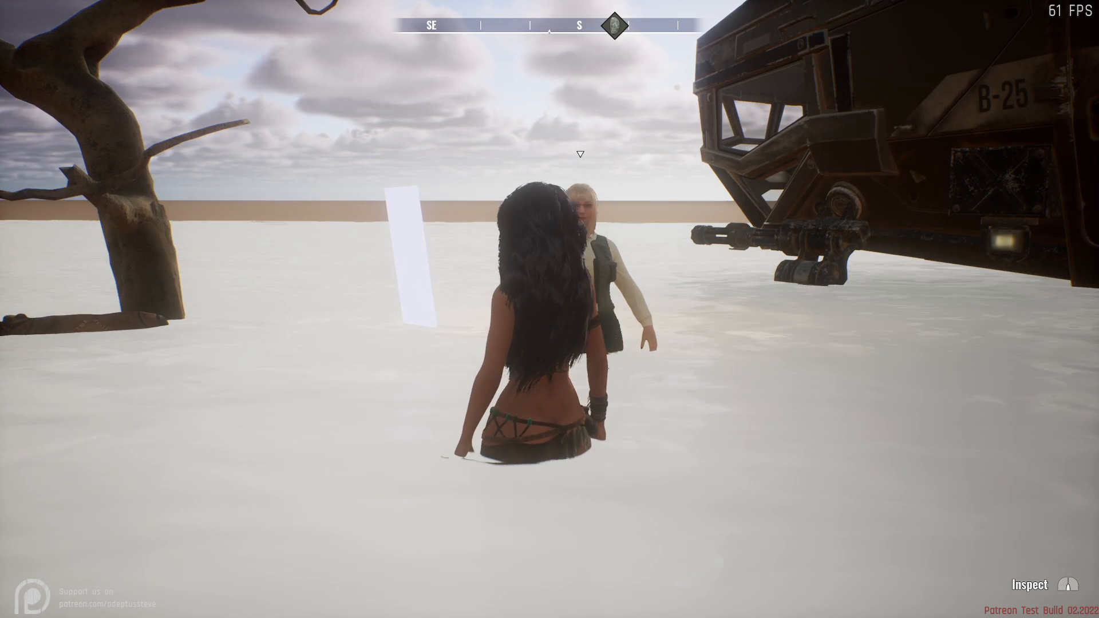
# - Close the pause menu and open the sandbox editor for the current map
pyautogui.press('Escape')
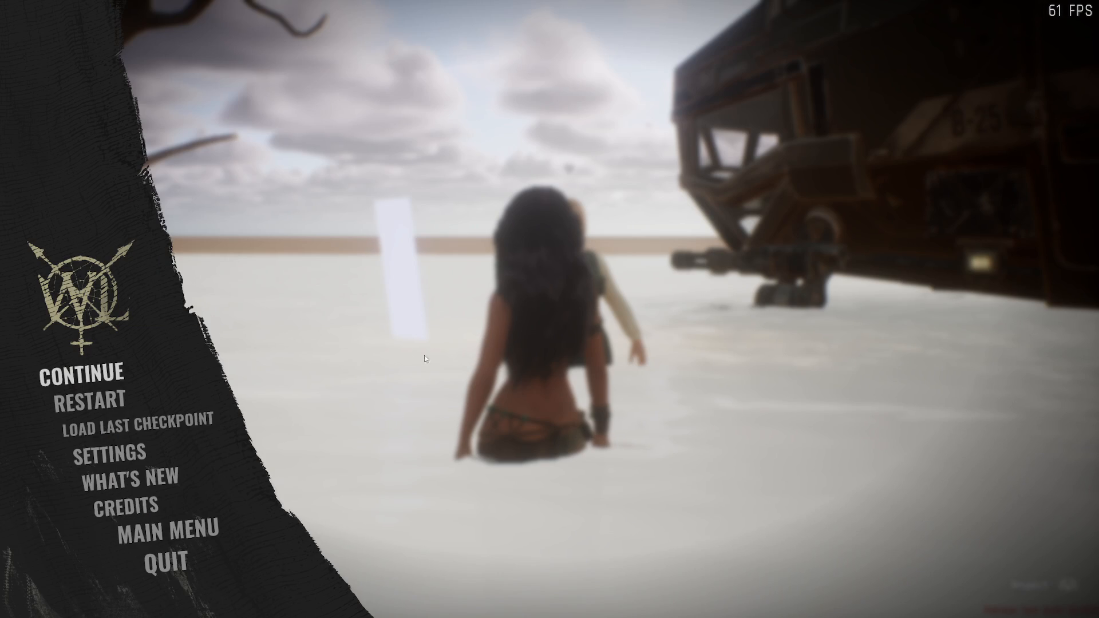
pyautogui.press('Escape')
pyautogui.press('n')
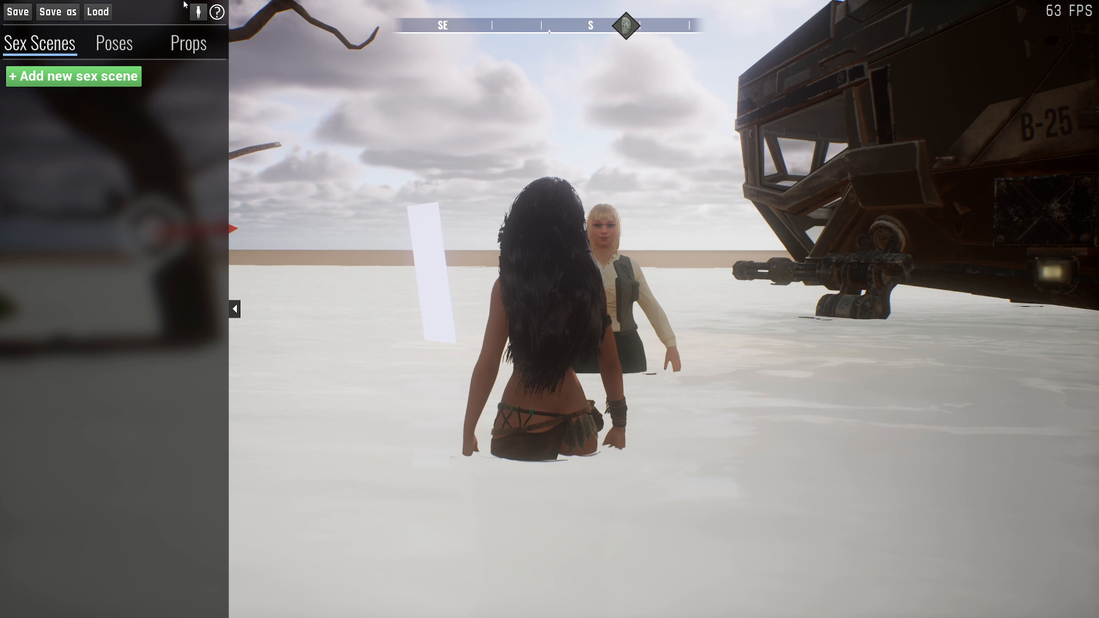
pyautogui.click(58, 11)
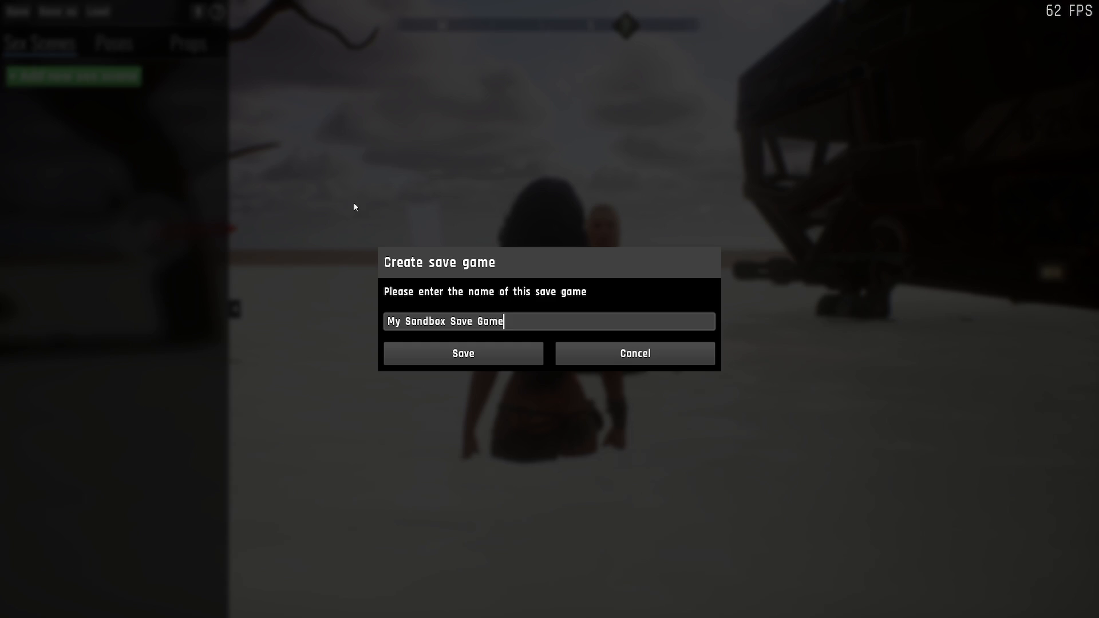
pyautogui.click(516, 321)
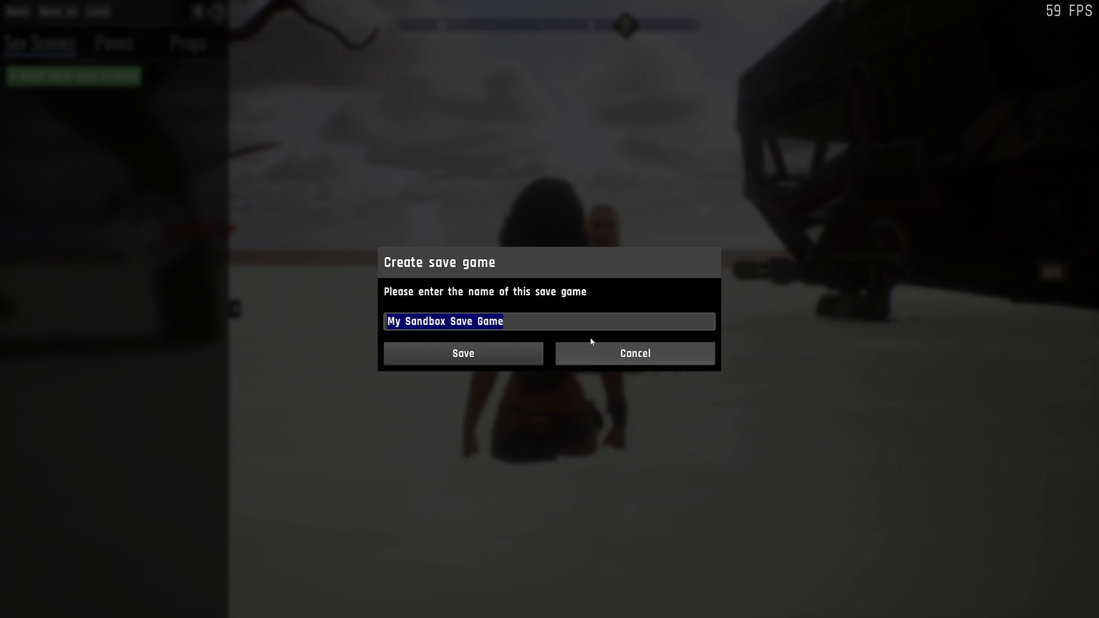
pyautogui.click(606, 352)
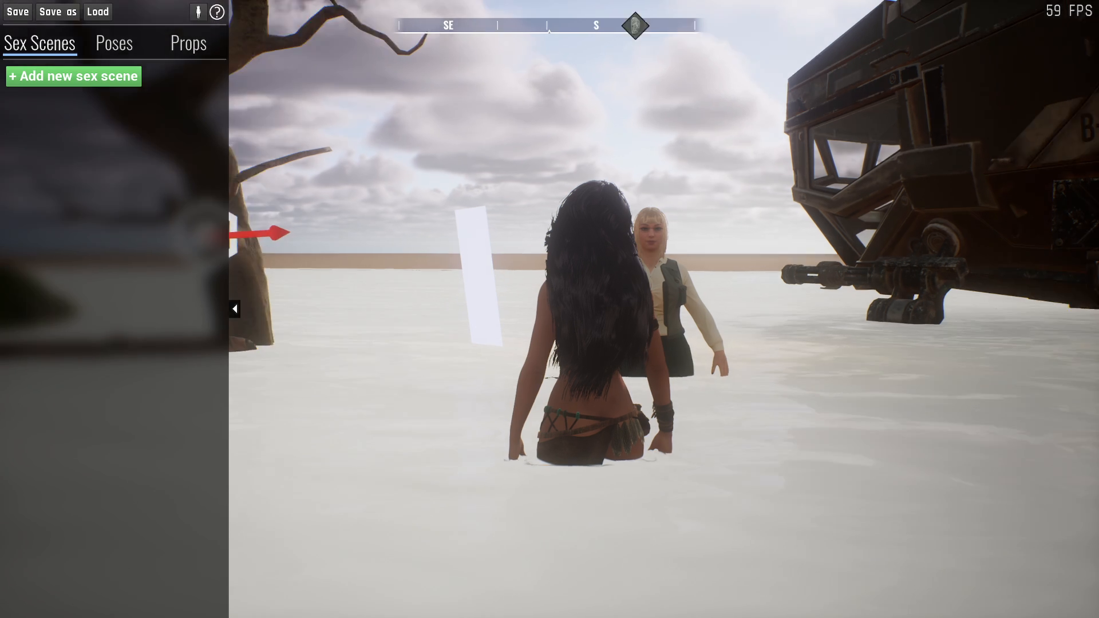
# - Load the sandbox save game Test2 and bring the red car into view
pyautogui.moveTo(573, 298); pyautogui.dragTo(410, 293, button='right')
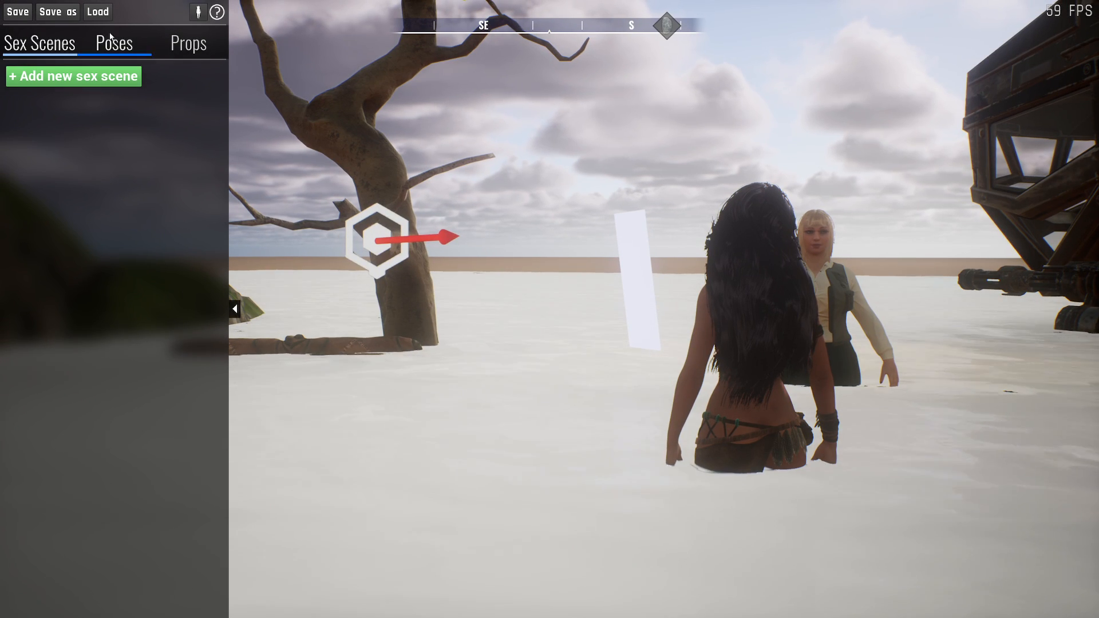
pyautogui.click(99, 13)
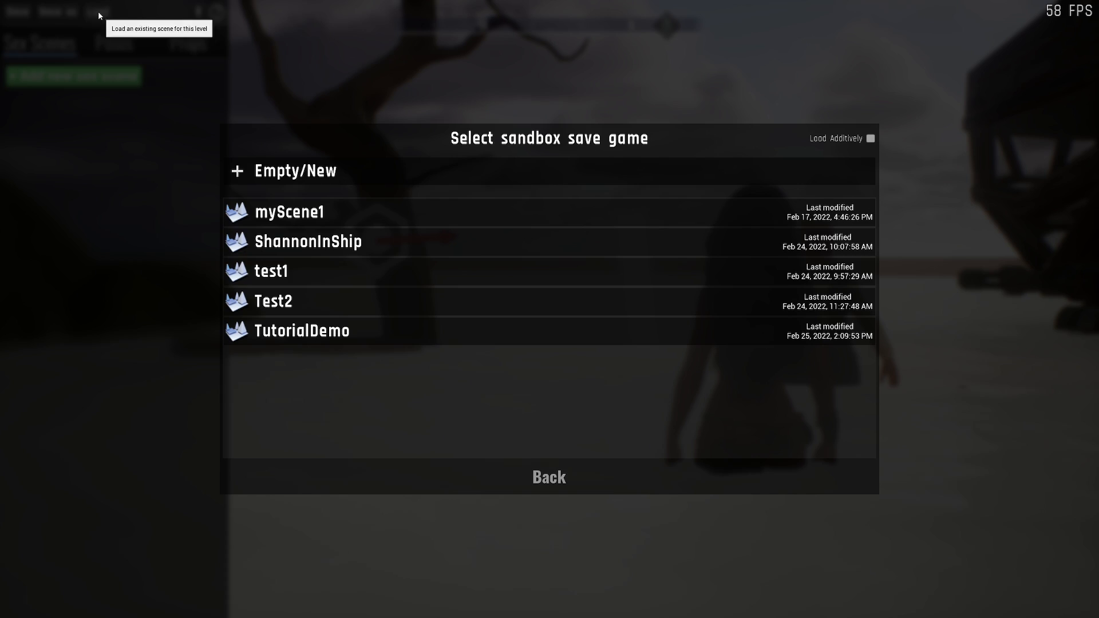
pyautogui.click(362, 299)
pyautogui.moveTo(558, 424); pyautogui.dragTo(1098, 412, button='right')
pyautogui.press('w')
pyautogui.press('a')
pyautogui.press('s')
pyautogui.press('a')
pyautogui.press('d')
pyautogui.moveTo(610, 388); pyautogui.dragTo(576, 380, button='right')
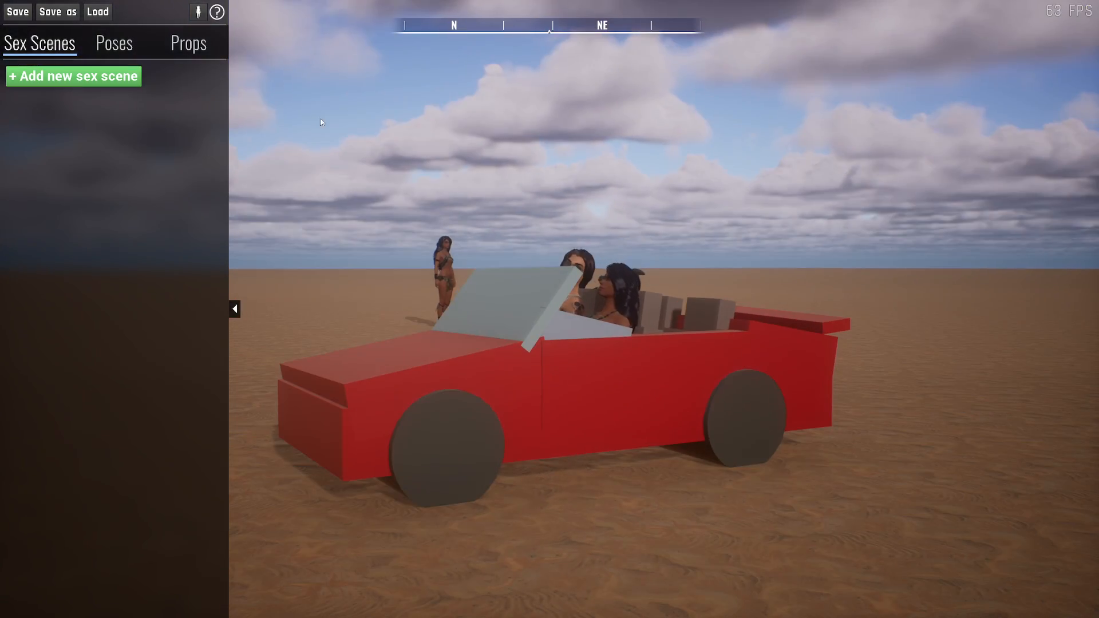
# - Place a Cube and a Plane from the Prototype props beside the red car, with the plane against the cube
pyautogui.click(192, 50)
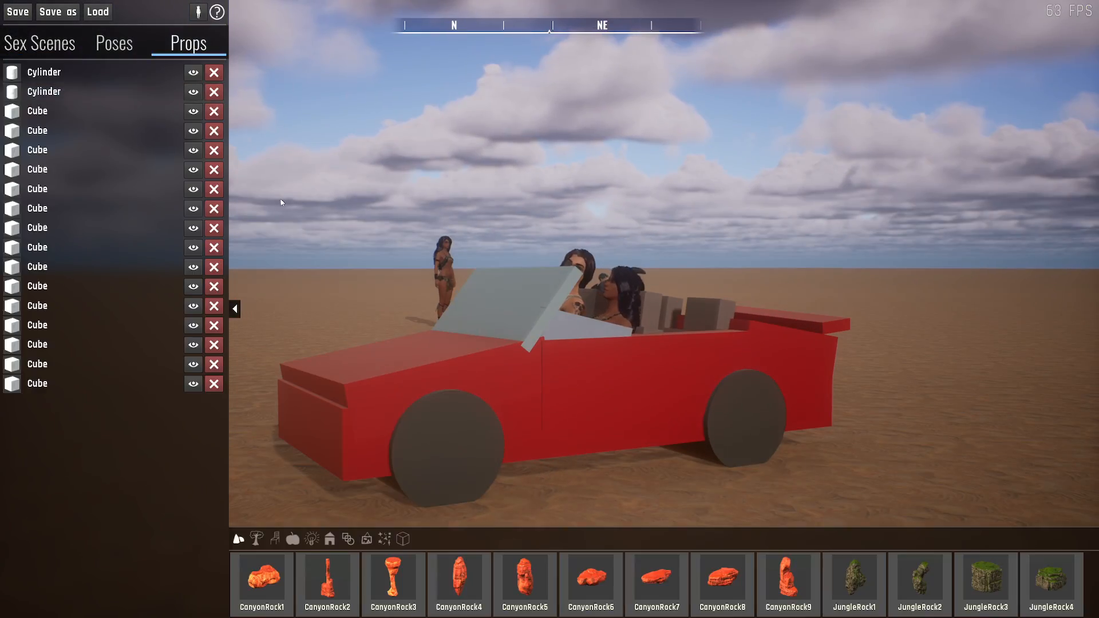
pyautogui.click(403, 538)
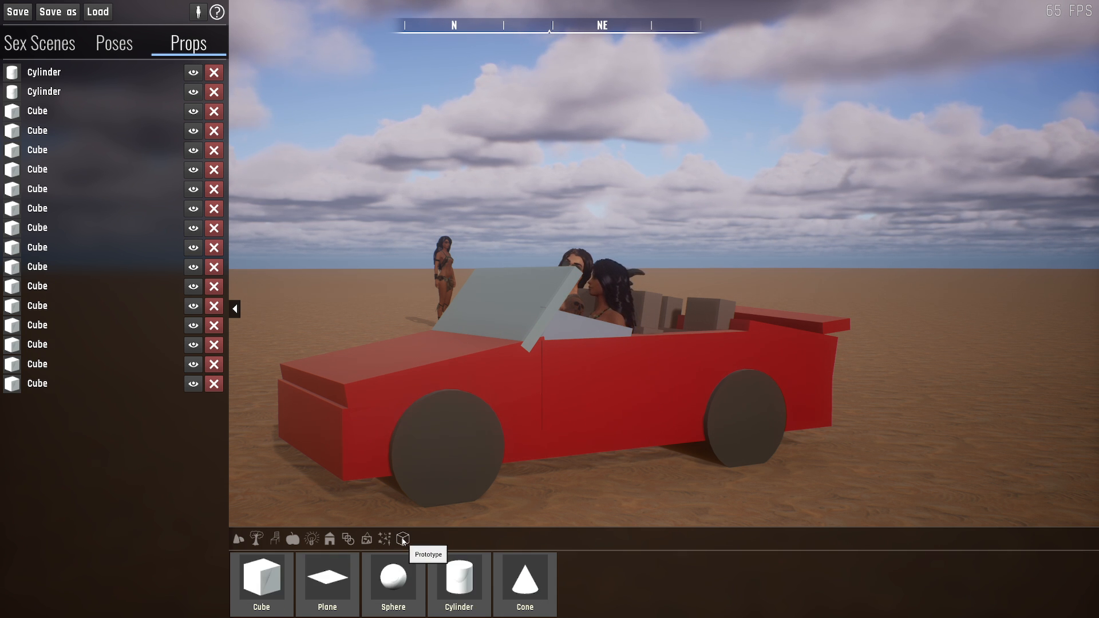
pyautogui.press('s')
pyautogui.moveTo(492, 387); pyautogui.dragTo(515, 453, button='right')
pyautogui.moveTo(272, 575); pyautogui.dragTo(792, 369)
pyautogui.moveTo(331, 575); pyautogui.dragTo(802, 321)
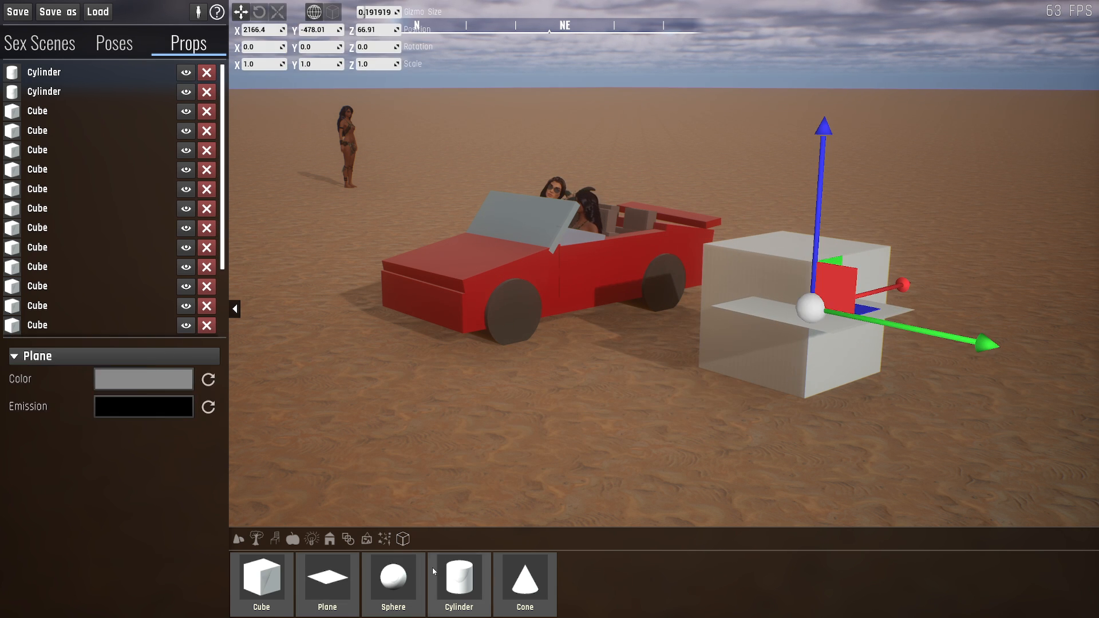
# - Place a Sphere and a Cylinder in front of the red car, put a Cone on top of the cylinder, and select the cone
pyautogui.moveTo(394, 578); pyautogui.dragTo(567, 458)
pyautogui.moveTo(459, 578); pyautogui.dragTo(541, 338)
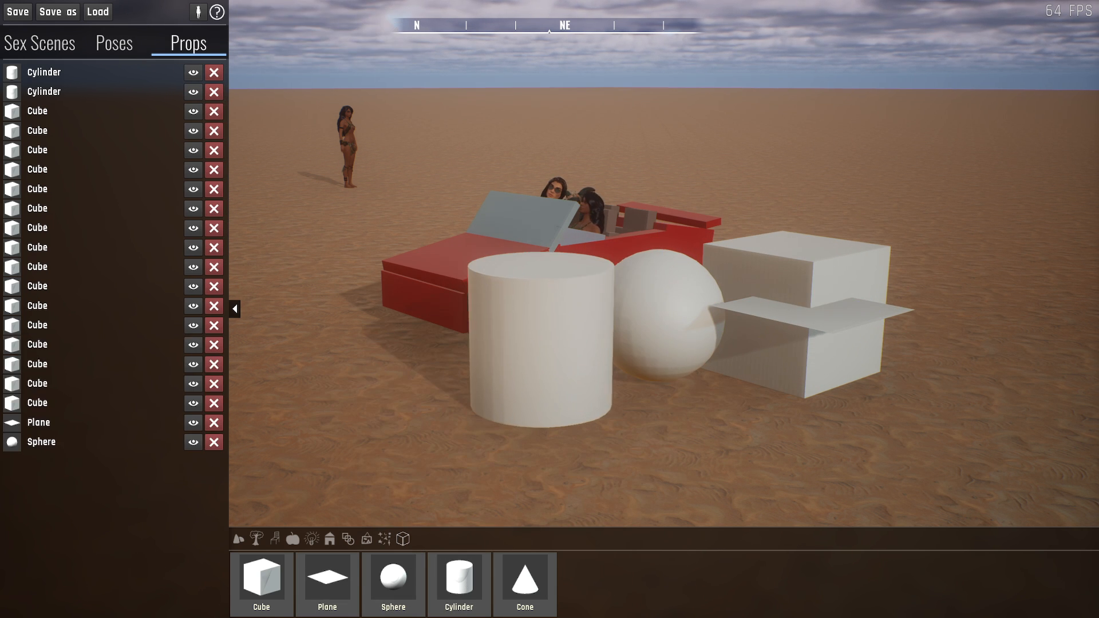
pyautogui.moveTo(525, 578); pyautogui.dragTo(538, 267)
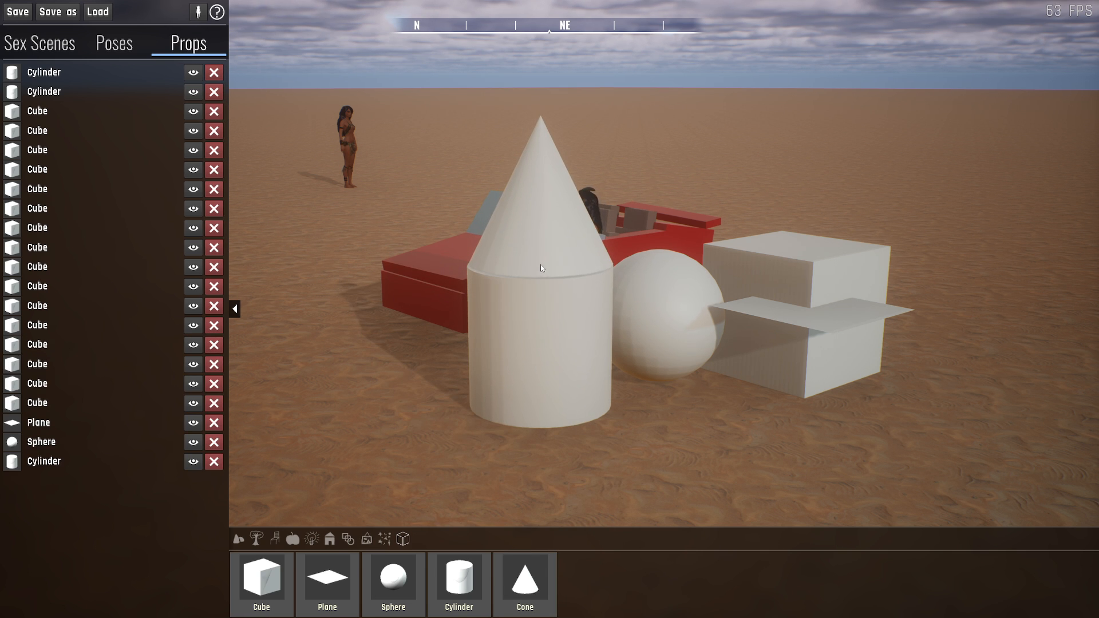
pyautogui.click(541, 266)
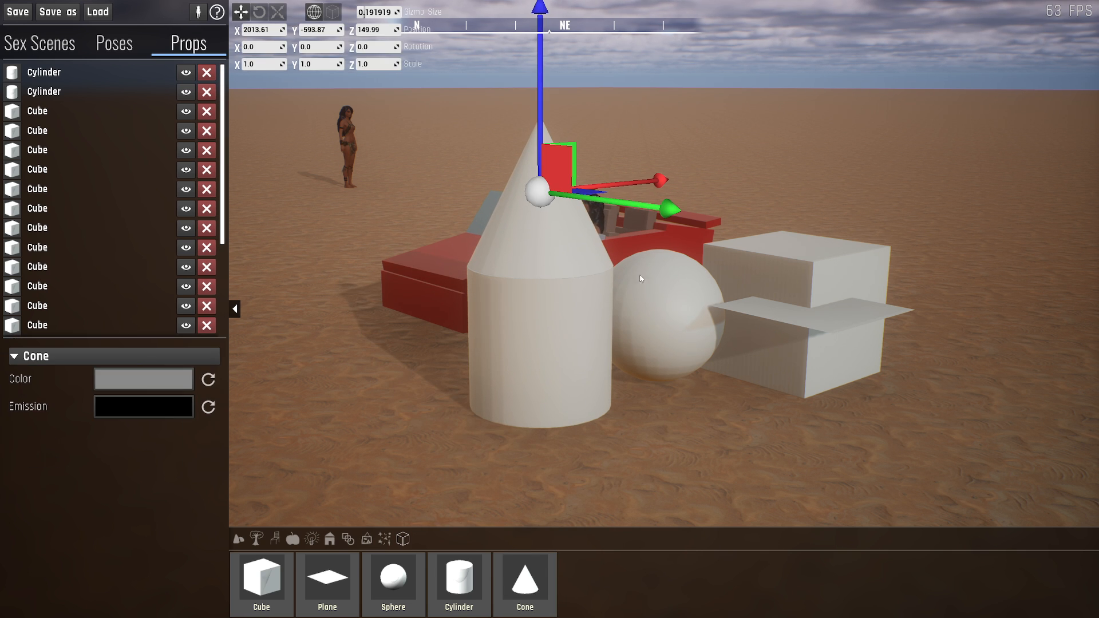
# - Set the sphere's color to dark red, hex sRGB 700018FF
pyautogui.click(667, 286)
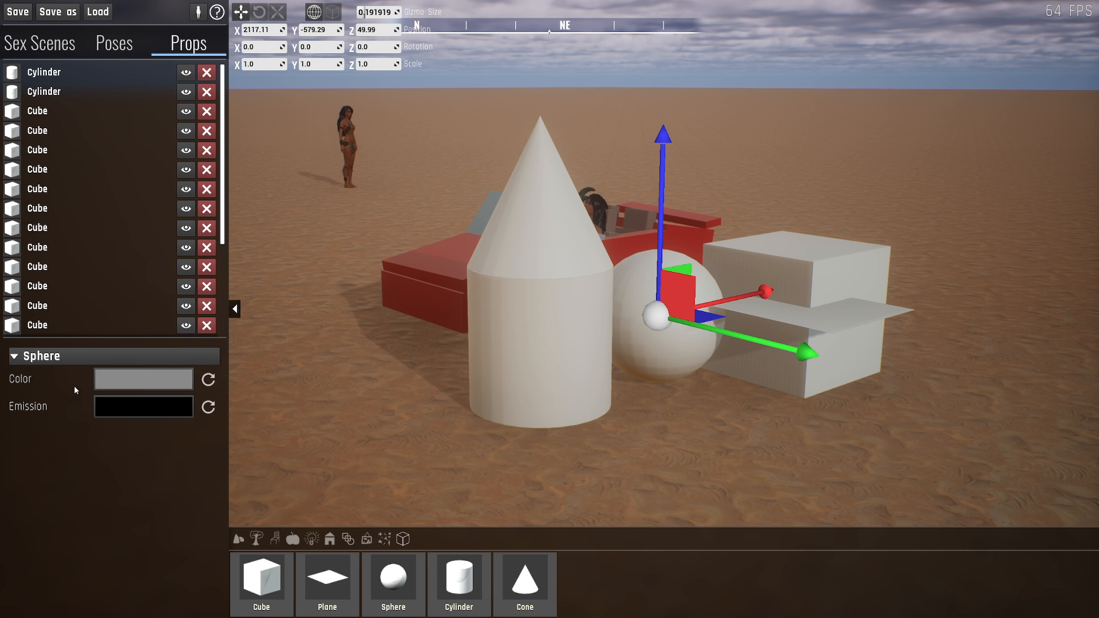
pyautogui.click(122, 377)
pyautogui.moveTo(165, 171)
pyautogui.mouseDown()
pyautogui.moveTo(196, 181)
pyautogui.moveTo(261, 104)
pyautogui.mouseUp()
pyautogui.click(256, 207)
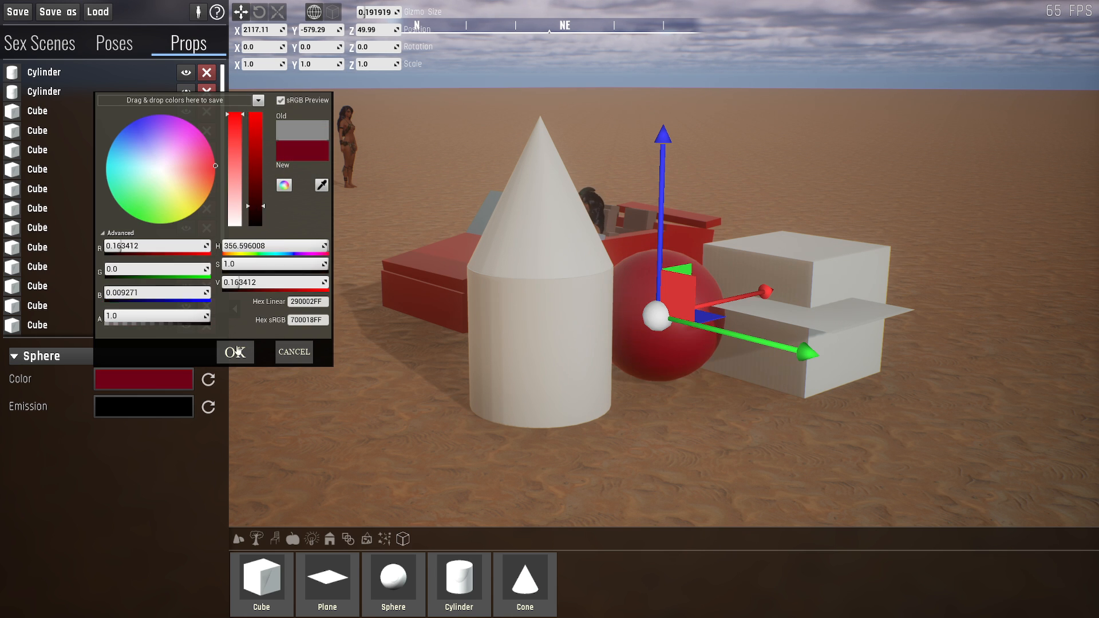
pyautogui.click(235, 352)
# - Set the sphere's emission to full bright red, hex FF0000FF
pyautogui.click(109, 407)
pyautogui.moveTo(256, 251); pyautogui.dragTo(250, 90)
pyautogui.moveTo(161, 196); pyautogui.dragTo(215, 197)
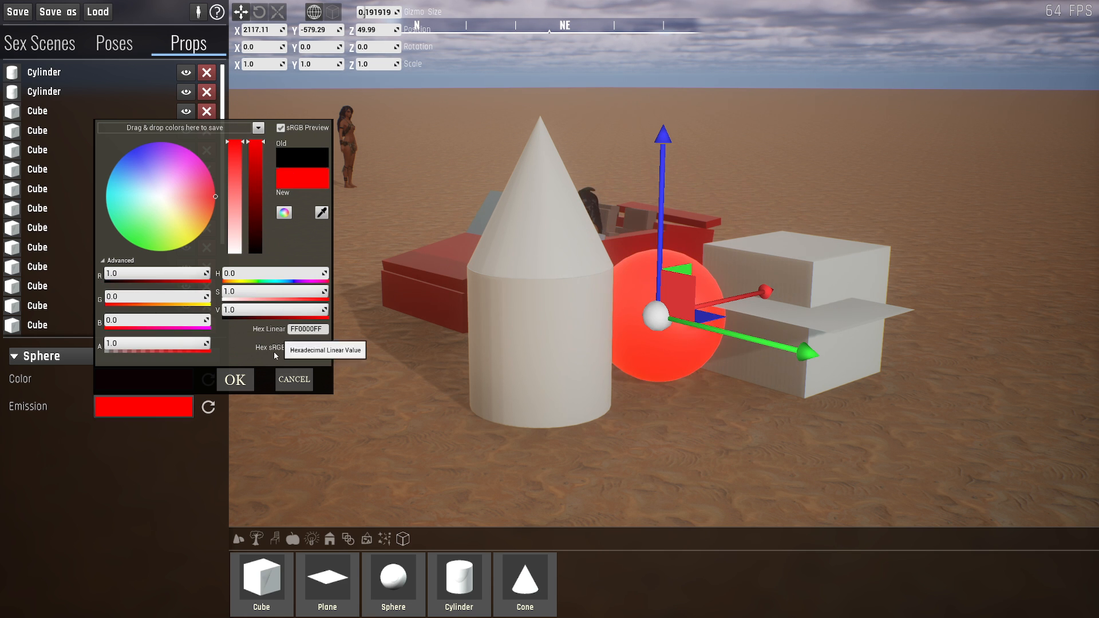
pyautogui.click(229, 388)
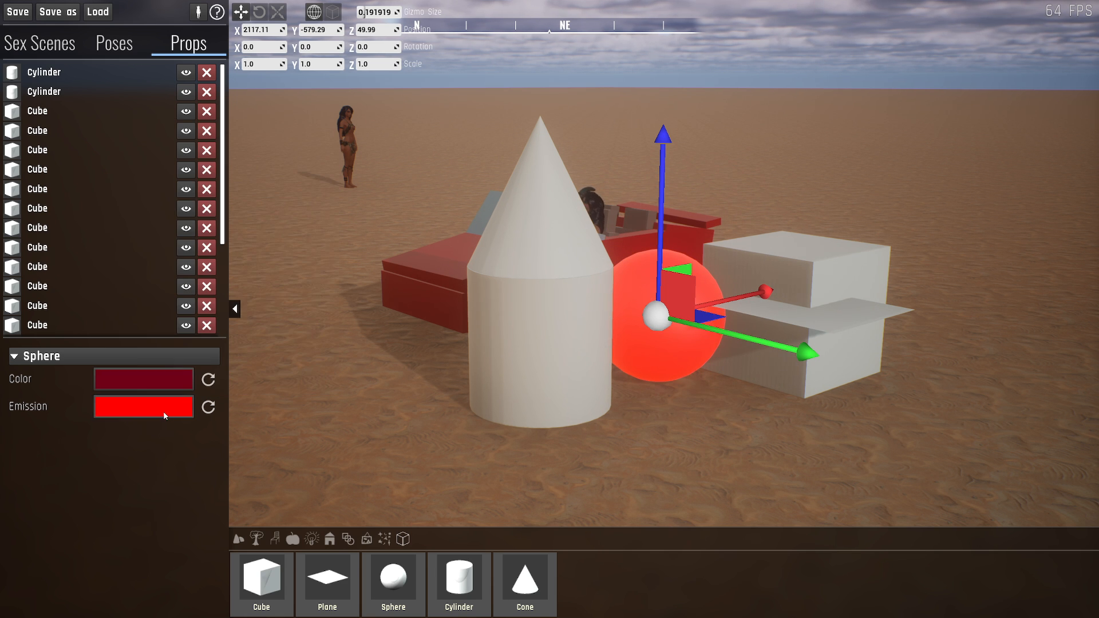
# - Set the value (V) of the sphere's emission color to 5.0
pyautogui.click(163, 411)
pyautogui.moveTo(237, 165); pyautogui.dragTo(255, 141)
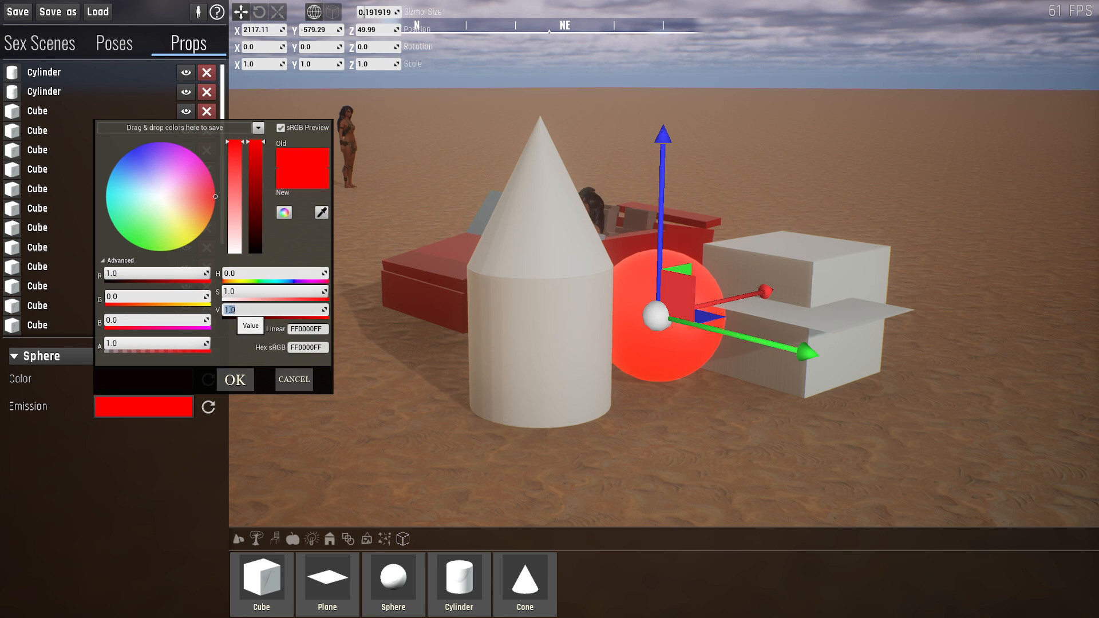
pyautogui.press('Return')
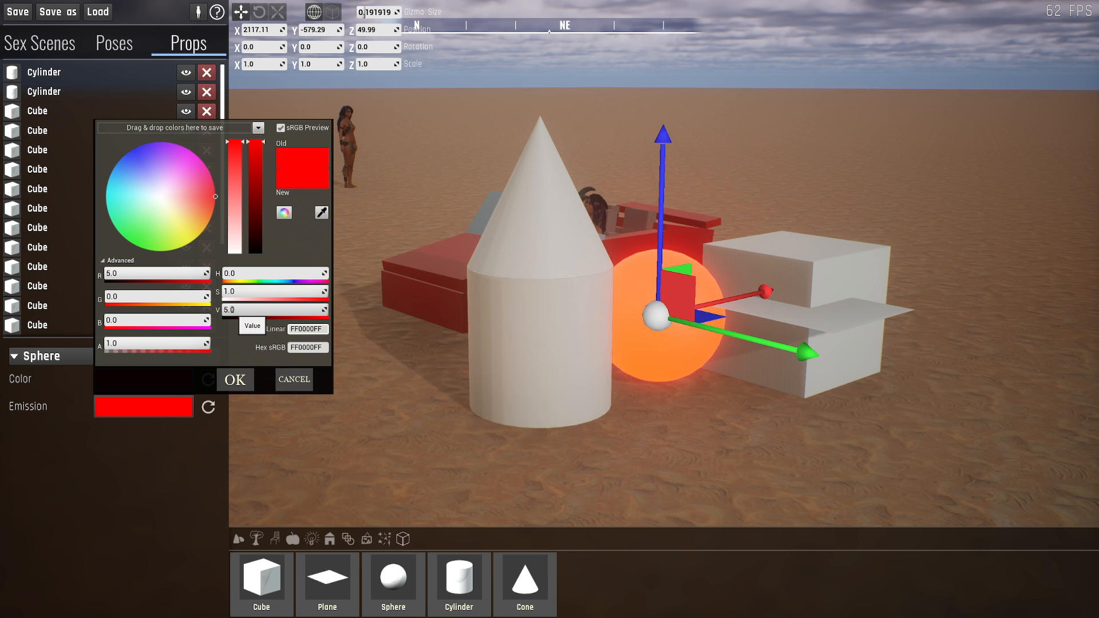
# - Set the value (V) of the sphere's emission color to 50.0 and inspect the glow up close
pyautogui.click(230, 310)
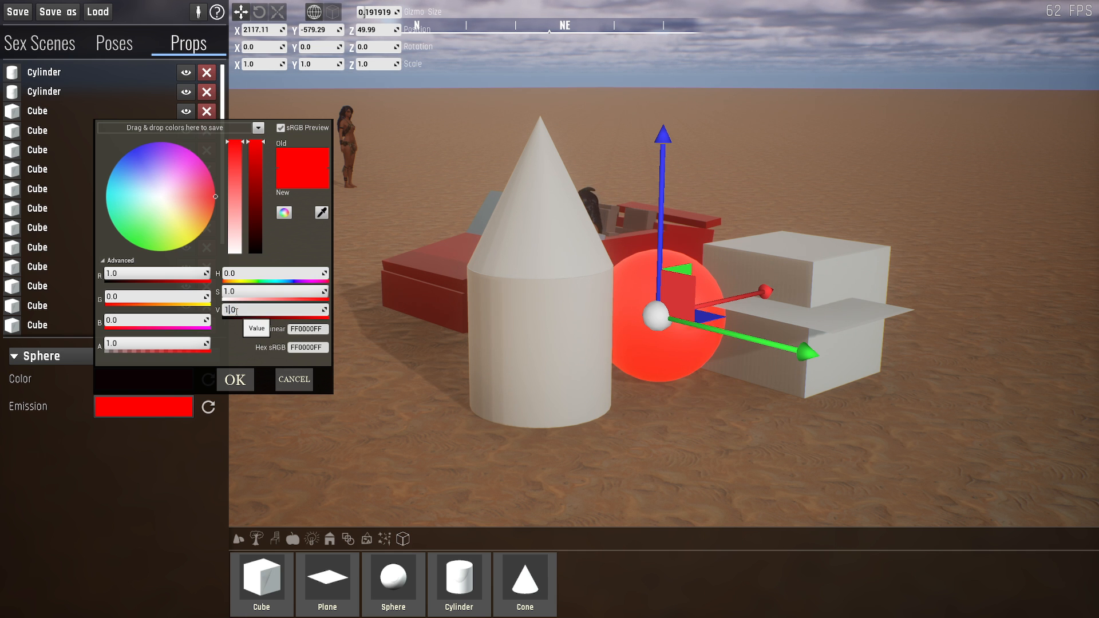
pyautogui.press('Return')
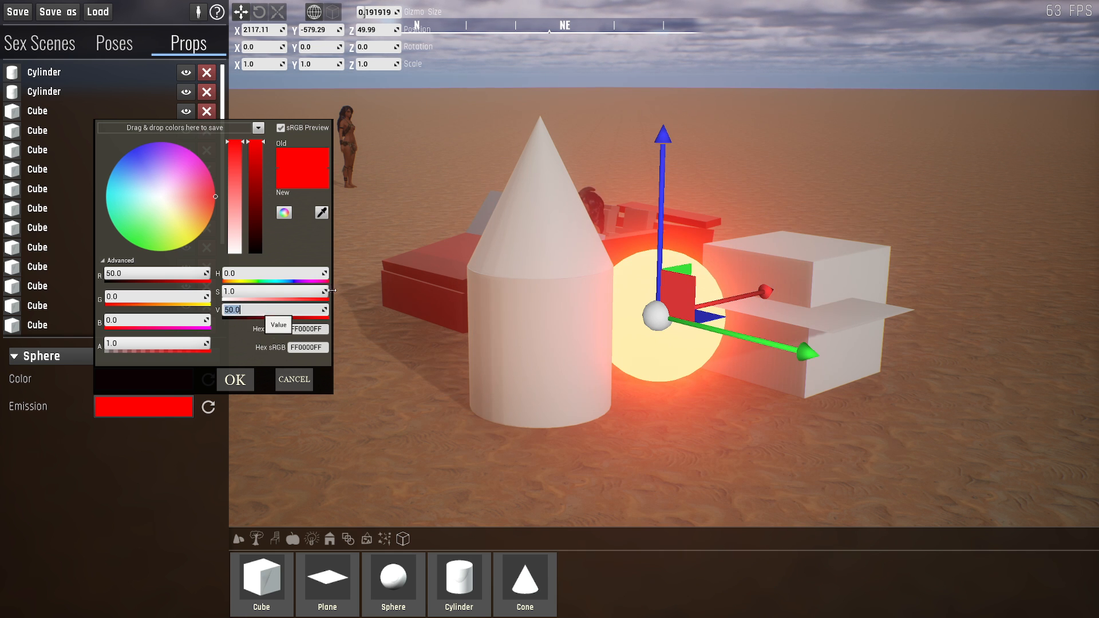
pyautogui.moveTo(401, 298); pyautogui.dragTo(369, 238, button='right')
pyautogui.press('d')
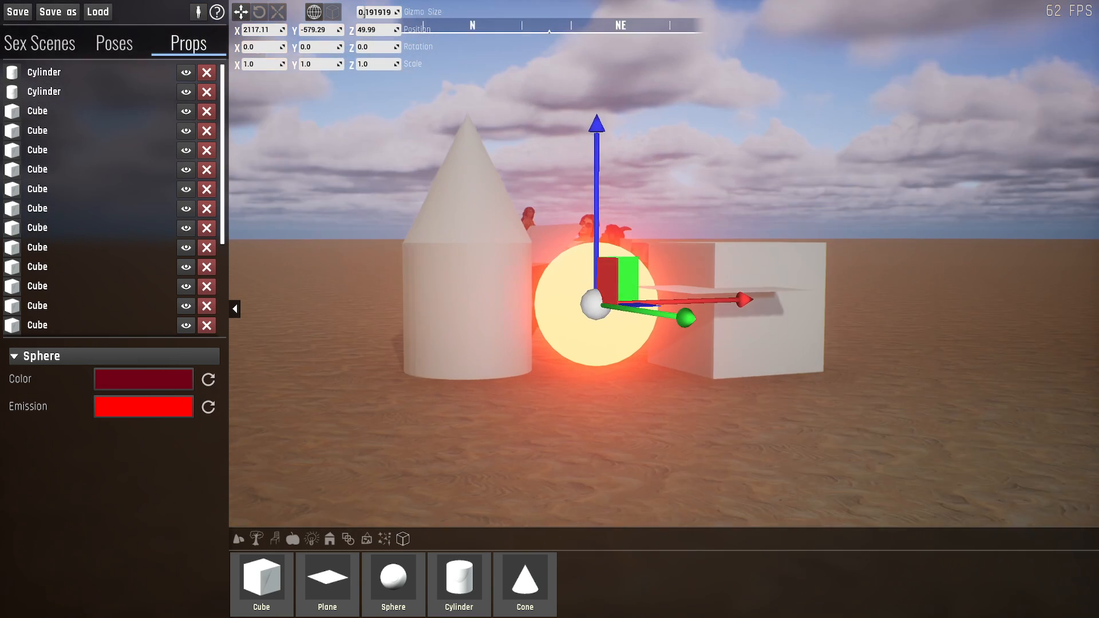
pyautogui.press('q')
pyautogui.moveTo(588, 339)
pyautogui.mouseDown(button='right')
pyautogui.moveTo(576, 321)
pyautogui.moveTo(592, 351)
pyautogui.mouseUp(button='right')
pyautogui.press('e')
pyautogui.press('w')
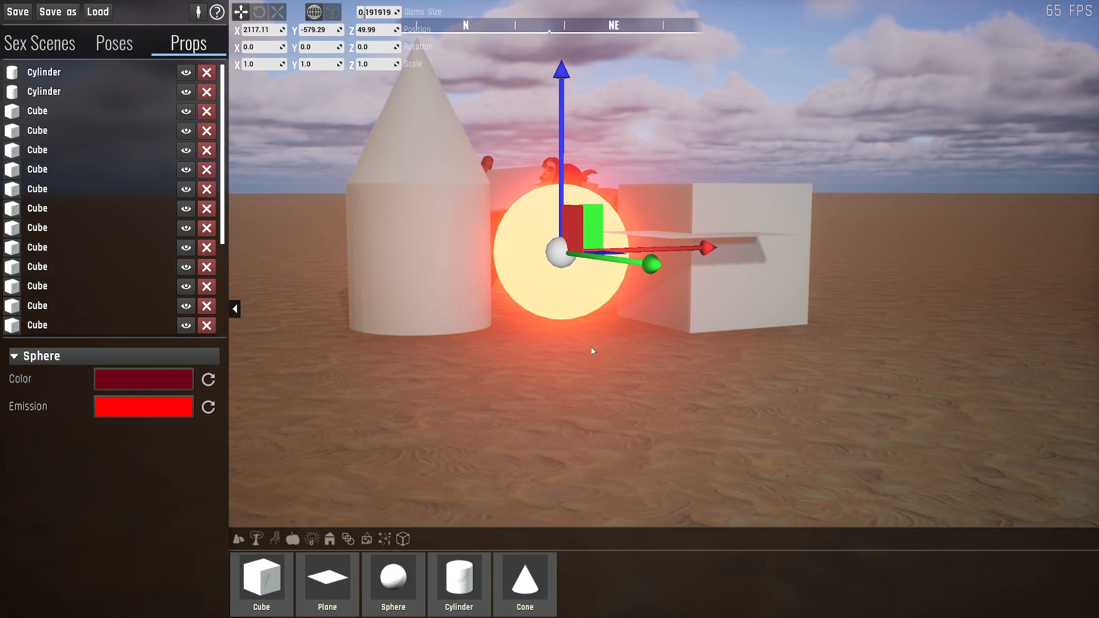
# - Set the value (V) of the sphere's emission color to 500.0
pyautogui.click(175, 407)
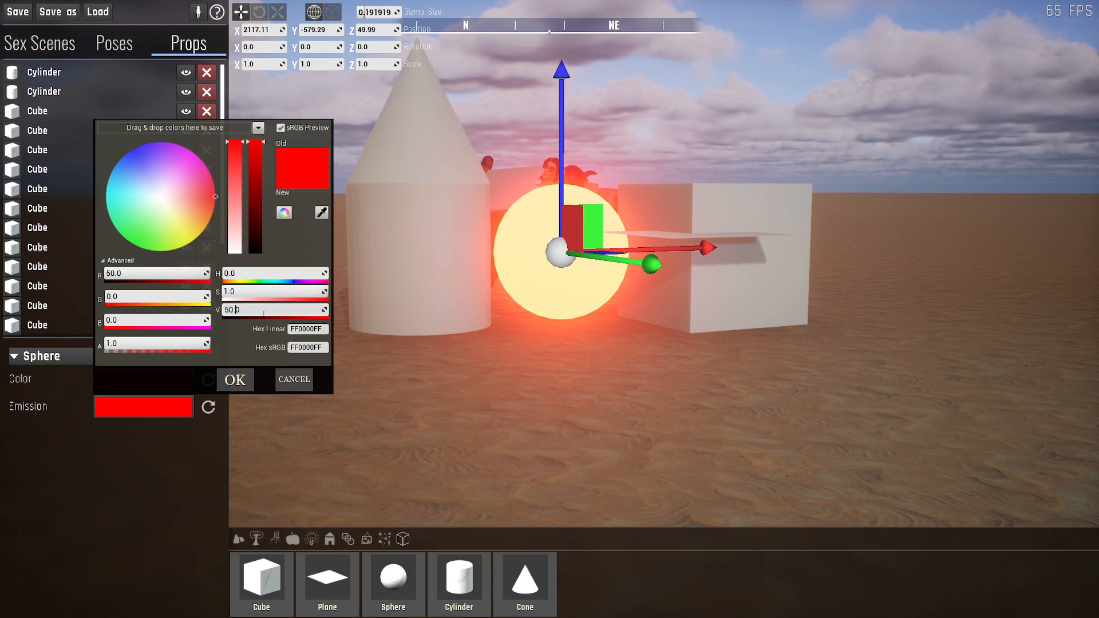
pyautogui.write('0')
pyautogui.press('Return')
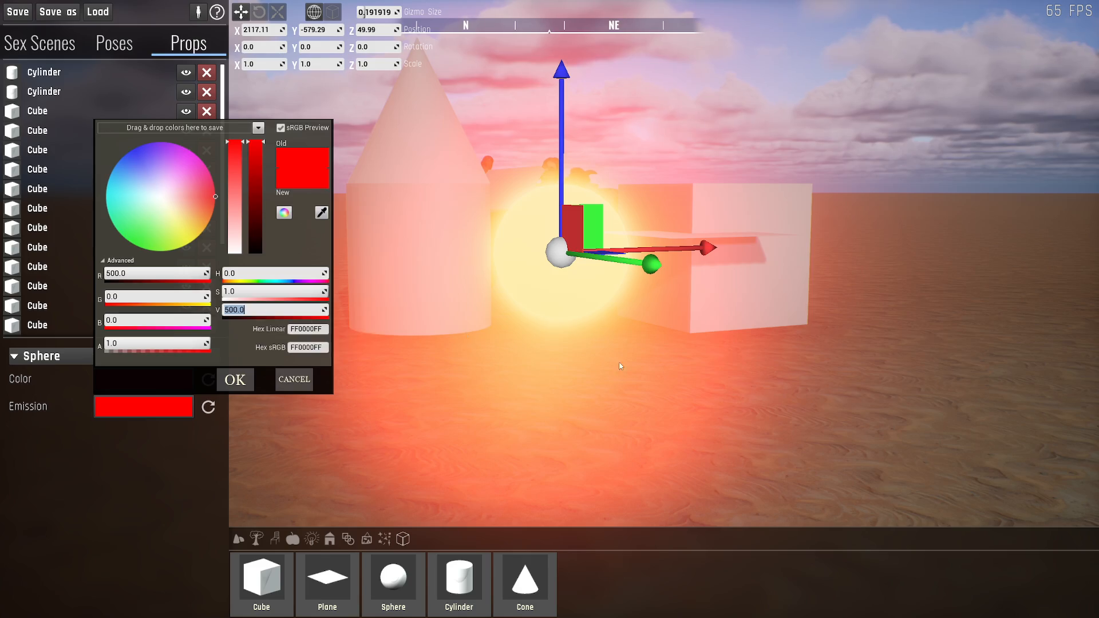
# - Raise the value (V) of the sphere's emission color to 5000.0 and accept the color
pyautogui.press('s')
pyautogui.press('a')
pyautogui.moveTo(621, 366); pyautogui.dragTo(871, 330, button='right')
pyautogui.press('a')
pyautogui.press('d')
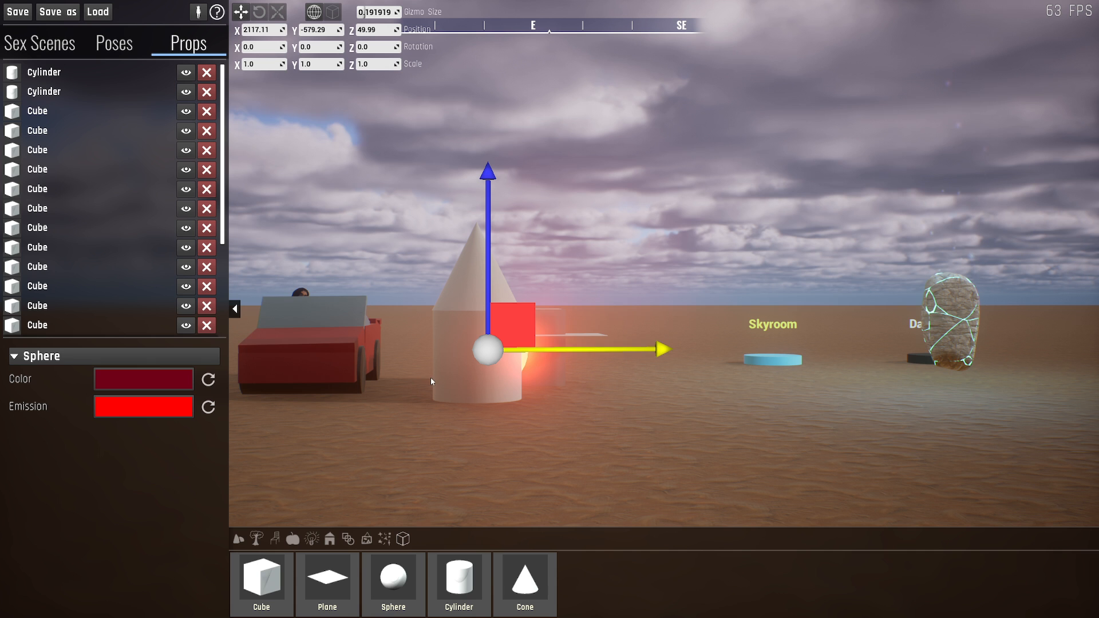
pyautogui.click(144, 408)
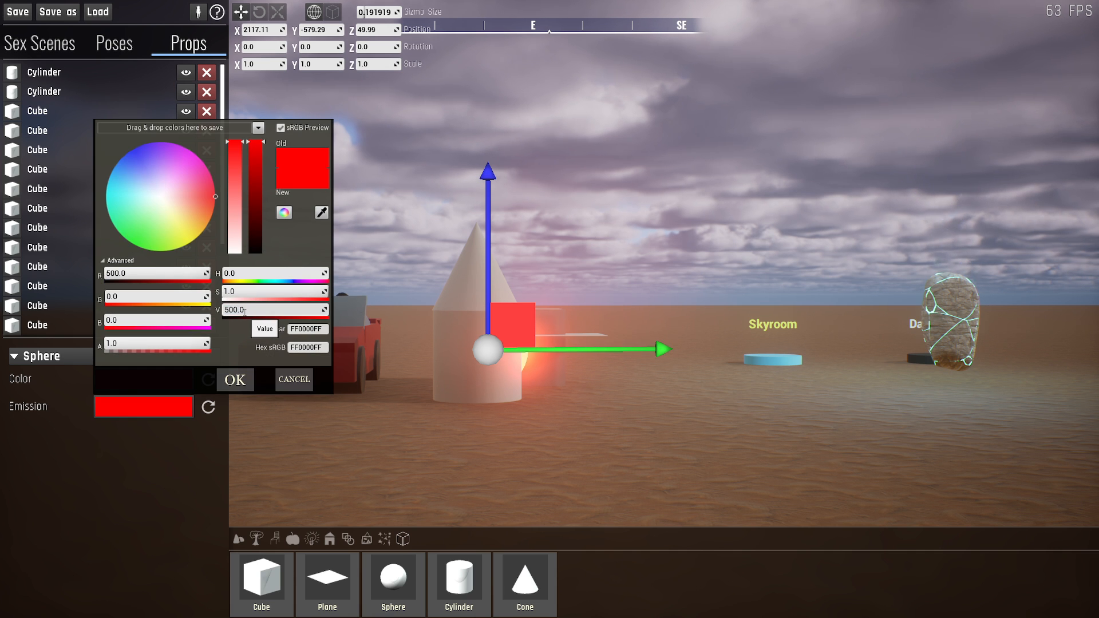
pyautogui.write('0')
pyautogui.press('Return')
pyautogui.click(235, 380)
# - Set the value (V) of the sphere's emission color to 50000000.0 and inspect the glow from farther away
pyautogui.press('d')
pyautogui.moveTo(235, 380); pyautogui.dragTo(192, 396, button='right')
pyautogui.click(192, 396)
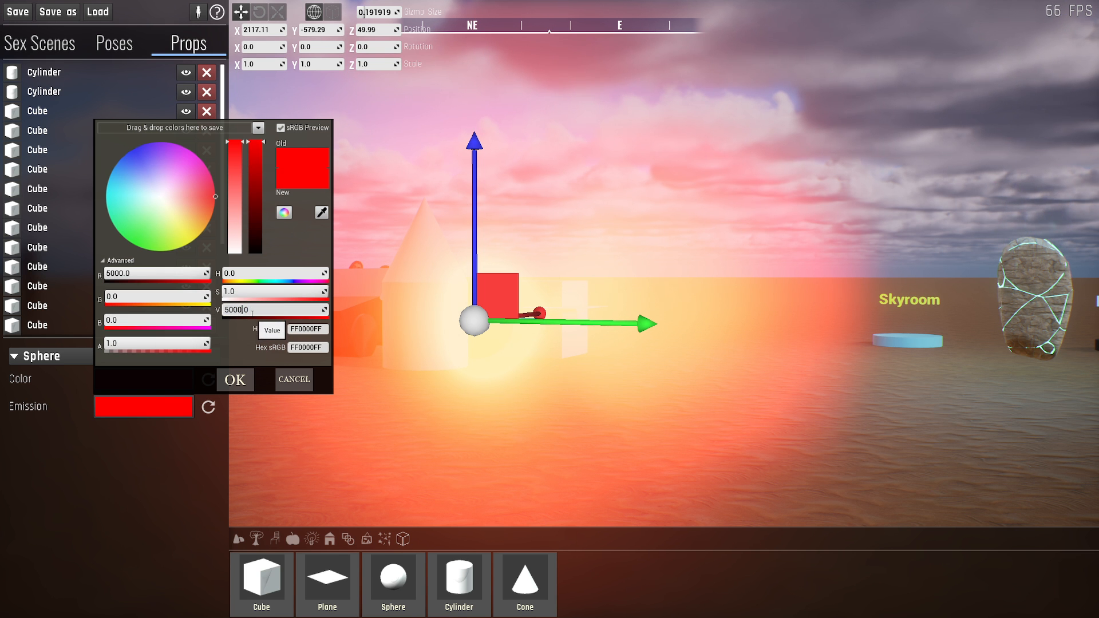
pyautogui.press('Return')
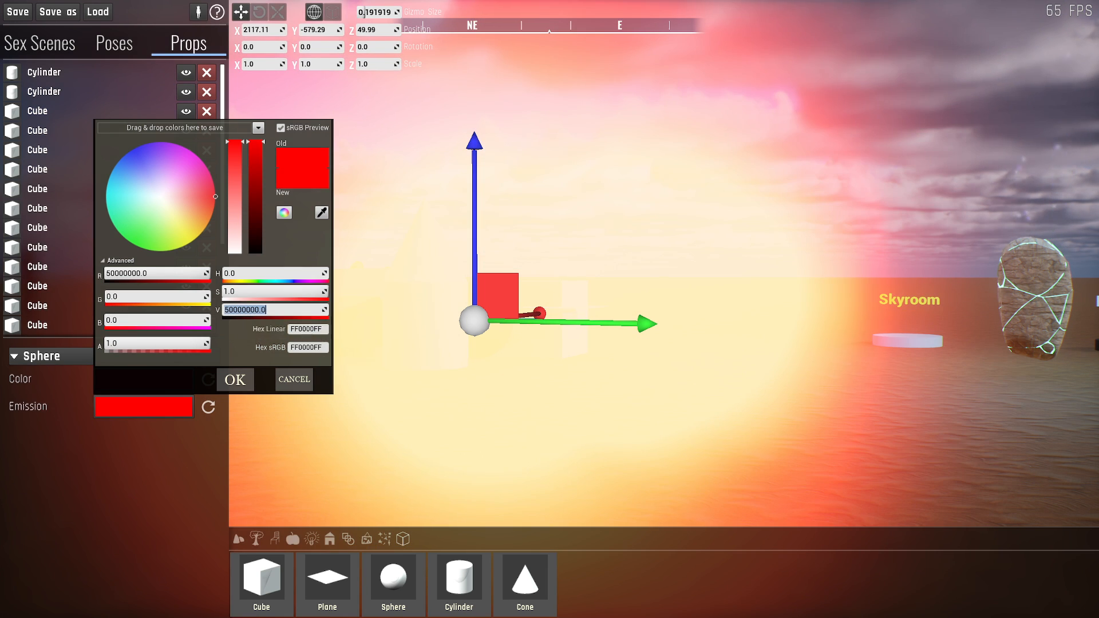
pyautogui.click(235, 379)
pyautogui.press('a')
pyautogui.moveTo(240, 380); pyautogui.dragTo(293, 398, button='right')
pyautogui.press('s')
pyautogui.press('d')
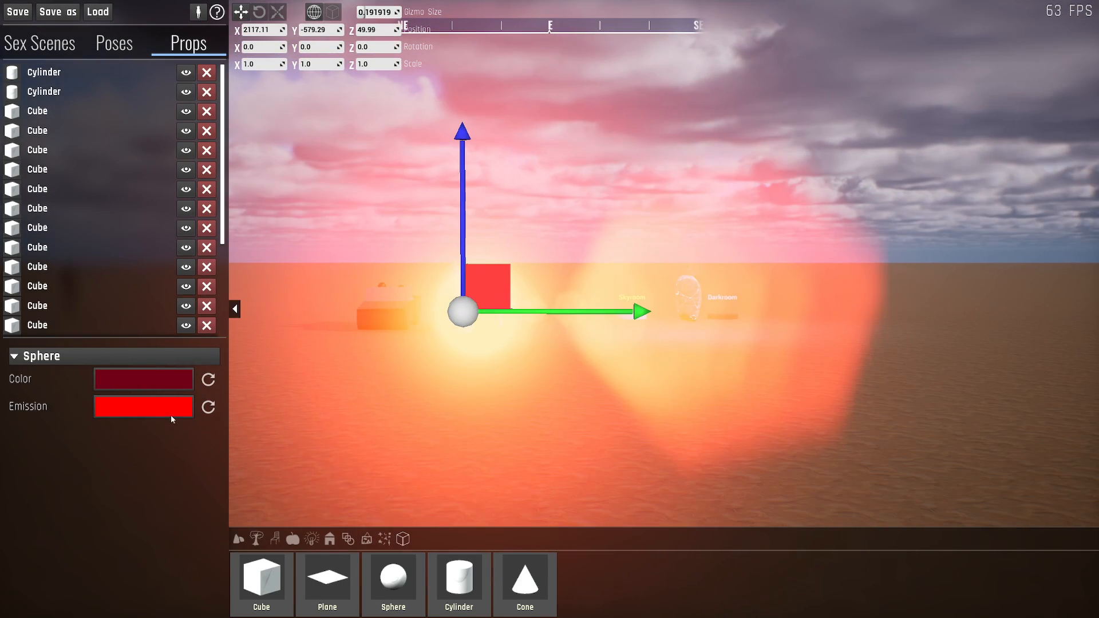
# - Desaturate the sphere's emission to white, hex FFFFFFFF, accept it and inspect the glow from closer up
pyautogui.click(171, 411)
pyautogui.moveTo(237, 224); pyautogui.dragTo(238, 299)
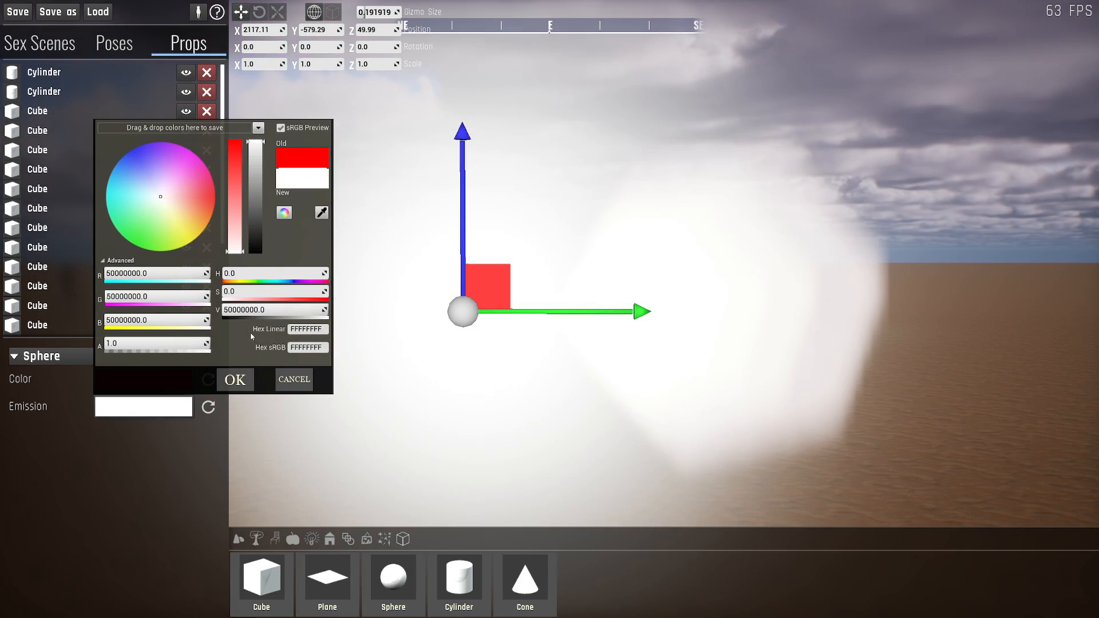
pyautogui.click(252, 383)
pyautogui.press('d')
pyautogui.moveTo(457, 363)
pyautogui.mouseDown(button='right')
pyautogui.moveTo(419, 370)
pyautogui.moveTo(452, 360)
pyautogui.moveTo(441, 372)
pyautogui.mouseUp(button='right')
pyautogui.moveTo(550, 309); pyautogui.dragTo(591, 298, button='right')
pyautogui.press('w')
pyautogui.press('a')
# - Delete the glowing sphere and the cone on top of the cylinder from the scene
pyautogui.scroll(-3, 193, 264)
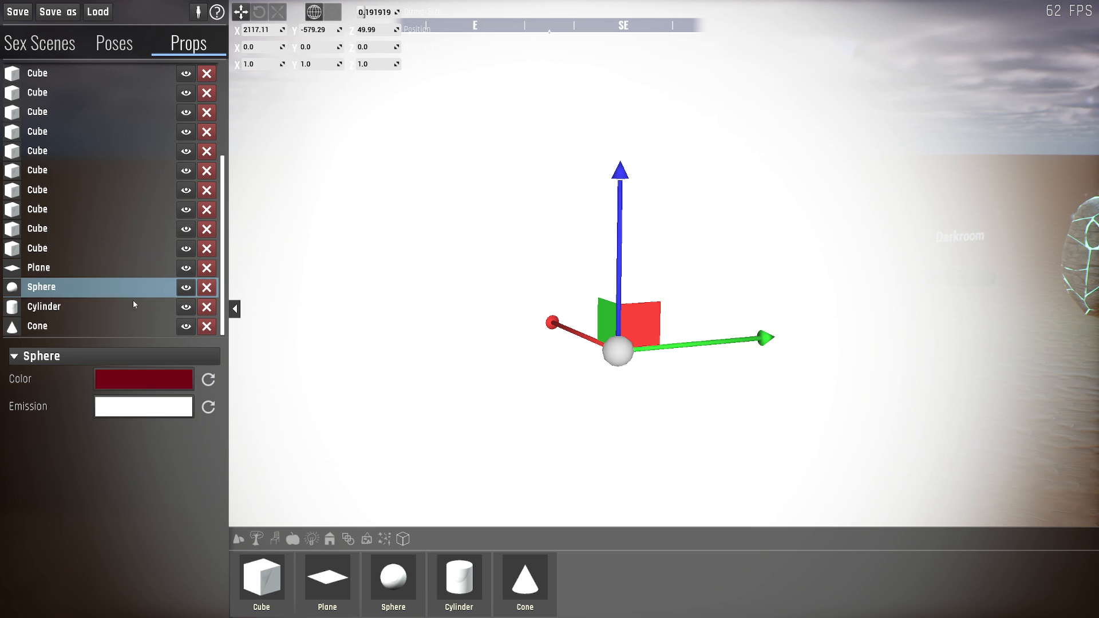
pyautogui.click(207, 288)
pyautogui.press('w')
pyautogui.press('d')
pyautogui.moveTo(543, 327); pyautogui.dragTo(522, 346, button='right')
pyautogui.click(651, 252)
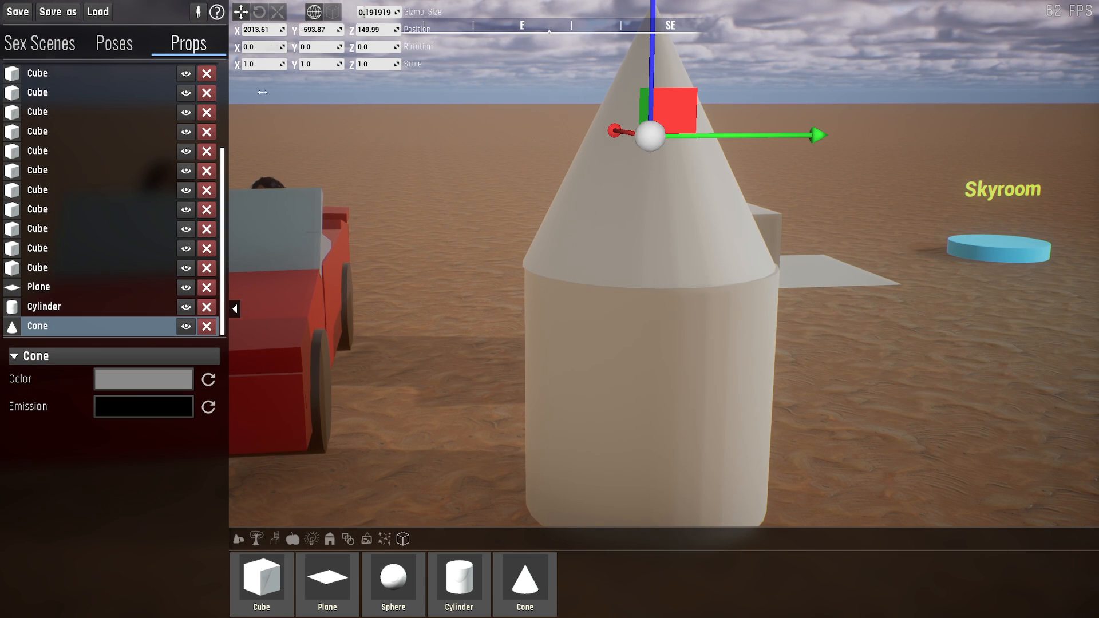
pyautogui.click(207, 326)
# - Move the loose cylinder, cube and plane away from the red car, to Y about -427, -376 and -395
pyautogui.click(623, 229)
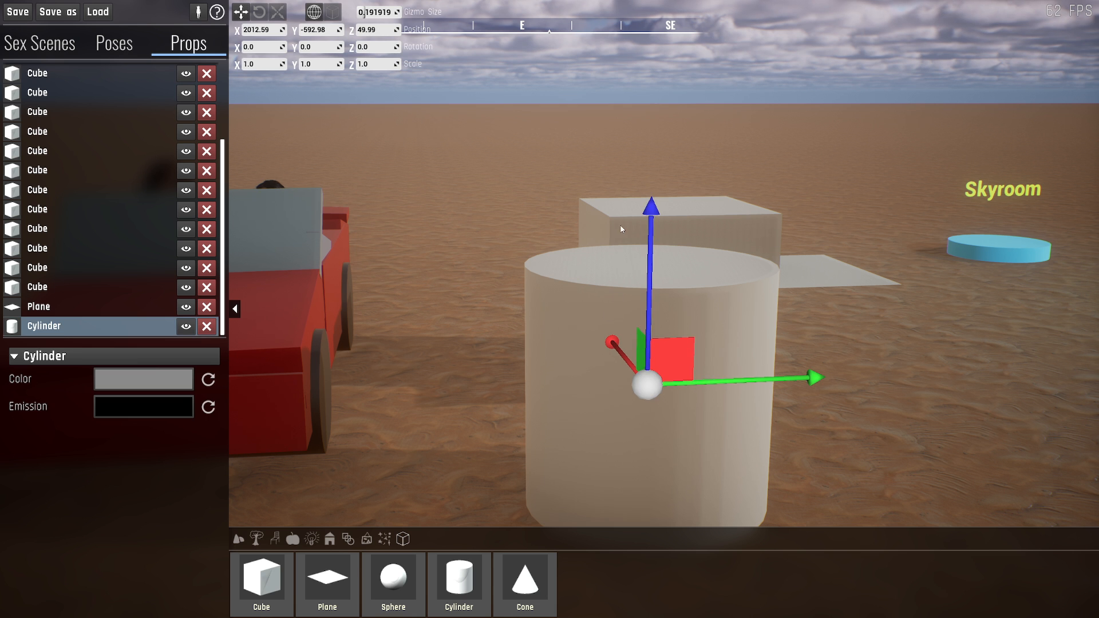
pyautogui.moveTo(647, 382); pyautogui.dragTo(815, 319)
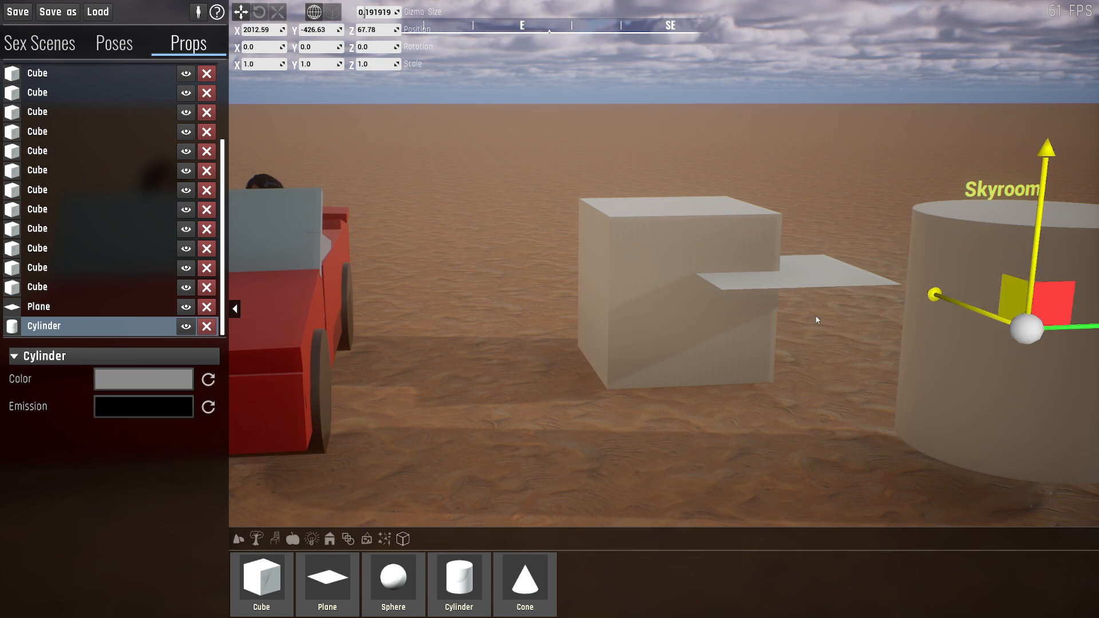
pyautogui.click(721, 260)
pyautogui.moveTo(719, 259); pyautogui.dragTo(949, 236)
pyautogui.click(798, 266)
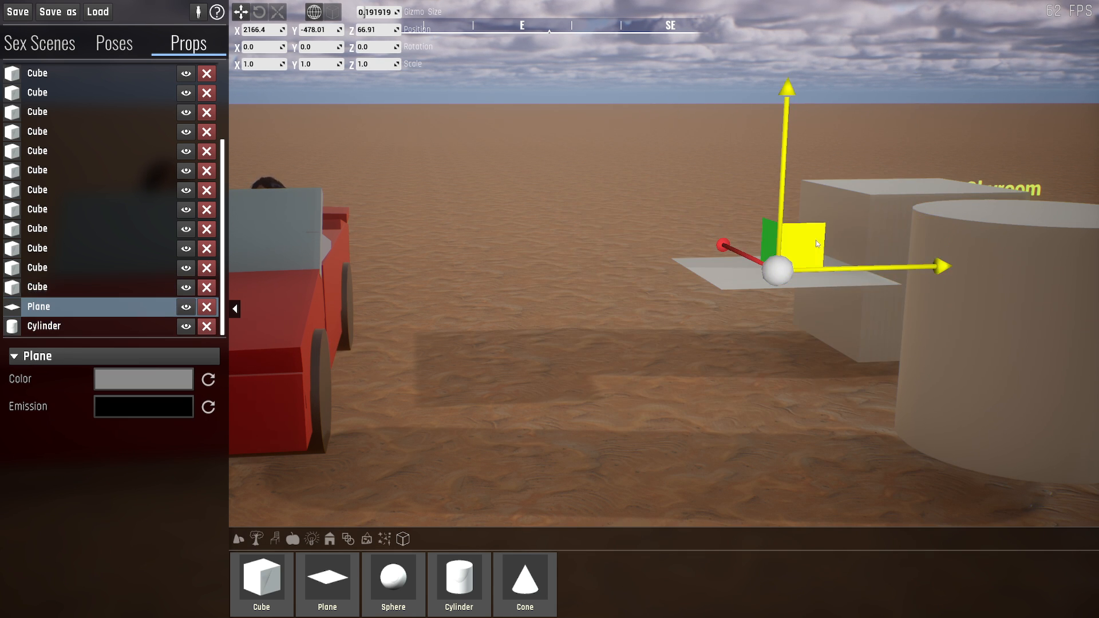
pyautogui.moveTo(816, 241); pyautogui.dragTo(951, 248)
# - View the red car from its side and select the cube forming its side body panel
pyautogui.press('w')
pyautogui.press('d')
pyautogui.moveTo(764, 294); pyautogui.dragTo(482, 285, button='right')
pyautogui.press('d')
pyautogui.press('a')
pyautogui.press('s')
pyautogui.press('d')
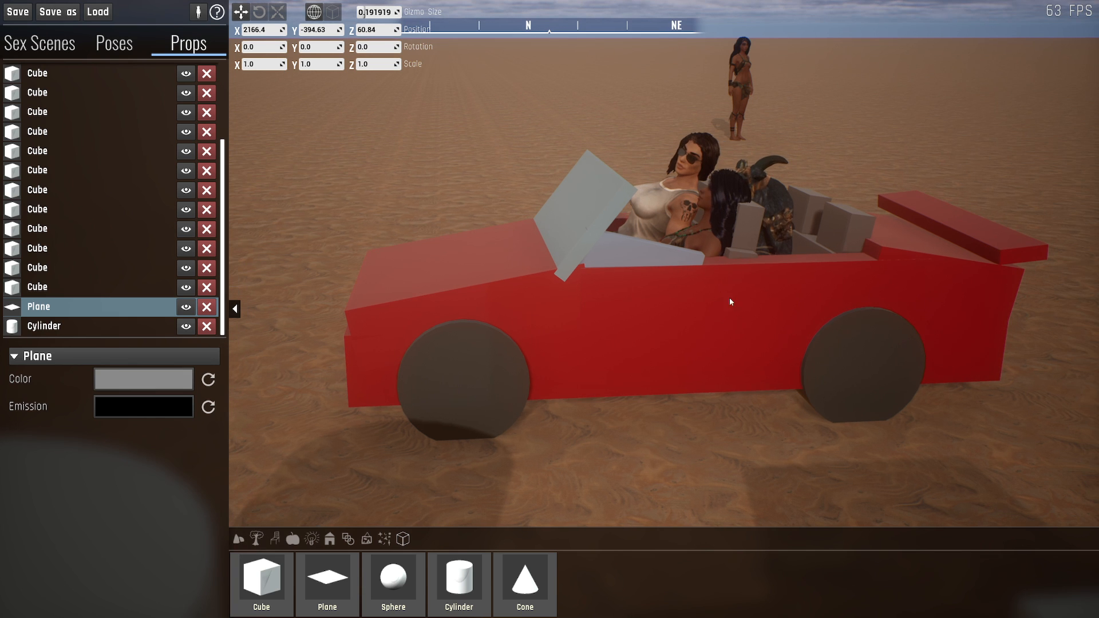
pyautogui.click(729, 298)
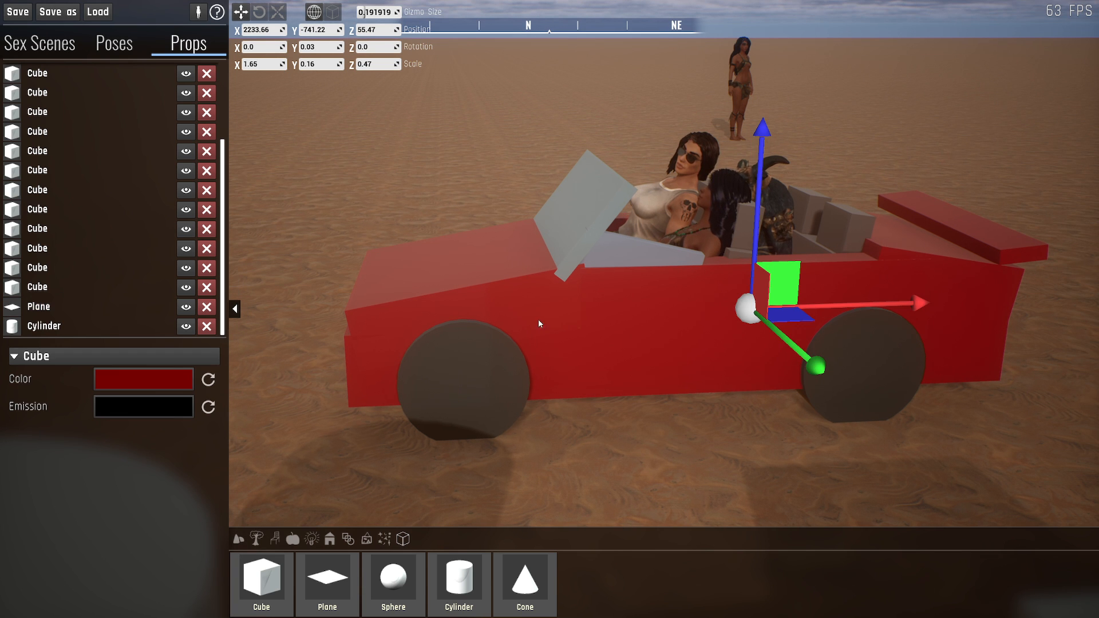
# - Select the whole range of props from the first Cylinder to the last Cube
pyautogui.click(109, 324)
pyautogui.scroll(2, 90, 286)
pyautogui.scroll(2, 90, 286)
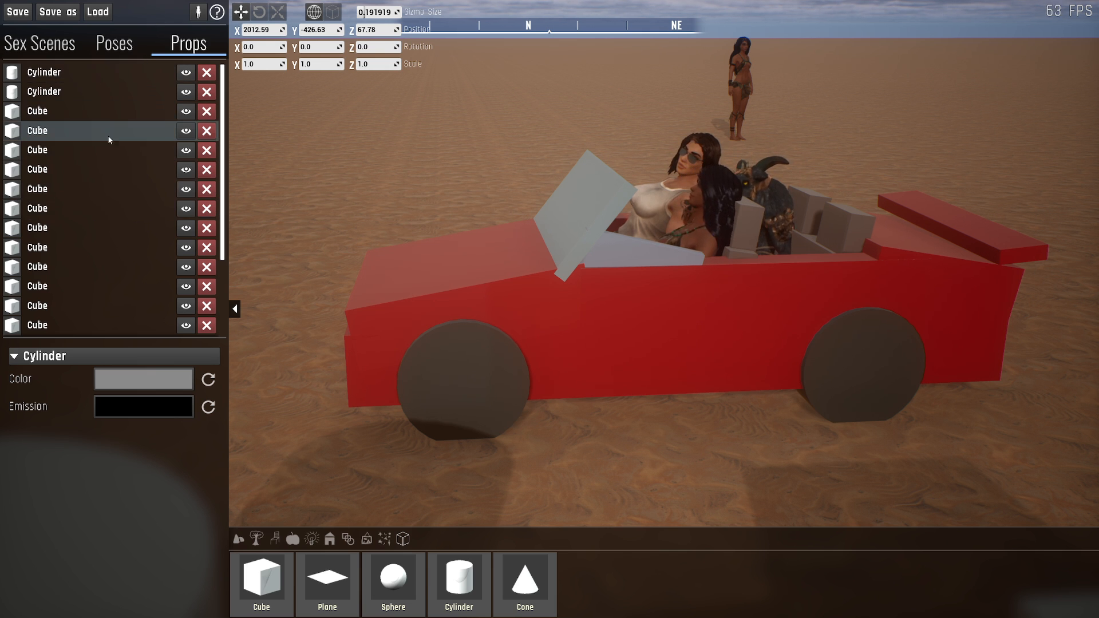
pyautogui.click(90, 73)
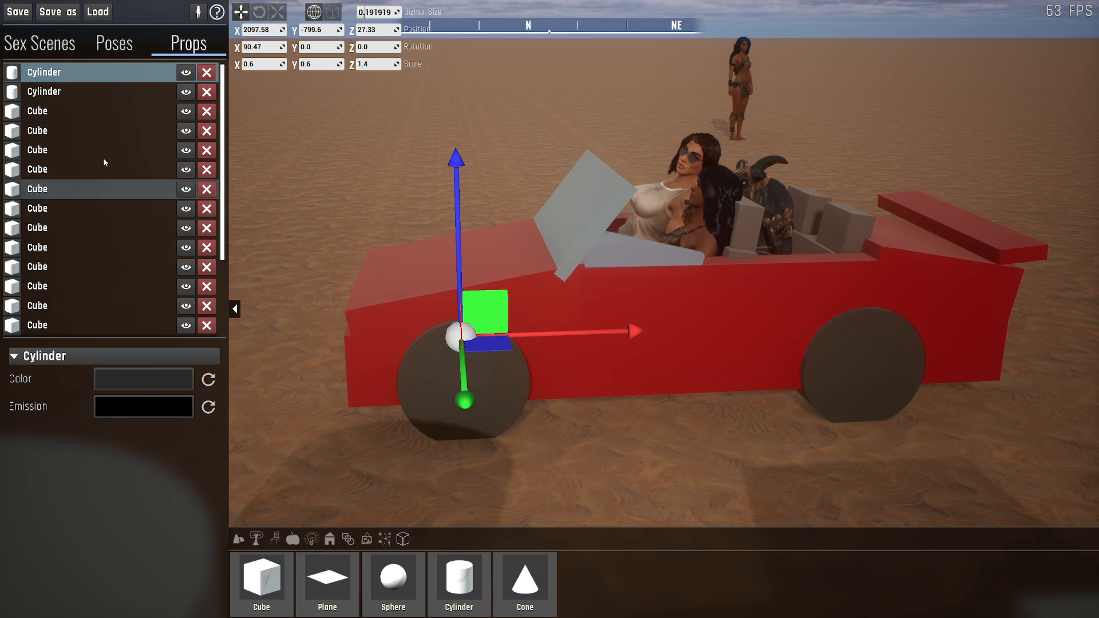
pyautogui.scroll(-3, 97, 273)
pyautogui.keyDown('shift'); pyautogui.click(92, 286); pyautogui.keyUp('shift')
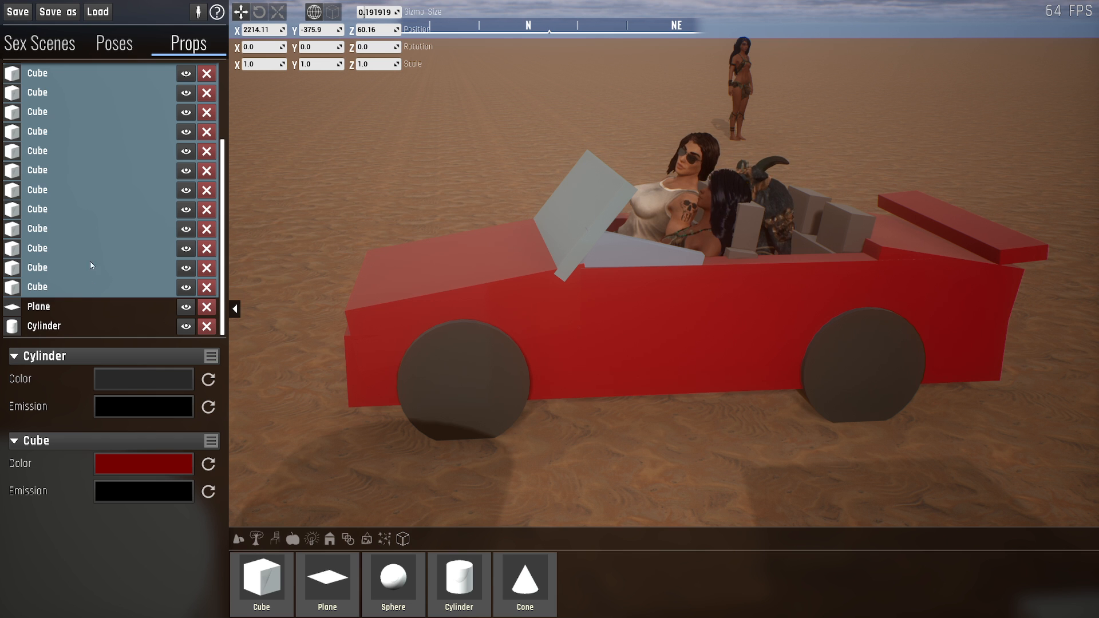
# - Select the car's front wheel, rear spoiler and side body panel one after another, and view the car from the front
pyautogui.click(473, 338)
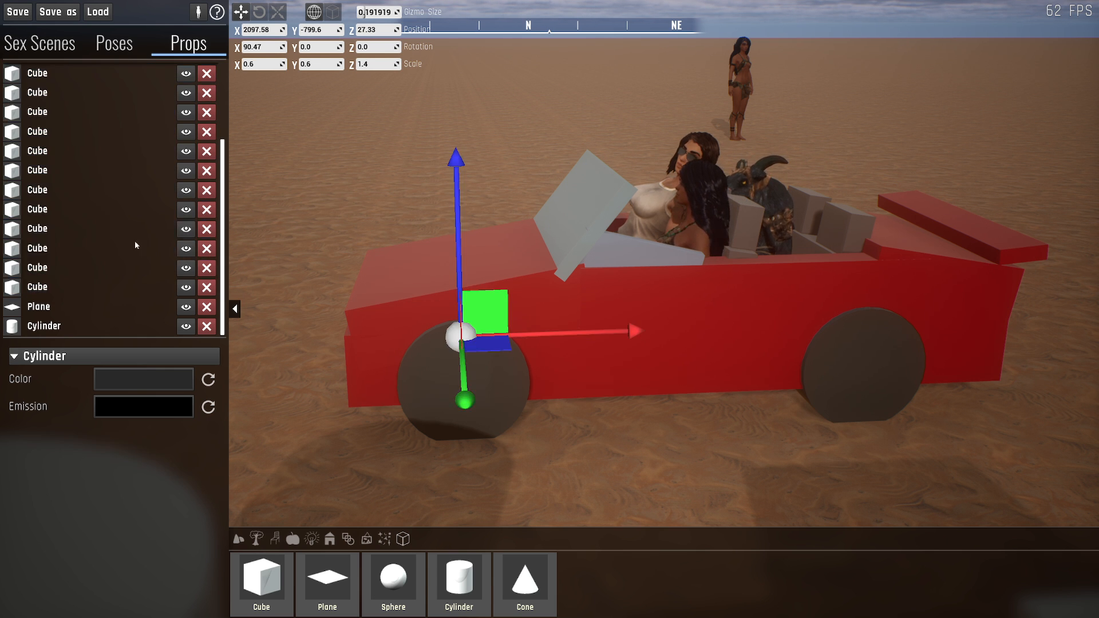
pyautogui.click(135, 246)
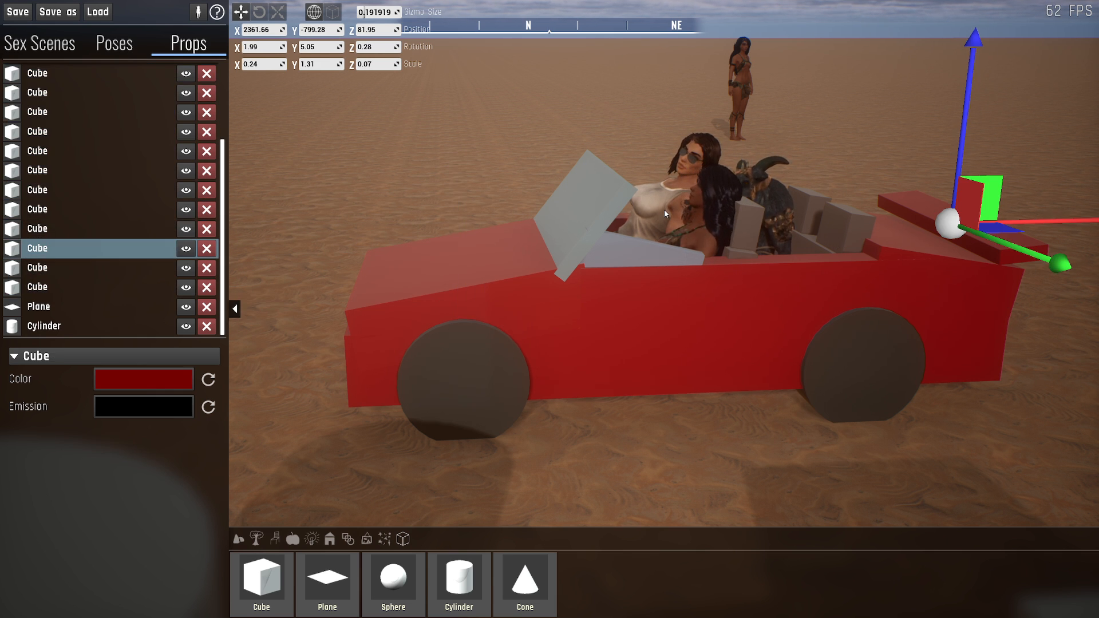
pyautogui.click(596, 277)
pyautogui.moveTo(597, 277); pyautogui.dragTo(727, 227, button='right')
pyautogui.press('a')
pyautogui.press('s')
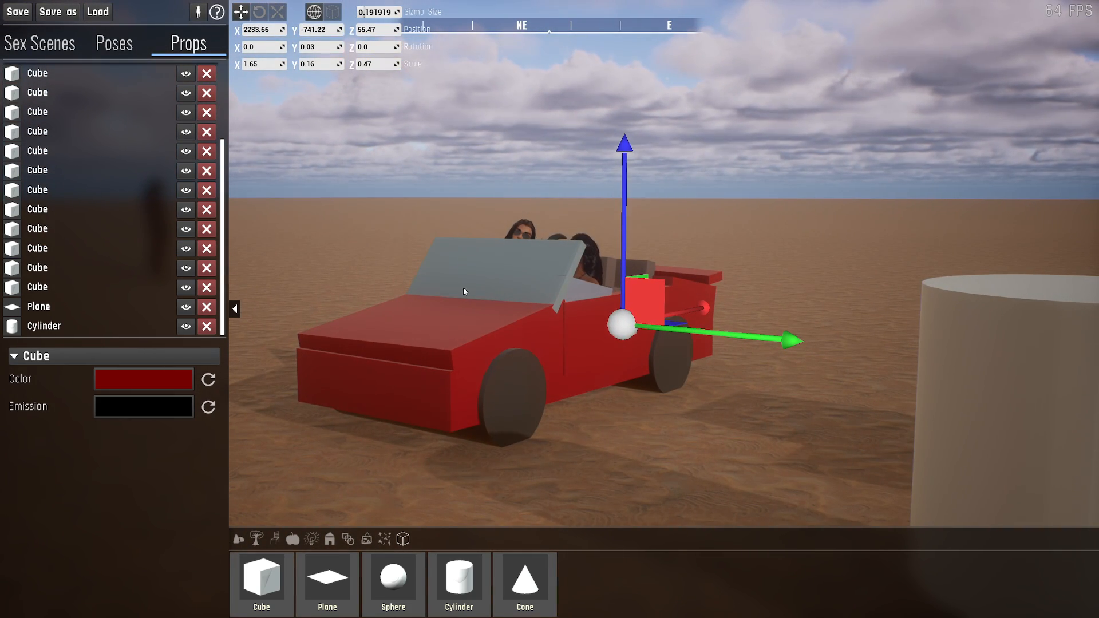